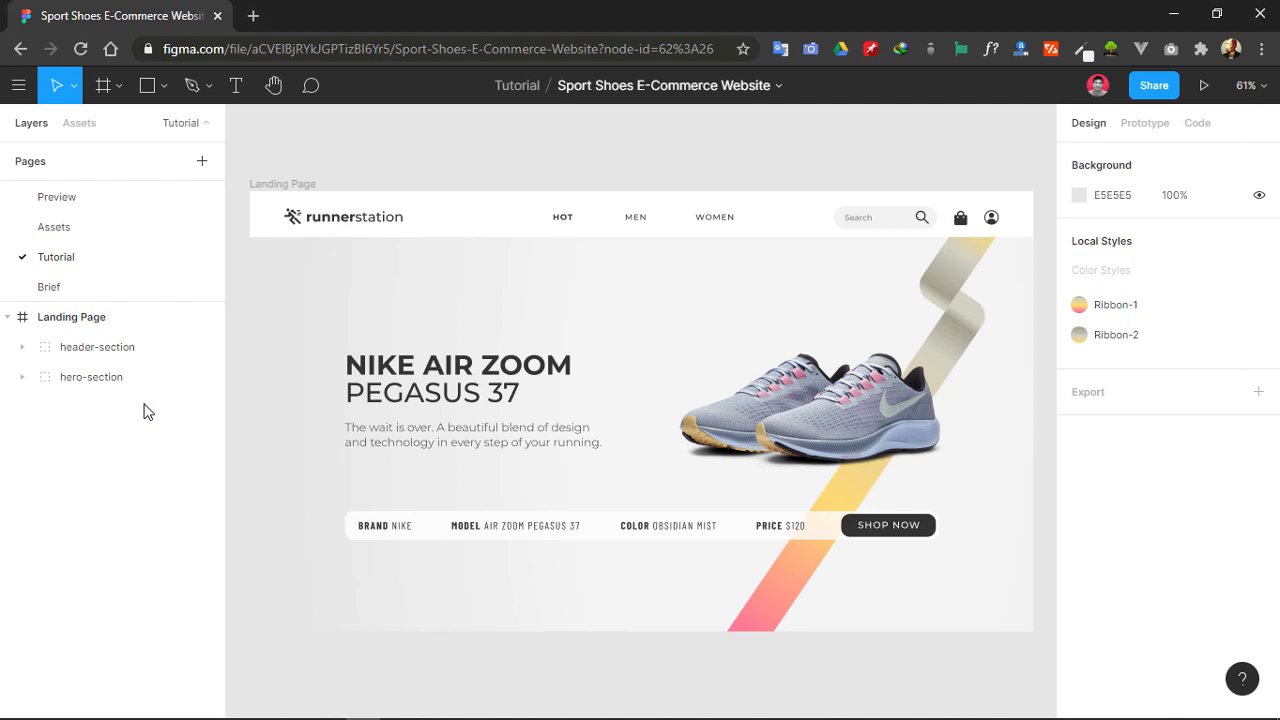
- Increase the Landing Page frame's height by 676 to make room below the hero section
left_click(121, 318)
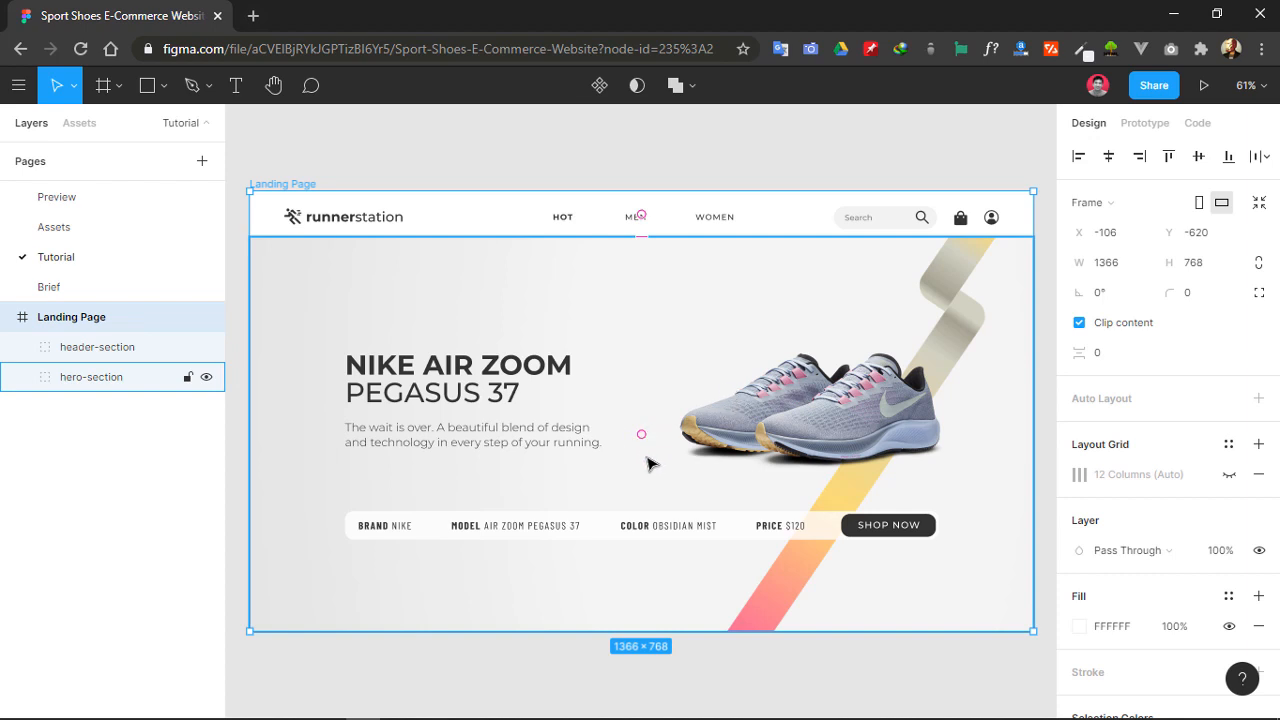
scroll(658, 468, "down", 1)
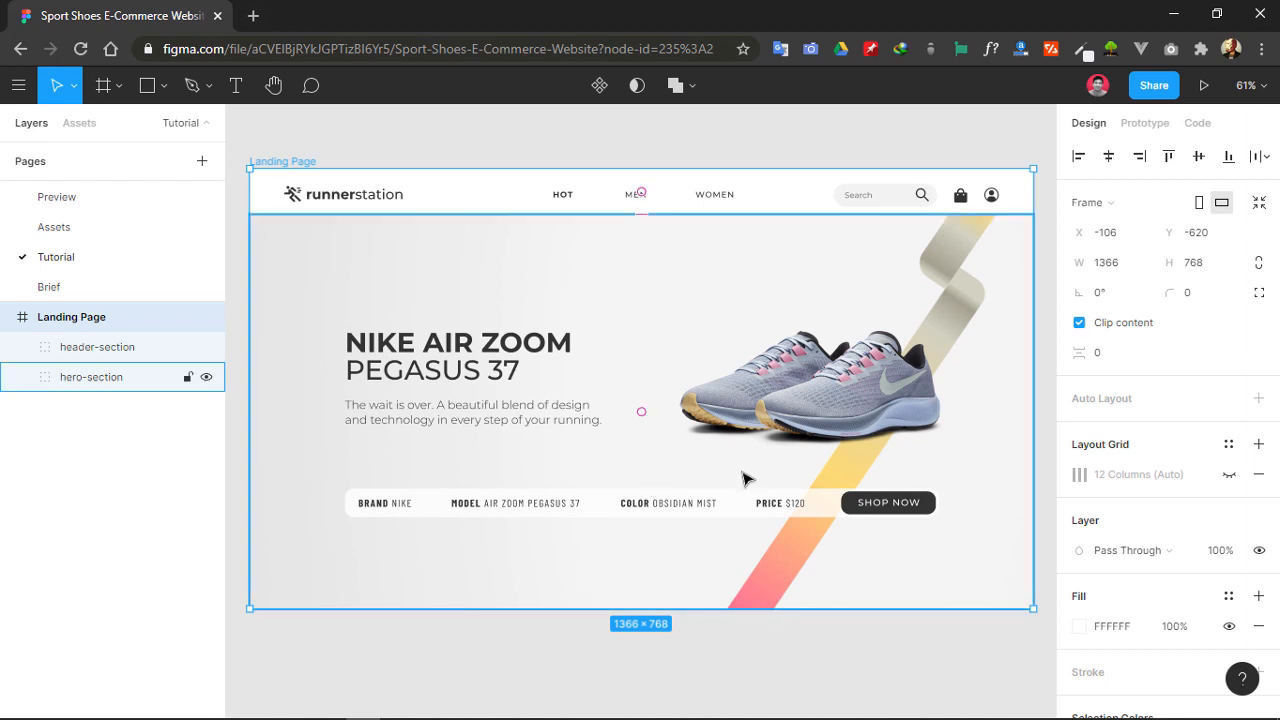
left_click(1205, 266)
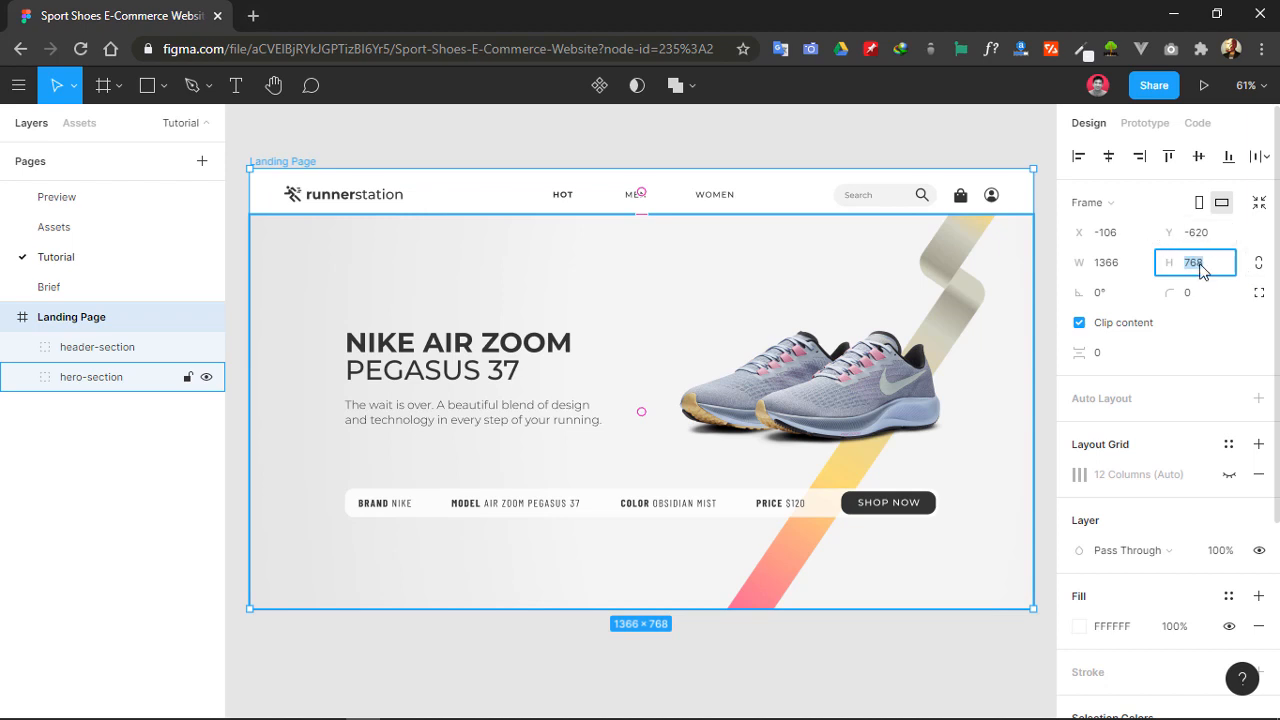
left_click(1201, 268)
type("+676")
key("Return")
scroll(677, 466, "down", 5)
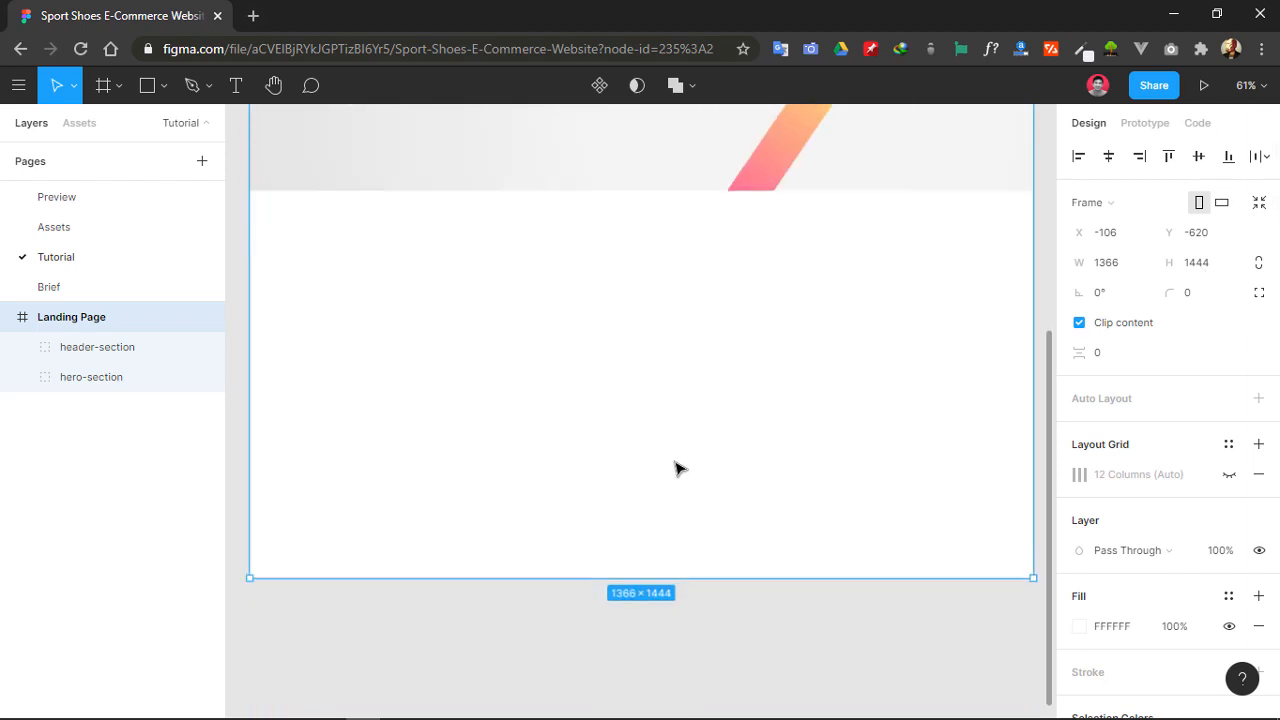
left_click(104, 418)
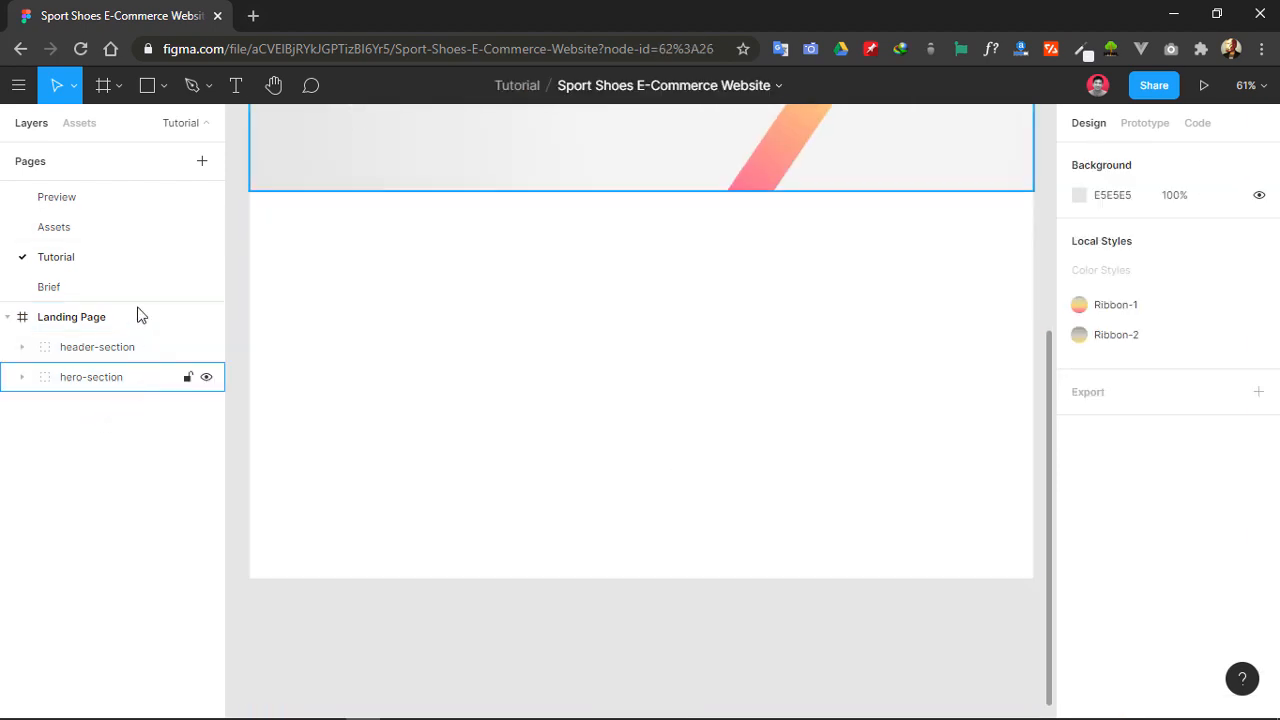
- Draw a 1366 × 676 rectangle covering the empty area of the frame directly below the hero section
left_click(161, 90)
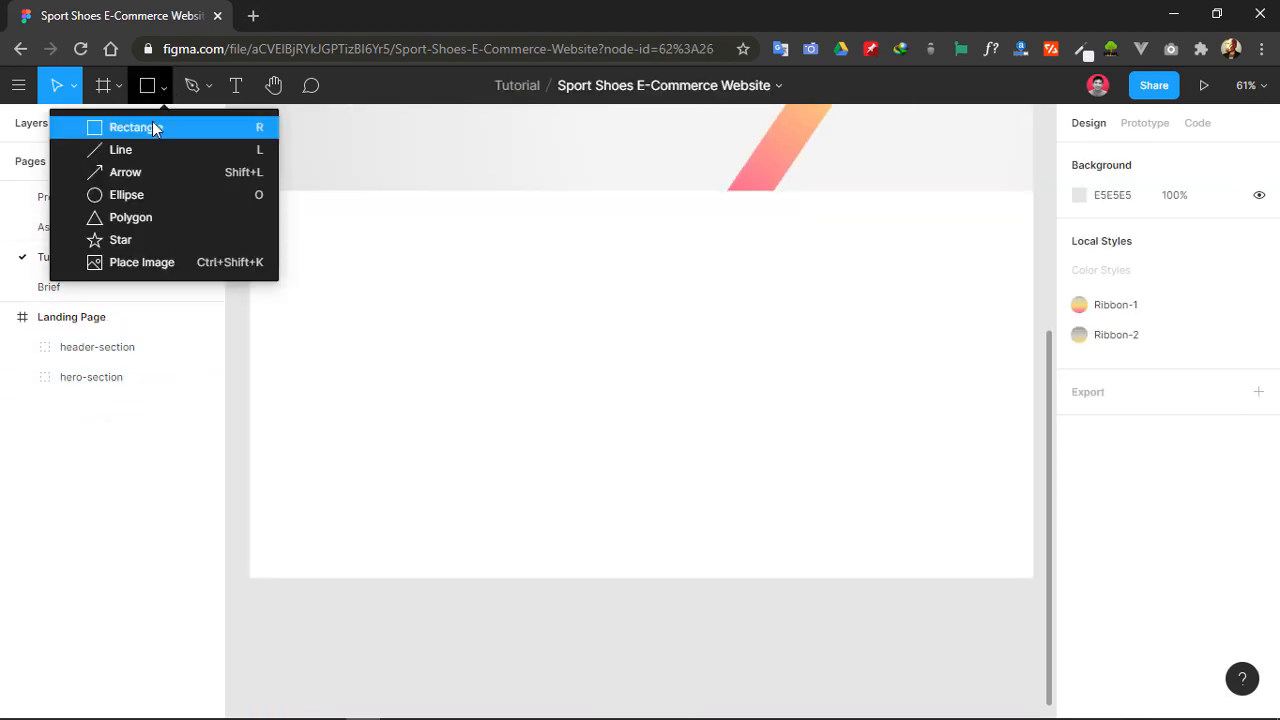
left_click(157, 126)
mouse_move(251, 192)
left_mouse_down()
mouse_move(829, 457)
mouse_move(1031, 563)
mouse_move(1035, 583)
left_mouse_up()
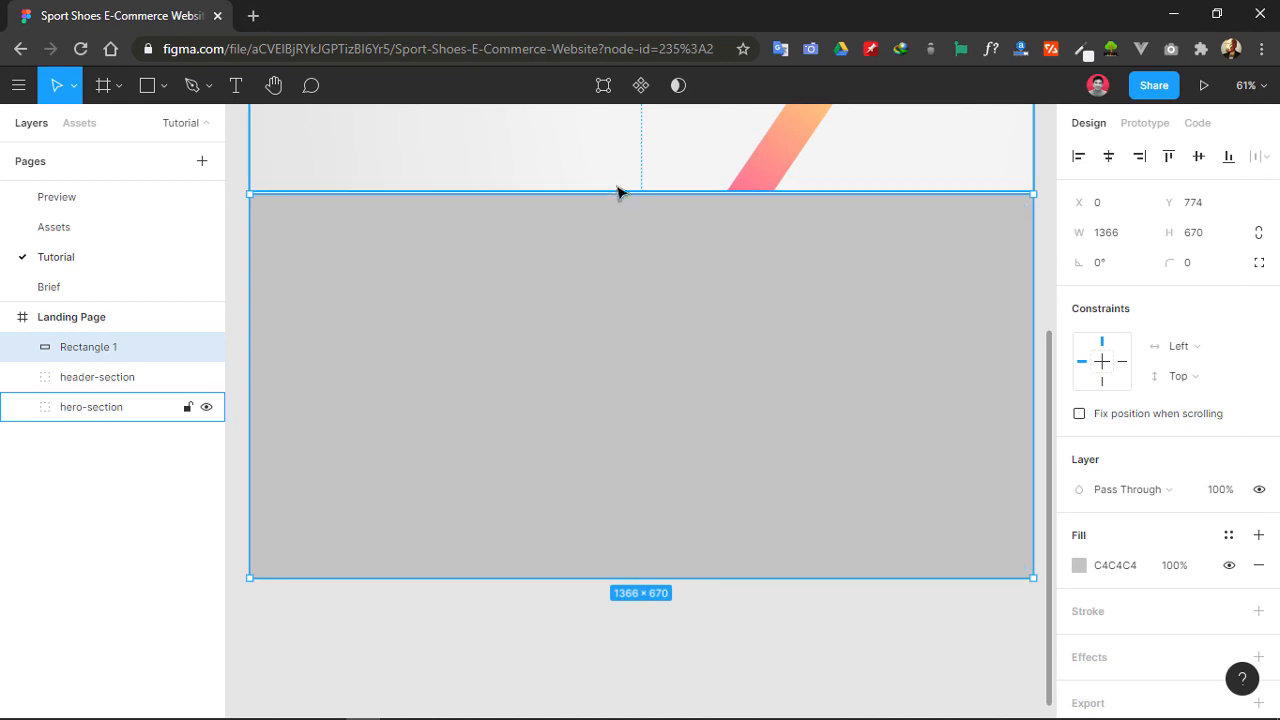
mouse_move(609, 194)
left_mouse_down()
mouse_move(611, 214)
mouse_move(618, 195)
left_mouse_up()
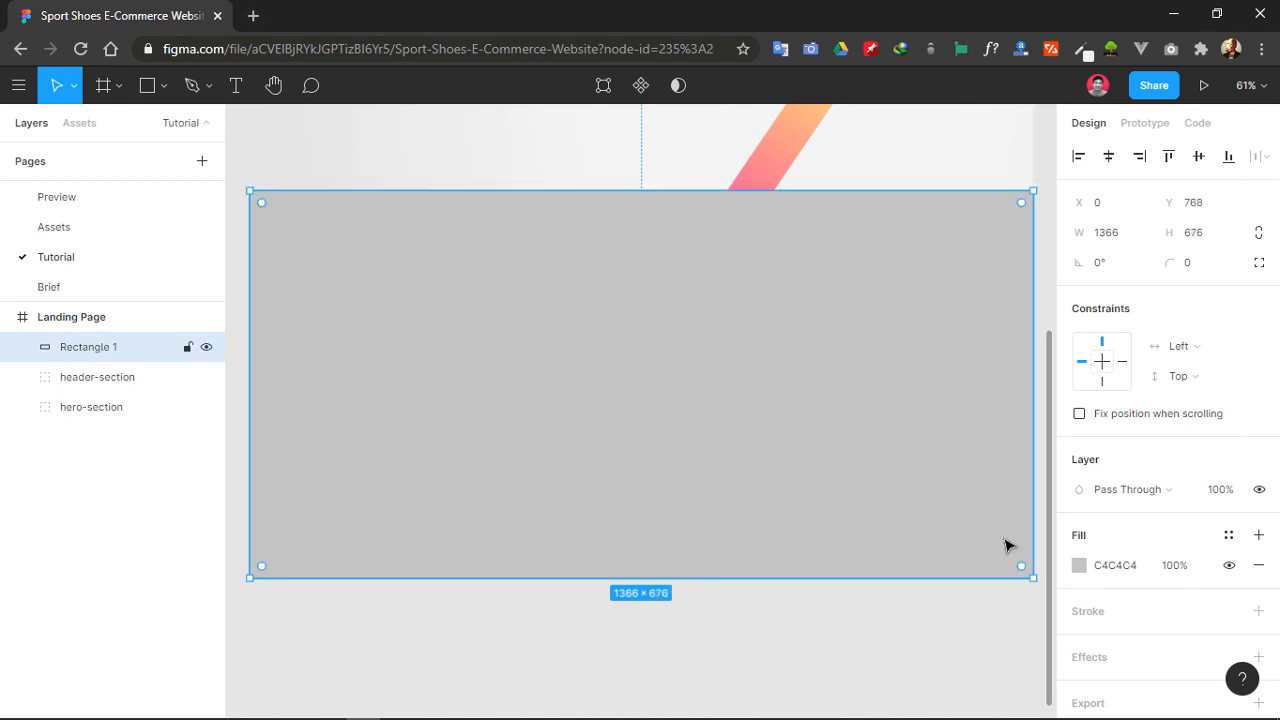
- Change the new rectangle's fill to white, FFFFFF
left_click(1079, 565)
left_click_drag(931, 406, 828, 245)
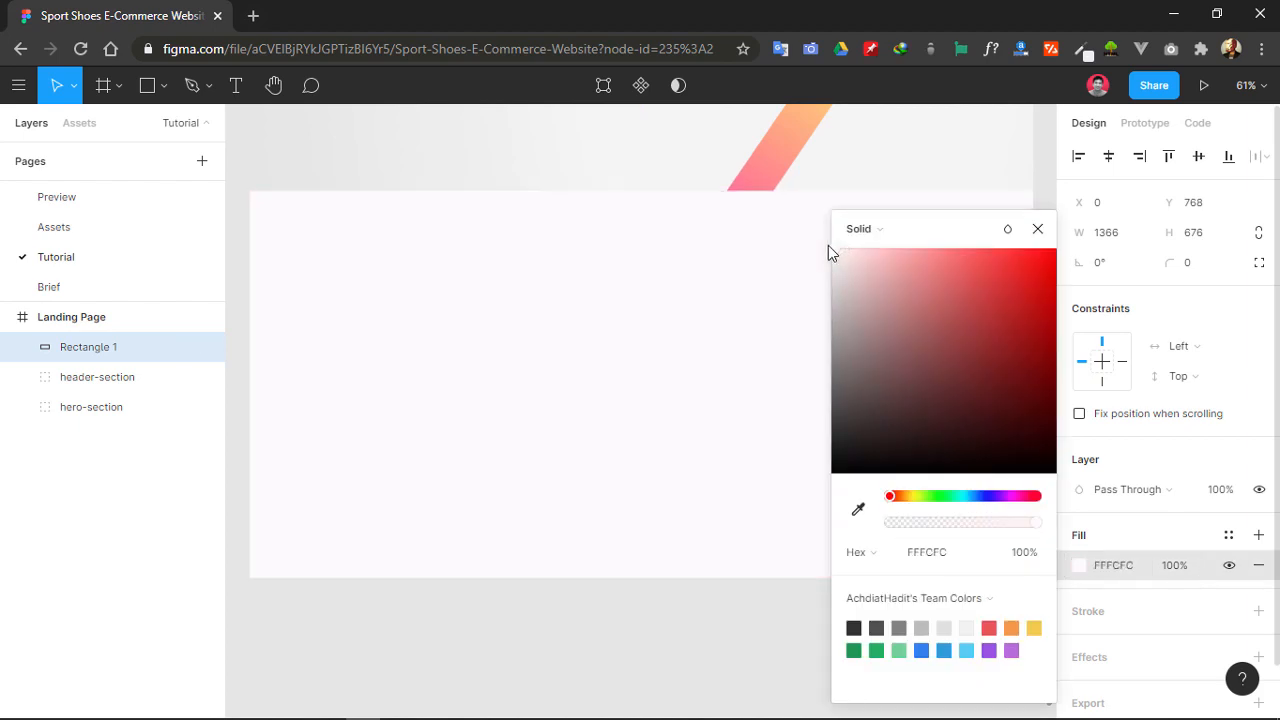
left_click(1037, 229)
- Rename the white rectangle's layer featured-background and move it beneath hero-section in the layer order
double_click(86, 346)
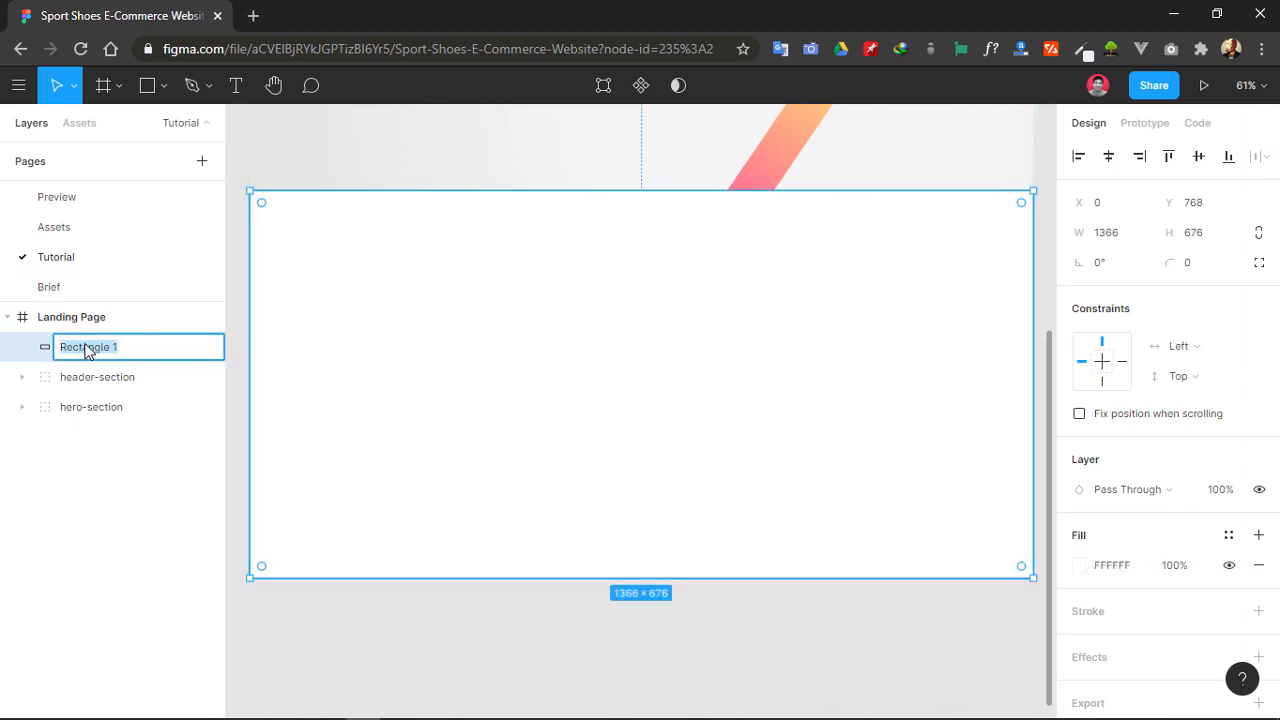
type("featured-background")
left_click(120, 486)
left_click_drag(114, 357, 114, 451)
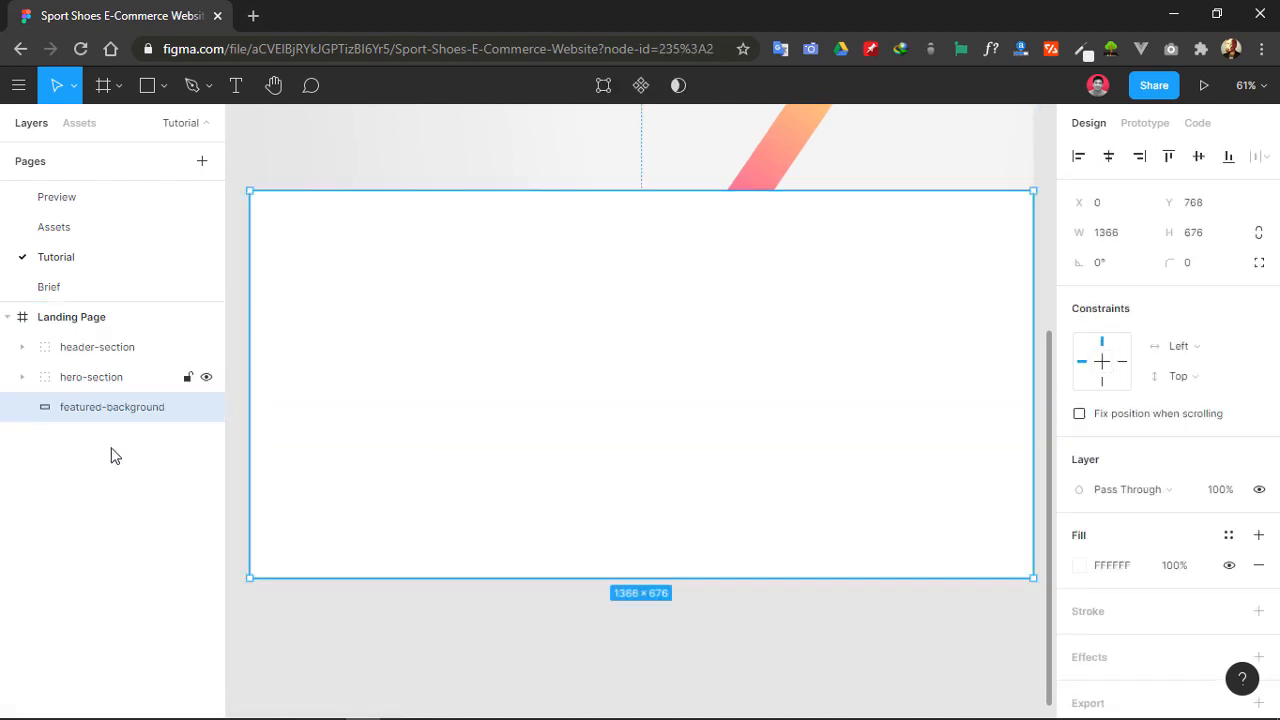
left_click(114, 466)
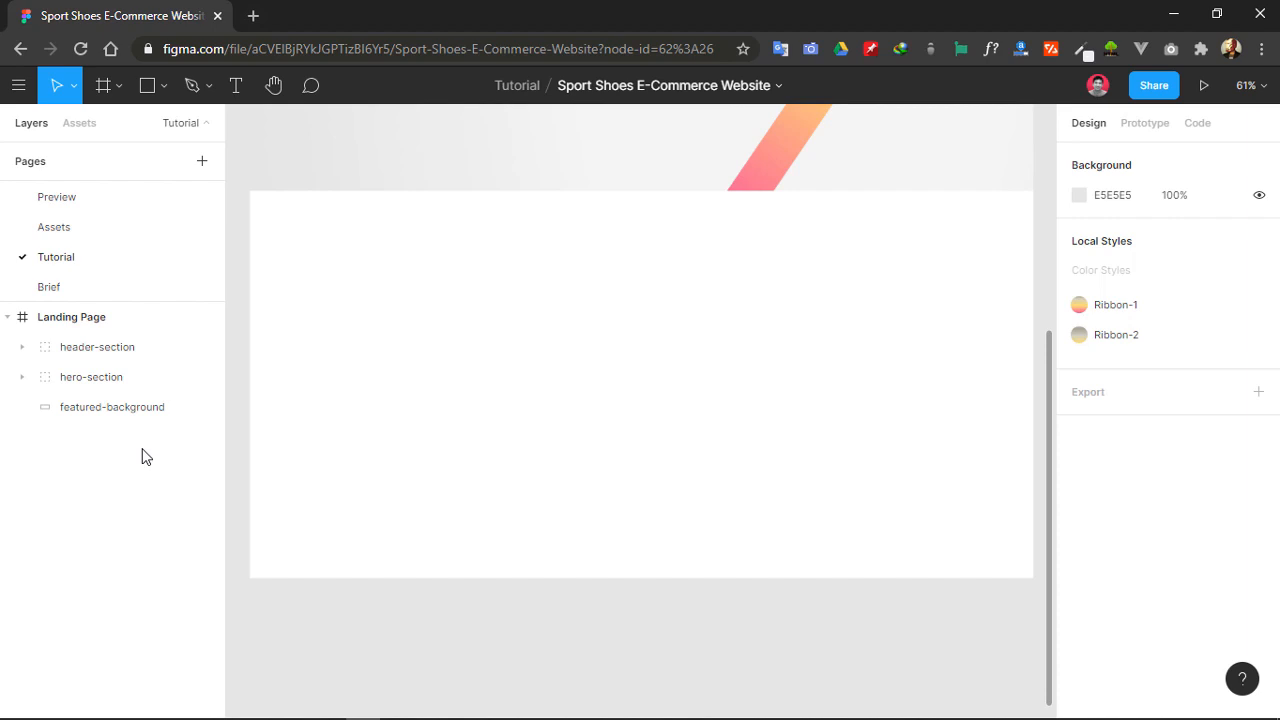
- Draw a card rectangle on the white section and set its size to 256 wide by 320 high
left_click(164, 86)
left_click(147, 131)
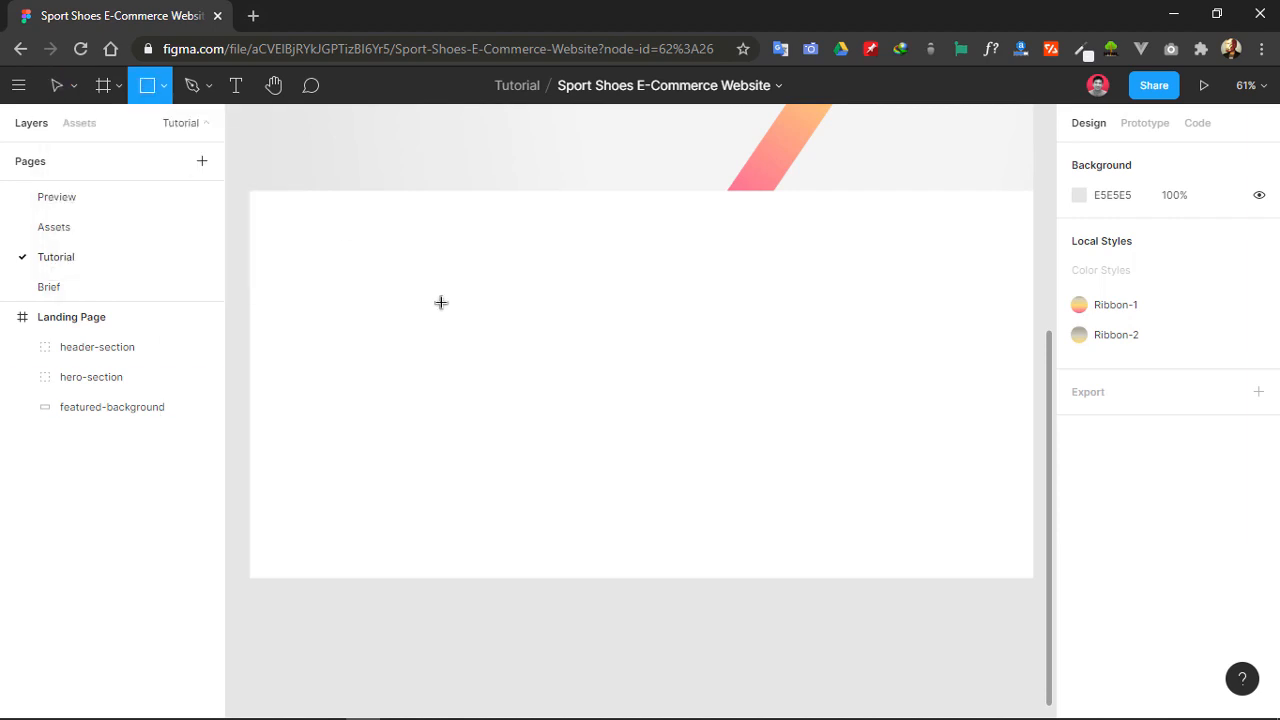
mouse_move(400, 267)
left_mouse_down()
mouse_move(523, 489)
mouse_move(592, 494)
mouse_move(571, 482)
left_mouse_up()
left_click(1125, 236)
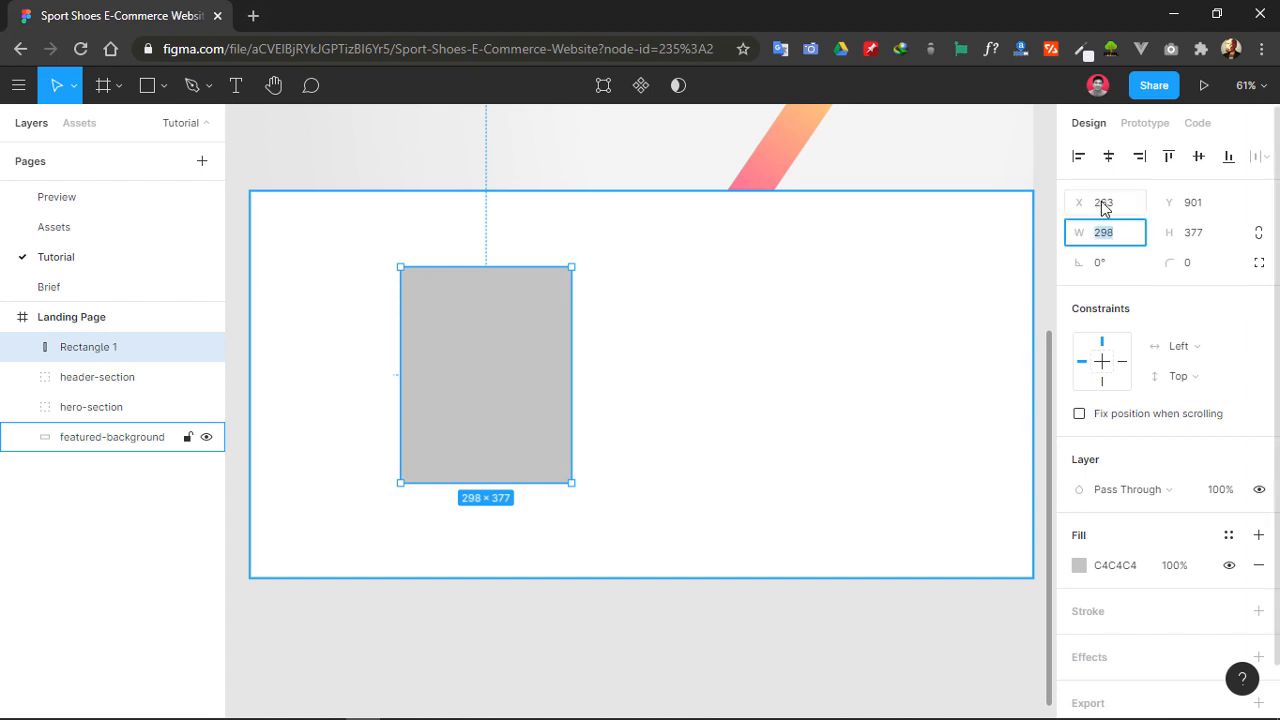
type("2")
left_click(1215, 239)
type("3")
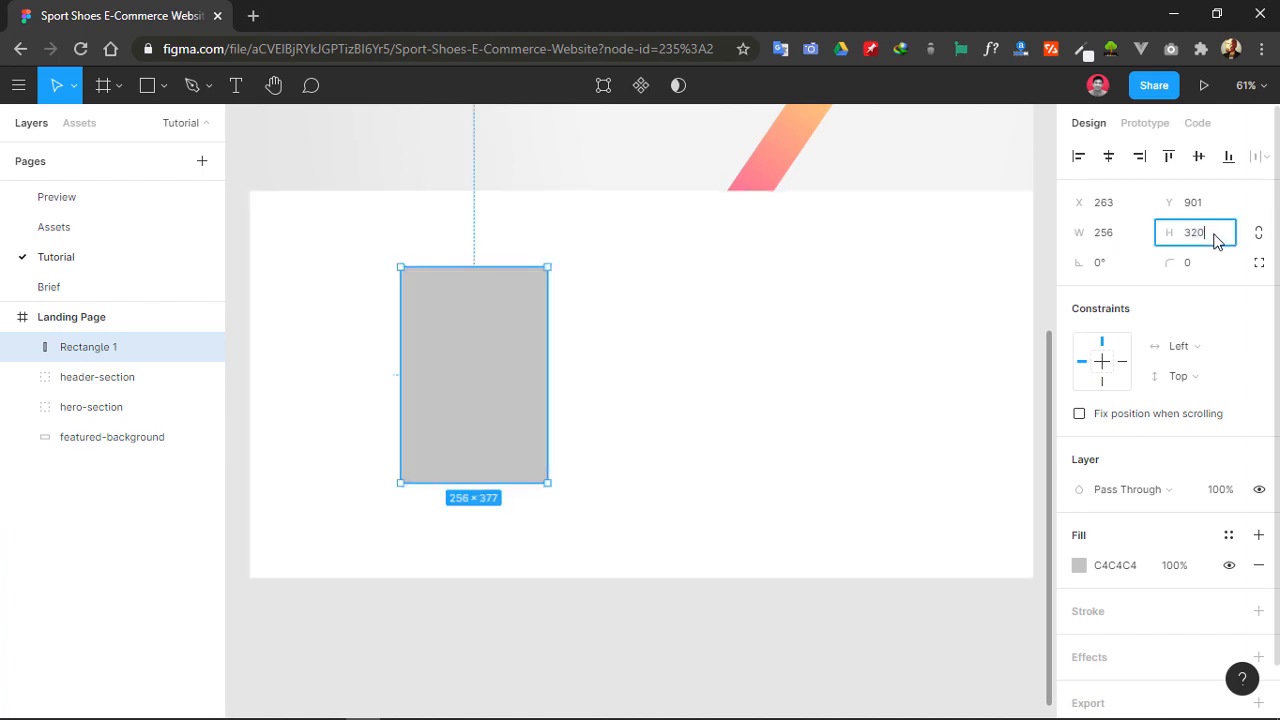
key("Return")
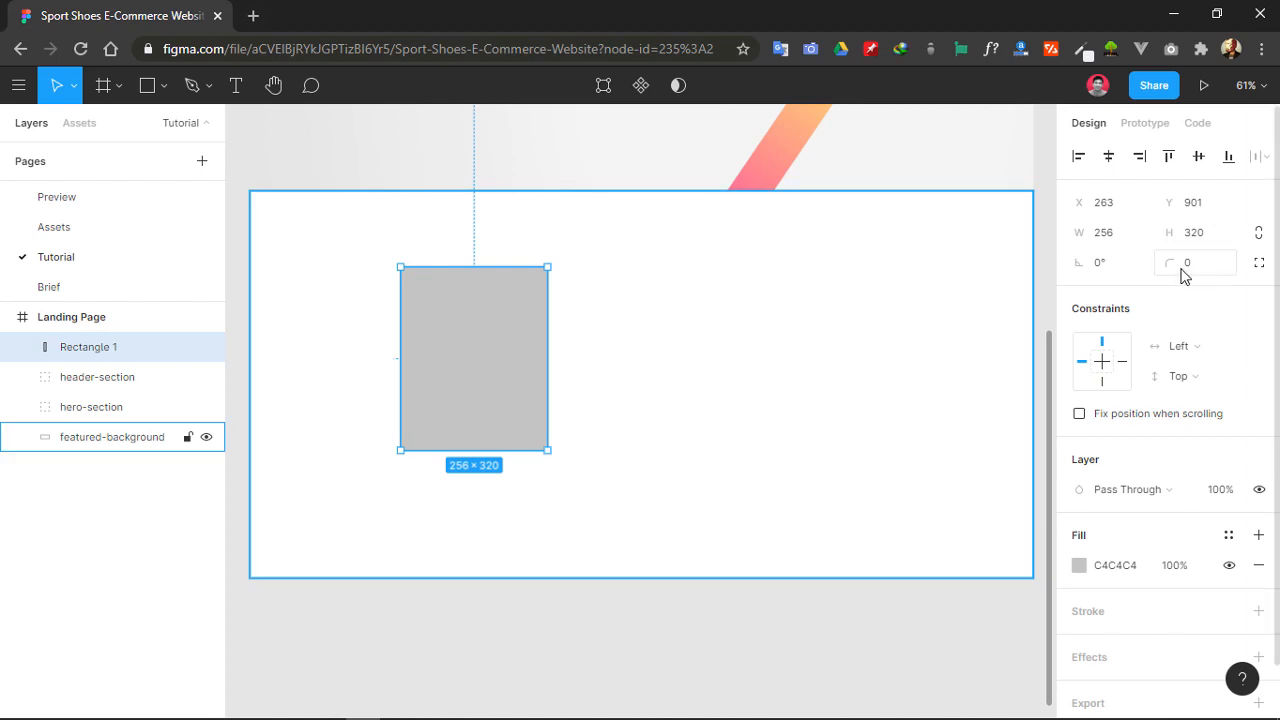
- Round the card rectangle's corners with a radius of 15
left_click(1206, 266)
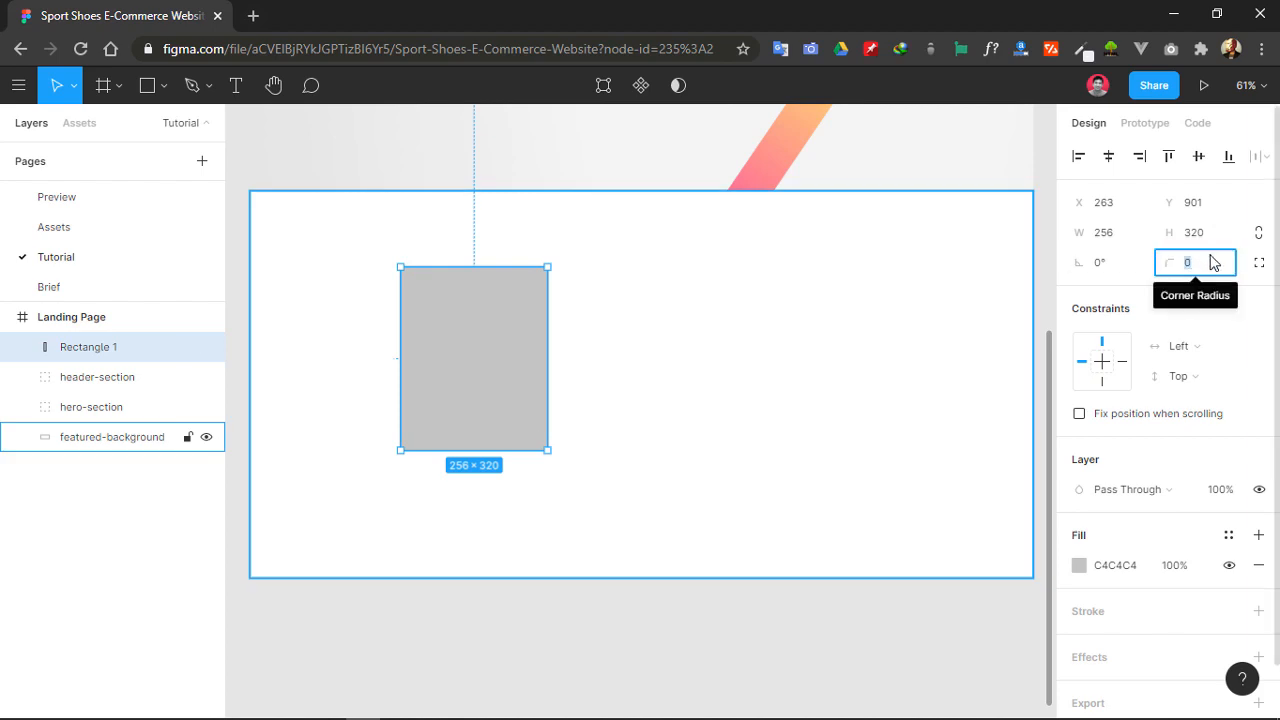
type("15")
key("Return")
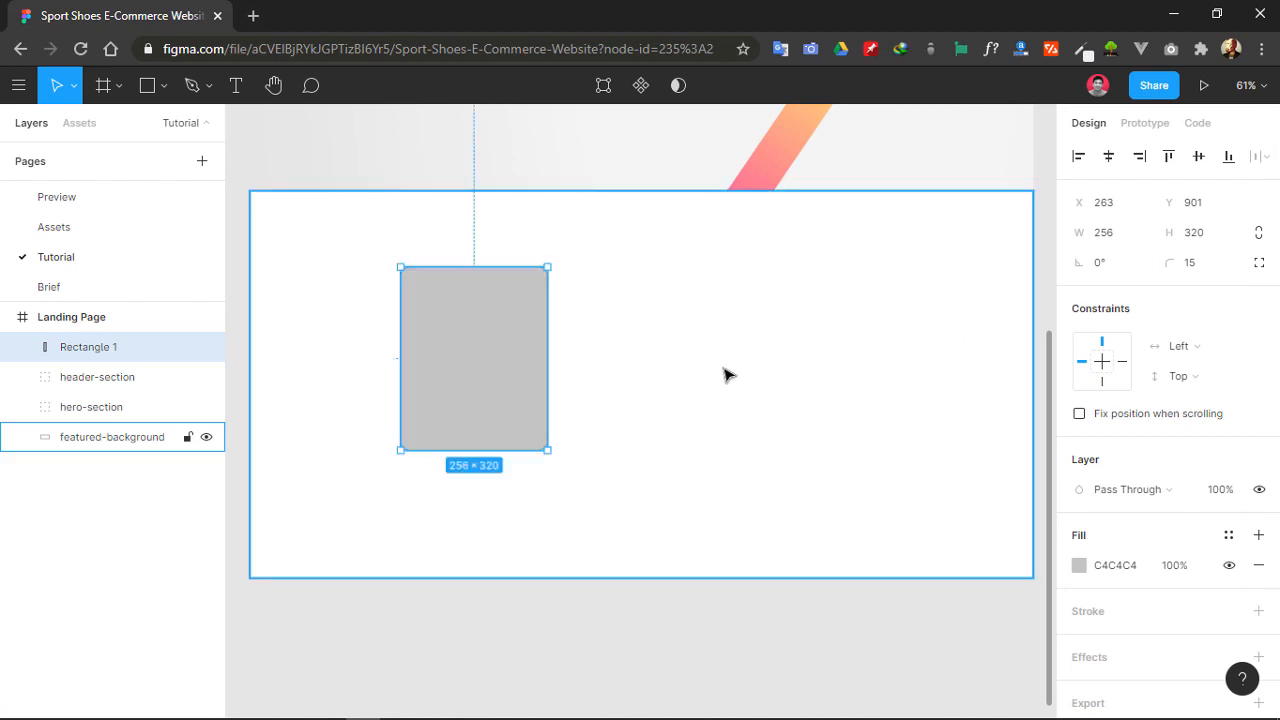
left_click(726, 371)
- Duplicate the card twice to form a row of three equally spaced cards
left_click(491, 351)
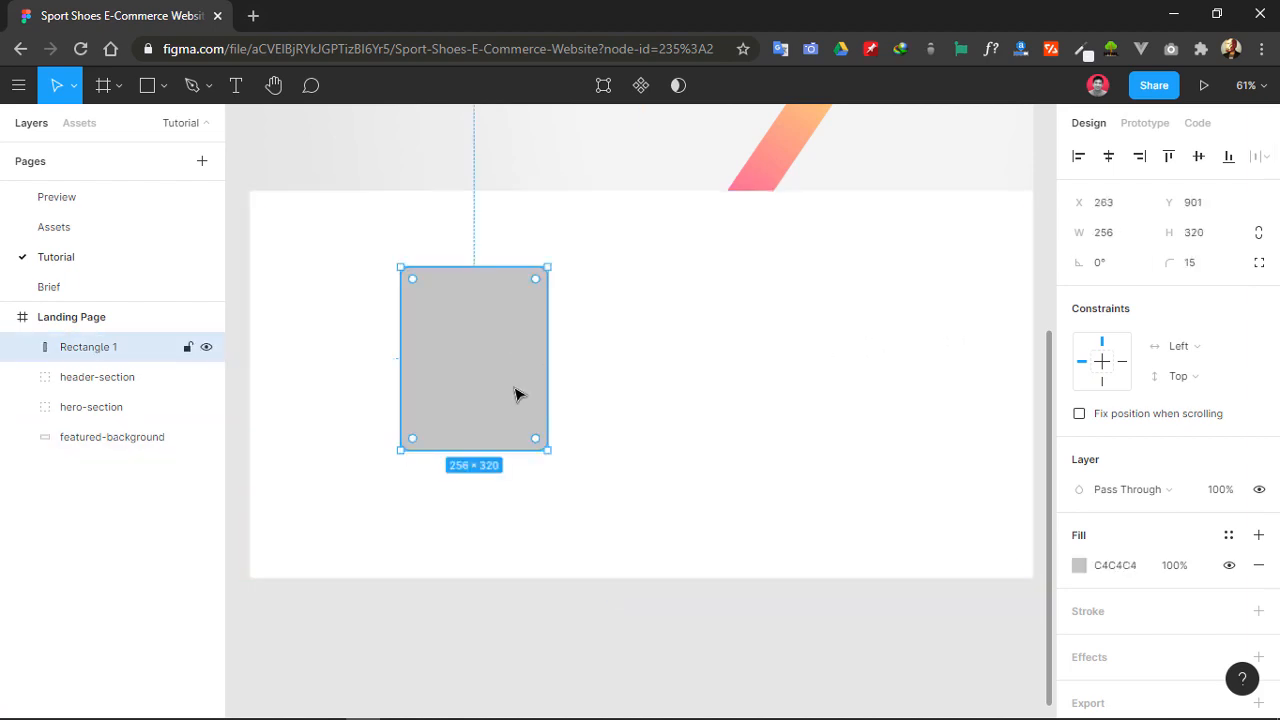
key("ctrl+d")
left_click_drag(523, 403, 674, 400)
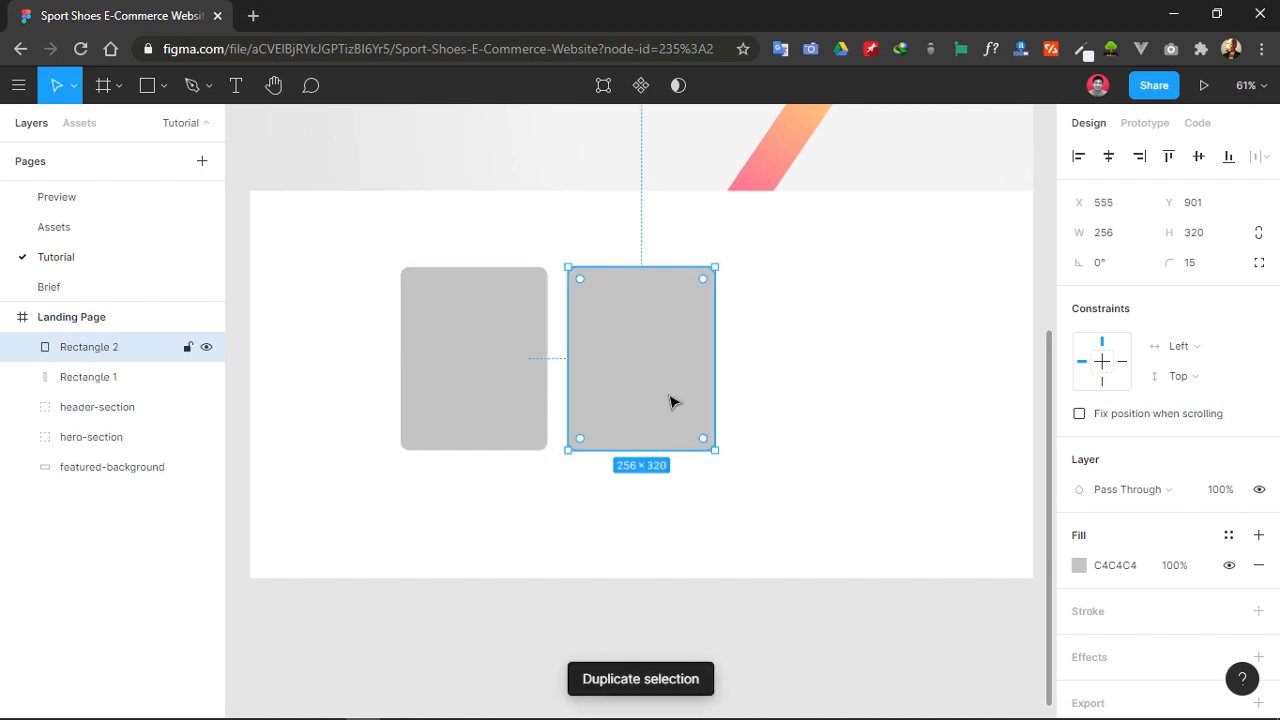
key("ctrl+d")
- Set the horizontal spacing between the three cards to 30 and centre the row horizontally in the white section
left_click(508, 360)
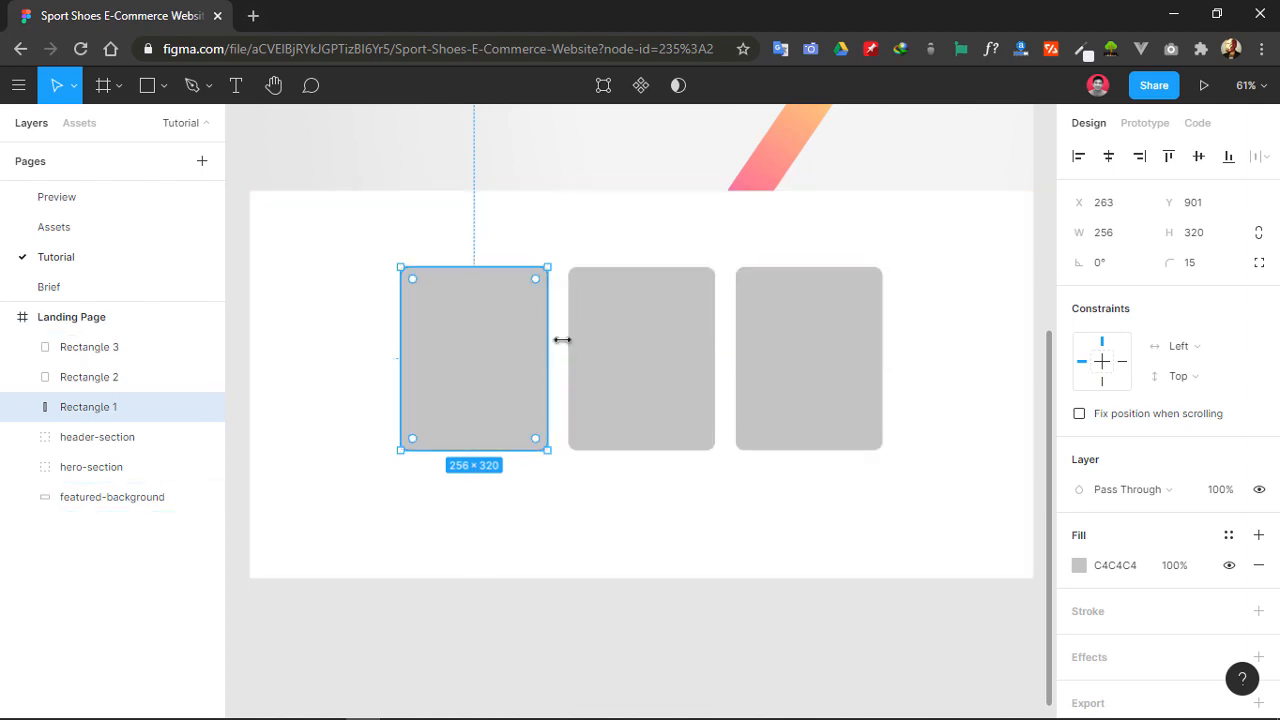
left_click(600, 339, "shift")
left_click(752, 355, "shift")
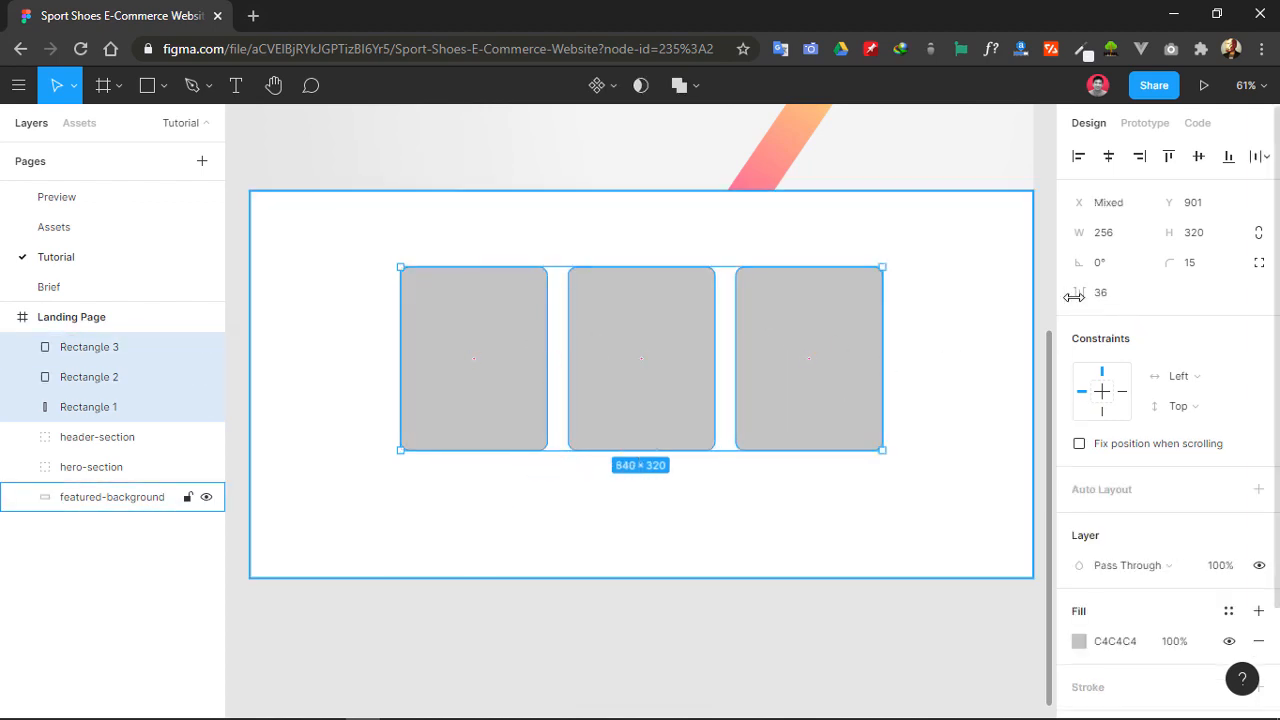
left_click(1116, 295)
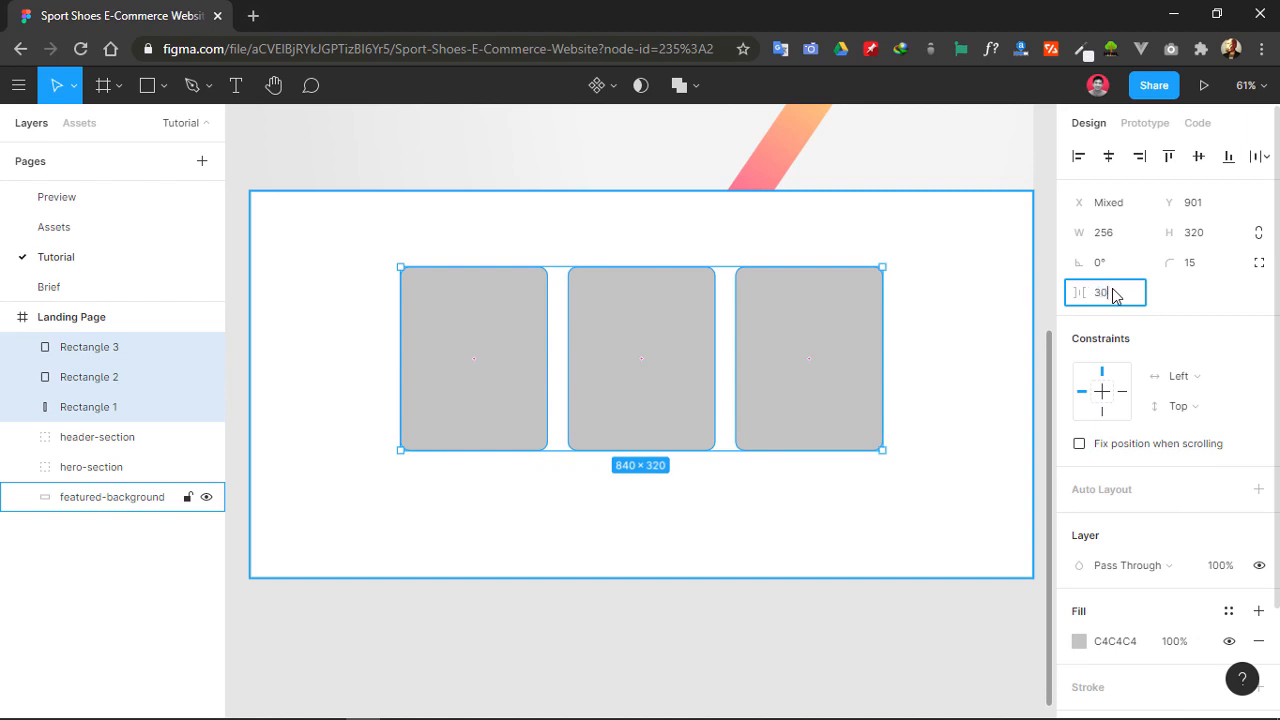
type("30")
key("Return")
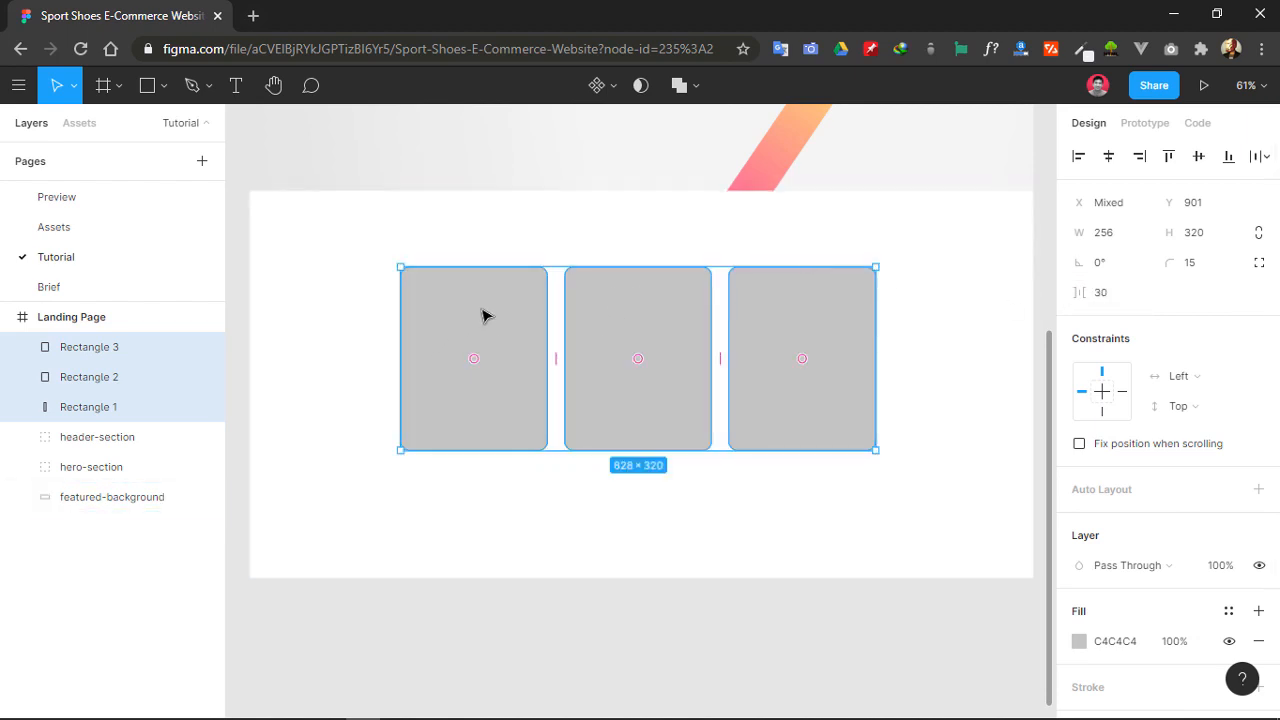
mouse_move(485, 312)
left_mouse_down()
mouse_move(509, 326)
mouse_move(488, 325)
mouse_move(487, 342)
mouse_move(492, 316)
left_mouse_up()
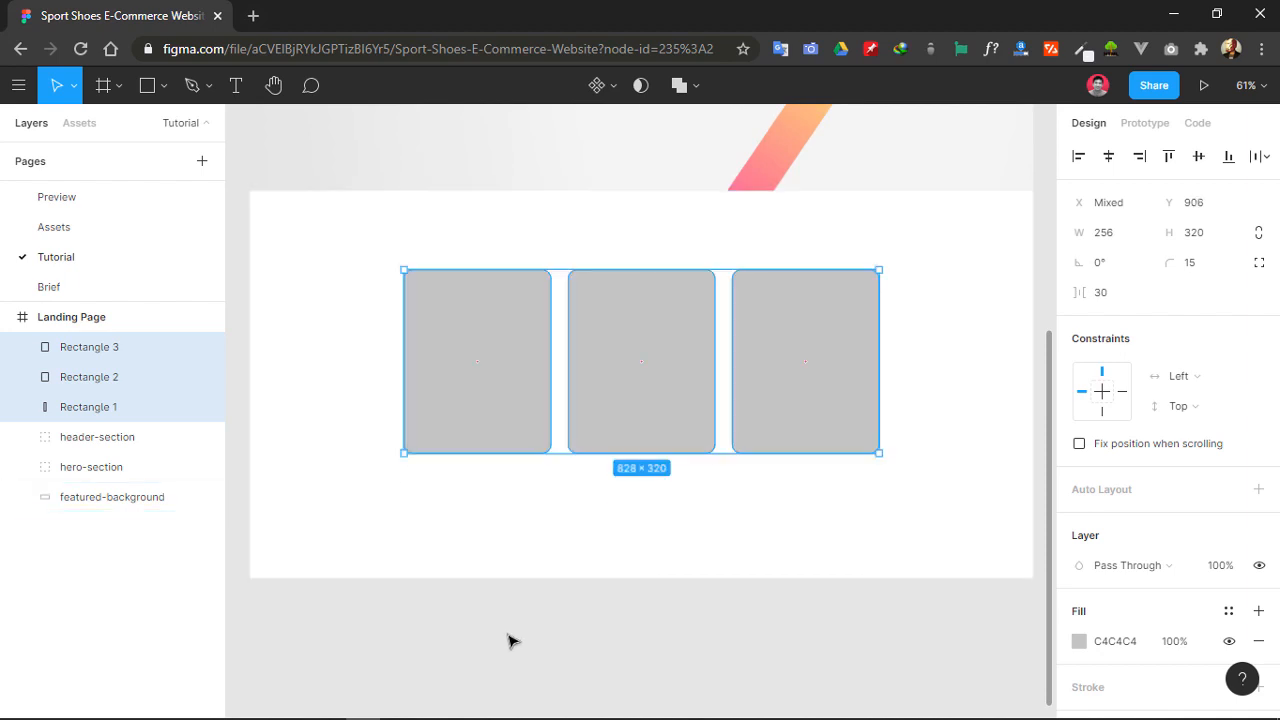
left_click(522, 532)
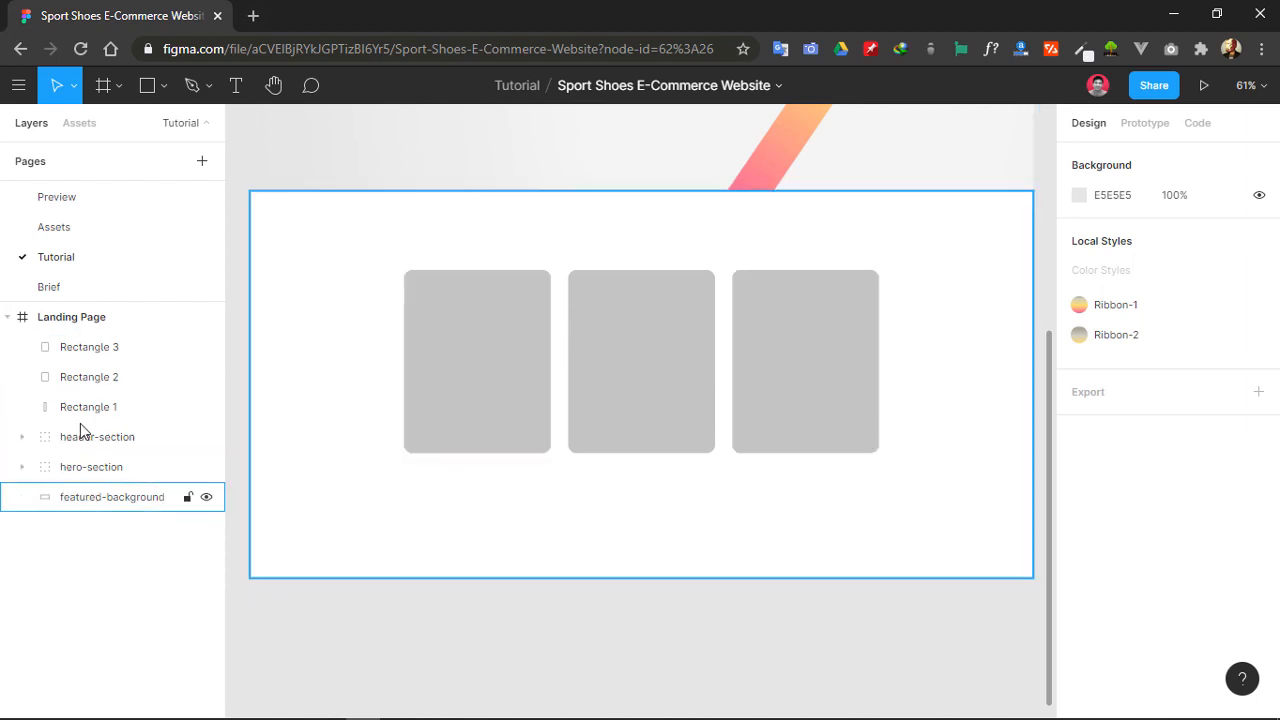
- Rename the three card layers from left to right as featured-1, featured-2 and featured-3
double_click(99, 406)
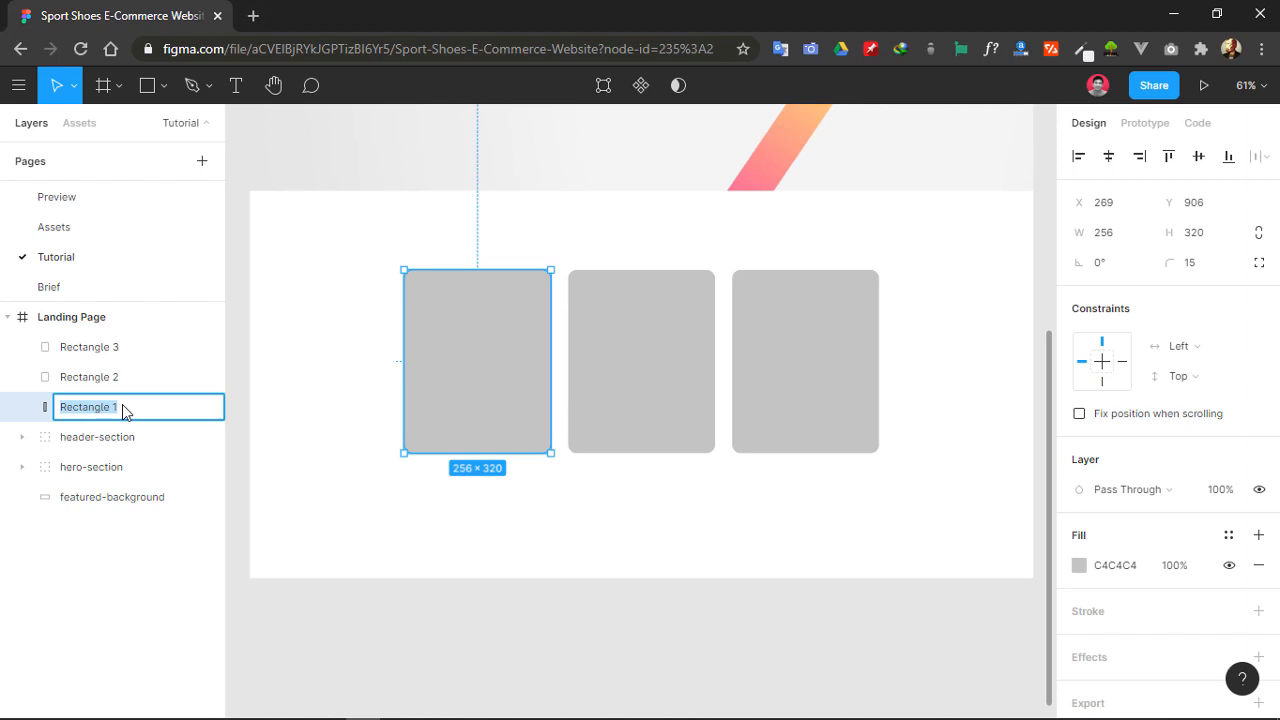
type("featured-1")
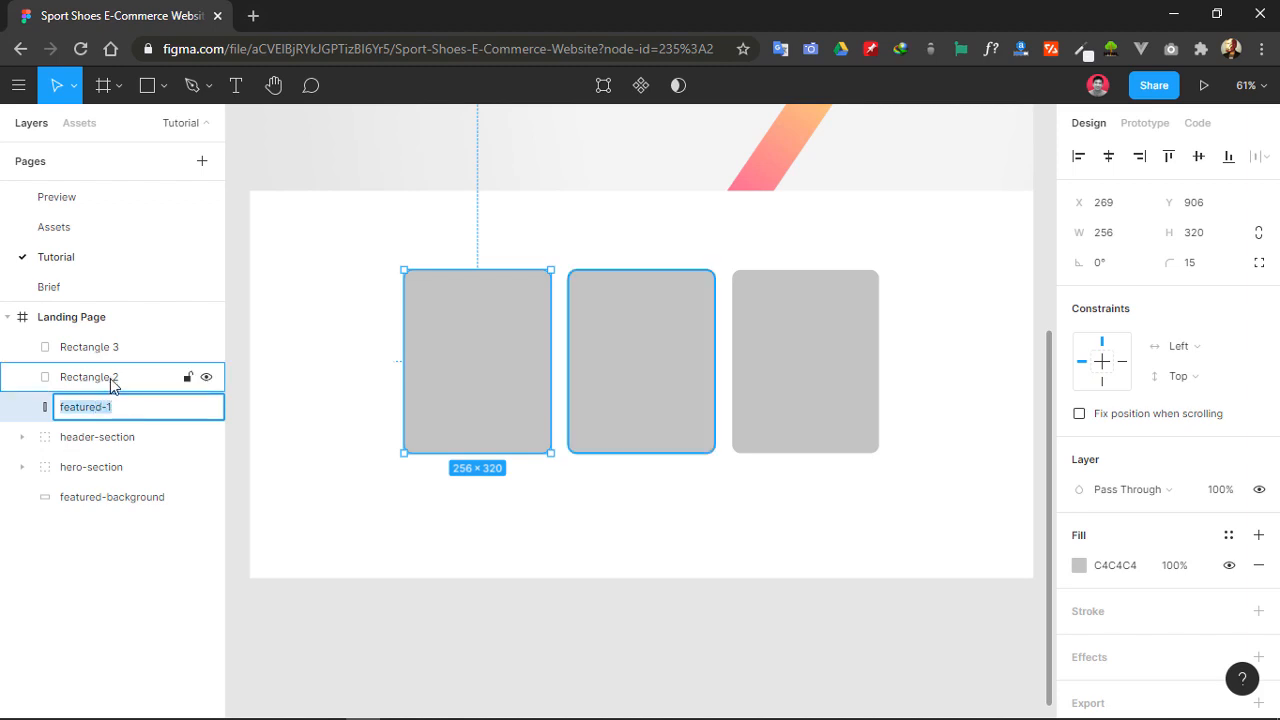
double_click(111, 381)
type("featured-1")
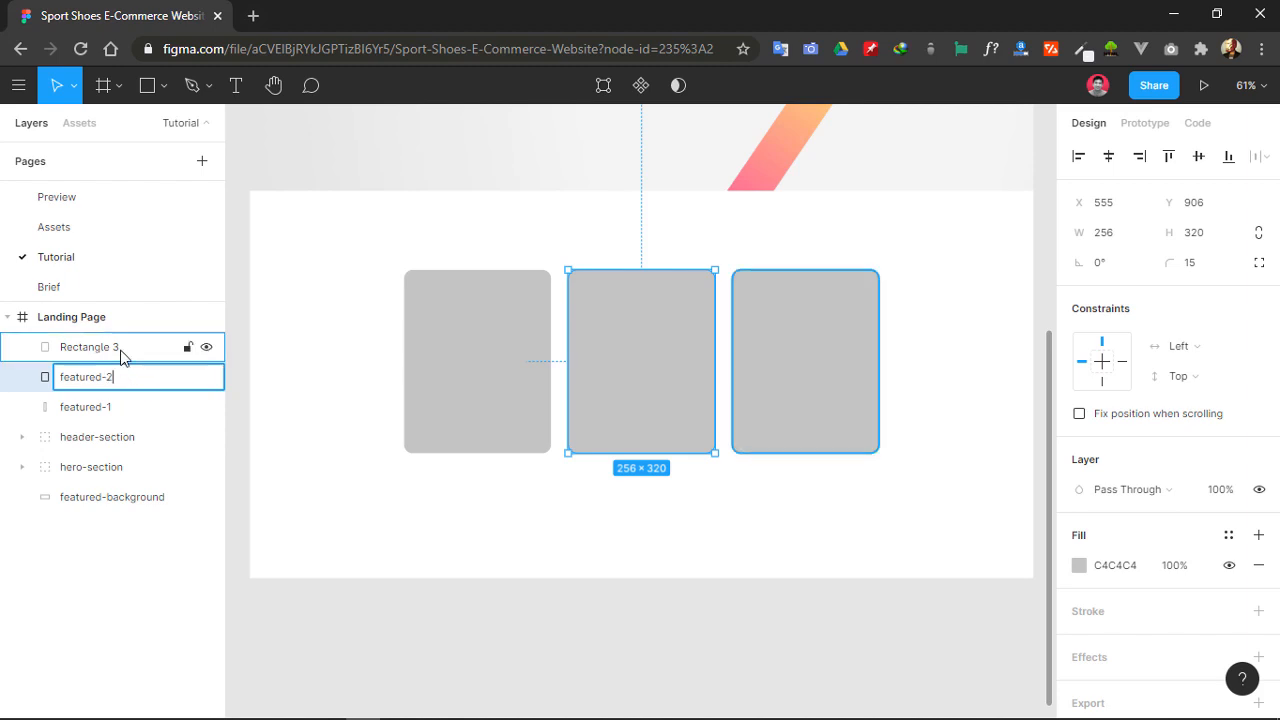
left_click(120, 349)
double_click(120, 349)
type("featured-1")
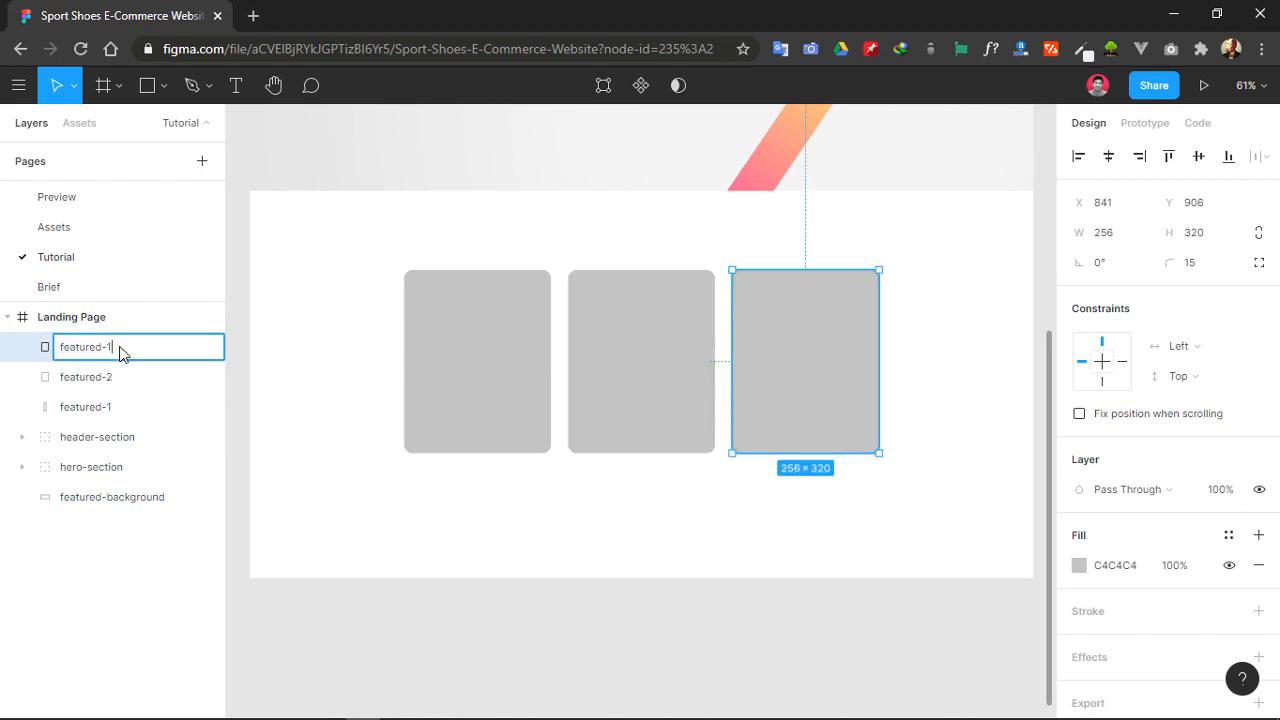
type("3")
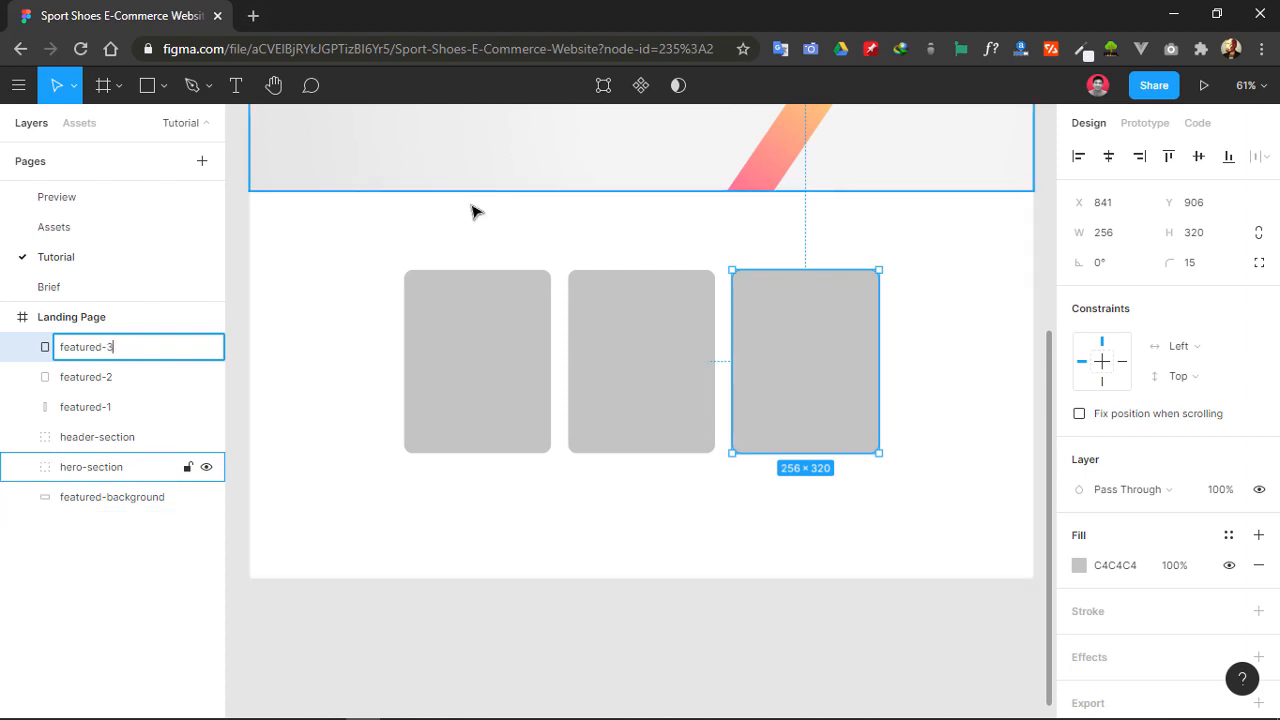
left_click(407, 690)
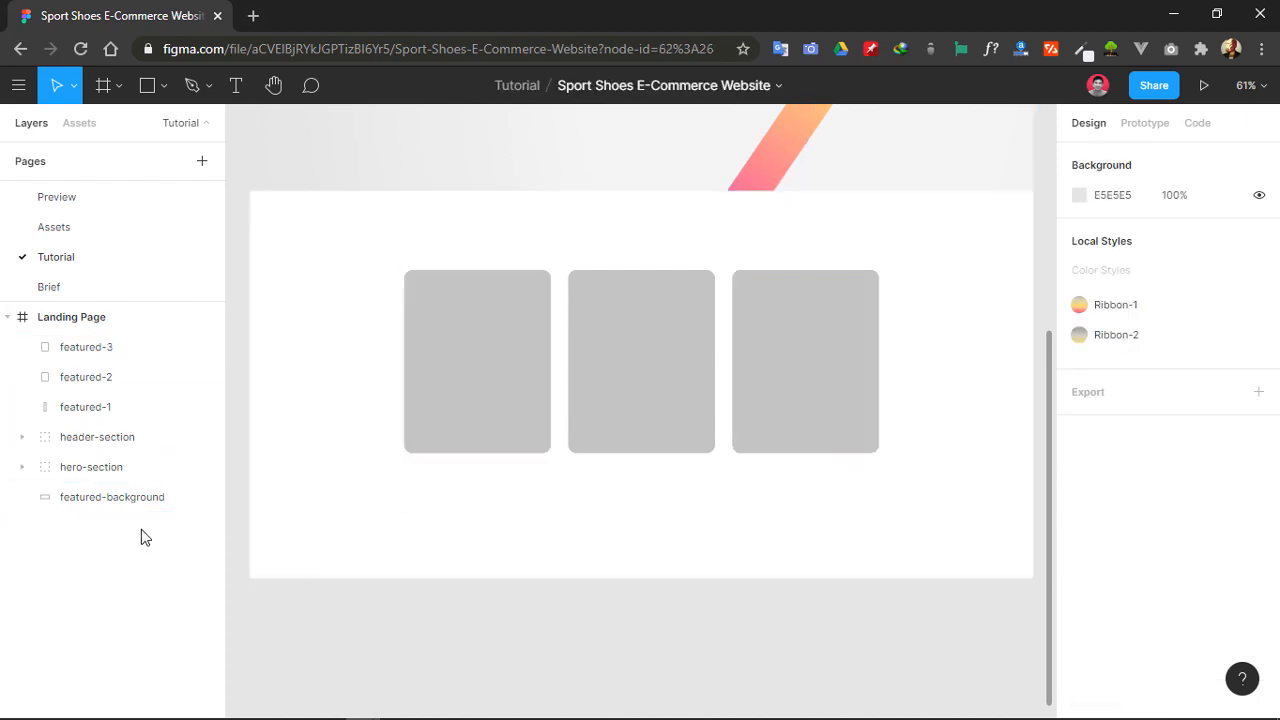
left_click(87, 418)
left_click(93, 380)
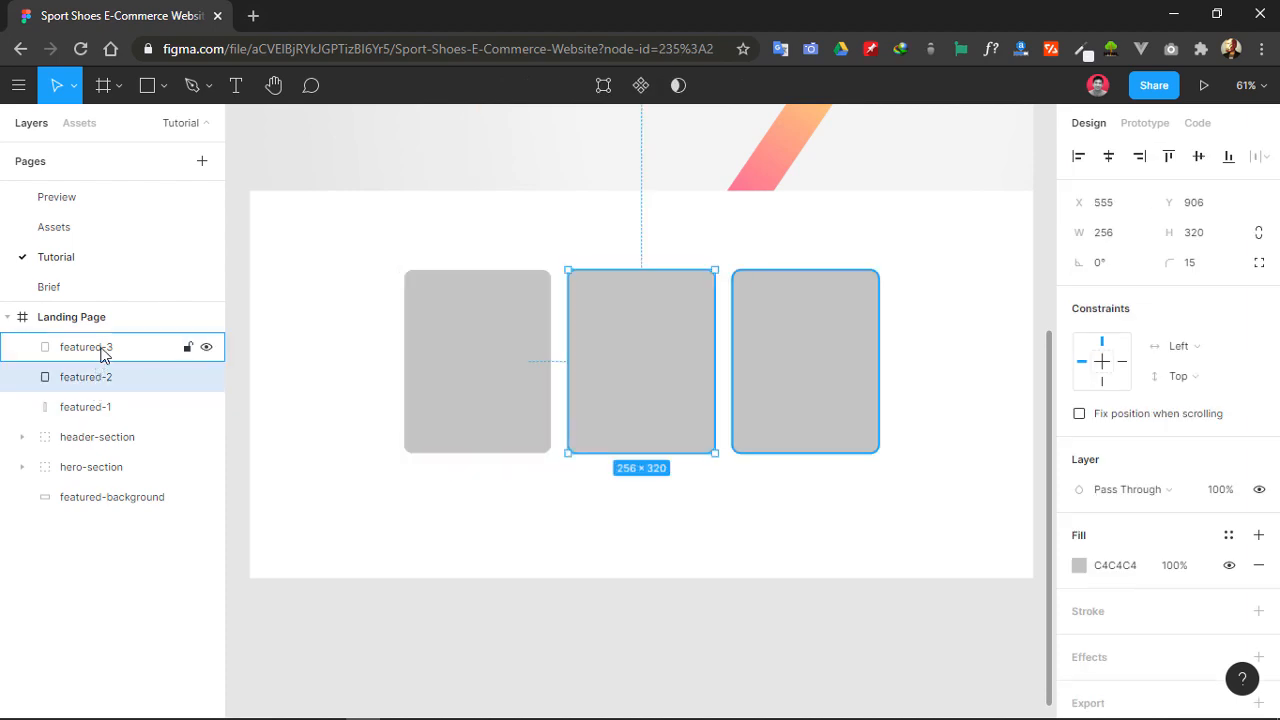
left_click(99, 348)
left_click(72, 413)
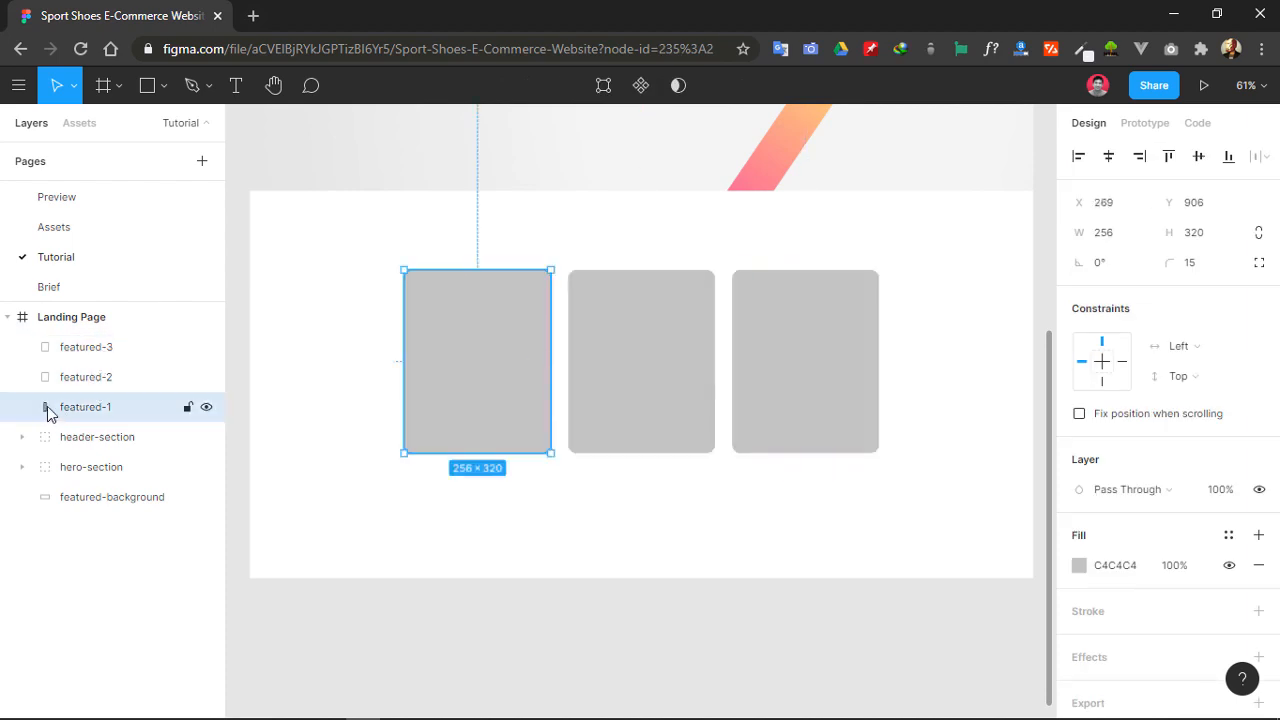
left_click(66, 386)
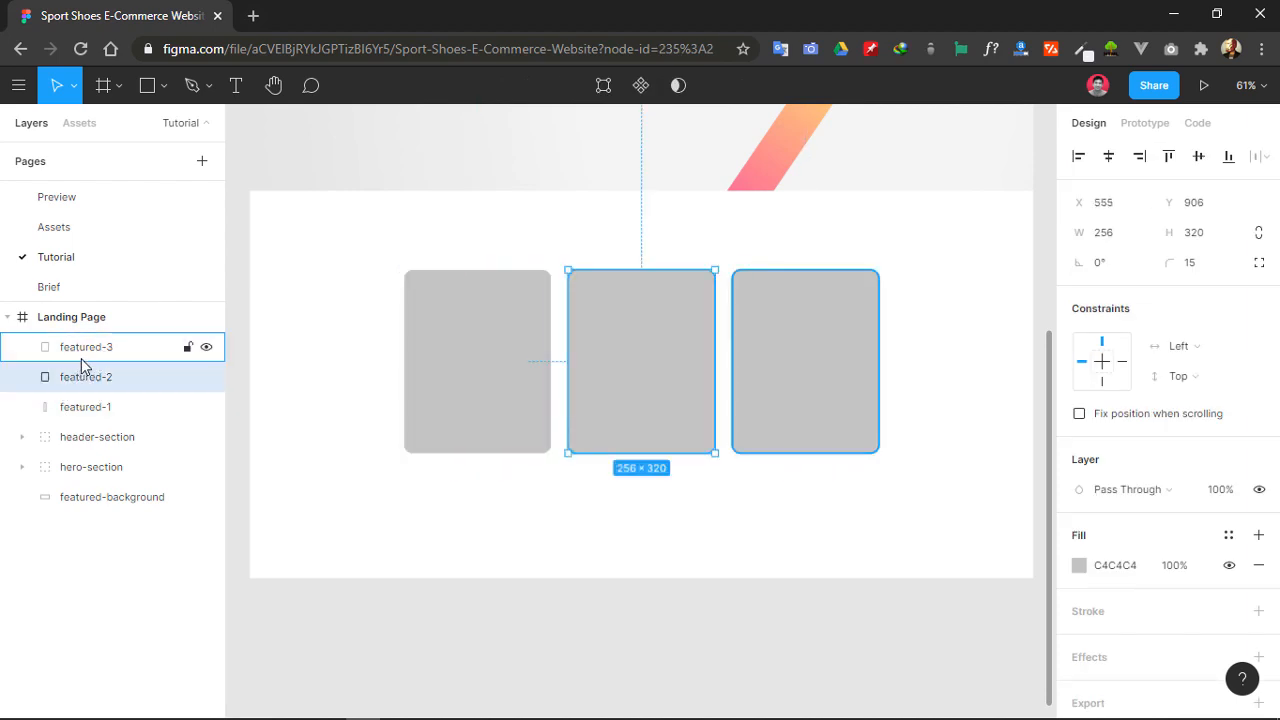
left_click(86, 366)
left_click(86, 370)
left_click(78, 405)
left_click_drag(418, 411, 531, 504)
key("ctrl+z")
left_click_drag(628, 449, 670, 526)
key("ctrl+z")
key("ctrl+z")
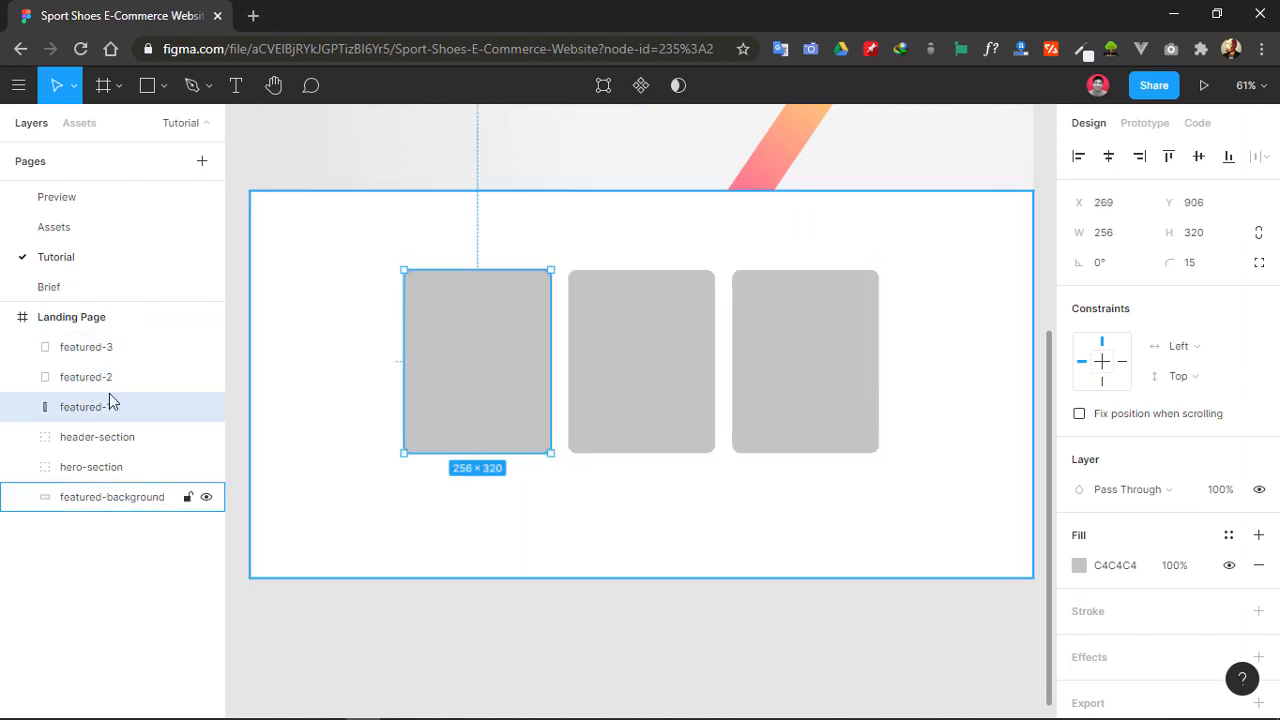
left_click(115, 388)
left_click(100, 413)
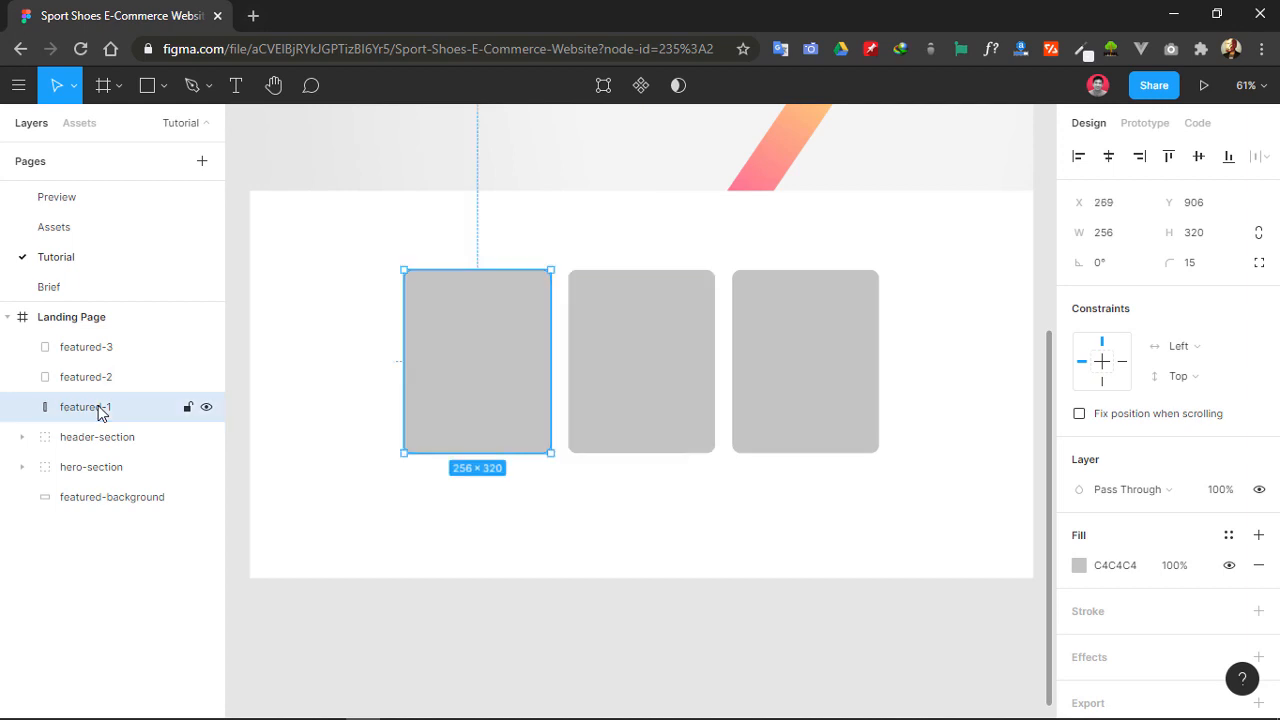
left_click(140, 528)
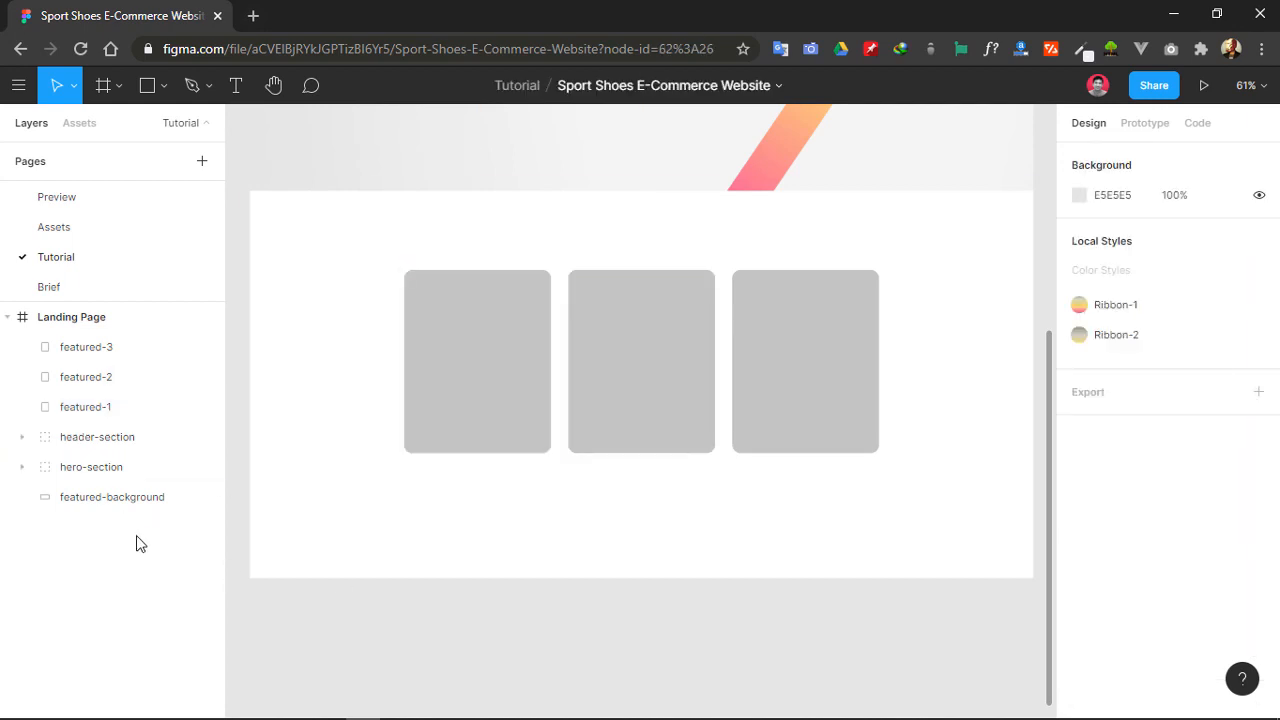
- Copy the three running shoe images from the Assets page and paste them into the Landing Page frame on the Tutorial page
left_click(52, 227)
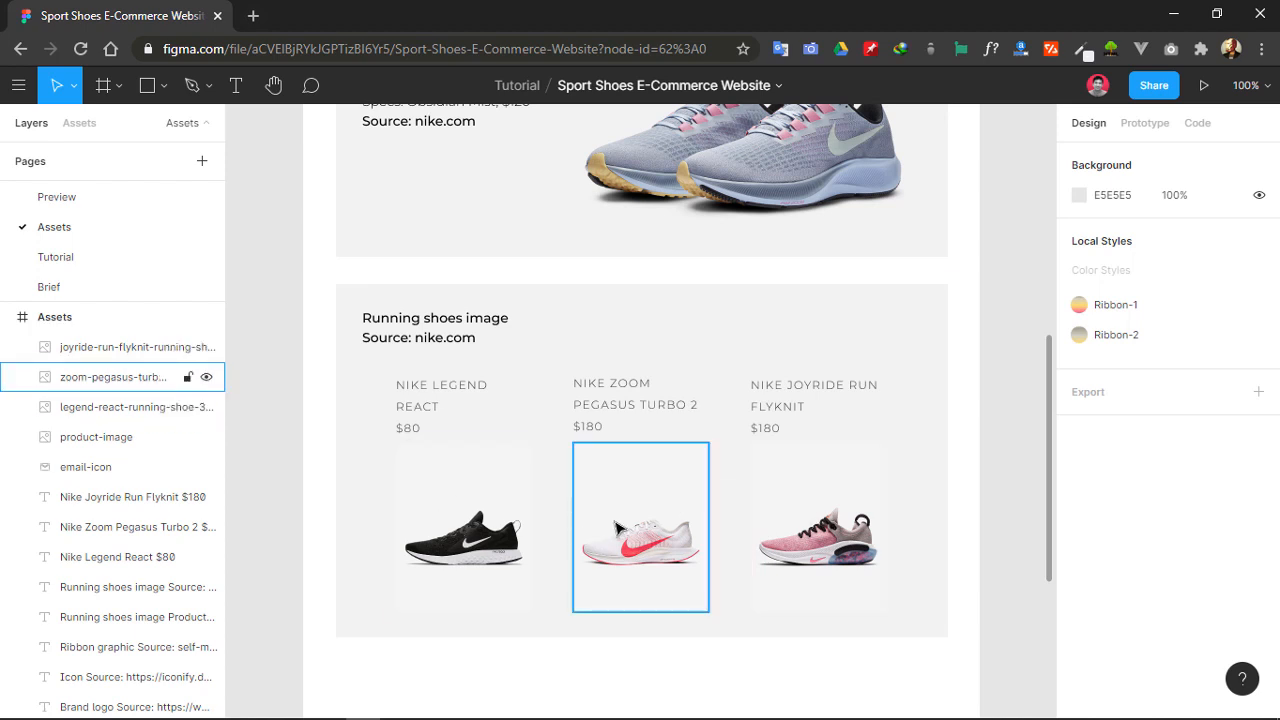
left_click(515, 530)
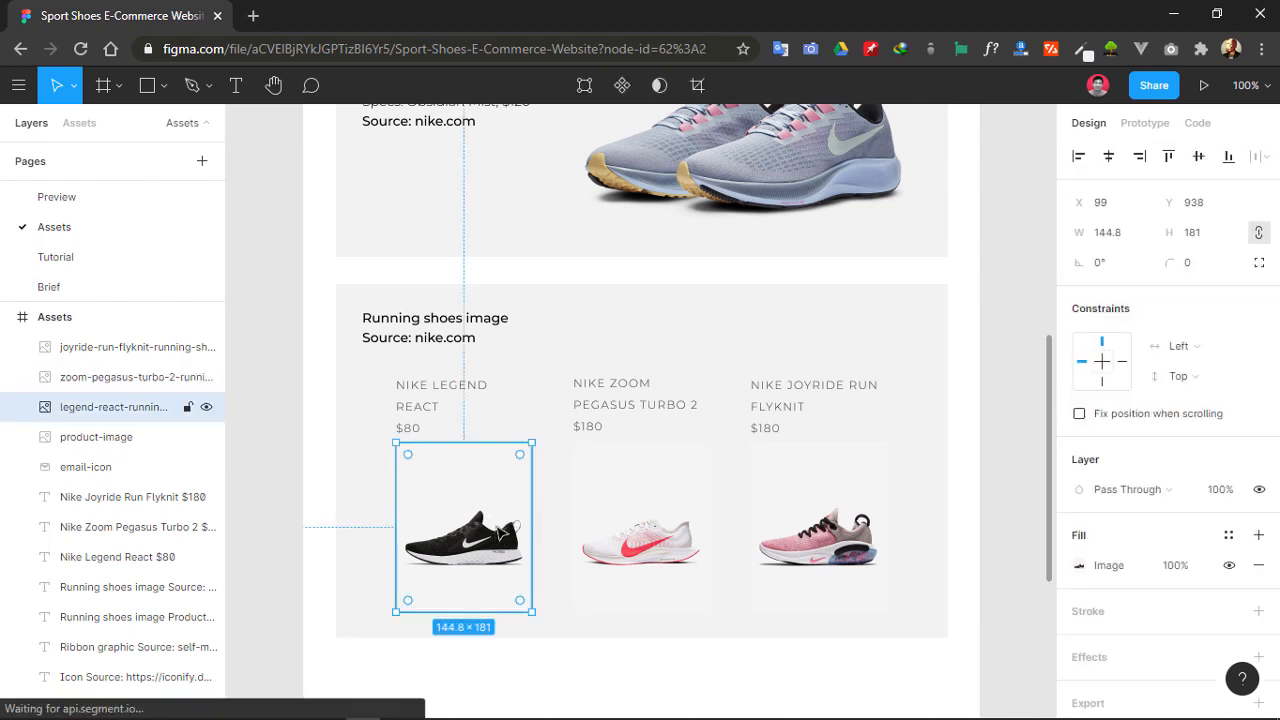
left_click(645, 540, "shift")
left_click(805, 538, "shift")
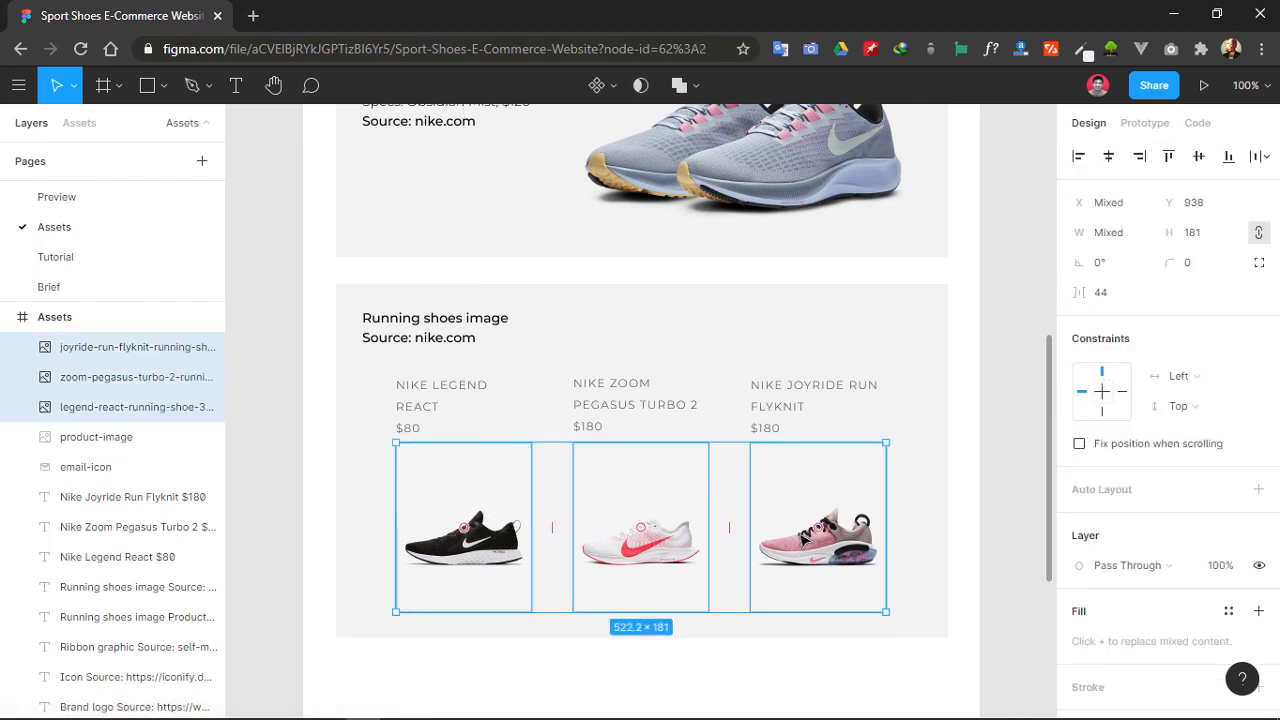
left_click(87, 264)
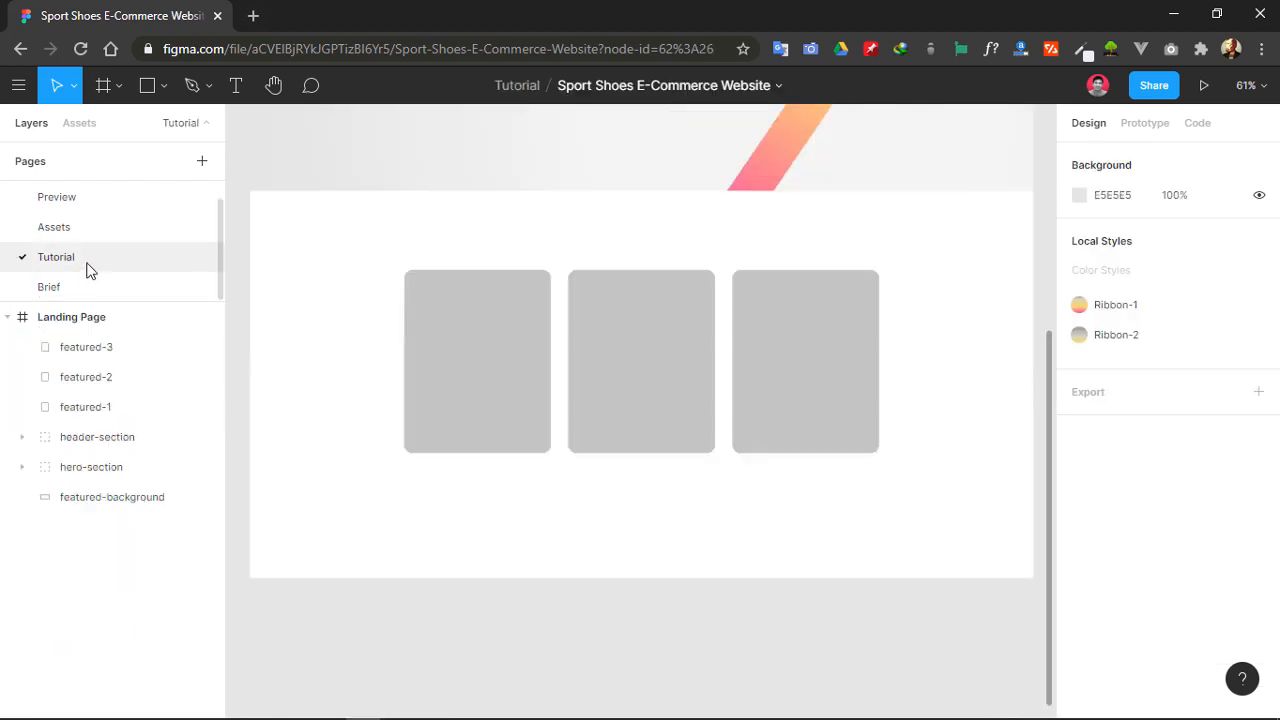
left_click(570, 523)
key("ctrl+v")
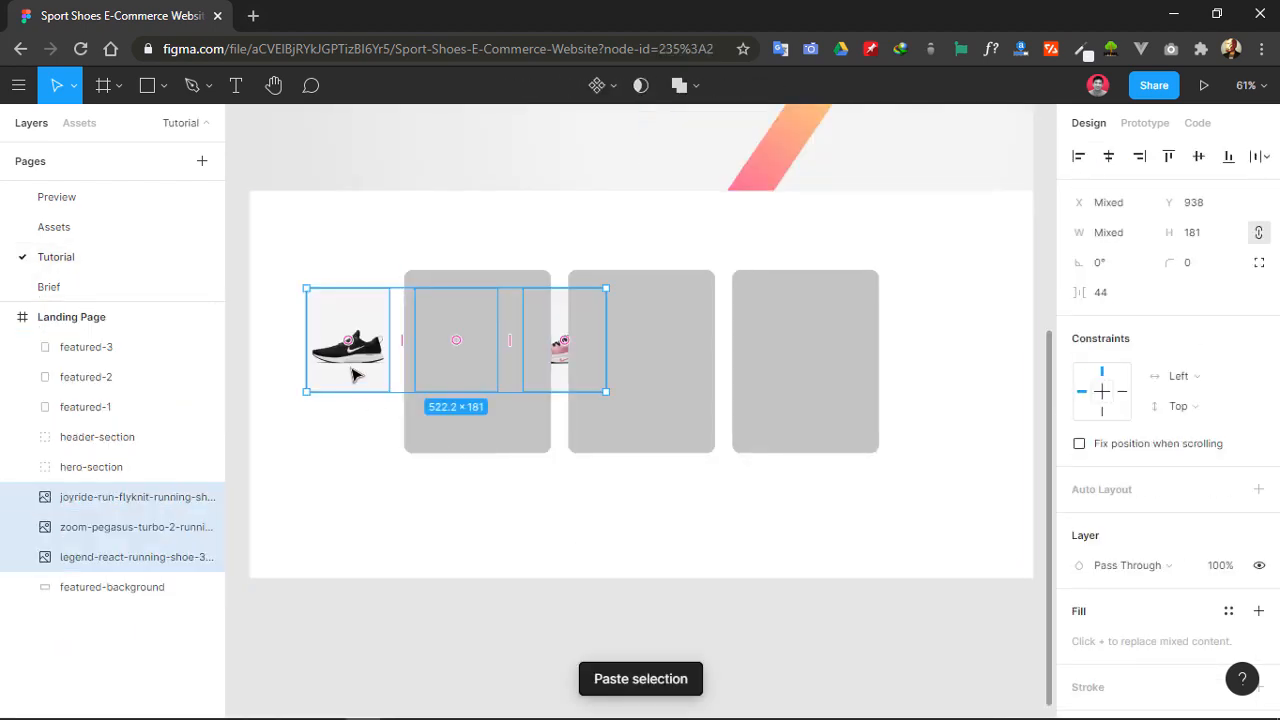
- Move the three pasted shoe images below the cards and reorder their layers above featured-3
left_click_drag(360, 370, 460, 536)
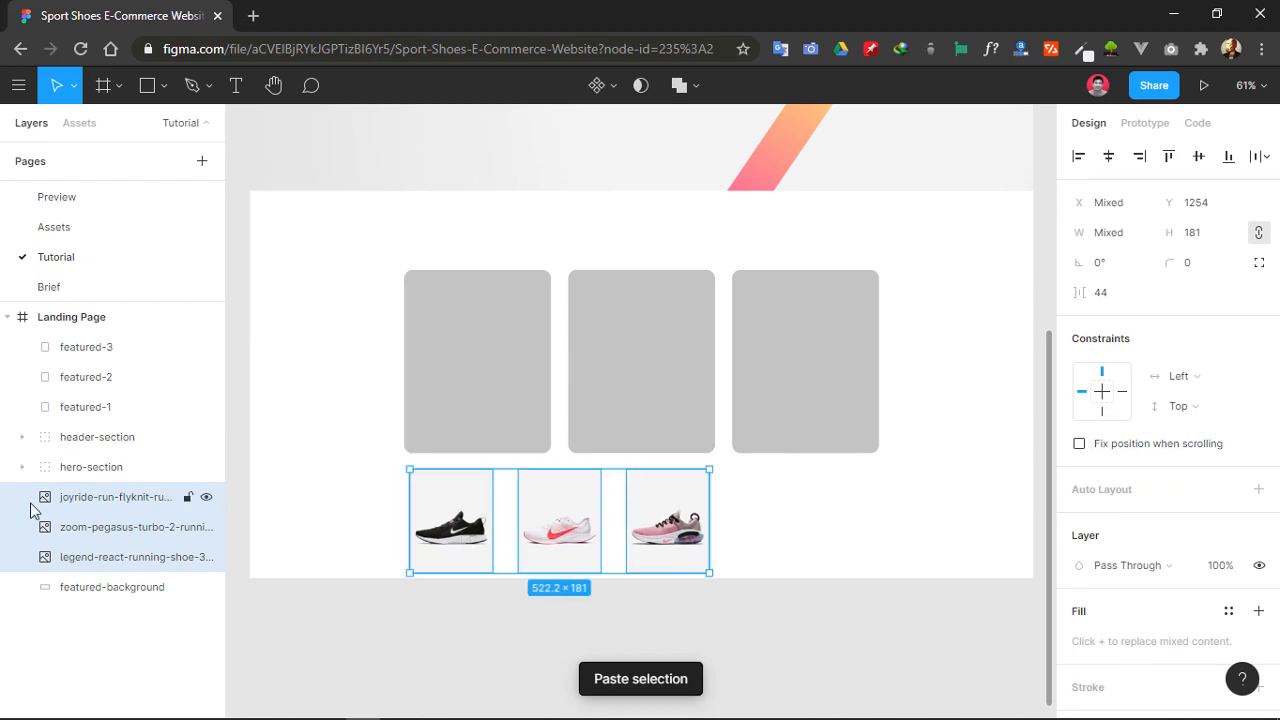
left_click_drag(107, 496, 143, 350)
left_click(646, 628)
- Set the height of all three shoe images to 320 and move them up over the grey cards
left_click(452, 520)
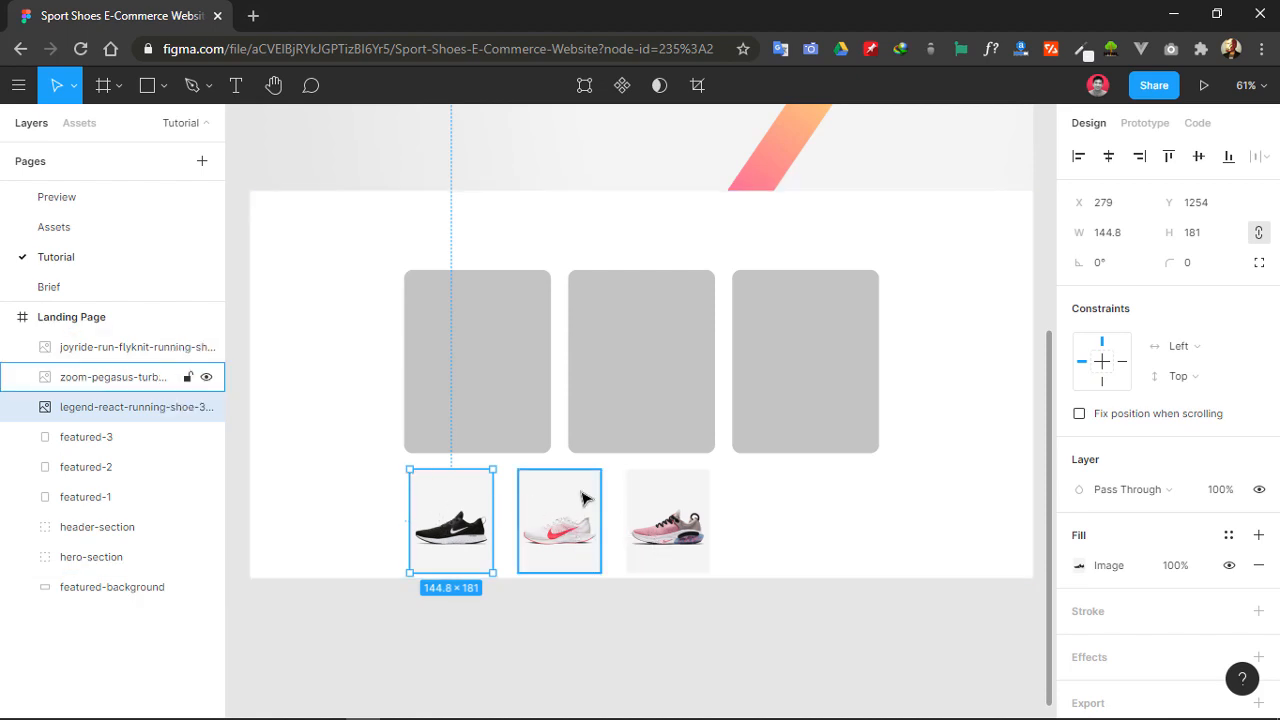
left_click(557, 521, "shift")
left_click(668, 518, "shift")
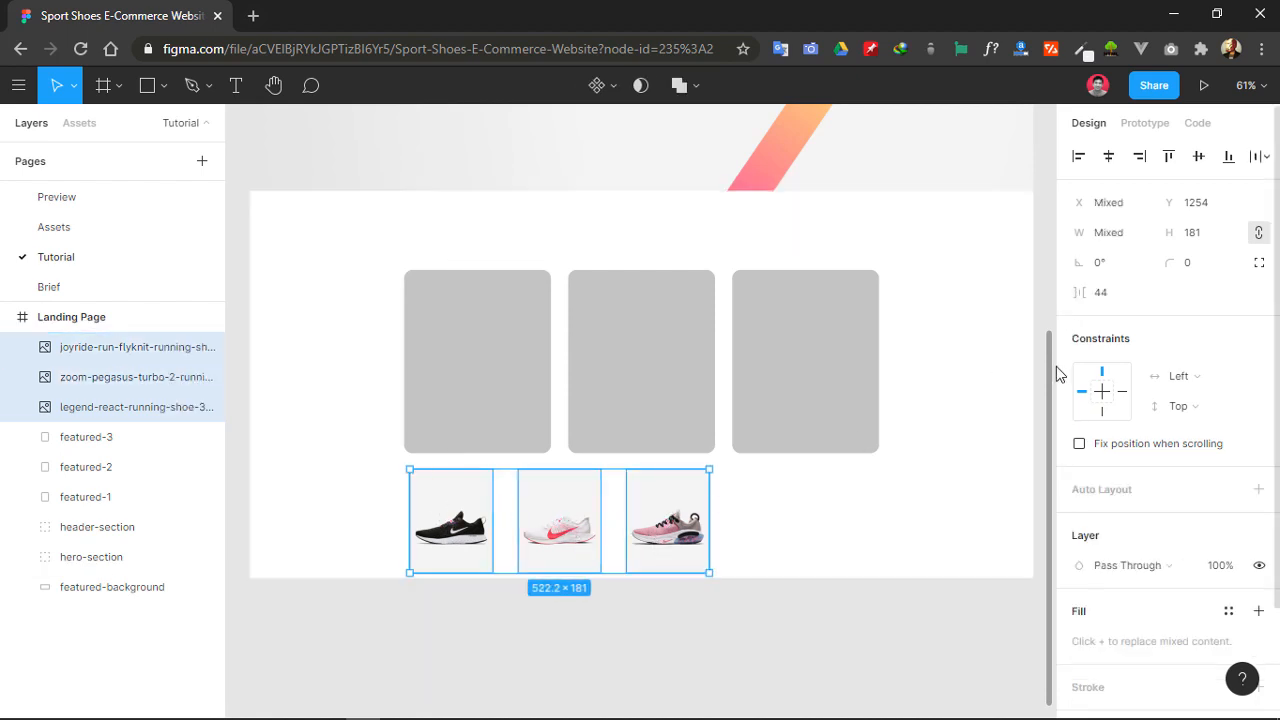
left_click(1188, 233)
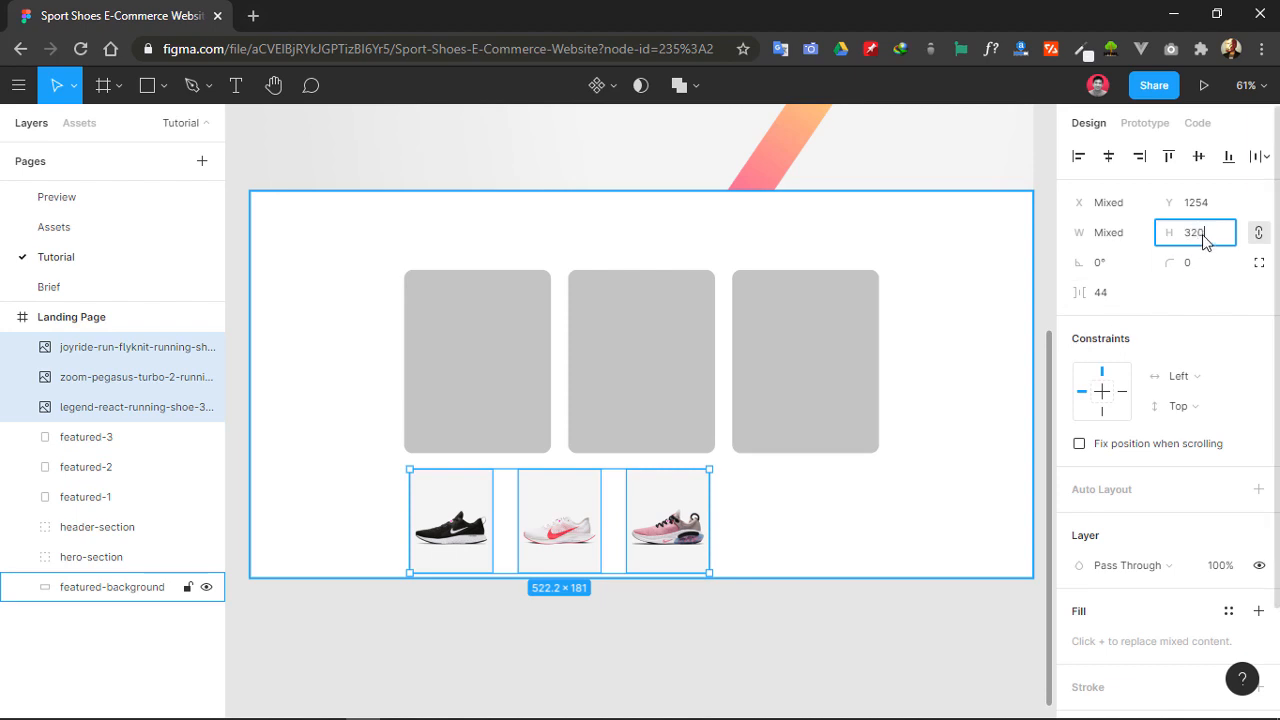
key("Return")
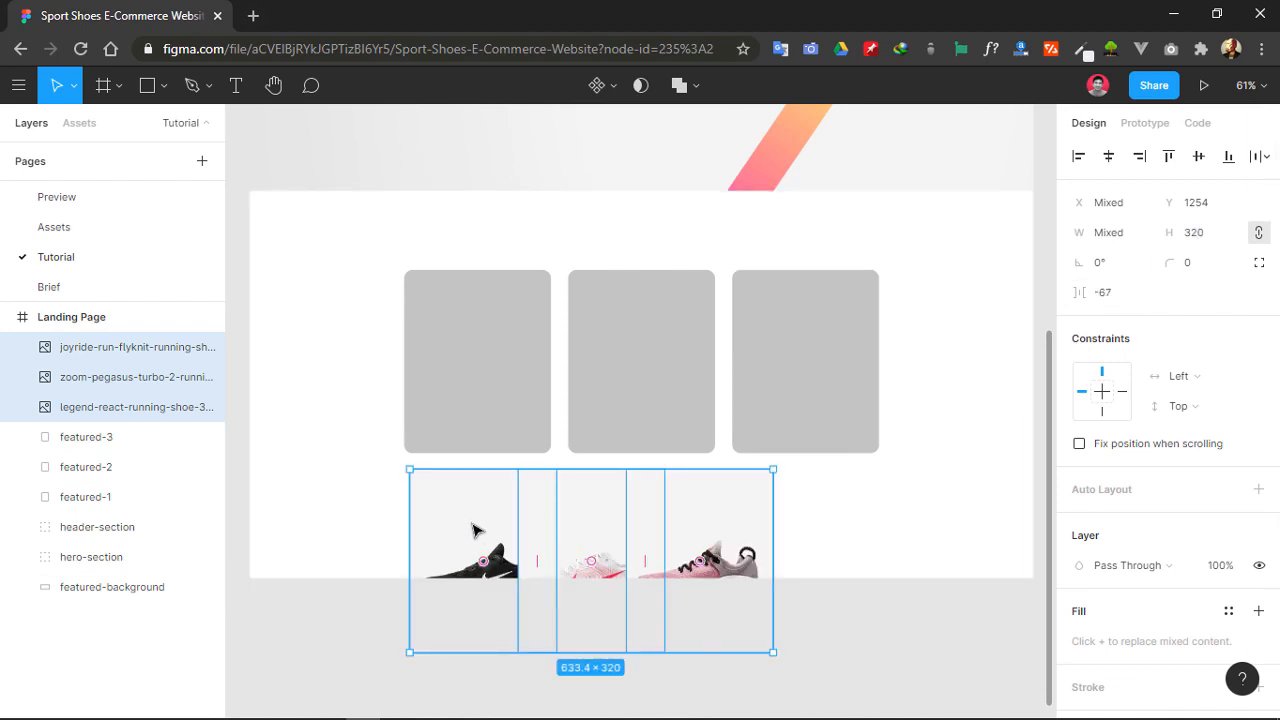
left_click_drag(457, 534, 368, 275)
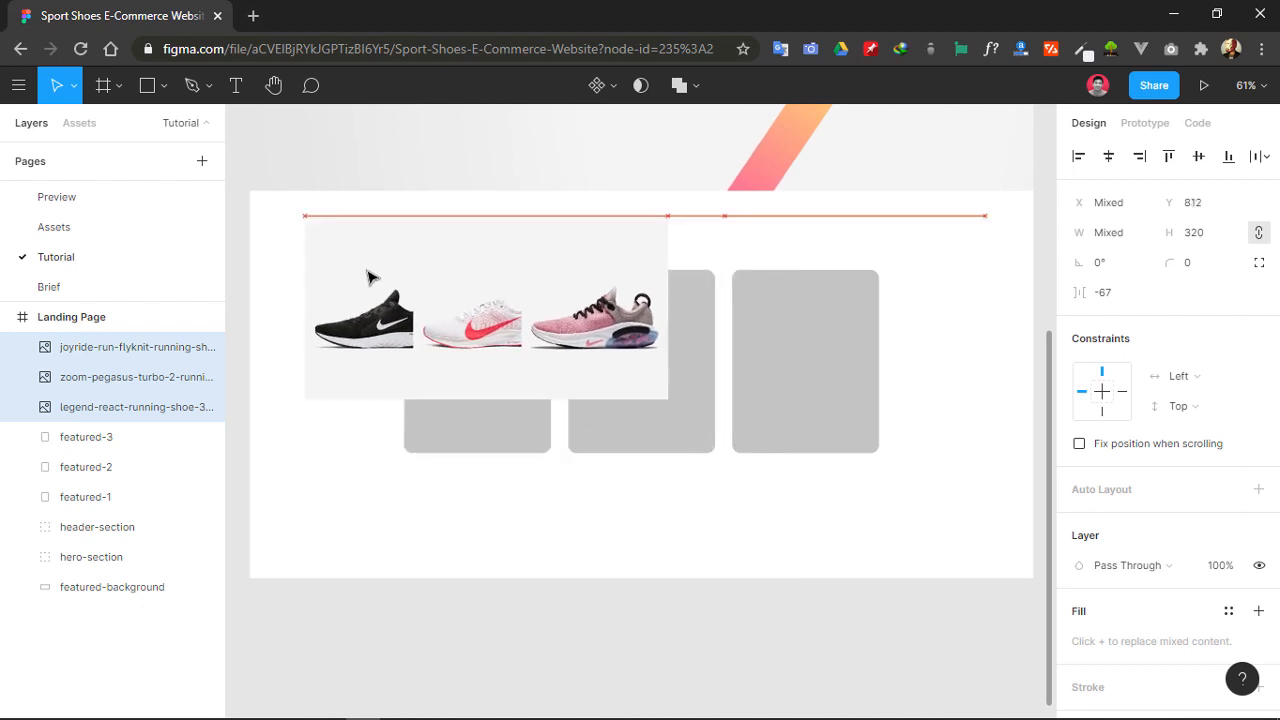
- Lock the featured-background layer so the white section cannot be moved
left_click(925, 296)
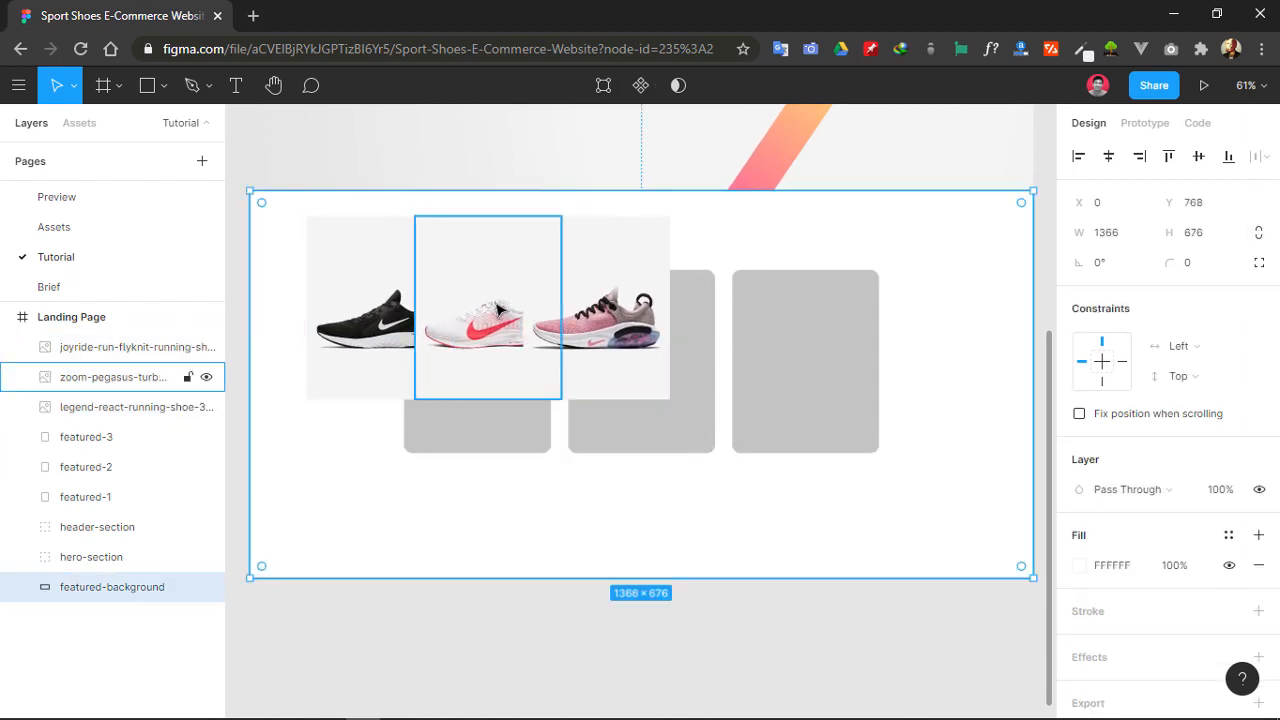
left_click_drag(497, 307, 456, 471)
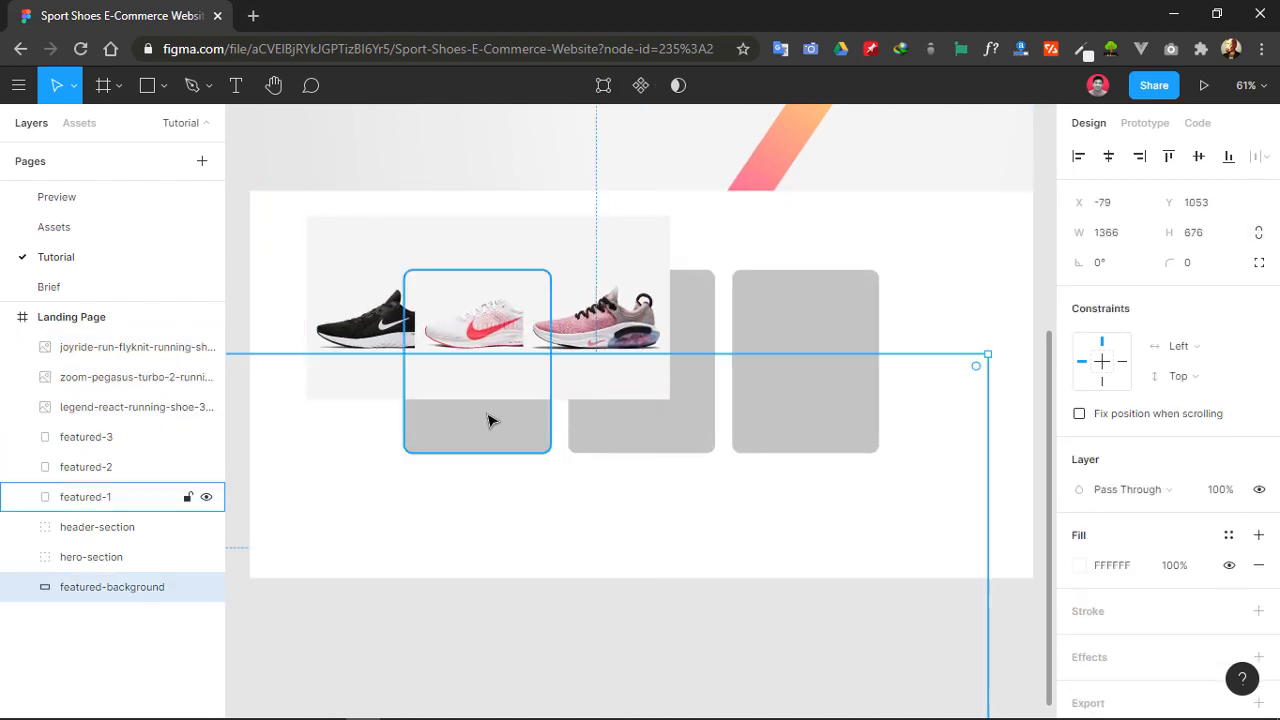
key("ctrl+z")
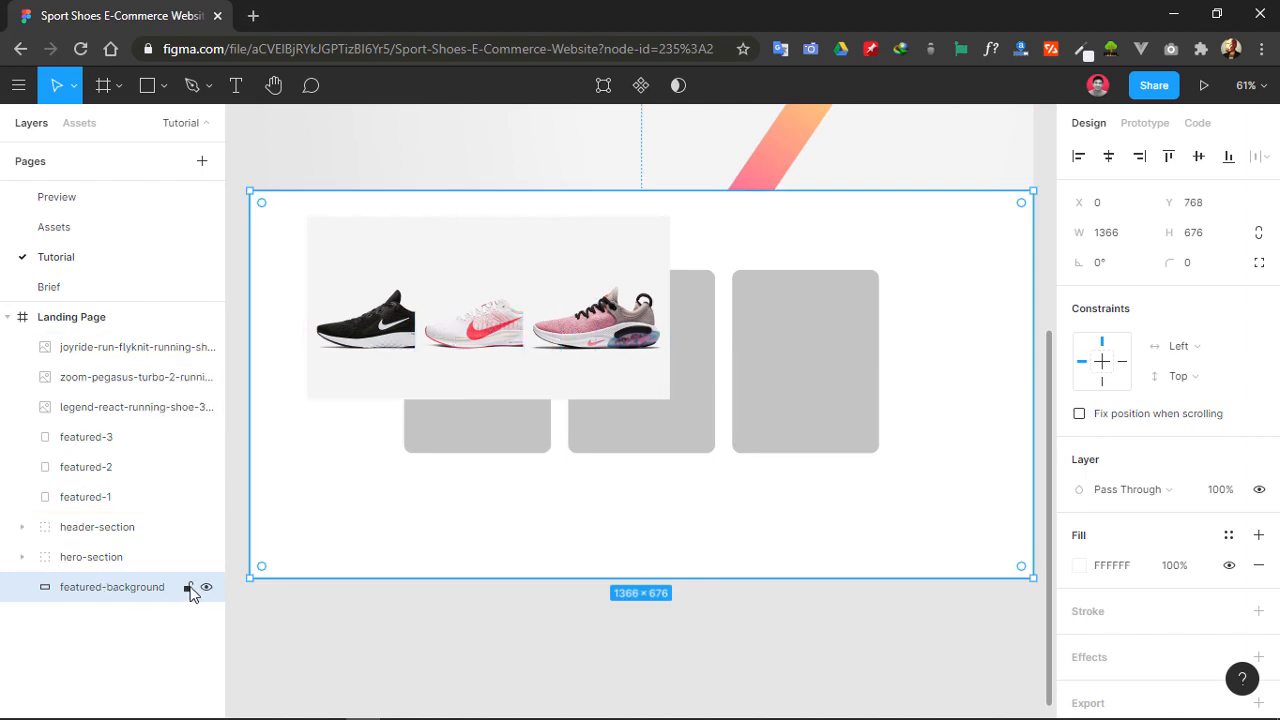
left_click(187, 587)
left_click(508, 623)
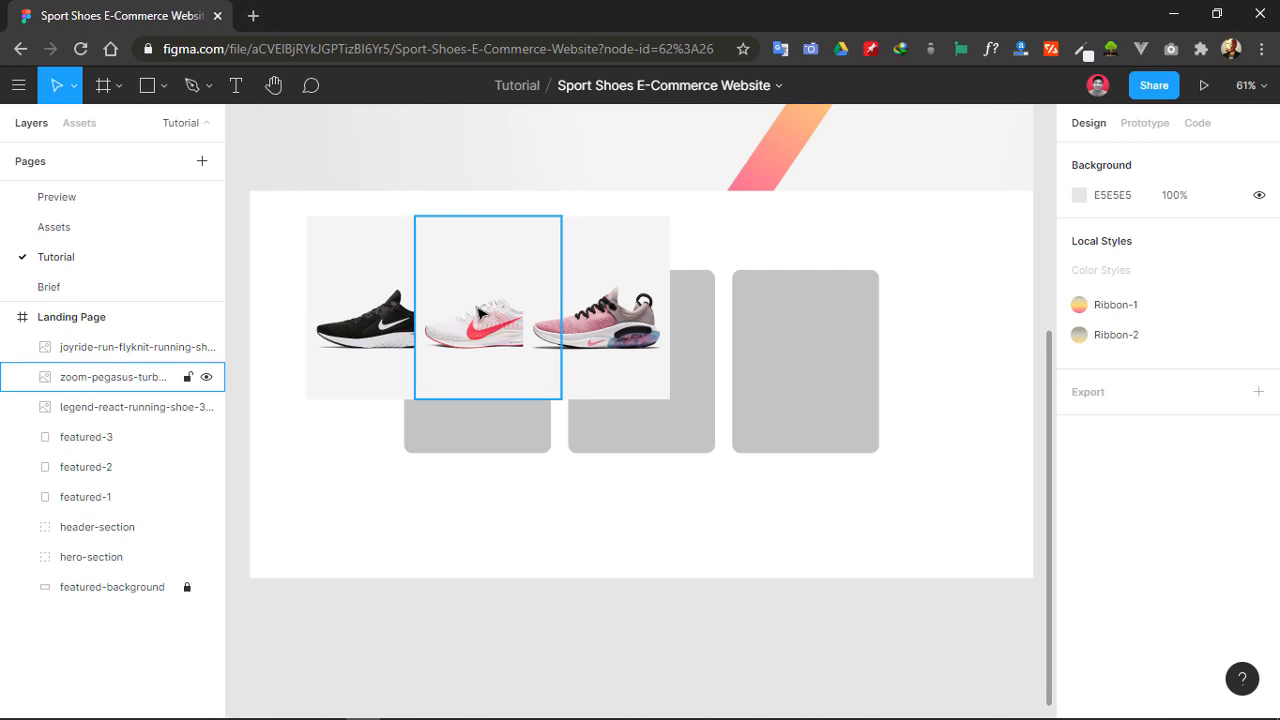
- Align the shoe images over the cards' lower parts at Y 1147: Zoom Pegasus on featured-1, Joyride on featured-2, Legend React on featured-3
left_click_drag(481, 316, 475, 508)
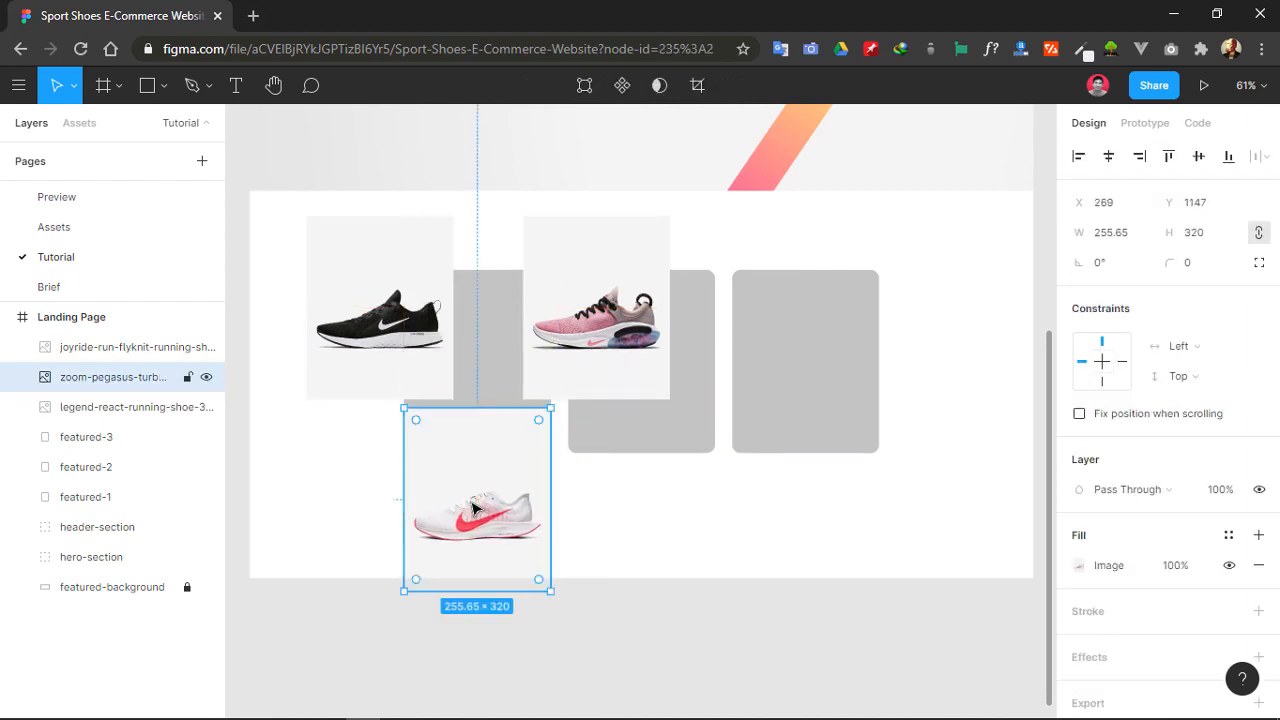
left_click_drag(607, 326, 650, 512)
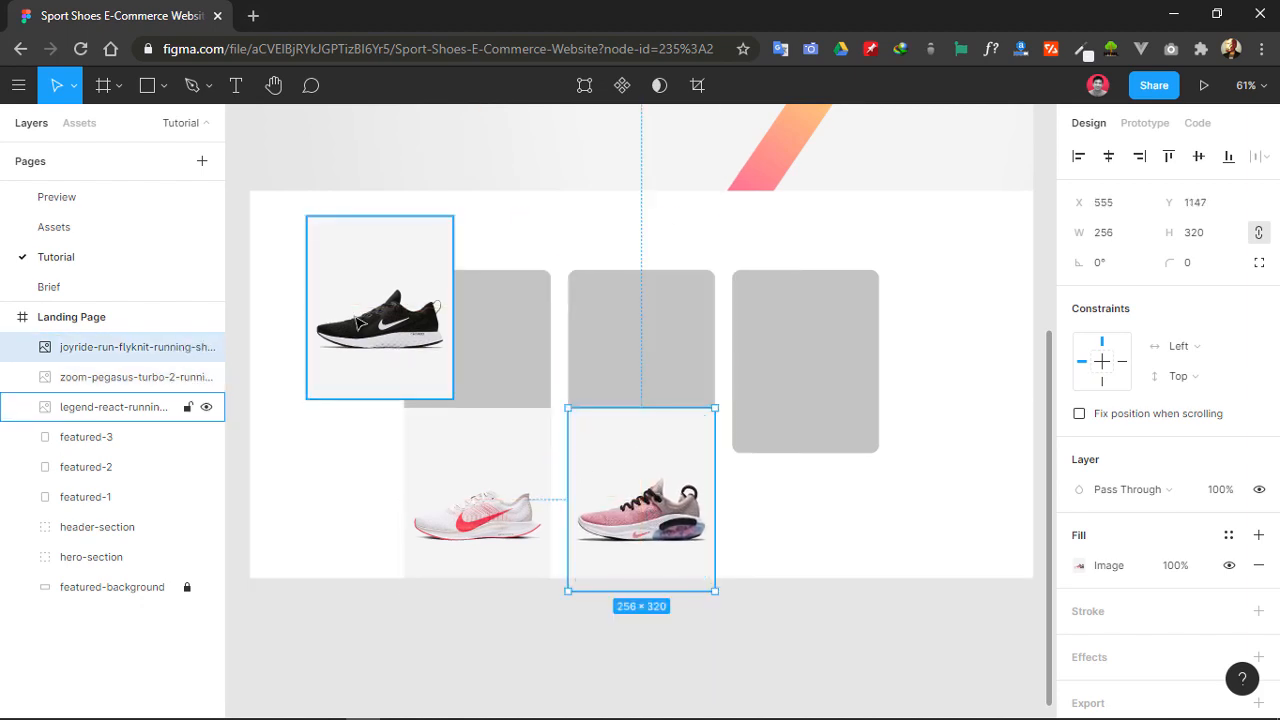
left_click_drag(361, 323, 787, 515)
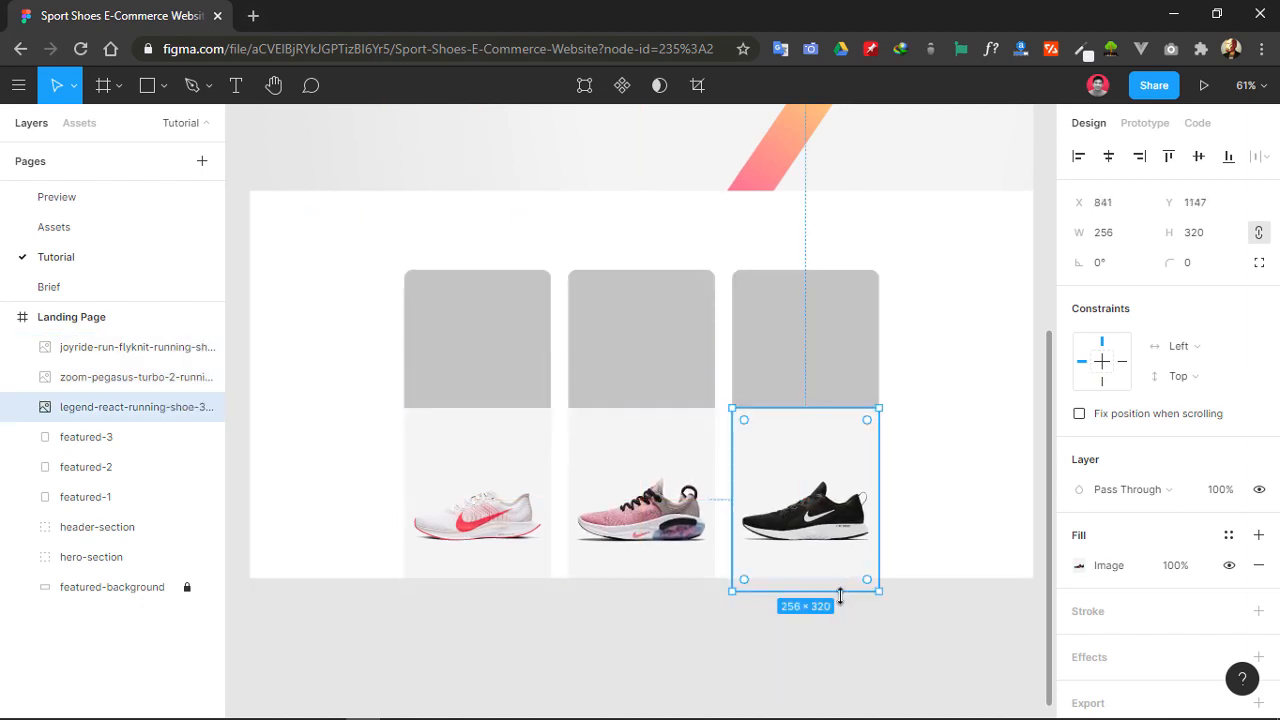
left_click(743, 646)
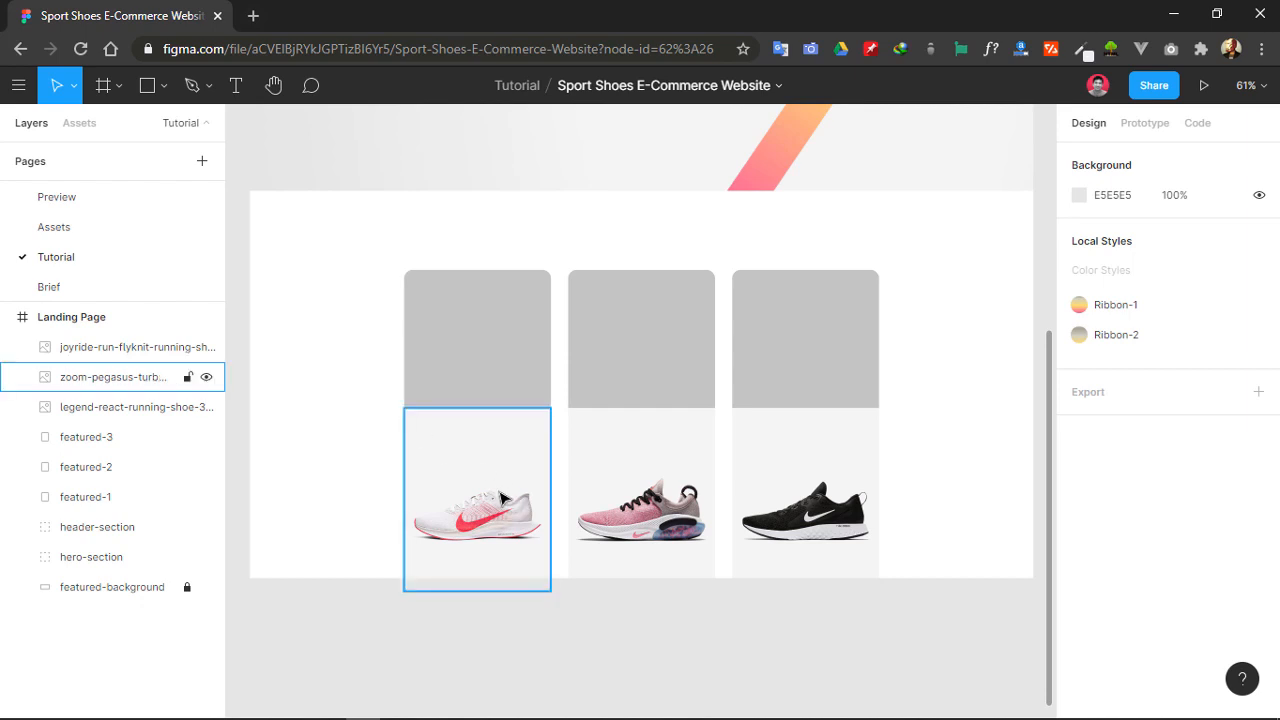
- Group the Zoom Pegasus Turbo 2 image with the featured-1 card
left_click(101, 383)
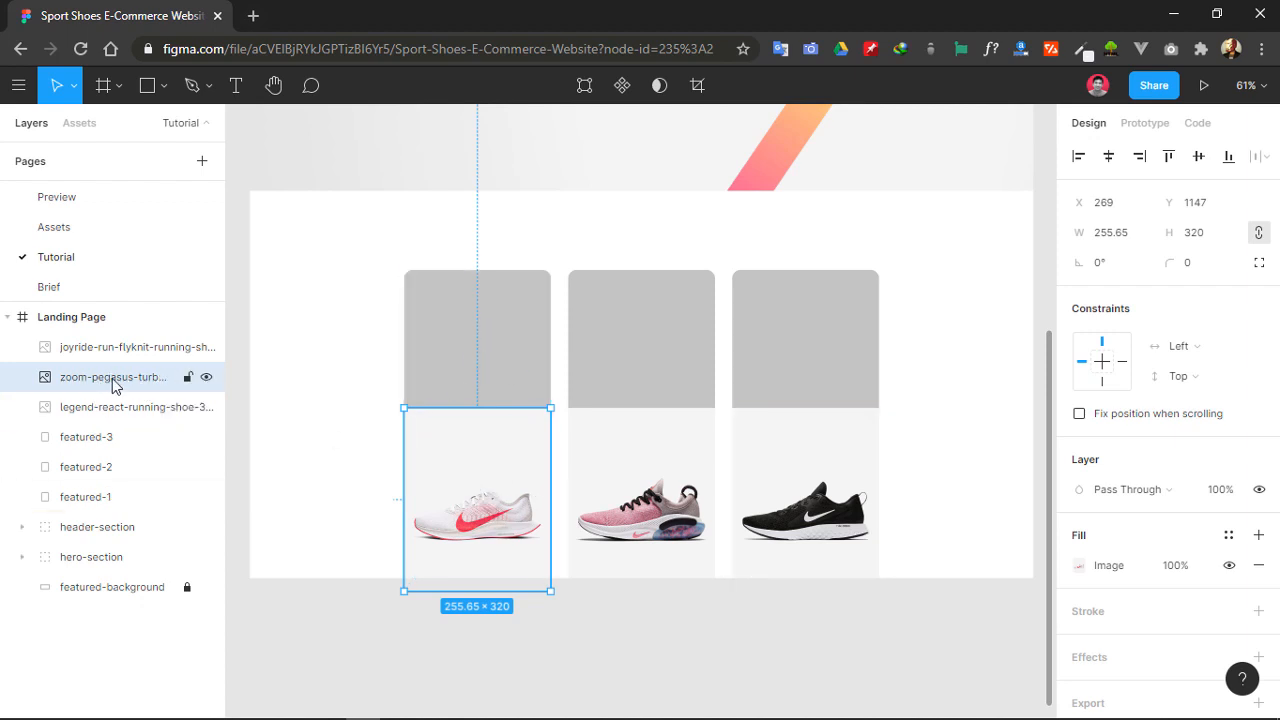
left_click(110, 503, "shift")
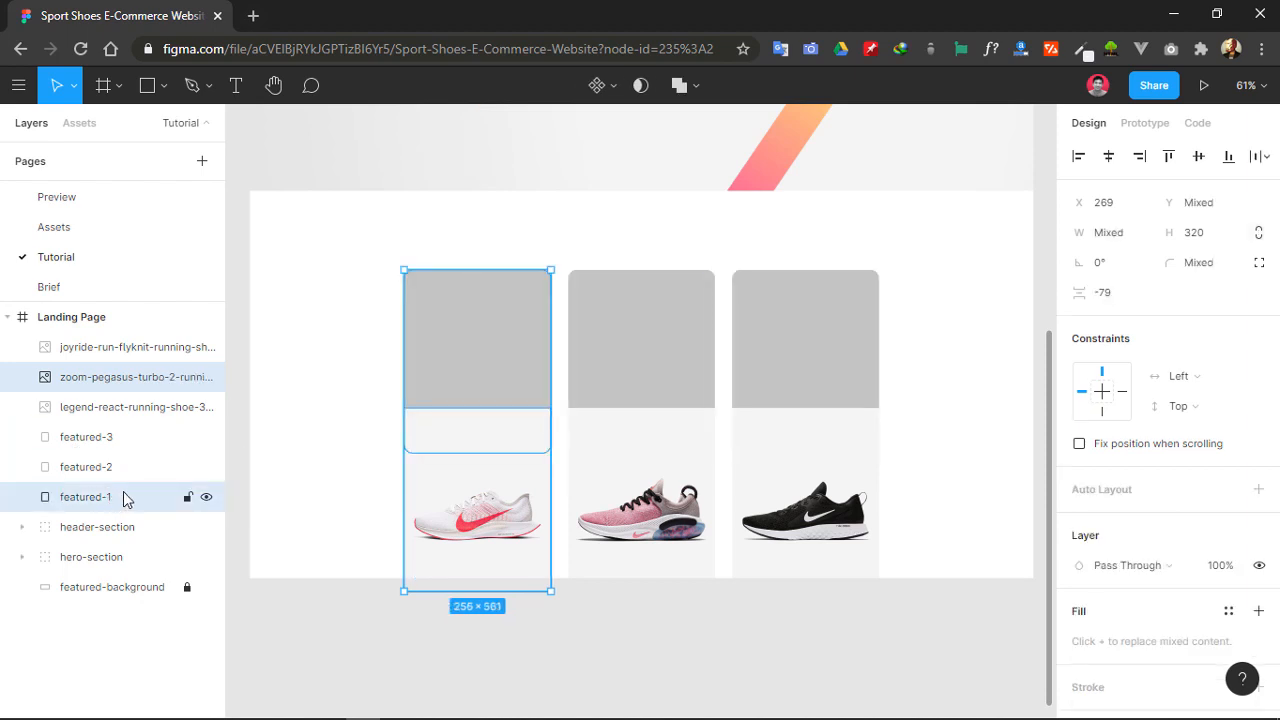
key("ctrl+g")
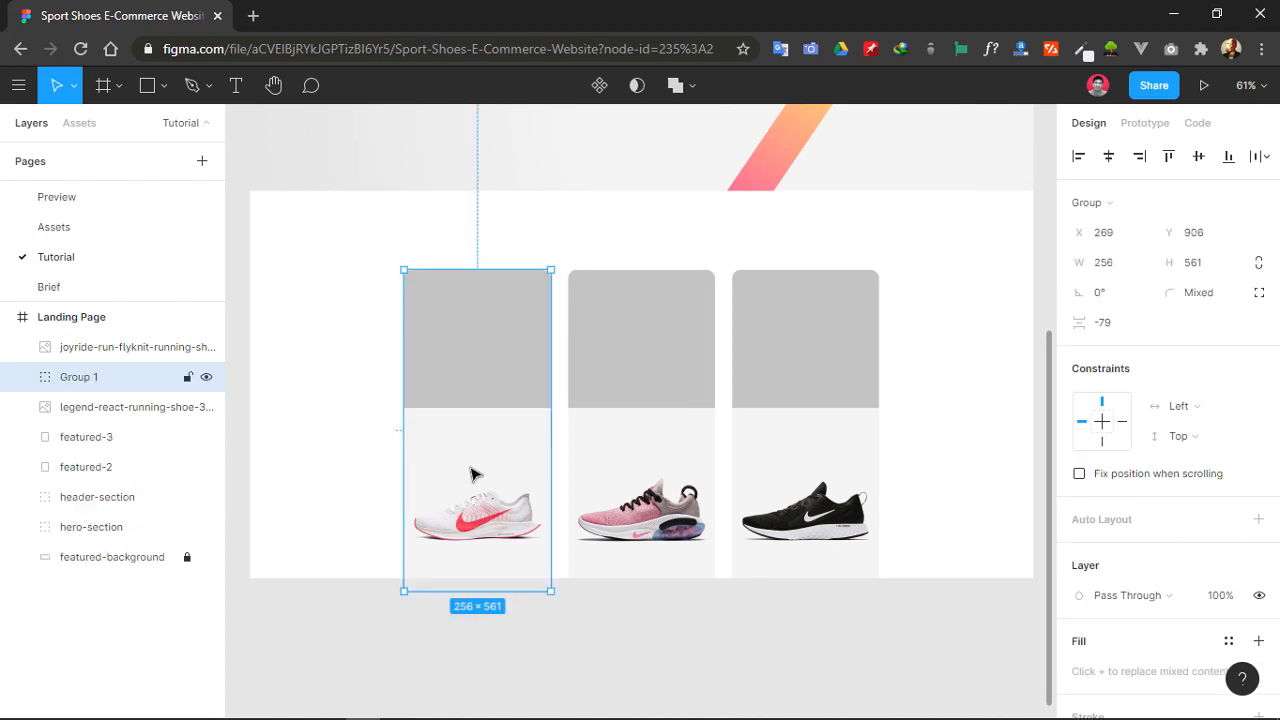
- Turn the featured-1 rectangle inside Group 1 into a mask for the Zoom Pegasus image
left_click(23, 377)
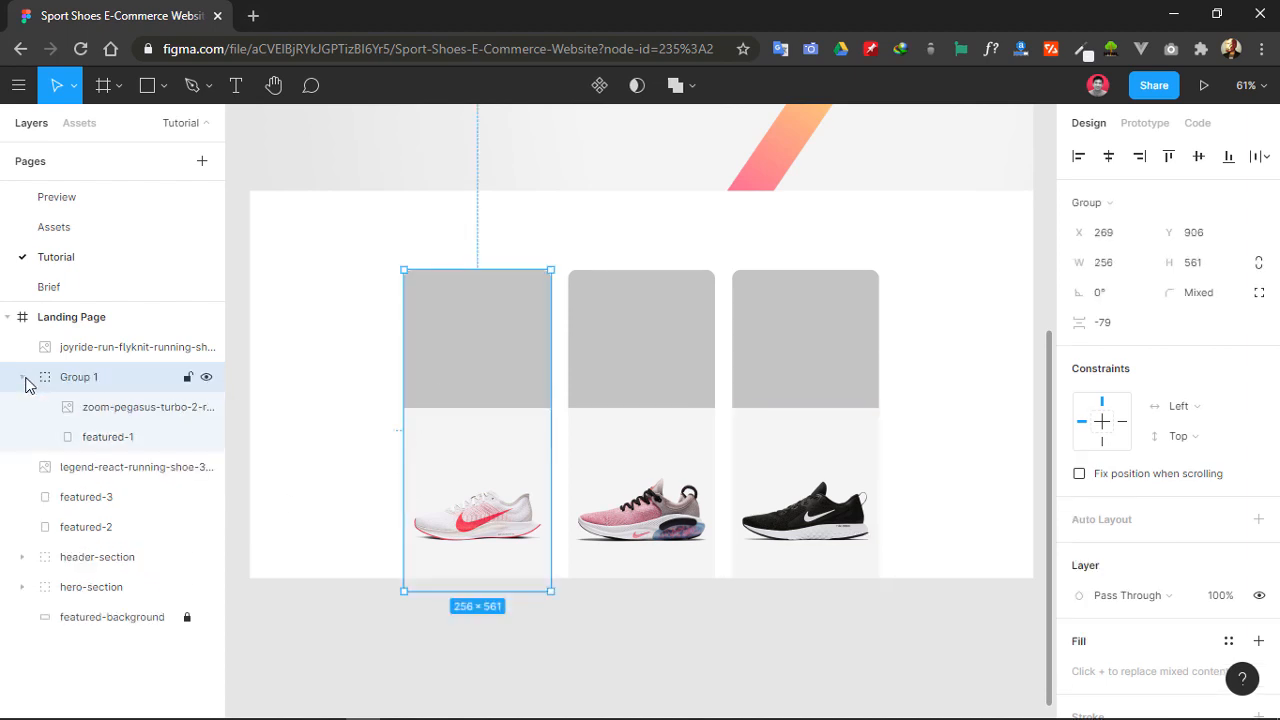
left_click(110, 437)
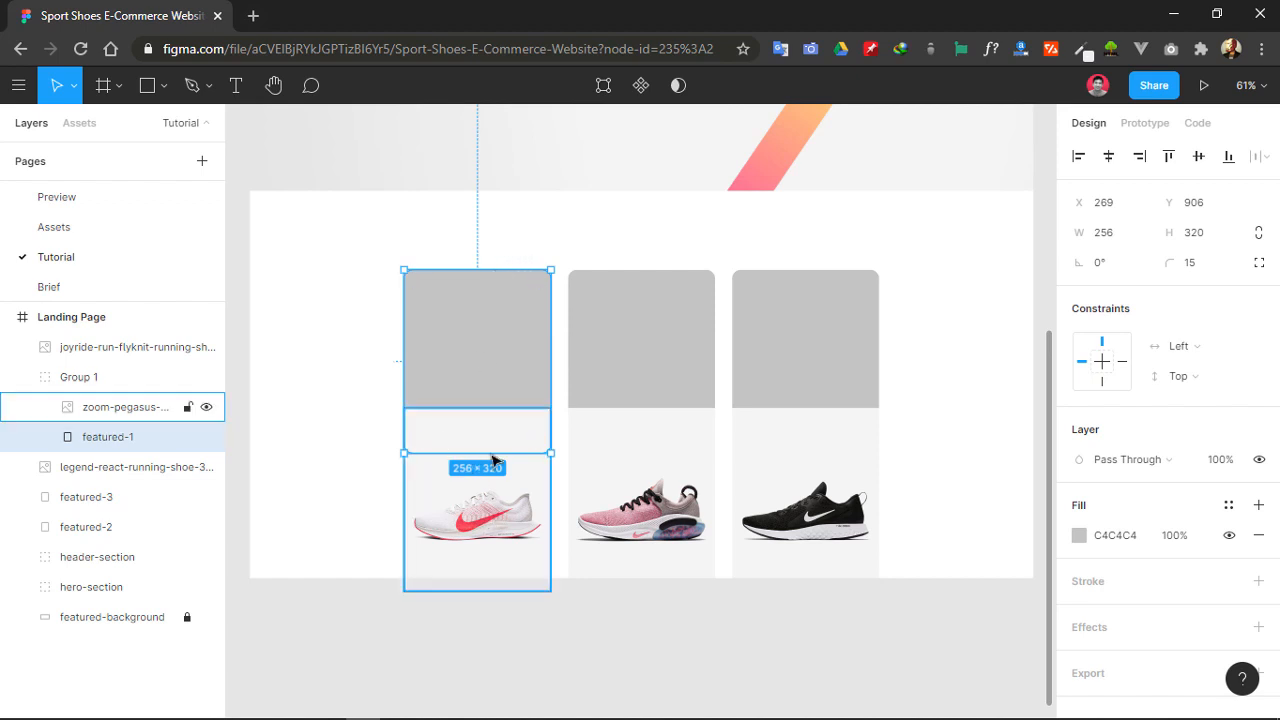
left_click(678, 86)
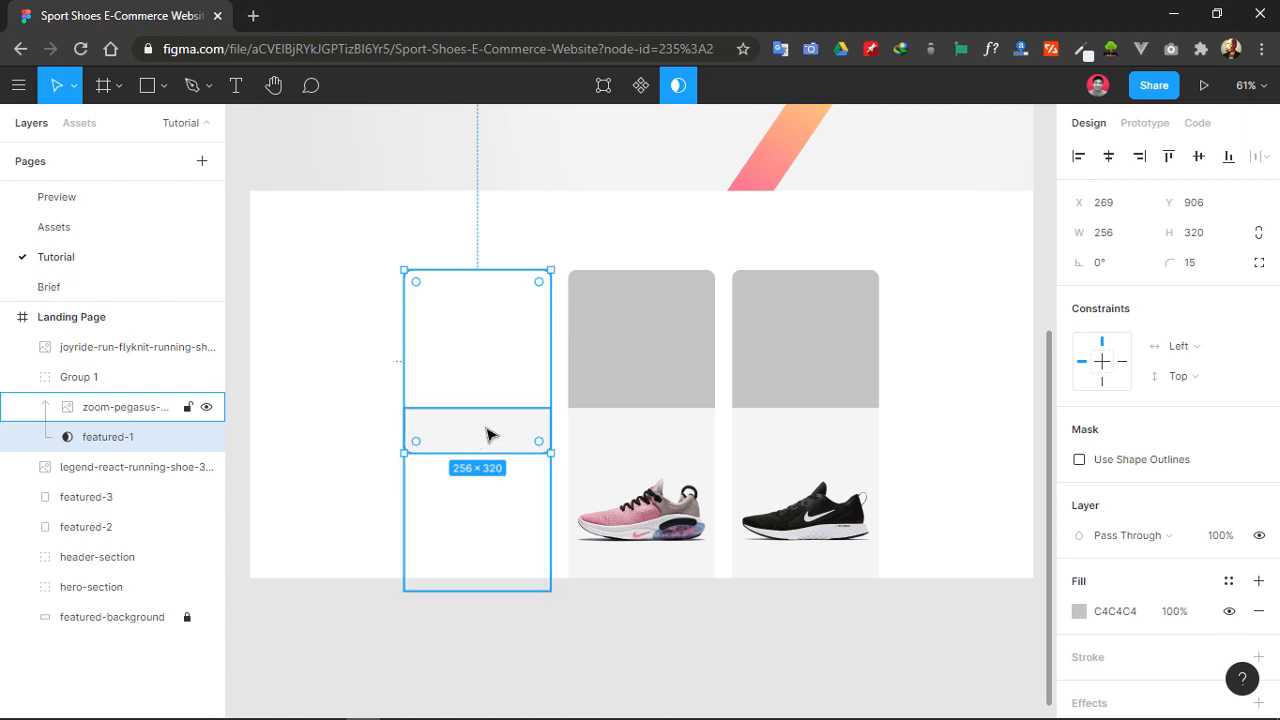
- Move the Zoom Pegasus image up to Y 906 so it fills the featured-1 mask
left_click(105, 414)
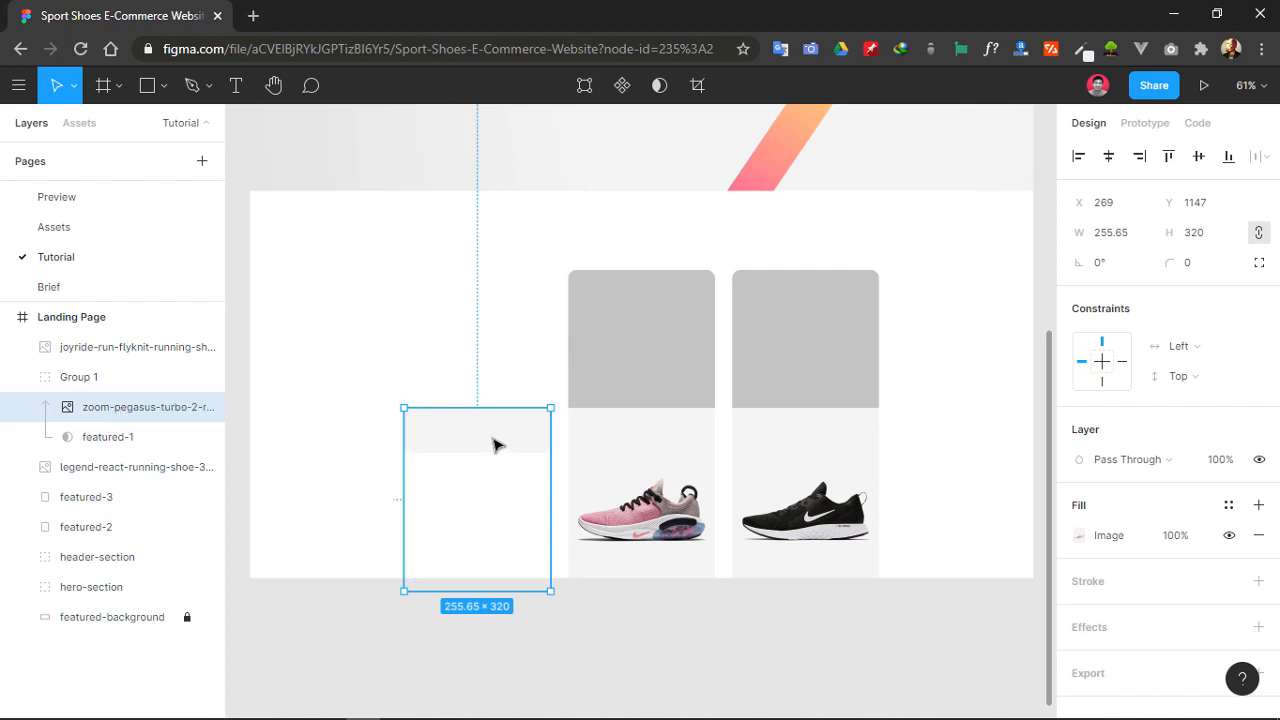
left_click_drag(494, 446, 509, 280)
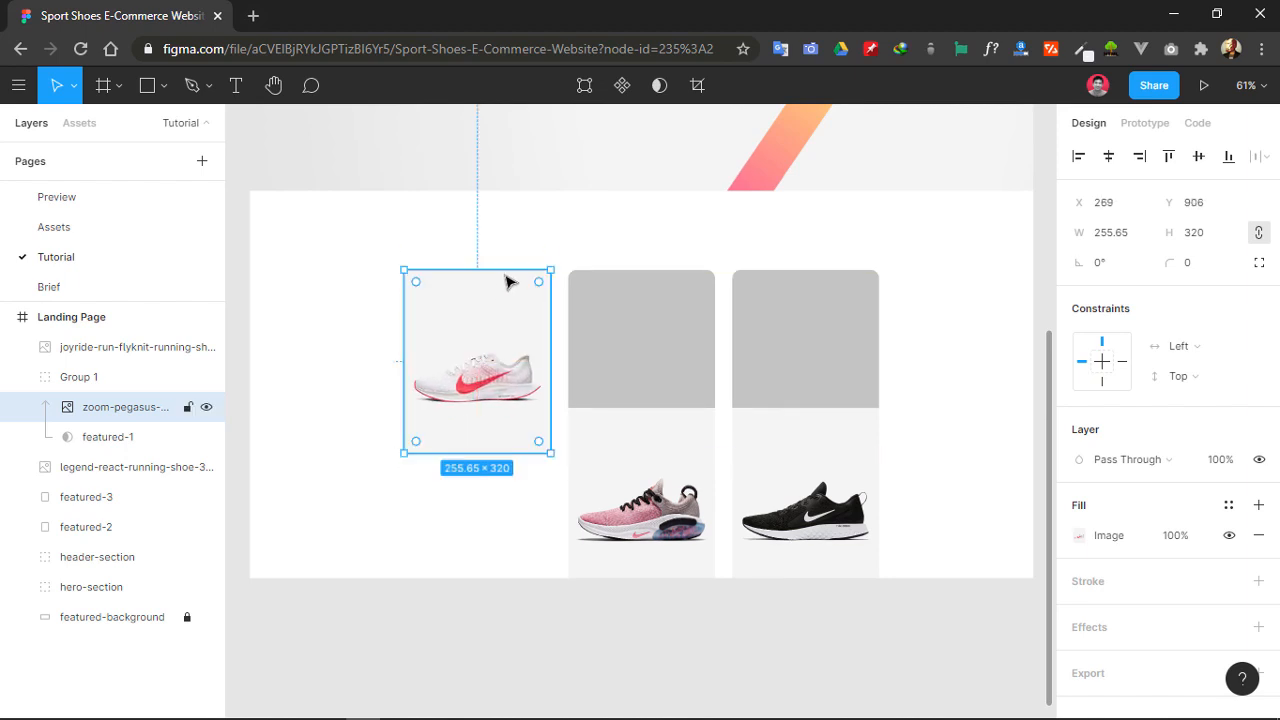
left_click(529, 251)
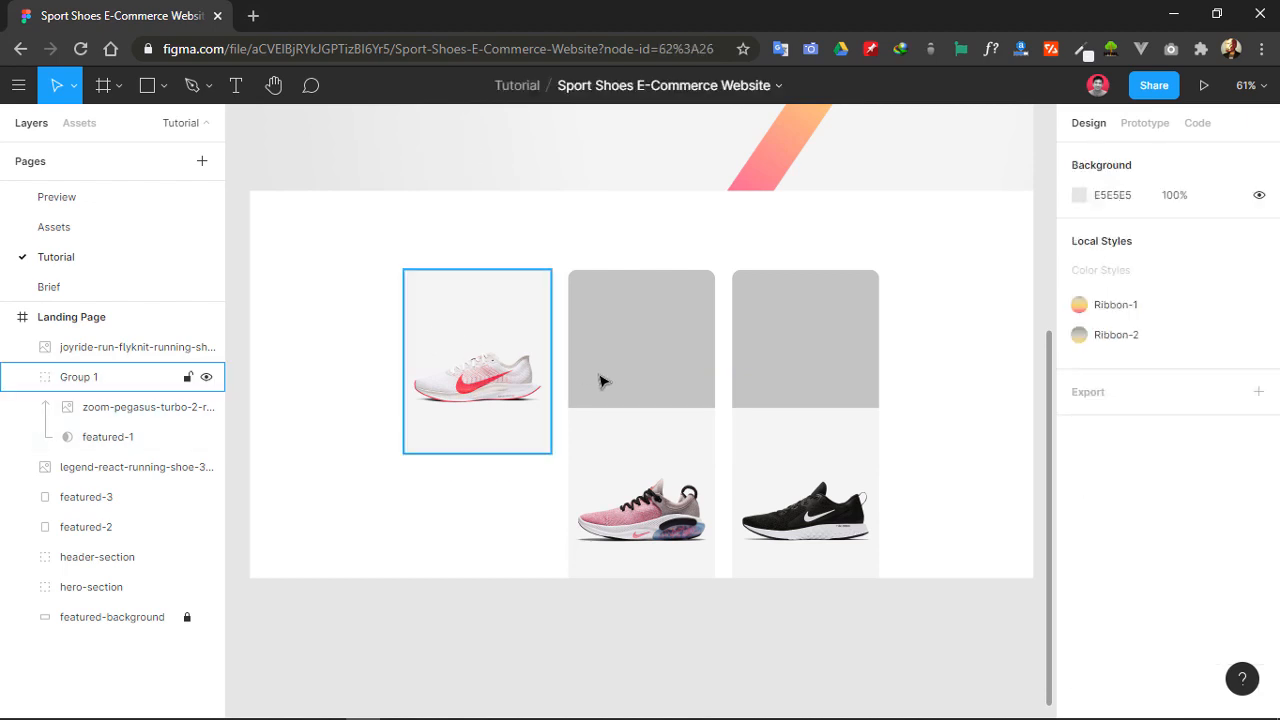
- Group the Joyride Run Flyknit image with the featured-2 card
left_click(110, 349)
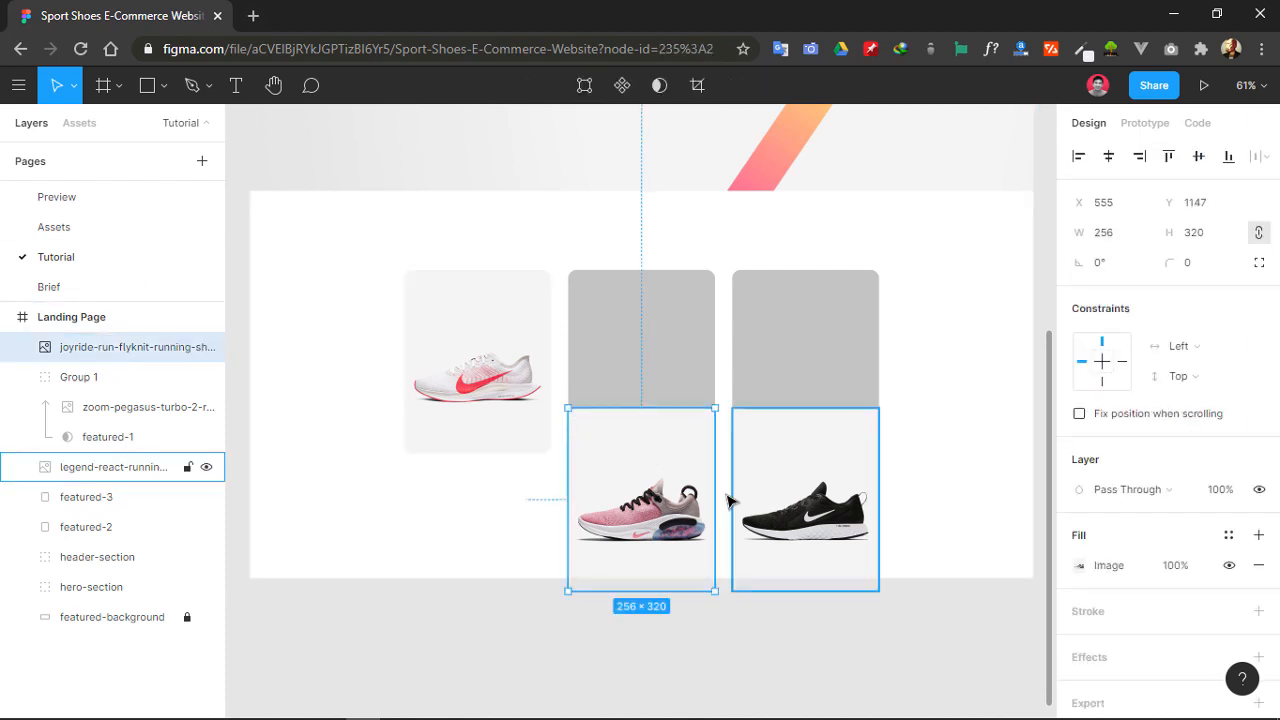
left_click(688, 340)
left_click(657, 497, "shift")
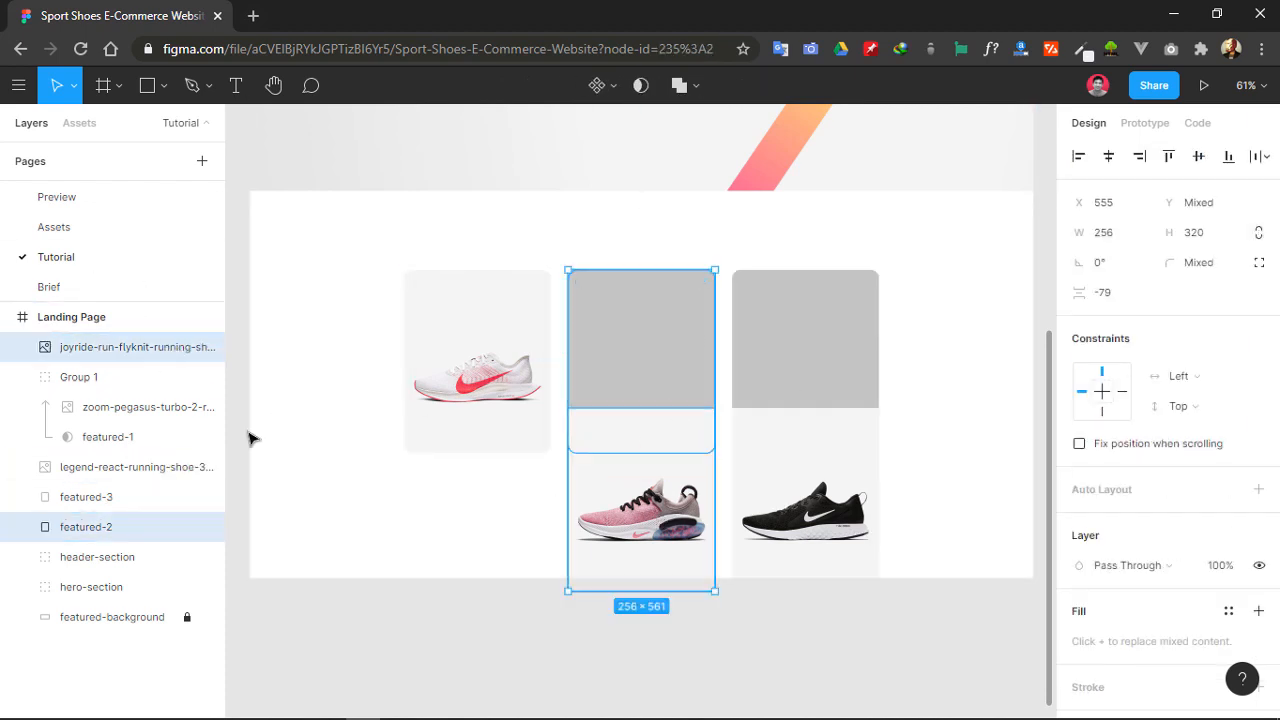
key("ctrl+g")
- Group the Legend React image with the featured-3 card
left_click(760, 492)
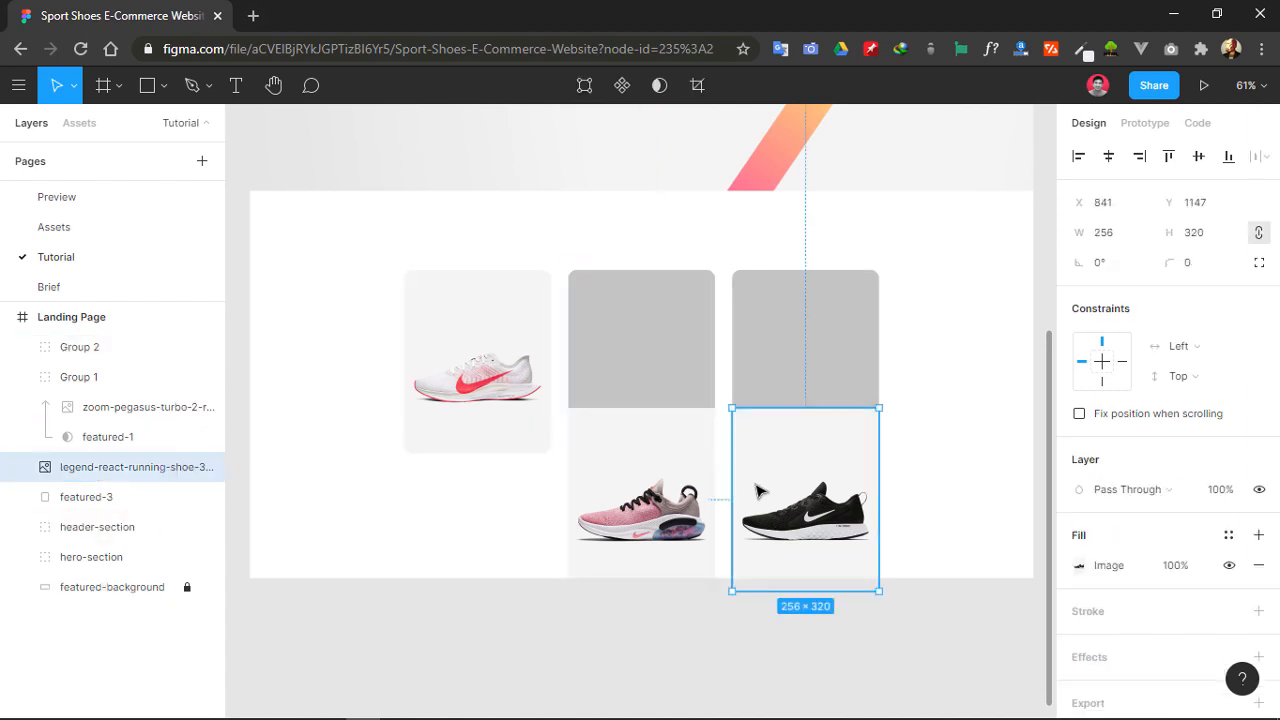
left_click(806, 362, "shift")
key("ctrl+g")
left_click(594, 486)
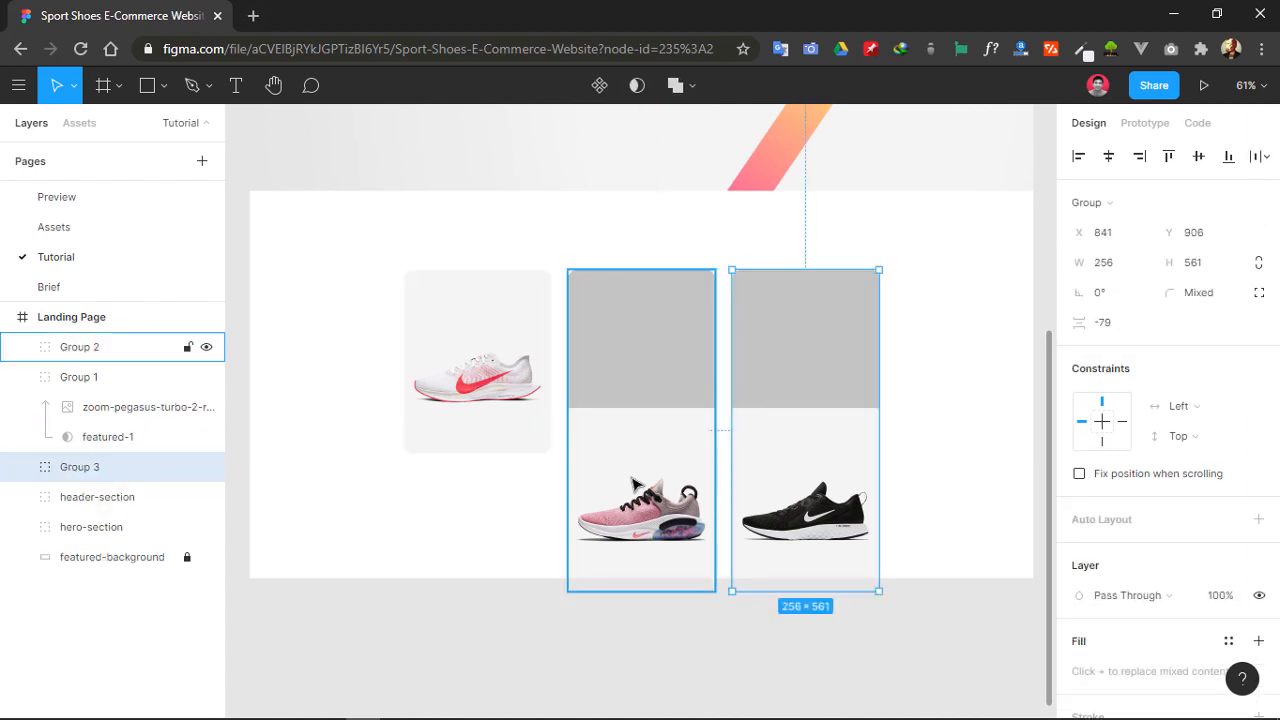
- Turn the featured-2 rectangle in Group 2 into a mask and move the Joyride Run Flyknit image up to Y 906 inside it
left_click(22, 348)
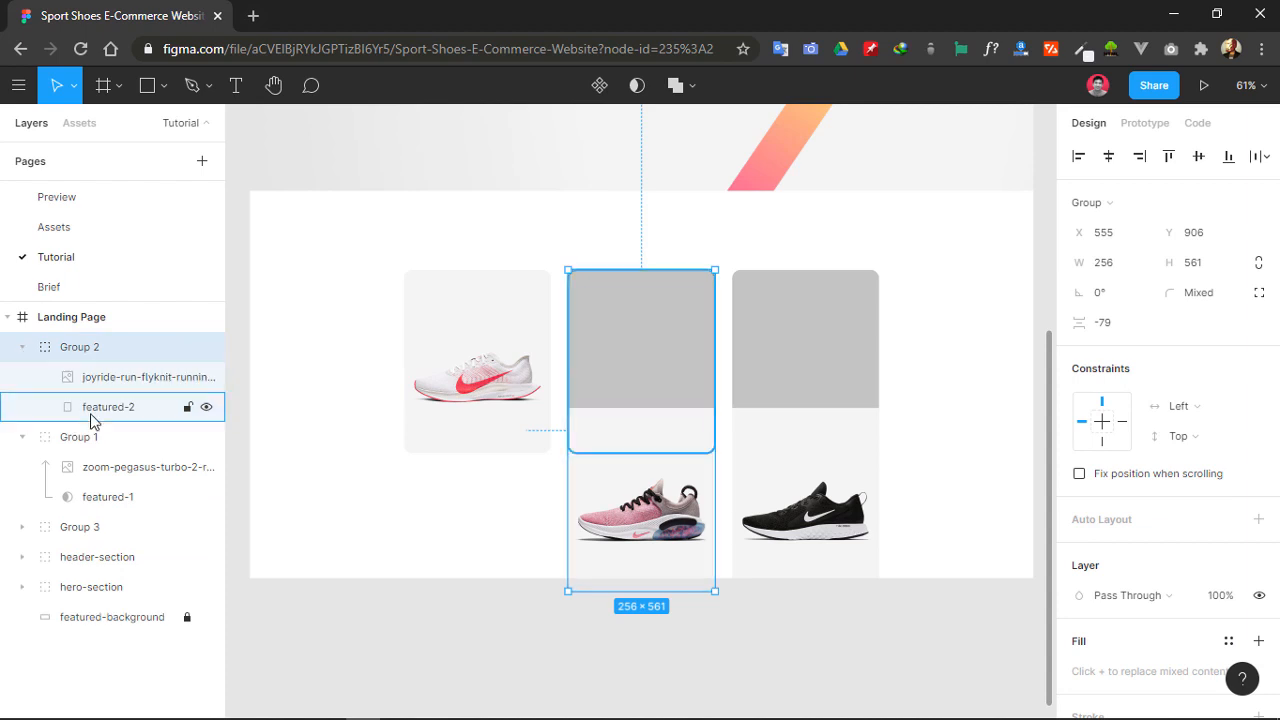
left_click(104, 404)
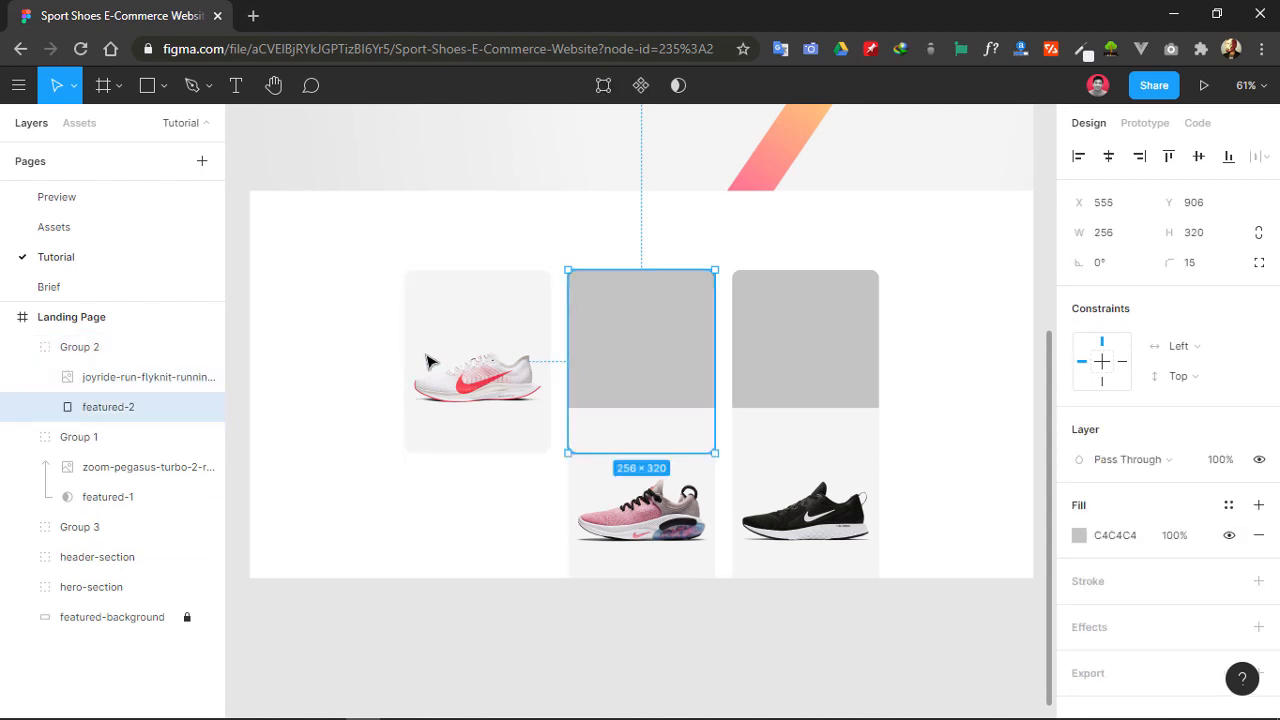
left_click(679, 88)
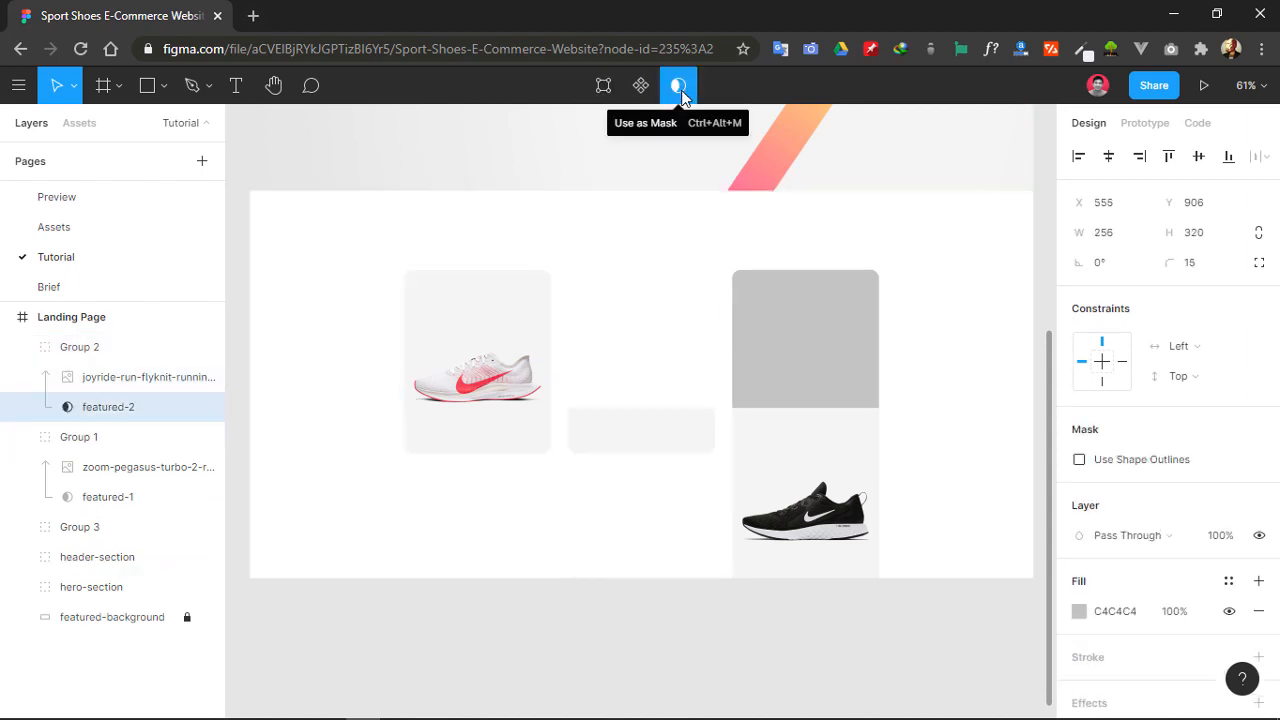
left_click(621, 447)
left_click_drag(629, 448, 629, 310)
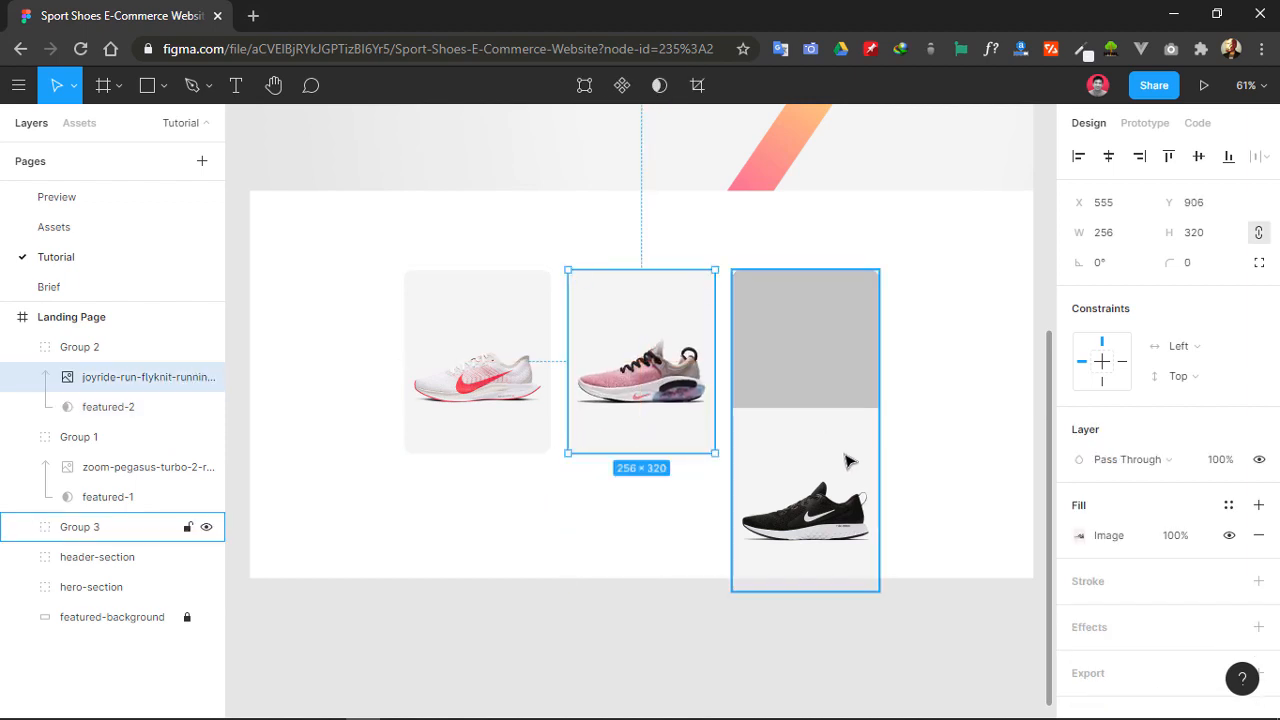
- Turn the featured-3 rectangle in Group 3 into a mask and move the Legend React image up to fill it
left_click(849, 525)
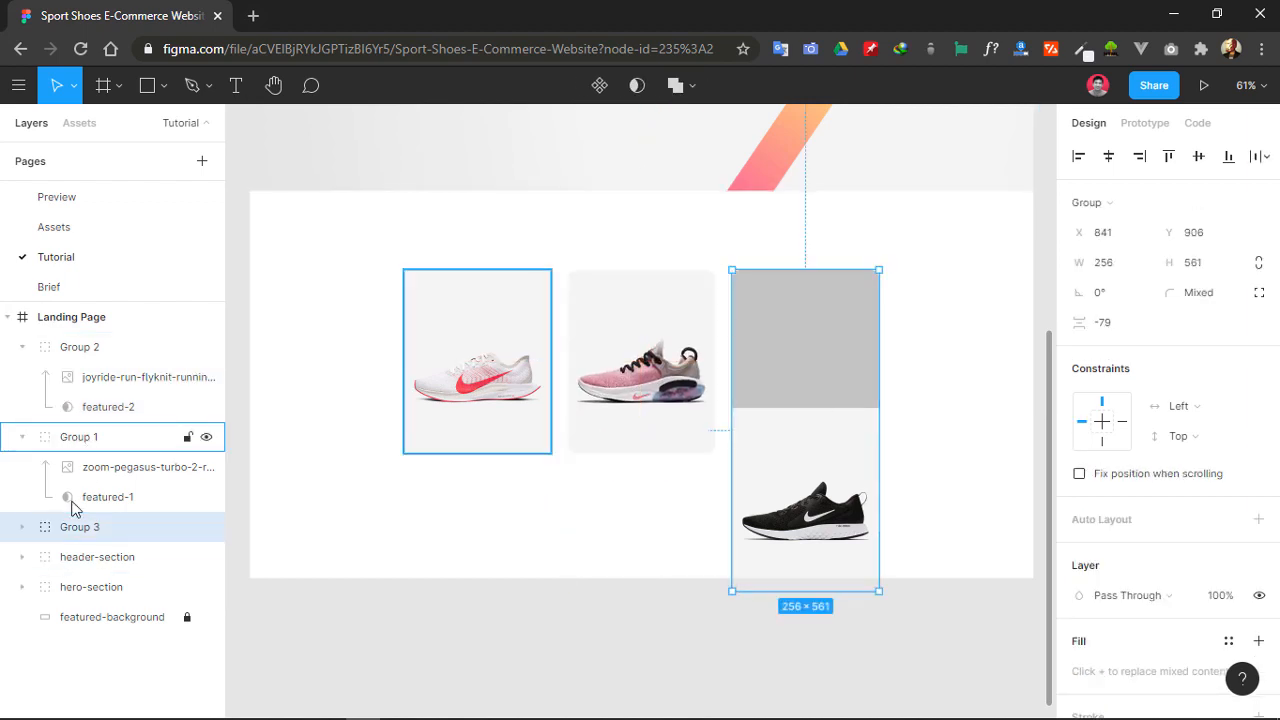
left_click(25, 527)
left_click(109, 590)
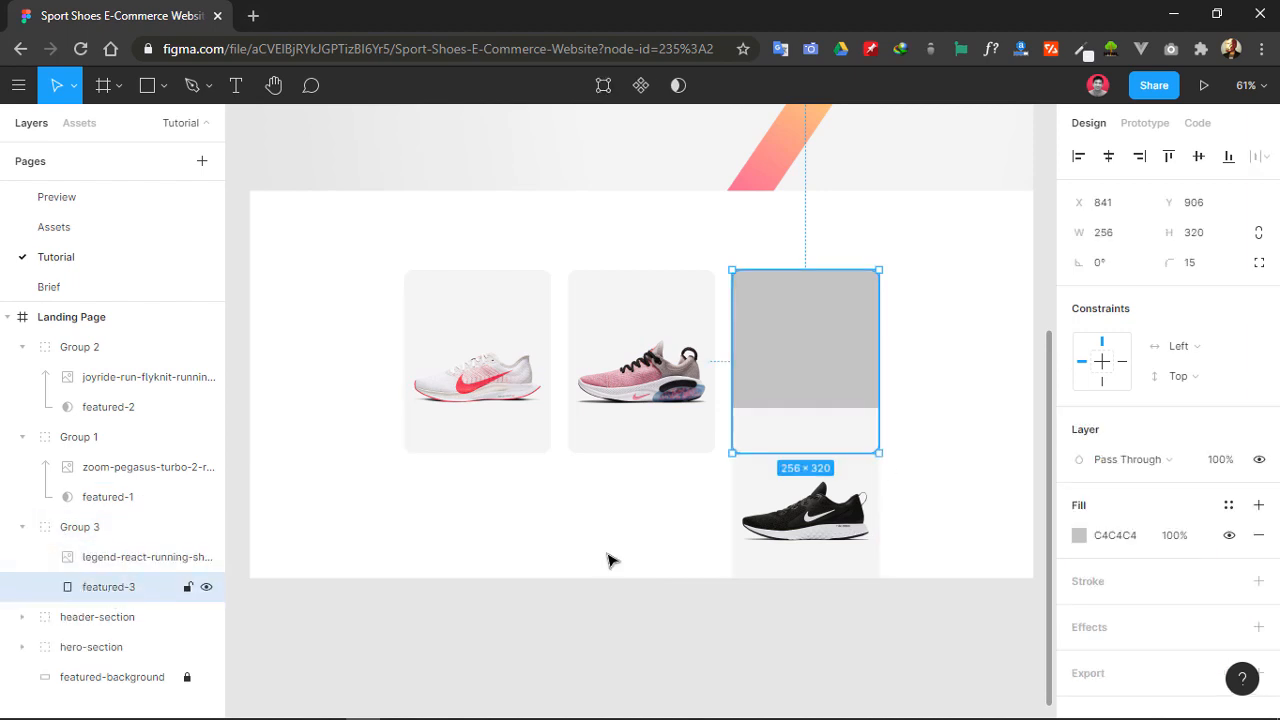
left_click(678, 88)
left_click_drag(811, 434, 824, 301)
double_click(813, 443)
left_click(925, 335)
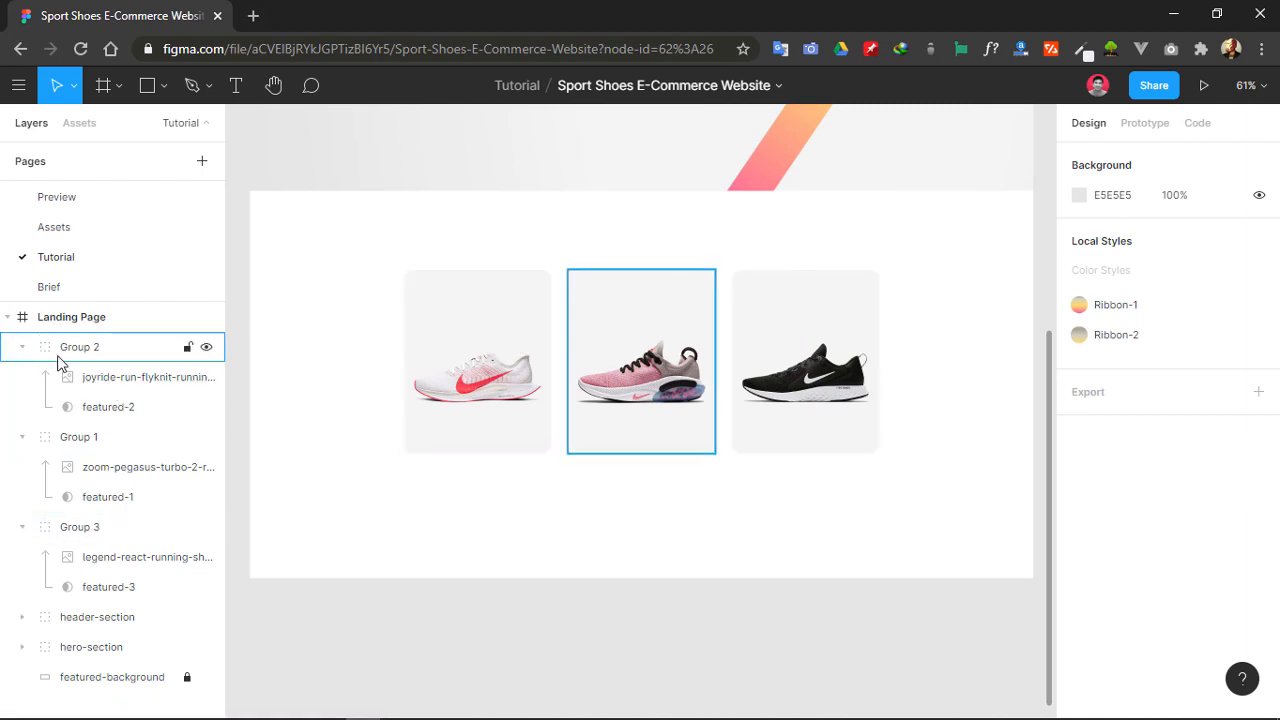
- Collapse the three card groups in the layer list and rename Group 2 as featured-product-1
left_click(21, 348)
left_click(22, 378)
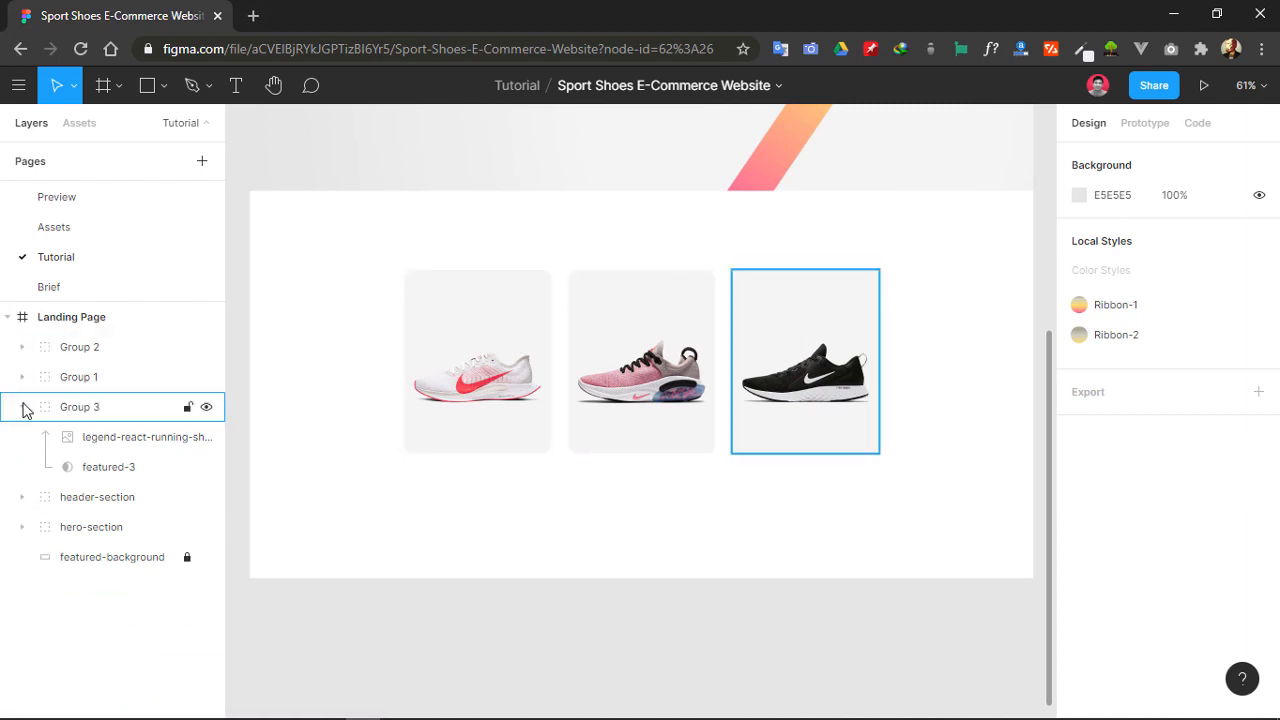
left_click(23, 406)
double_click(88, 348)
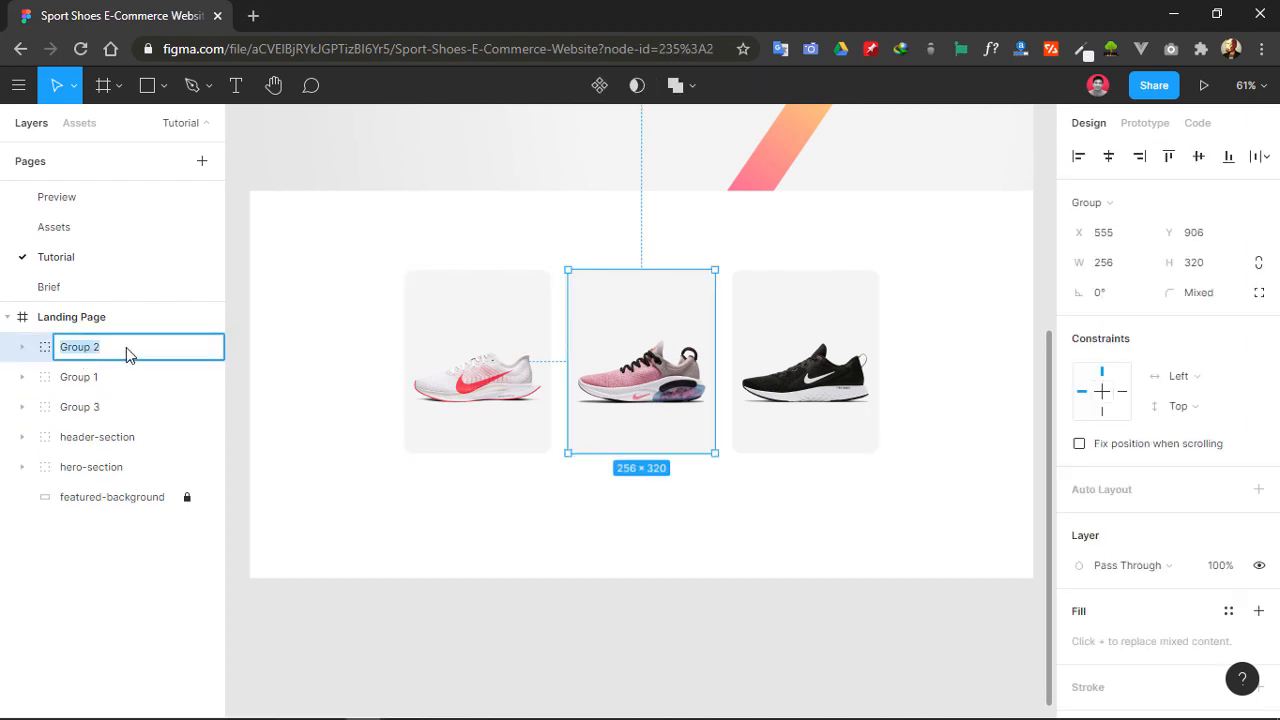
type("featured-product-1")
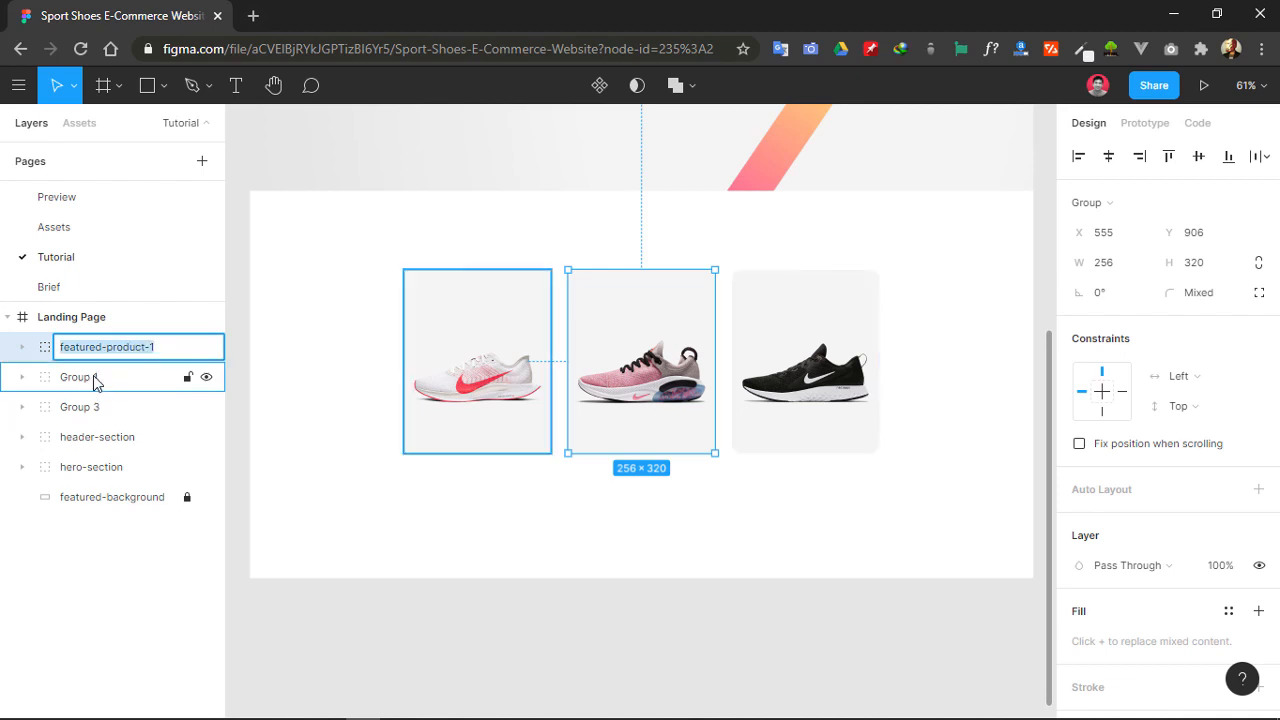
- Rename Group 1 as featured-product-1 and the pink Joyride shoe's group as featured-product-2
double_click(98, 378)
type("featured-product-1")
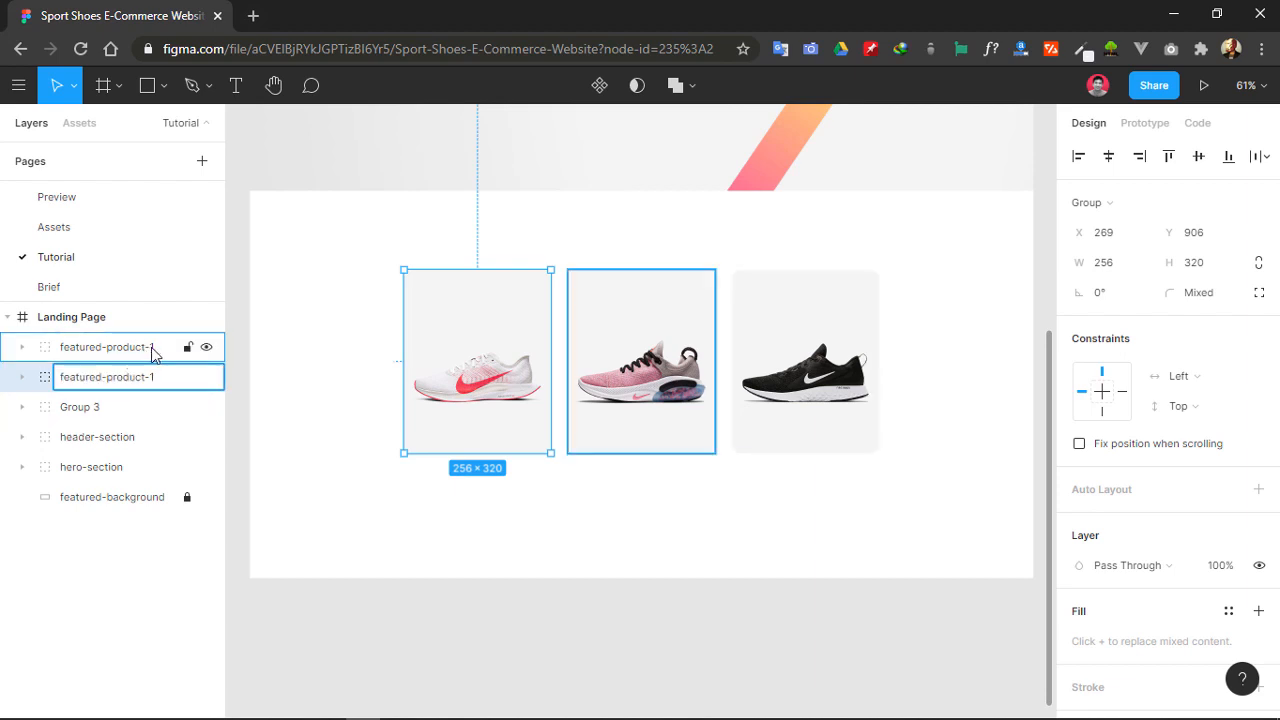
double_click(151, 347)
key("ctrl+c")
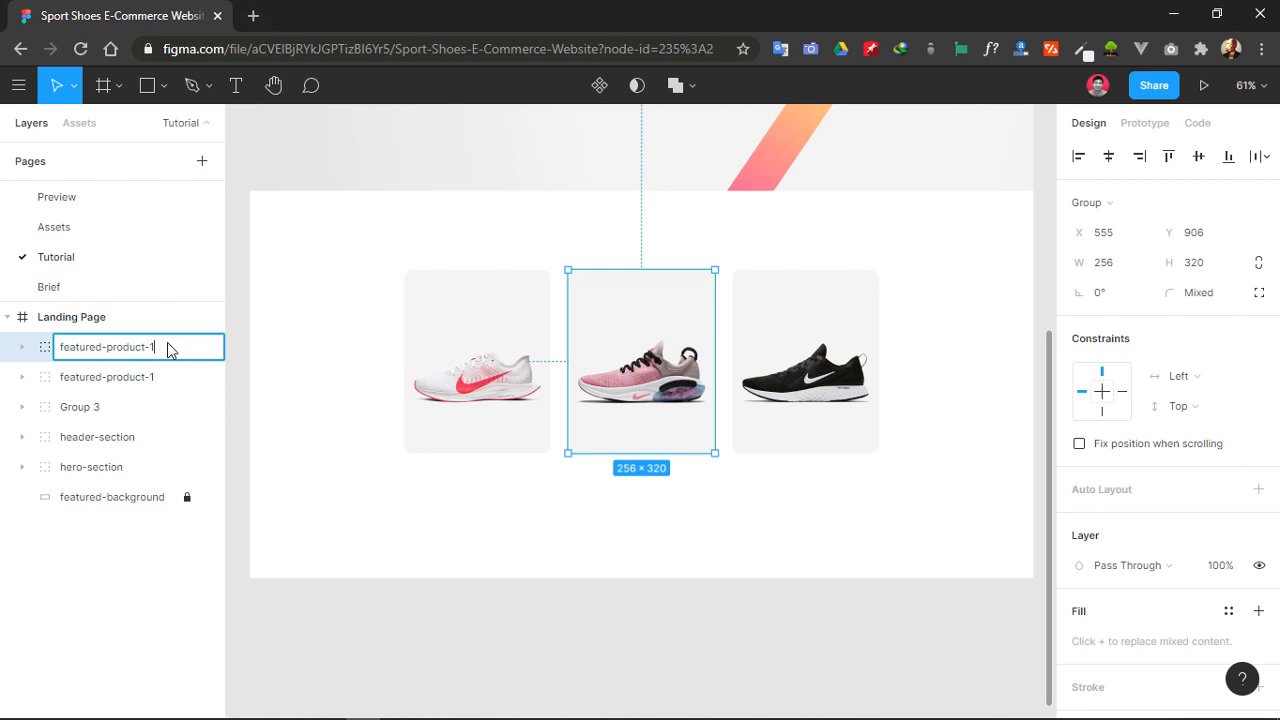
- Rename Group 3, the black Legend React card, as featured-product-3
double_click(80, 417)
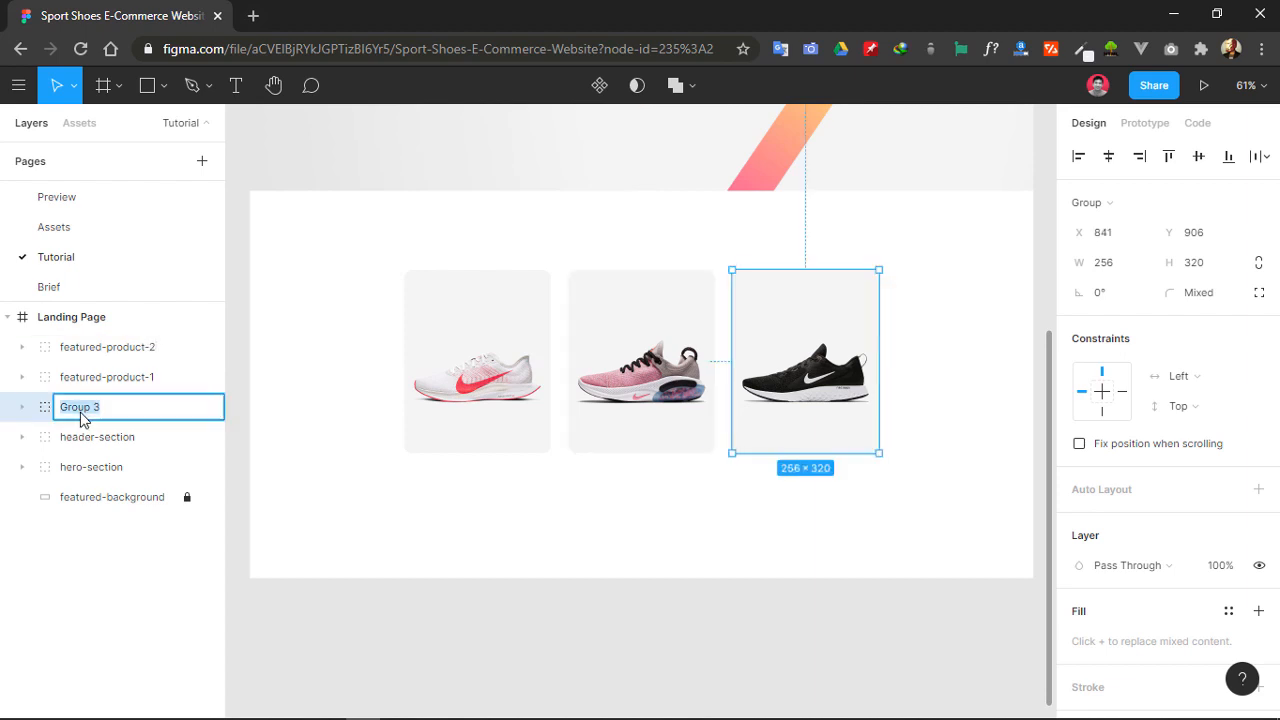
key("ctrl+v")
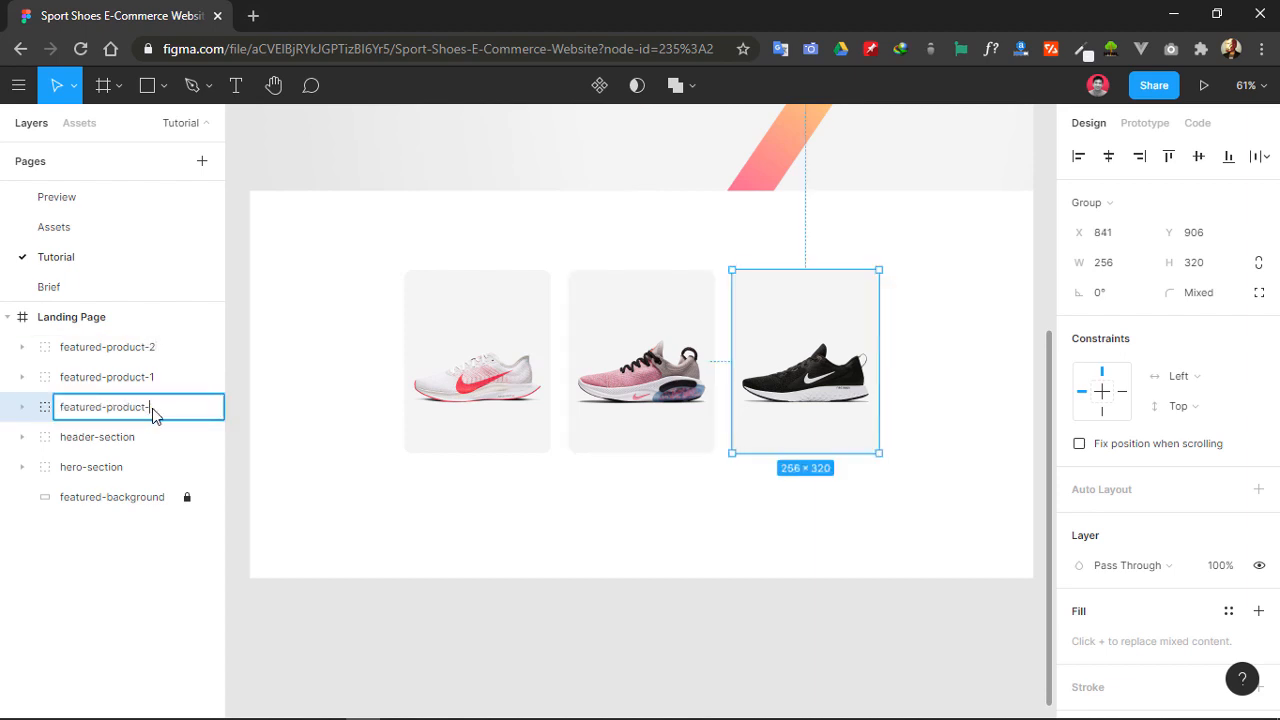
type("3")
left_click(409, 491)
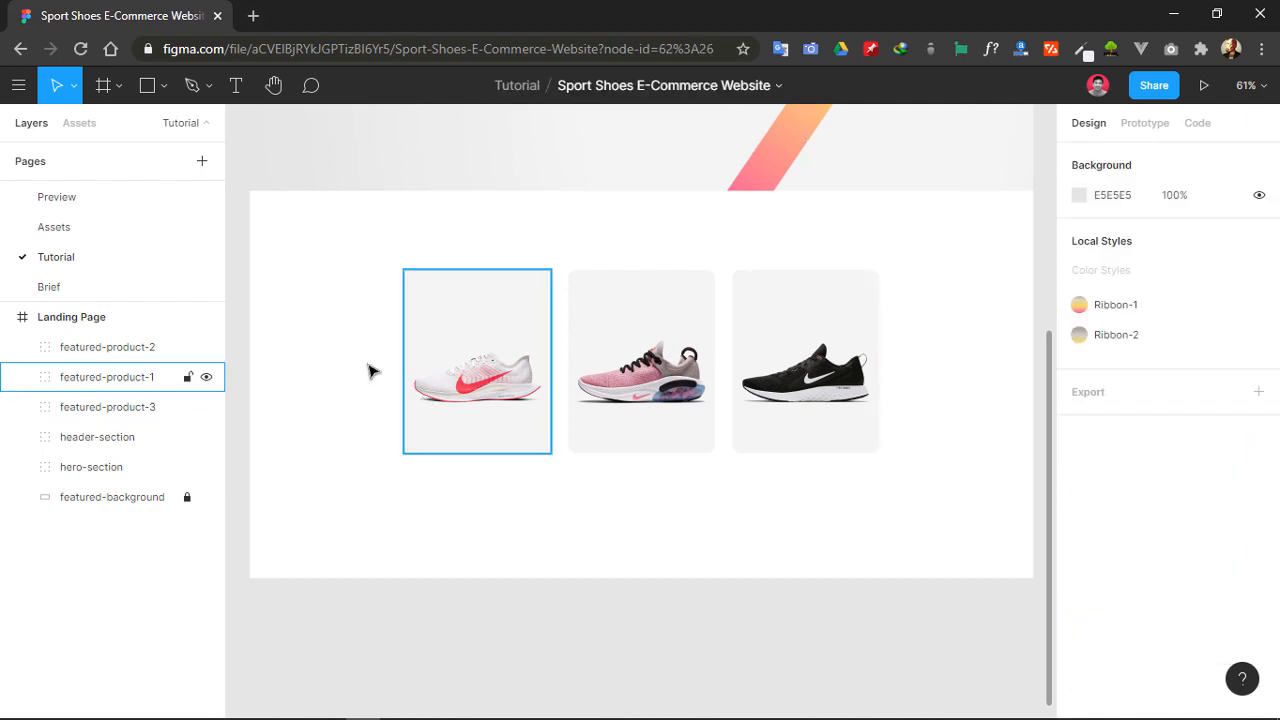
left_click(107, 352)
left_click(110, 376)
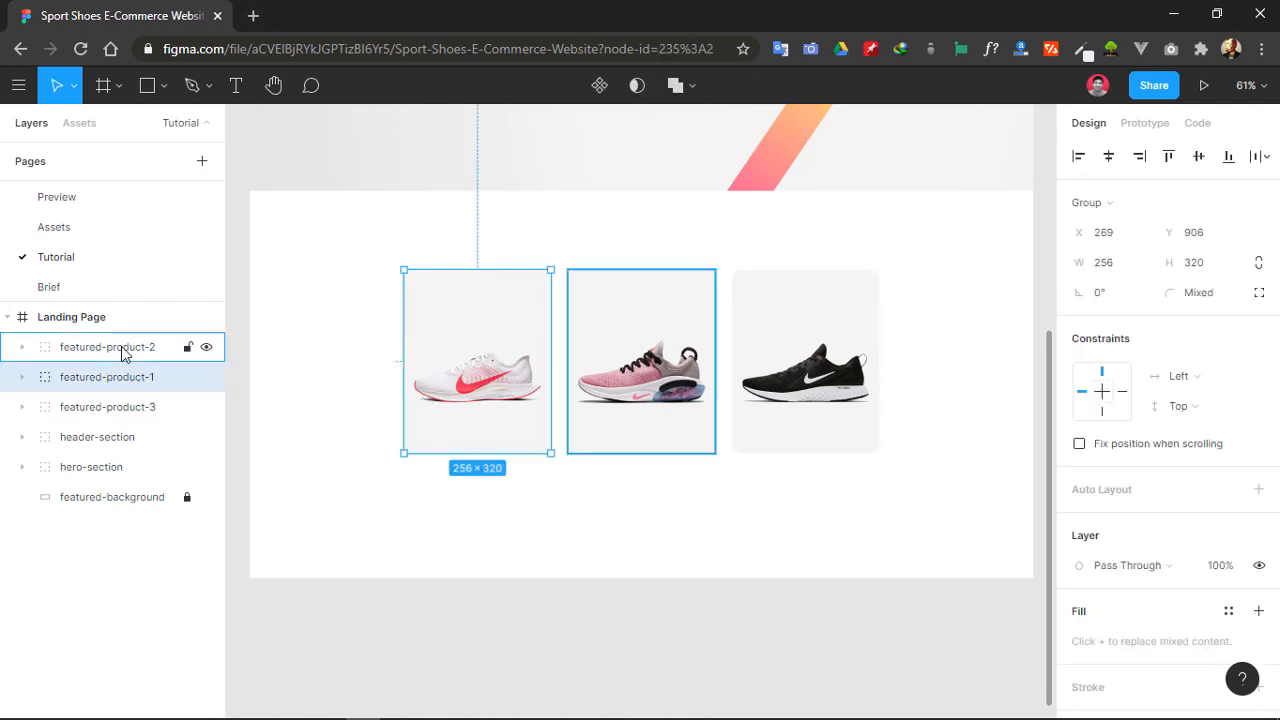
left_click(378, 366)
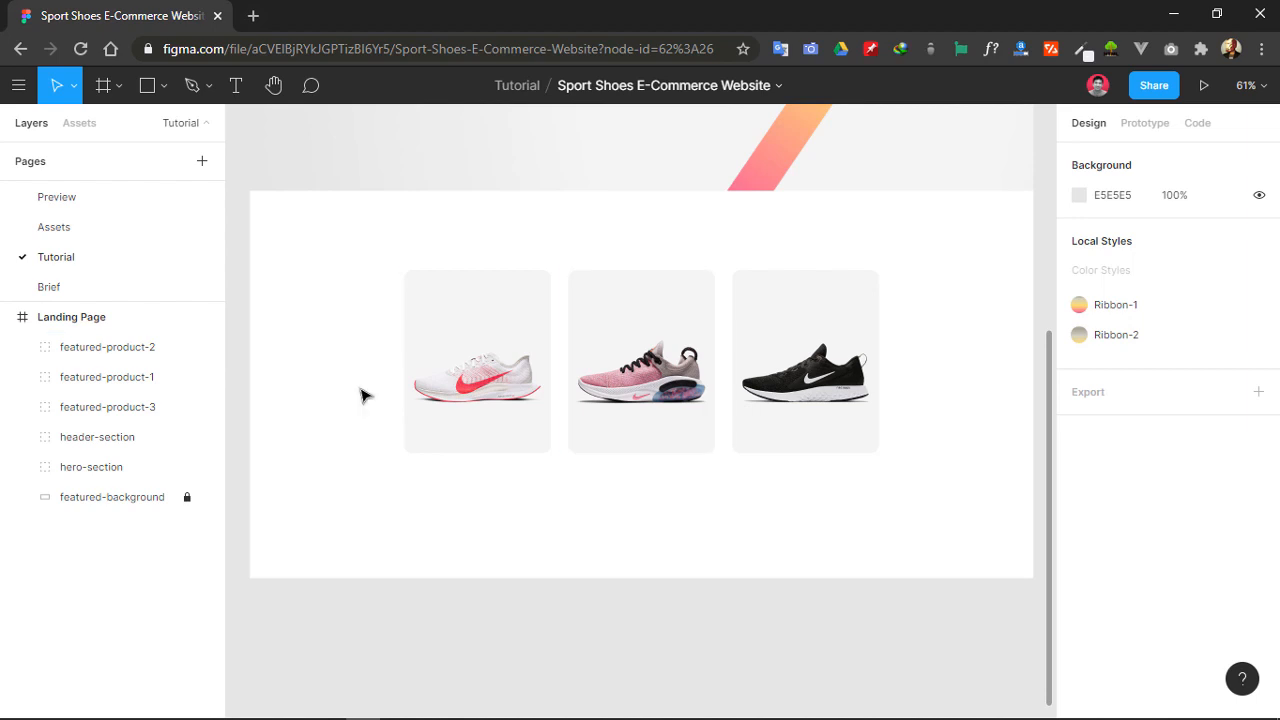
- Draw a text box about 250 × 48 just below the Zoom Pegasus card and set its Barlow font style to Regular
left_click(235, 94)
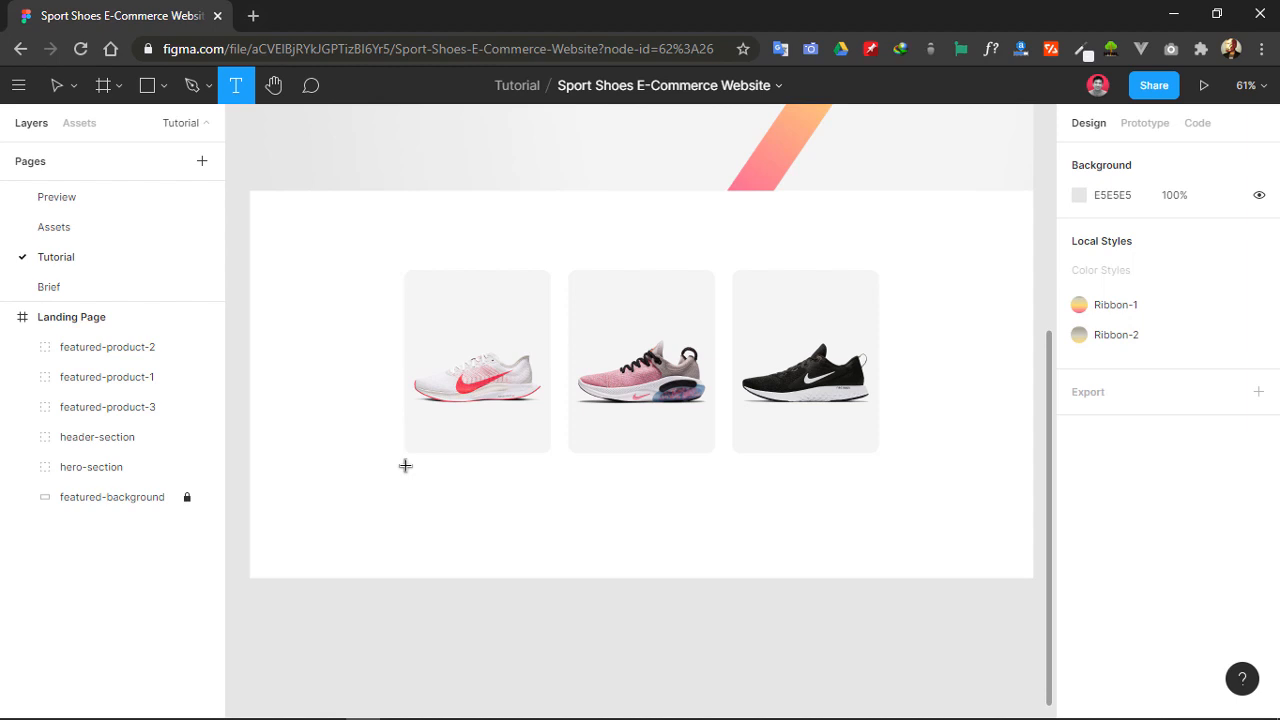
key("ctrl+0")
left_click_drag(371, 514, 519, 427)
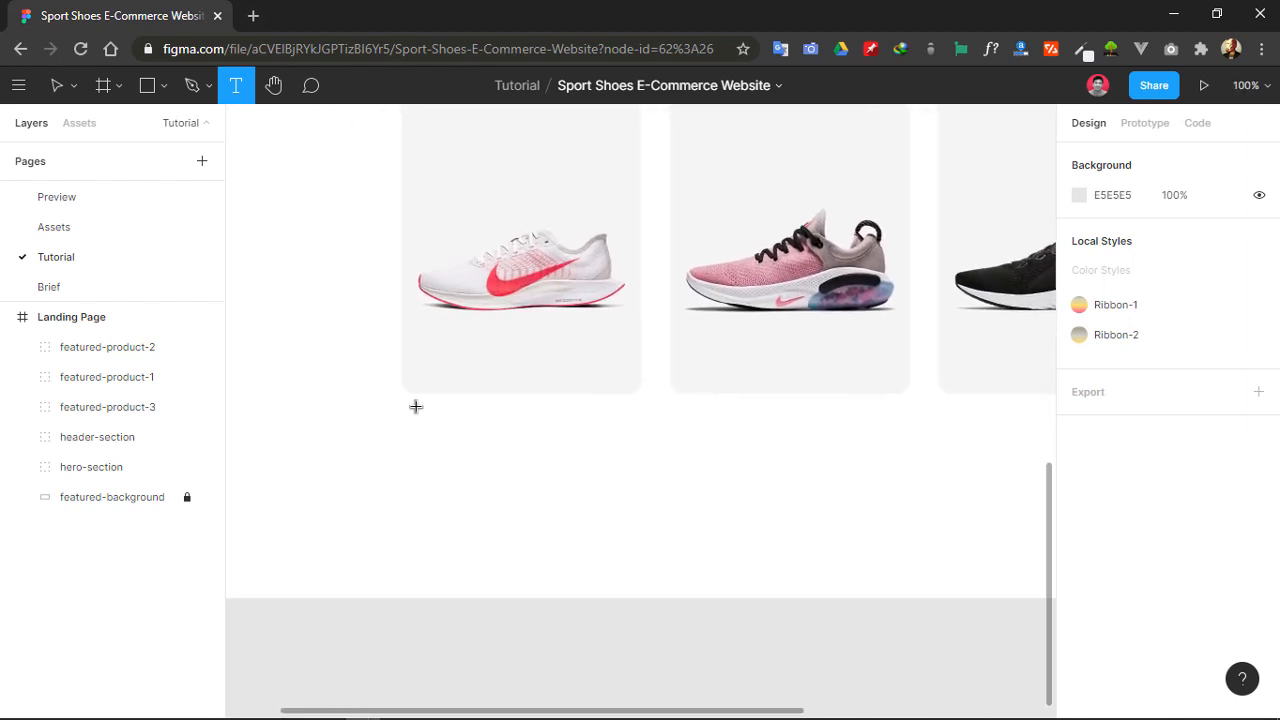
left_click_drag(408, 405, 642, 450)
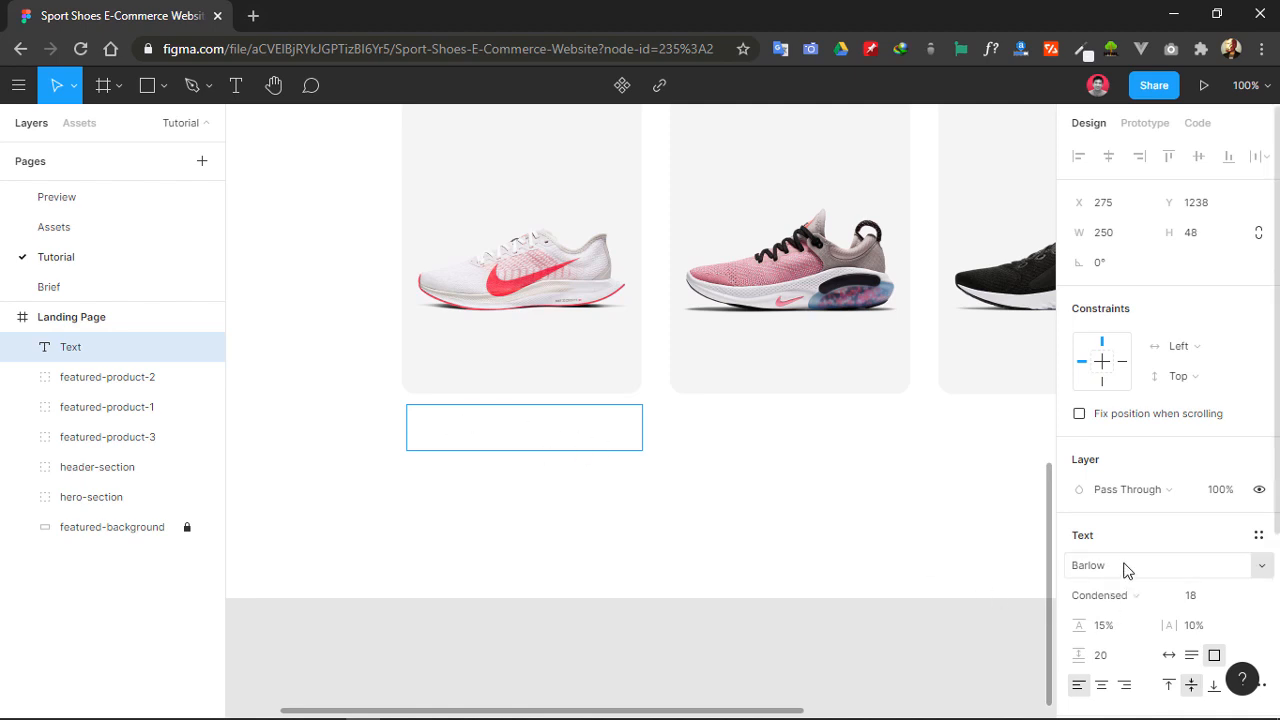
left_click(1165, 598)
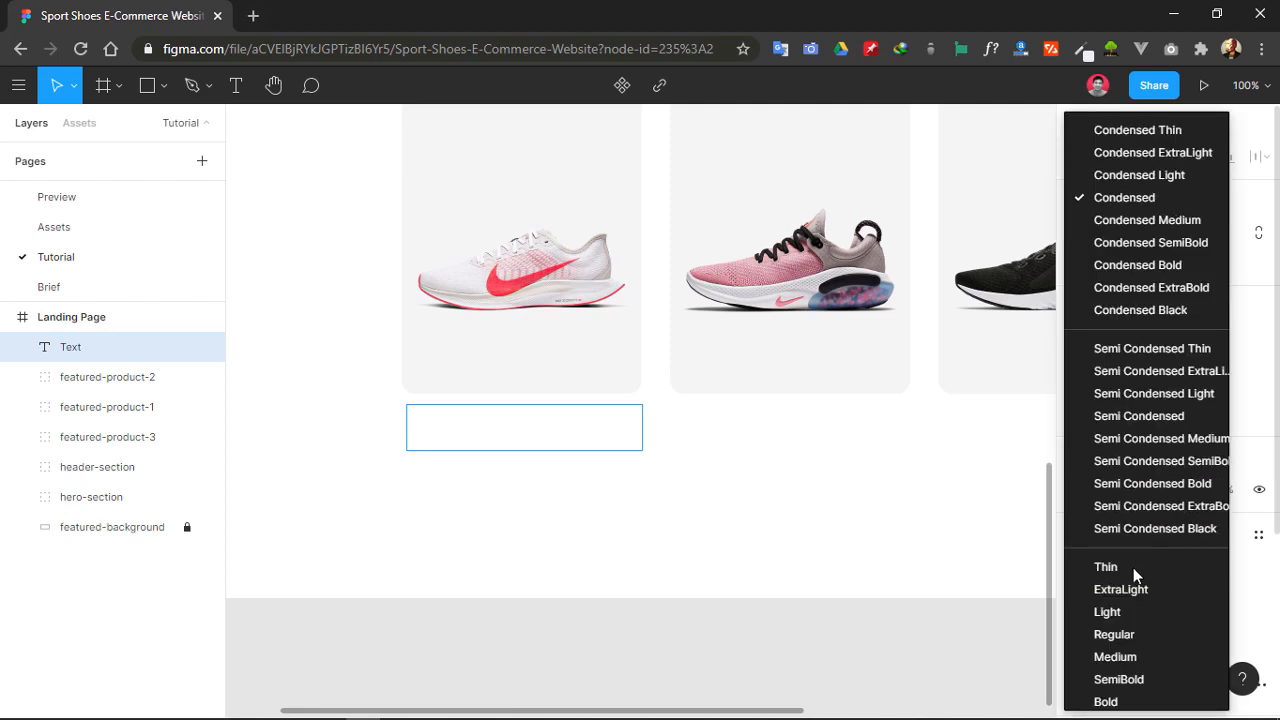
left_click(1129, 635)
- Enter "Men's Running" in the text box and switch its letter case from all uppercase to none
left_click(455, 429)
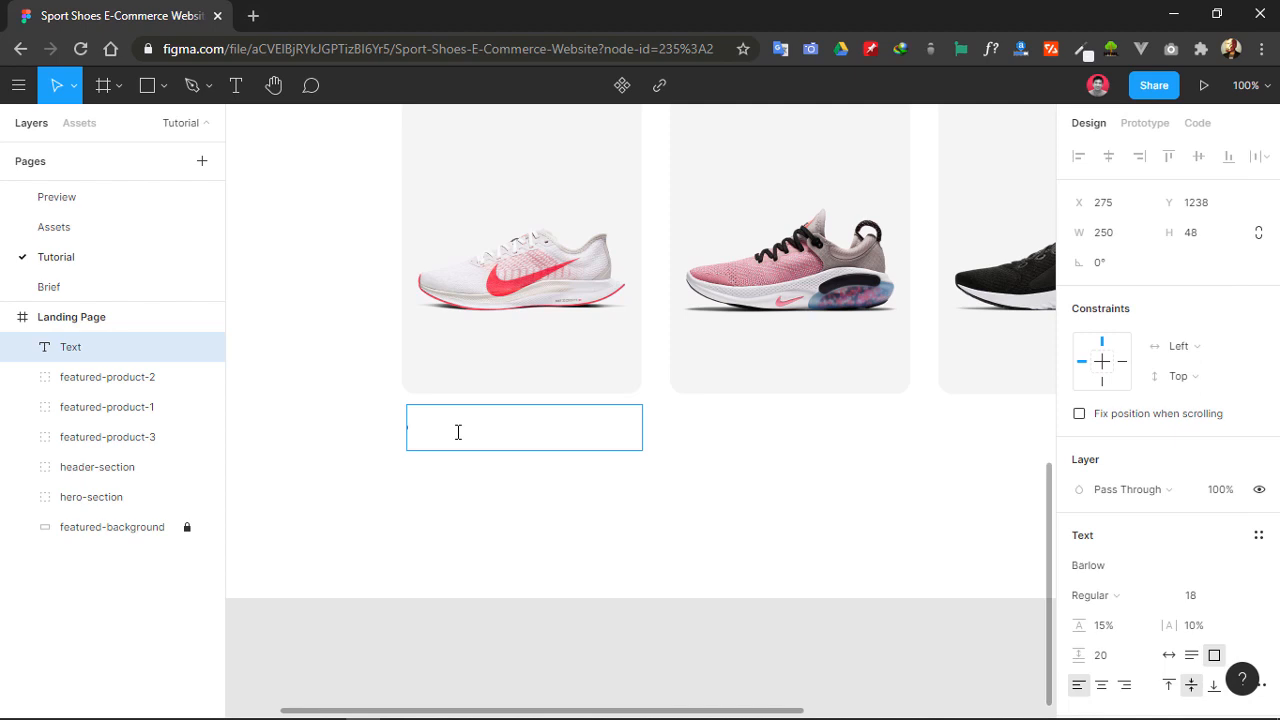
type("Men")
scroll(1203, 590, "down", 3)
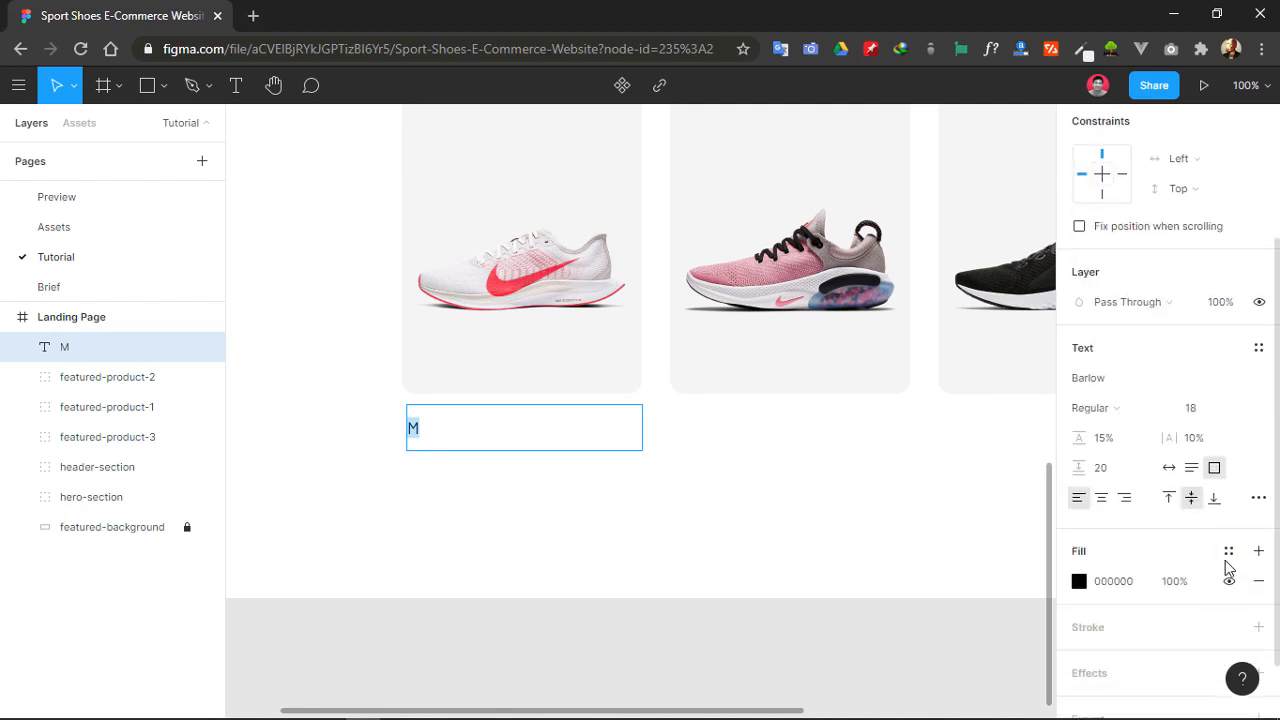
left_click(1258, 497)
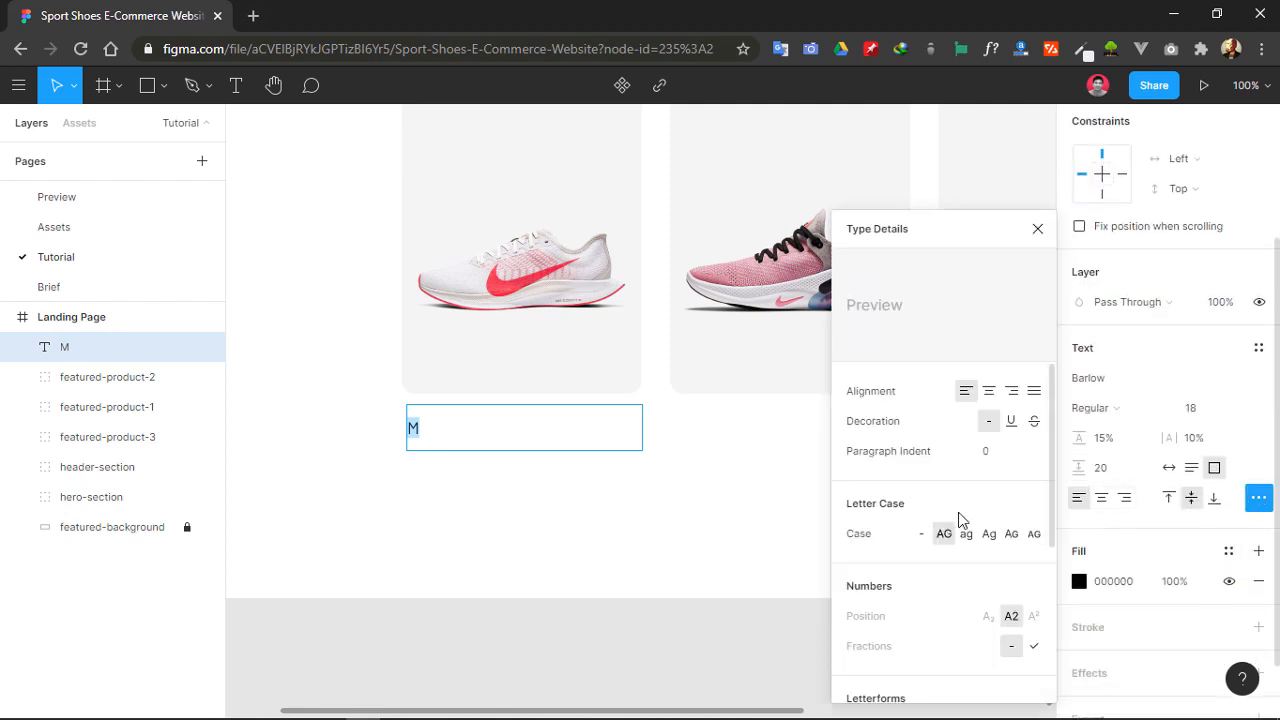
left_click(921, 535)
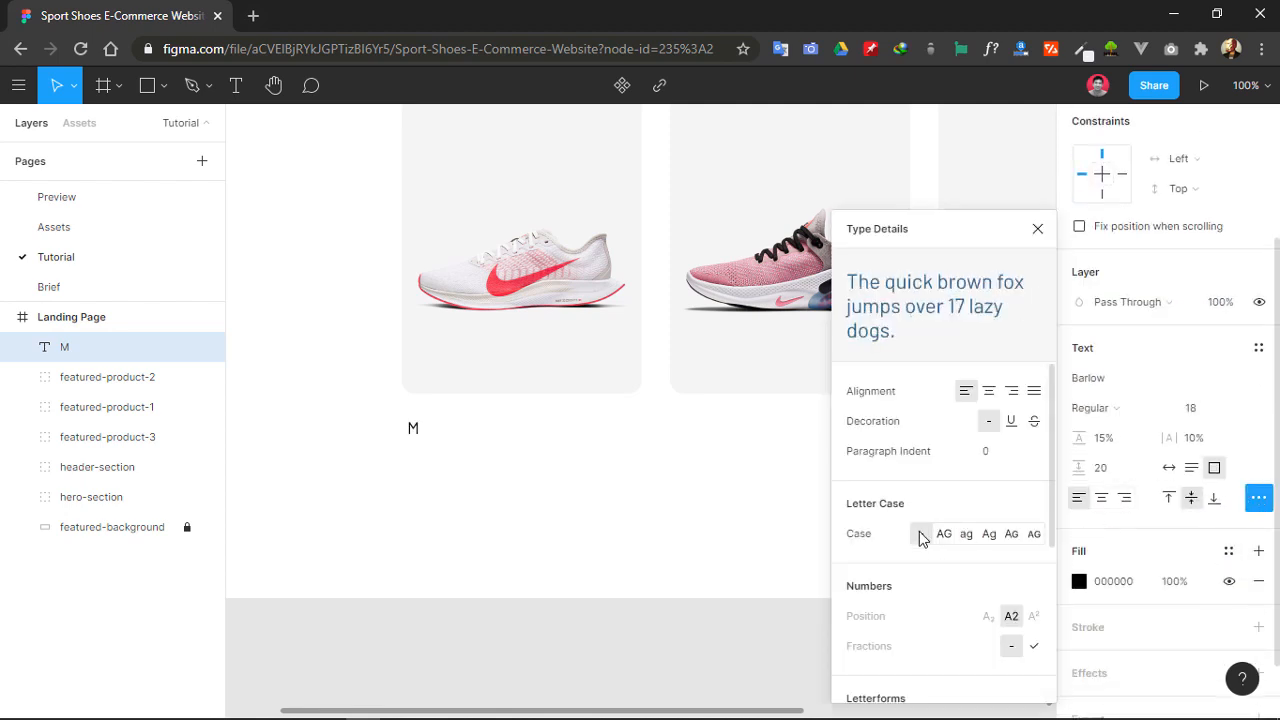
double_click(451, 429)
left_click(451, 429)
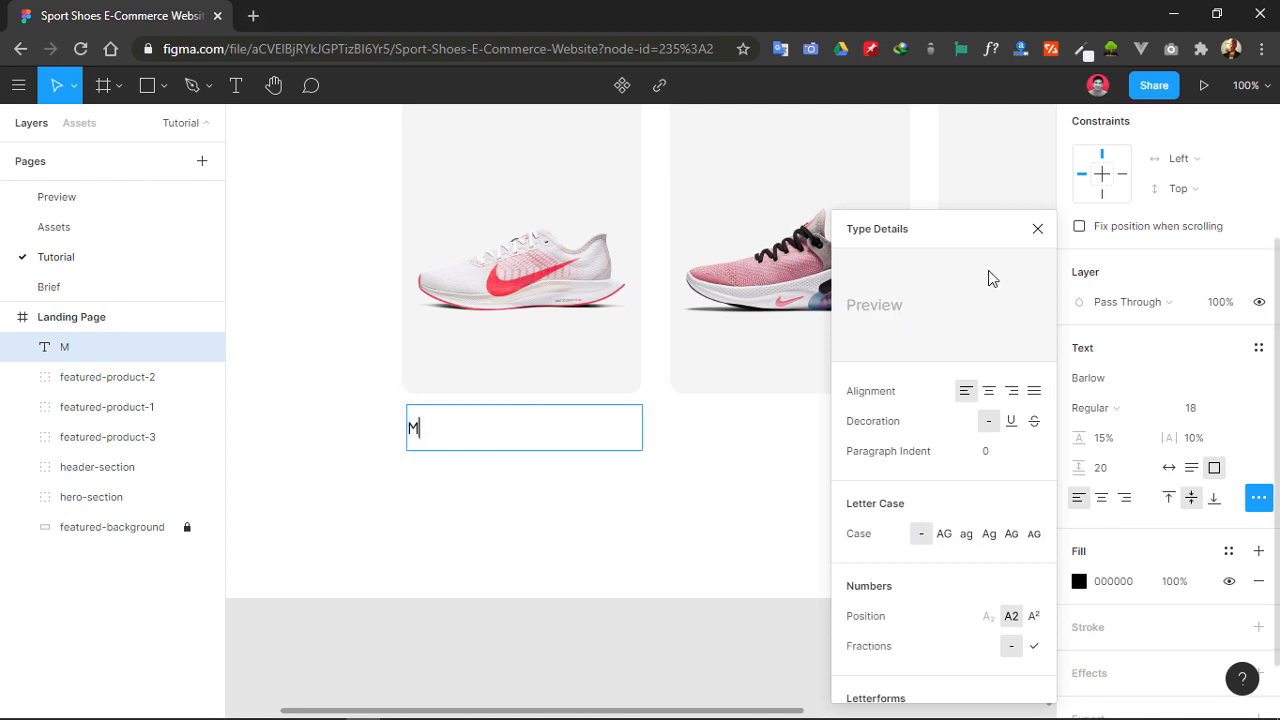
left_click(1036, 230)
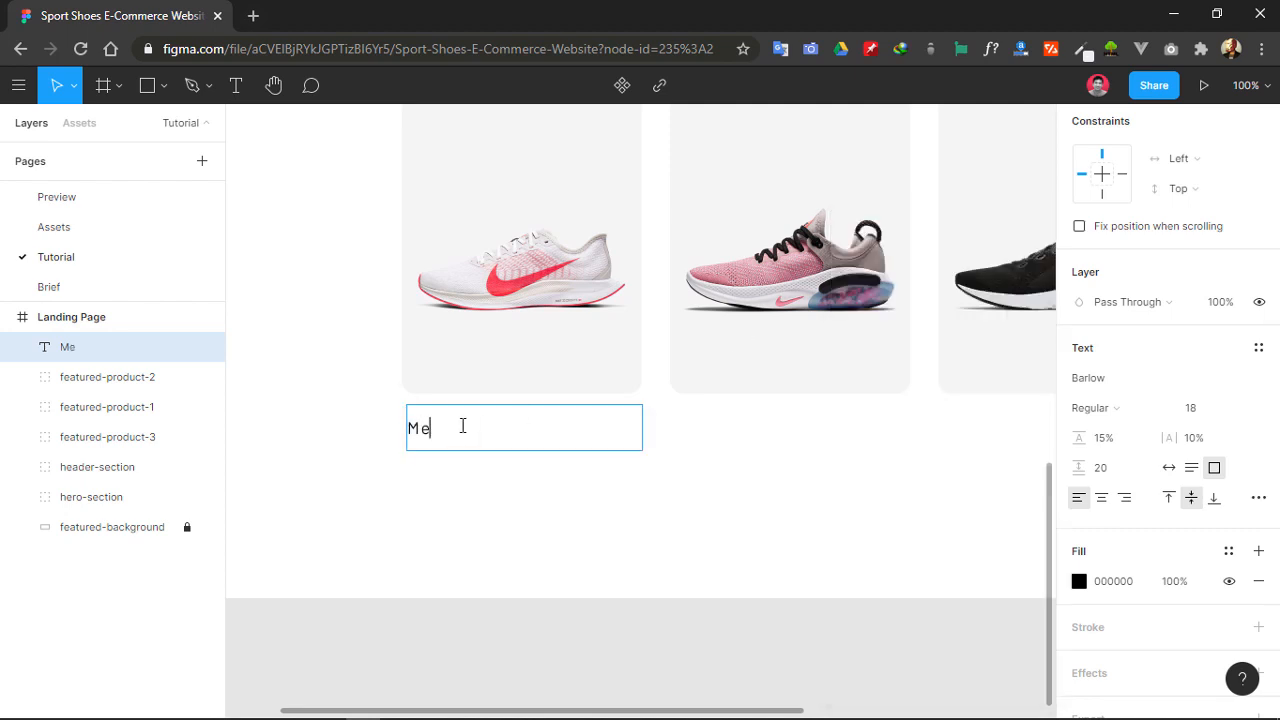
type("en's Running")
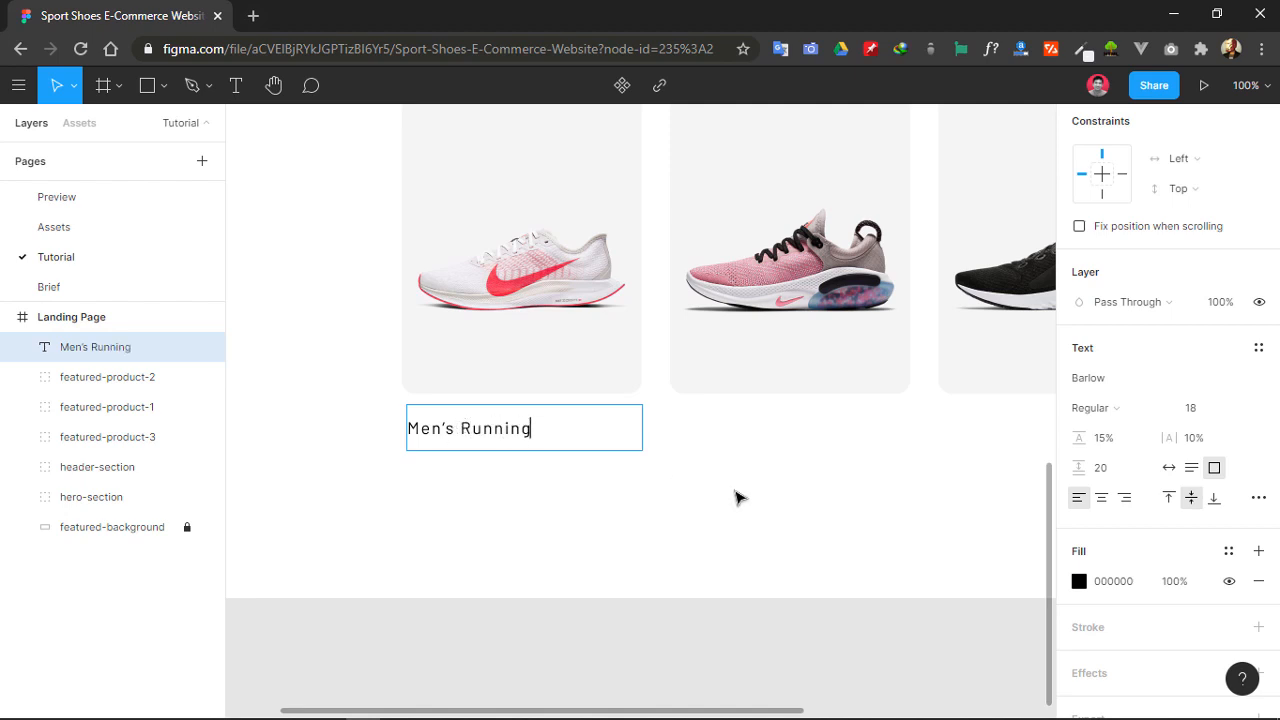
- Change the fill of the whole Men's Running text to the team color gray 828282
key("ctrl+a")
left_click(1079, 581)
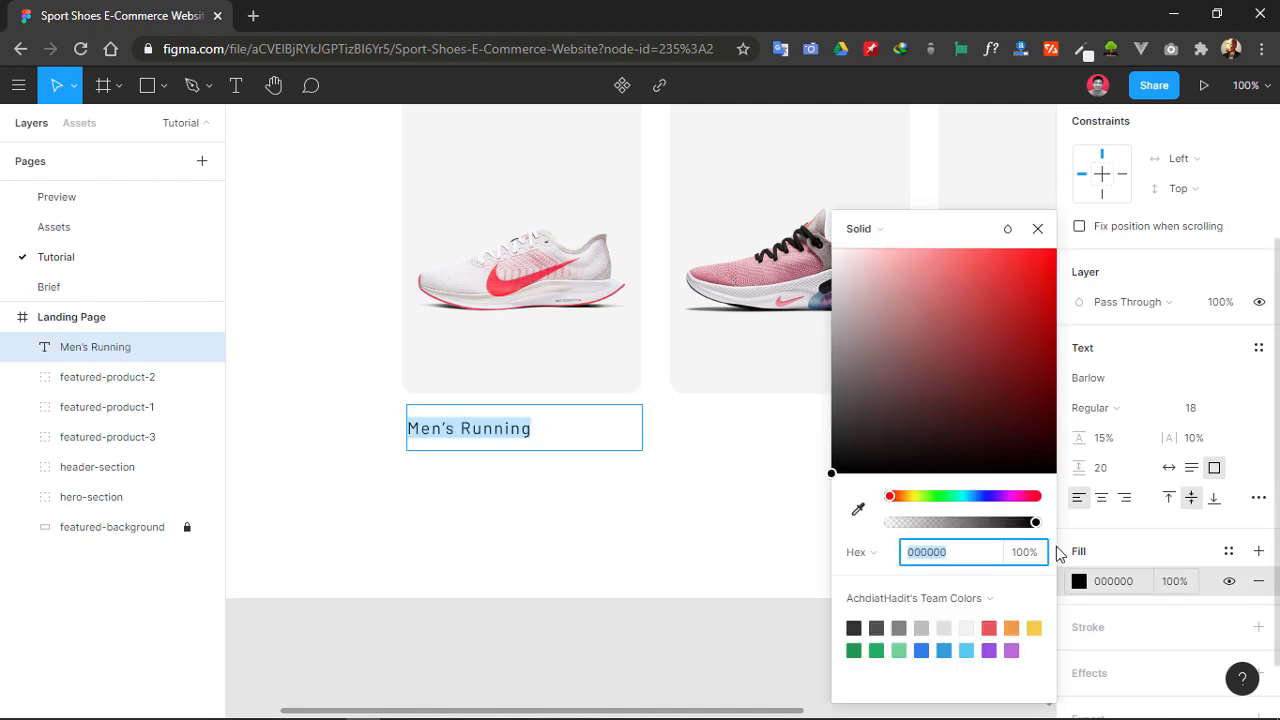
left_click(905, 630)
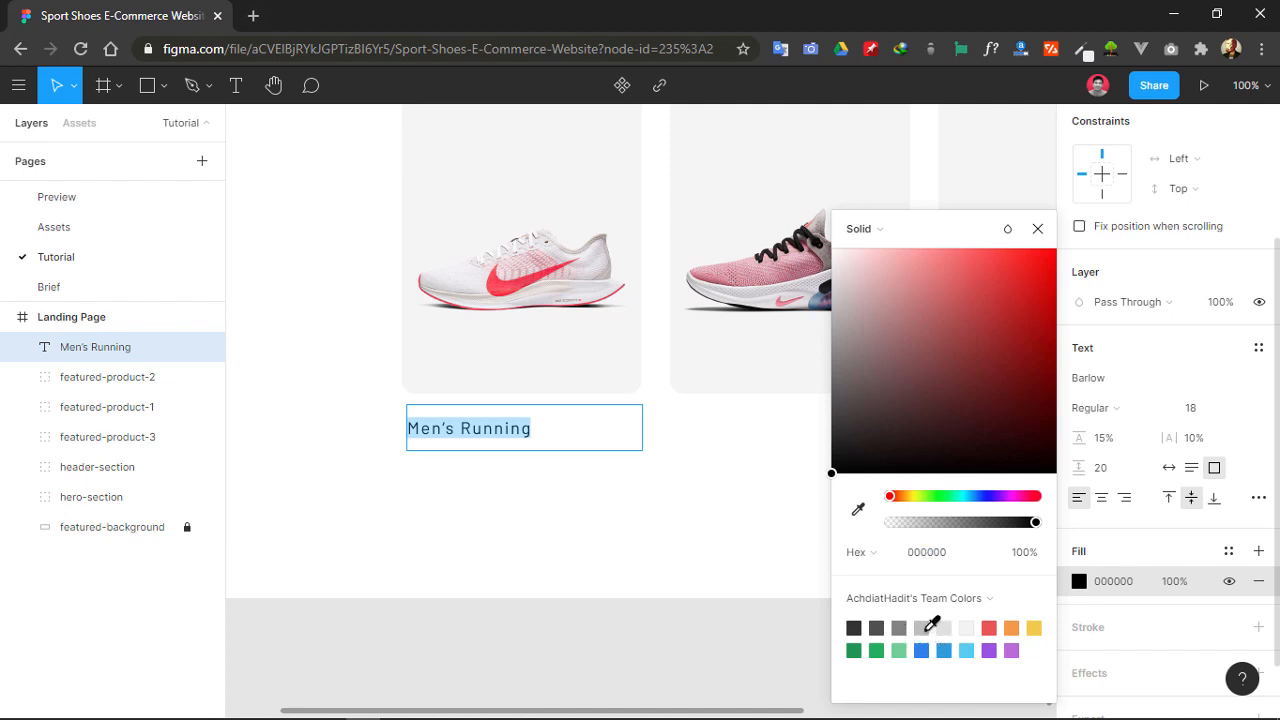
left_click(924, 626)
left_click(901, 626)
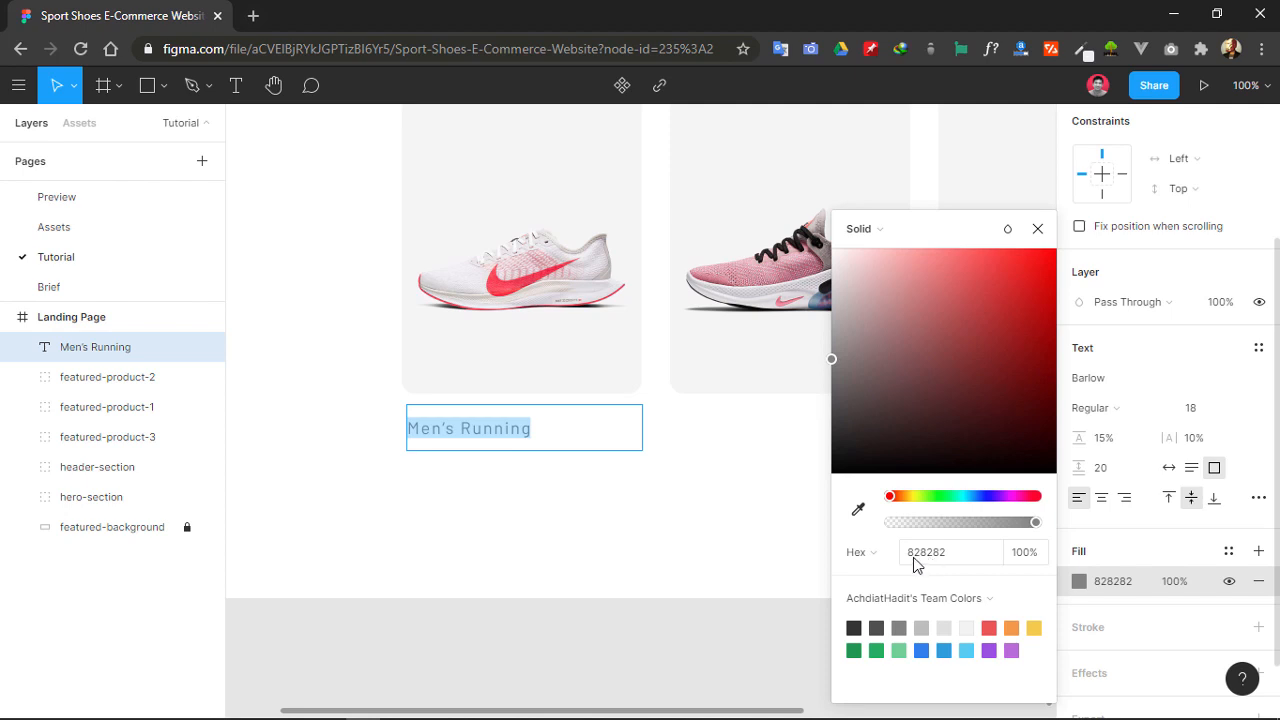
left_click(1037, 228)
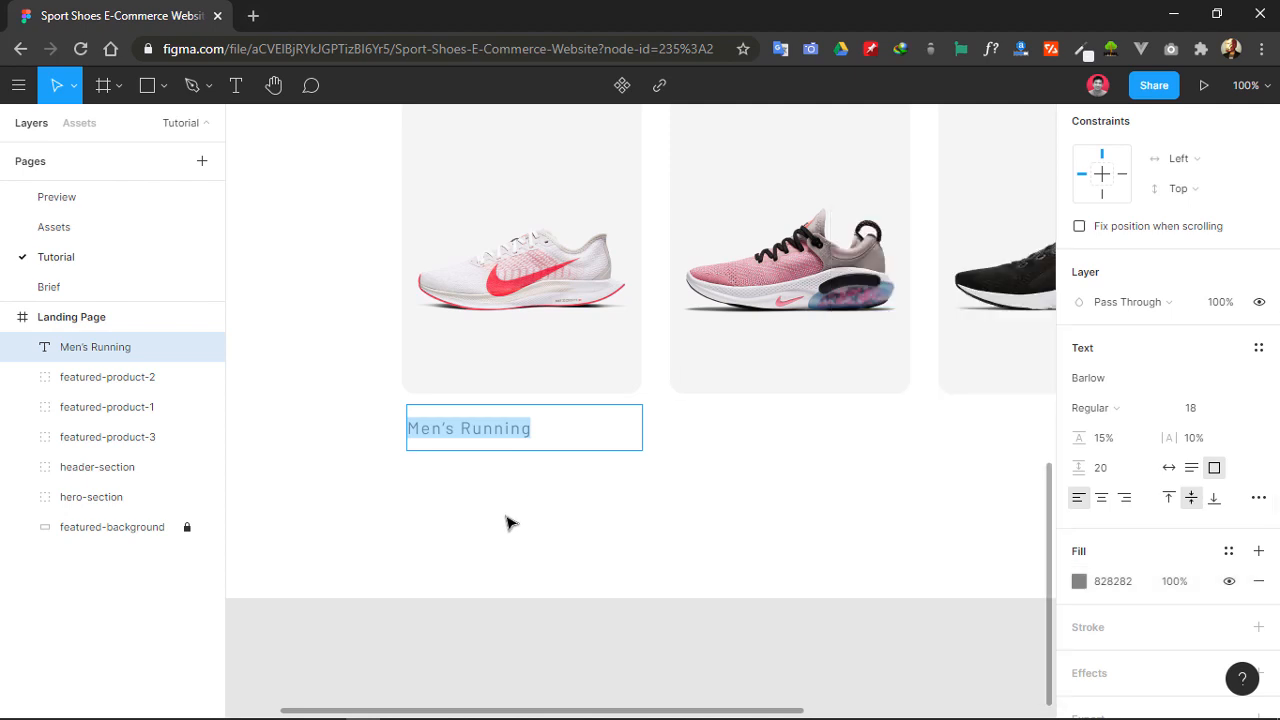
key("Escape")
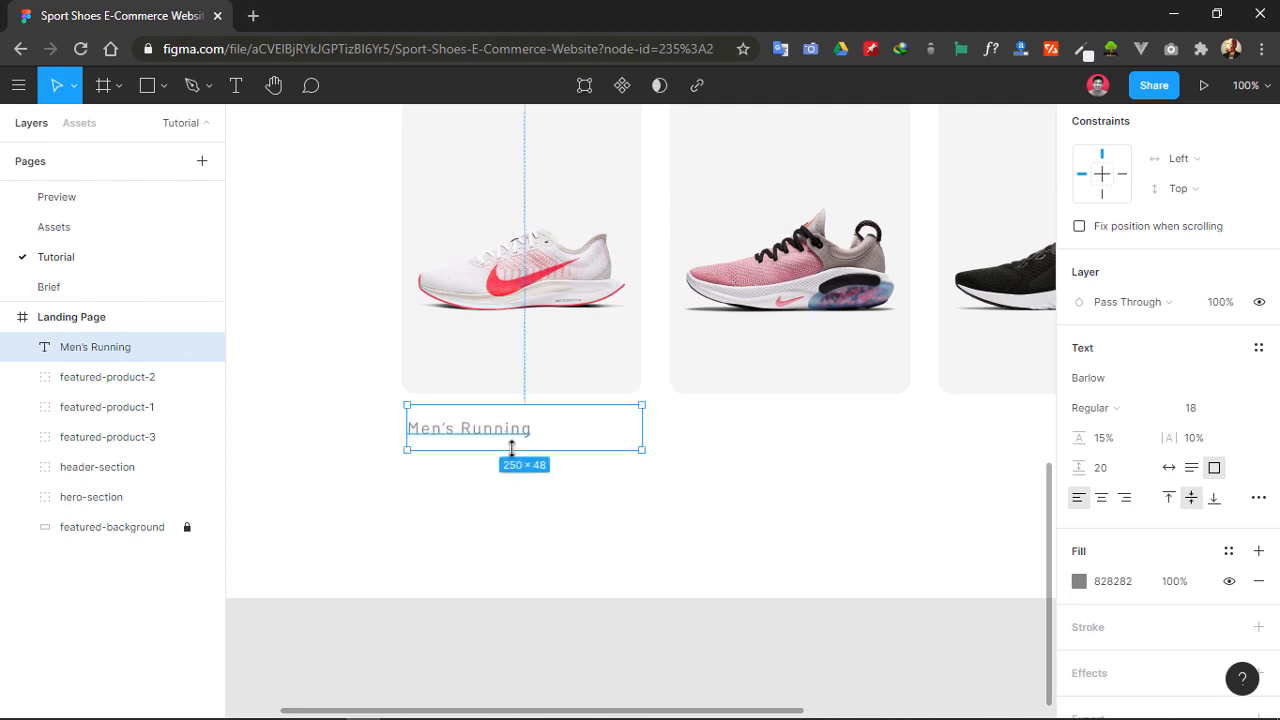
- Reduce the Men's Running text box to a height of about 31 and select its text for editing
left_click_drag(515, 440, 522, 432)
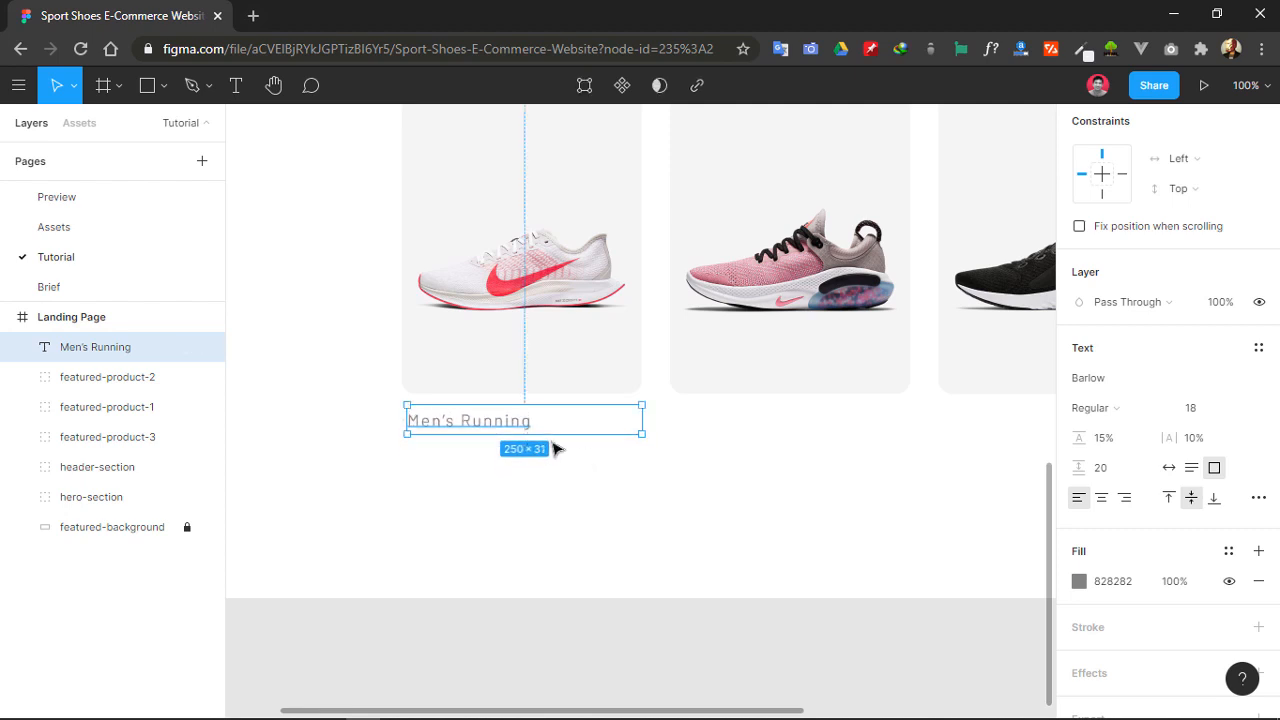
left_click(494, 466)
double_click(490, 431)
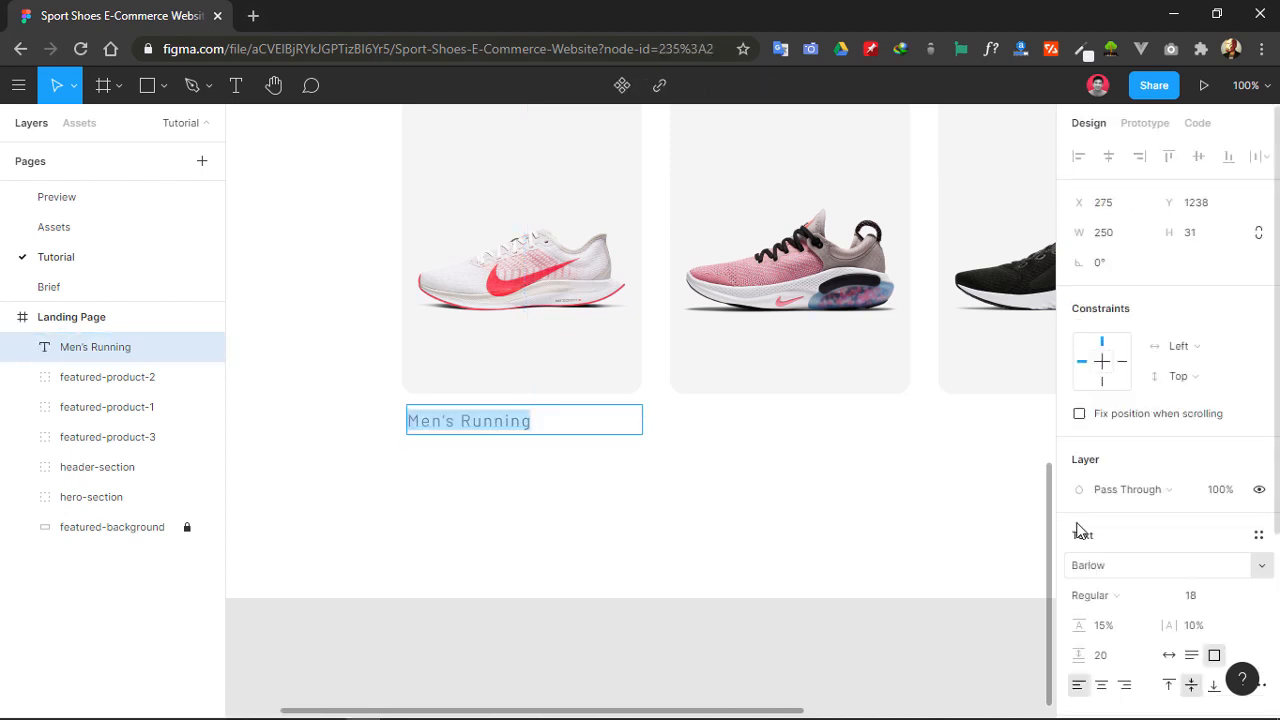
- Set the Men's Running text's font size to 14 and reduce its text box to a height of about 19
left_click(1198, 598)
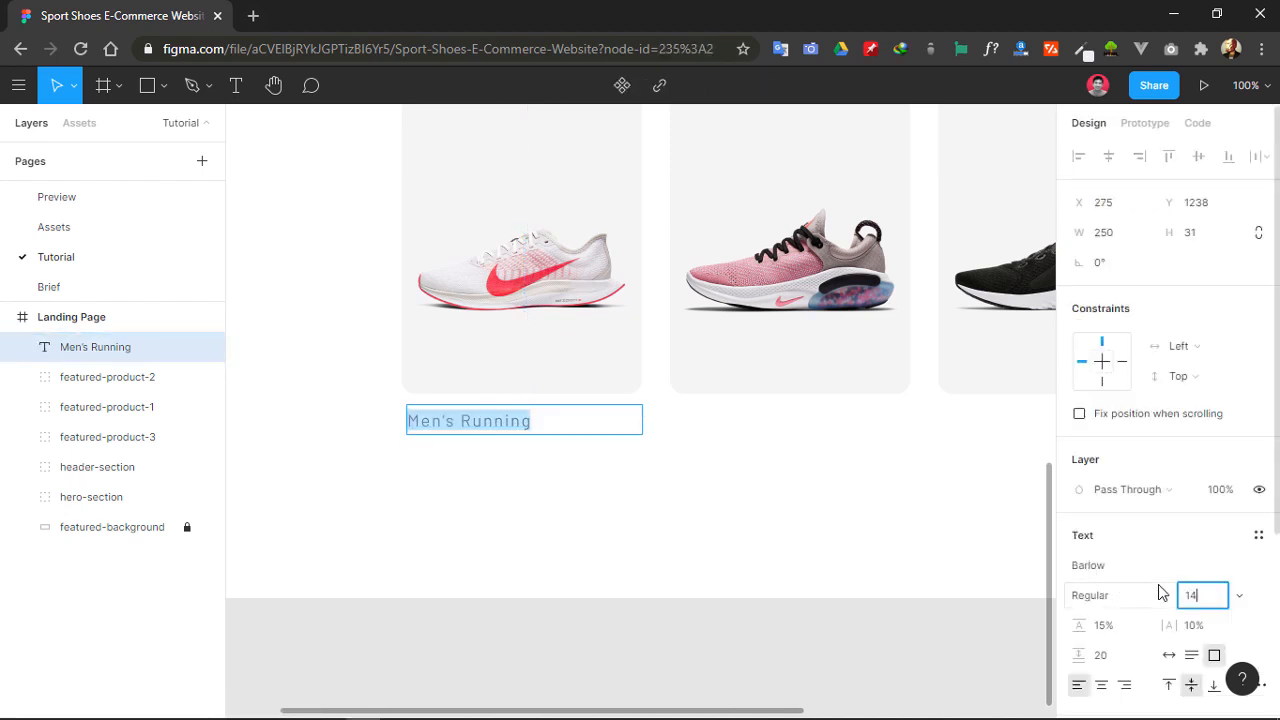
type("14")
key("Return")
double_click(509, 431)
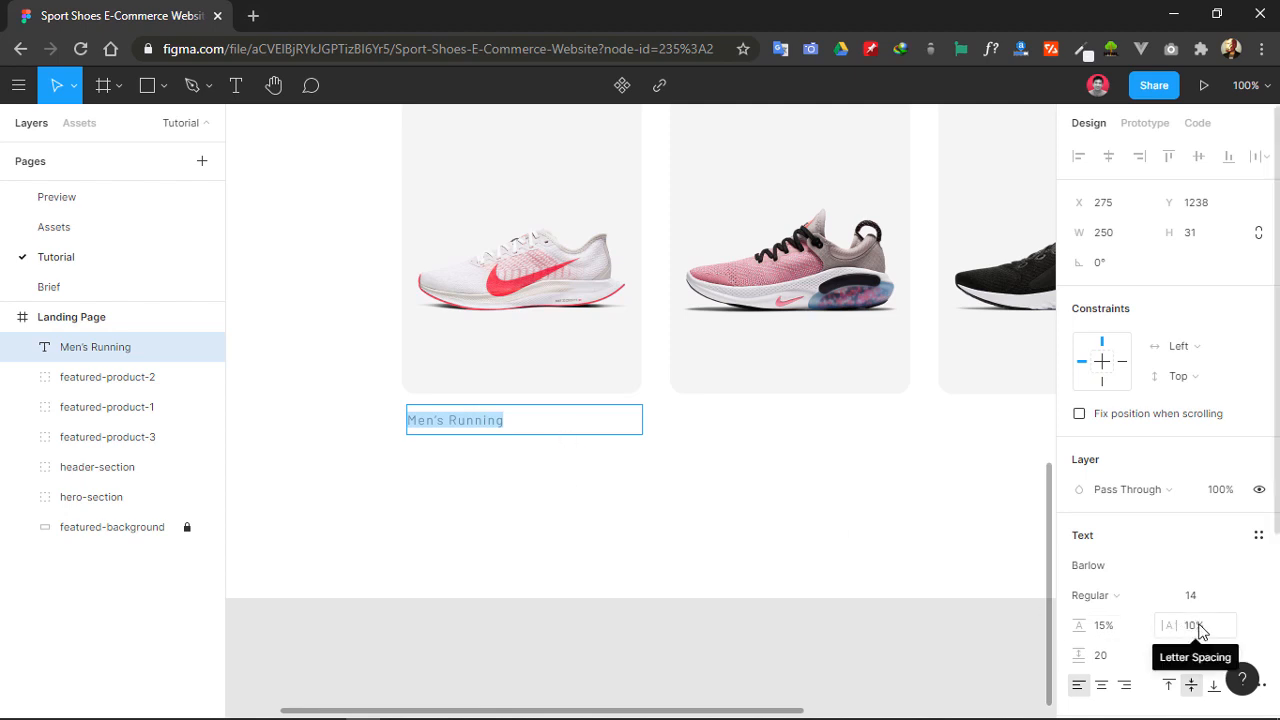
key("Escape")
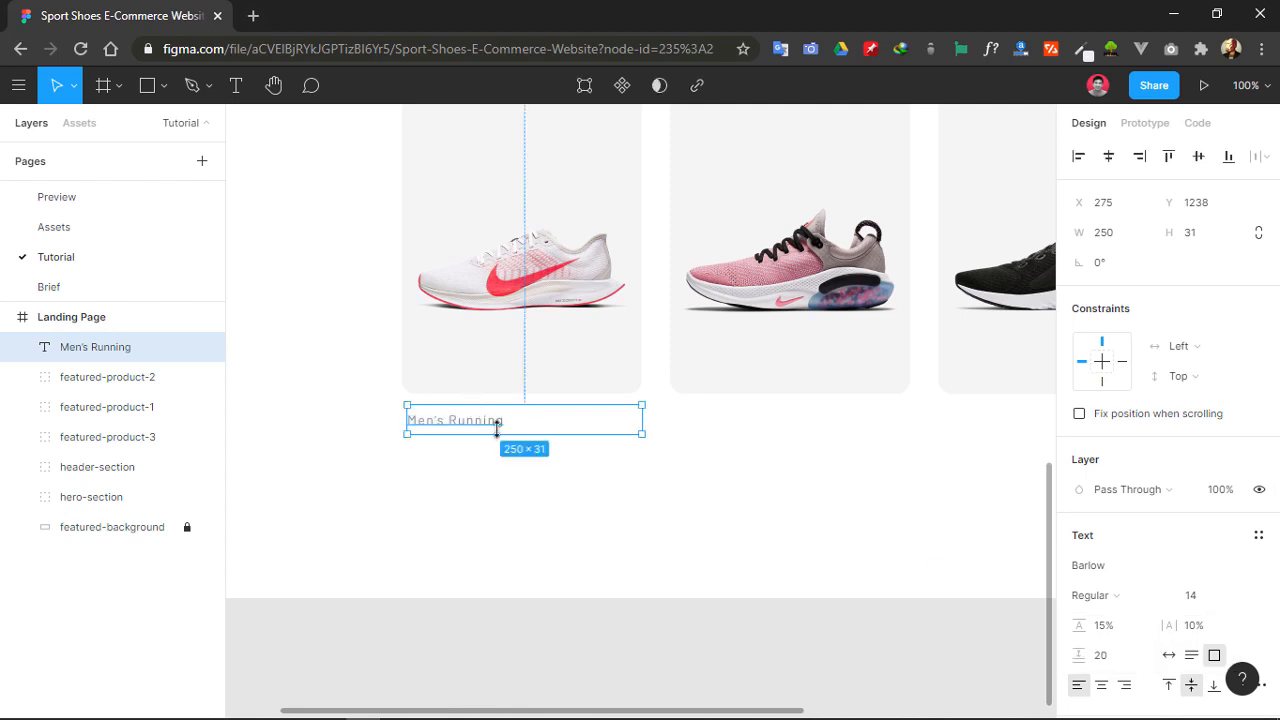
left_click_drag(497, 430, 499, 420)
left_click(620, 486)
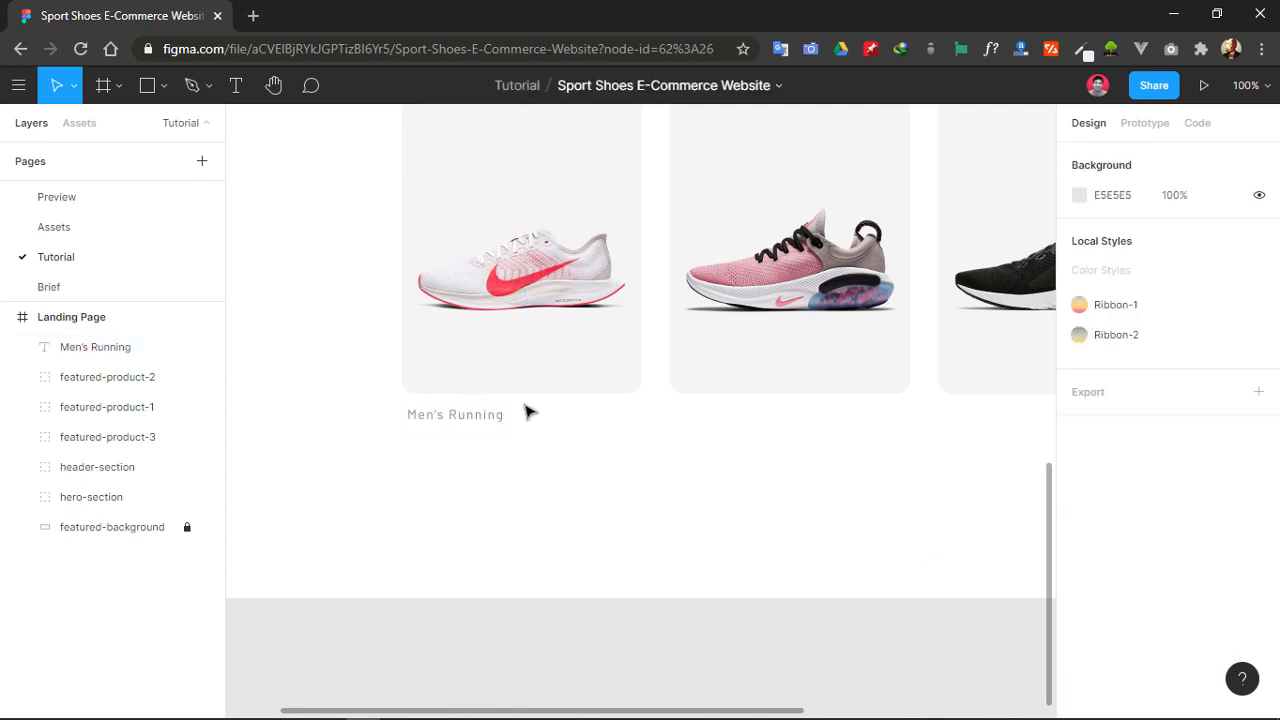
- Duplicate the Men's Running caption and place the copy directly below the original at about Y 1276
left_click(486, 421)
key("ctrl+d")
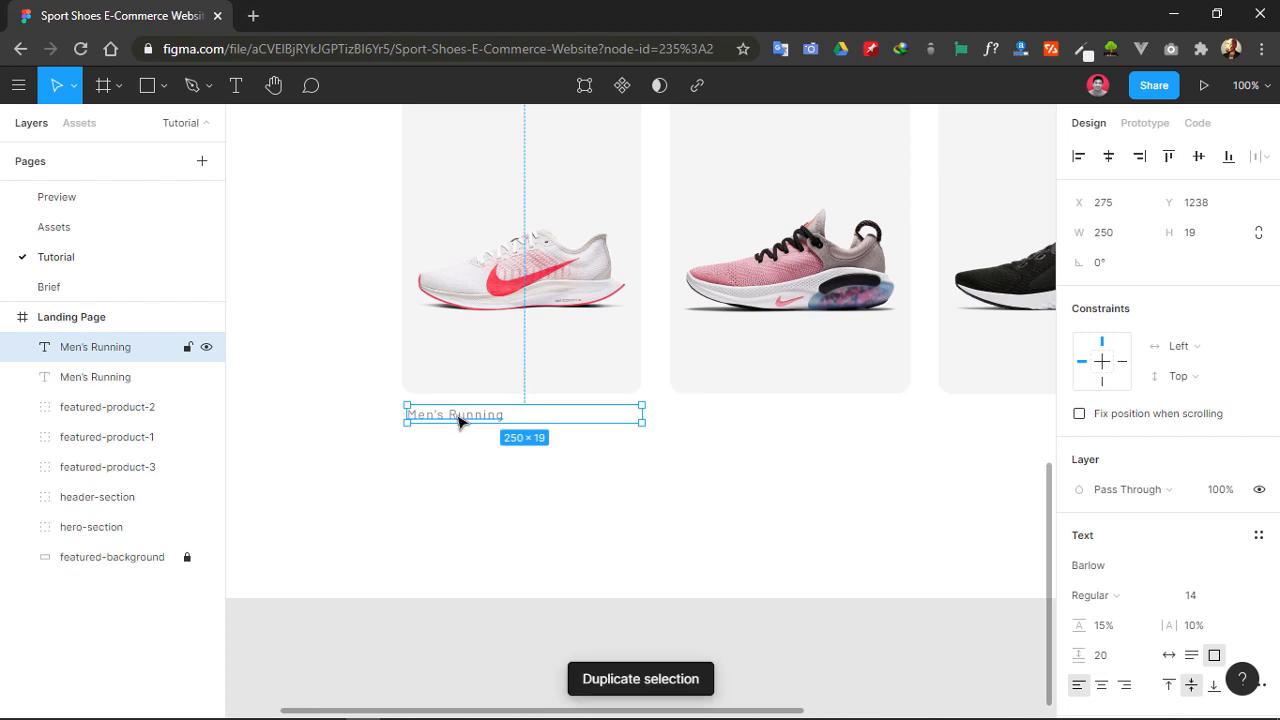
left_click_drag(478, 424, 490, 458)
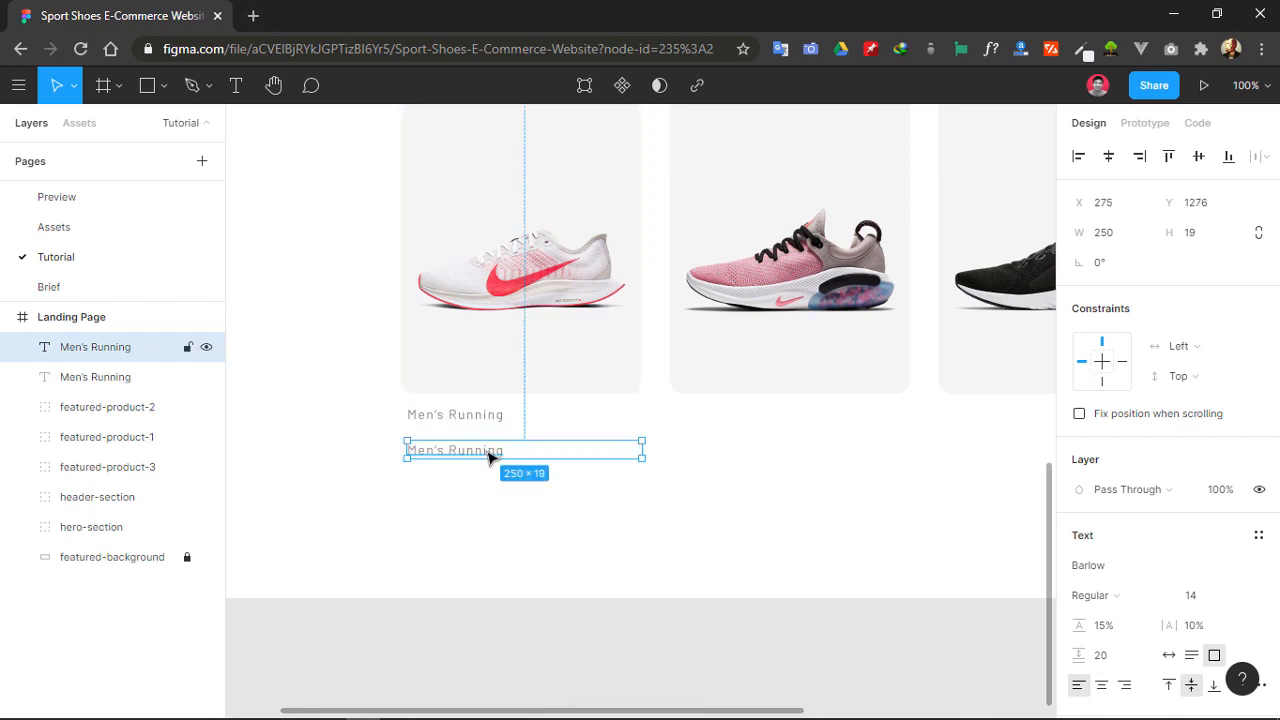
- Set the duplicated caption's font size to 18 and its Barlow font style to Condensed
double_click(490, 458)
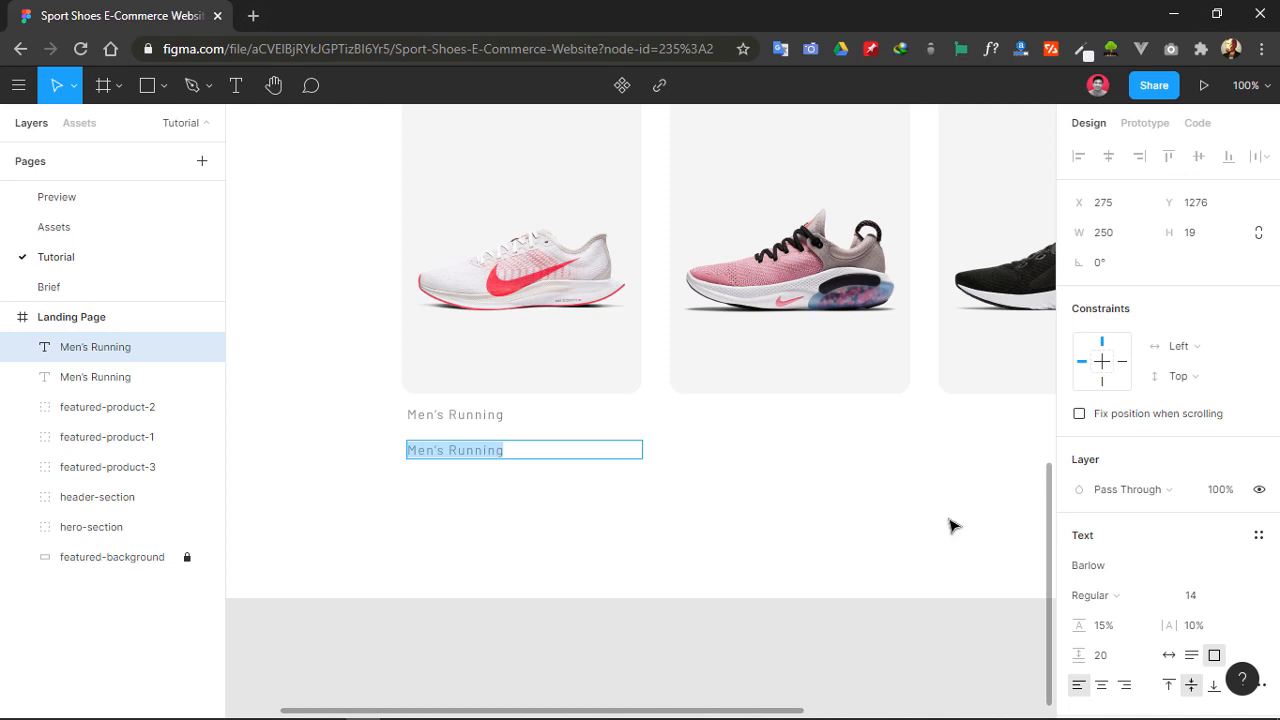
left_click(1241, 597)
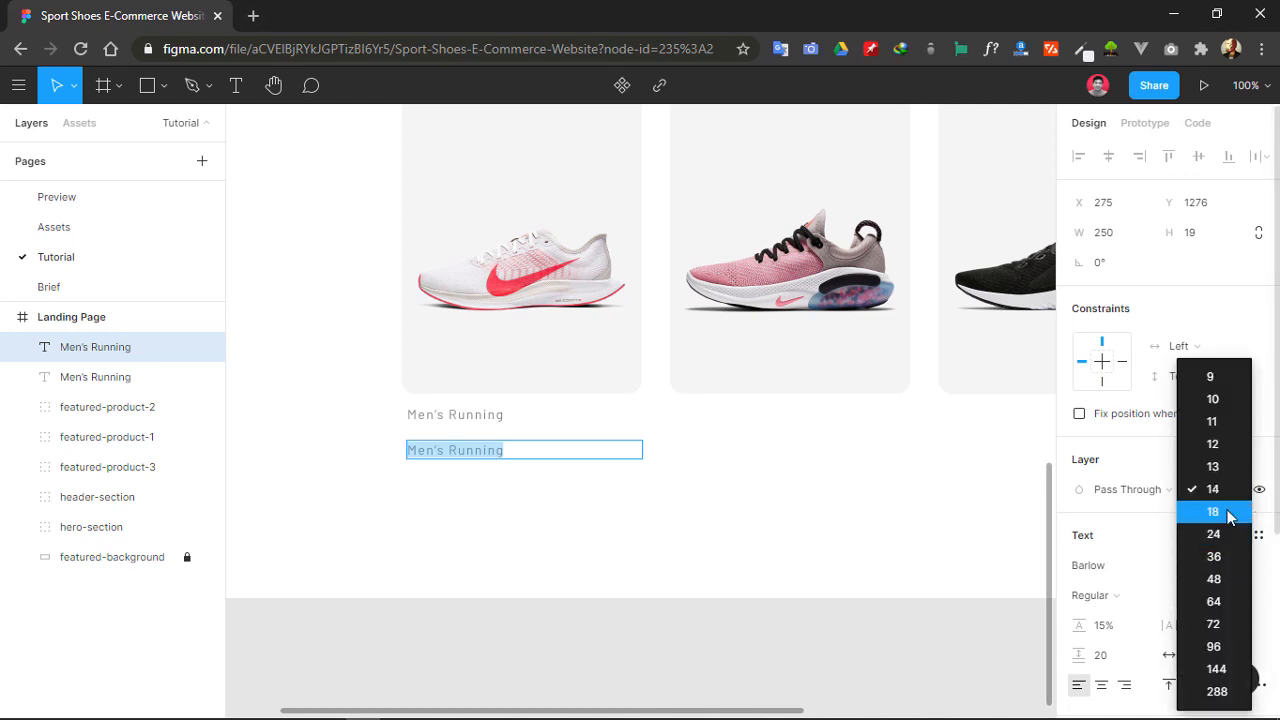
left_click(1228, 506)
left_click(486, 449)
key("ctrl+a")
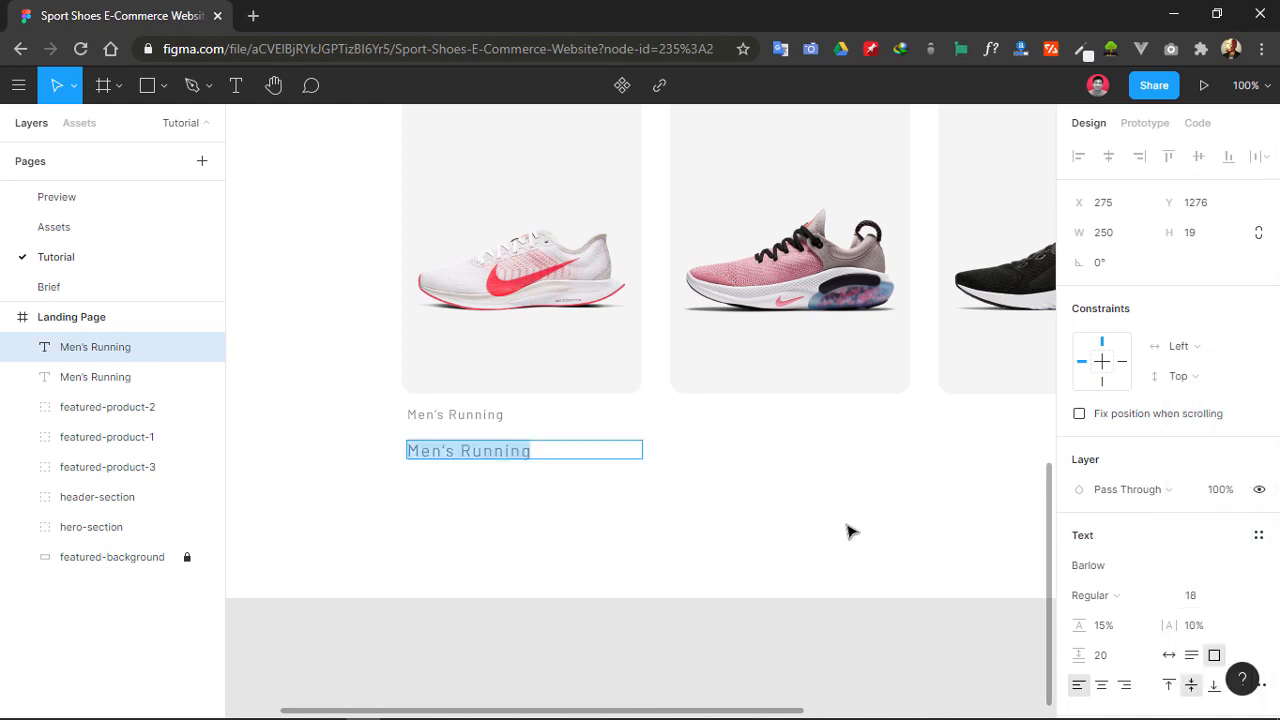
left_click(1170, 597)
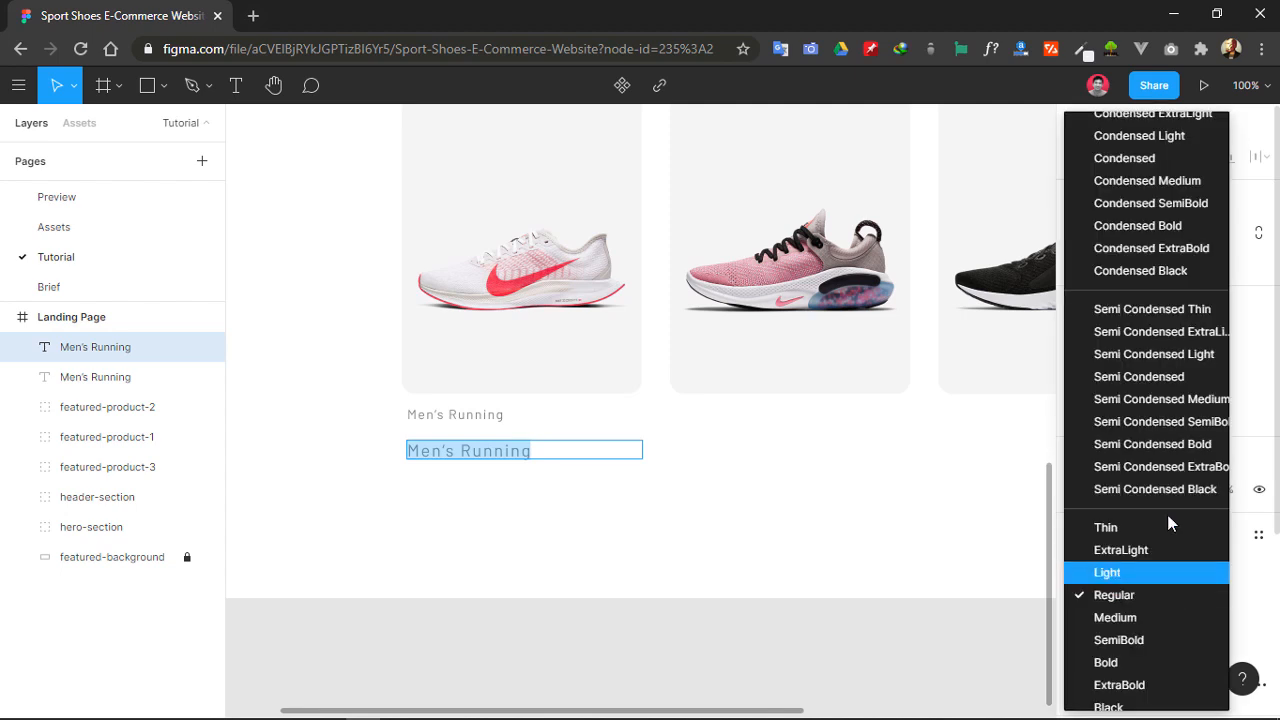
left_click(1158, 162)
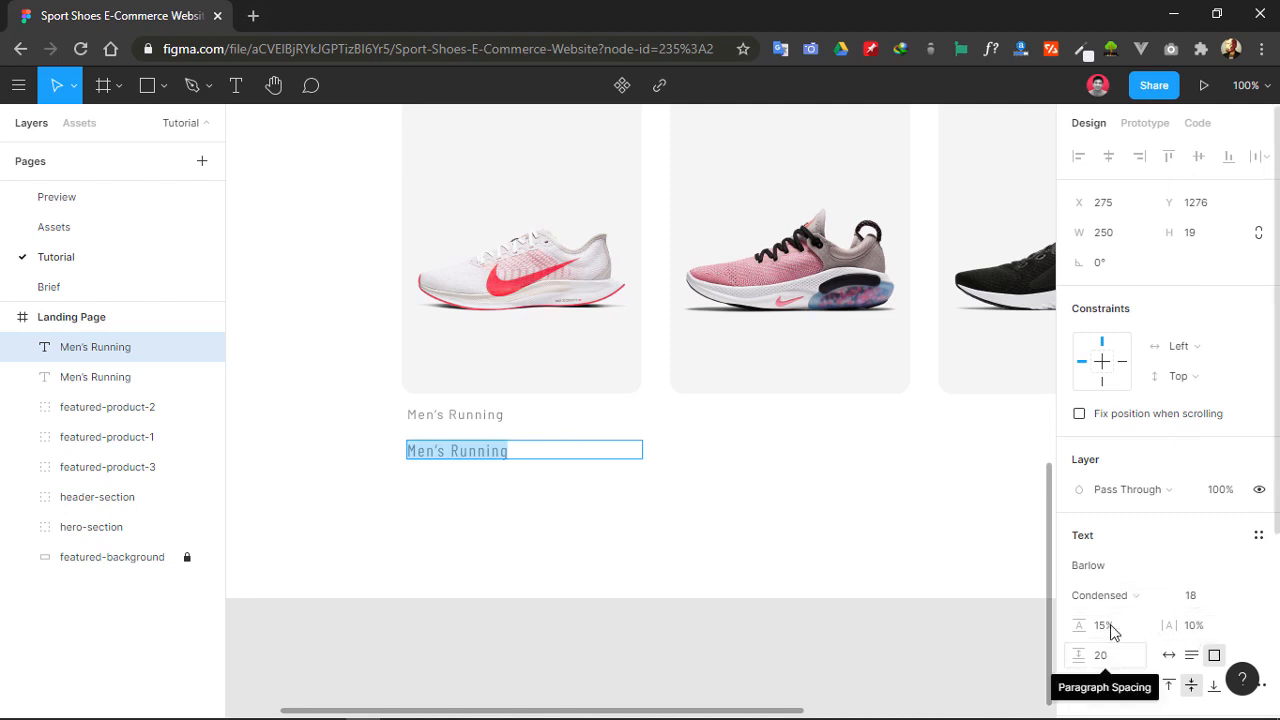
- Change the duplicated caption's fill to the dark gray team color 333333
scroll(1125, 640, "down", 3)
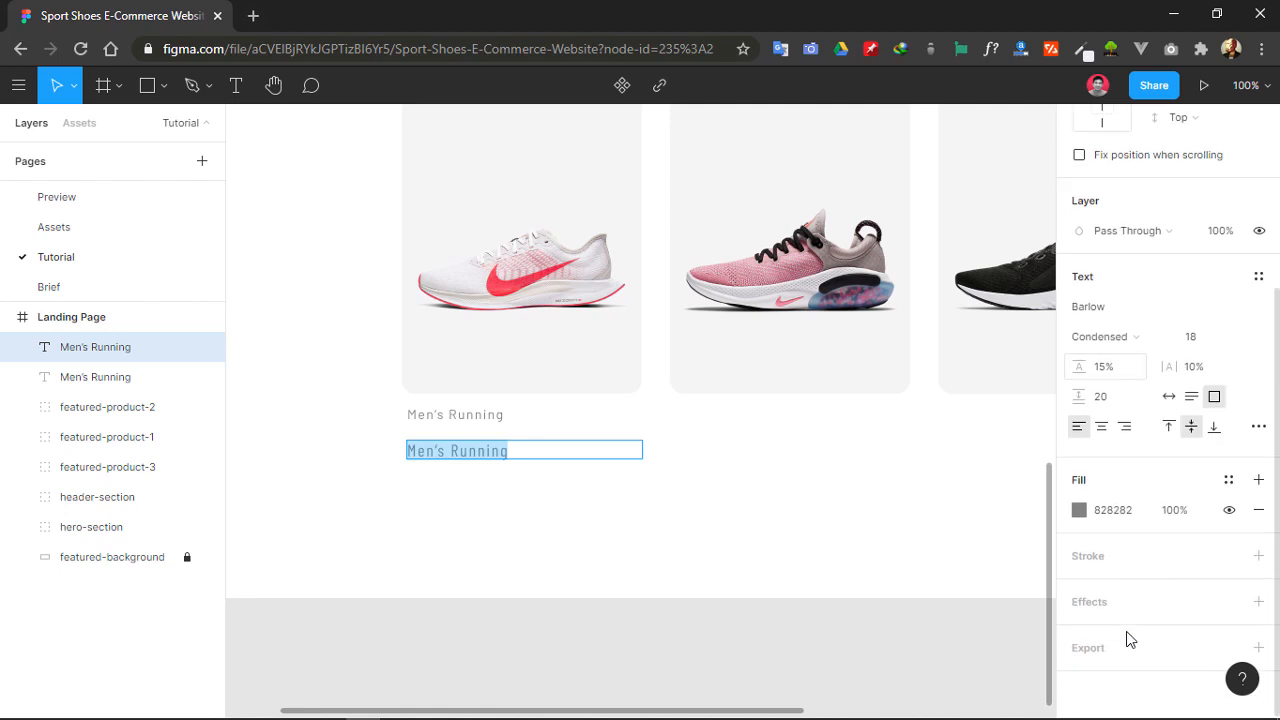
left_click(1079, 510)
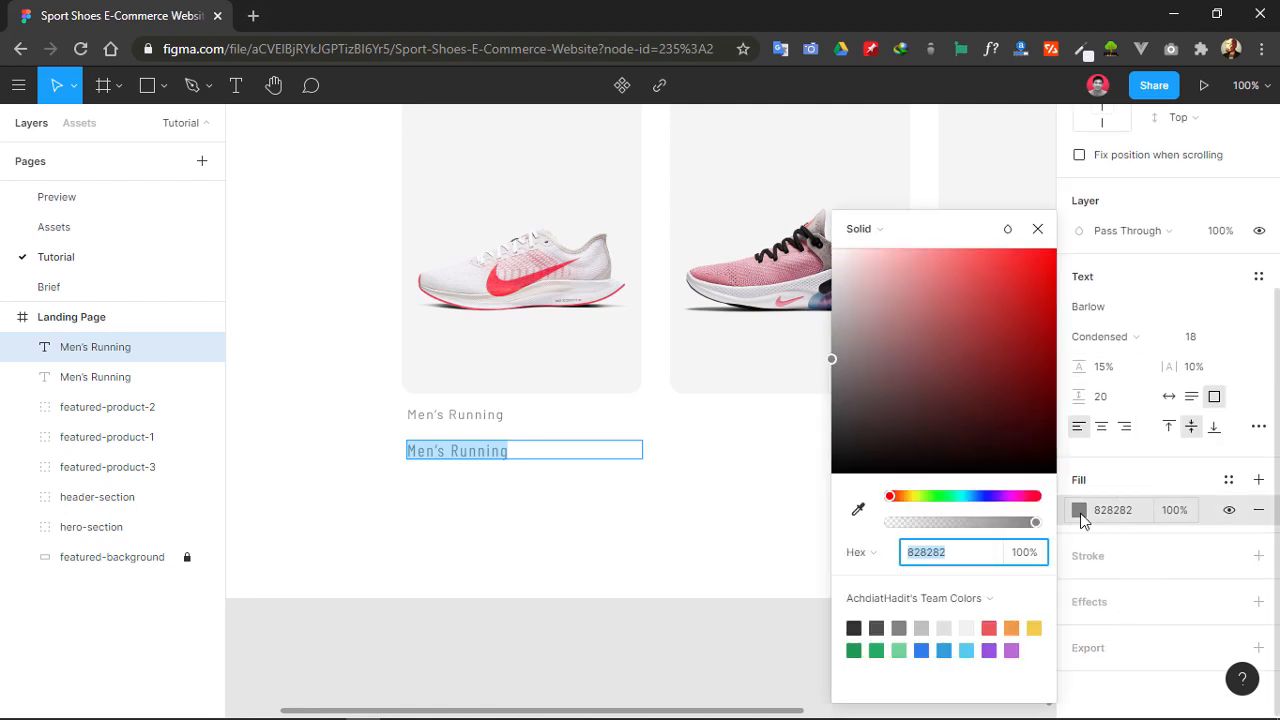
left_click(855, 627)
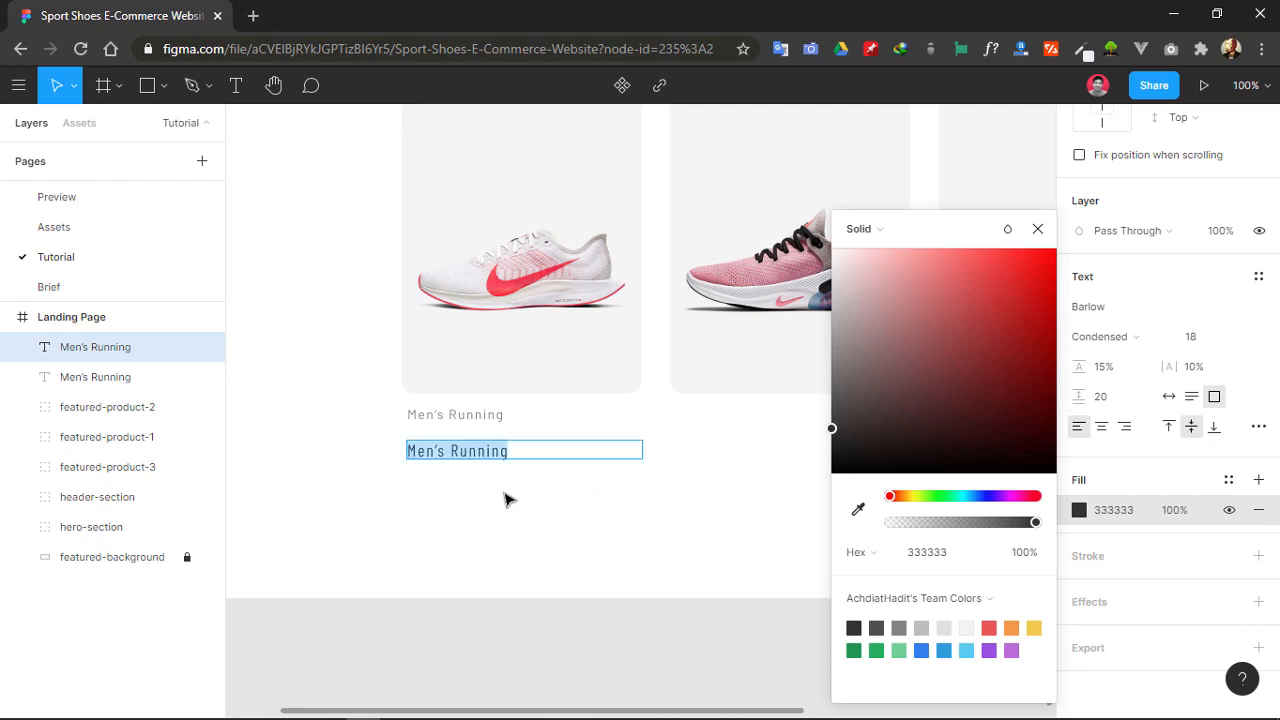
key("Escape")
left_click(573, 503)
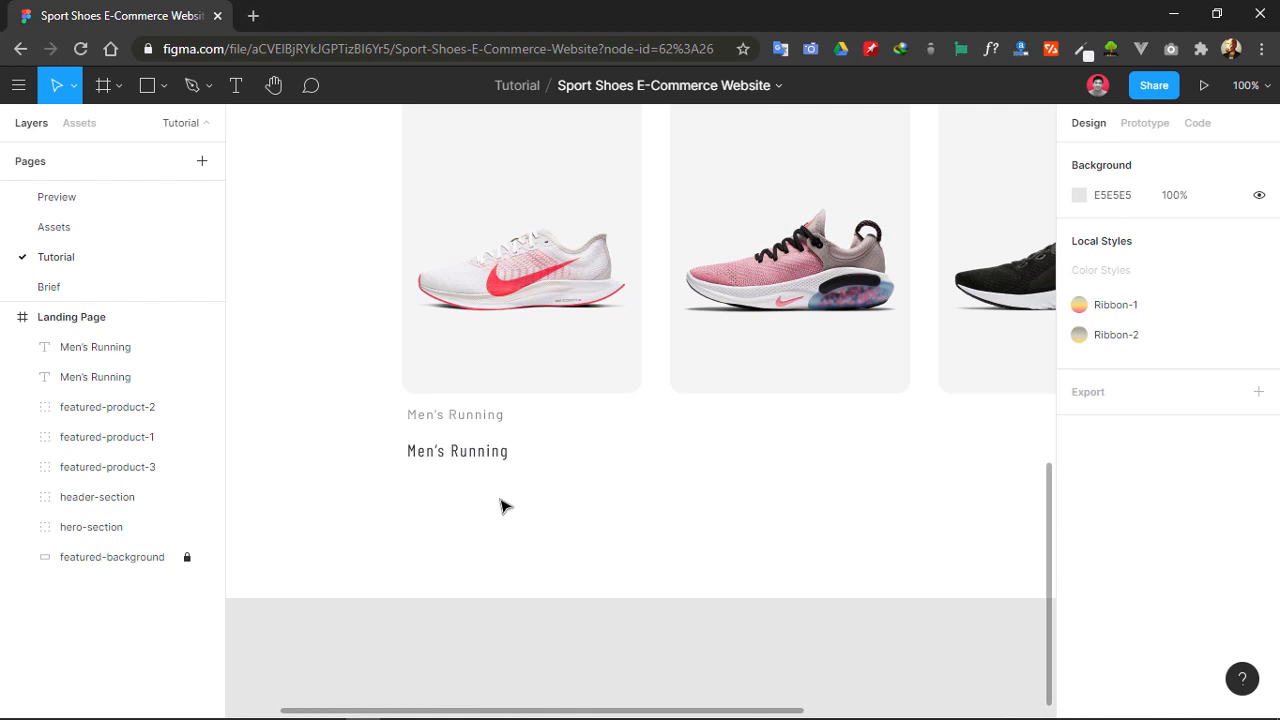
- Copy the Nike Zoom Pegasus Turbo 2 $180 text from the Assets page into the Tutorial page, below the captions at about X 275, Y 1336
left_click(83, 232)
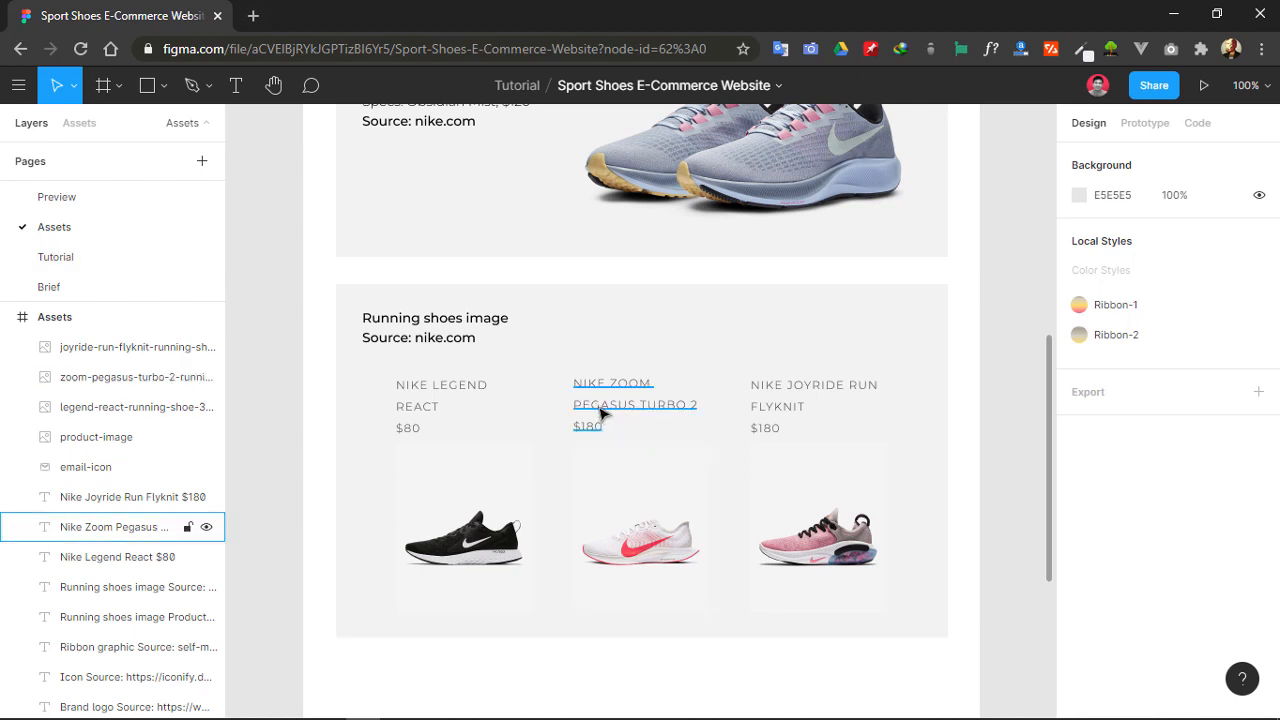
left_click(600, 413)
key("ctrl+c")
left_click(86, 257)
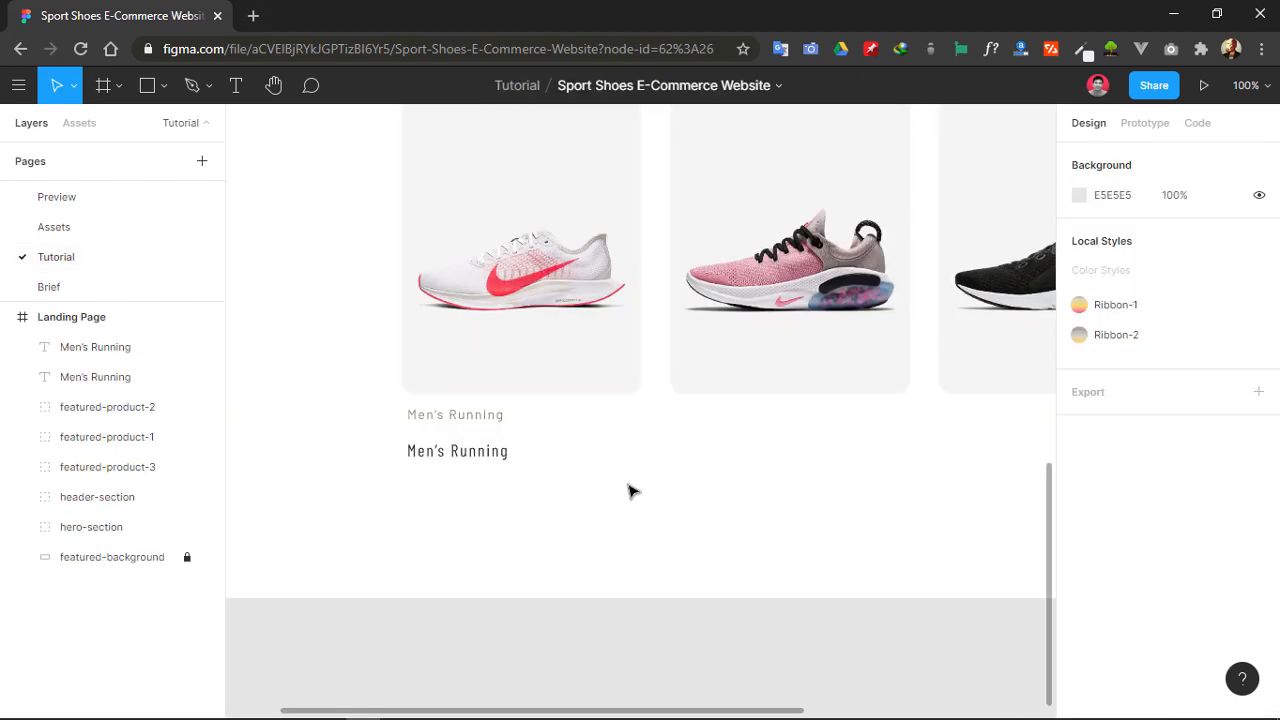
key("ctrl+v")
left_click_drag(606, 418, 447, 530)
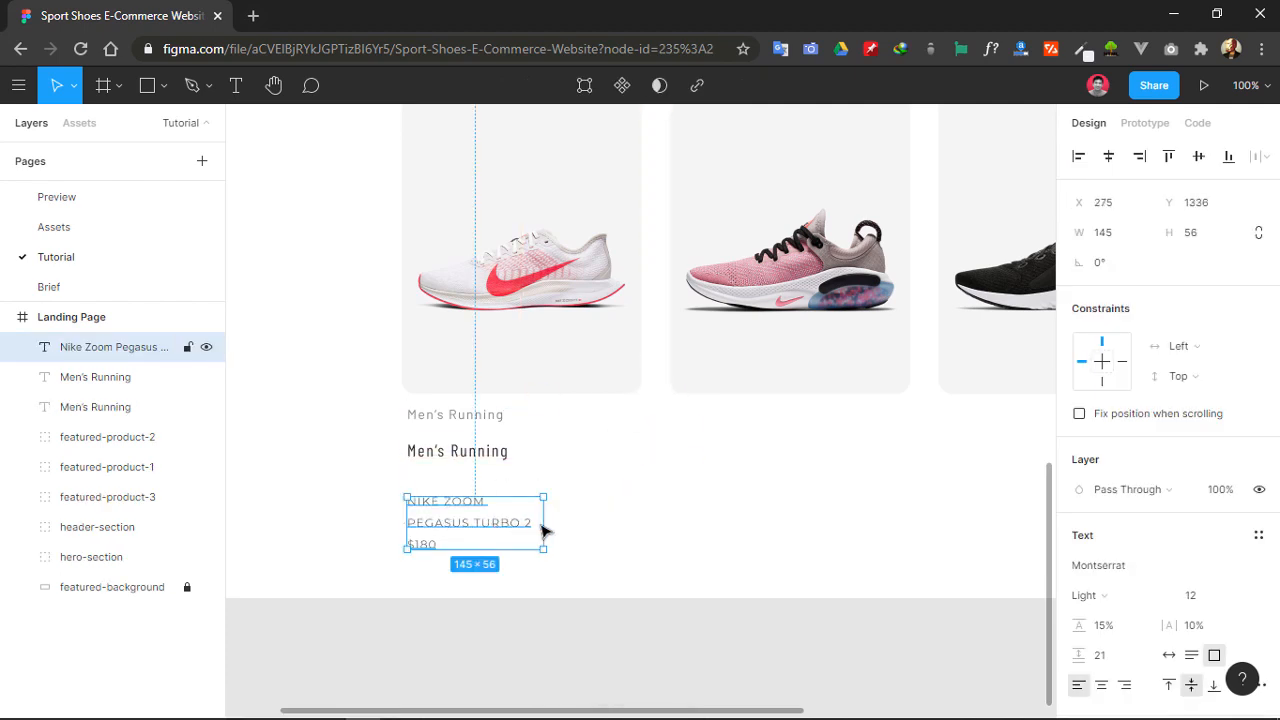
- Delete the duplicated, darker Men's Running caption
left_click(480, 453)
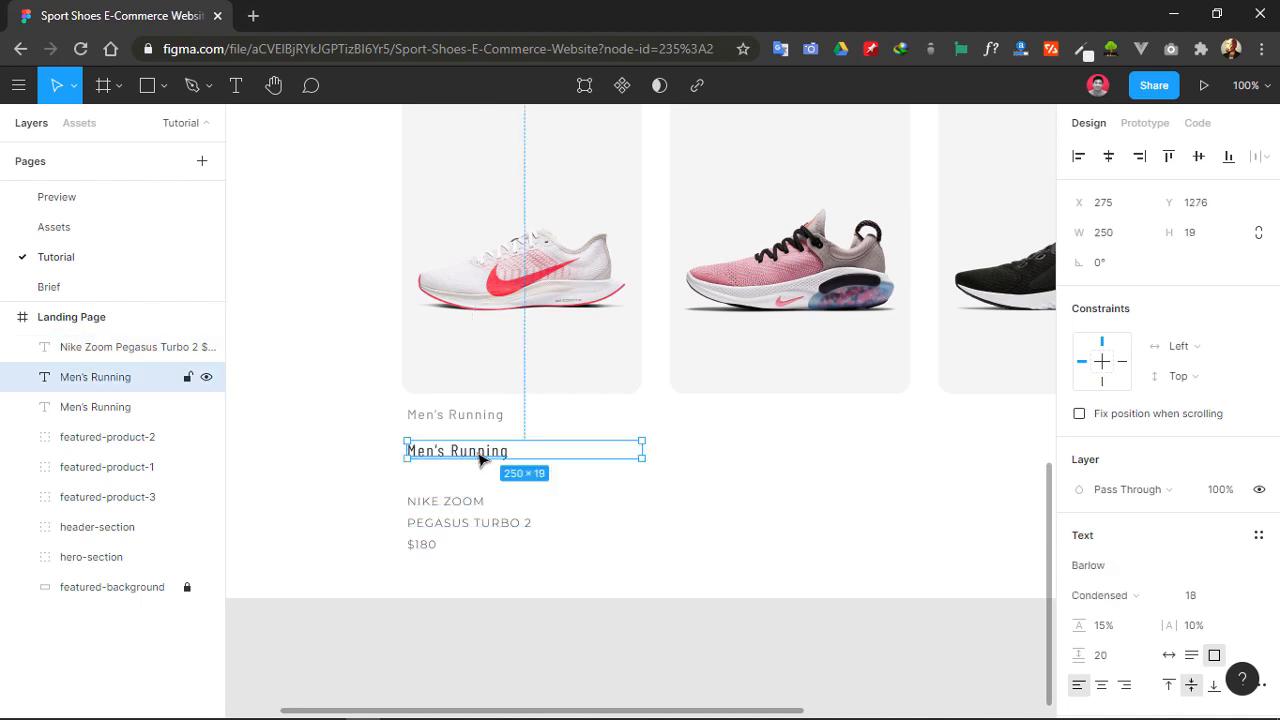
key("Delete")
- Move the Nike Zoom Pegasus Turbo 2 text up to about Y 1276 and widen its box to about 250
left_click(463, 521)
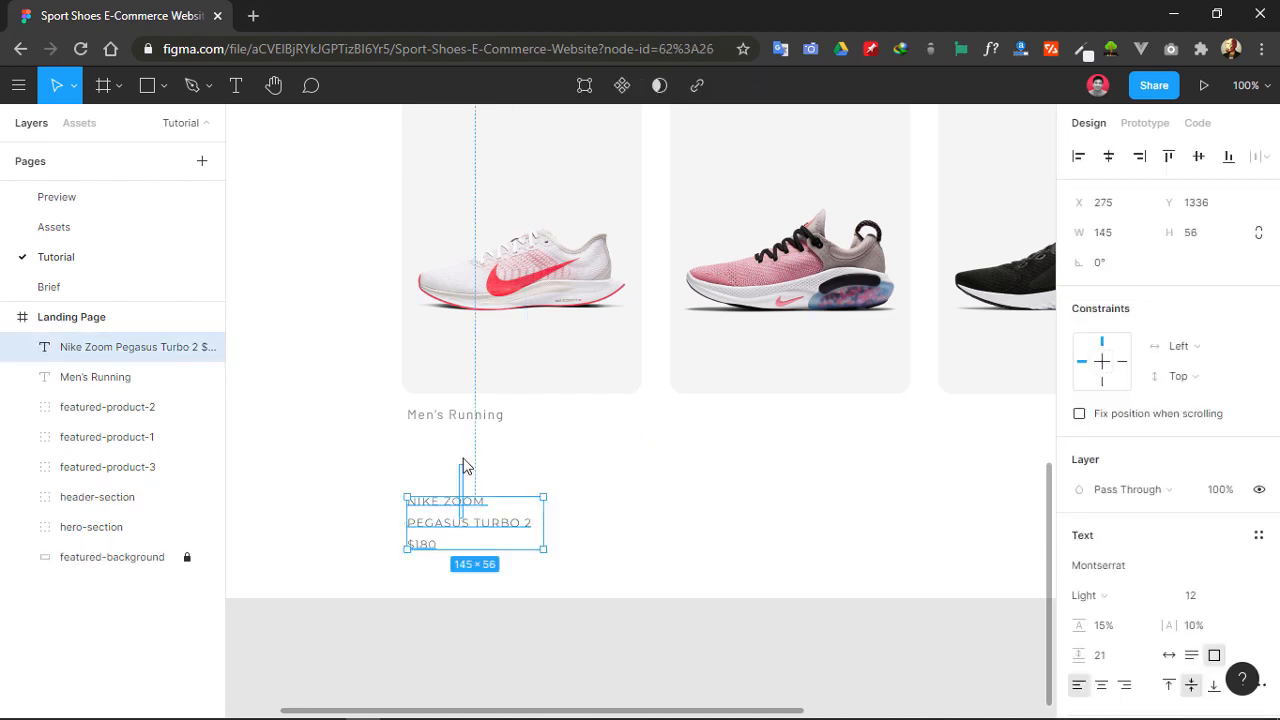
left_click_drag(457, 526, 457, 469)
left_click_drag(543, 469, 640, 466)
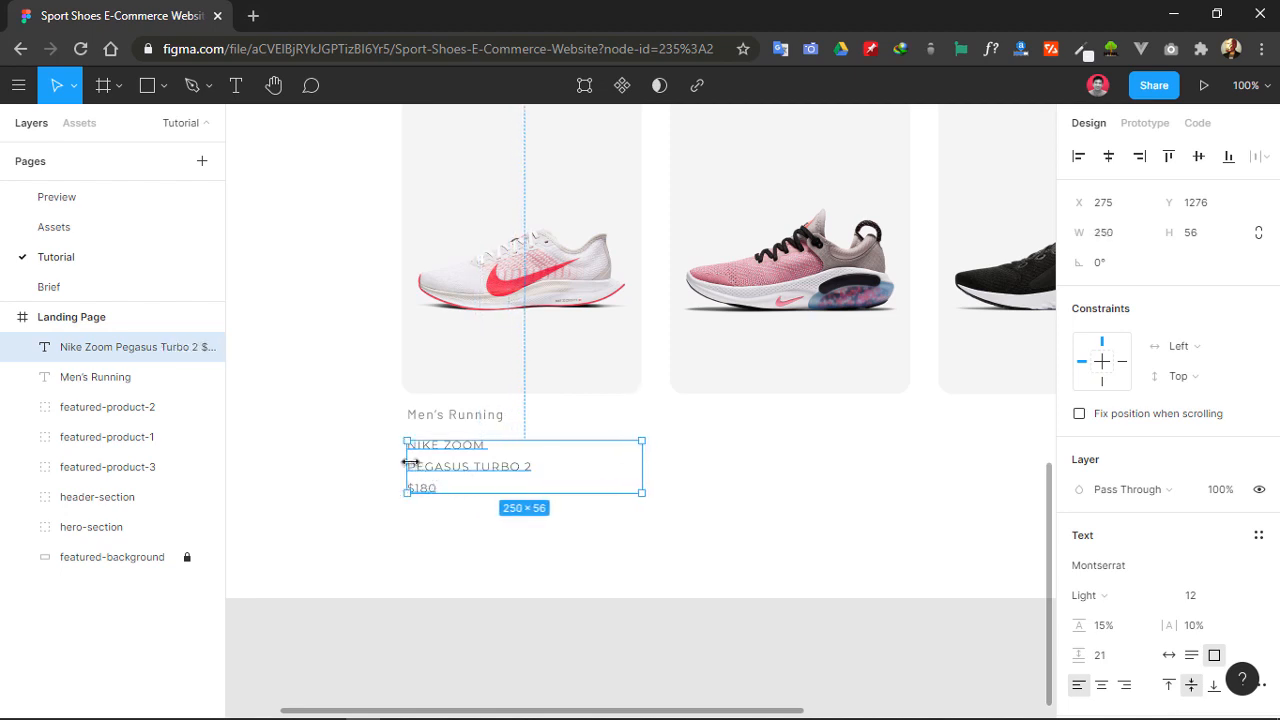
- Change the font of the whole Nike Zoom Pegasus Turbo 2 $180 text to Barlow
double_click(410, 467)
double_click(422, 474)
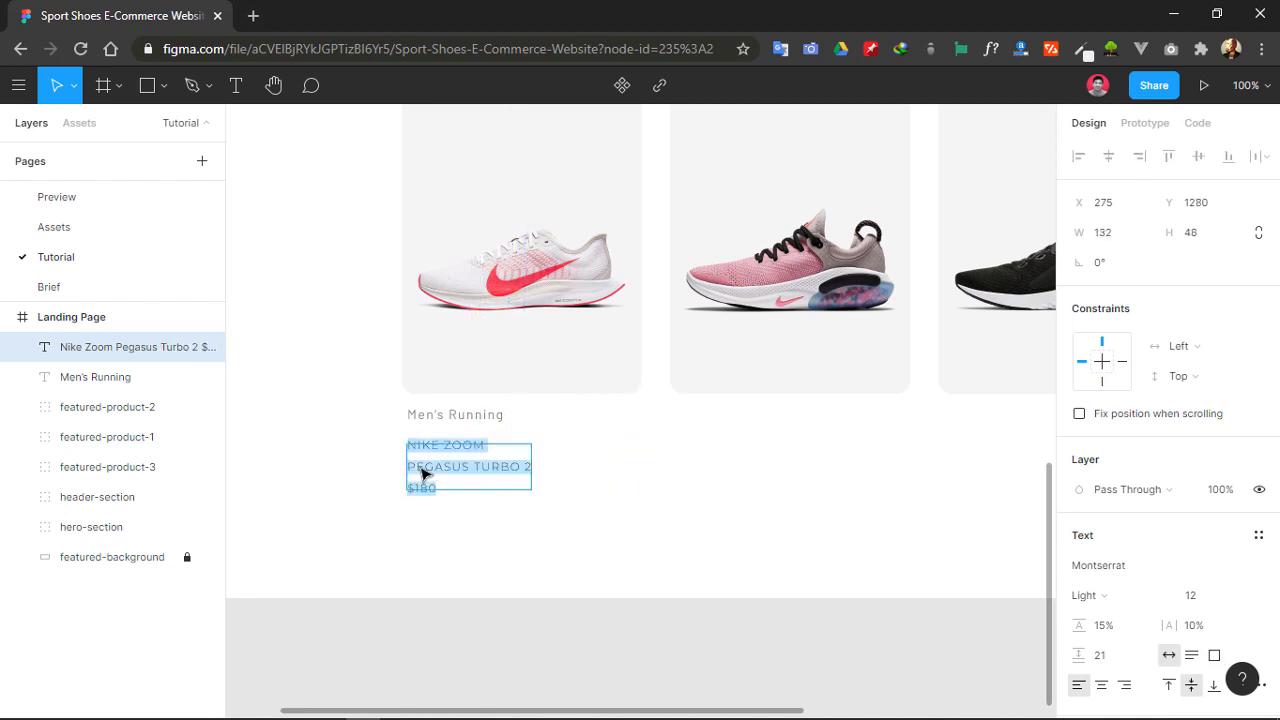
left_click(1113, 566)
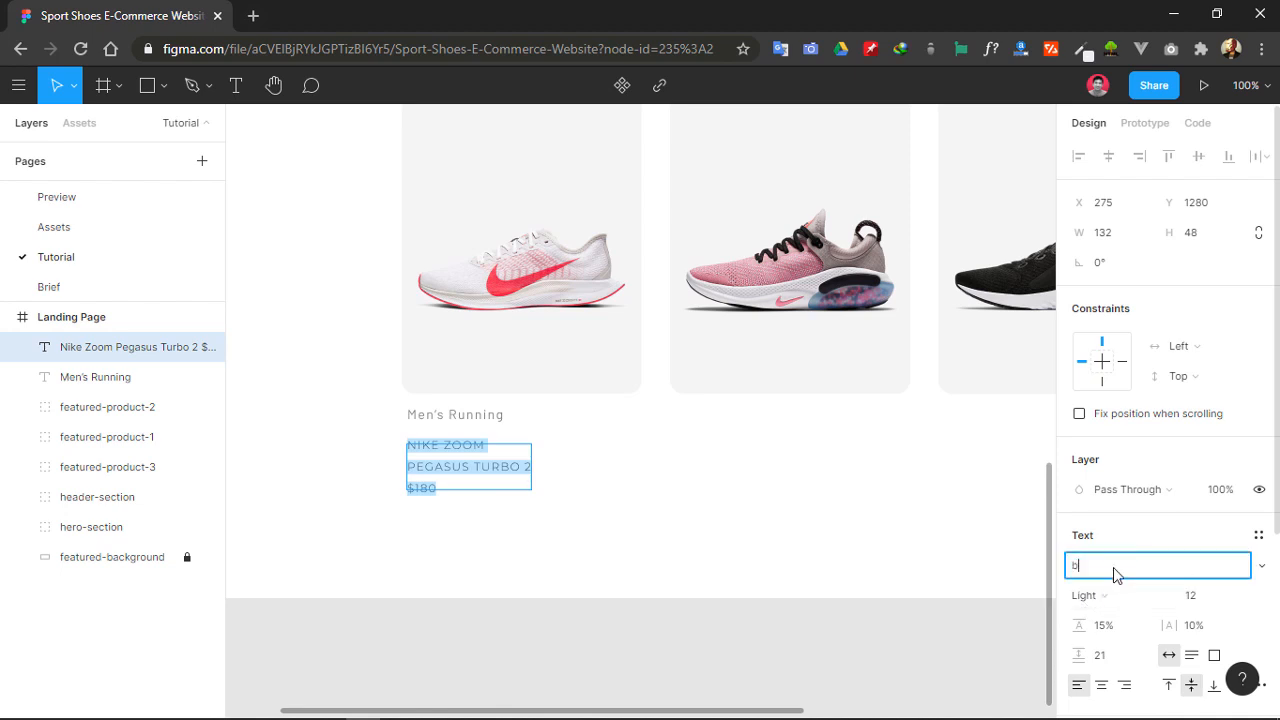
type("Barlow")
key("Return")
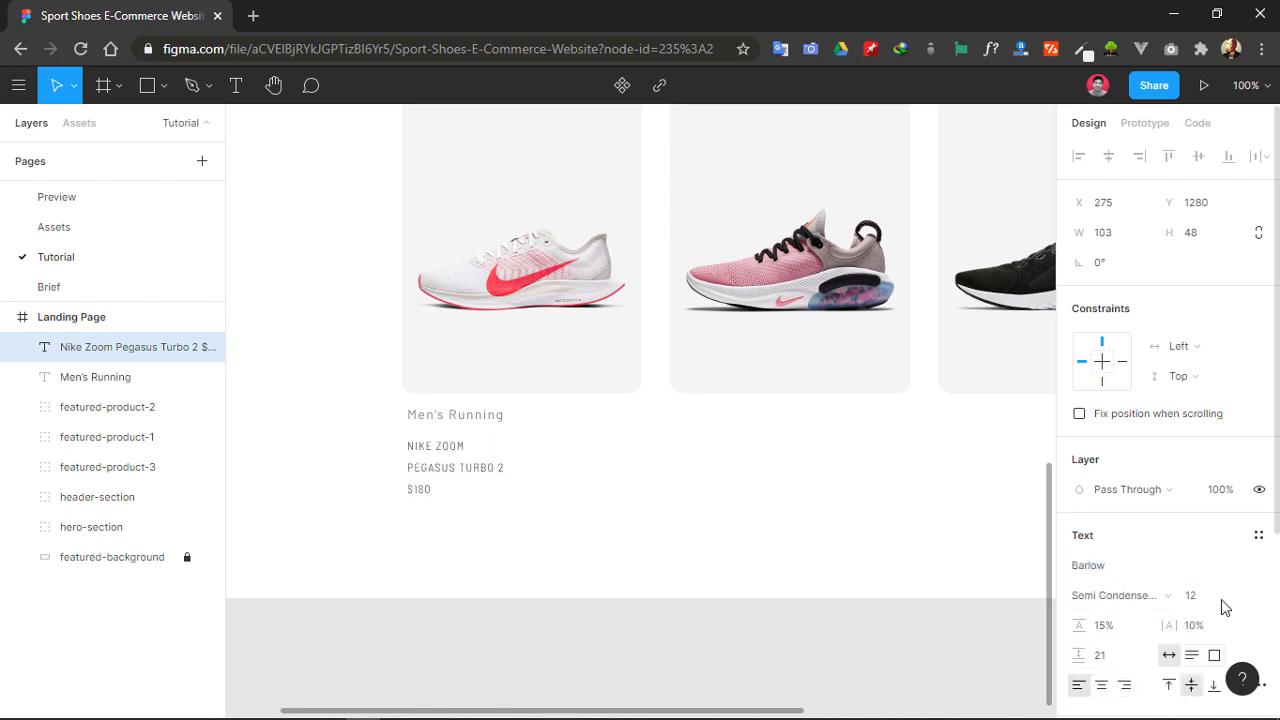
- Set the product text's font size to 18 and its font style to Condensed
left_click(1209, 601)
left_click(1209, 601)
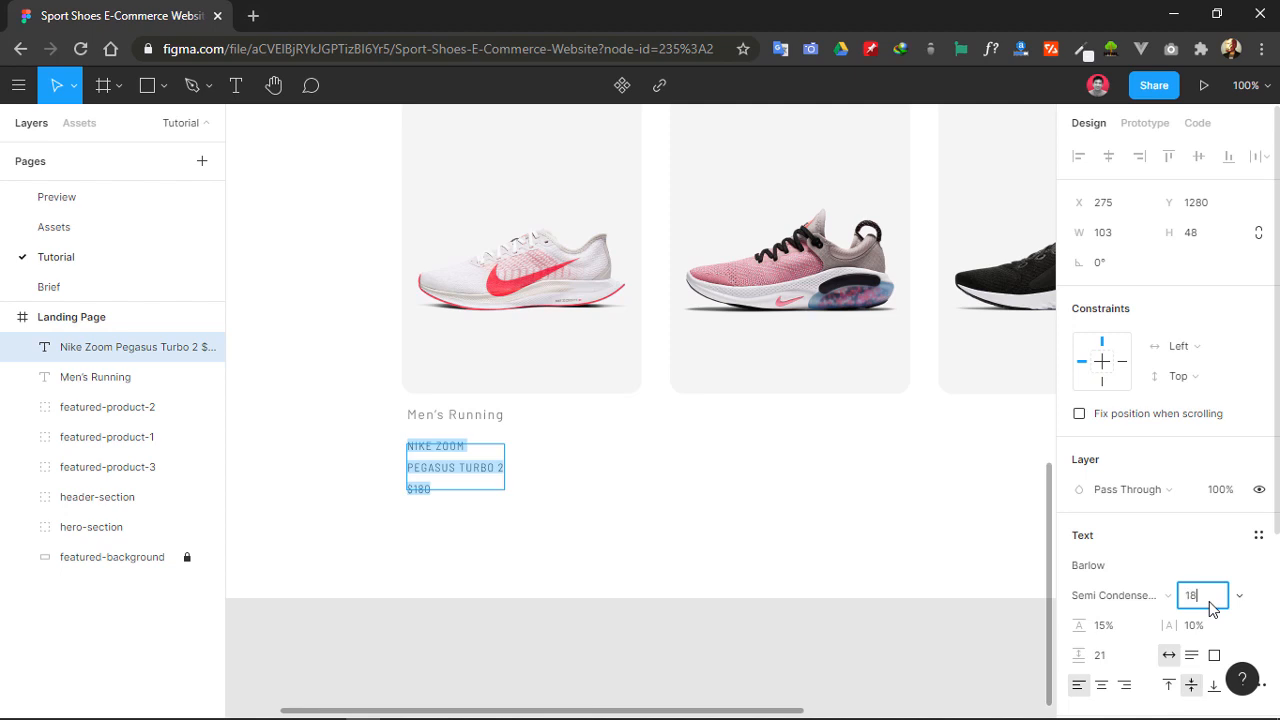
key("Return")
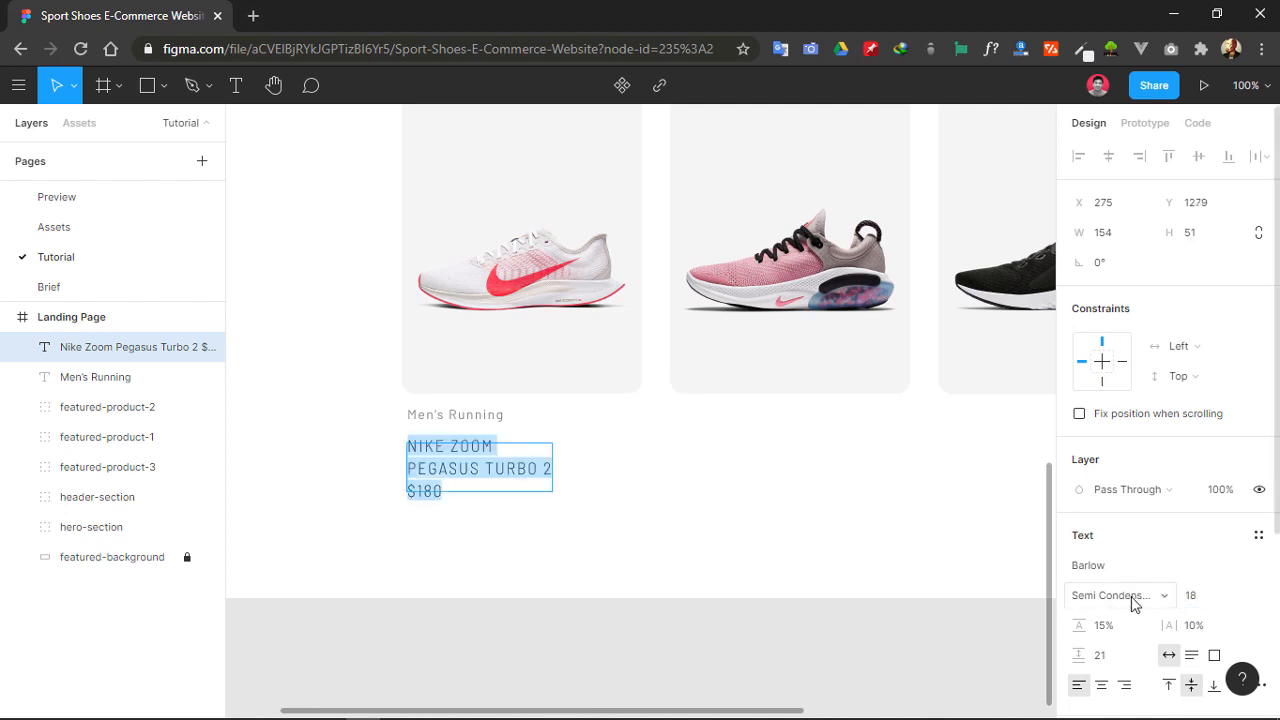
left_click(1135, 600)
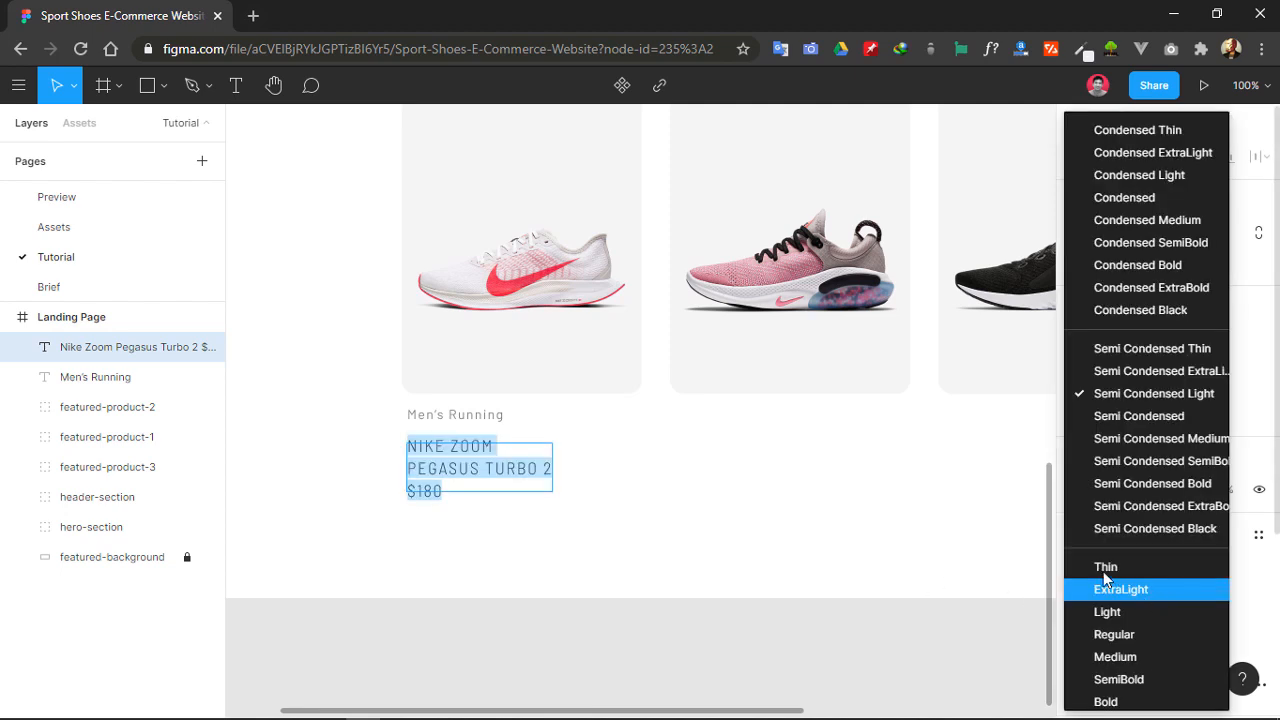
left_click(1173, 201)
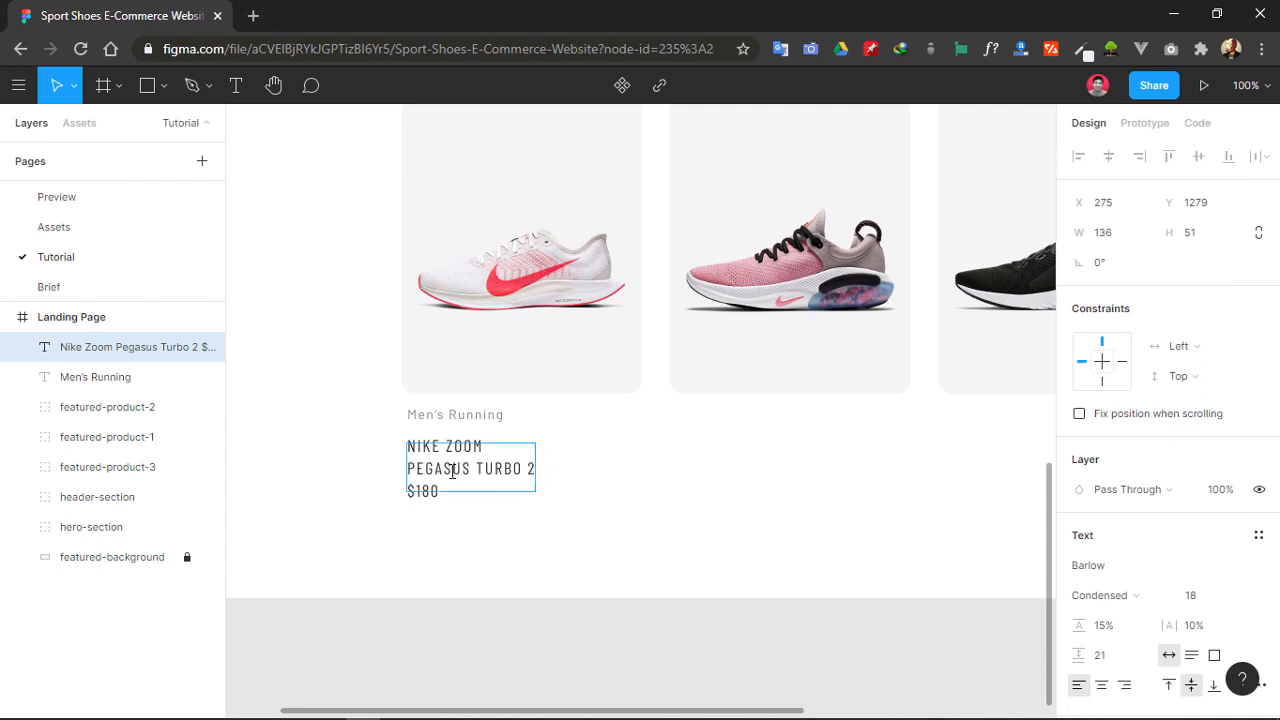
- Widen the product text box to about 245 and remove the line break before Pegasus to put the product name on one line
left_click(534, 488)
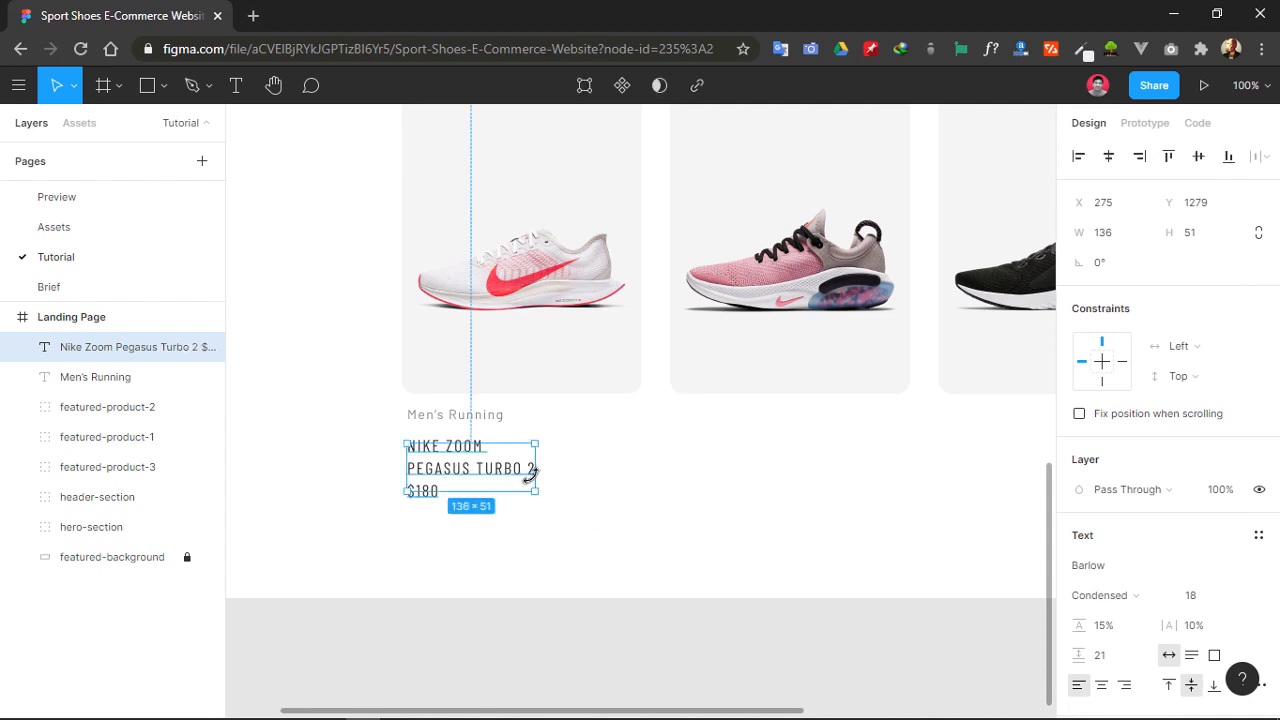
left_click_drag(537, 474, 637, 470)
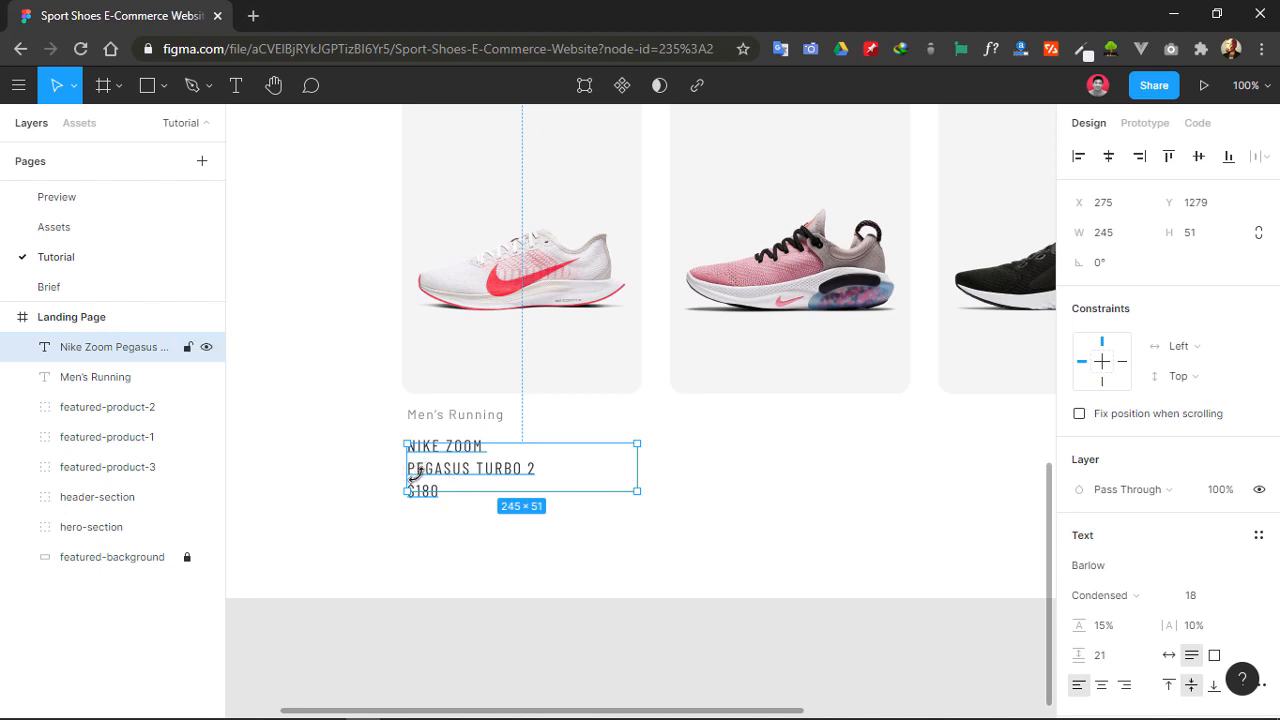
double_click(414, 470)
left_click(414, 470)
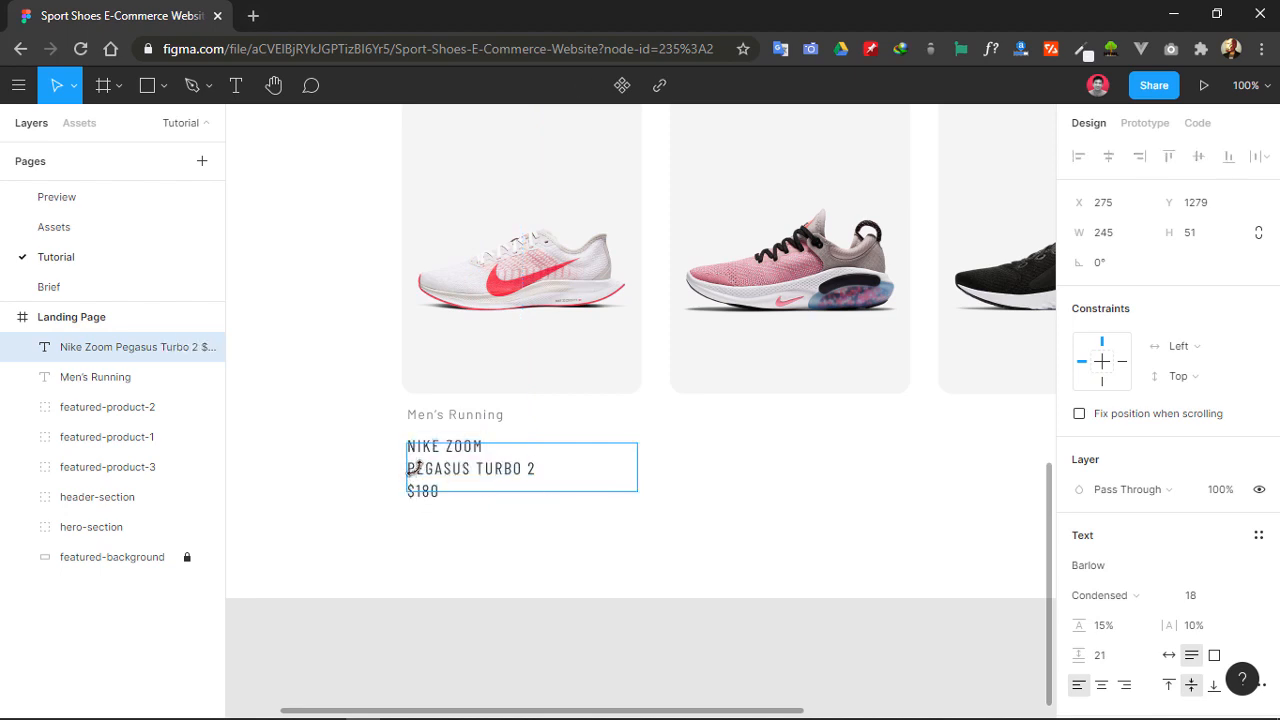
key("BackSpace")
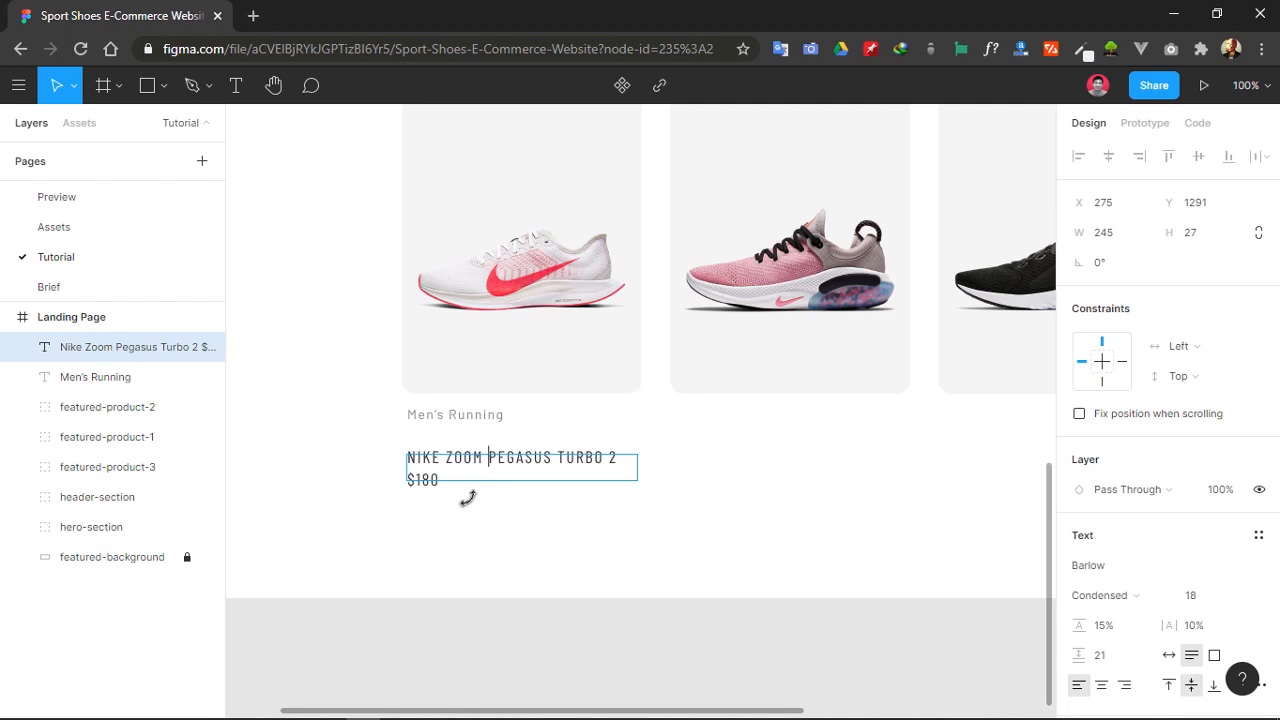
key("Escape")
- Increase the product text box's height to about 50 and set its paragraph spacing to 20
left_click_drag(494, 482, 490, 504)
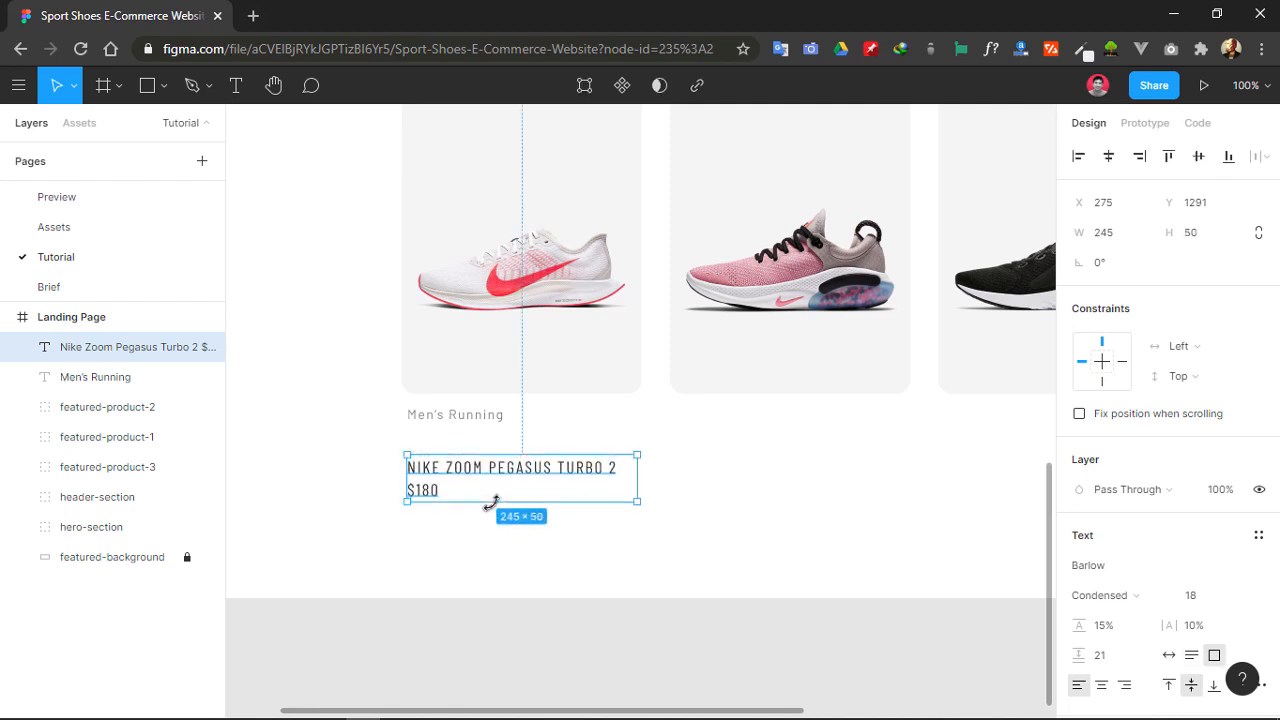
left_click(1100, 655)
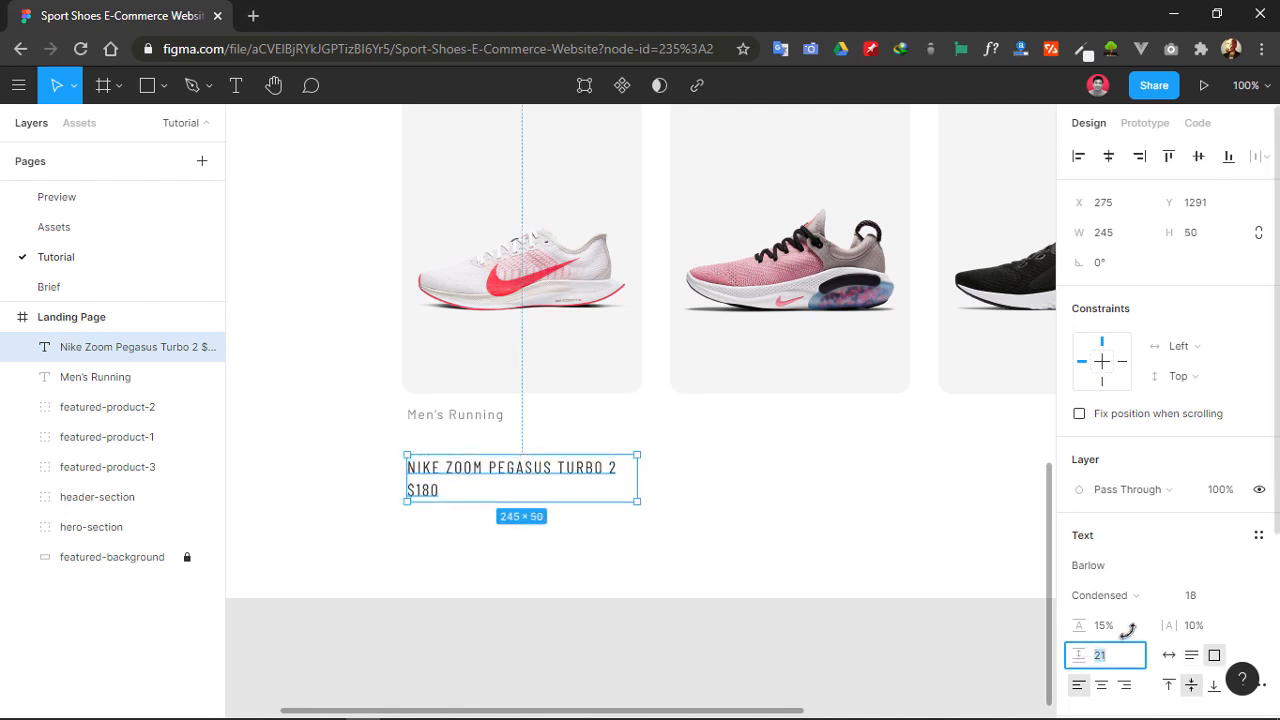
type("20")
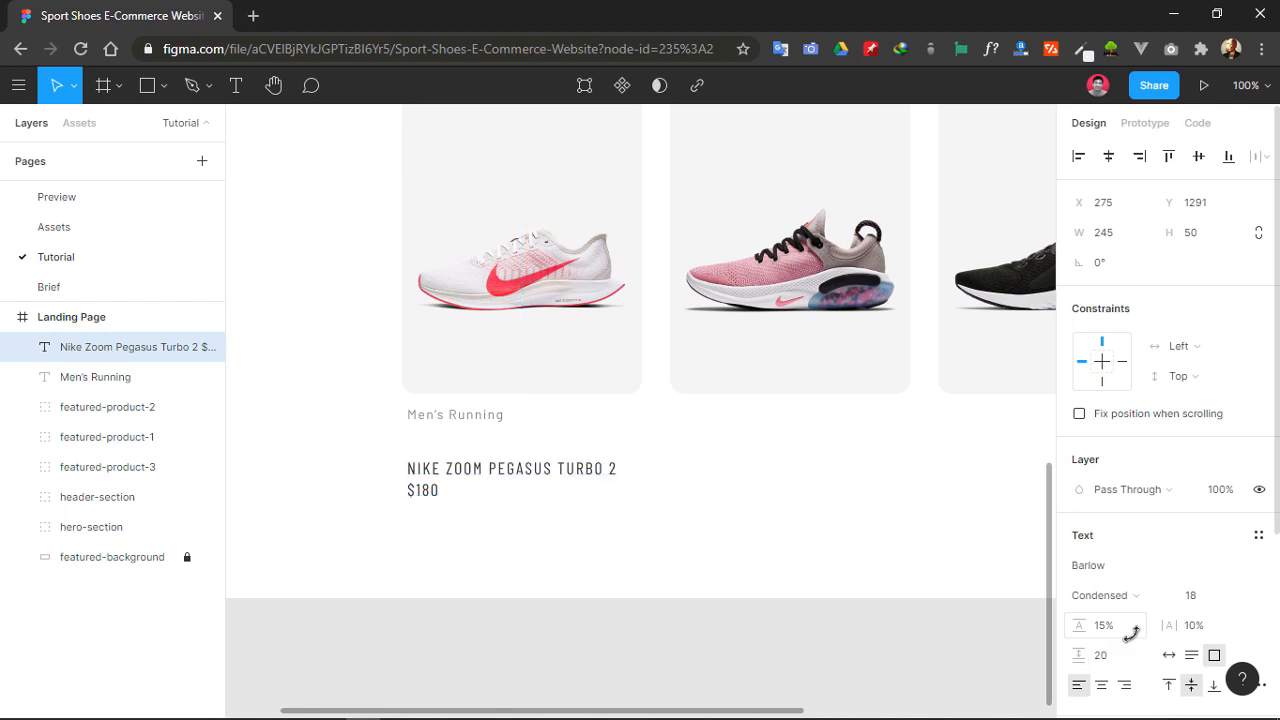
- Move the Nike Zoom Pegasus Turbo 2 $180 text up until it sits 30 below the Men's Running text
key("Return")
scroll(1150, 607, "down", 3)
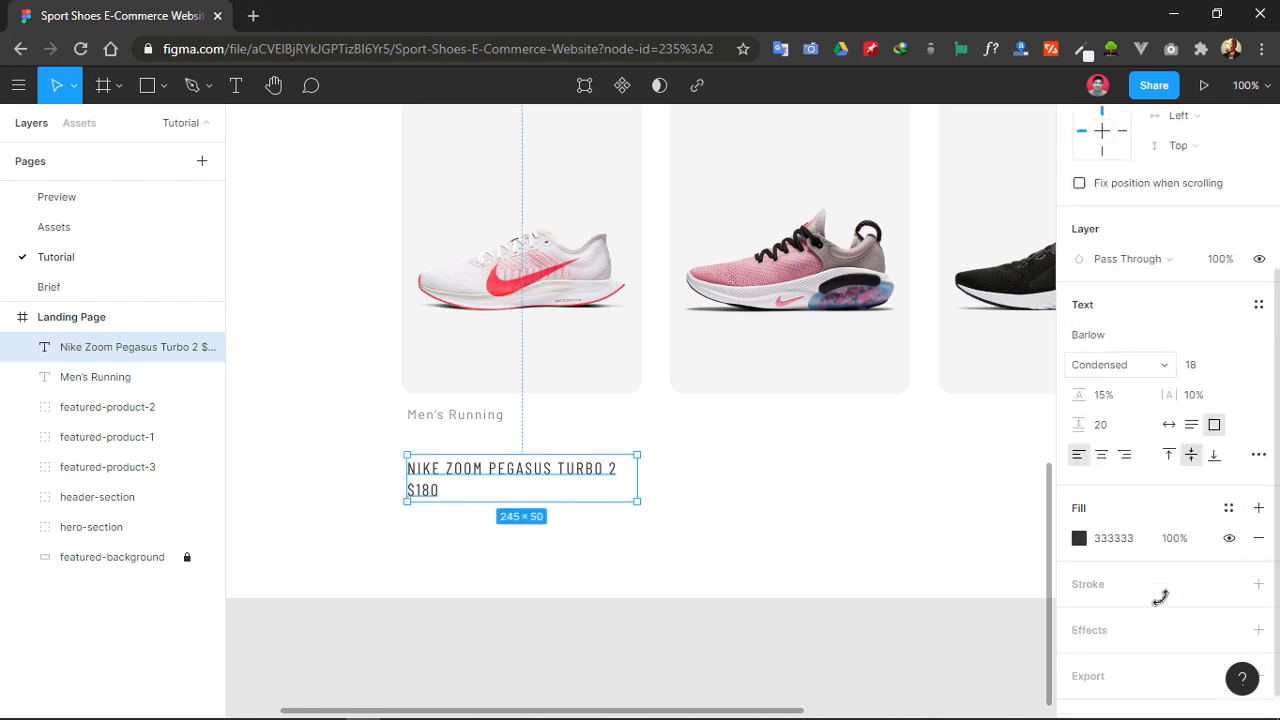
left_click(717, 522)
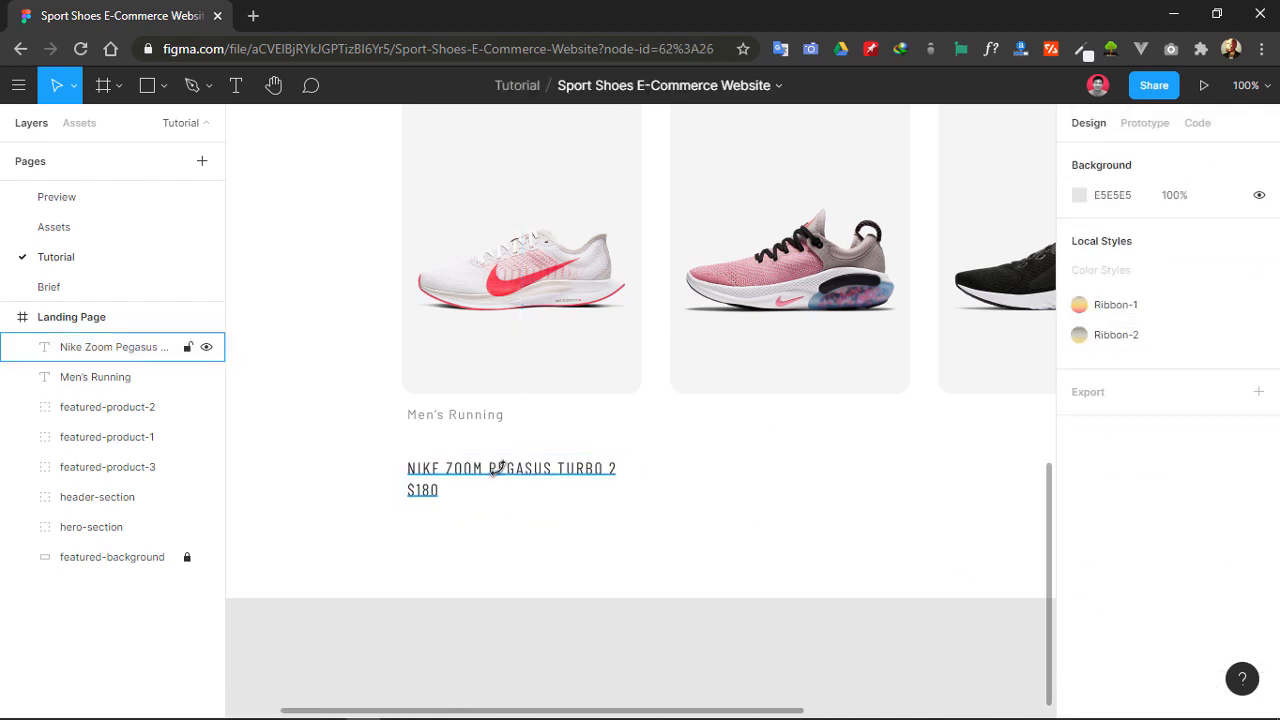
mouse_move(497, 462)
left_mouse_down()
mouse_move(497, 448)
mouse_move(495, 466)
left_mouse_up()
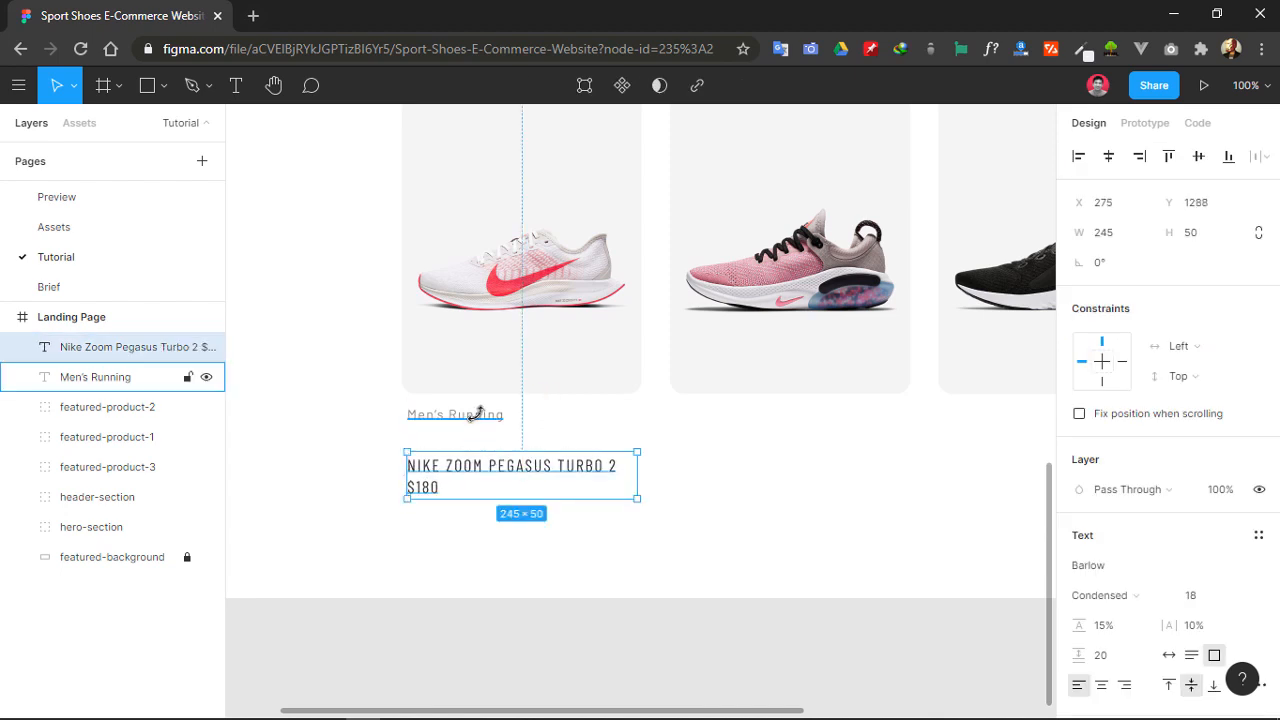
key("alt")
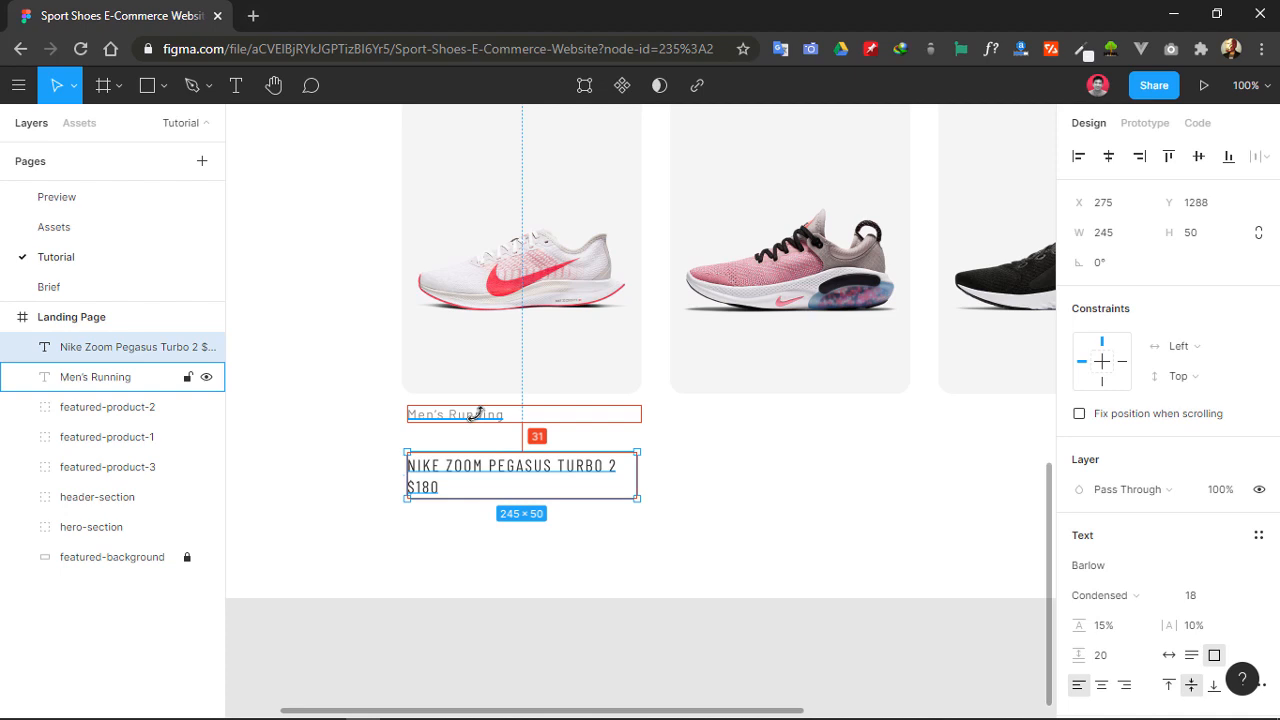
key("Up")
key("Down")
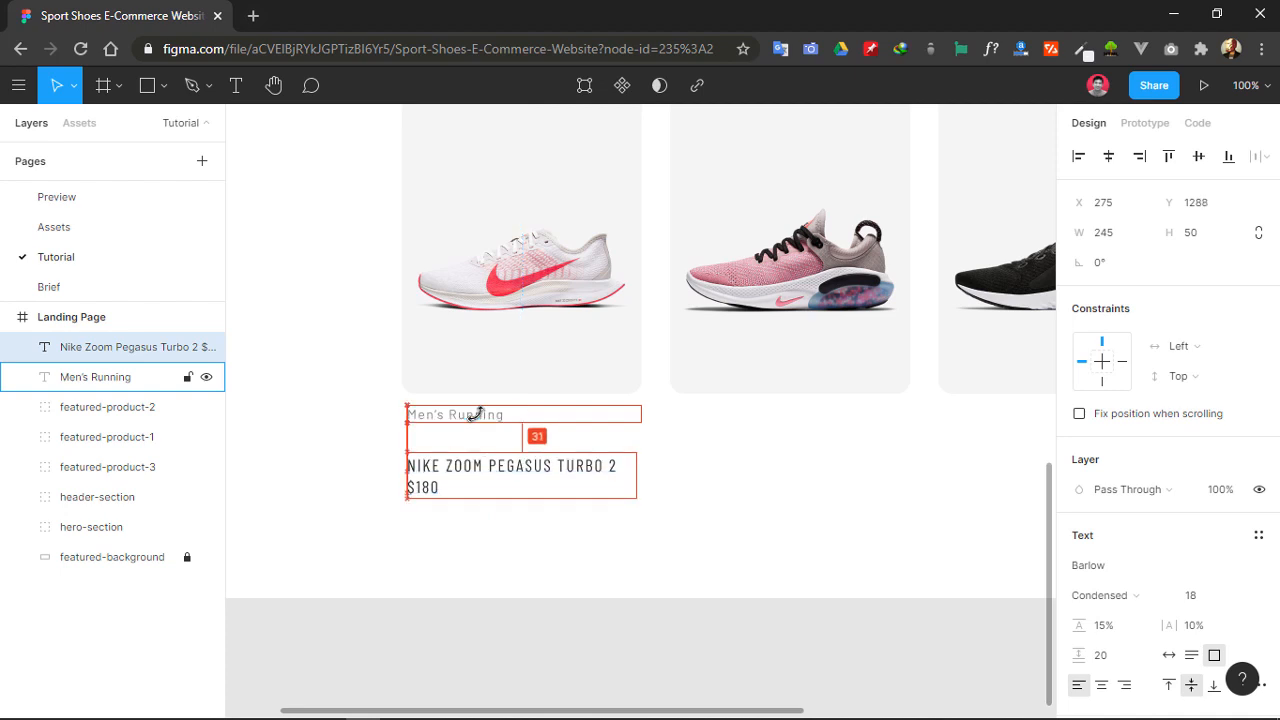
key("Up")
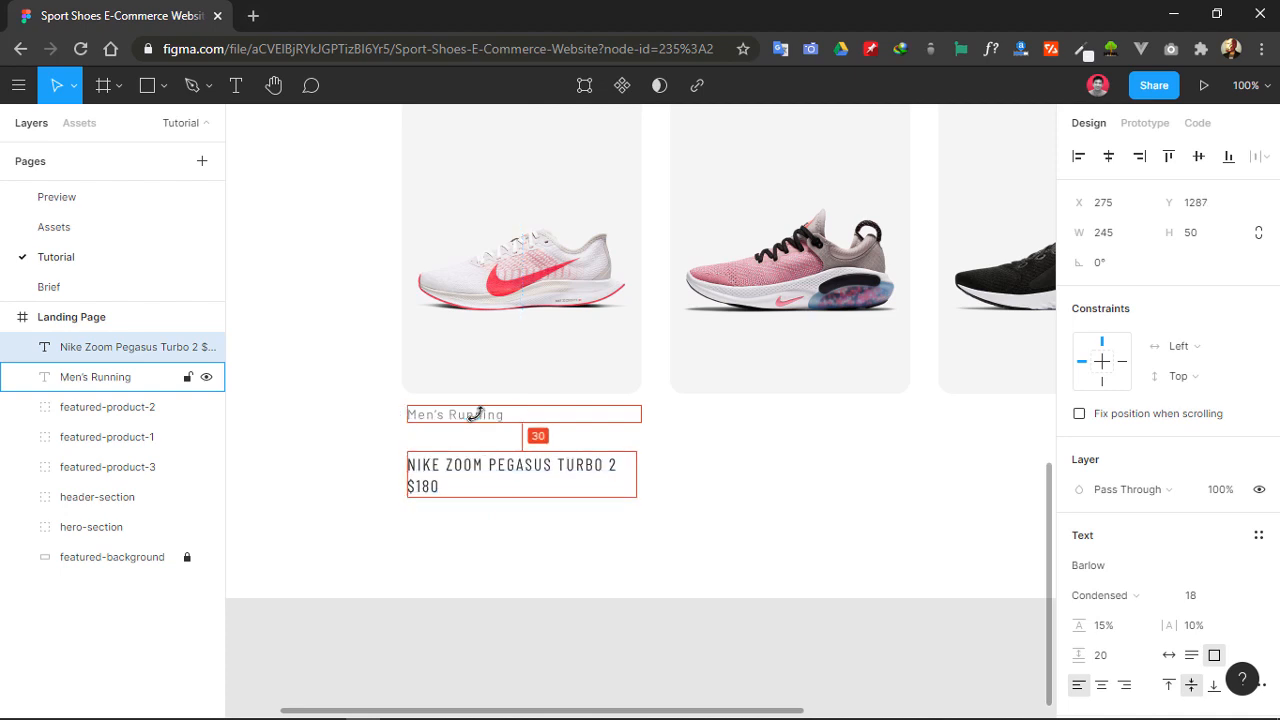
left_click(474, 529)
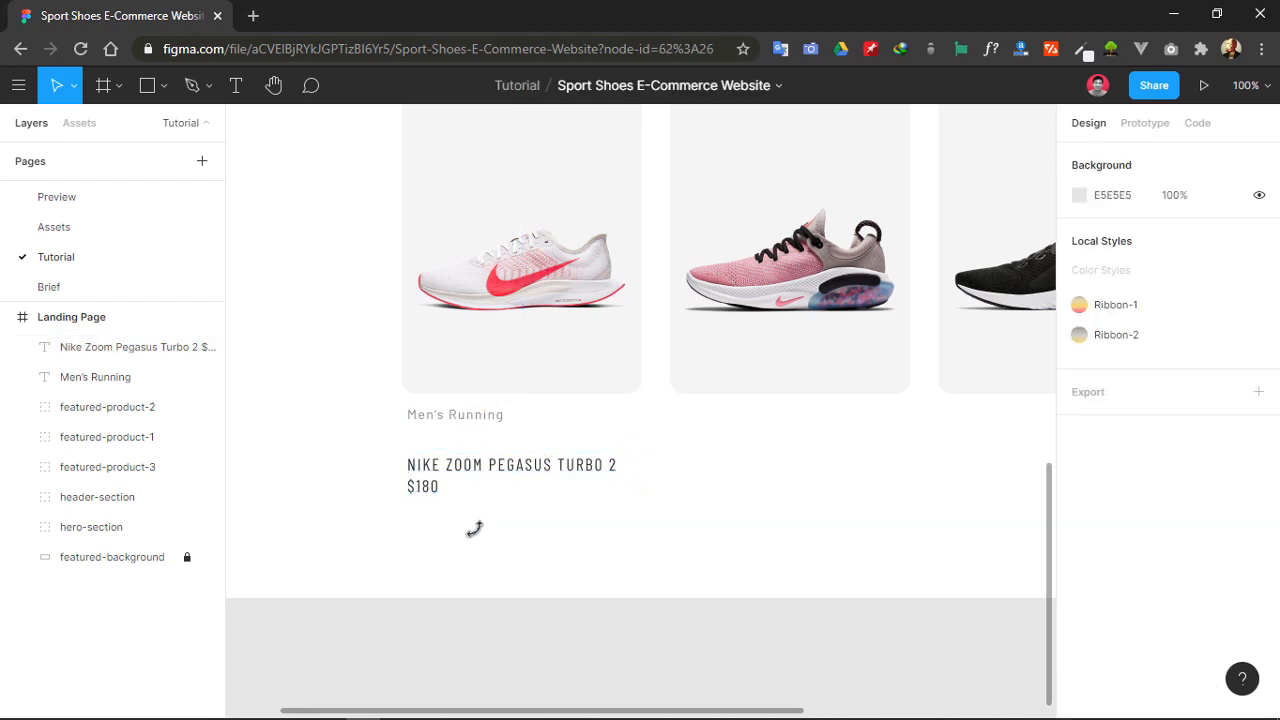
- Move the Men's Running and product texts down together so they sit 15 below the first shoe card
left_click(463, 416)
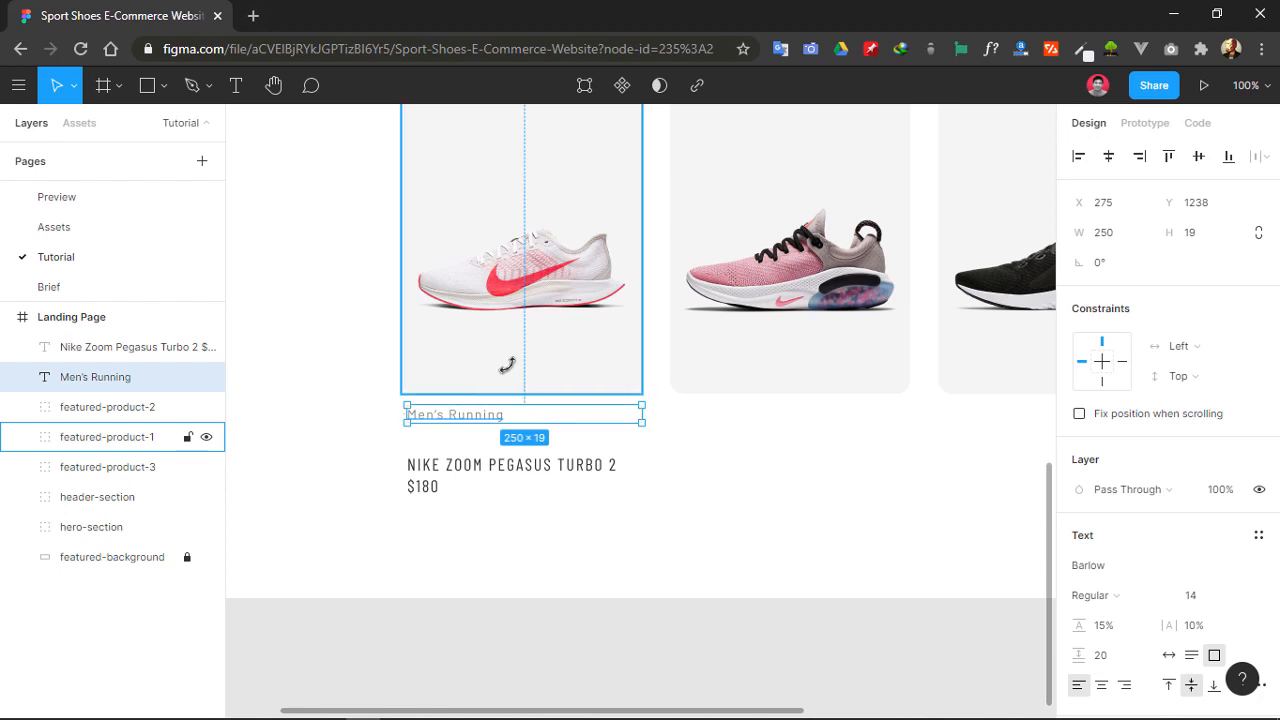
left_click(431, 466)
left_click(449, 414, "shift")
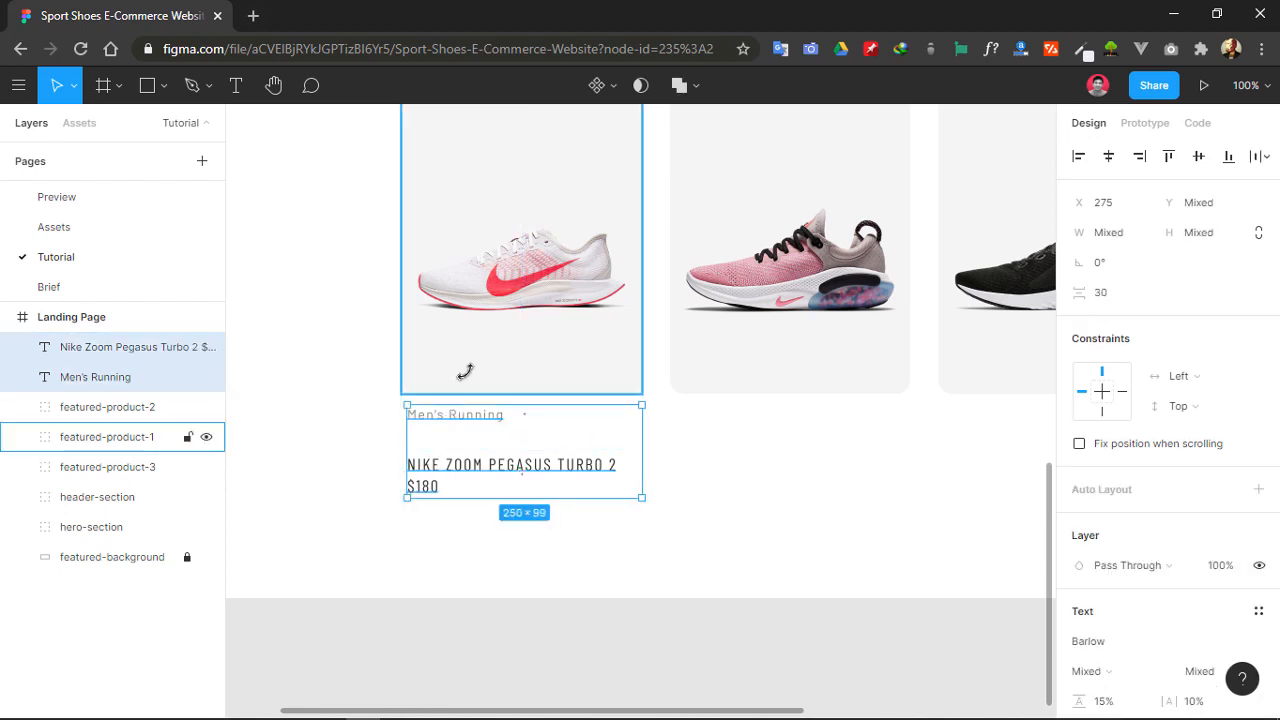
key("alt")
key("Down")
key("Down")
key("Down")
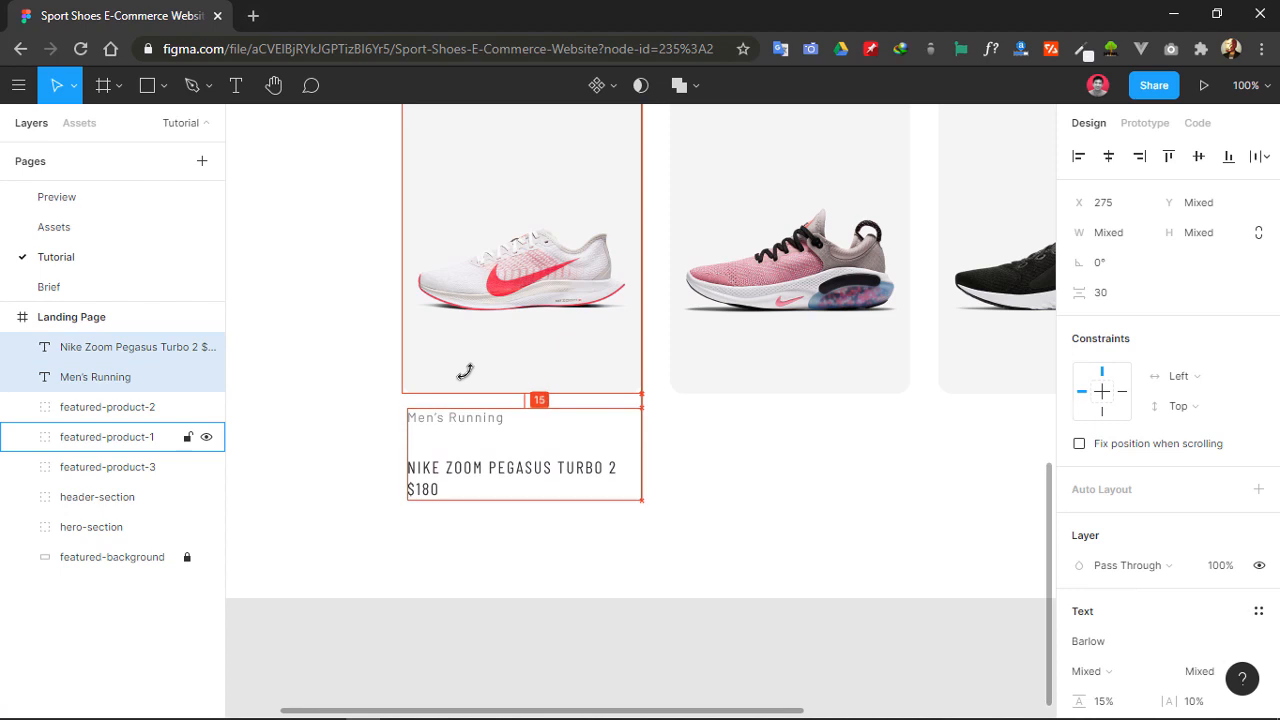
left_click(497, 543)
- Reduce the product text box's height to about 36
left_click(476, 467)
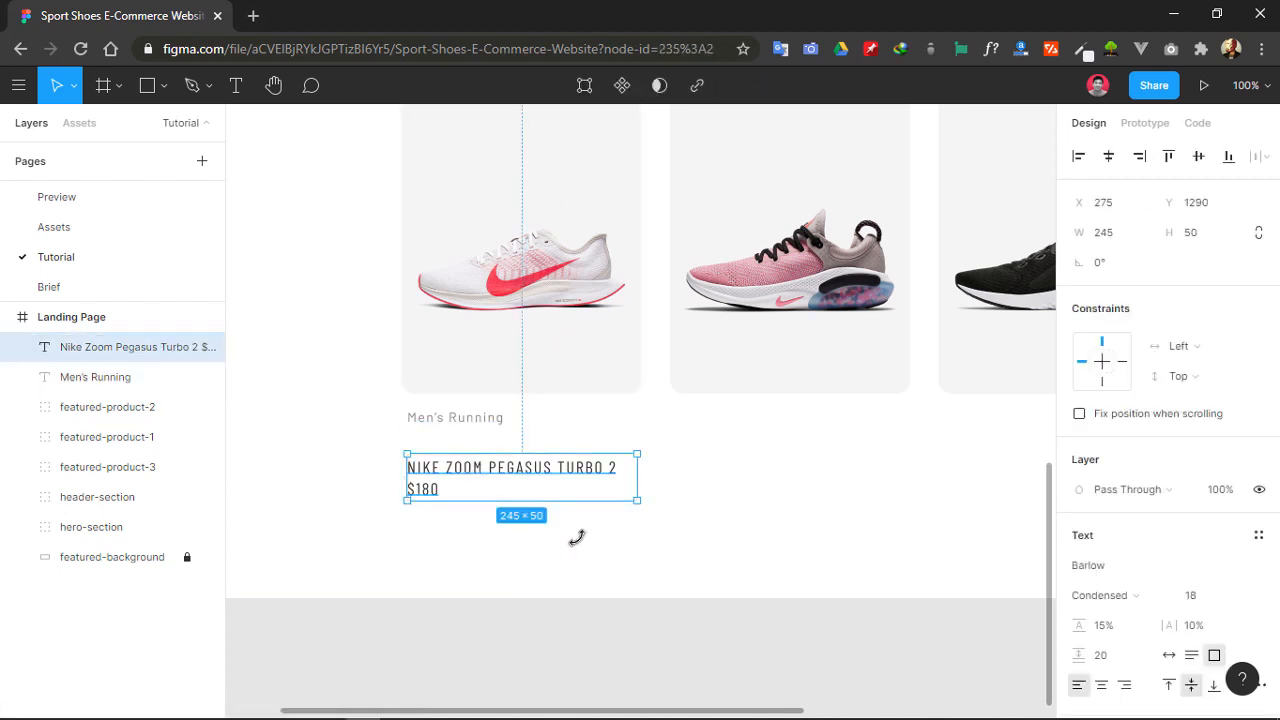
left_click(579, 536)
left_click(506, 468)
left_click(494, 417)
left_click(575, 521)
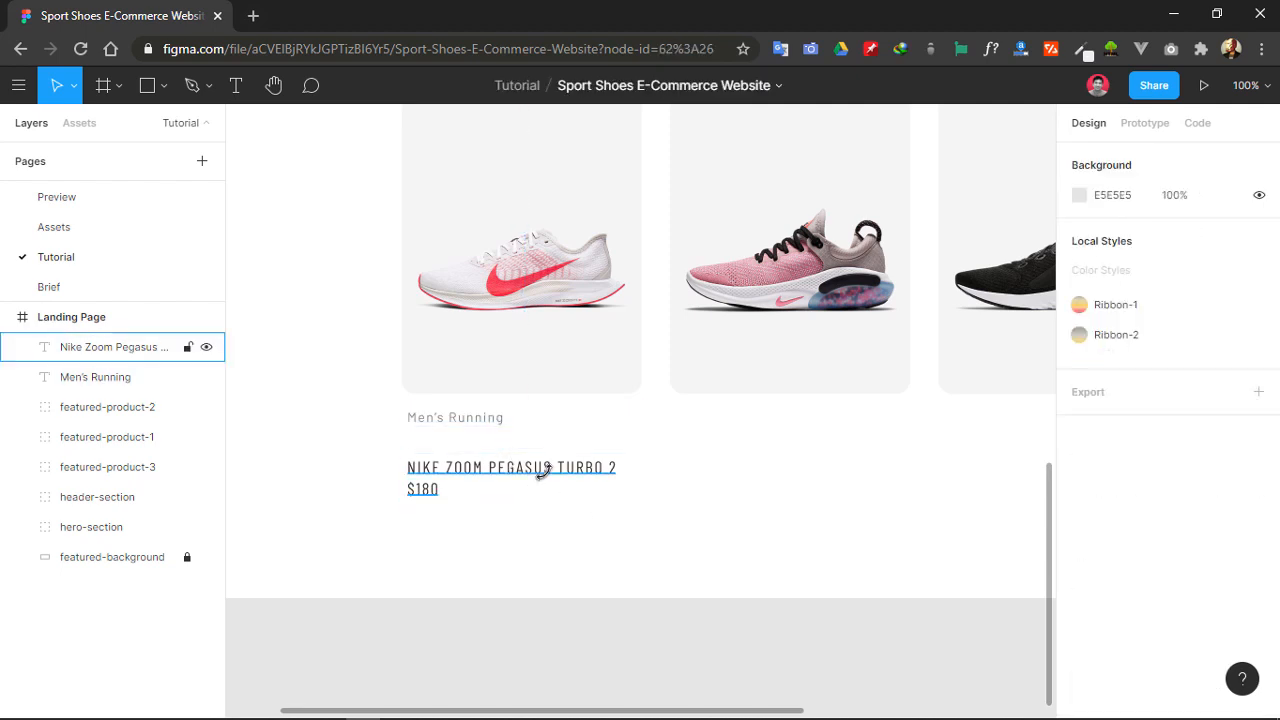
left_click(543, 471)
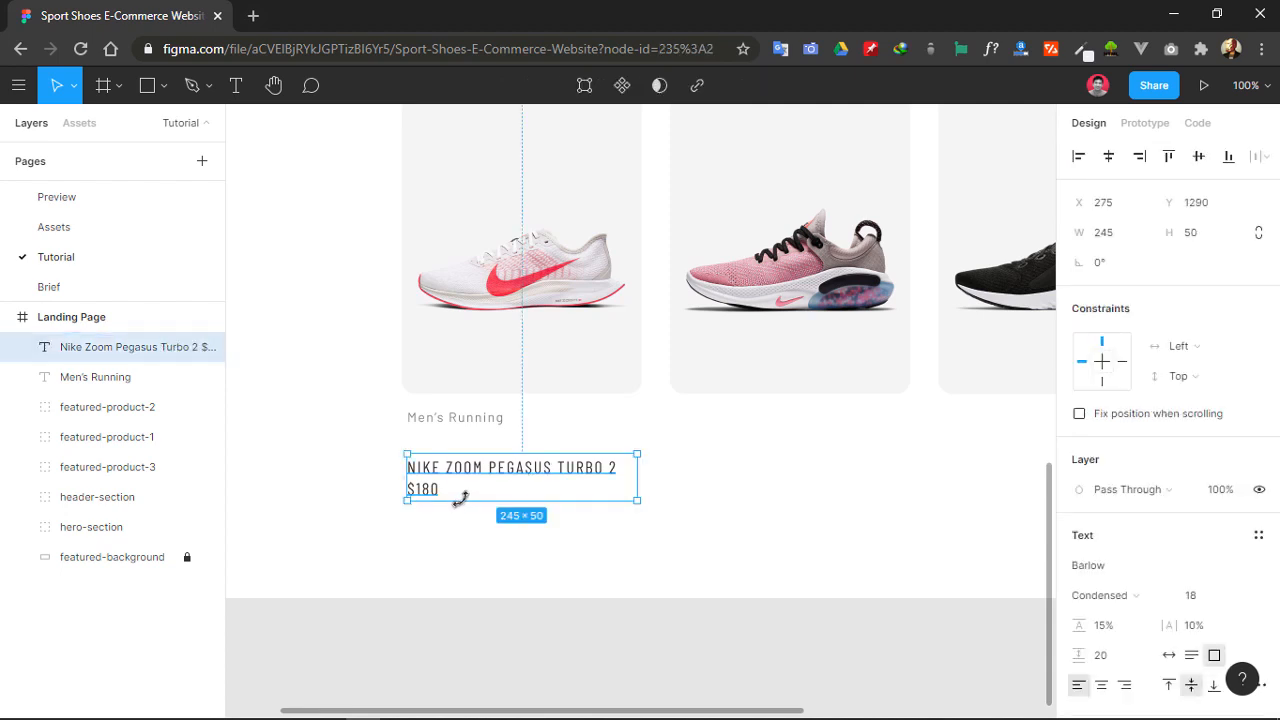
left_click_drag(460, 498, 470, 488)
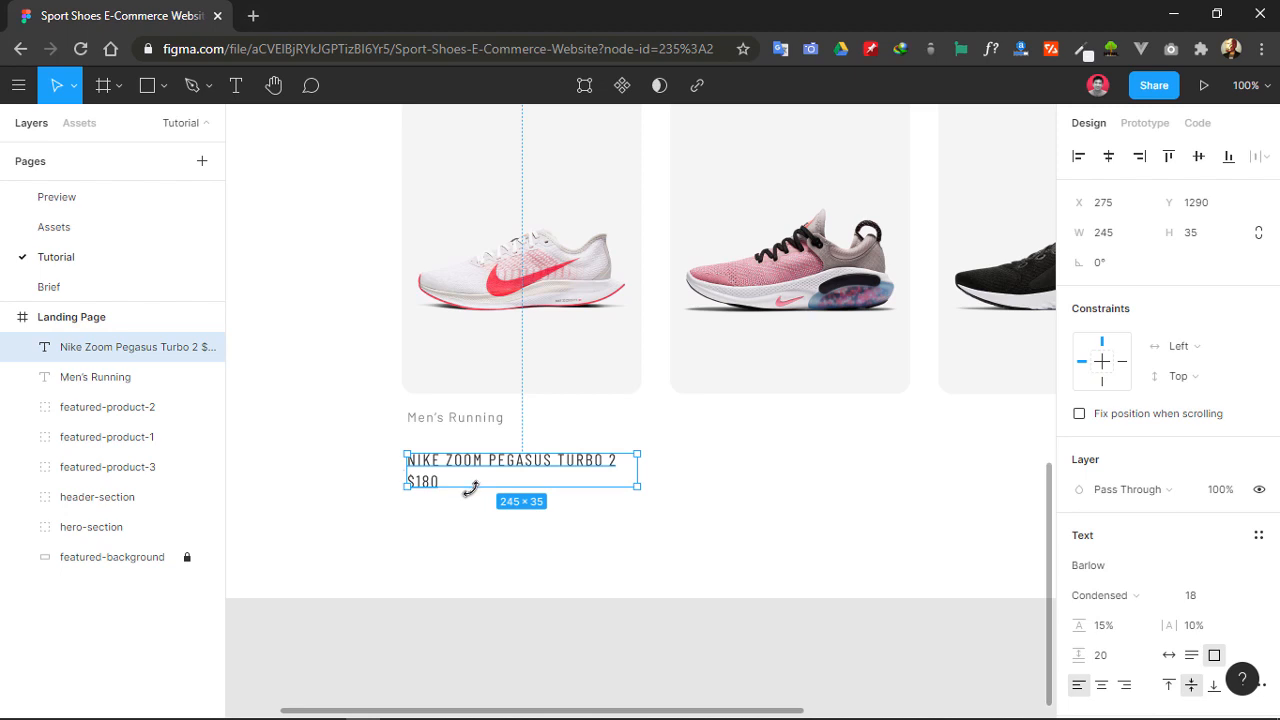
left_click_drag(470, 488, 470, 489)
left_click(469, 525)
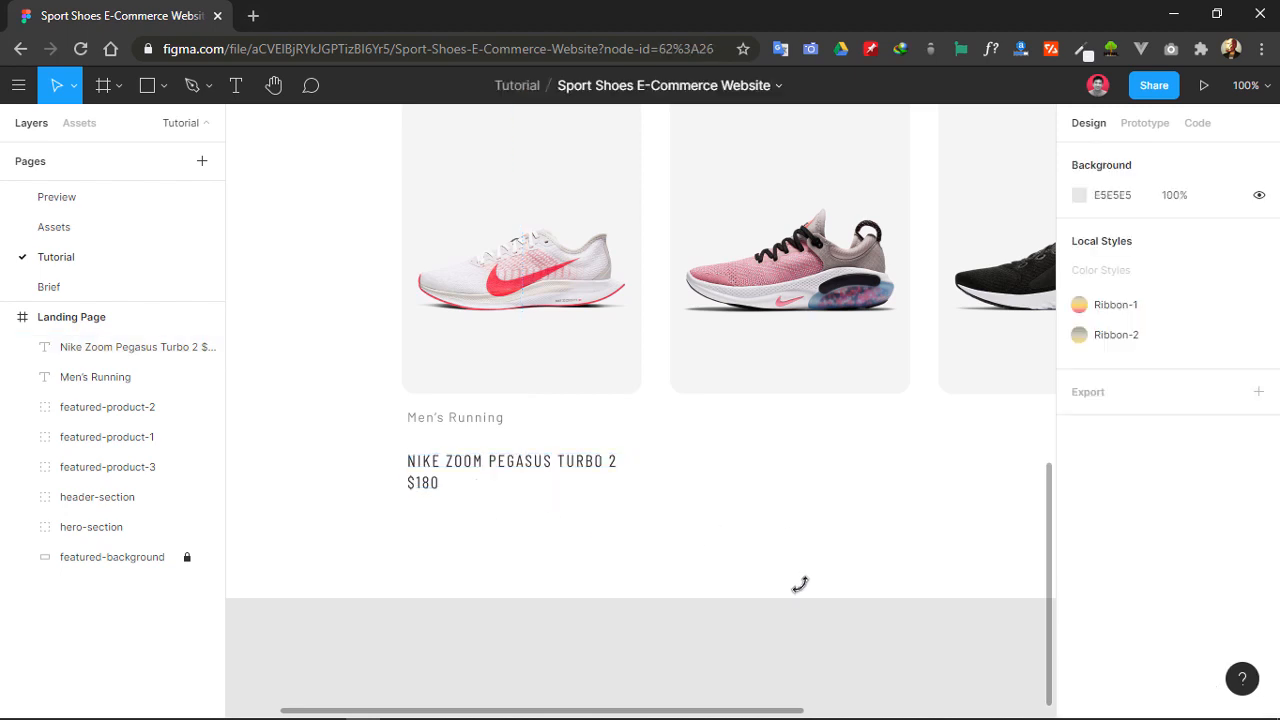
- Group the Men's Running and product texts and rename the group featured-product-caption-1
left_click_drag(540, 580, 593, 667)
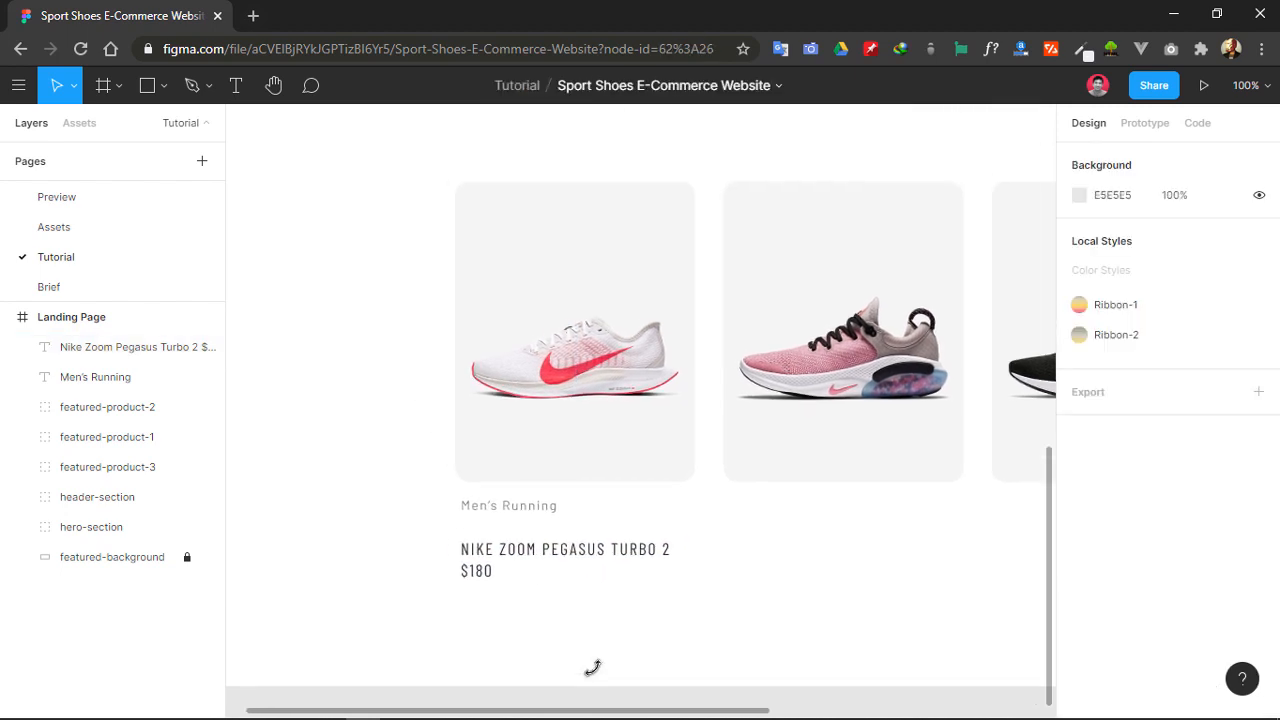
left_click(523, 547)
left_click(509, 506, "shift")
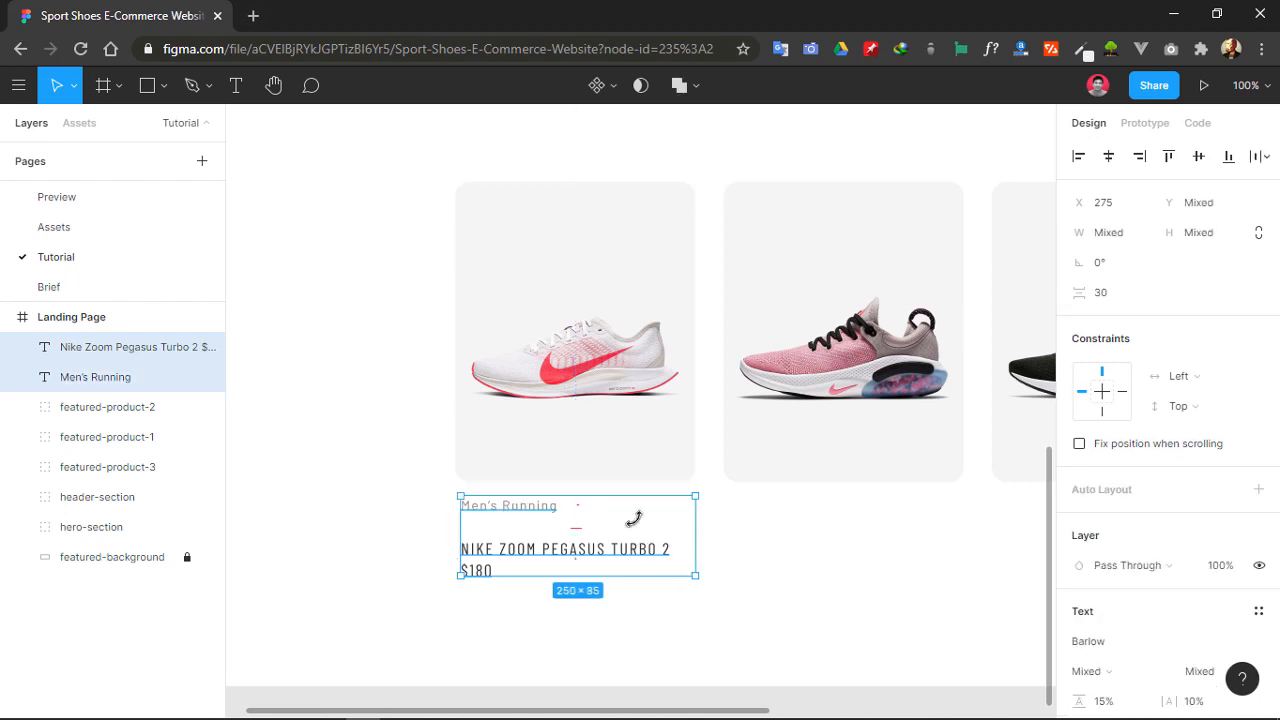
key("ctrl+g")
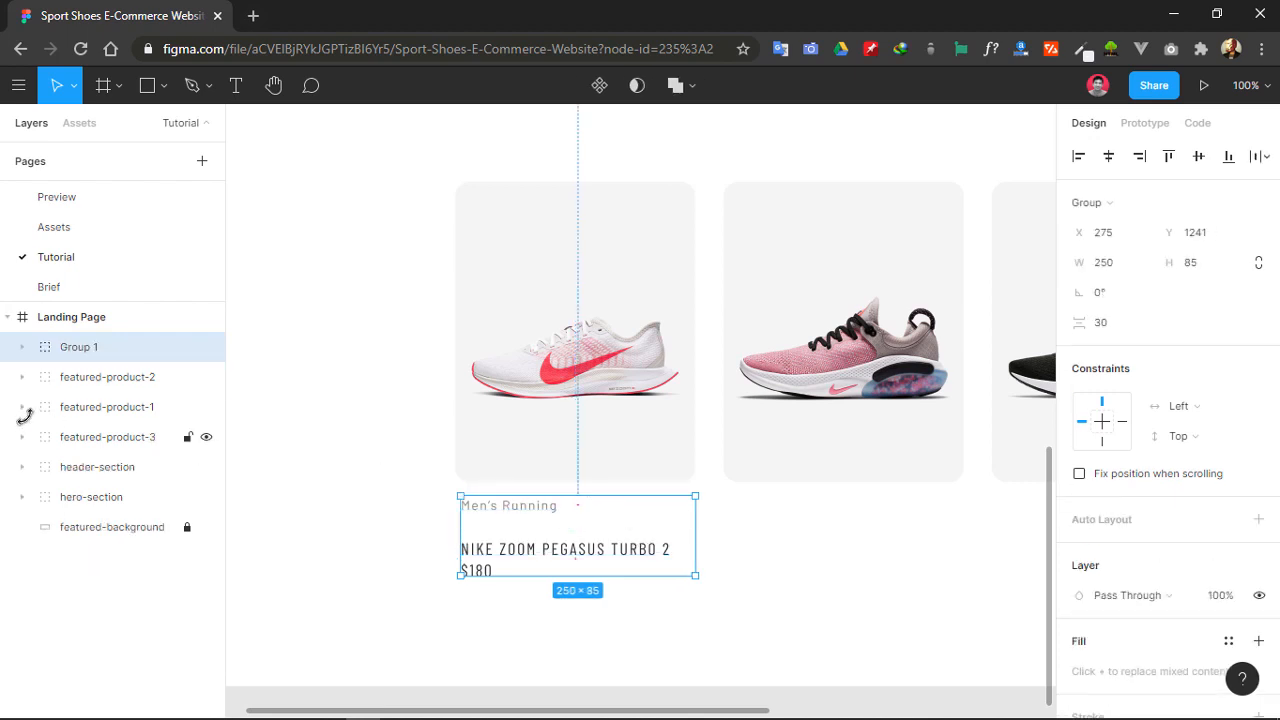
double_click(78, 347)
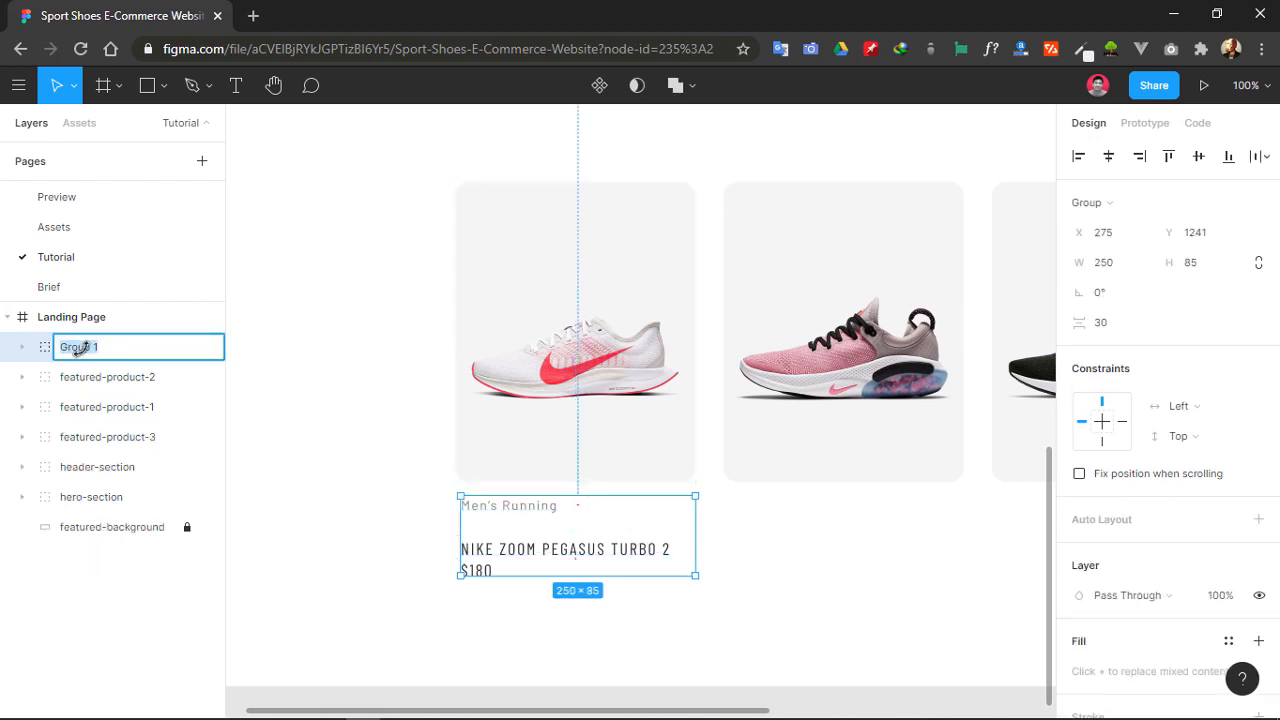
type("featured-product-caption-")
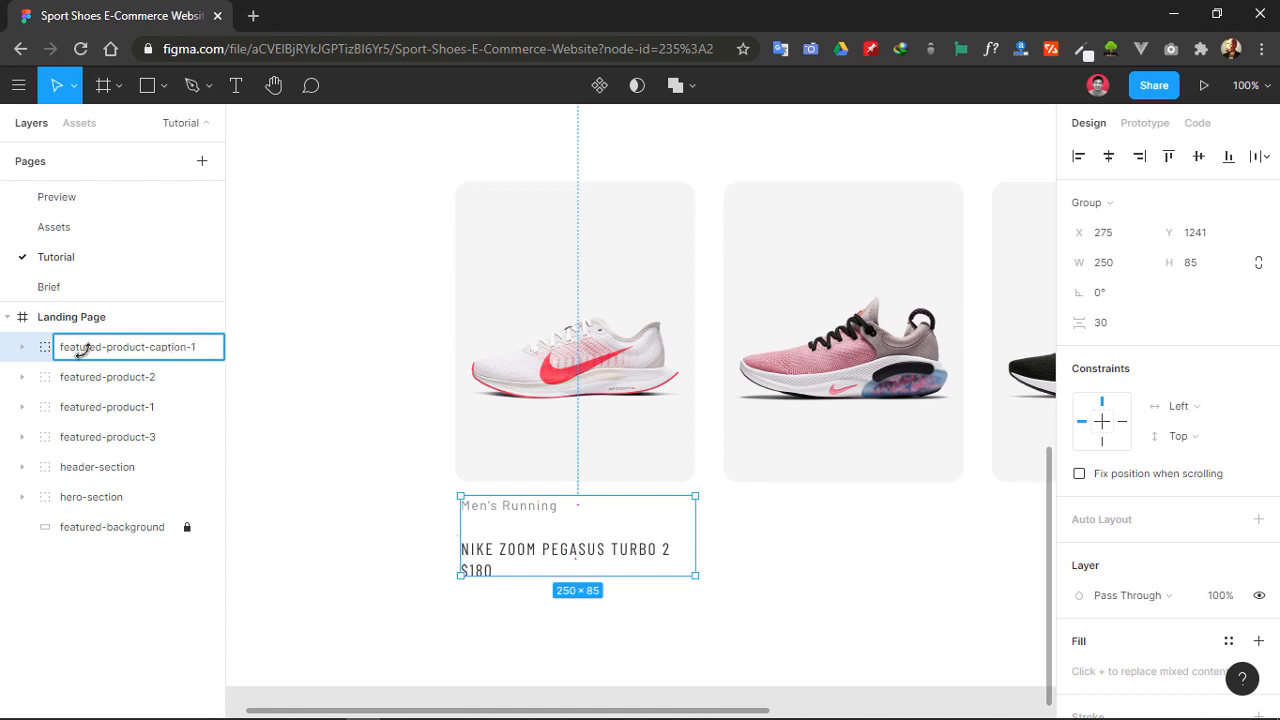
left_click(340, 405)
- Duplicate the caption group twice and place the copies beneath the second and third shoe cards
left_click(500, 555)
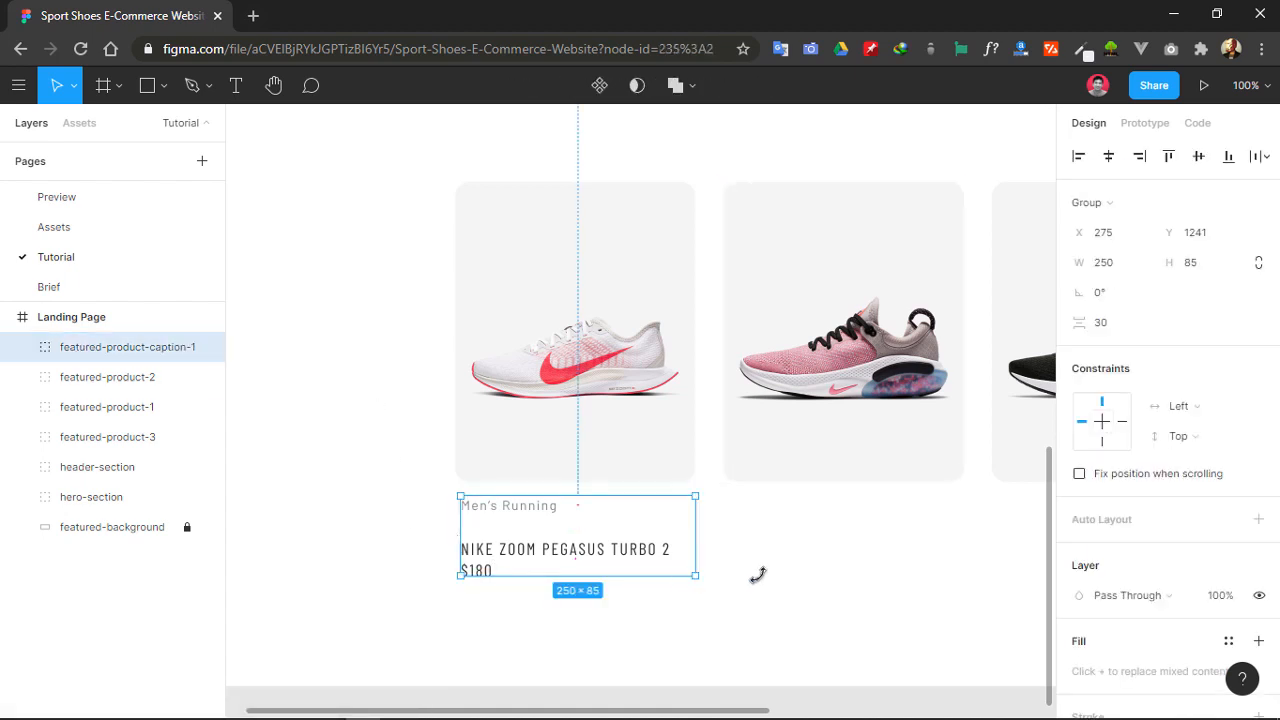
left_click_drag(758, 575, 600, 471)
key("ctrl+v")
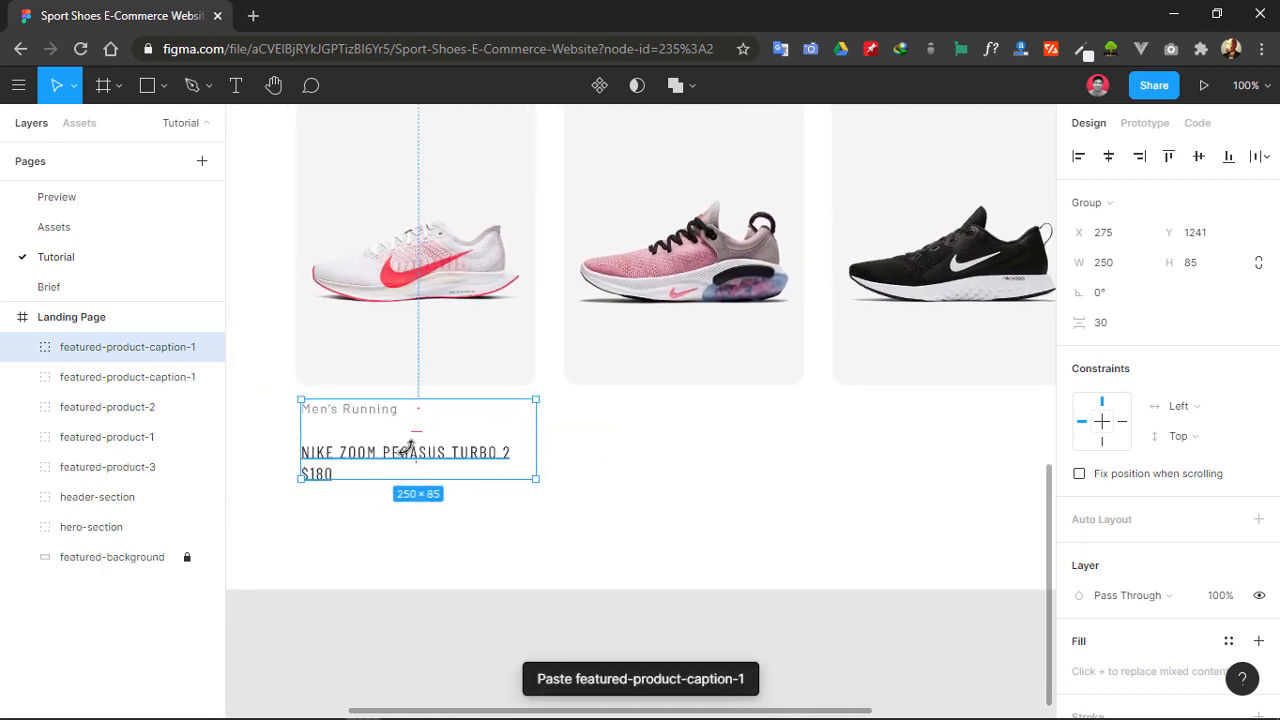
left_click_drag(410, 448, 675, 454)
key("ctrl+v")
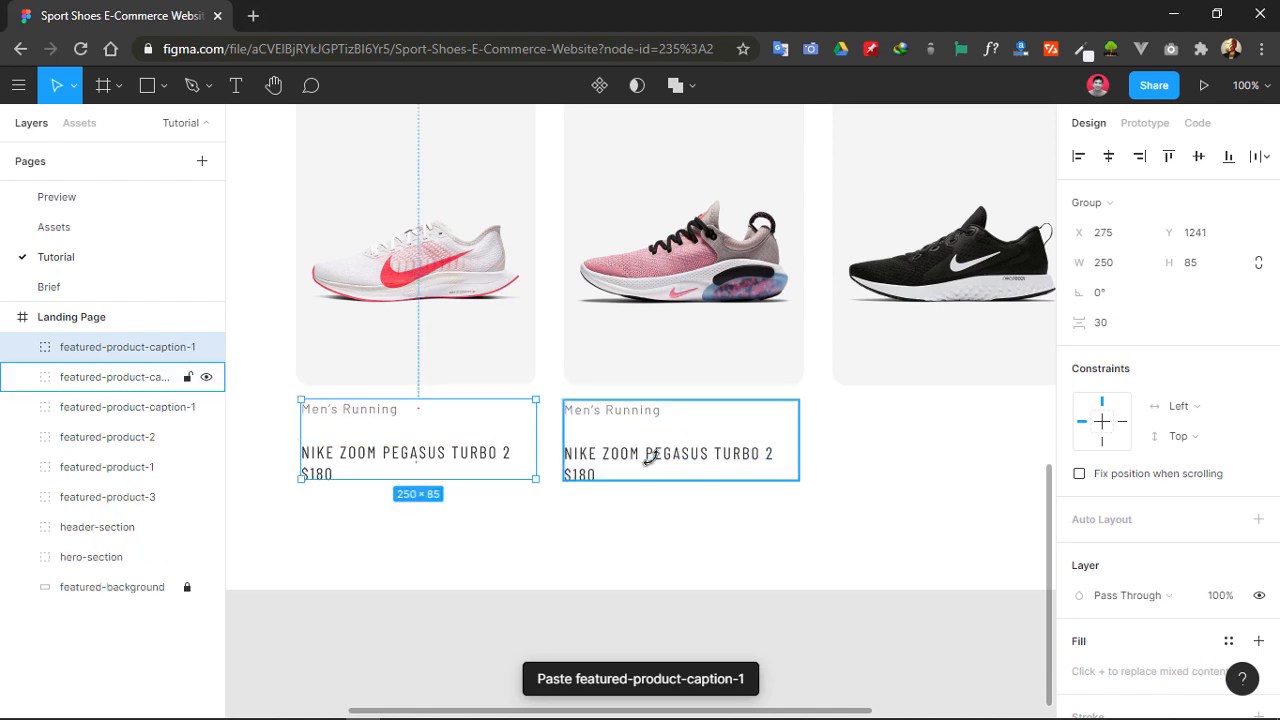
left_click_drag(456, 449, 972, 456)
left_click(823, 540)
left_click_drag(821, 541, 788, 547)
- Change the category text in the second shoe's caption to Women's Running
double_click(533, 416)
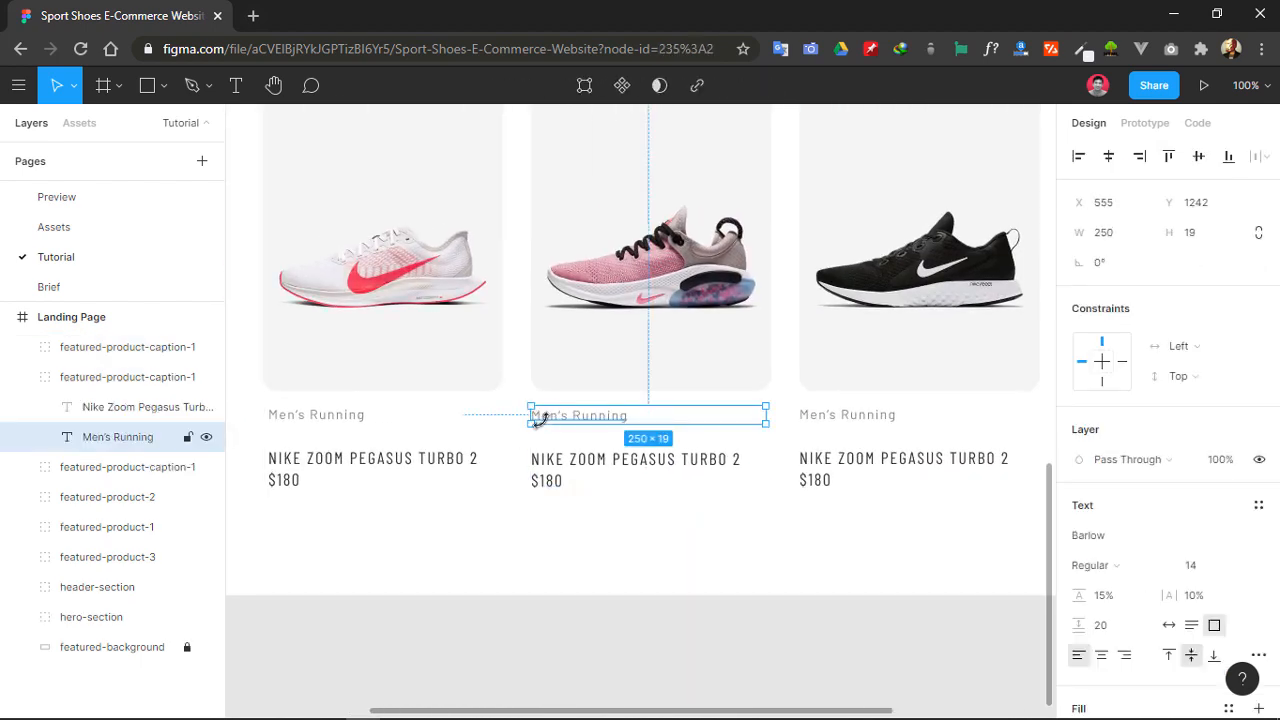
double_click(536, 417)
left_click(537, 418)
key("BackSpace")
type("W")
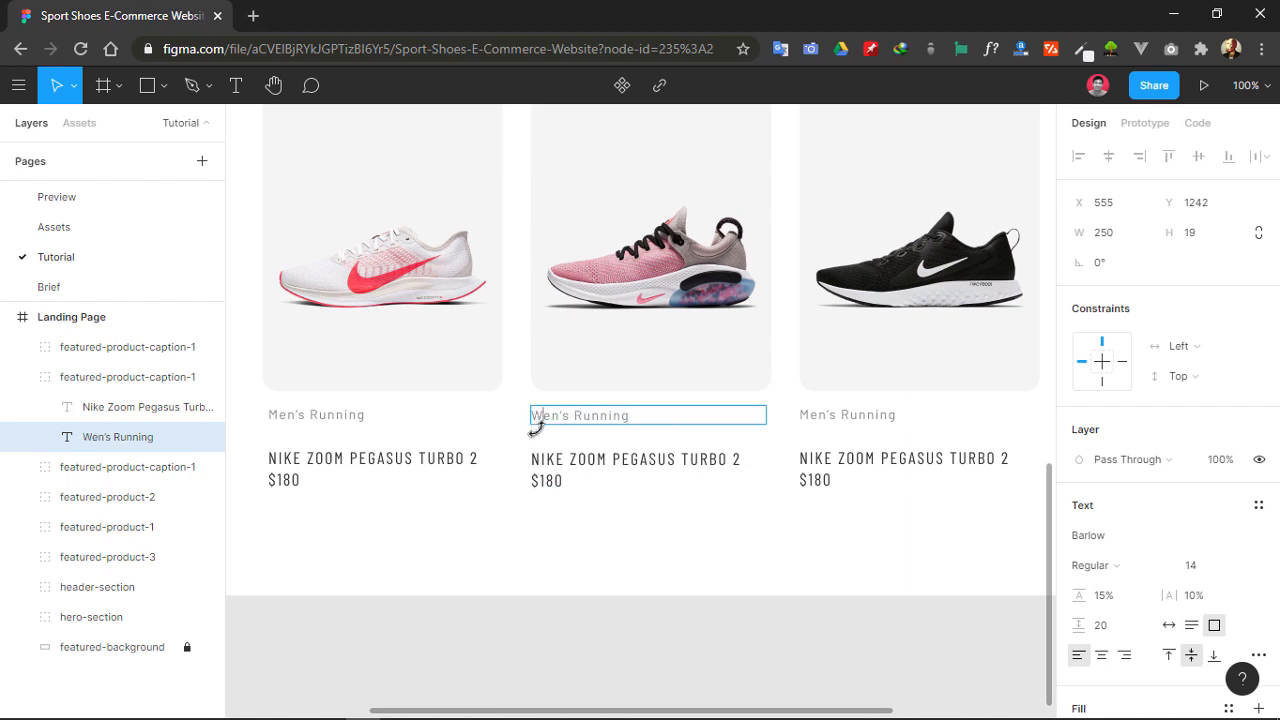
type("om")
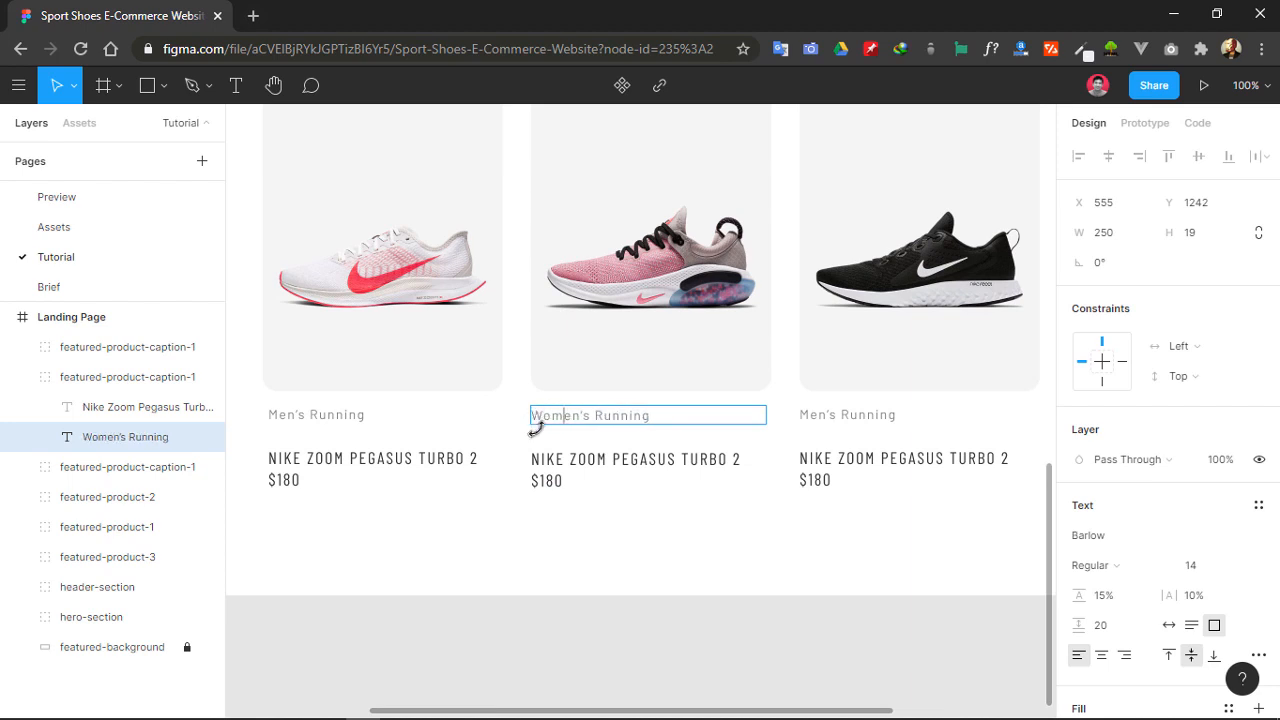
key("Escape")
left_click(569, 530)
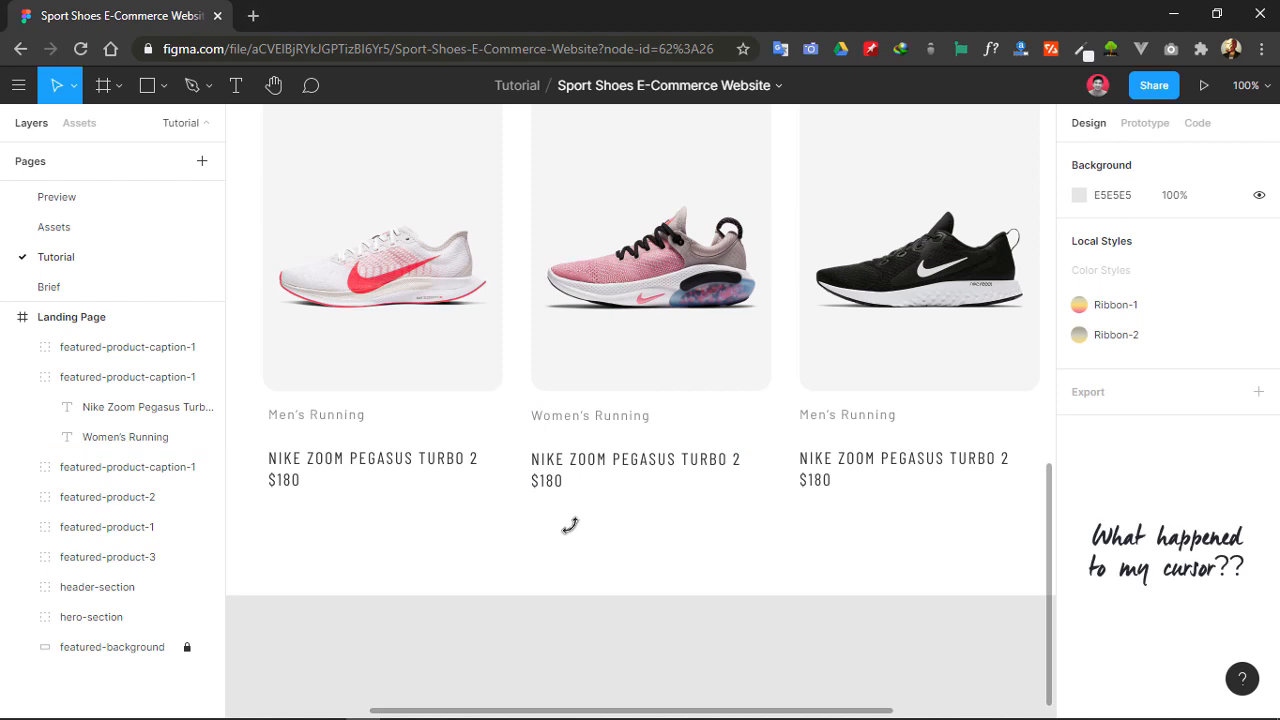
- Change the product name in the second shoe's caption to Nike JOYRIDE RUN FLYKNIT, keeping the price line
double_click(566, 458)
double_click(568, 459)
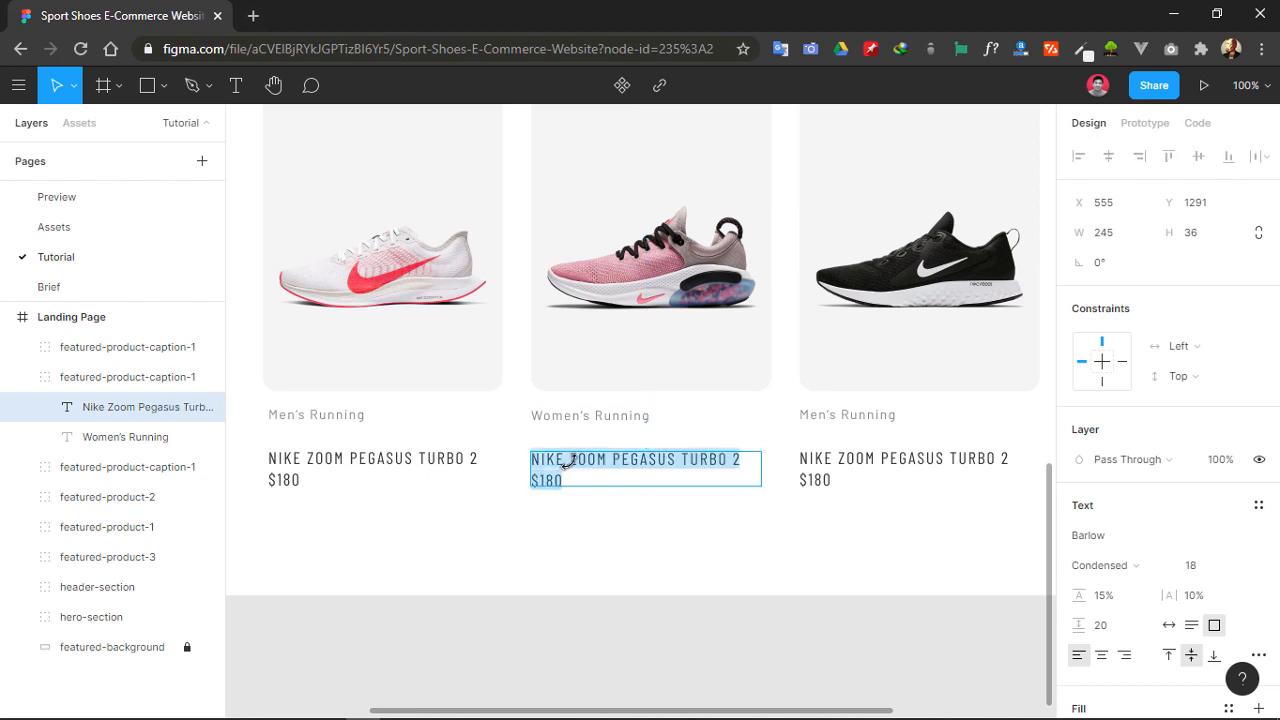
left_click_drag(569, 459, 752, 459)
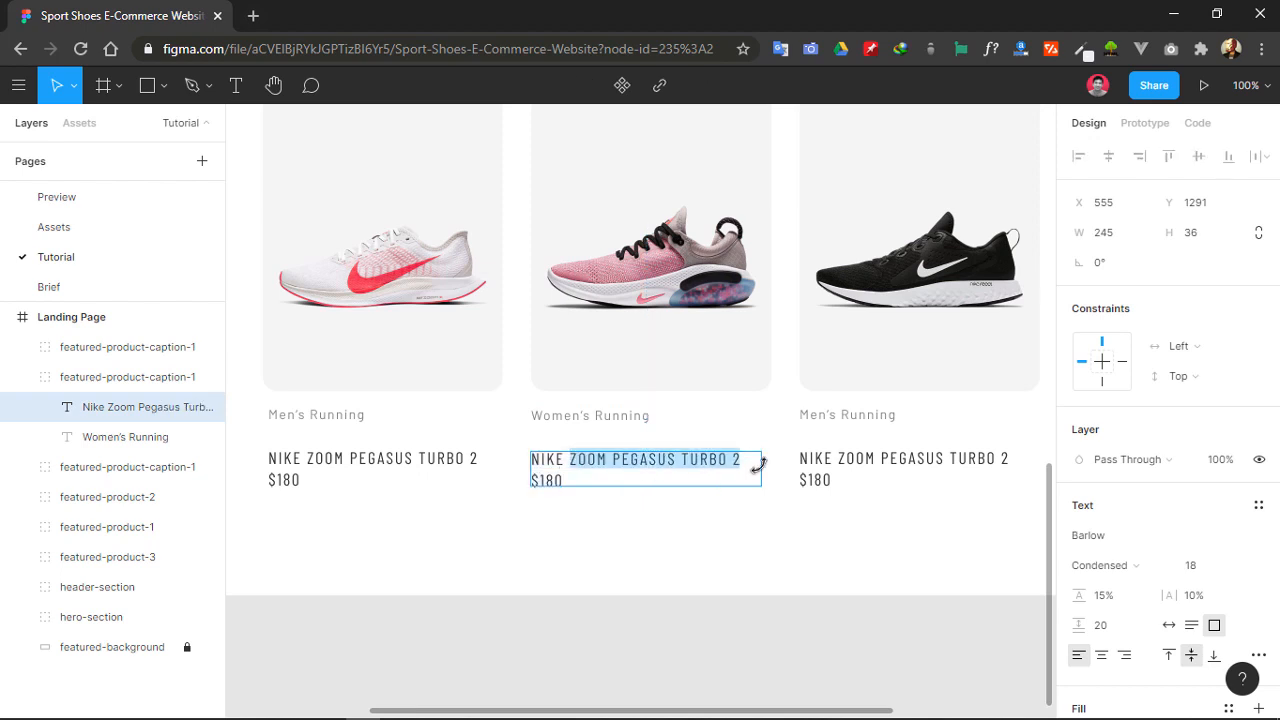
type("JOYRIDE")
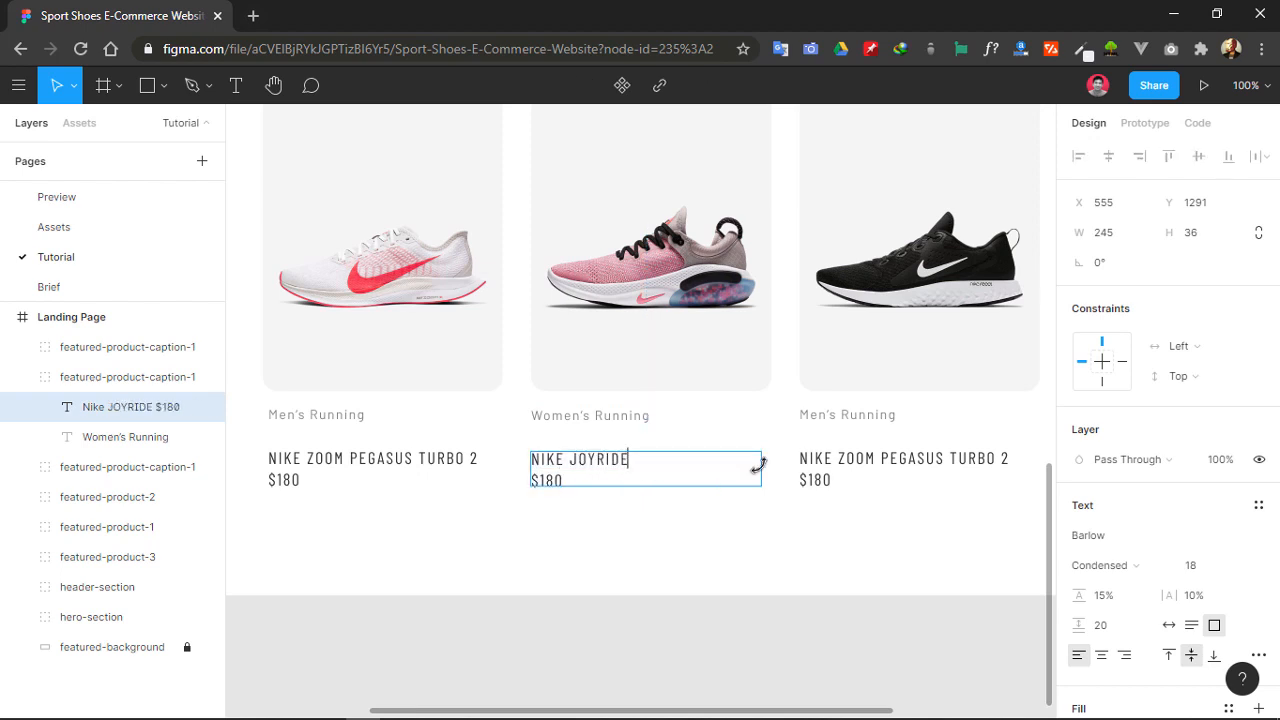
type(" RUN FLYKNIT")
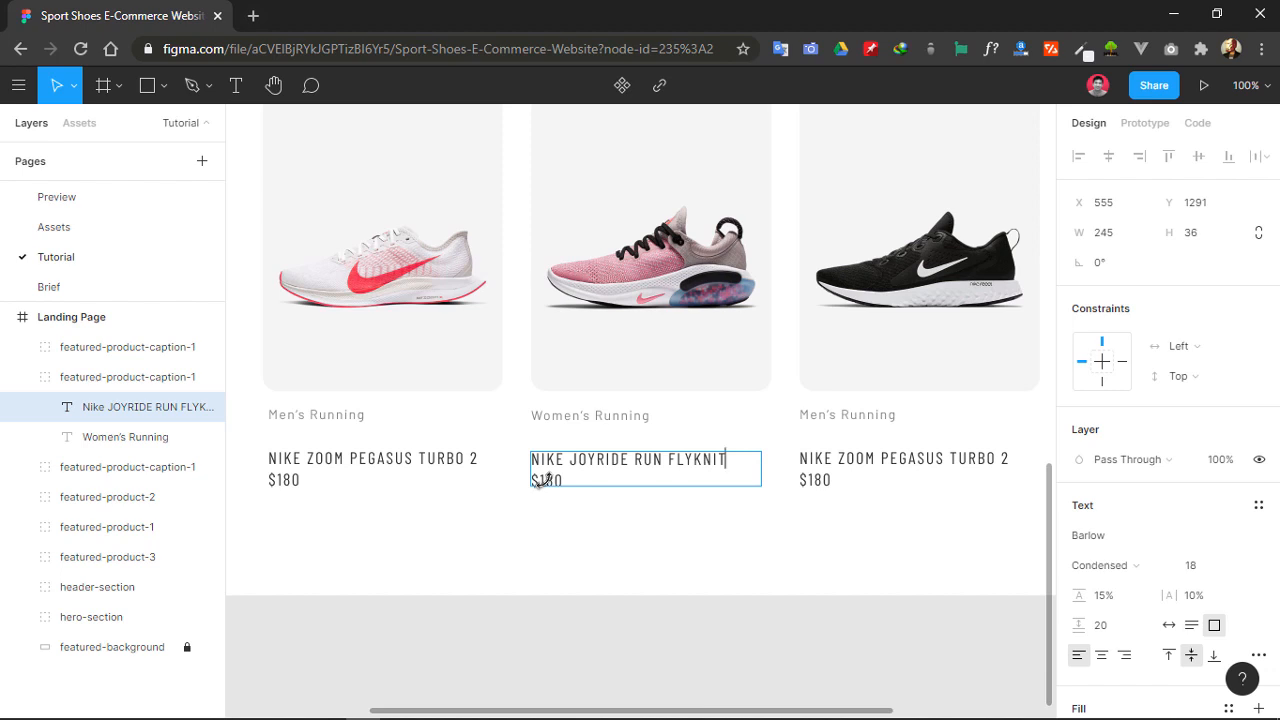
left_click(566, 480)
left_click(555, 514)
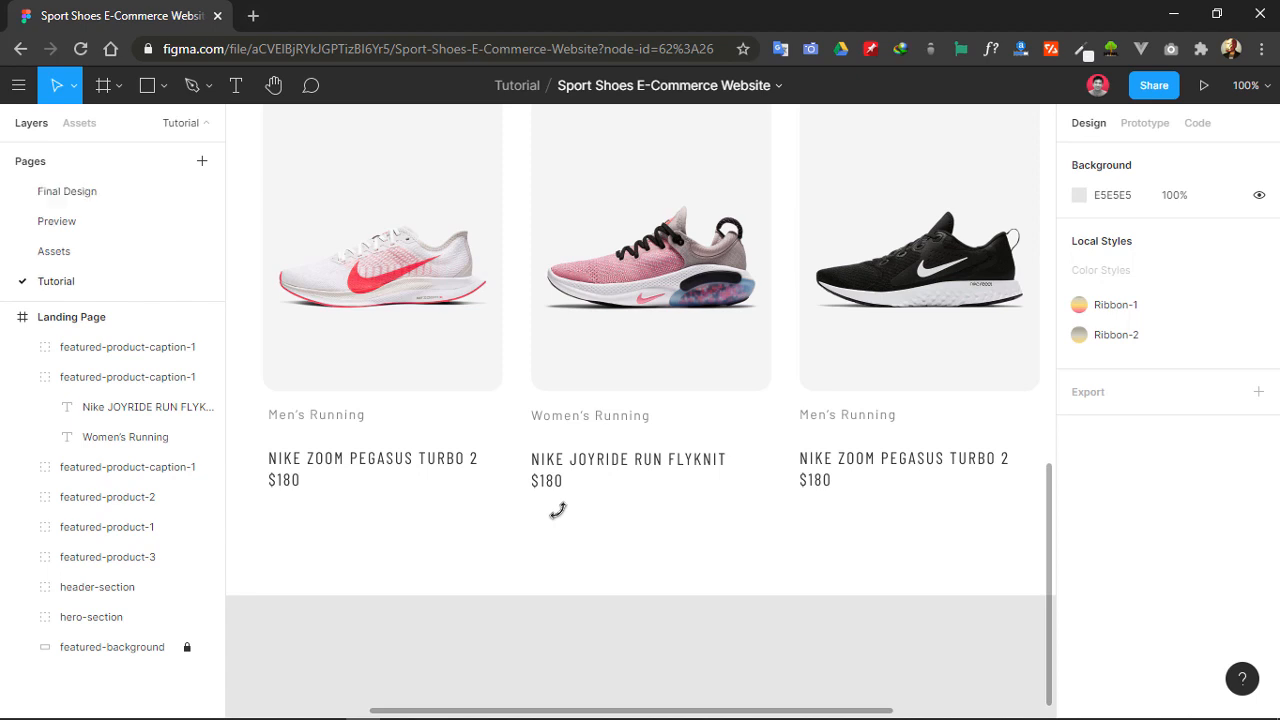
- Change the product name in the third shoe's caption to Nike legend react, keeping the price line
double_click(866, 457)
double_click(852, 458)
left_click_drag(838, 462, 1078, 477)
type("L")
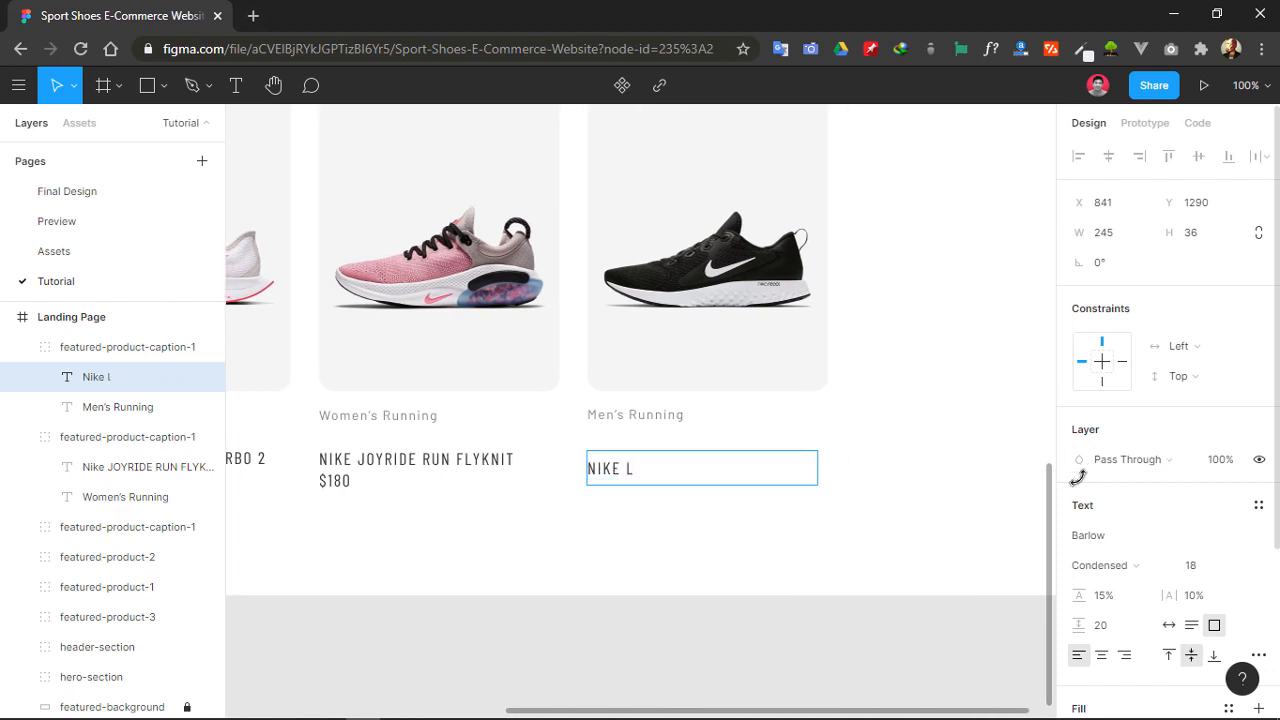
key("ctrl+z")
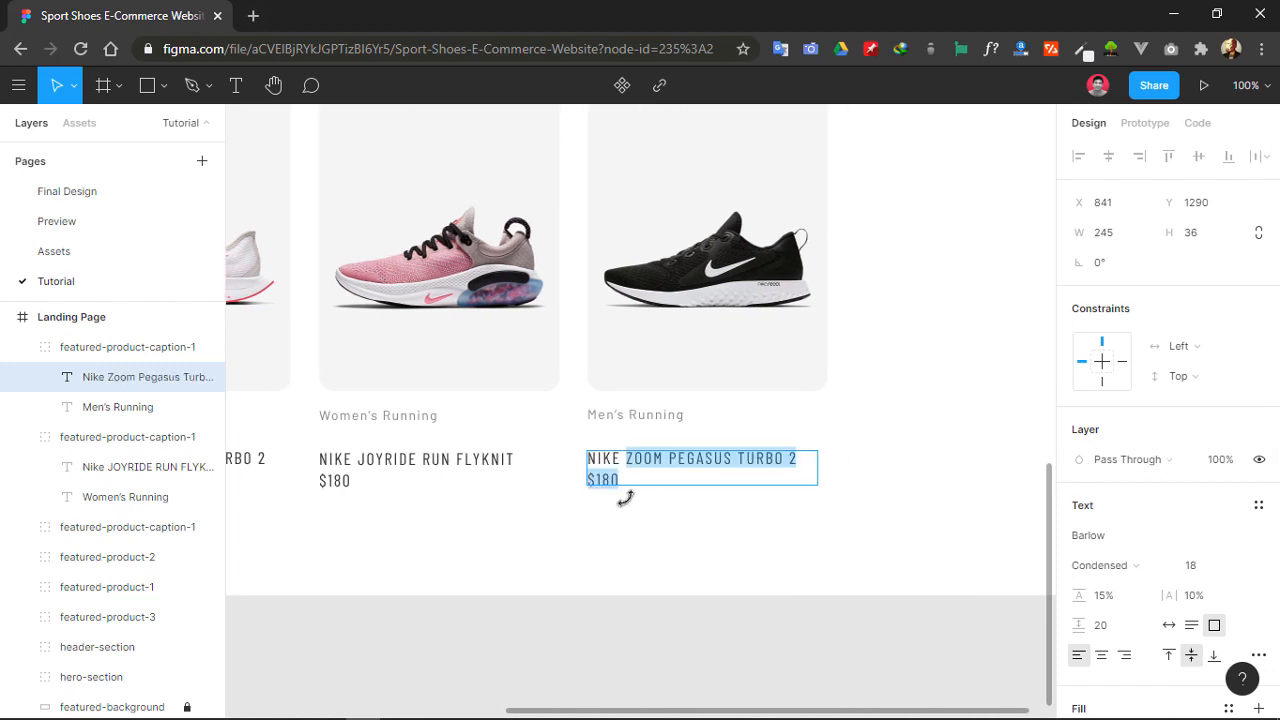
left_click(622, 458)
left_click_drag(628, 458, 792, 458)
type("legend react")
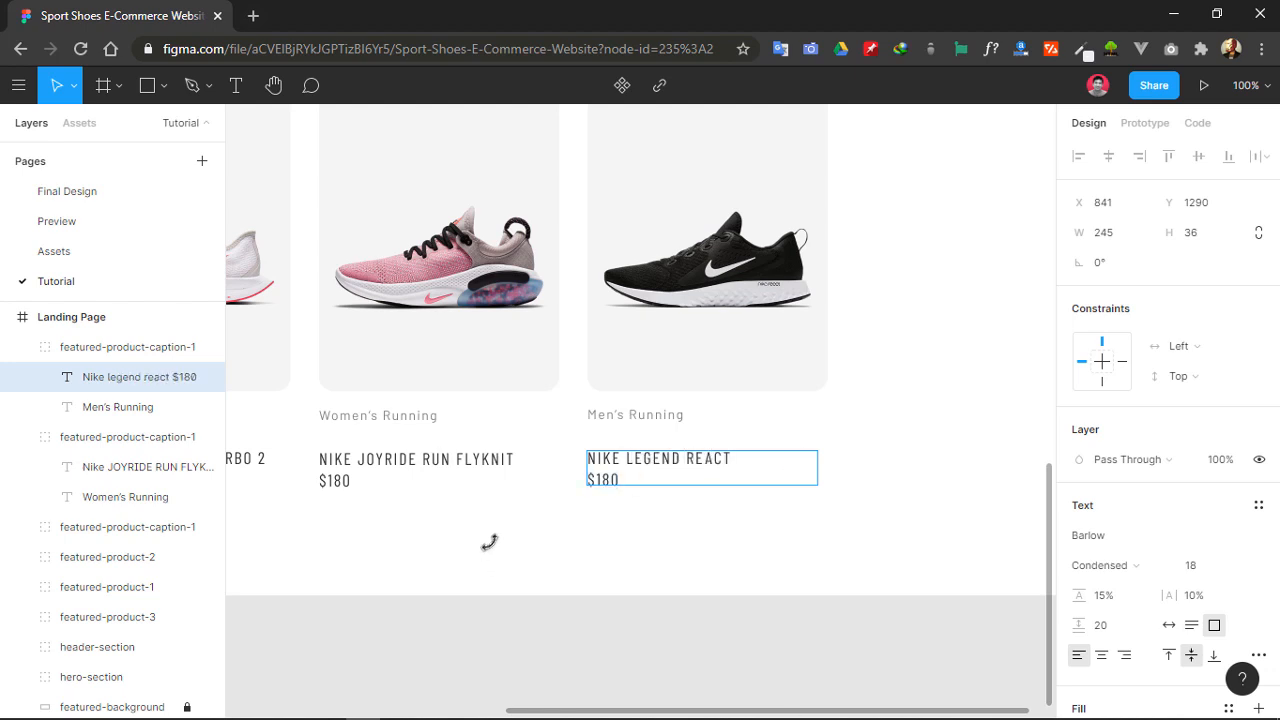
- Change the price in the third shoe's caption to $80
left_click(600, 481)
key("BackSpace")
key("Escape")
key("Escape")
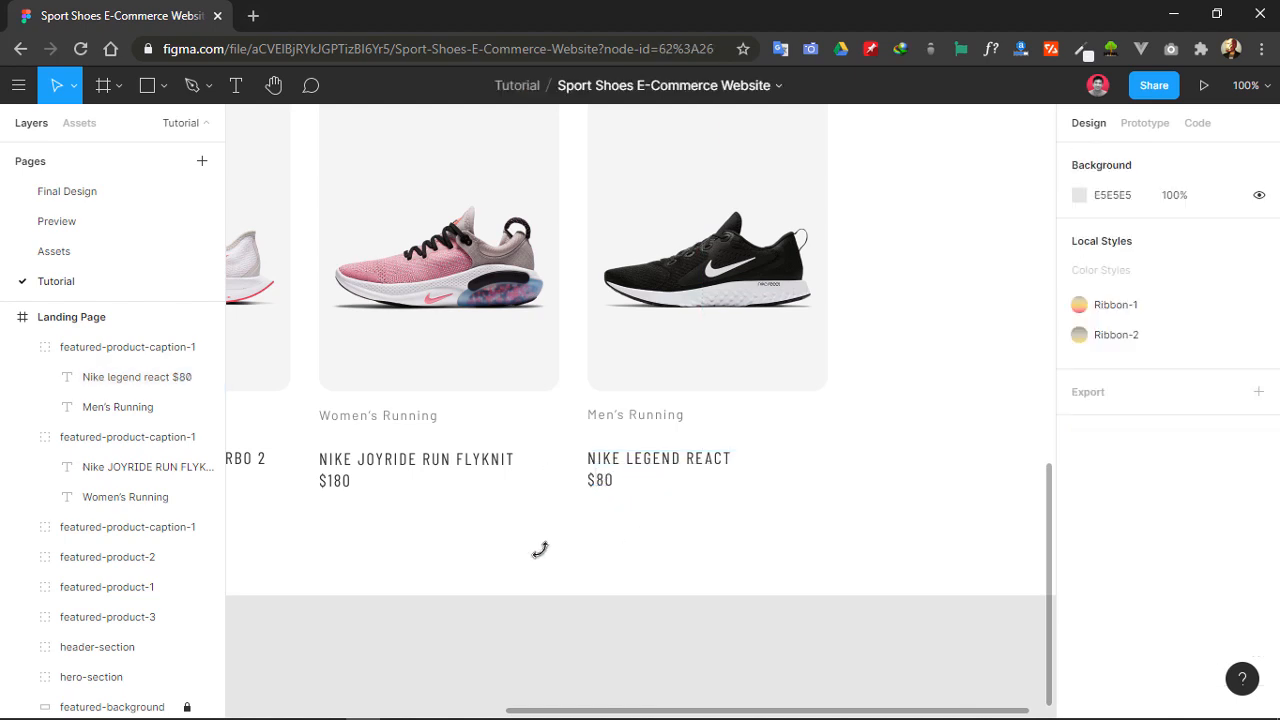
- Collapse the expanded caption groups in the layer list of the Landing Page frame
scroll(540, 549, "left", 5)
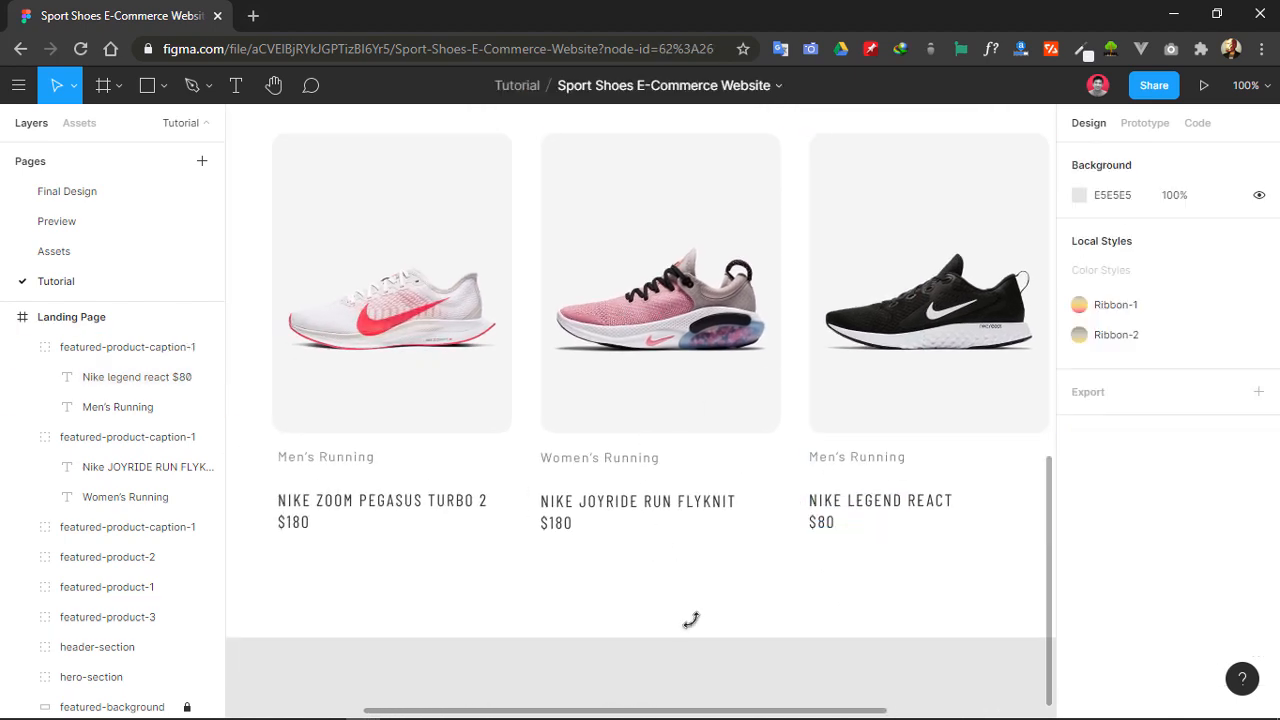
left_click(1245, 85)
type("60")
key("Return")
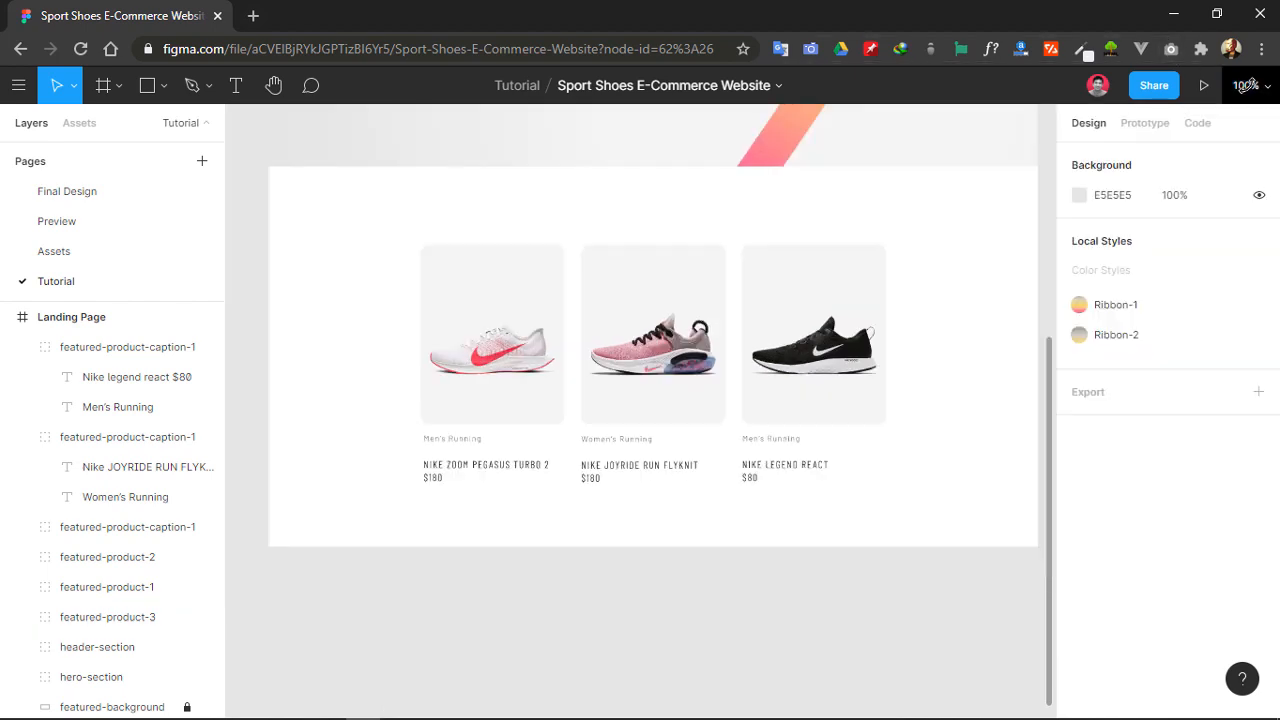
left_click_drag(713, 602, 690, 640)
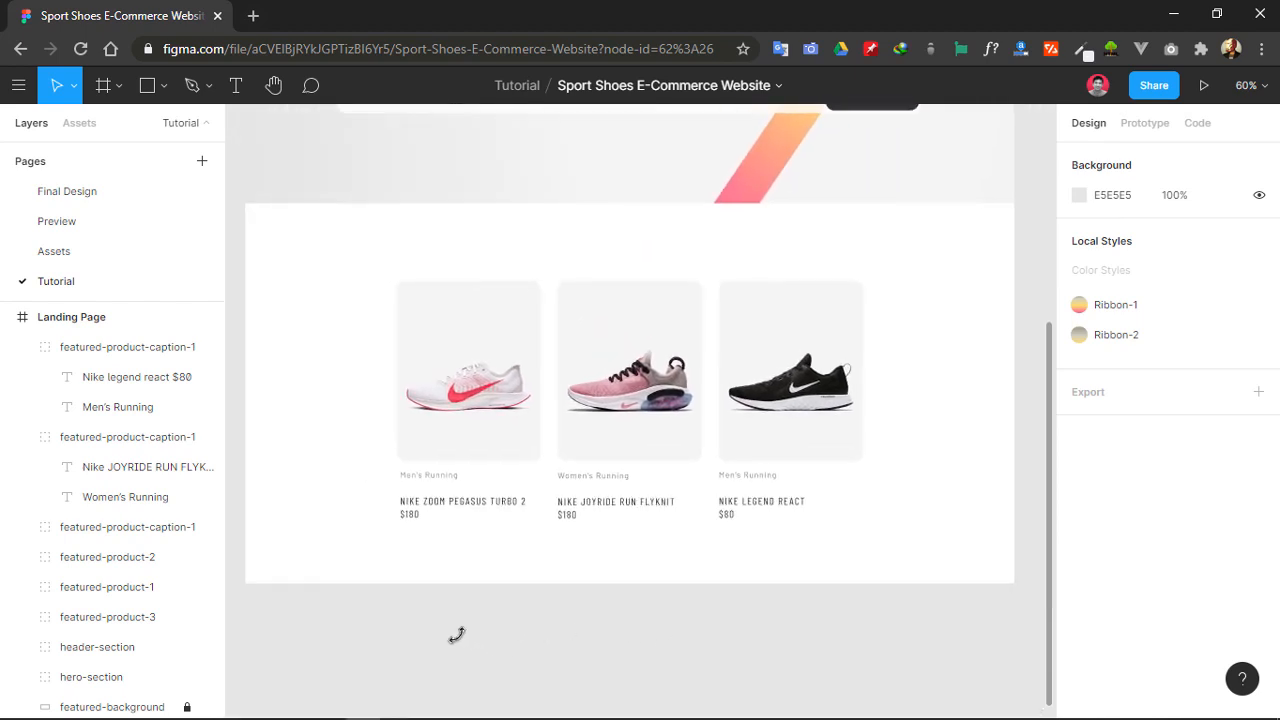
left_click(22, 346)
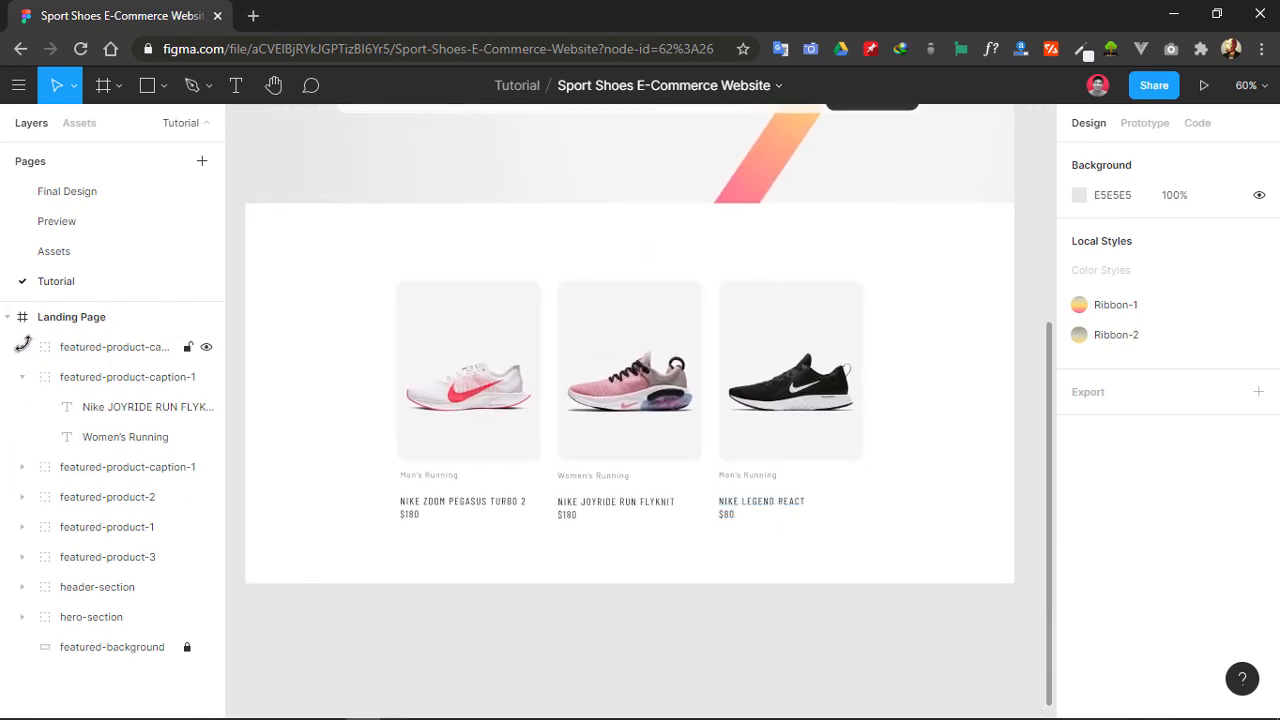
left_click(23, 376)
left_click(22, 376)
left_click(28, 406)
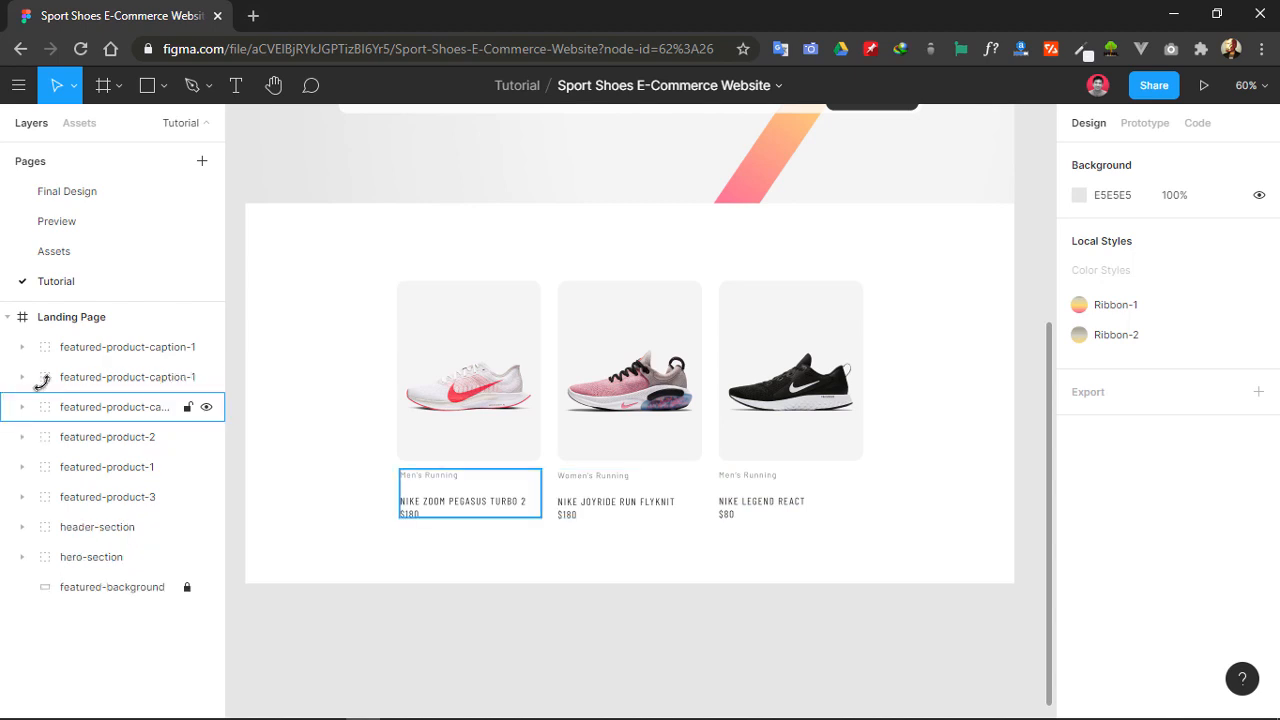
- Group the first shoe card with its caption and rename the group as featured-1
left_click(440, 503)
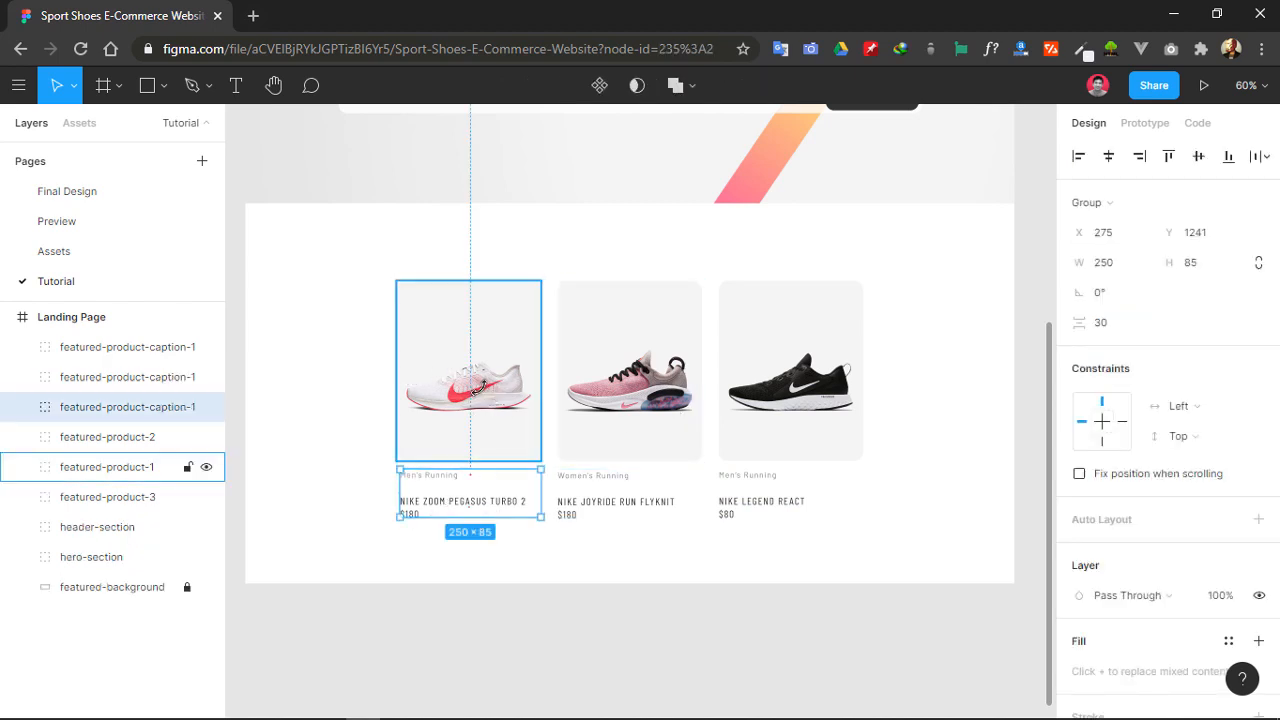
left_click(492, 394, "shift")
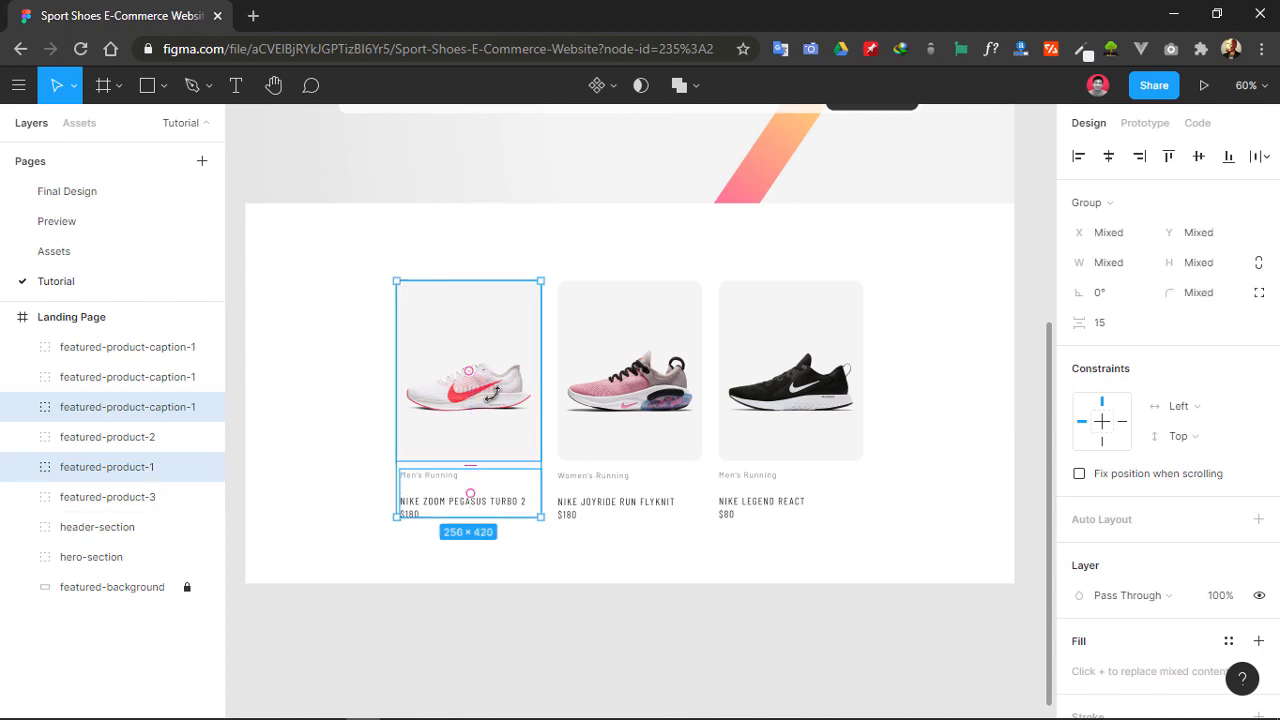
key("ctrl+g")
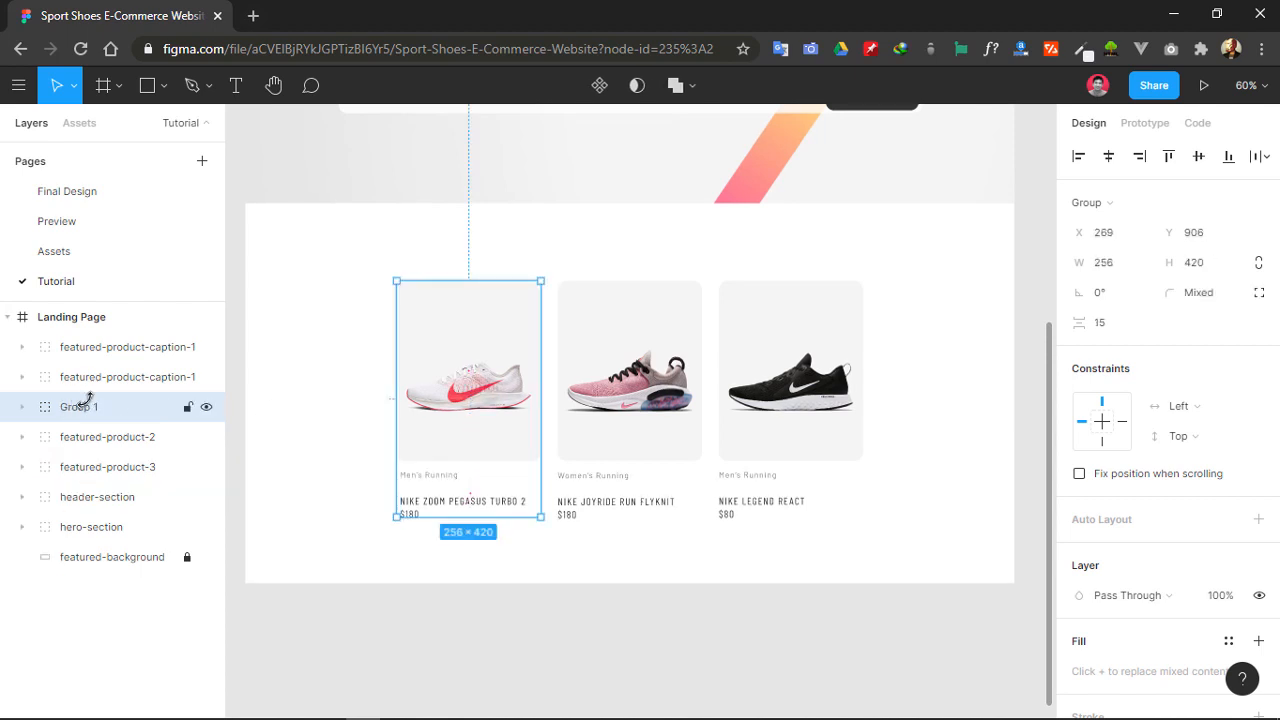
double_click(88, 407)
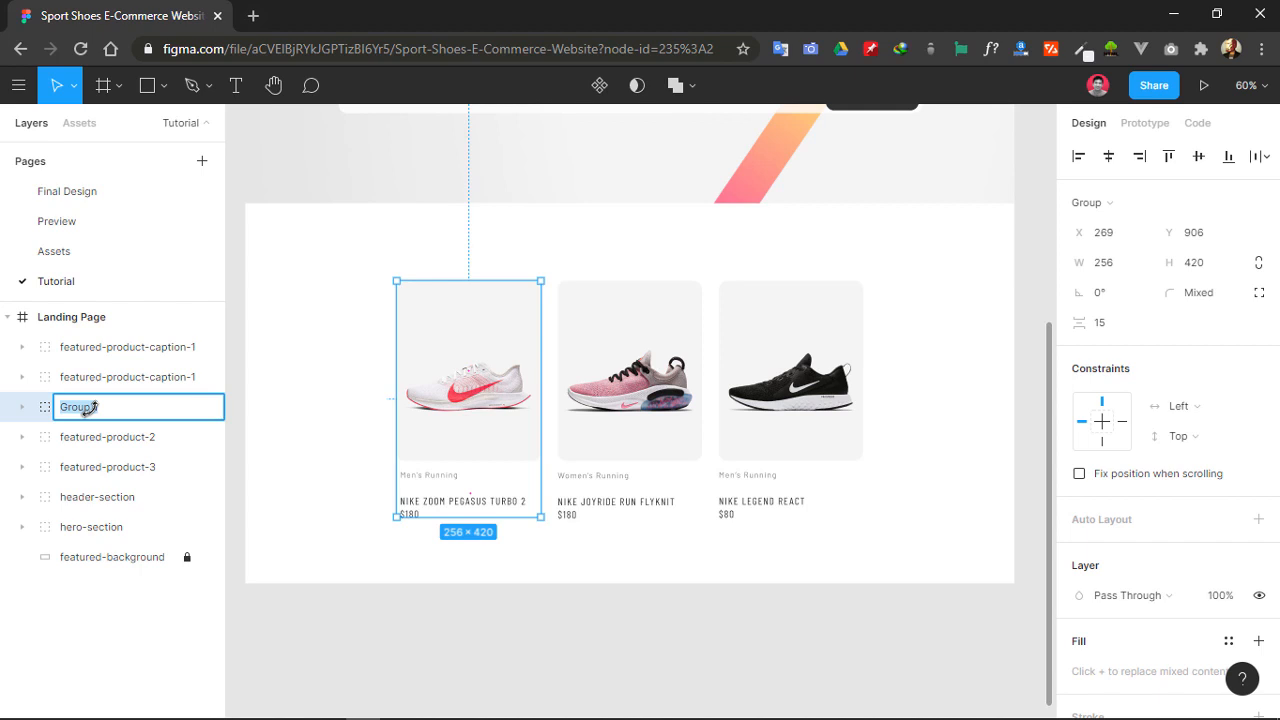
type("featured-1")
left_click(546, 566)
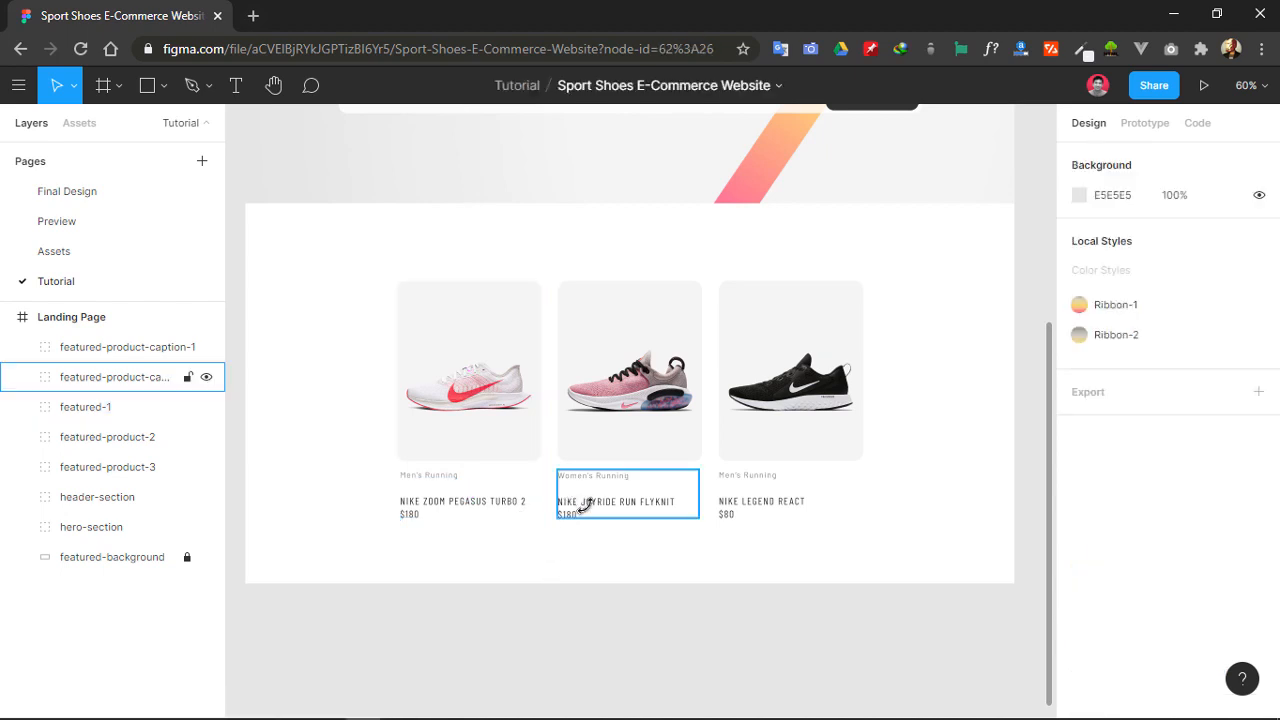
- Group the second shoe card with its Women's Running caption and rename the group as featured-2
left_click(584, 505)
left_click(610, 430, "shift")
key("ctrl+g")
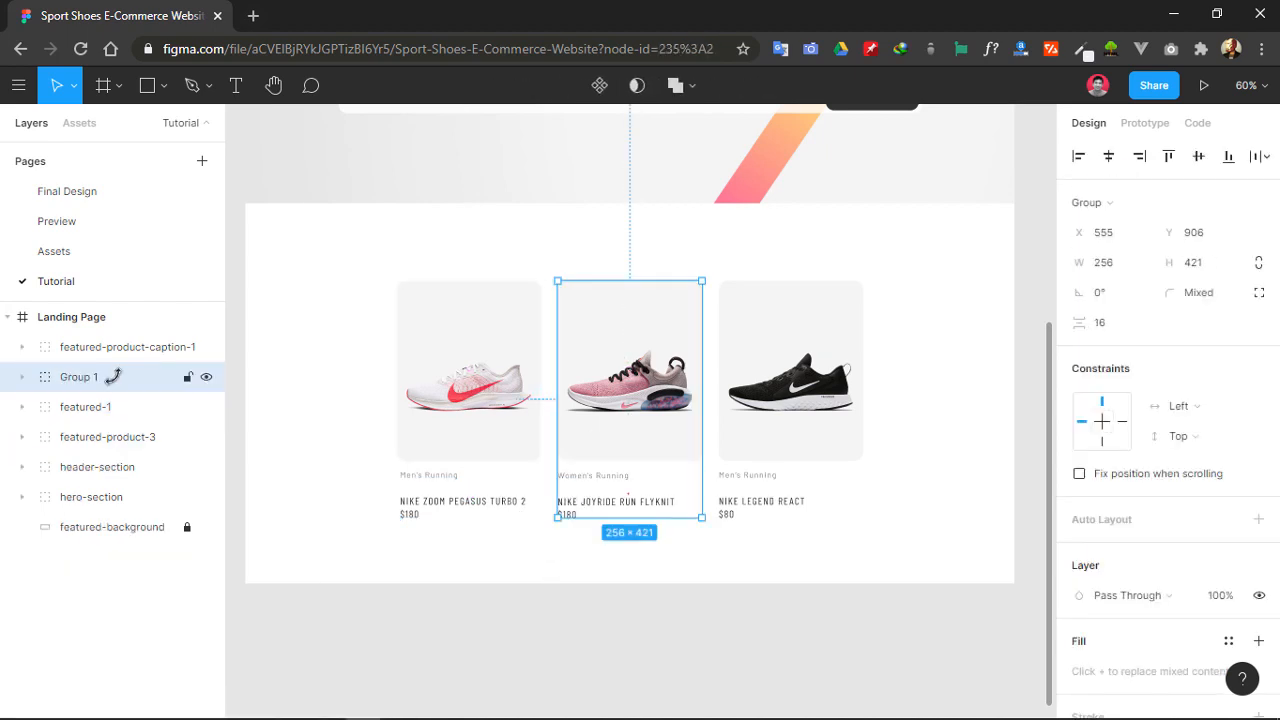
double_click(85, 376)
type("featured-1")
key("BackSpace")
type("2")
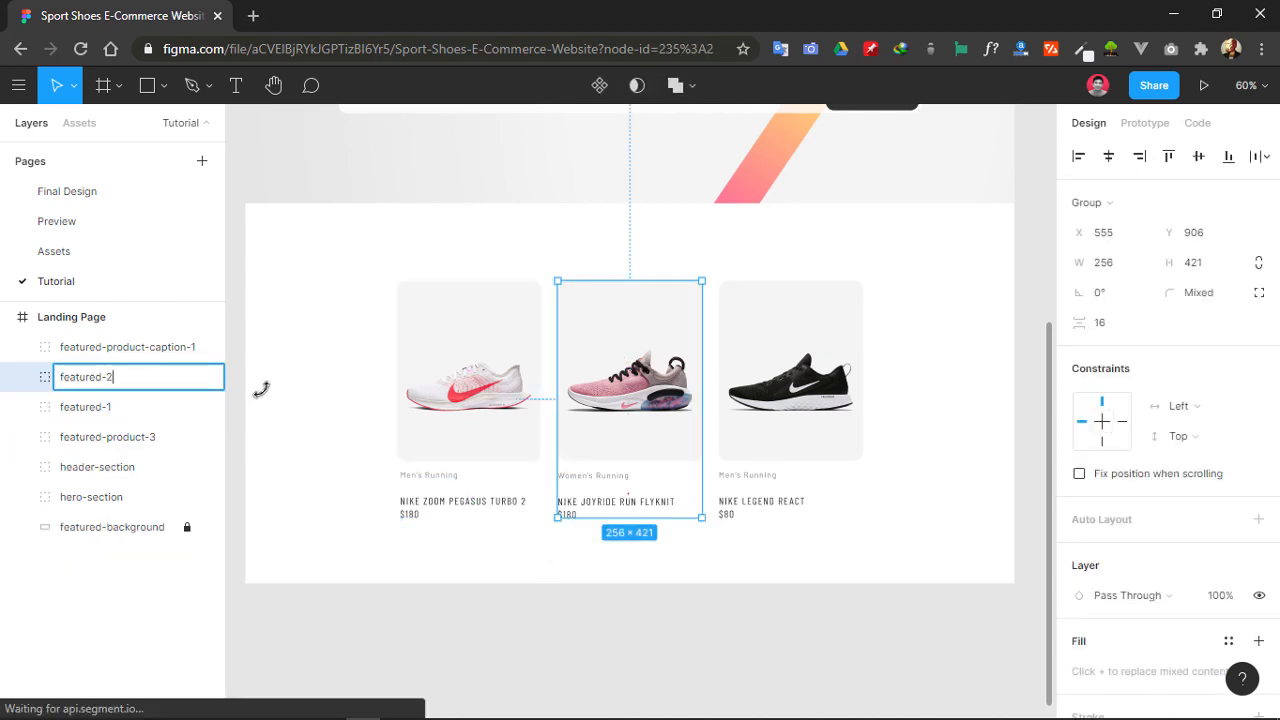
left_click(800, 565)
- Group the third shoe card with its Nike legend react caption and rename the group as featured-3
left_click(782, 490)
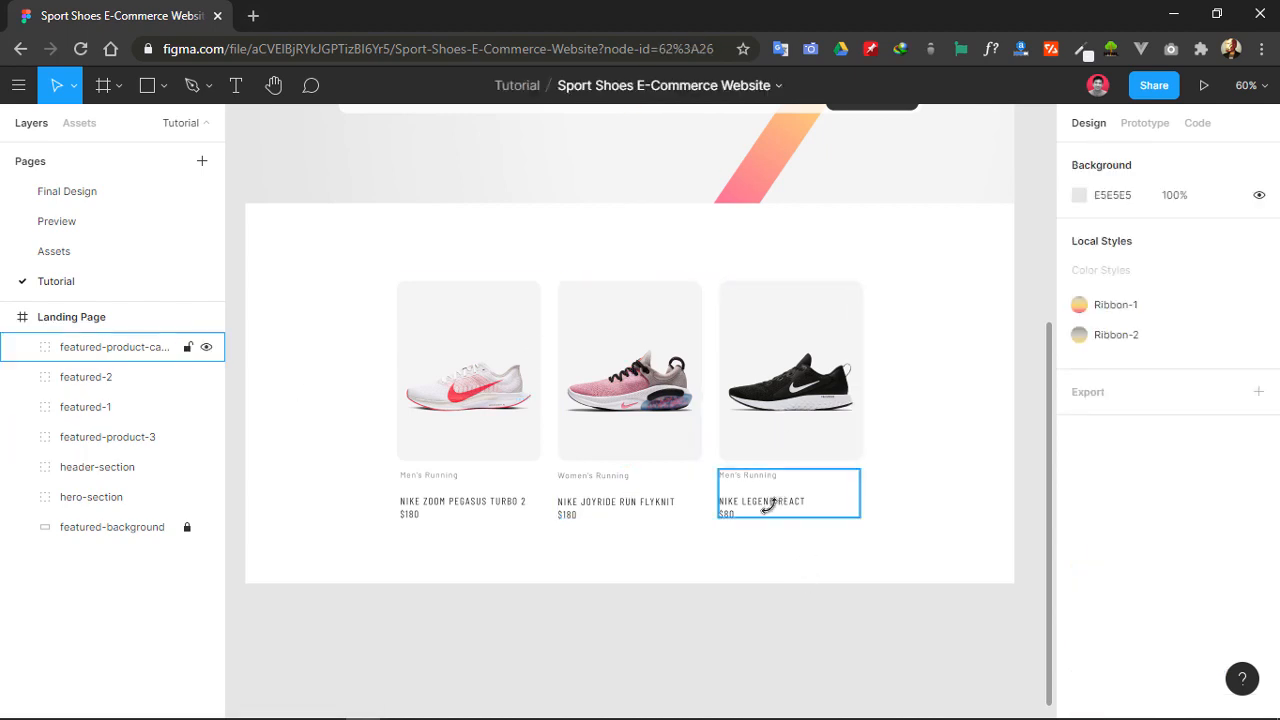
left_click(790, 400, "shift")
key("ctrl+g")
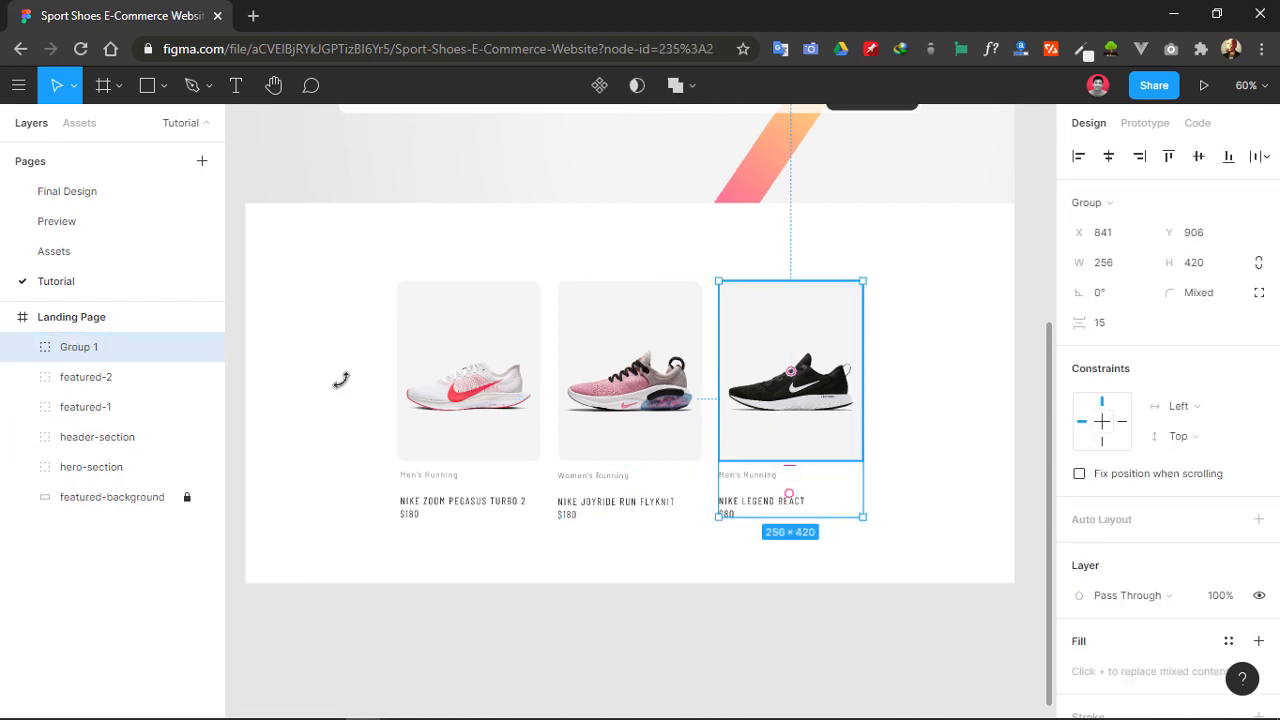
double_click(78, 346)
type("featured-1")
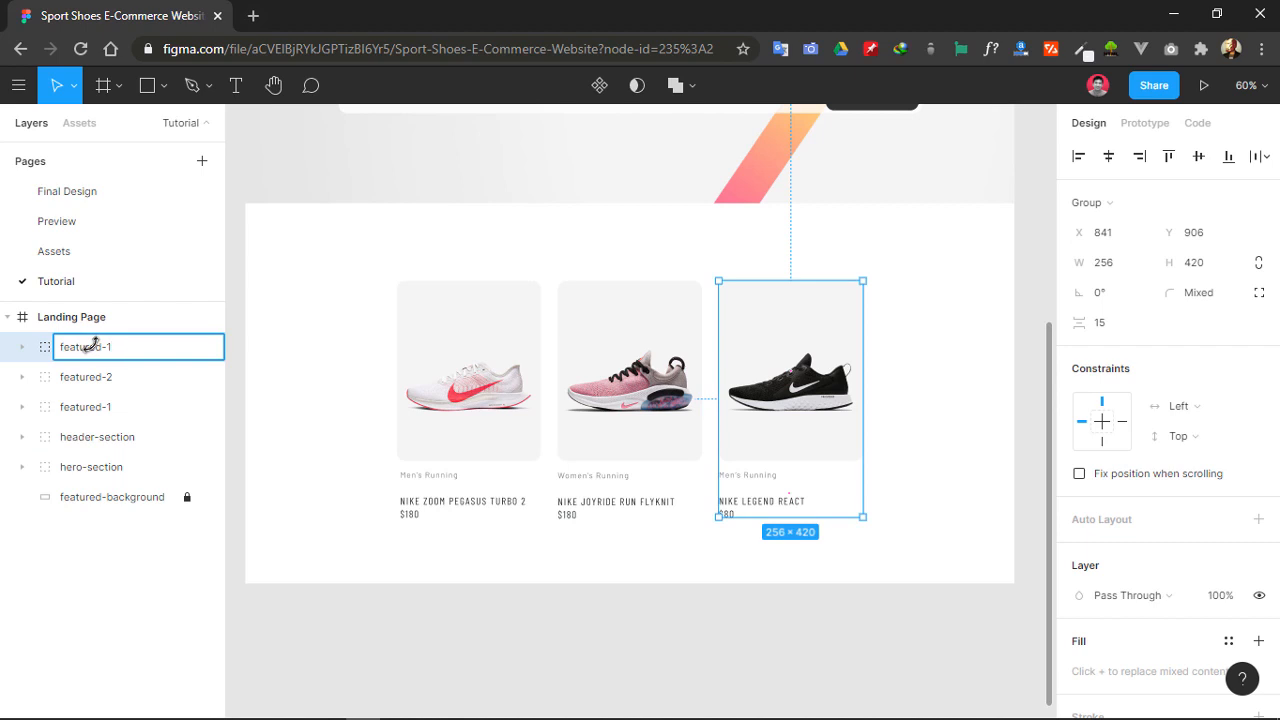
left_click(497, 560)
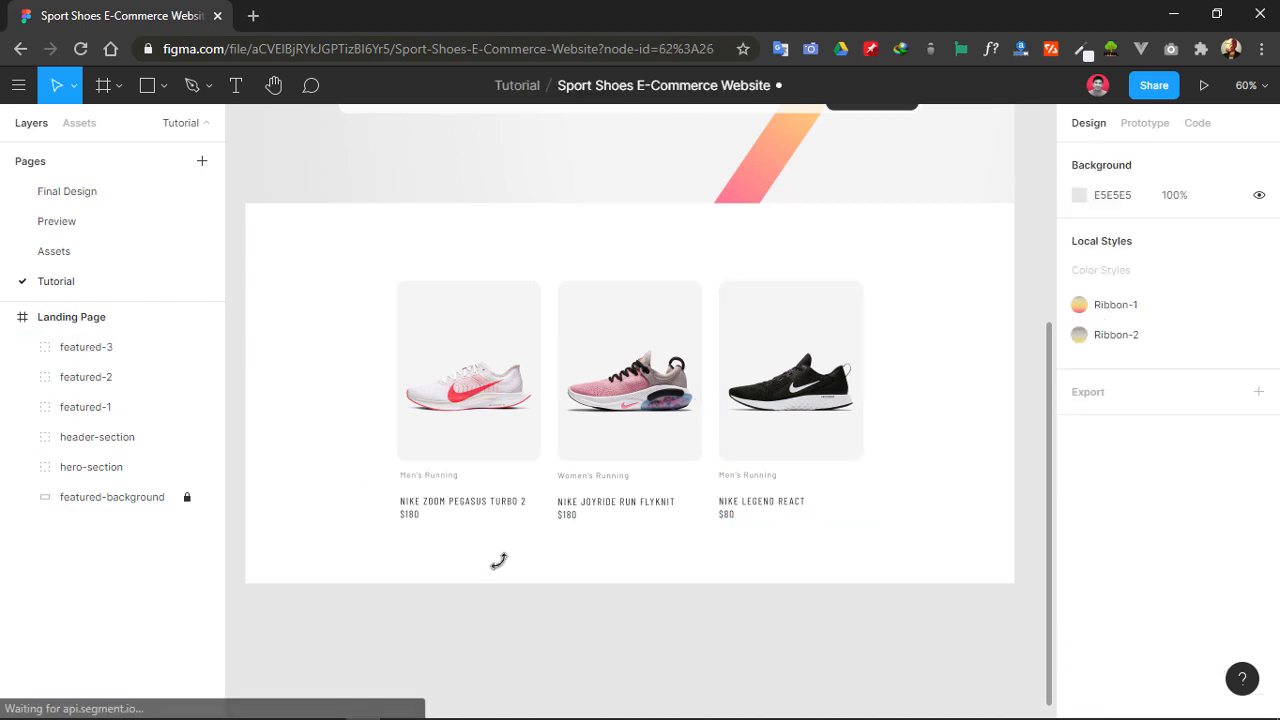
- Move the three featured product groups below hero-section and directly above featured-background in the layer order
left_click(100, 407)
left_click(129, 346, "shift")
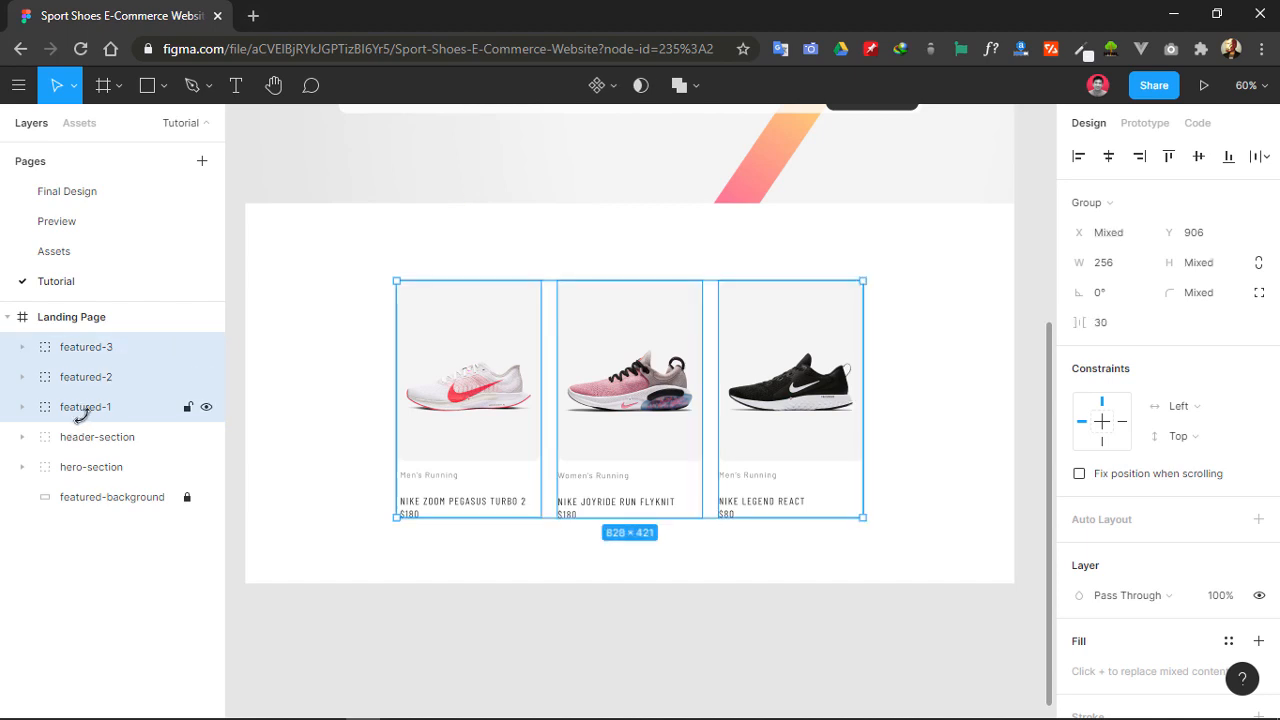
left_click_drag(100, 407, 150, 470)
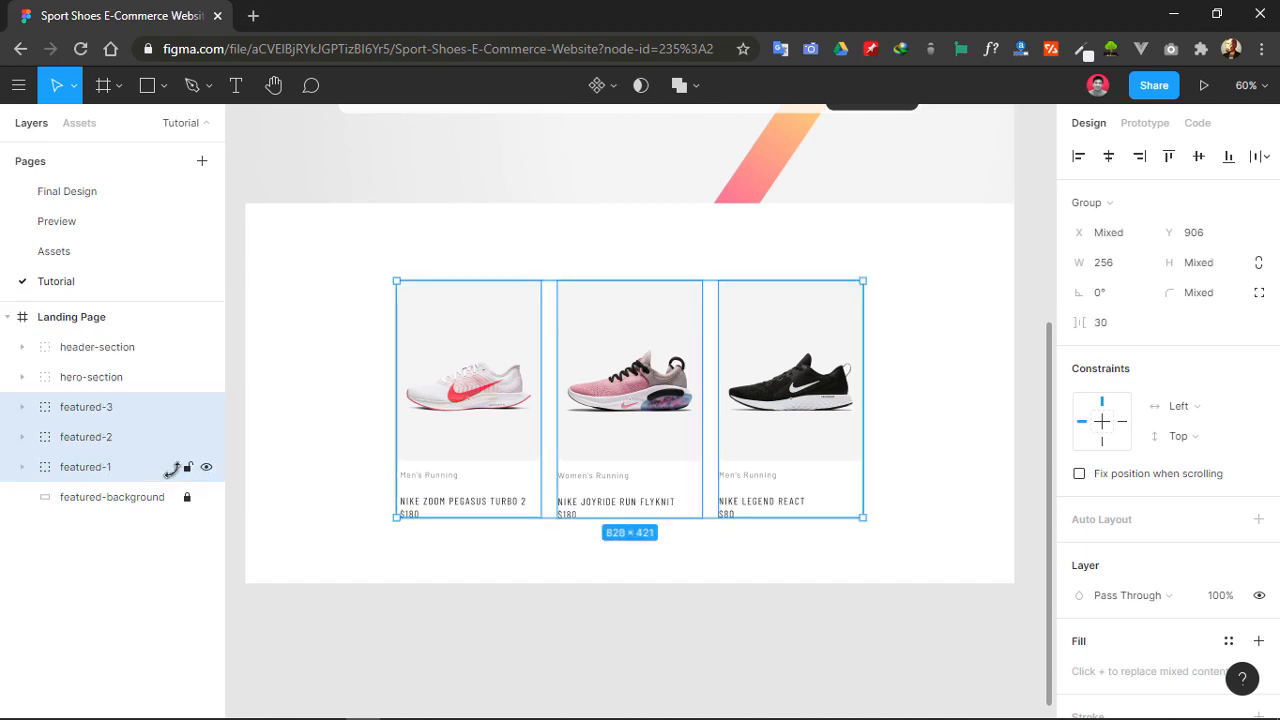
left_click(178, 535)
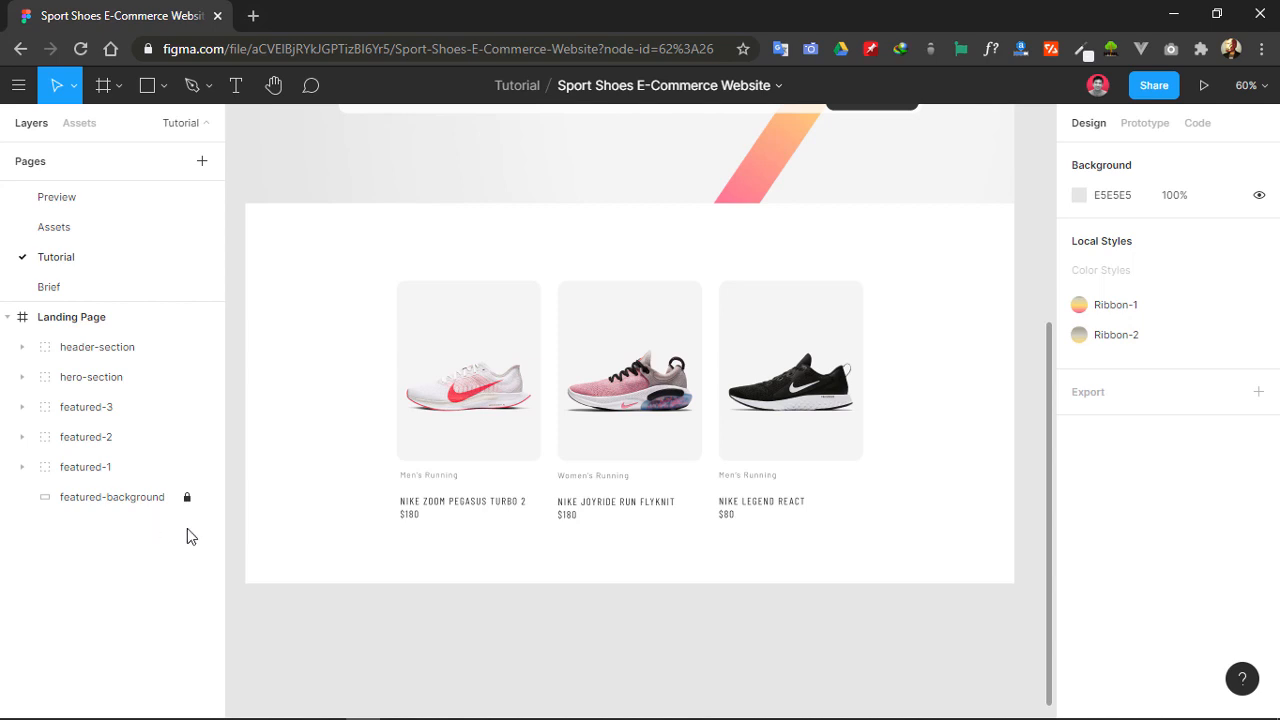
- Draw an empty text box about 332 × 58 above the second shoe card in the white section
left_click(236, 85)
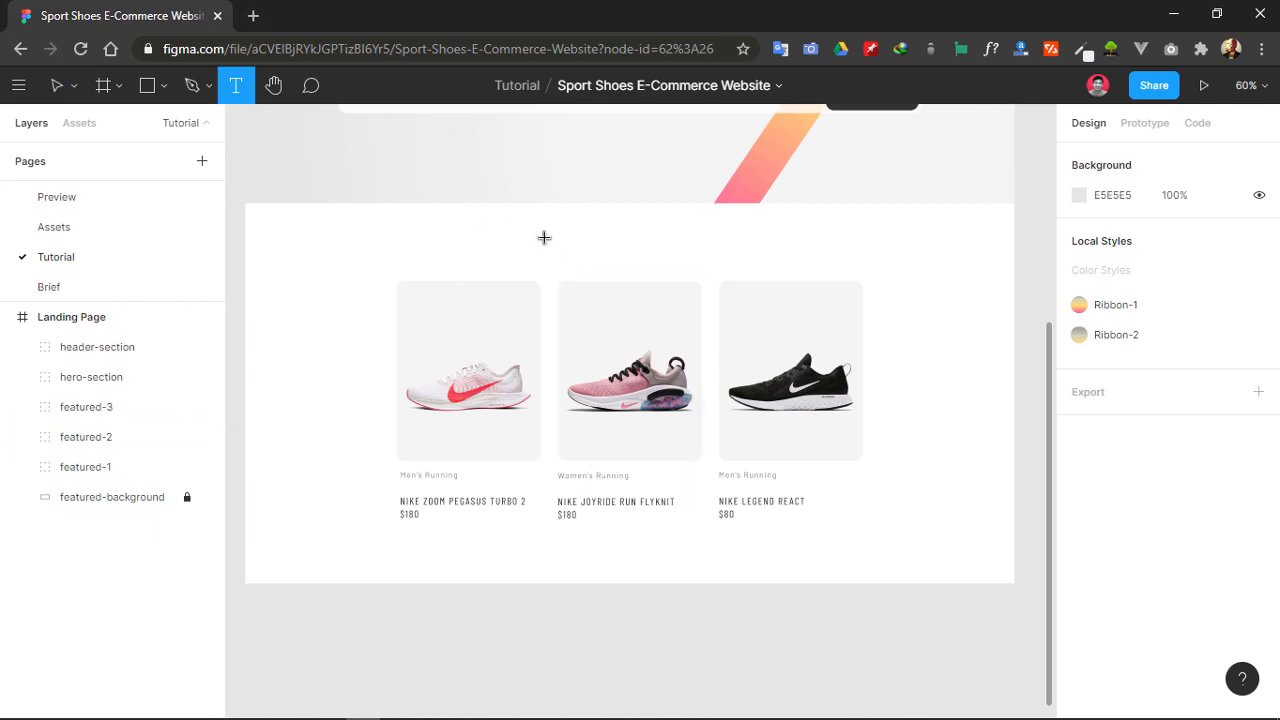
left_click_drag(544, 237, 730, 269)
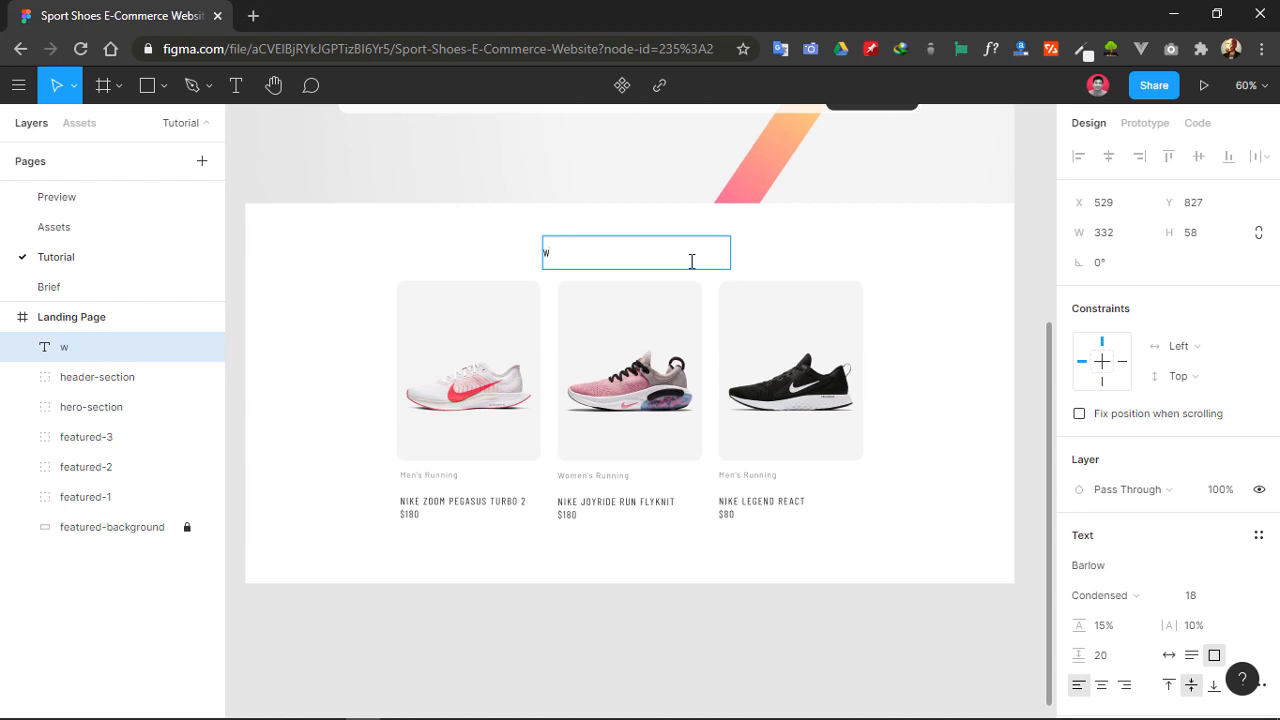
key("BackSpace")
- Set the new text box's font to Montserrat Bold, size 24, with 0% letter spacing
left_click(1118, 572)
type("Montse")
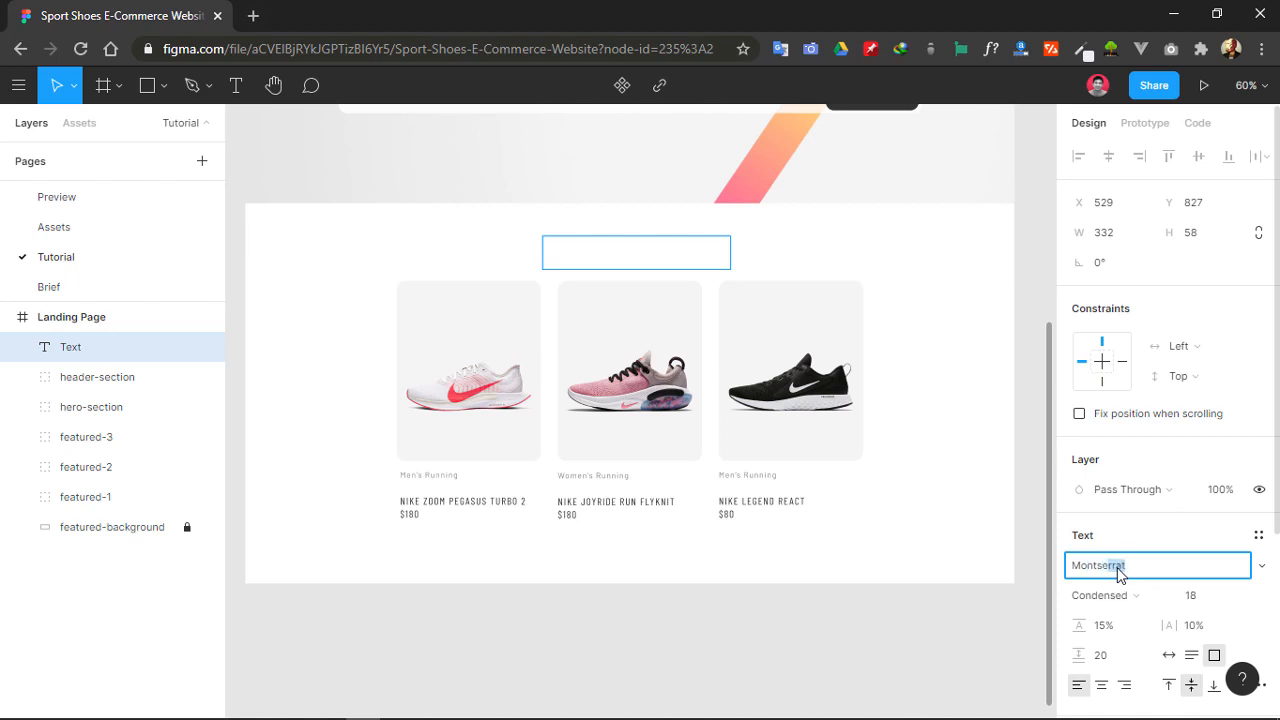
key("Return")
left_click(1170, 595)
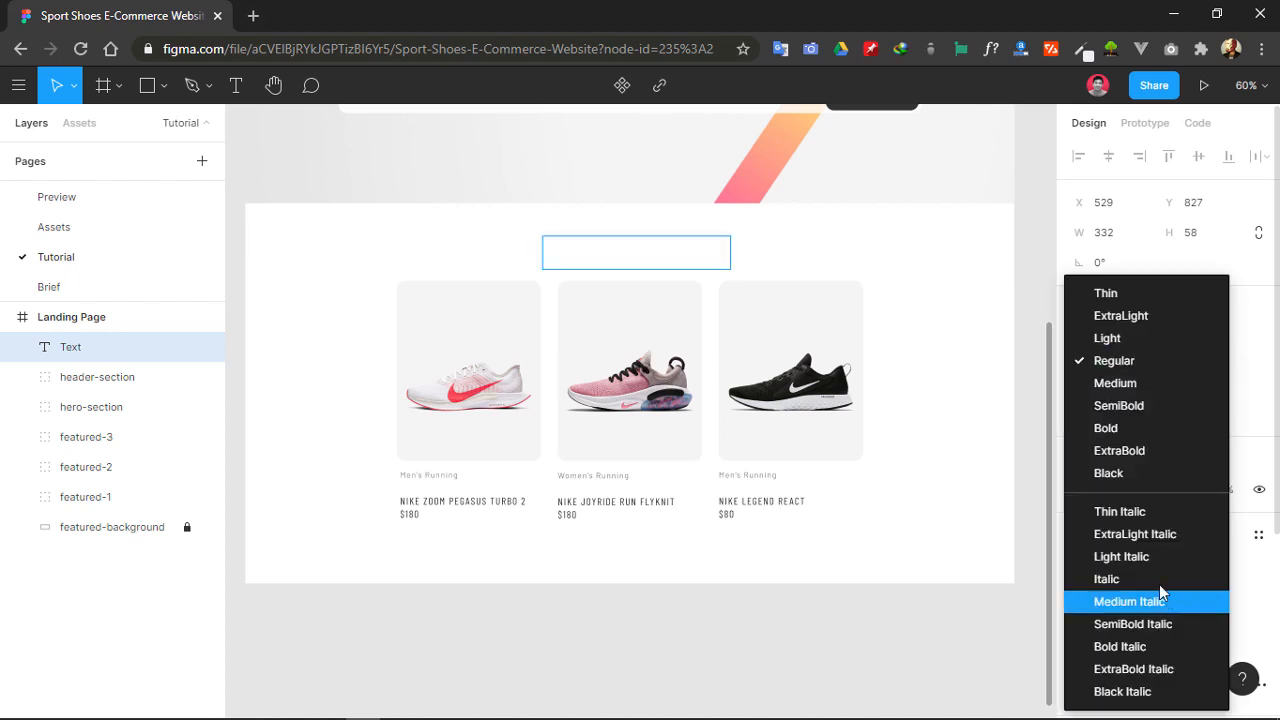
left_click(1150, 426)
left_click(1201, 600)
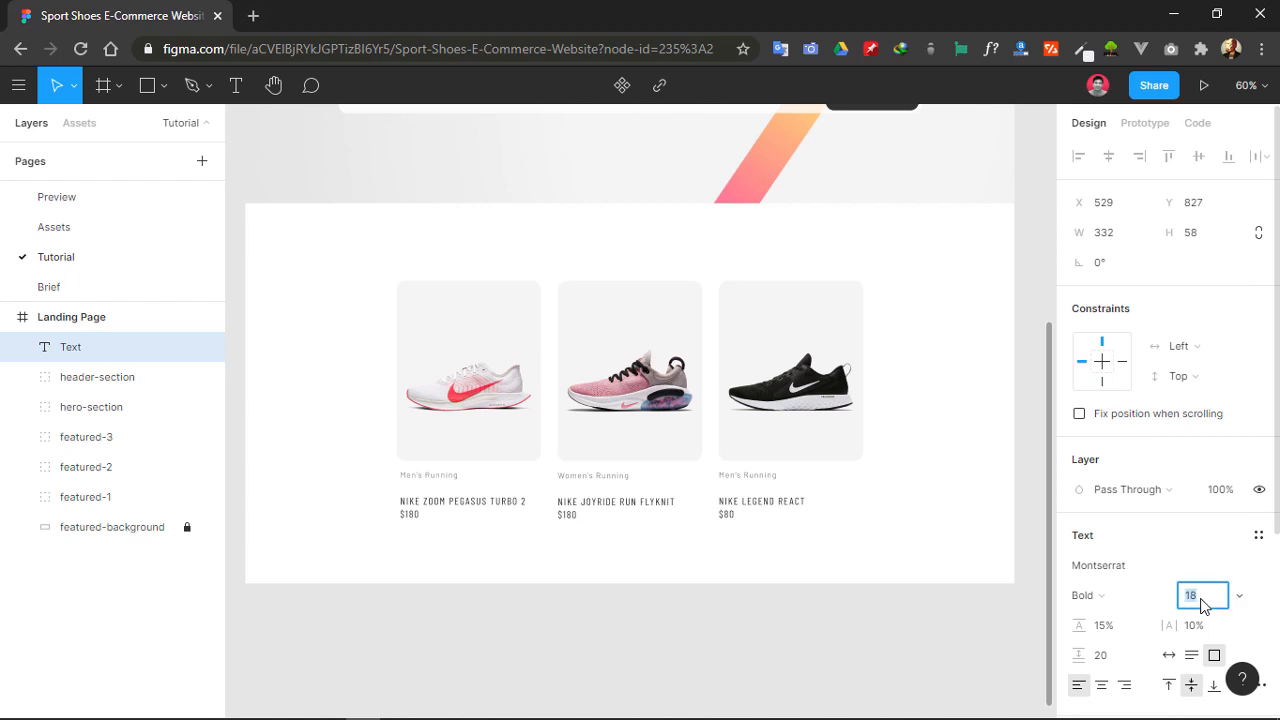
type("2")
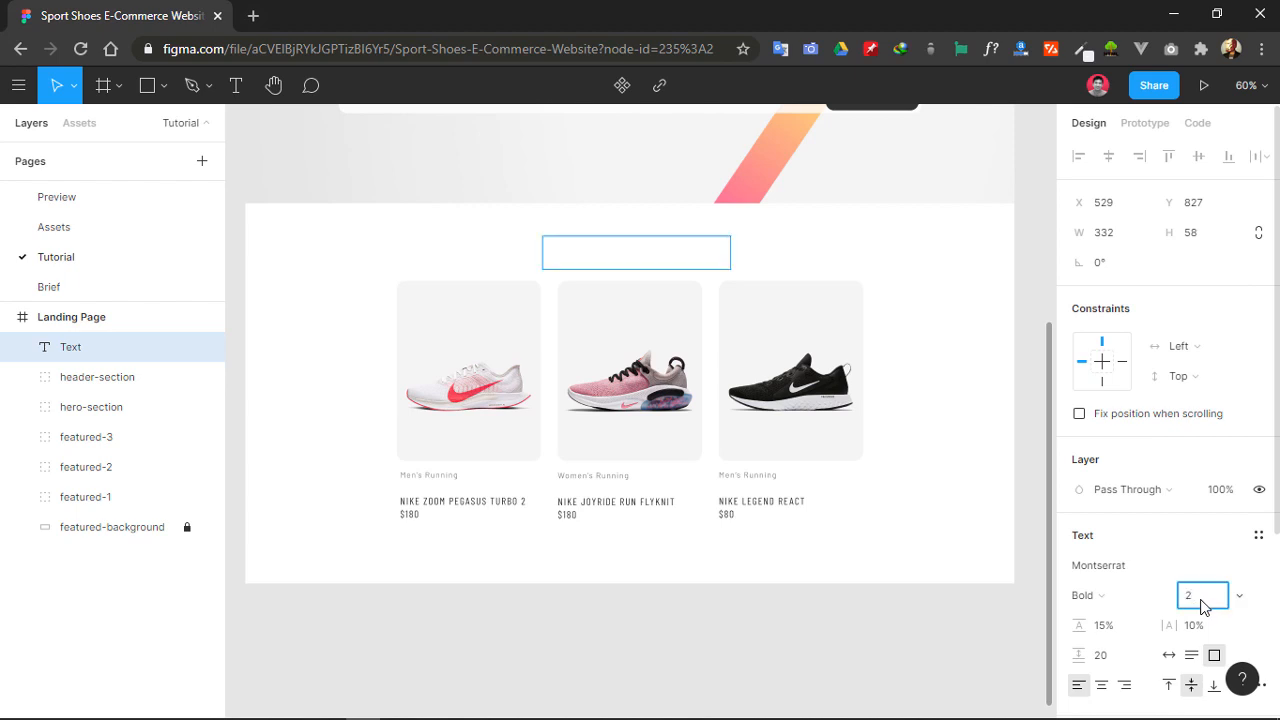
type("4")
key("Return")
left_click(1192, 626)
type("0")
key("Return")
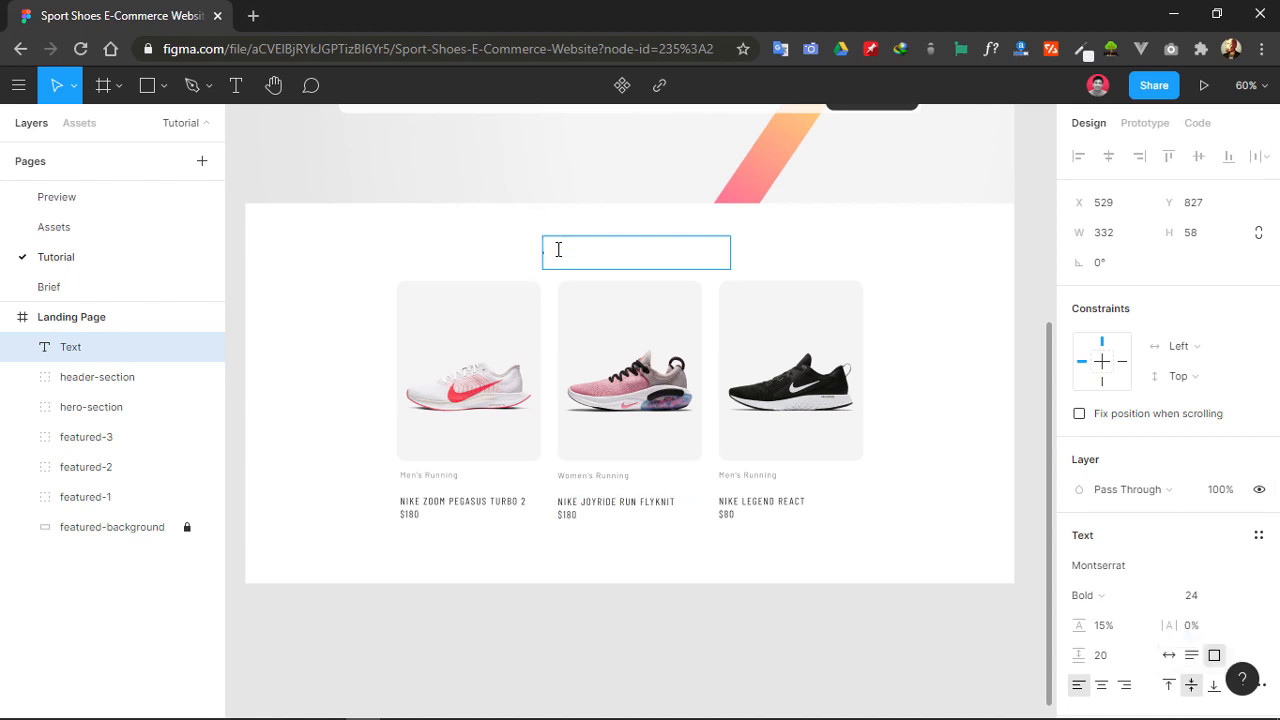
- Enter the heading "What's trending" in the text box and centre-align its text horizontally
type("What's trendin")
key("ctrl+a")
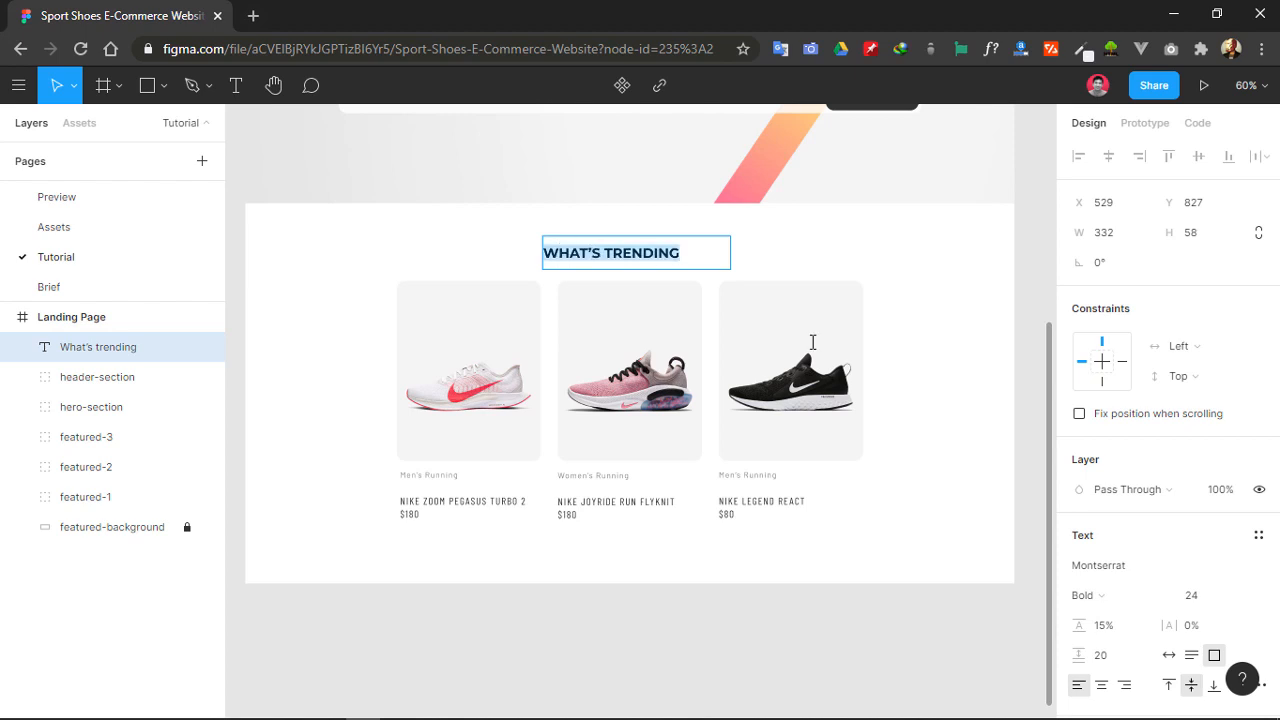
left_click(1102, 686)
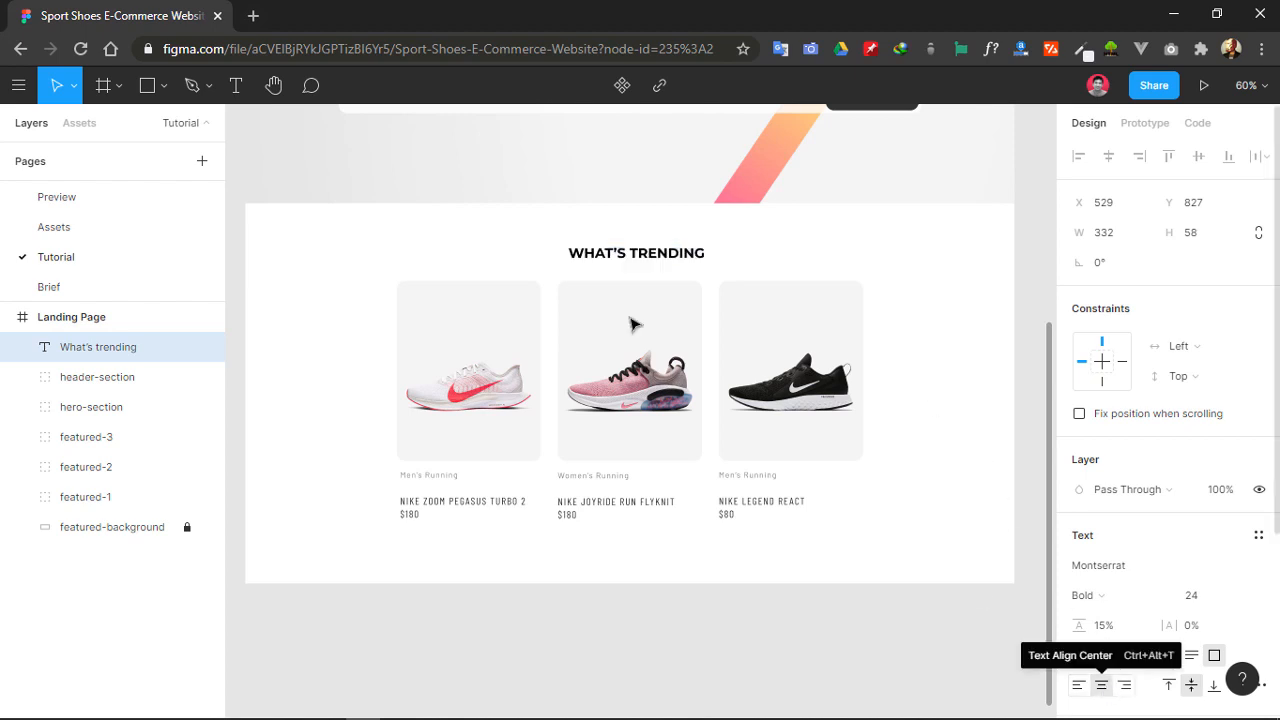
key("Escape")
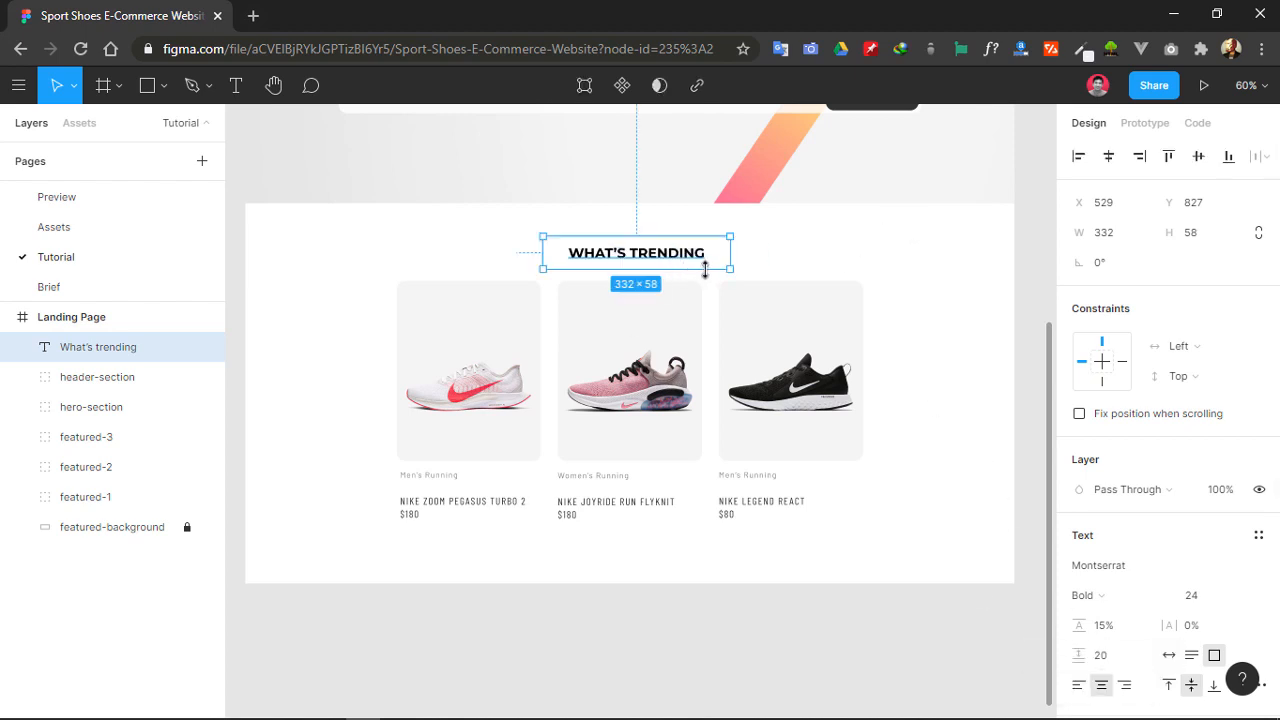
- Reduce the heading's text box height to 21 and move it down to 40 px above the shoe cards
left_click_drag(705, 269, 704, 250)
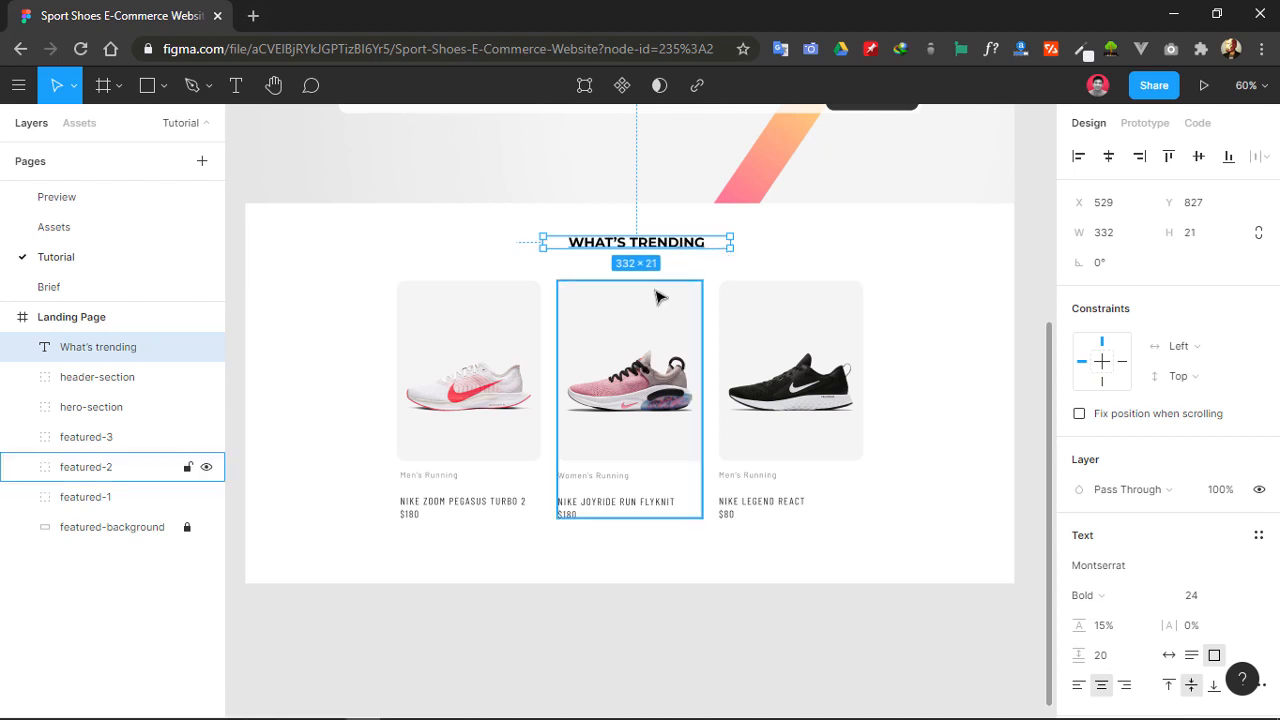
key("alt")
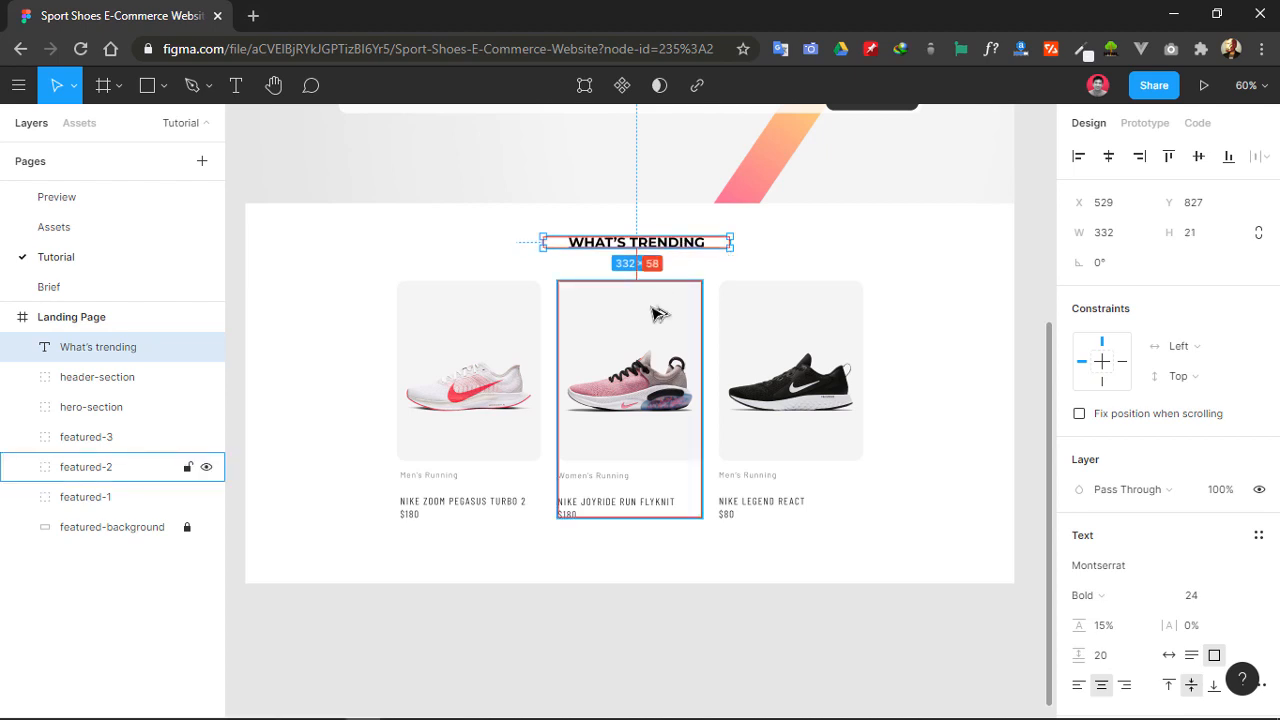
key("Down")
key("Down")
key("Down")
key("Down")
key("Down")
key("Down")
key("Down")
key("Down")
key("Down")
key("Down")
key("Down")
key("Down")
key("Down")
key("Down")
key("Down")
key("Down")
key("Down")
key("Down")
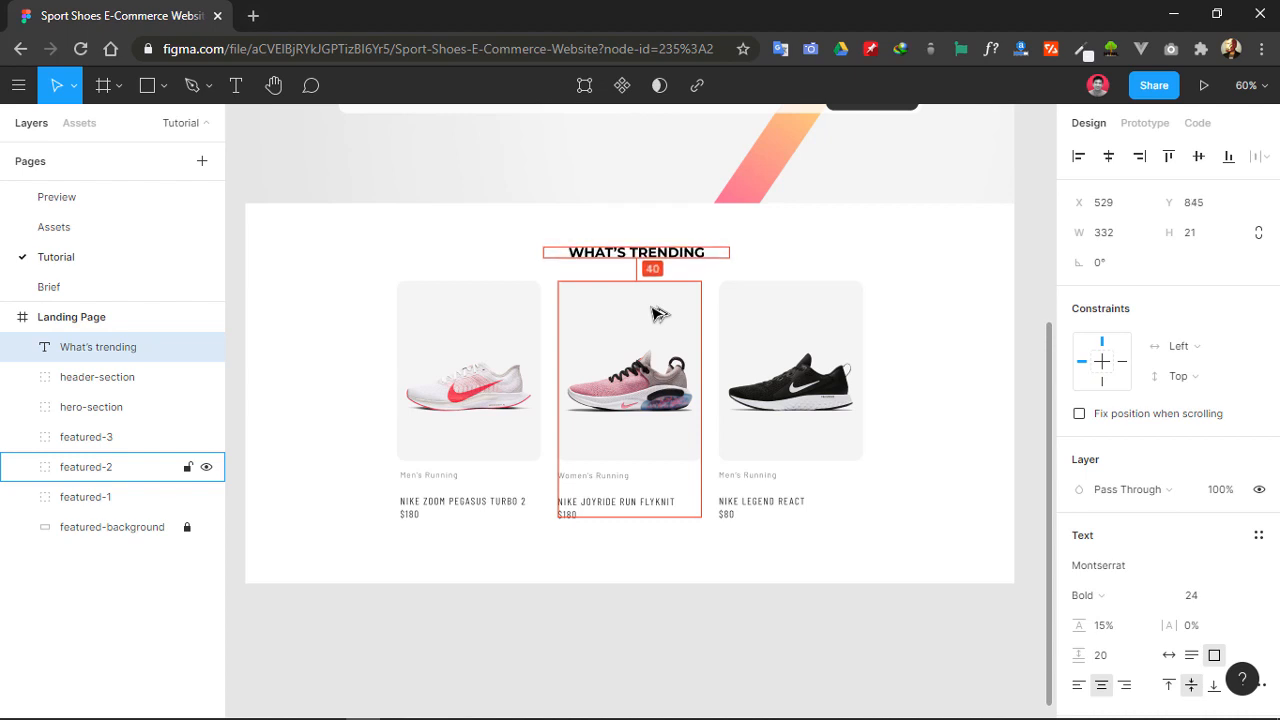
- Centre the "What's trending" heading's text box horizontally on the landing page
left_click(751, 254)
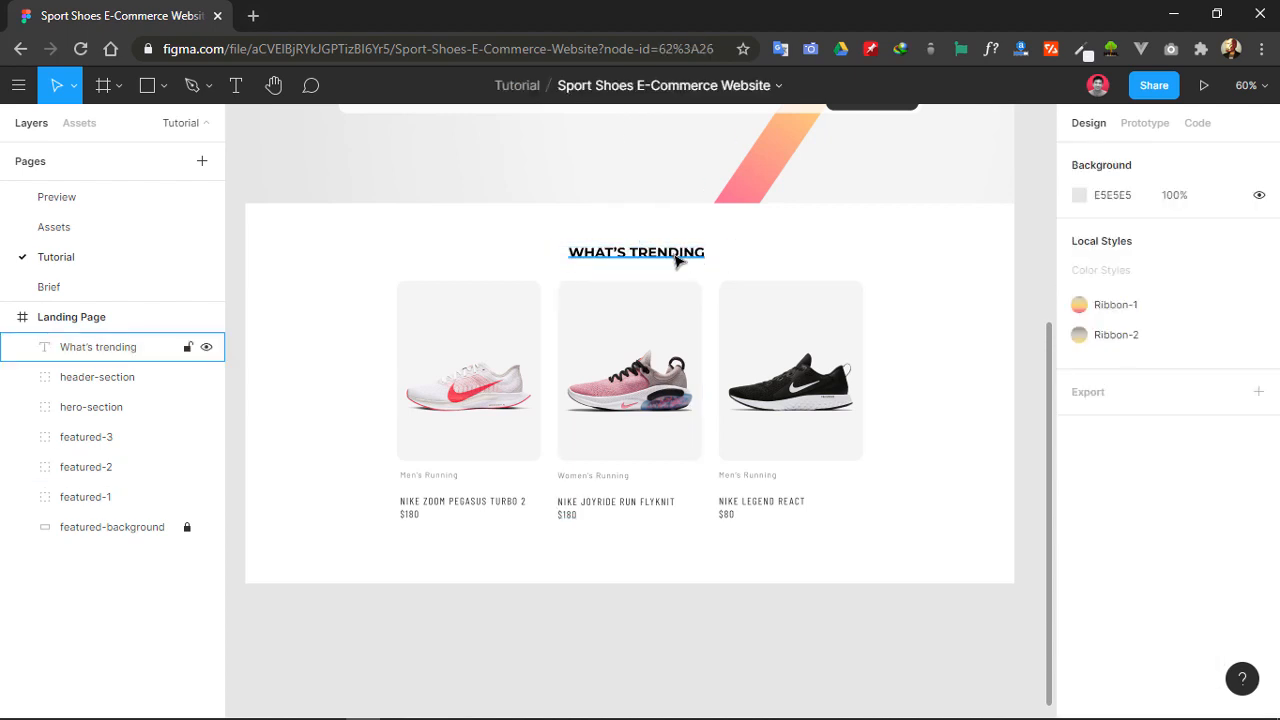
left_click(676, 260)
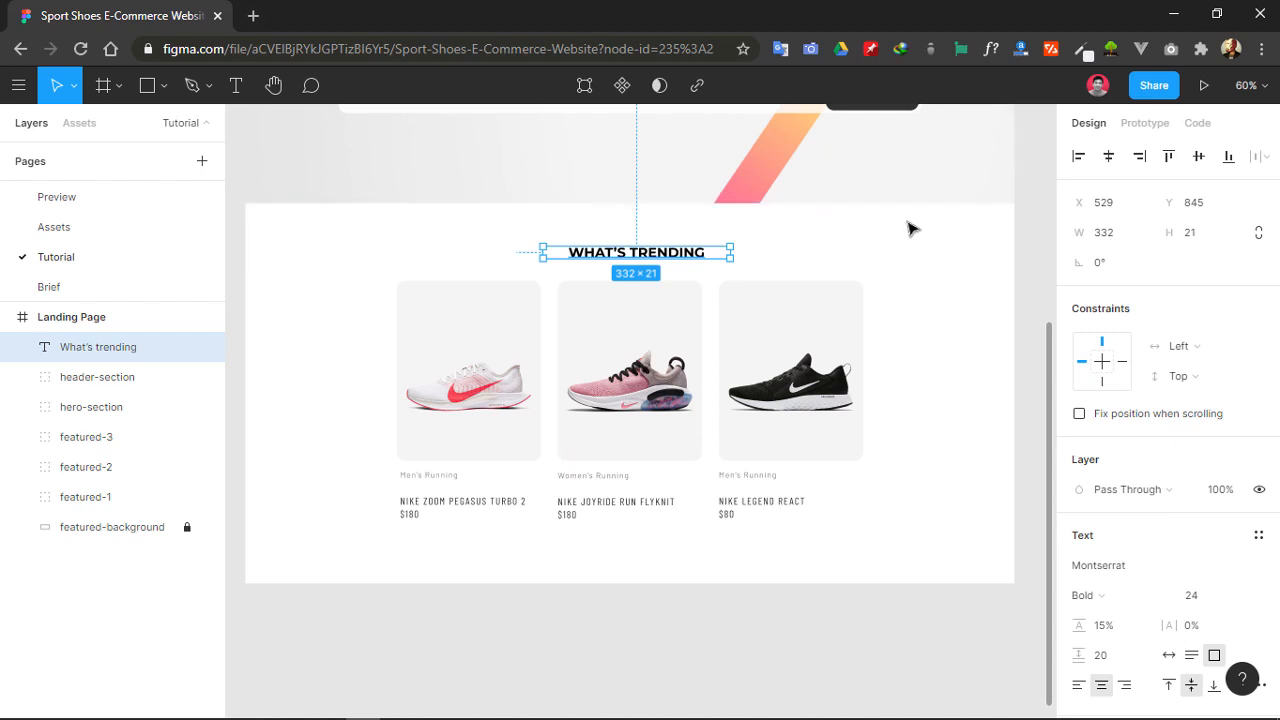
left_click(1112, 159)
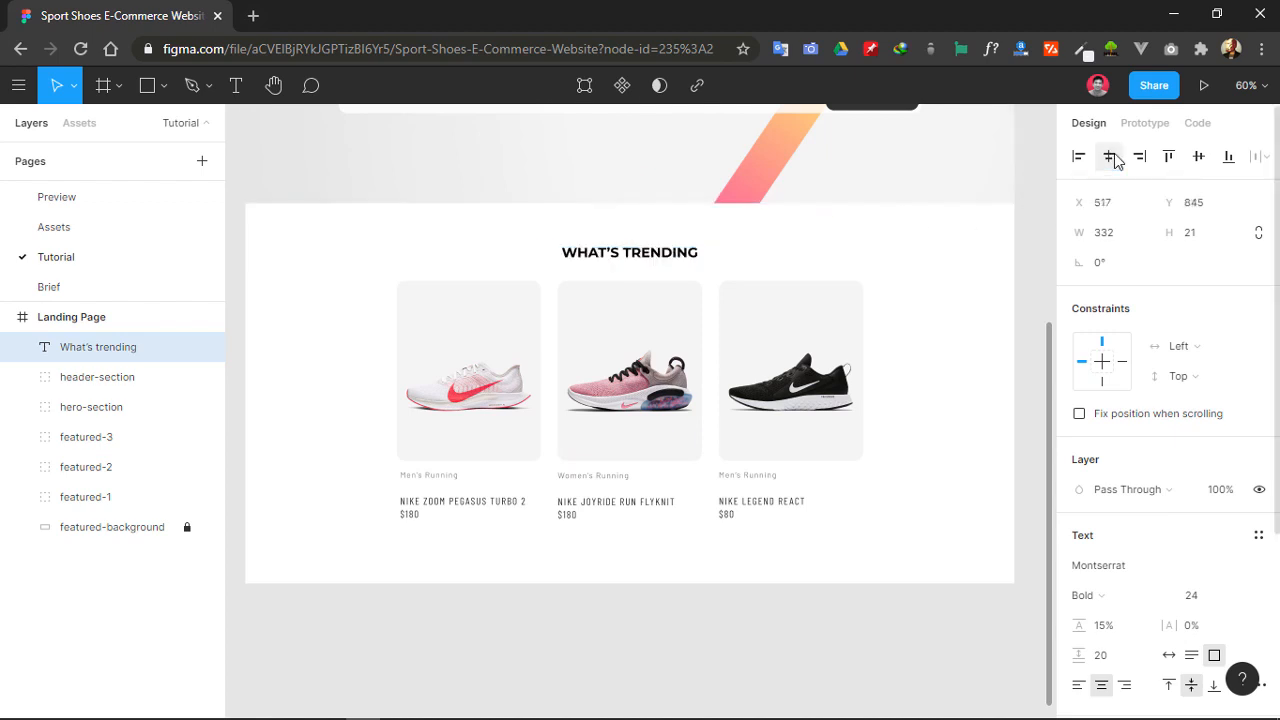
left_click(810, 257)
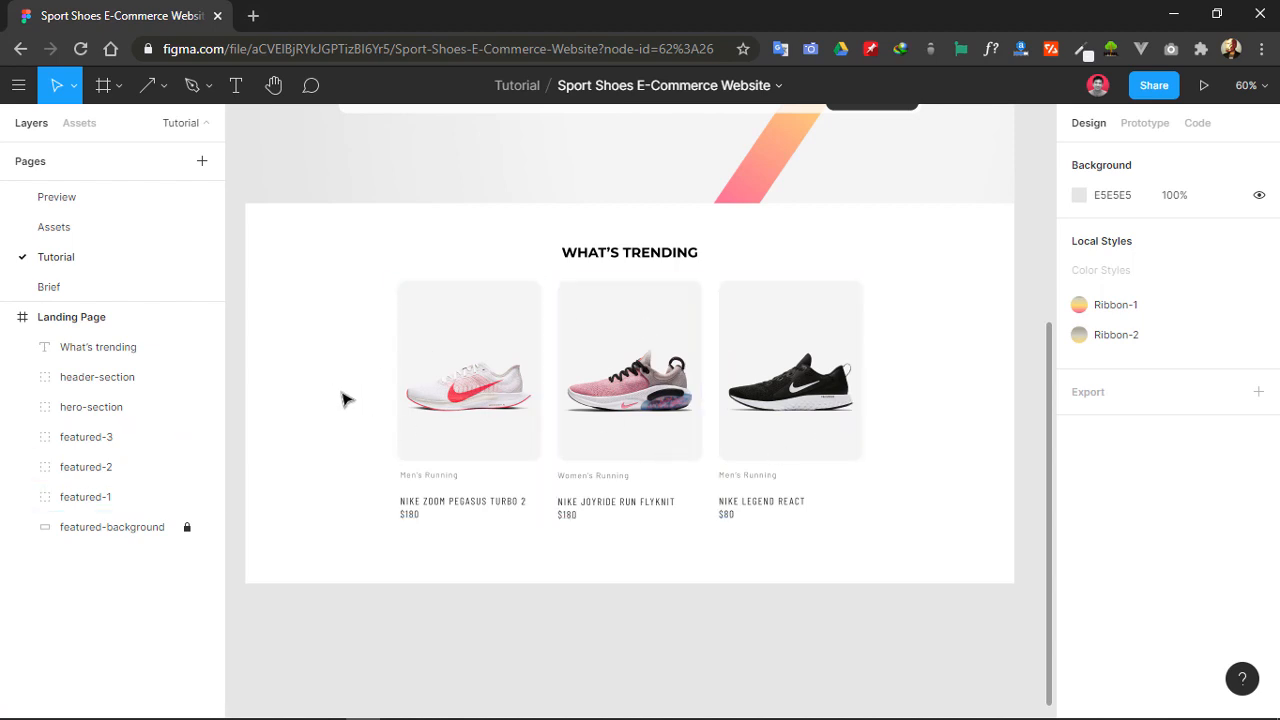
- Draw a horizontal arrow about 102 long in the white area beside the third shoe card
left_click(164, 88)
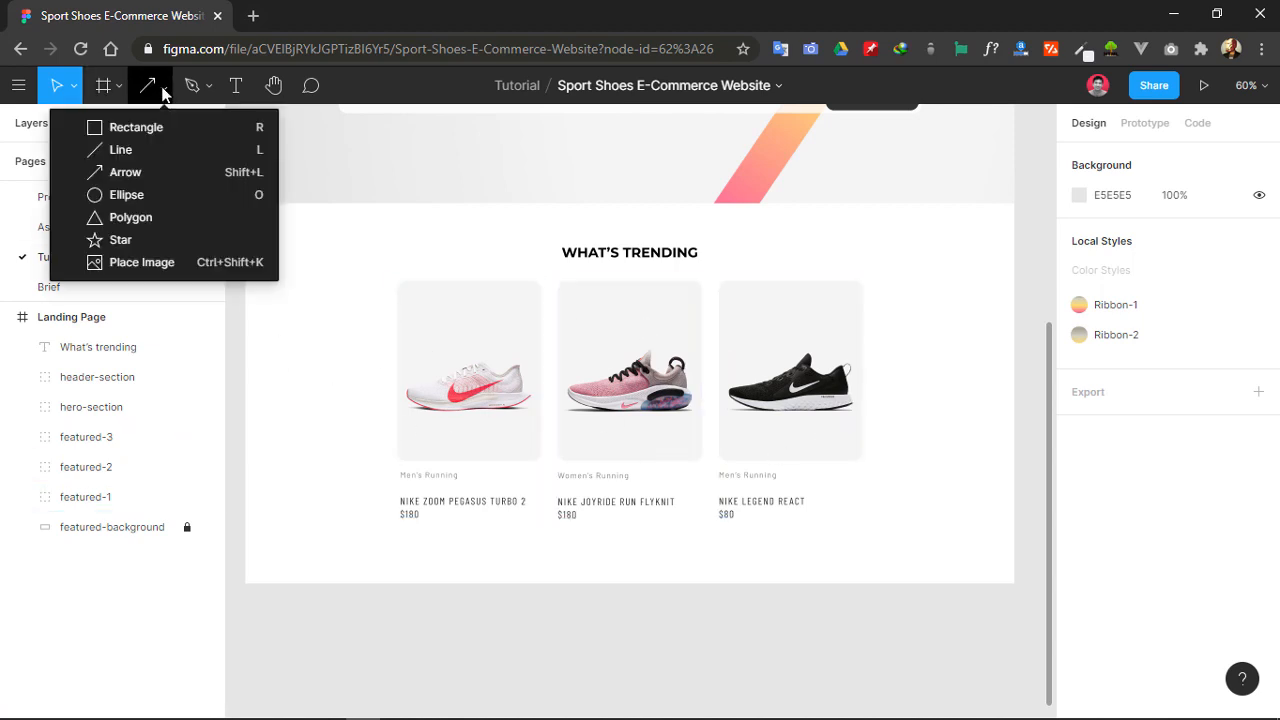
left_click(126, 172)
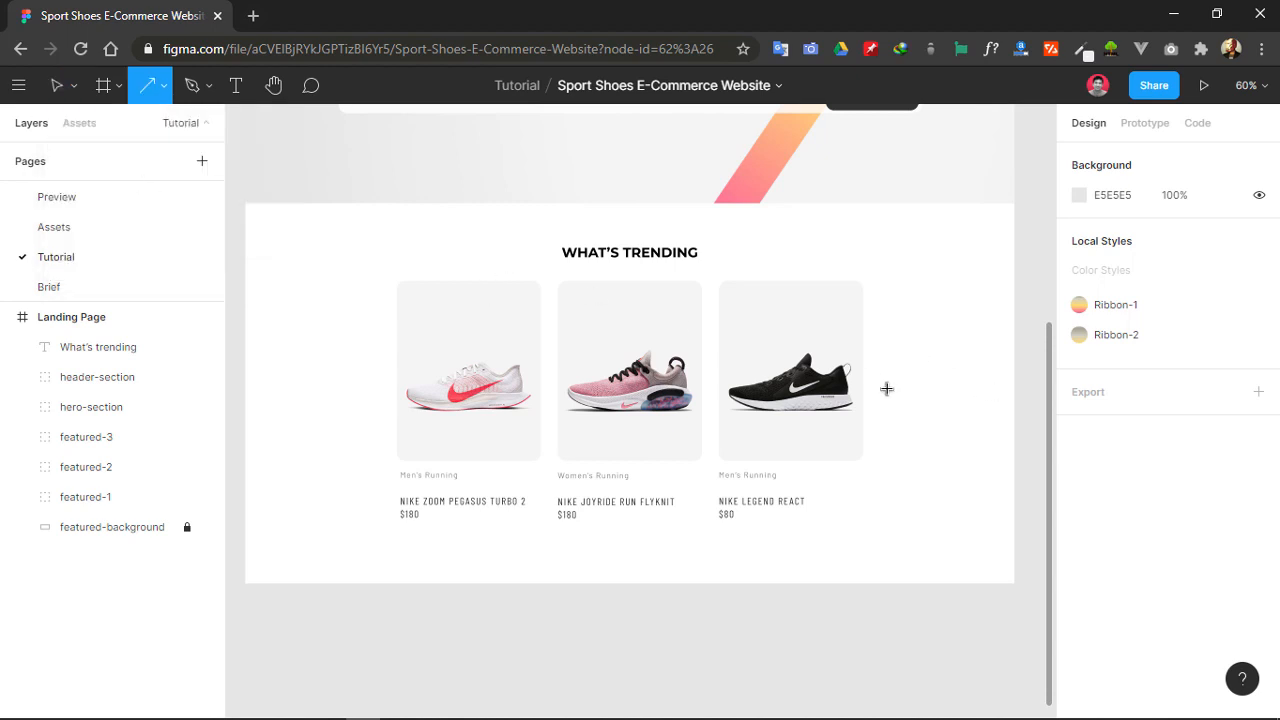
mouse_move(886, 388)
left_mouse_down()
mouse_move(955, 388)
mouse_move(944, 389)
left_mouse_up()
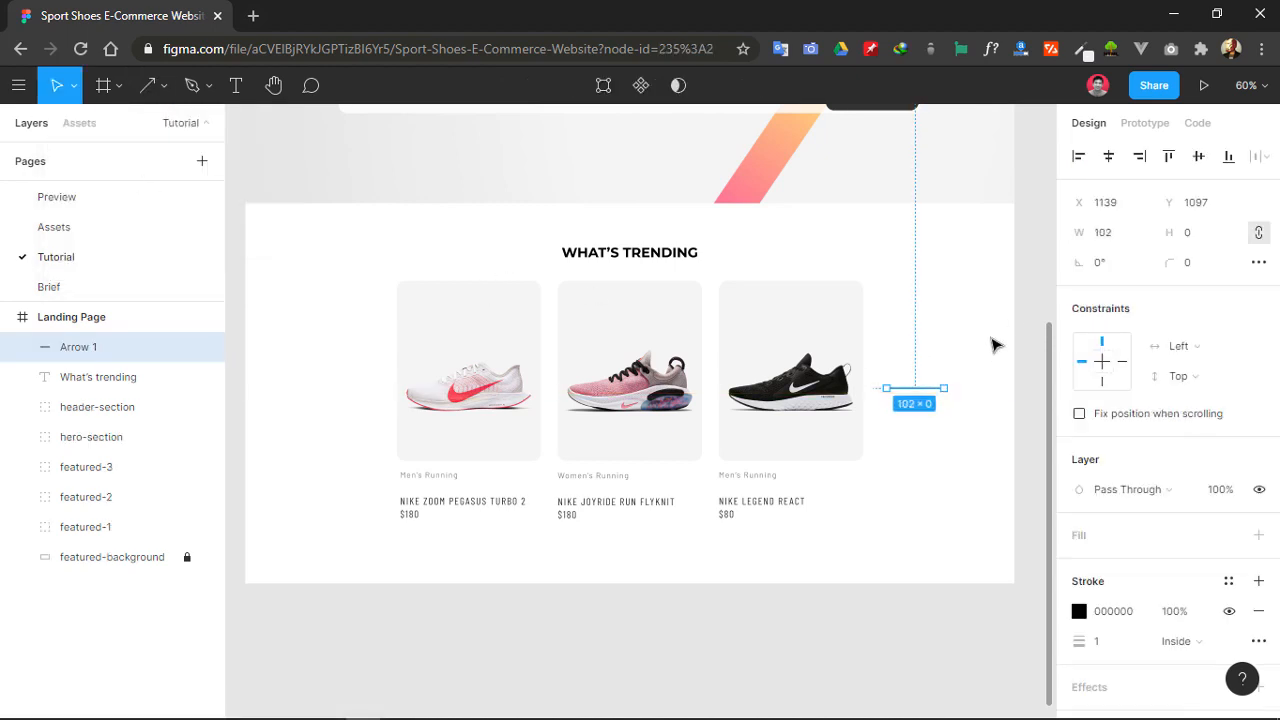
- Turn the arrow into a bold chevron by setting its width to 1 and its stroke thickness to 5
left_click(1136, 239)
type("1")
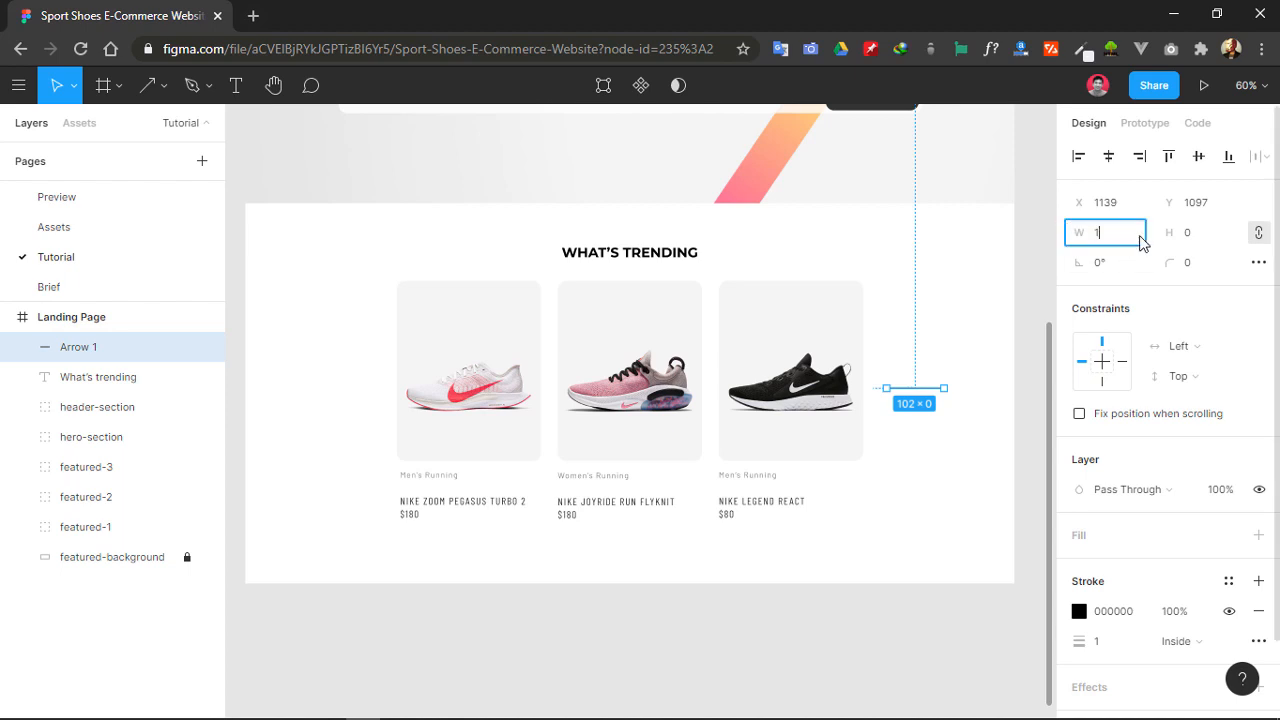
key("Return")
left_click(1105, 643)
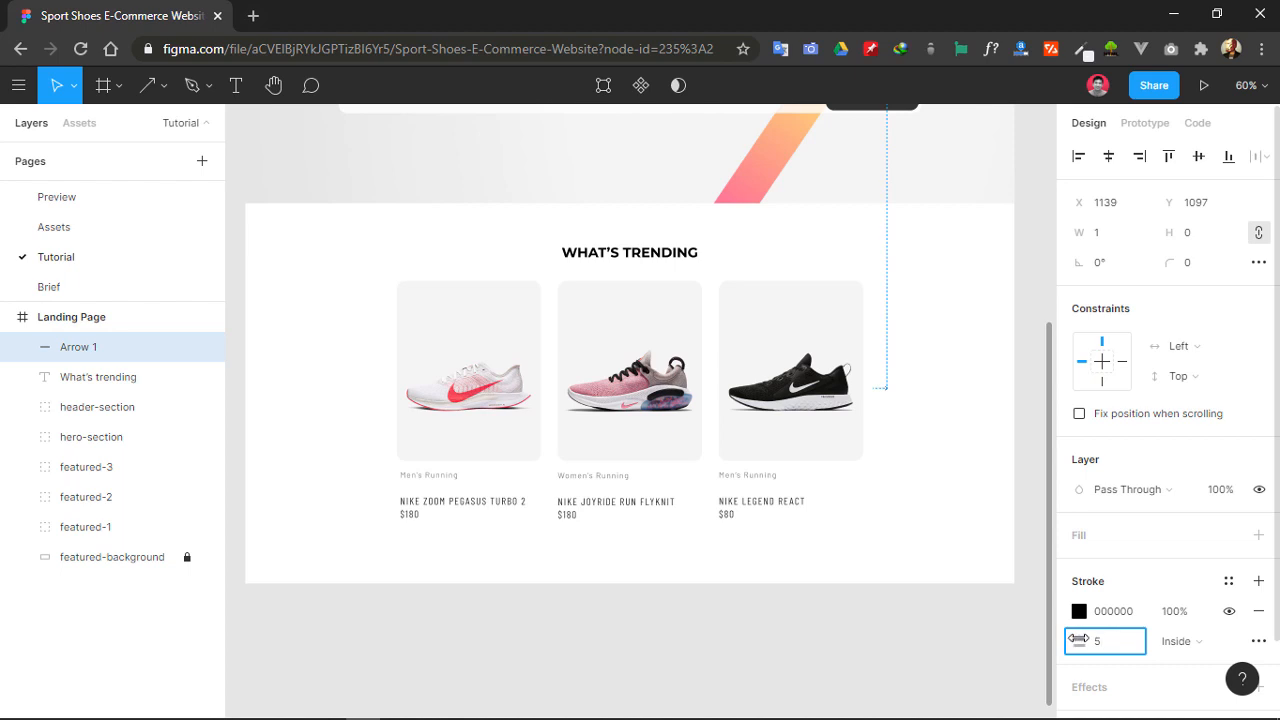
type("5")
key("Return")
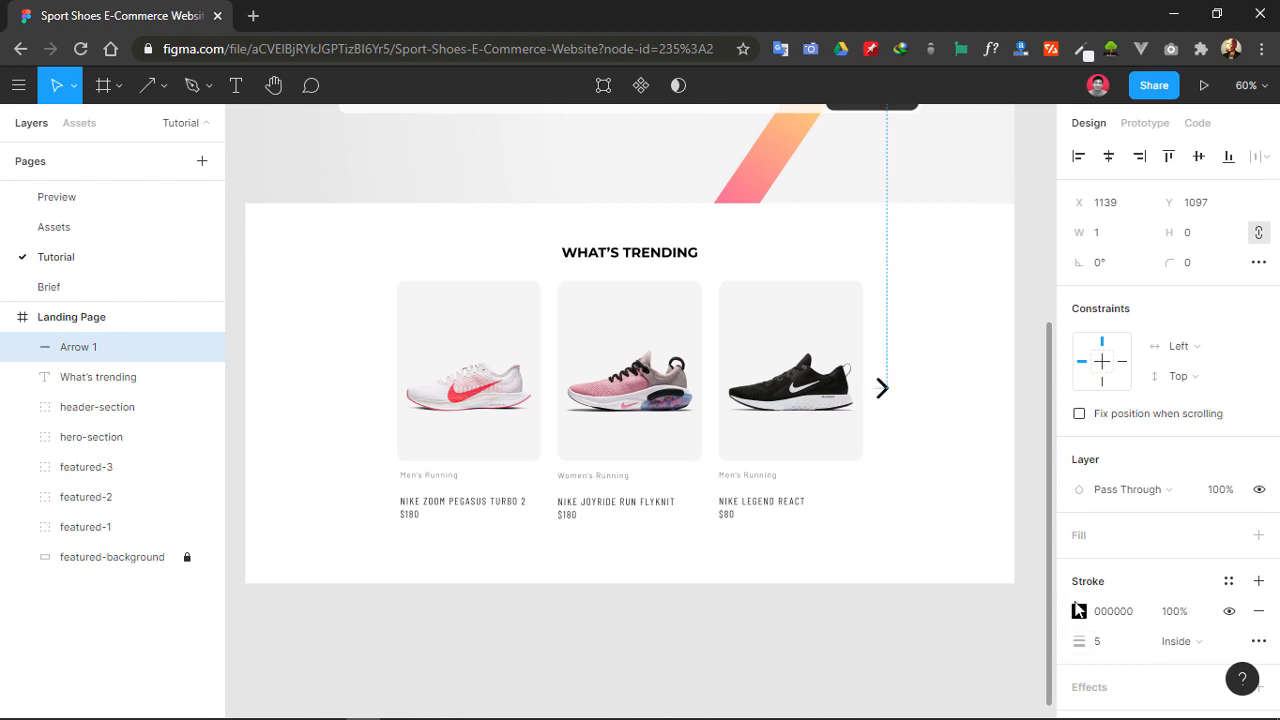
- Set the chevron's stroke colour to the team colour Gray 1 (333333)
left_click(1080, 612)
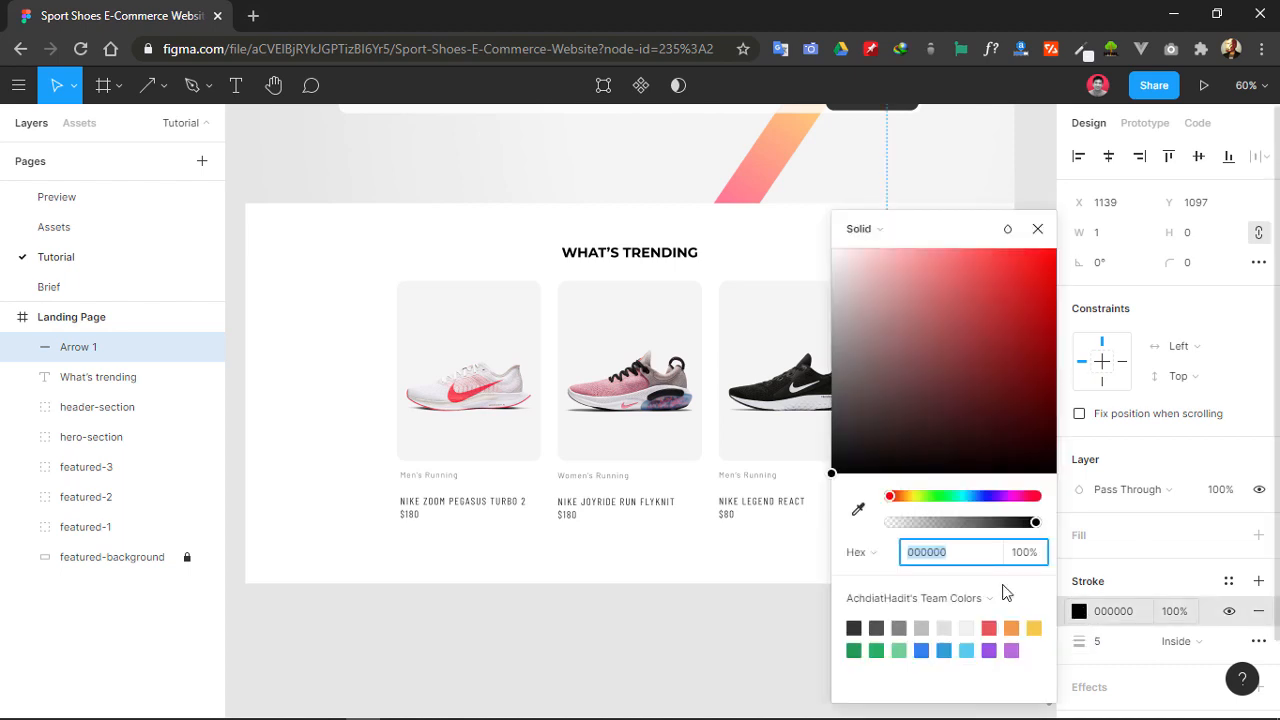
left_click(860, 621)
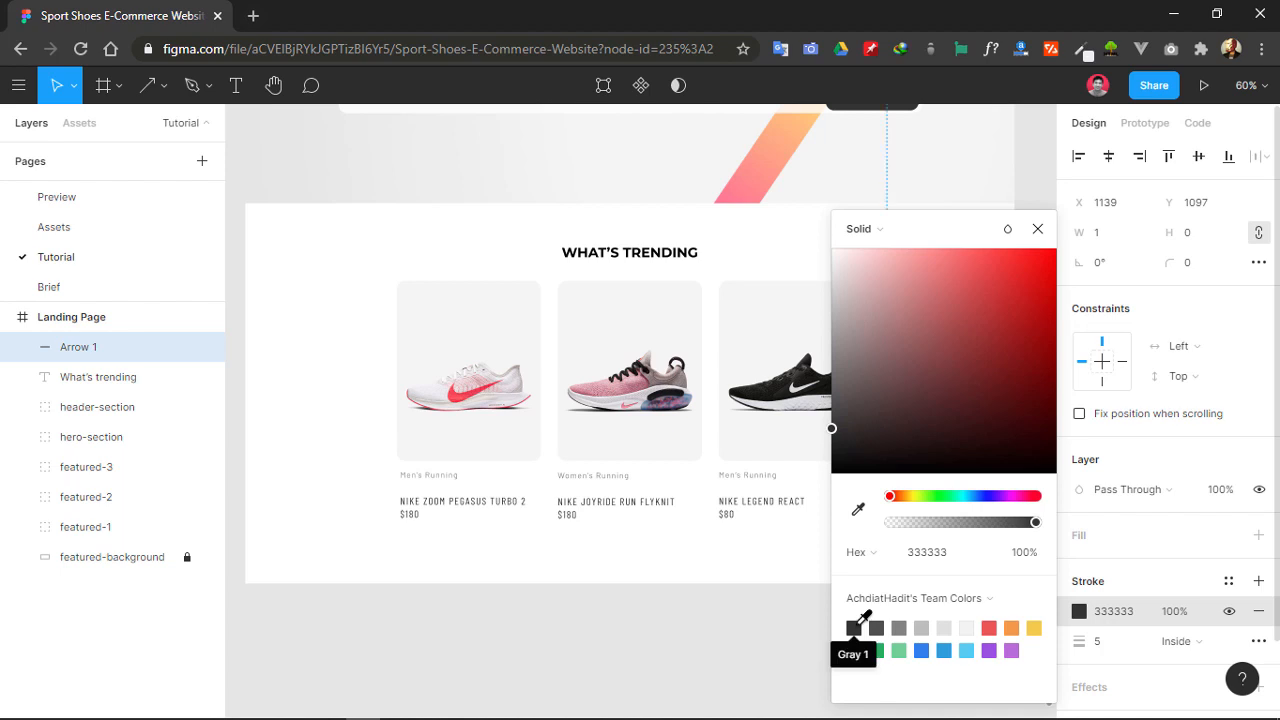
left_click(1037, 234)
left_click(943, 406)
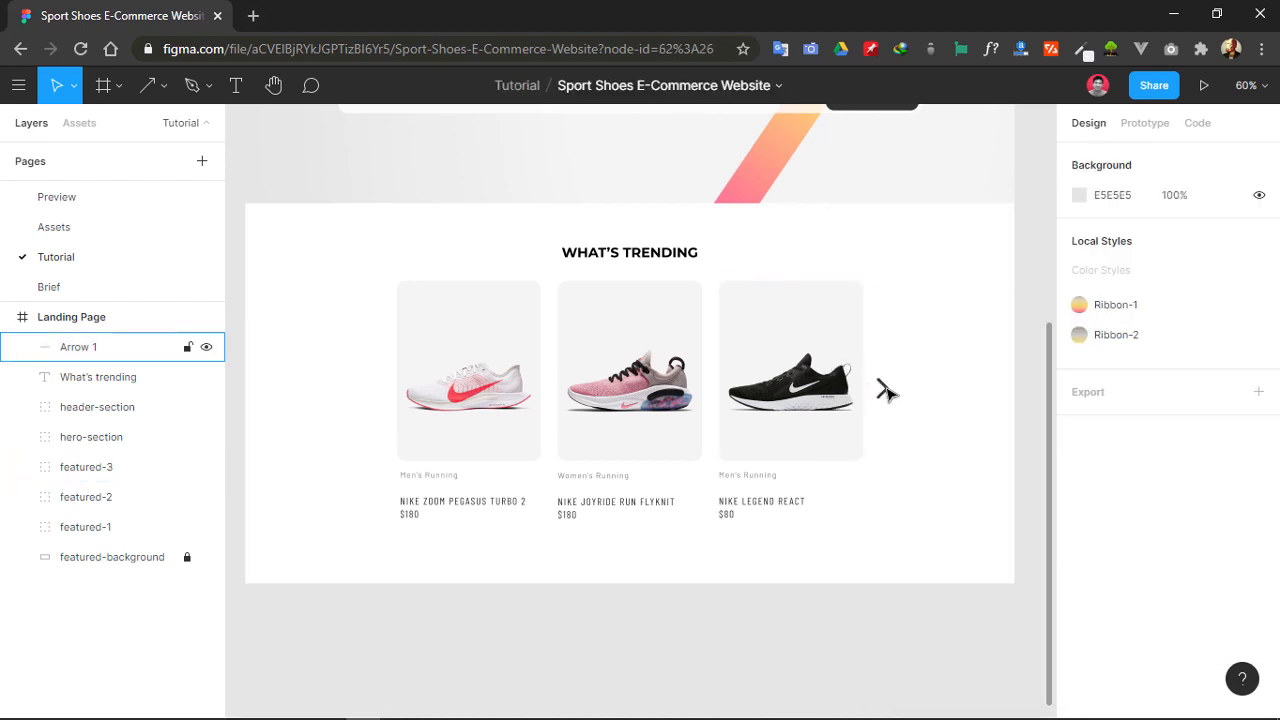
- Move the chevron to X 1137, Y 1066 so it sits 40 px from the third shoe card
mouse_move(886, 387)
left_mouse_down()
mouse_move(893, 371)
mouse_move(896, 383)
mouse_move(884, 373)
left_mouse_up()
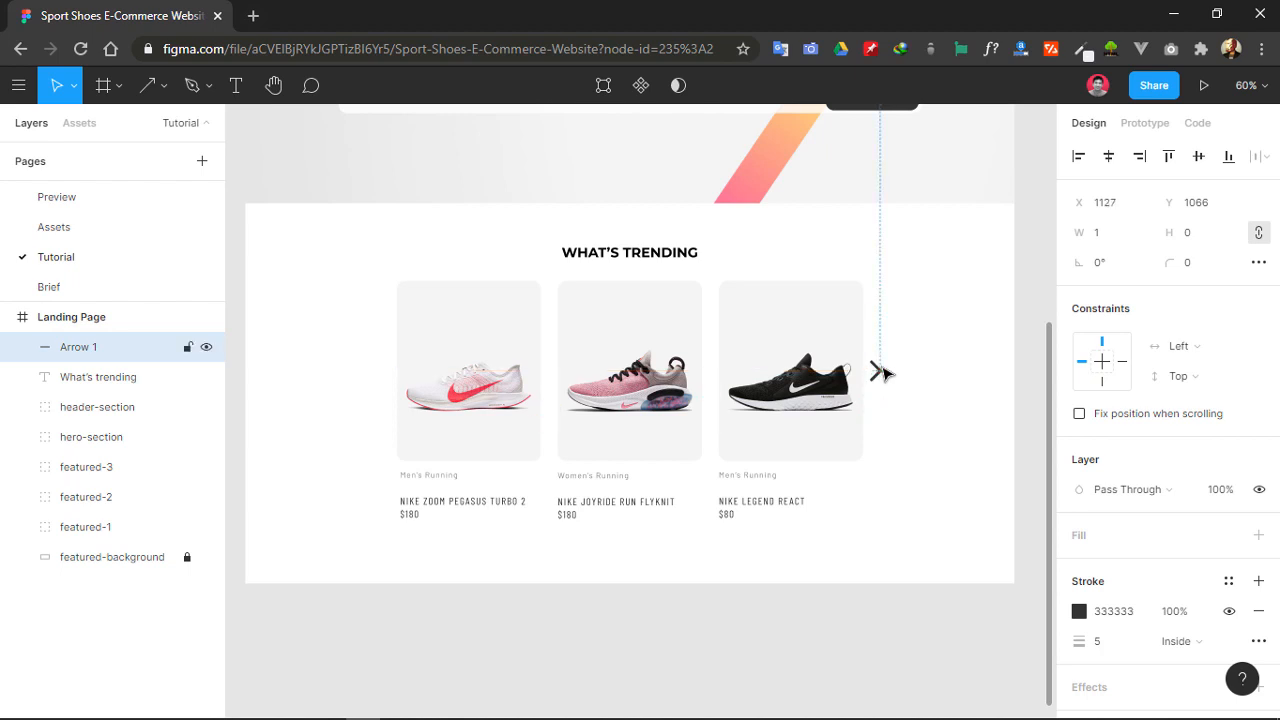
key("alt")
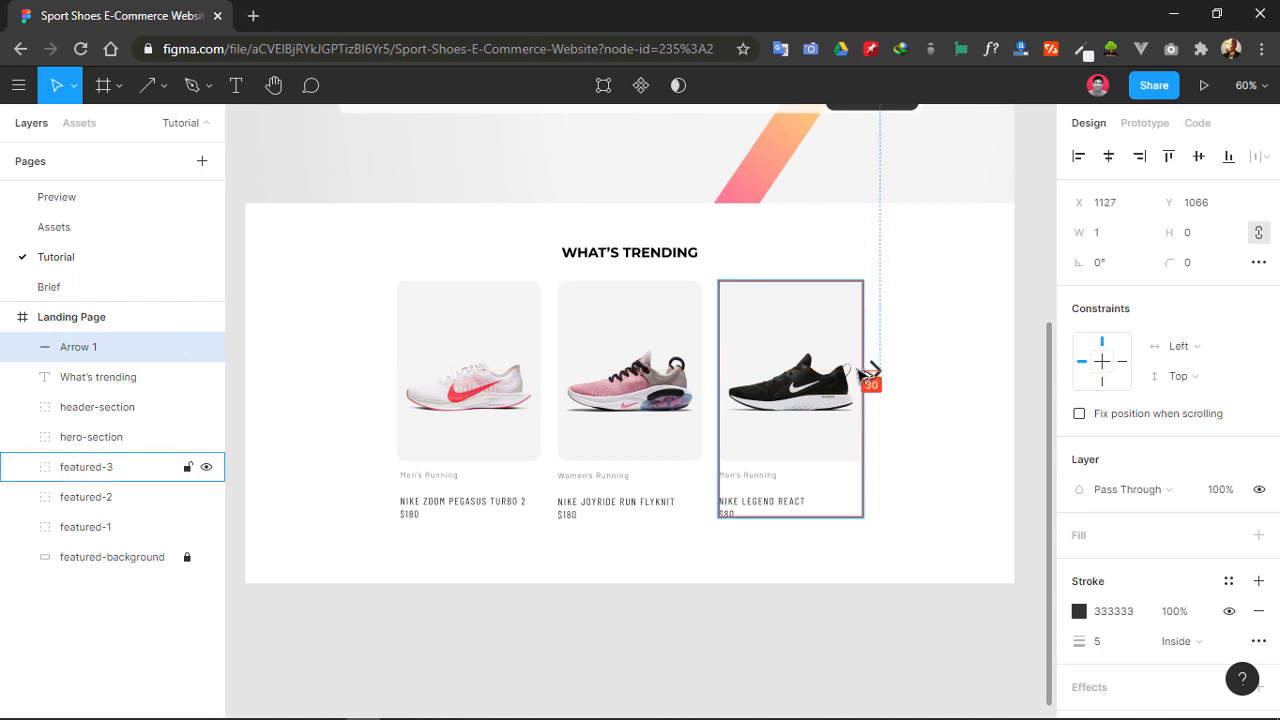
key("Right")
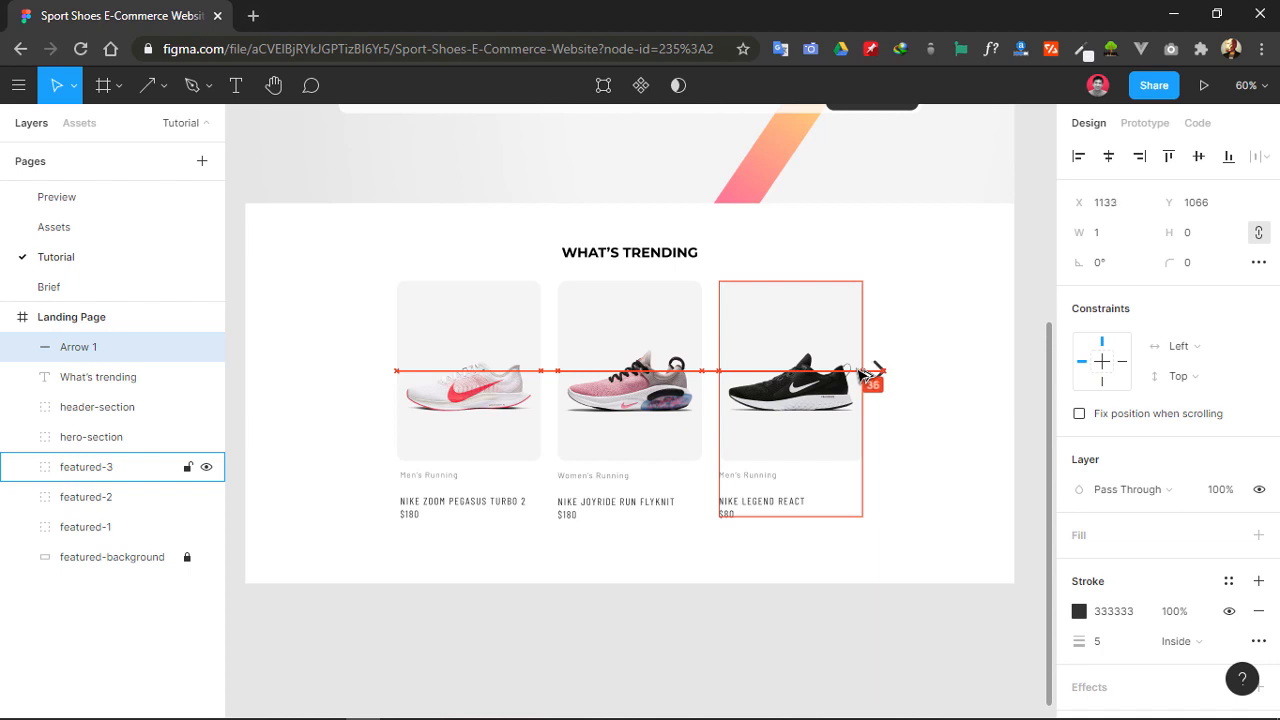
key("Escape")
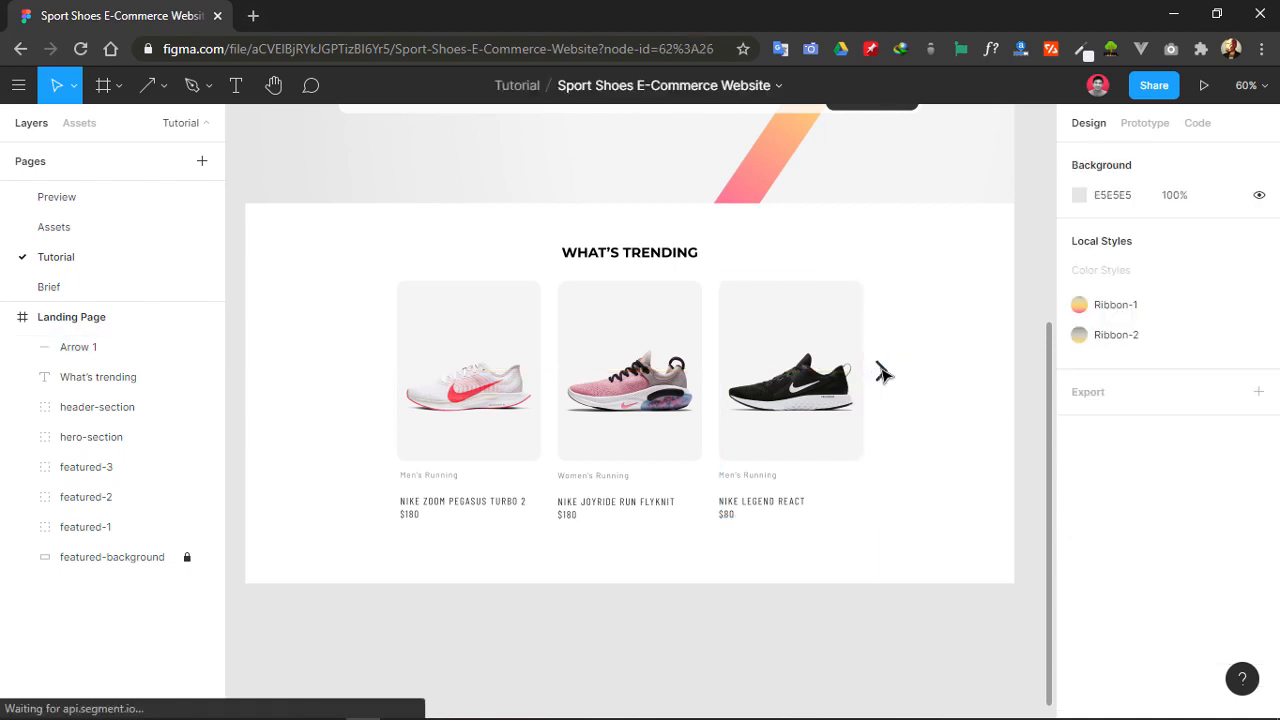
left_click(881, 373)
left_click(812, 347, "shift")
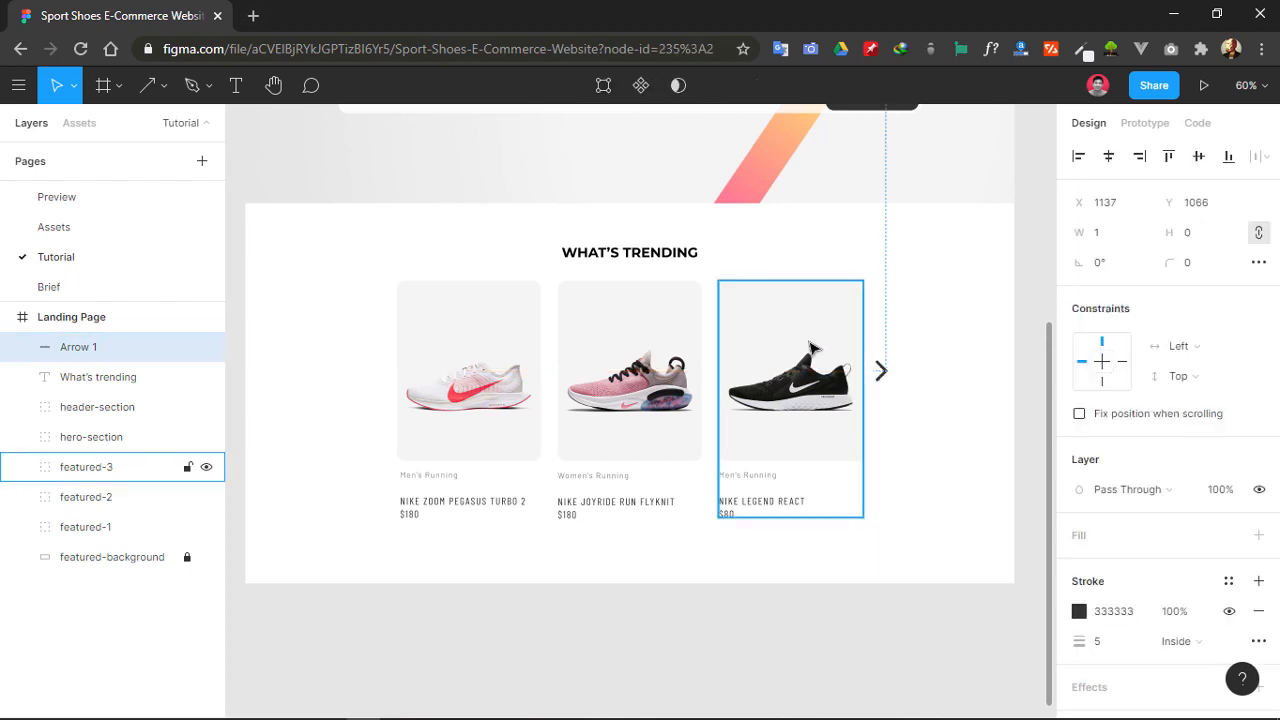
left_click(926, 361)
double_click(881, 366)
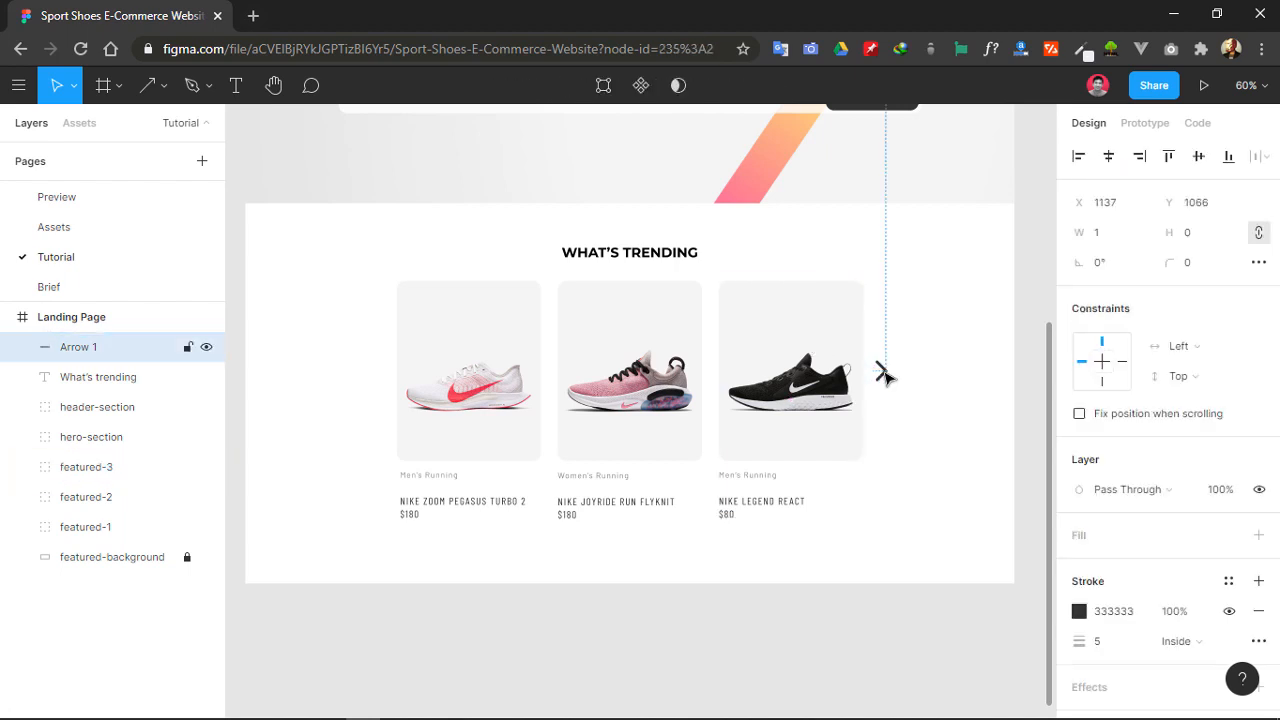
left_click(887, 375)
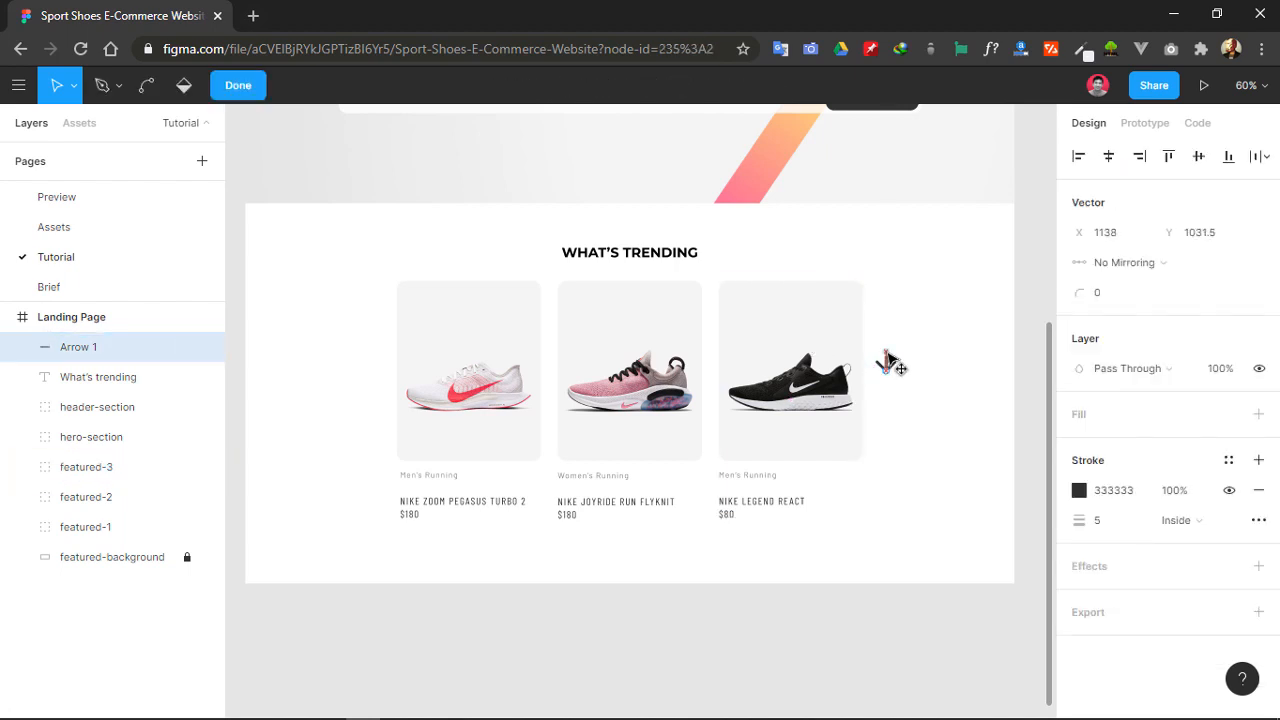
left_click(882, 372, "ctrl")
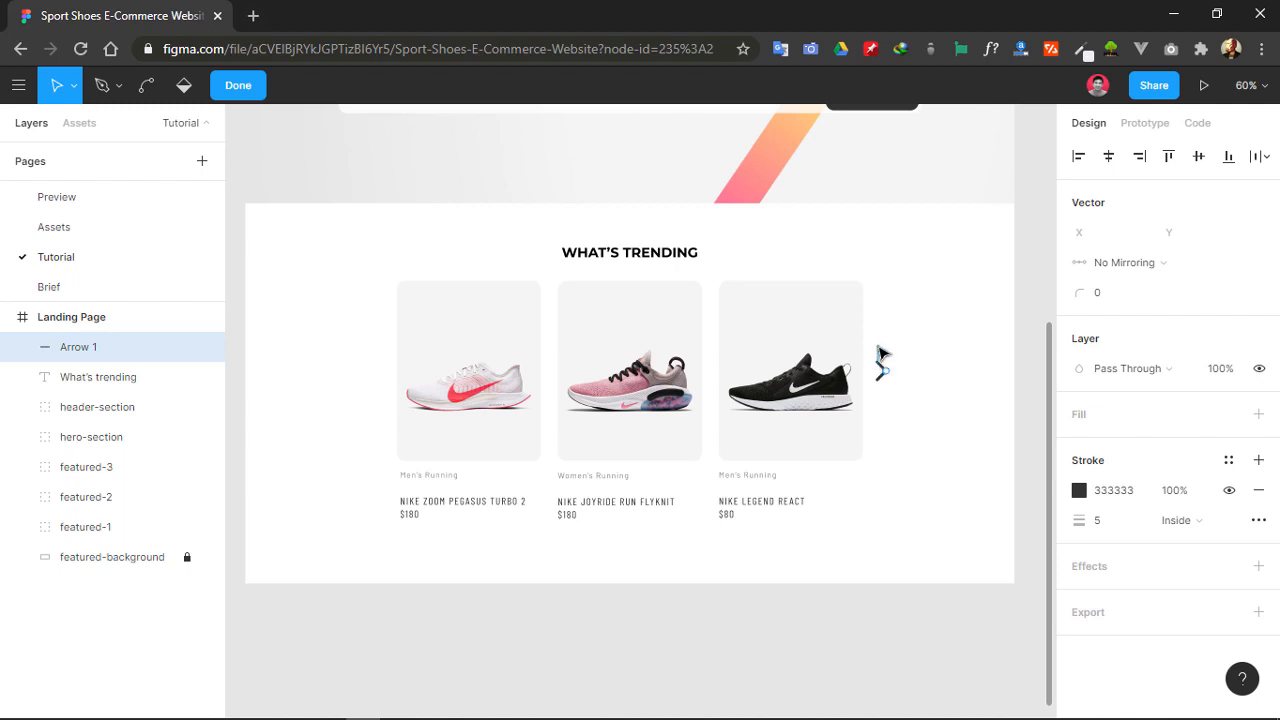
left_click(884, 373, "ctrl")
key("ctrl+0")
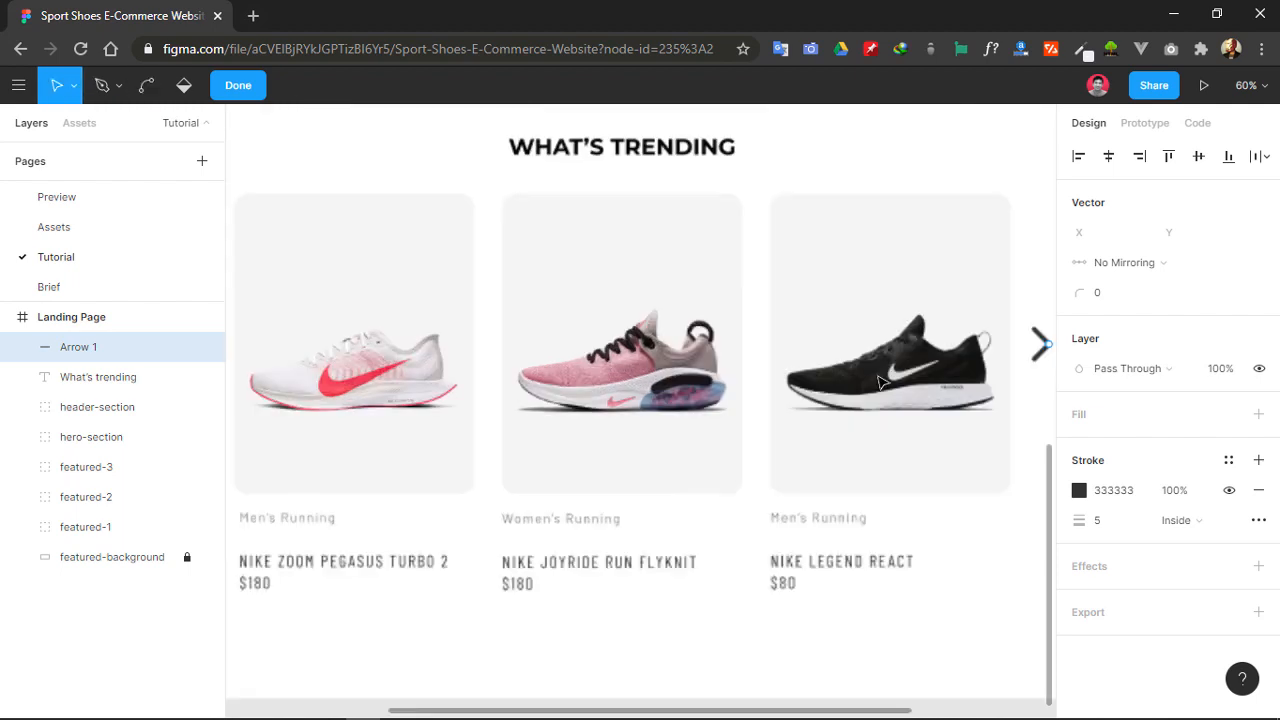
left_click_drag(873, 350, 674, 386)
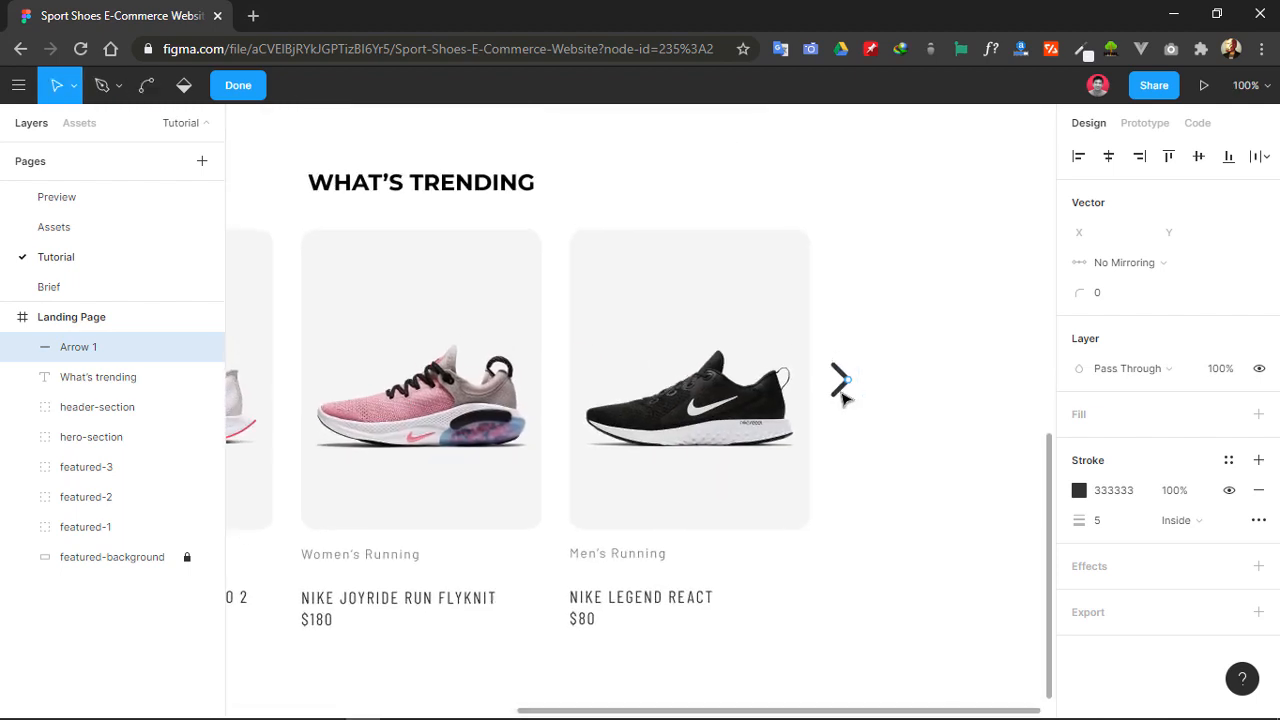
key("Escape")
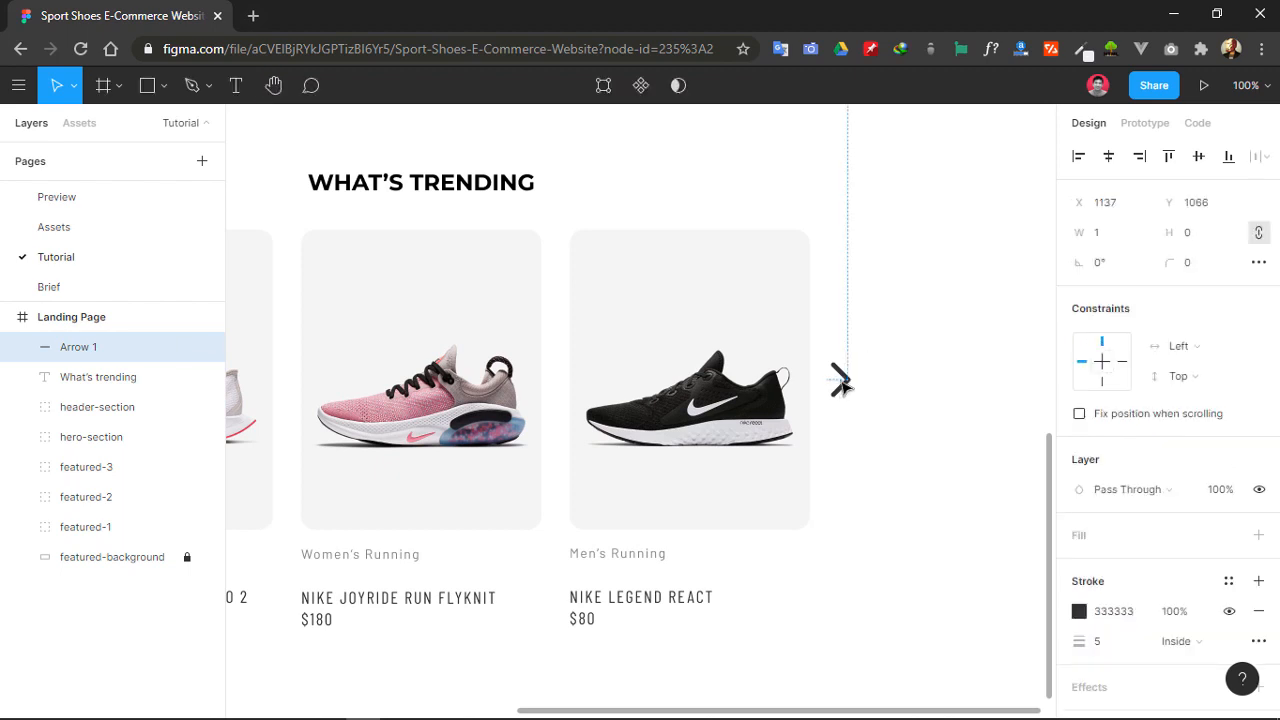
- Shift the chevron slightly away from the third shoe card, then nudge it back to X 1137
mouse_move(842, 380)
left_mouse_down()
mouse_move(838, 357)
mouse_move(846, 391)
left_mouse_up()
key("Escape")
key("alt")
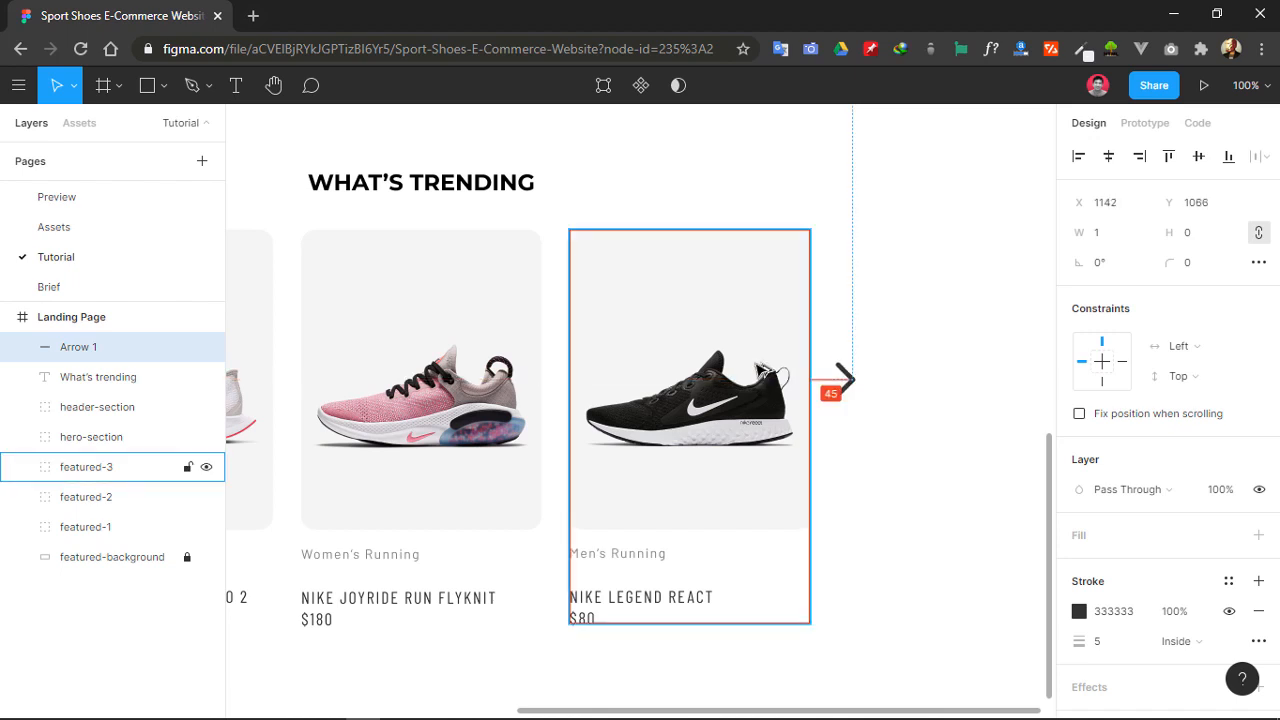
key("Left")
key("Left")
key("Left")
key("Left")
key("Left")
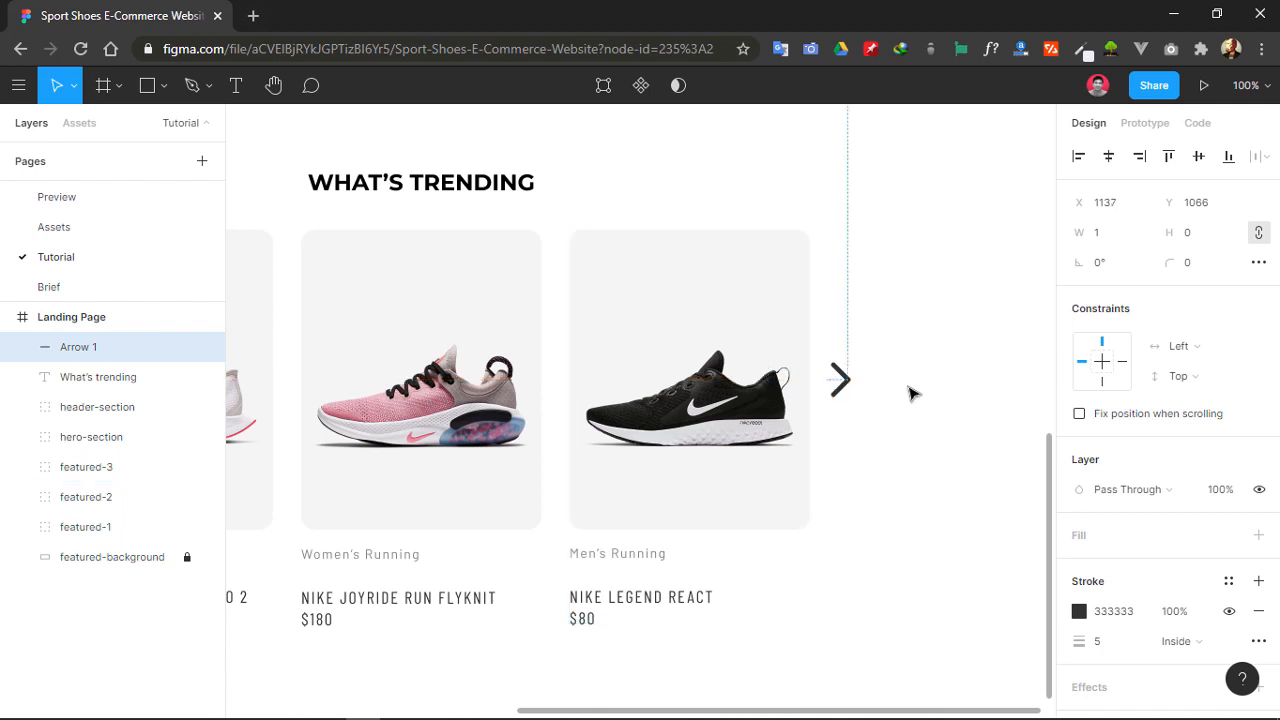
- Place a duplicate of the chevron beside the first shoe card and rotate the copy by 180°
key("ctrl+d")
left_click_drag(838, 393, 563, 192)
left_click_drag(551, 266, 460, 376)
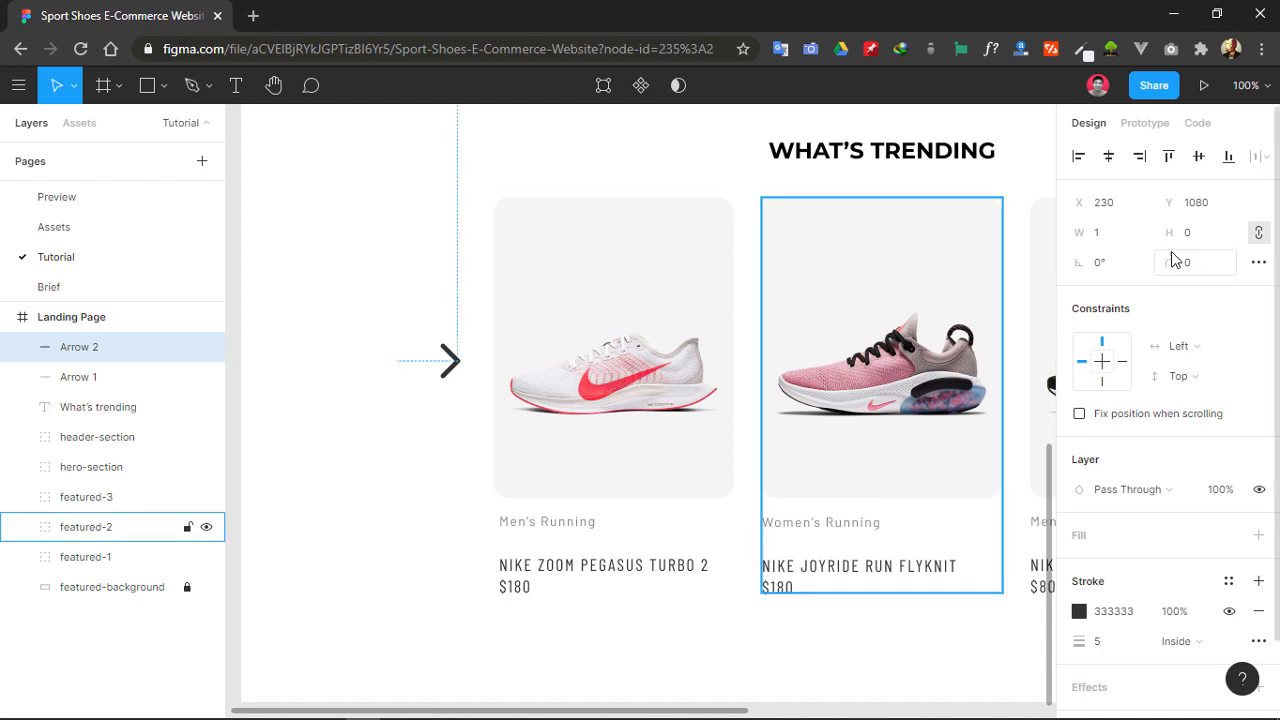
left_click(1100, 262)
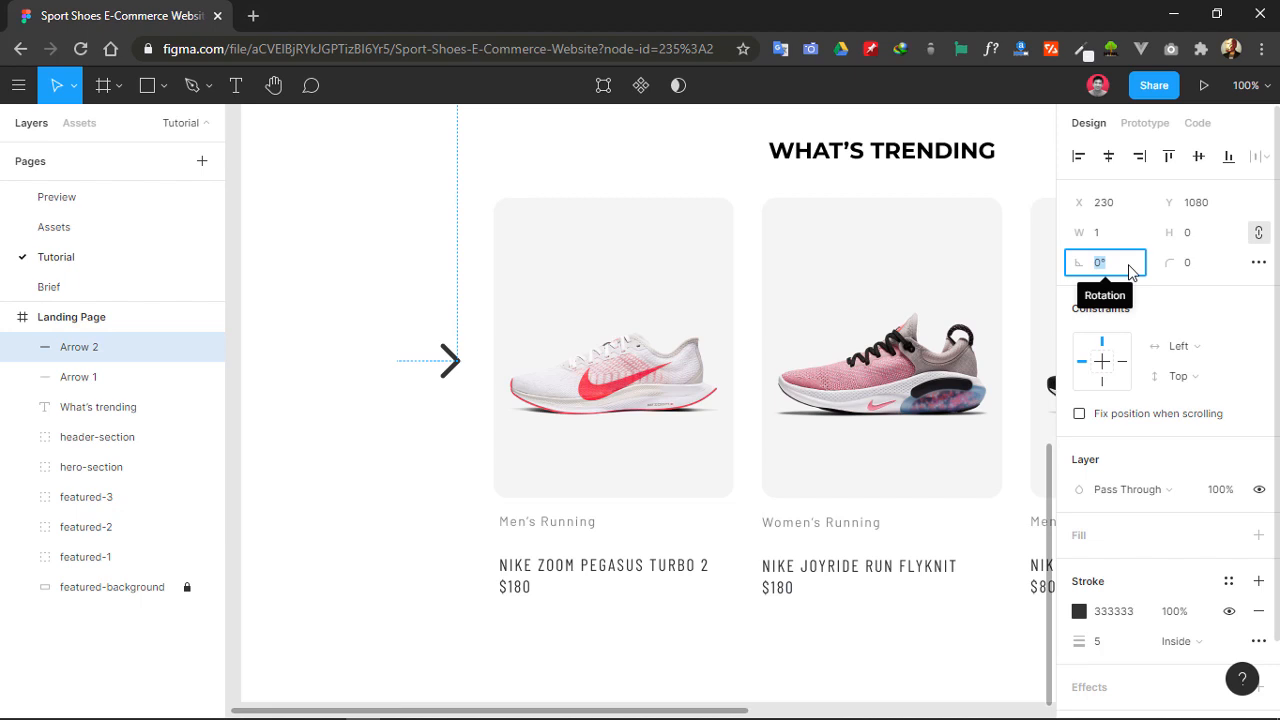
type("18")
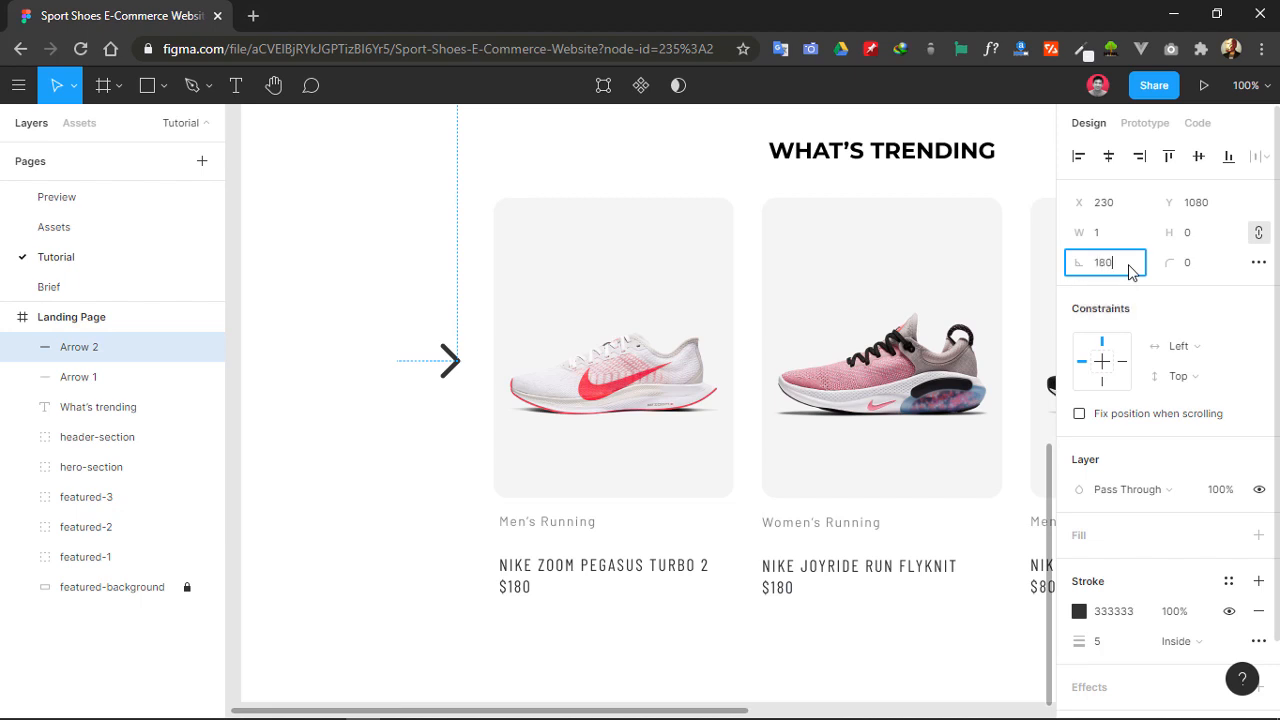
key("Return")
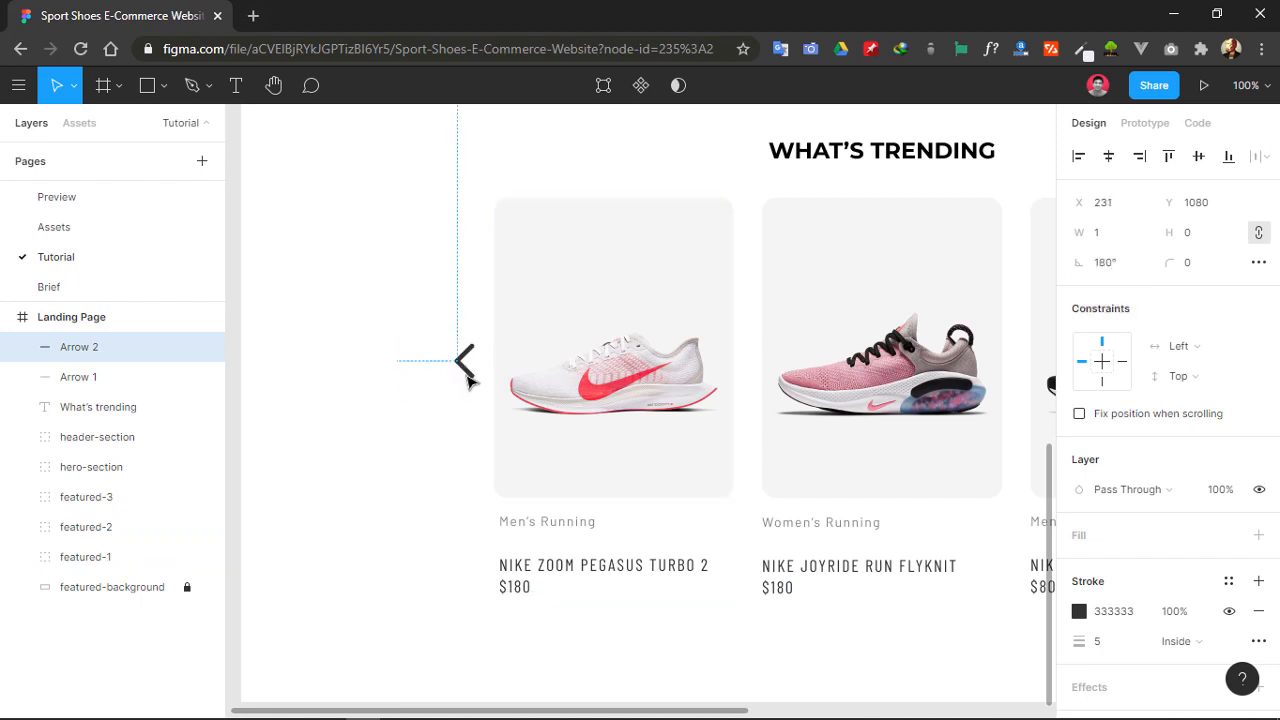
- Move the rotated chevron to X 229, Y 1066 so it sits 40 px from the first shoe card
mouse_move(470, 378)
left_mouse_down()
mouse_move(473, 397)
mouse_move(474, 364)
left_mouse_up()
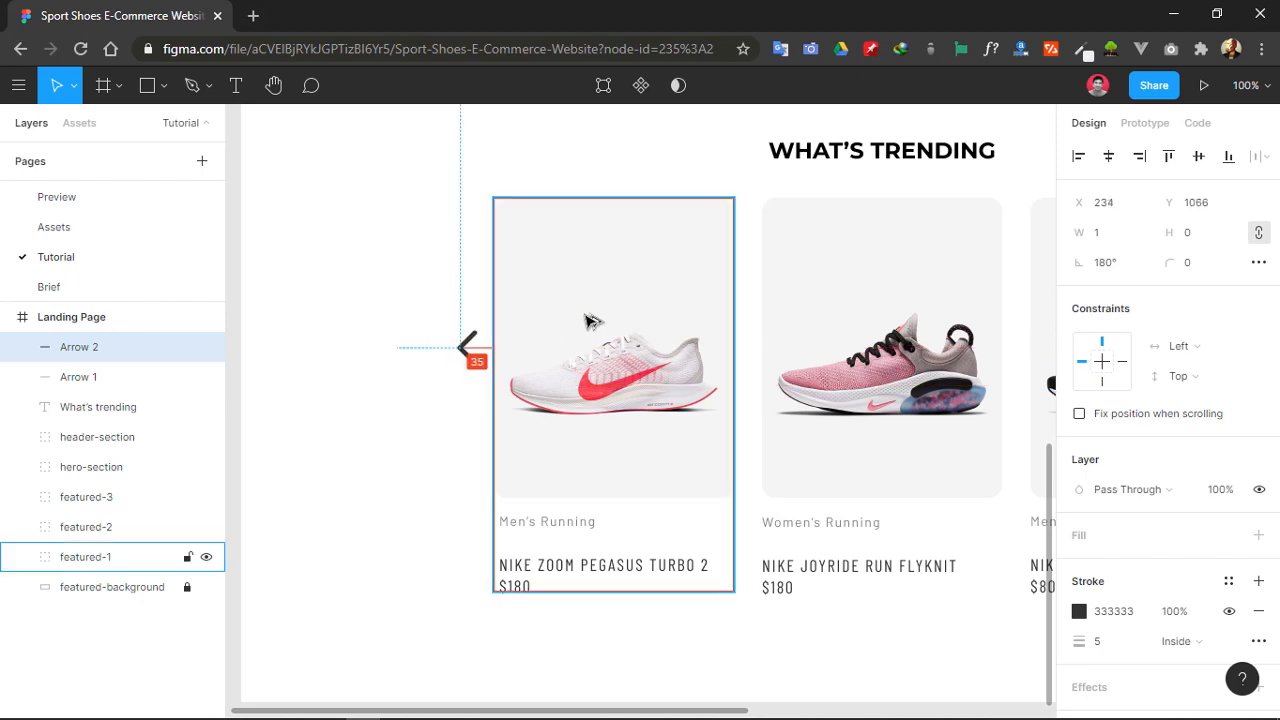
key("Left")
key("Left")
key("Left")
key("Left")
key("Left")
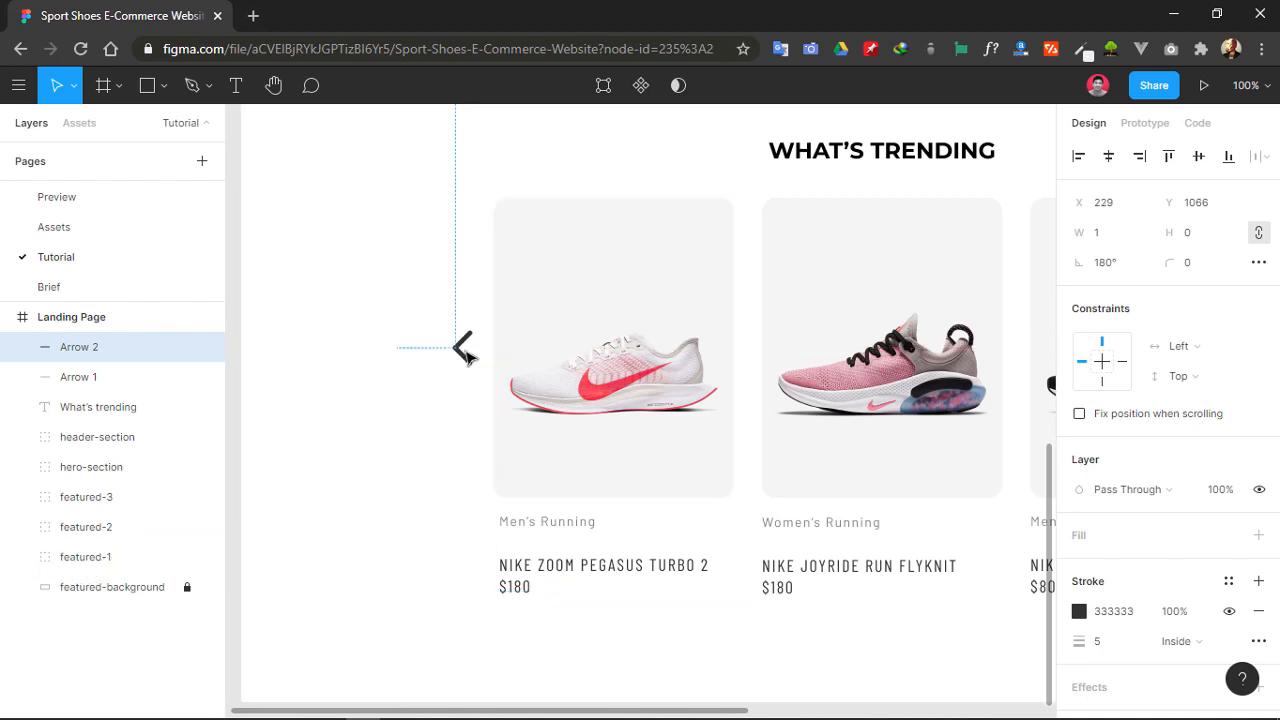
- Rename the layer of the chevron beside the first shoe card as left-arrow
double_click(87, 352)
key("BackSpace")
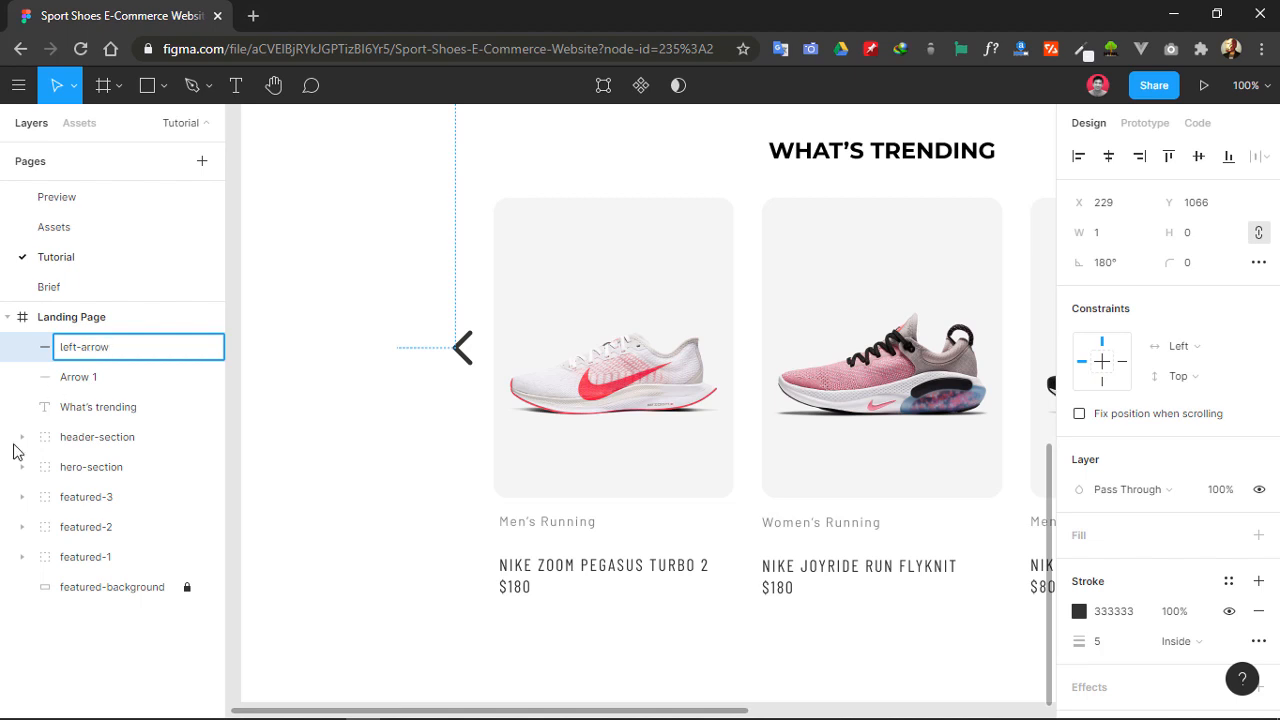
left_click(291, 474)
- Rename the layer of the chevron beside the third shoe card as right-arrow
scroll(226, 397, "right", 5)
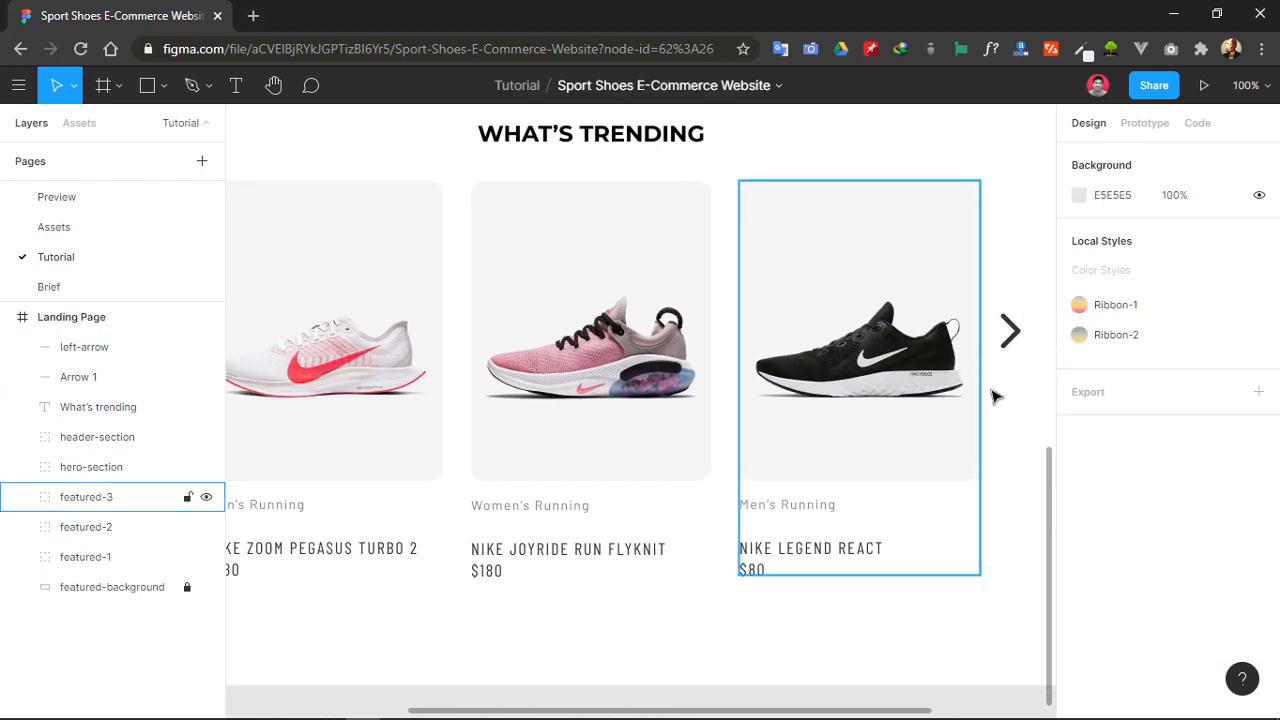
scroll(993, 397, "right", 3)
left_click(84, 377)
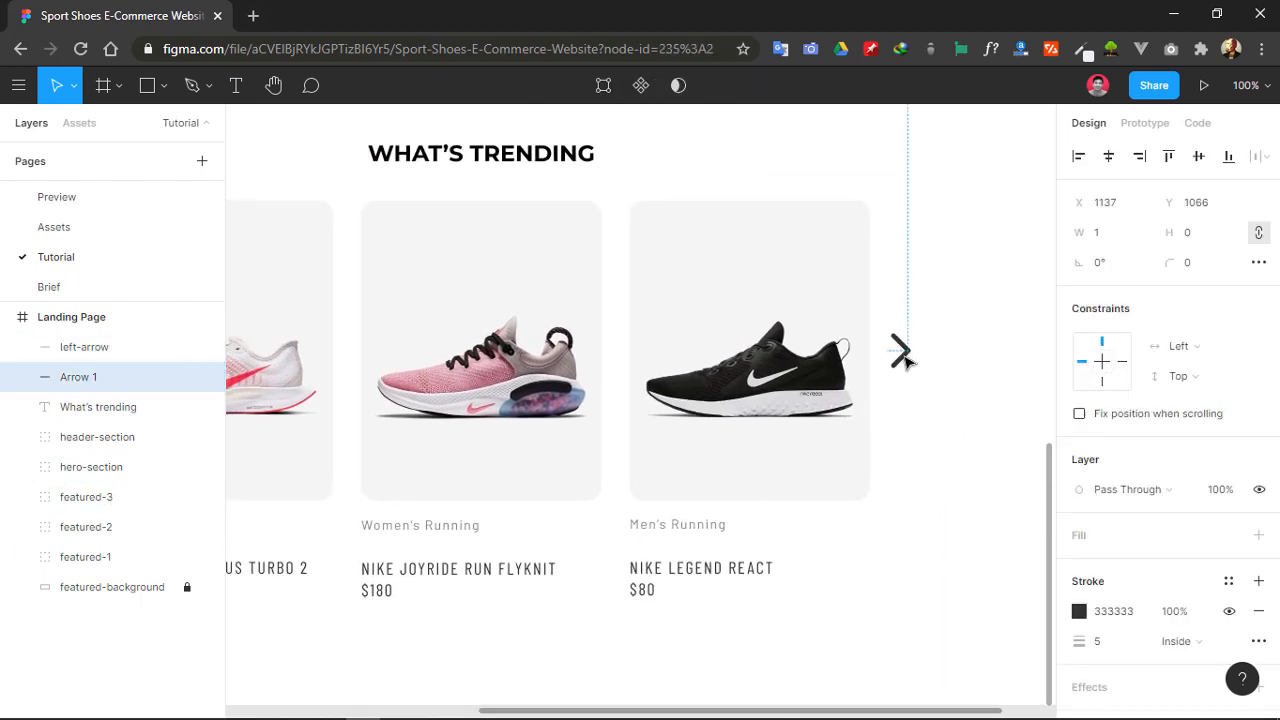
double_click(88, 378)
type("right-a")
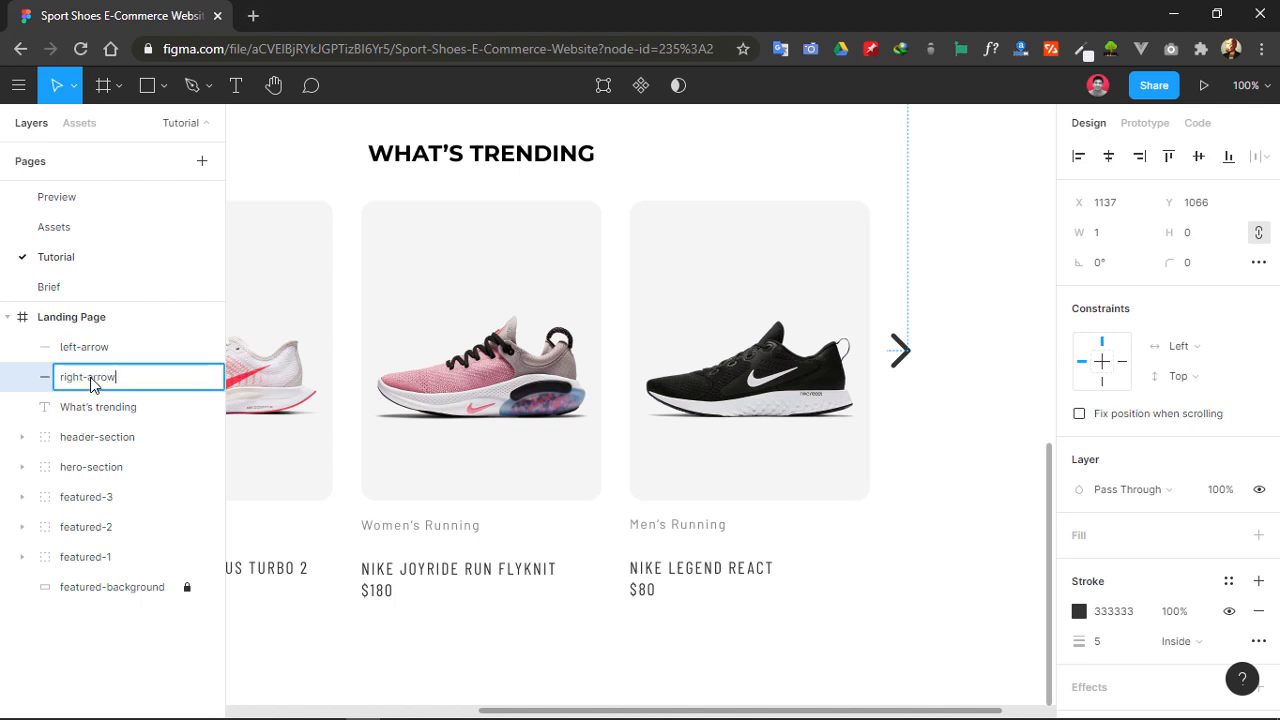
left_click(912, 388)
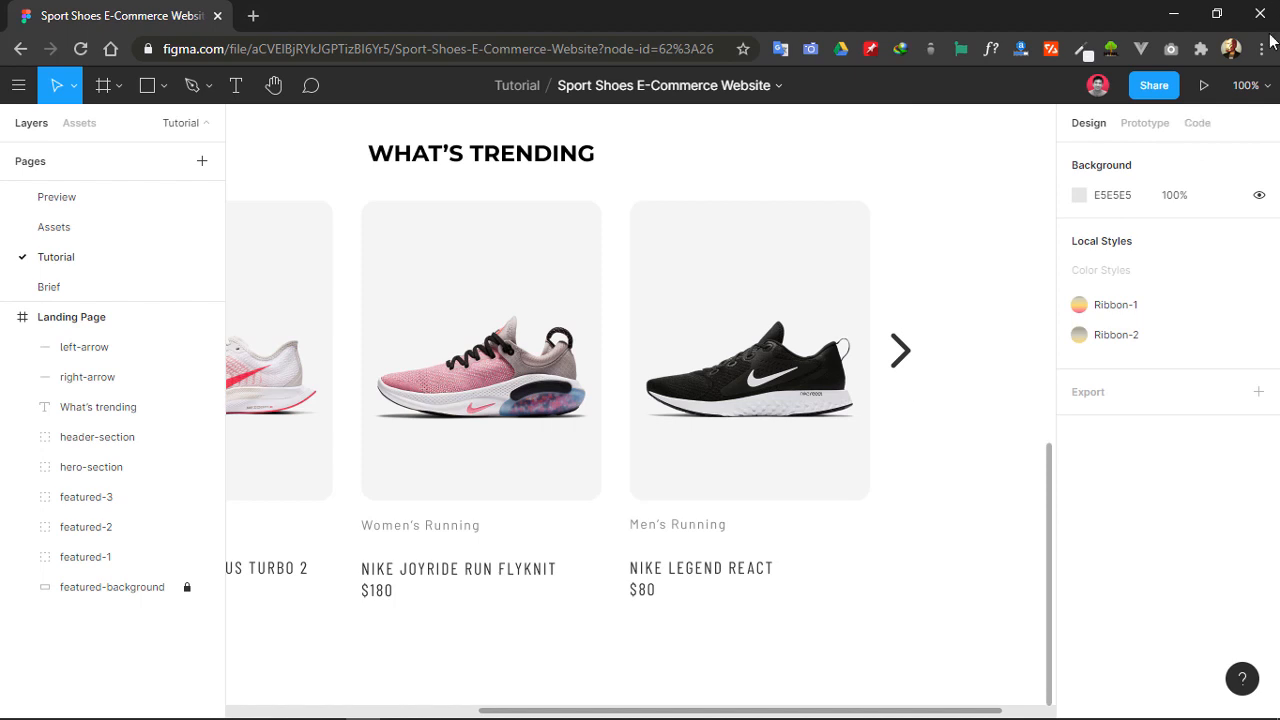
- Draw a full-width rectangle about 1366 × 255 across the lower part of the trending section and place its layer directly above featured-background
left_click(1250, 85)
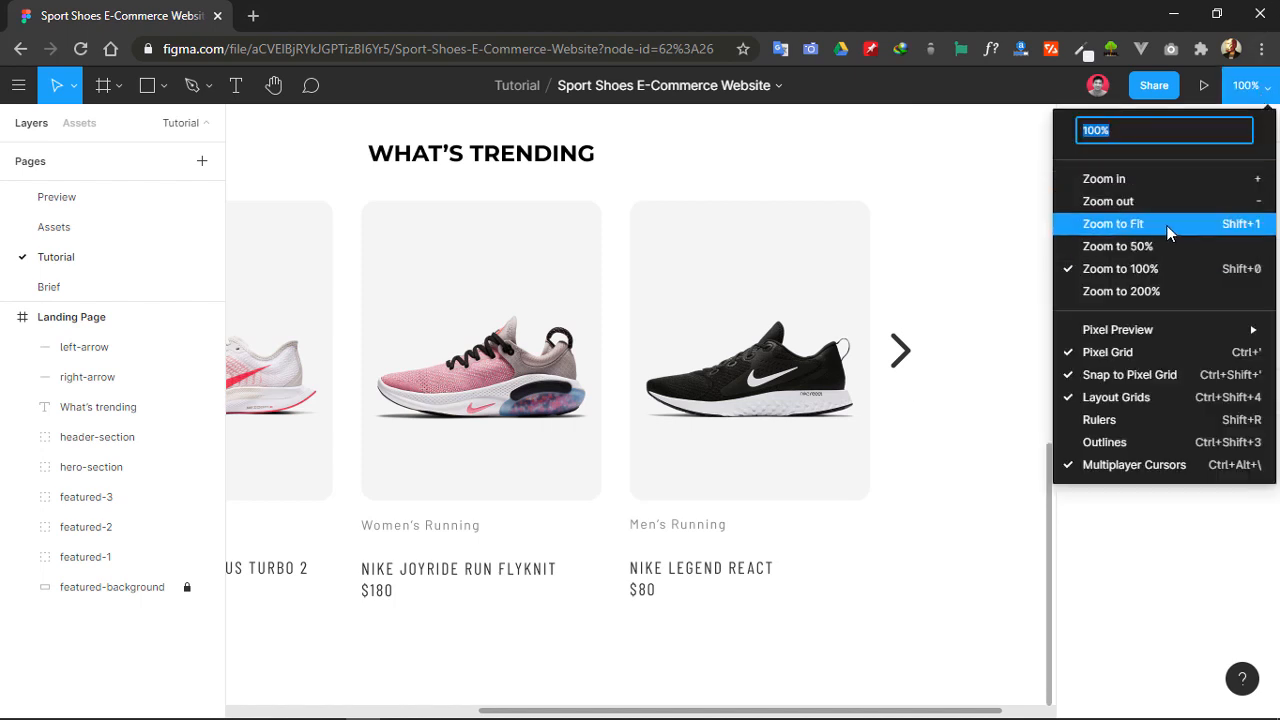
left_click(884, 134)
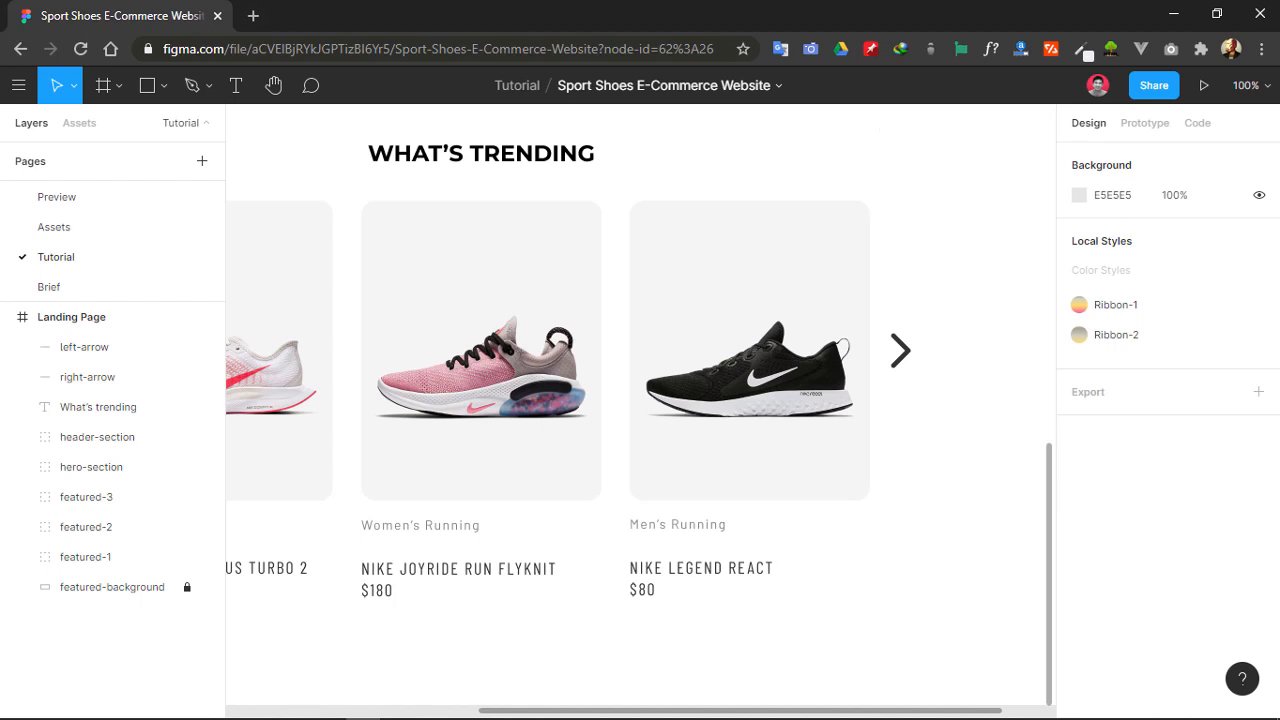
left_click(1237, 87)
type("61")
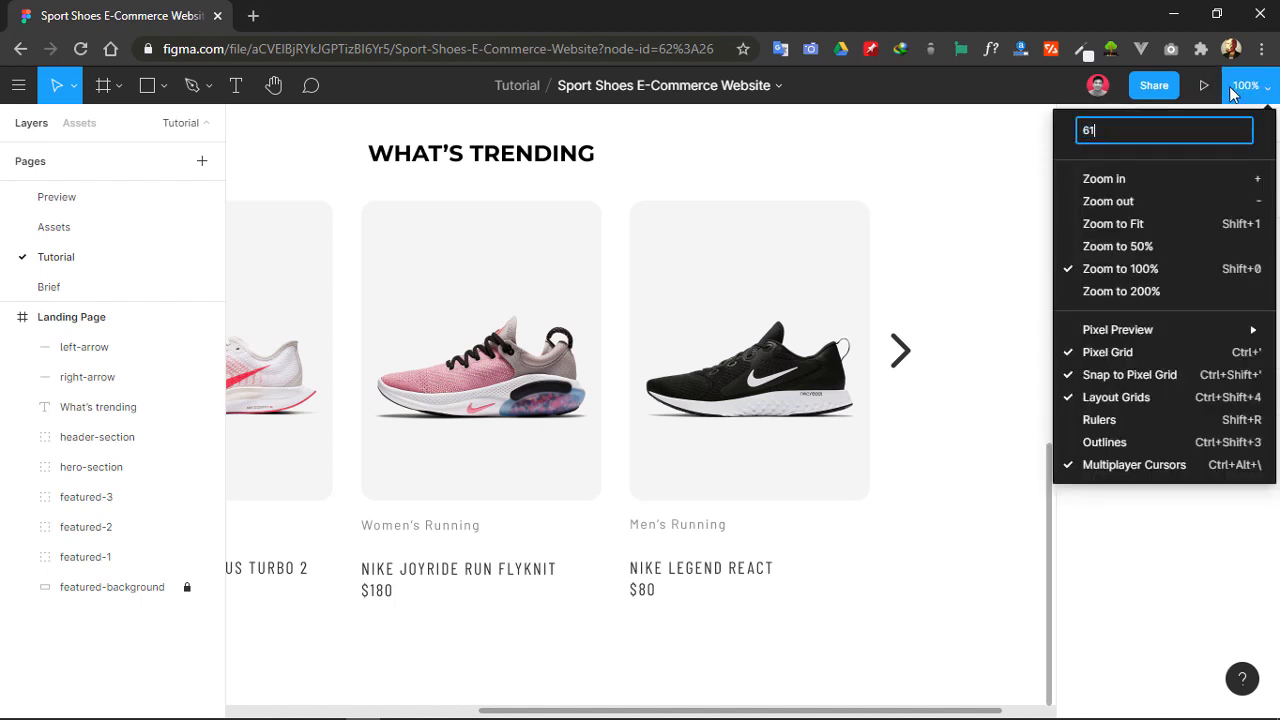
key("Return")
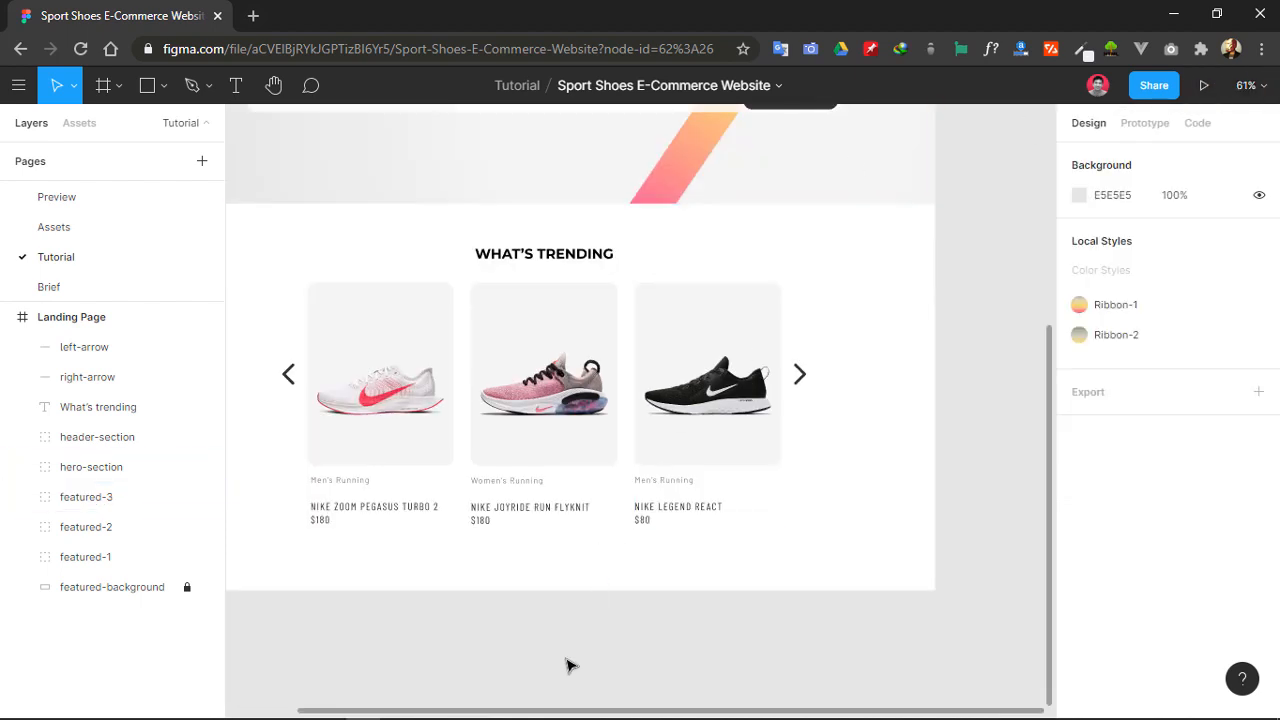
left_click_drag(569, 666, 666, 640)
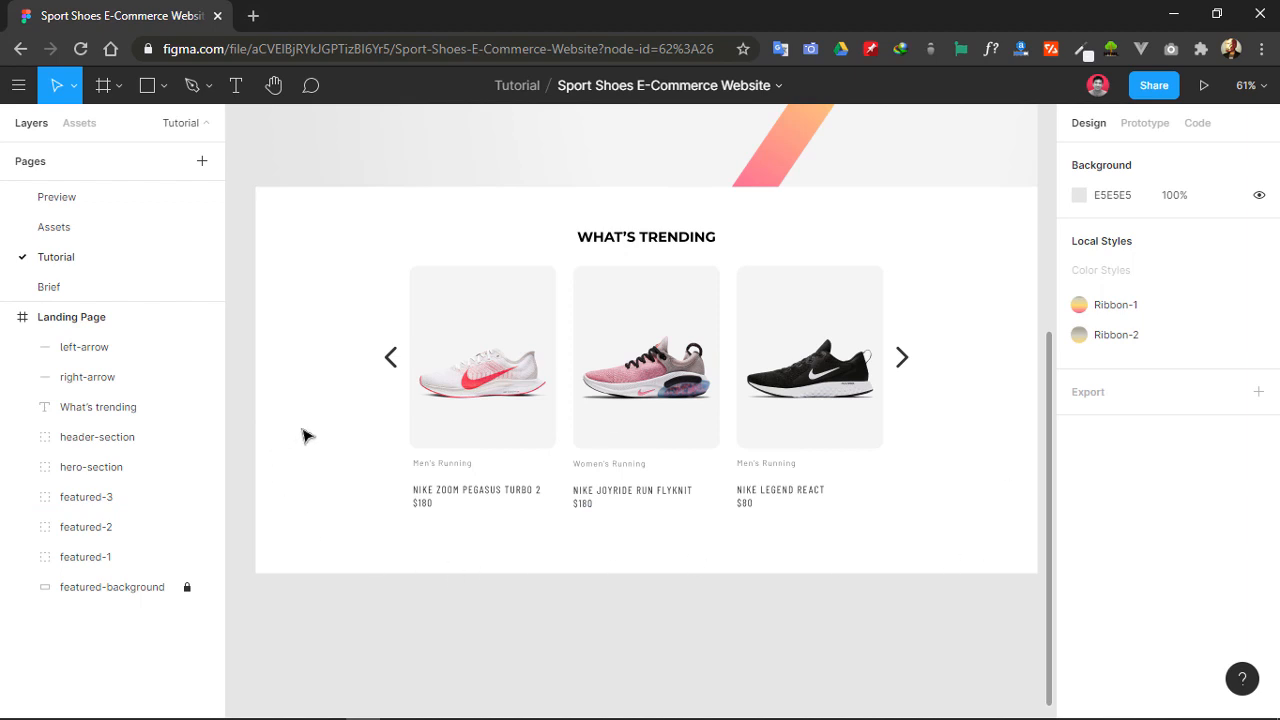
left_click(163, 88)
left_click(128, 127)
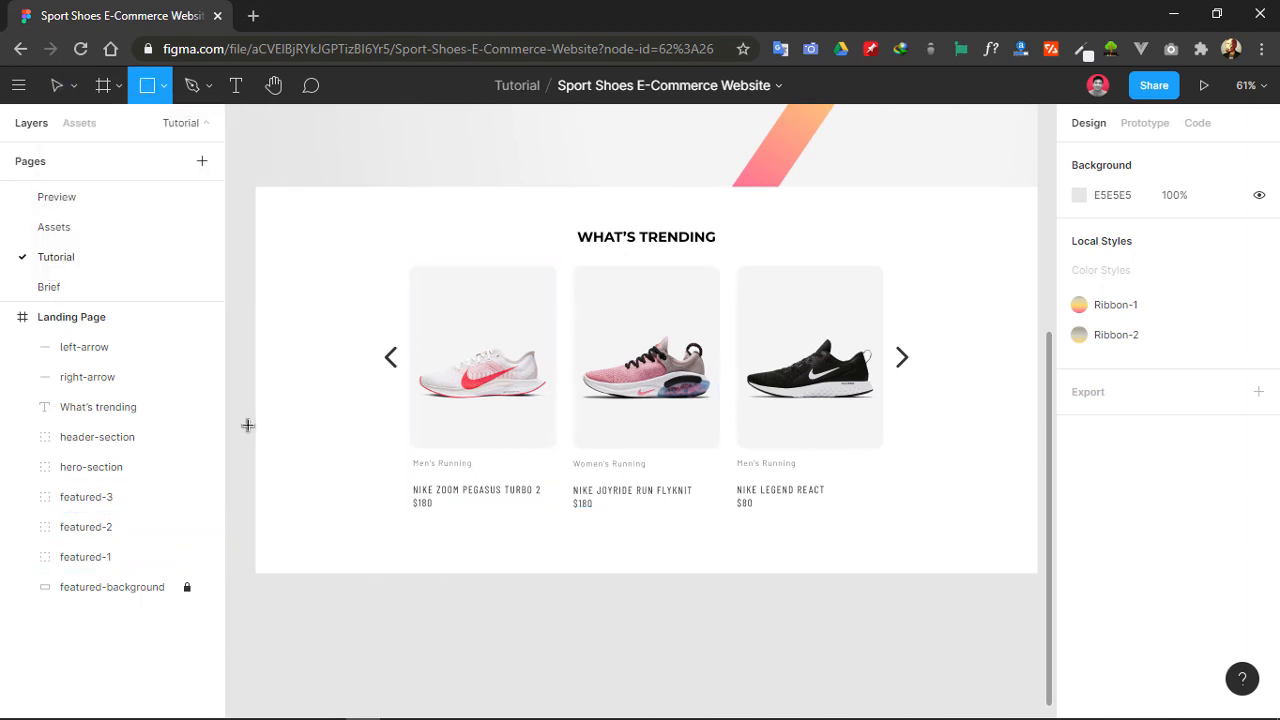
mouse_move(255, 427)
left_mouse_down()
mouse_move(894, 534)
mouse_move(1038, 574)
left_mouse_up()
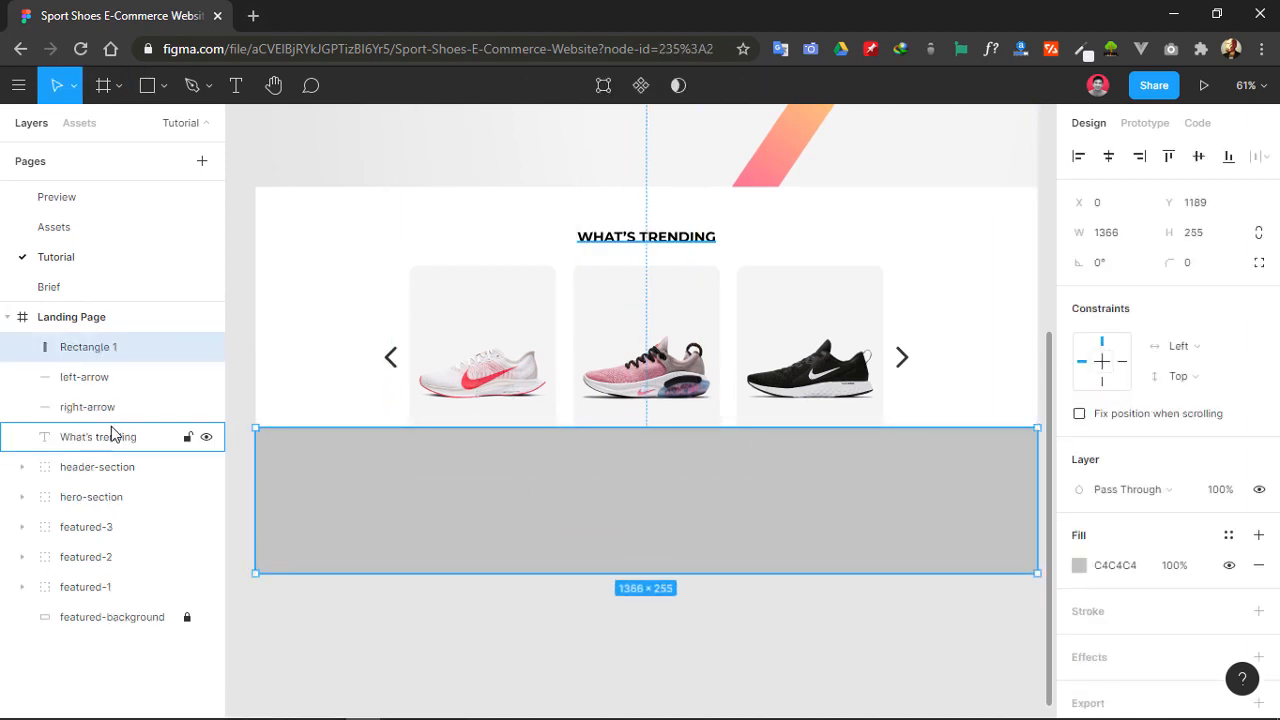
left_click_drag(97, 350, 122, 614)
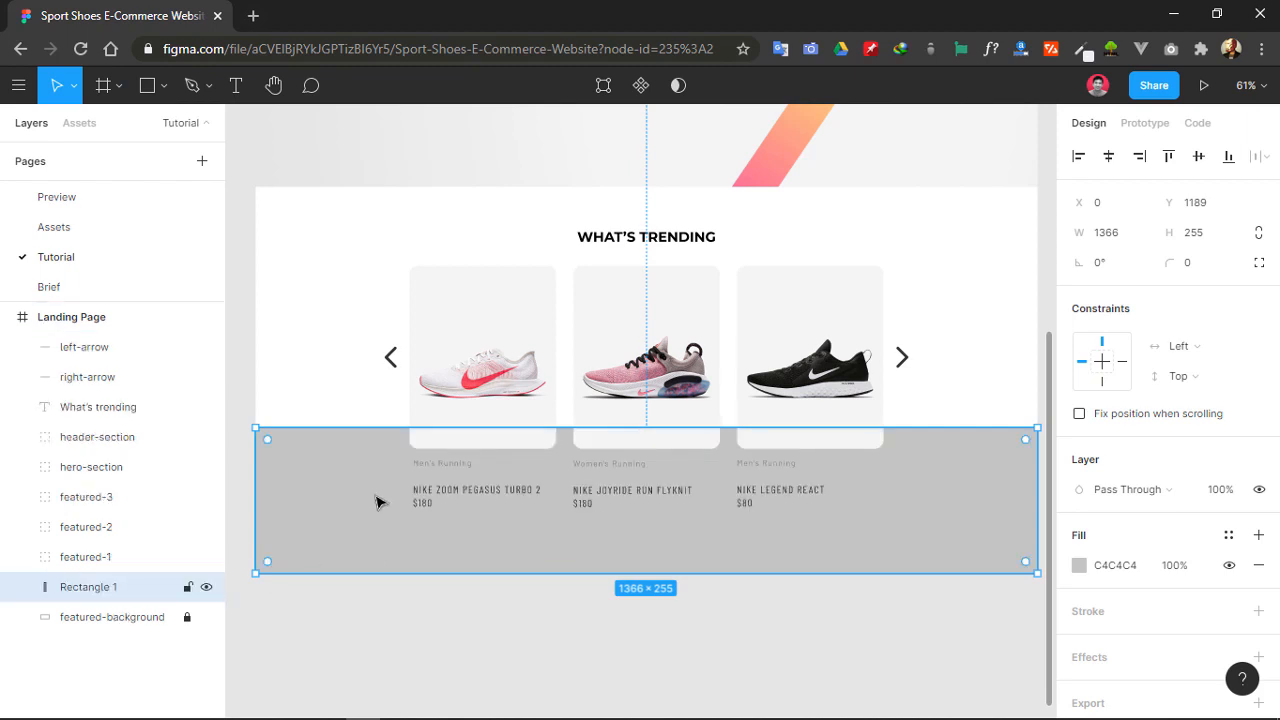
- Set the new rectangle's height to 260 and move it to Y 1184, flush with the page's lower edge
left_click(1213, 234)
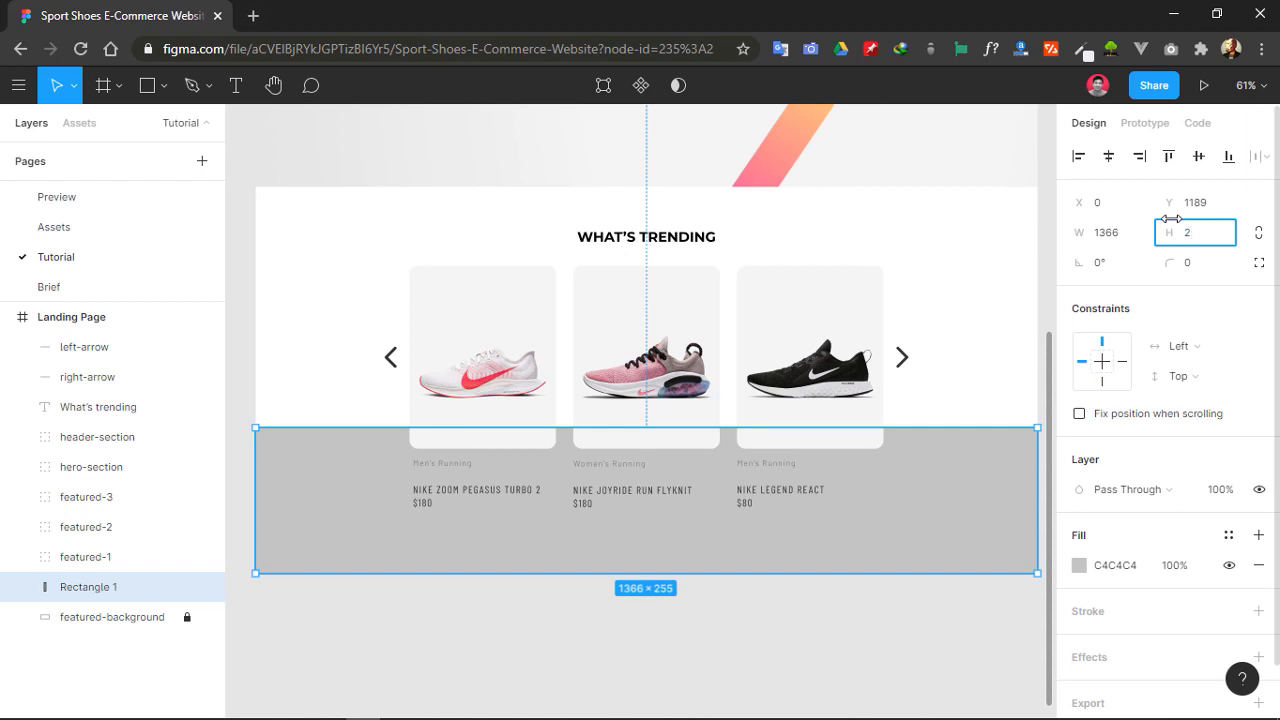
type("260")
key("Return")
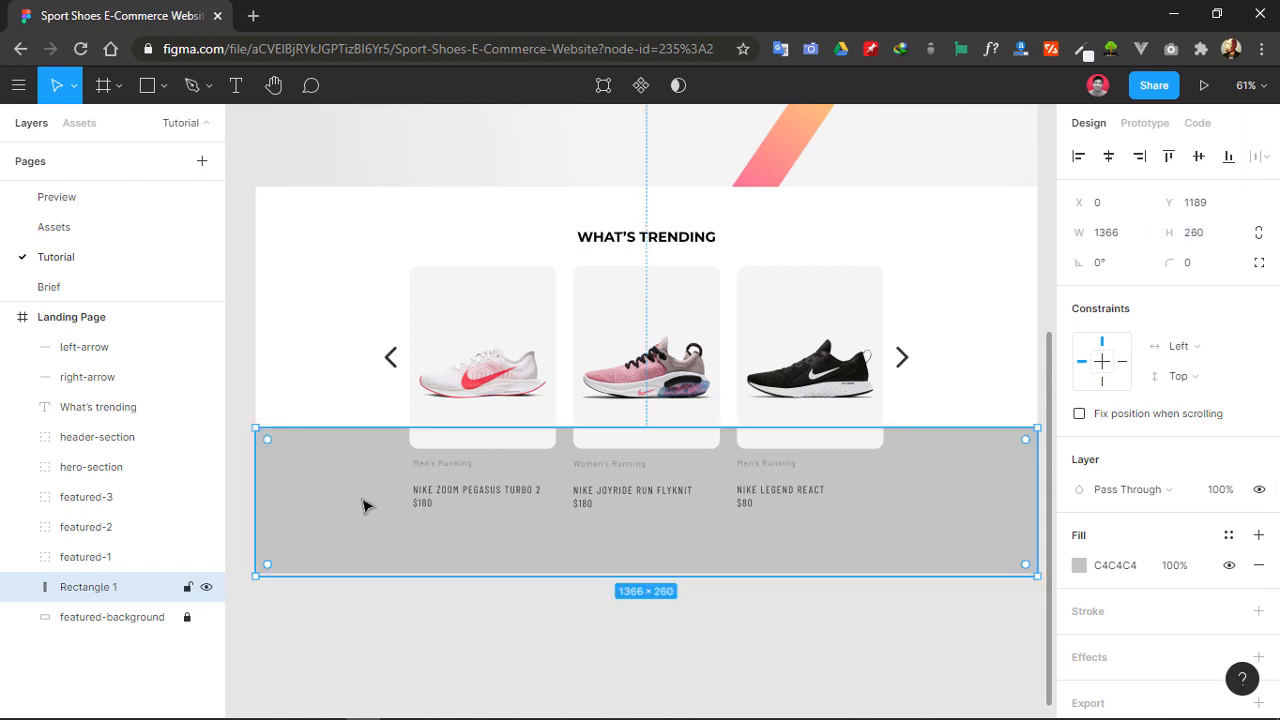
mouse_move(363, 506)
left_mouse_down()
mouse_move(372, 483)
mouse_move(363, 506)
left_mouse_up()
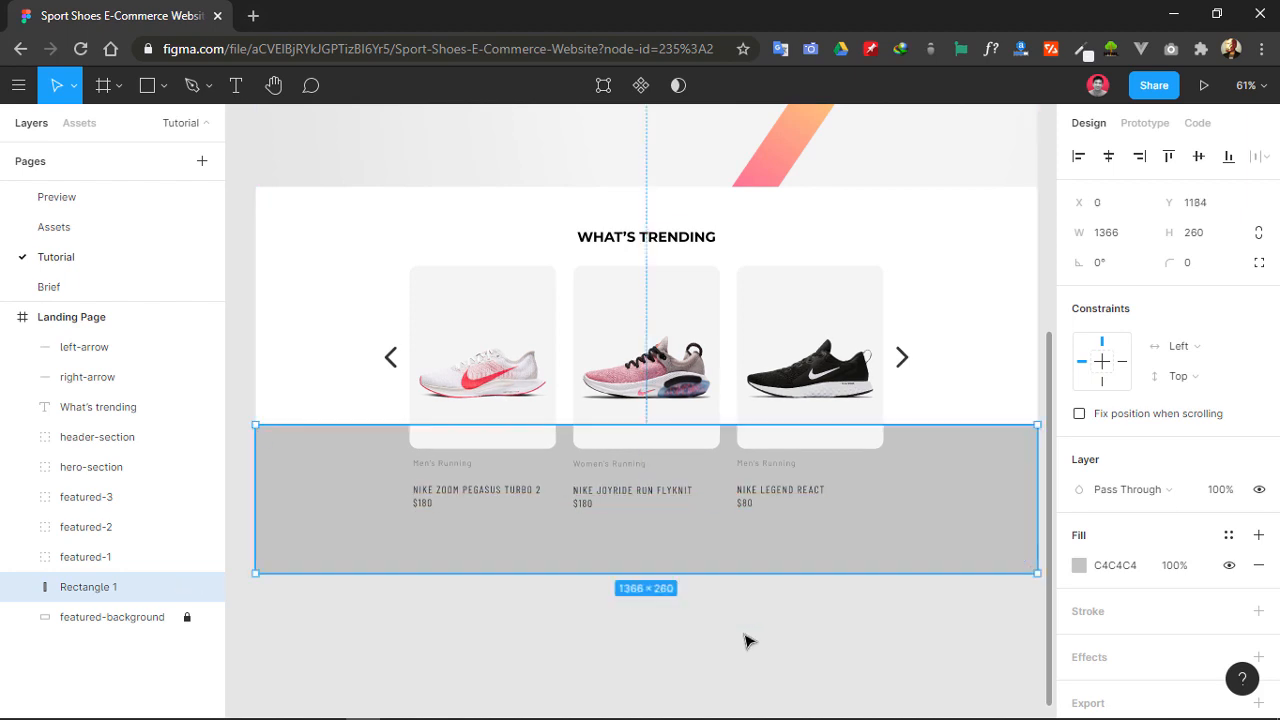
- Change the rectangle's fill to a linear gradient and move its transparent end stop up to about a third of the gradient's length
left_click(1078, 566)
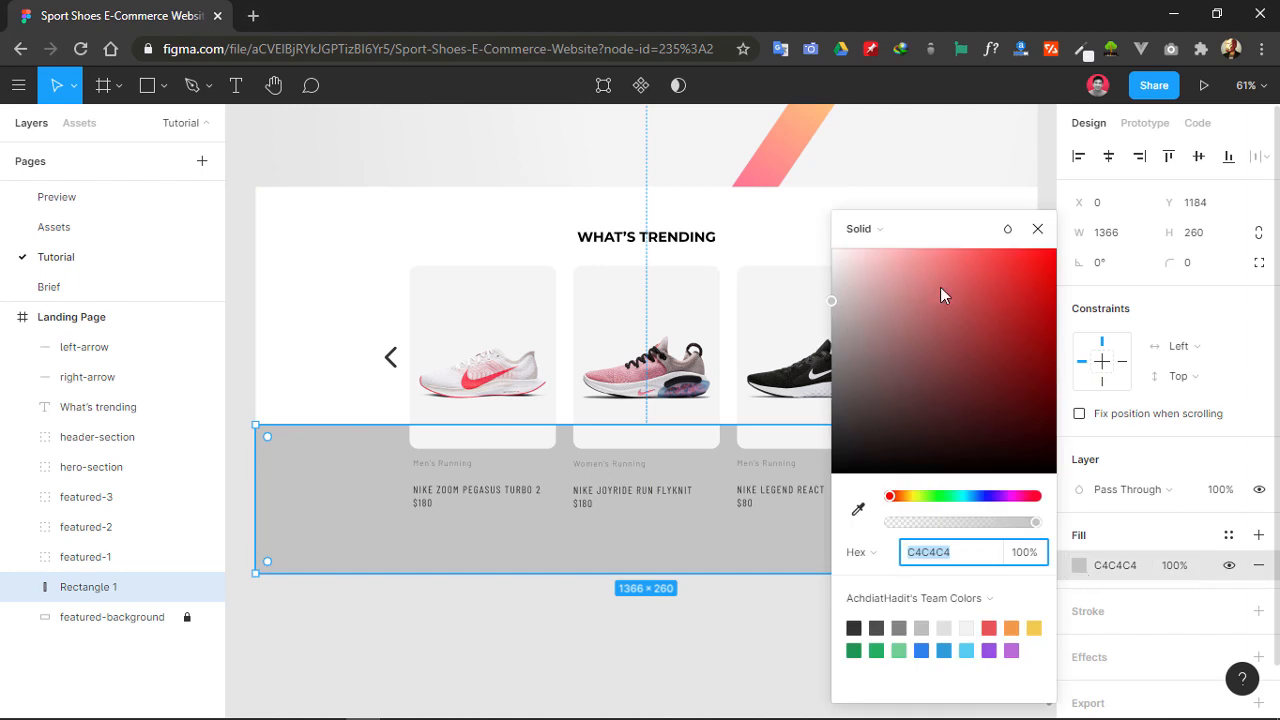
left_click(918, 232)
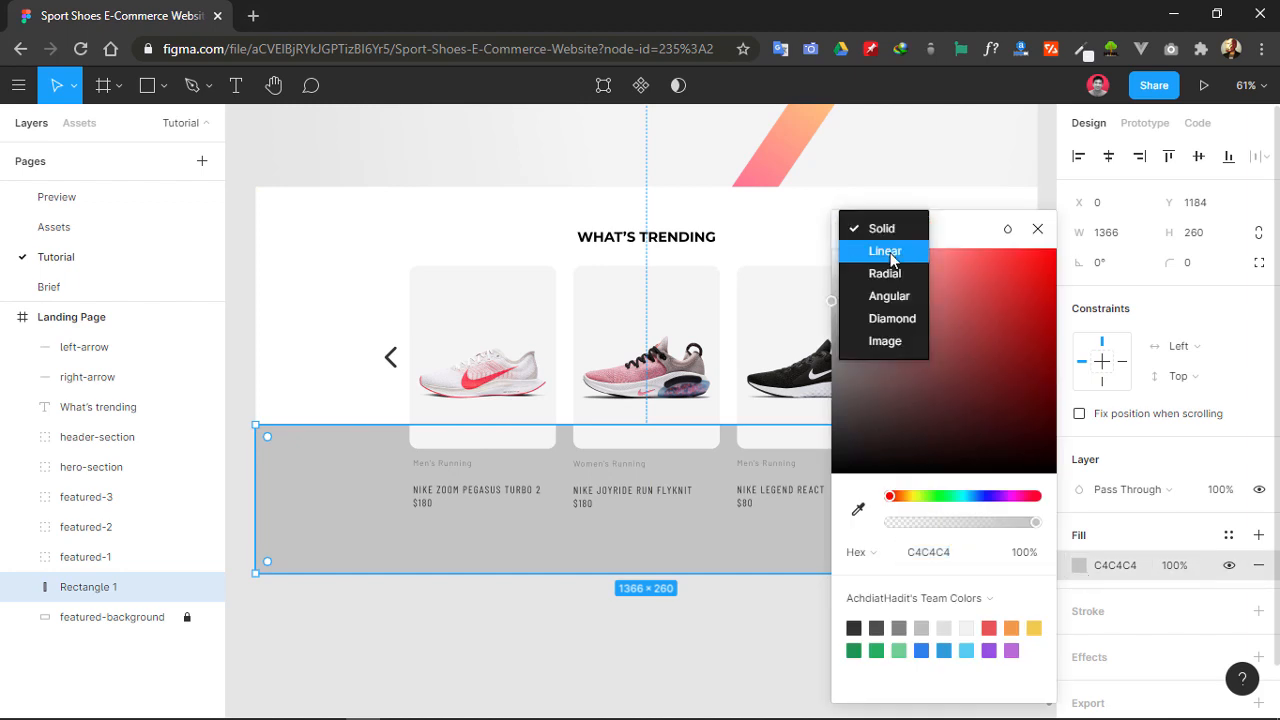
left_click(893, 252)
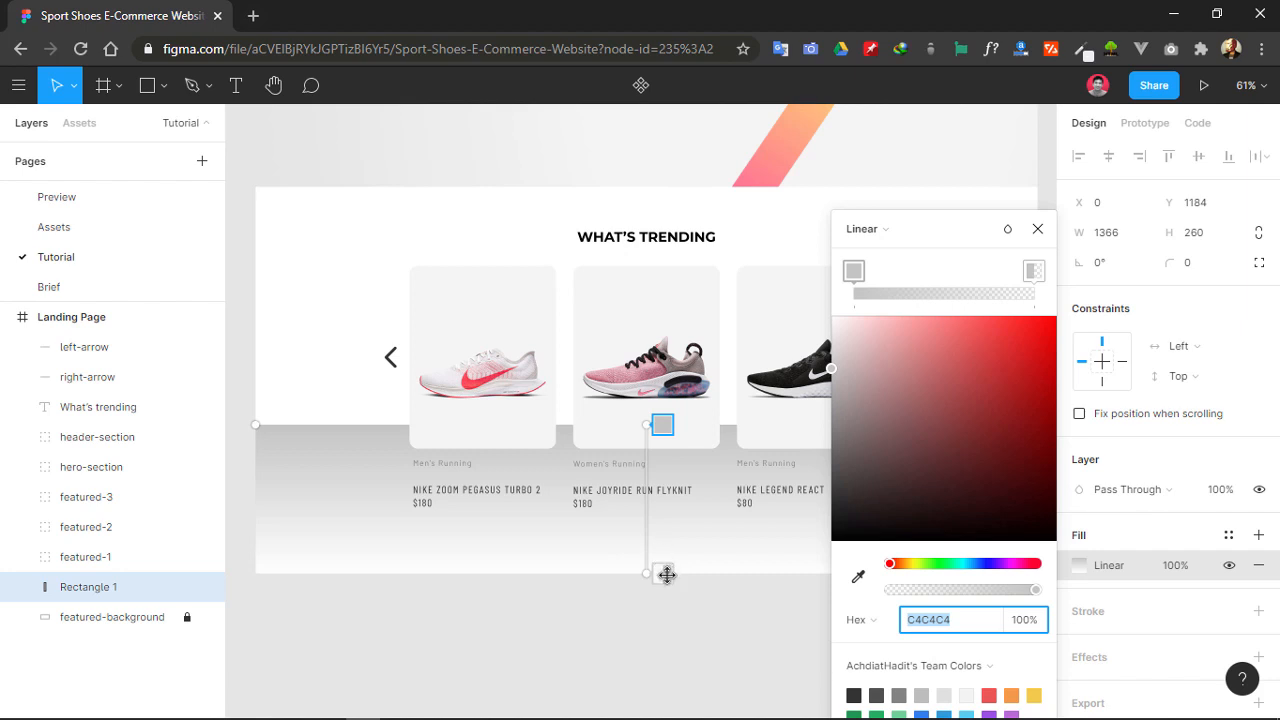
mouse_move(667, 574)
left_mouse_down()
mouse_move(671, 467)
mouse_move(671, 489)
mouse_move(663, 477)
left_mouse_up()
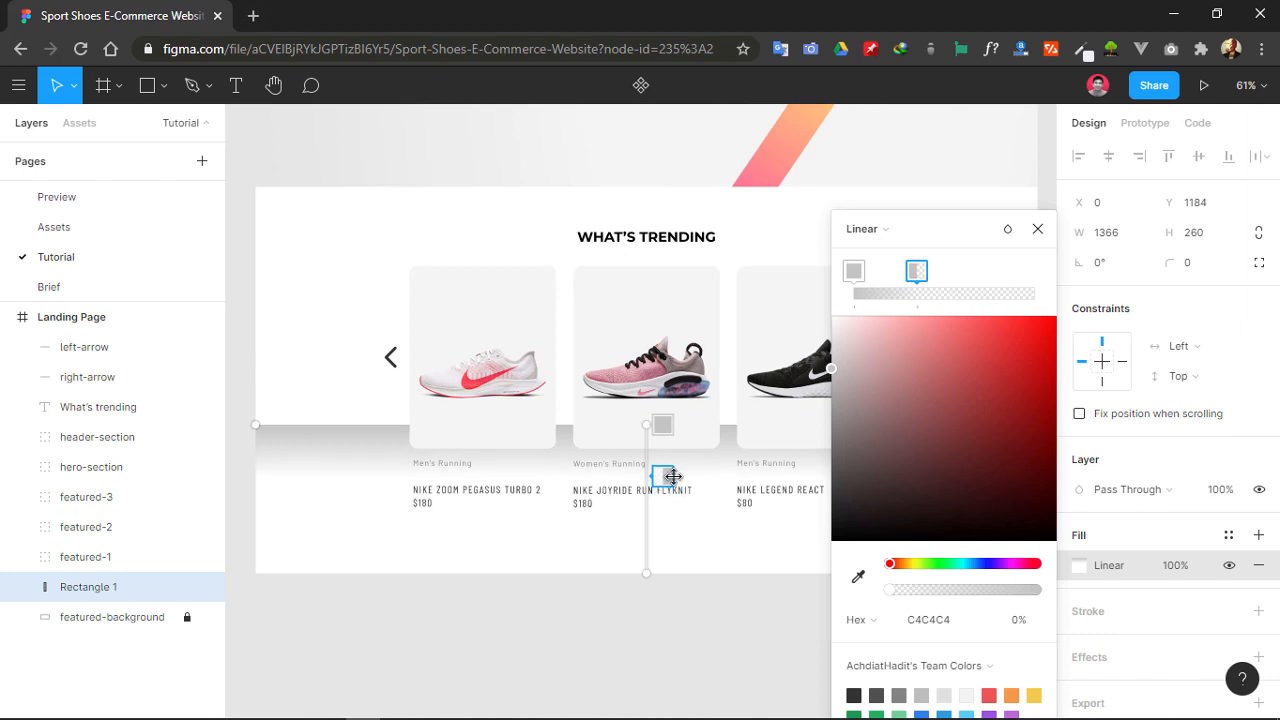
- Set the gradient's second stop to 100% opacity and colour it white, FFFFFF
left_click(1017, 619)
type("100")
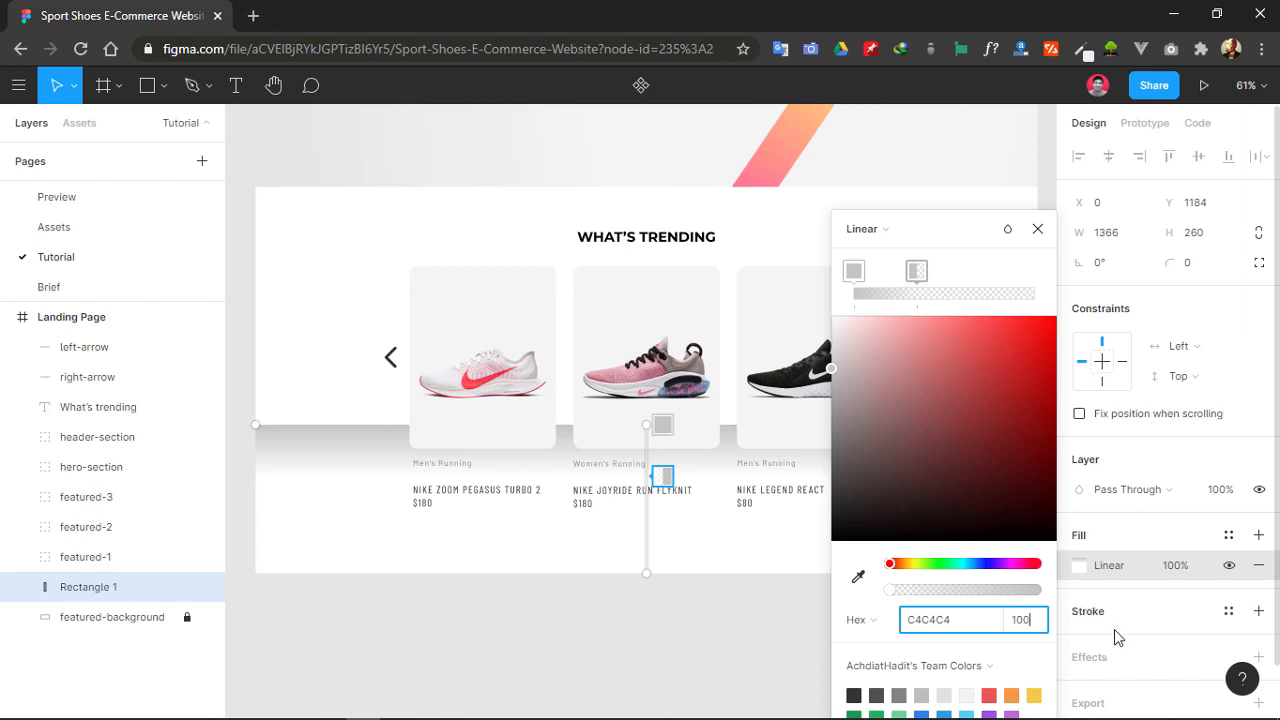
key("Return")
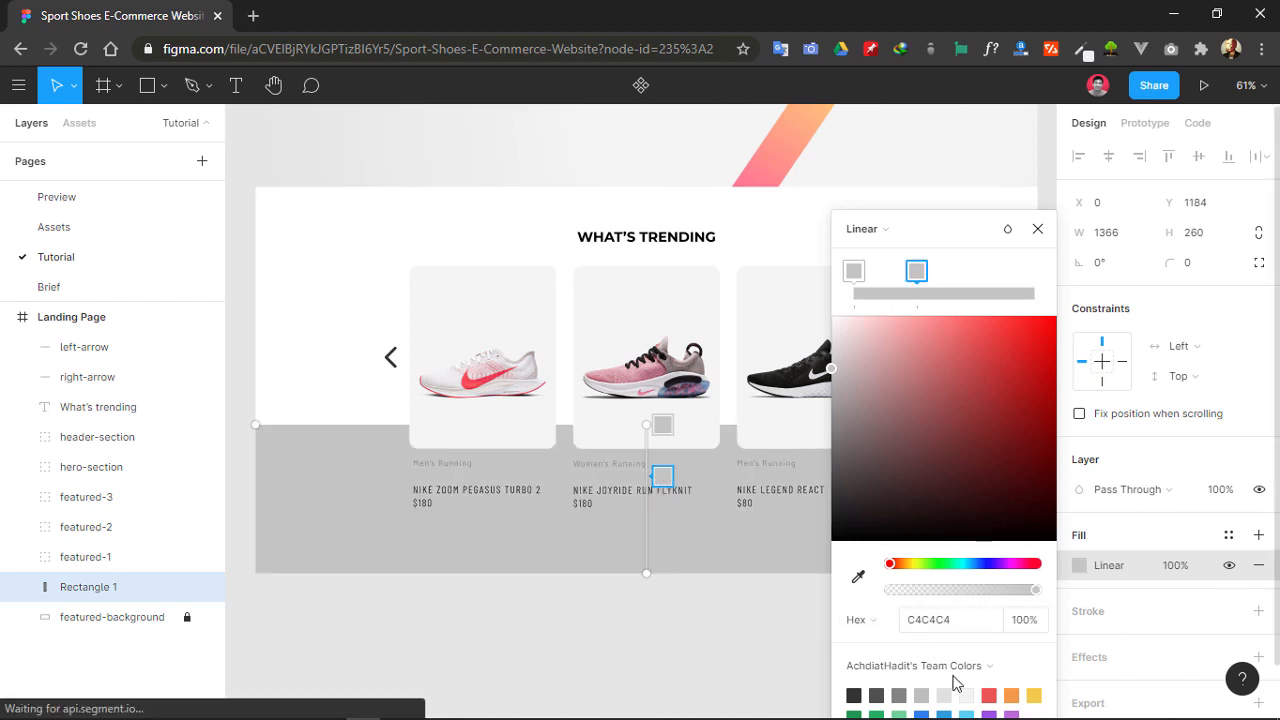
left_click(1042, 672)
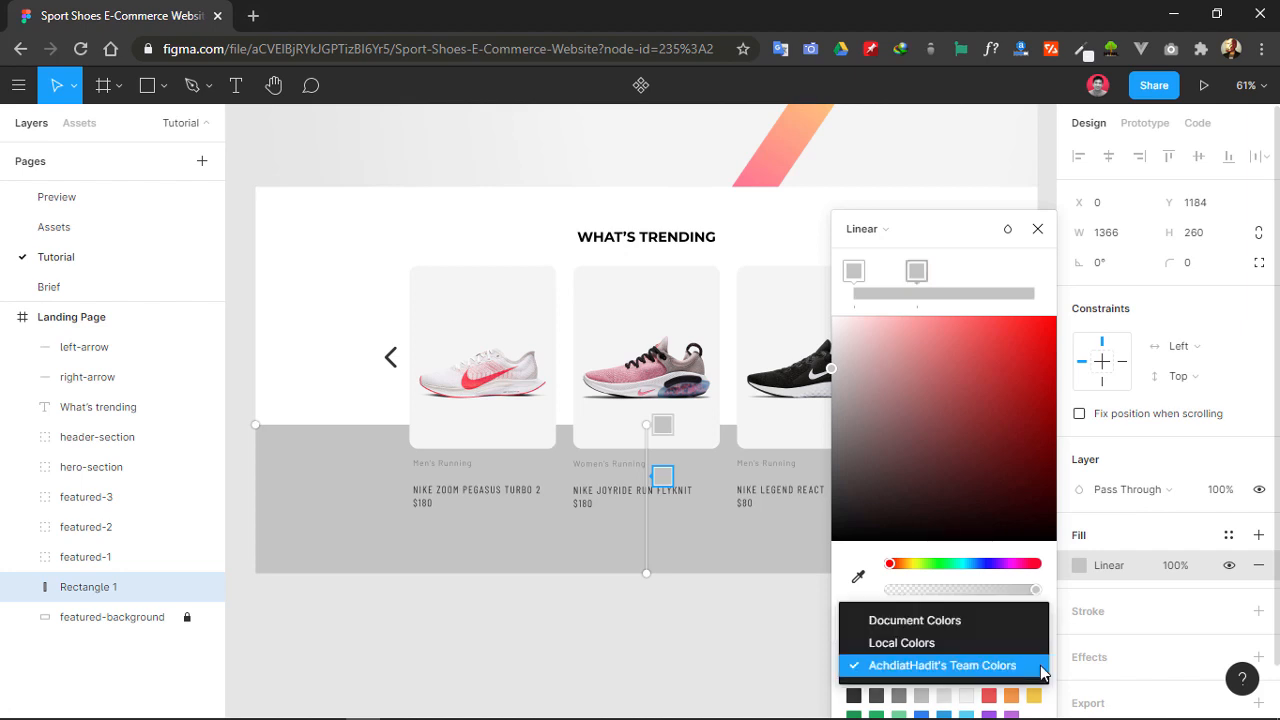
left_click(899, 490)
left_click_drag(899, 490, 800, 266)
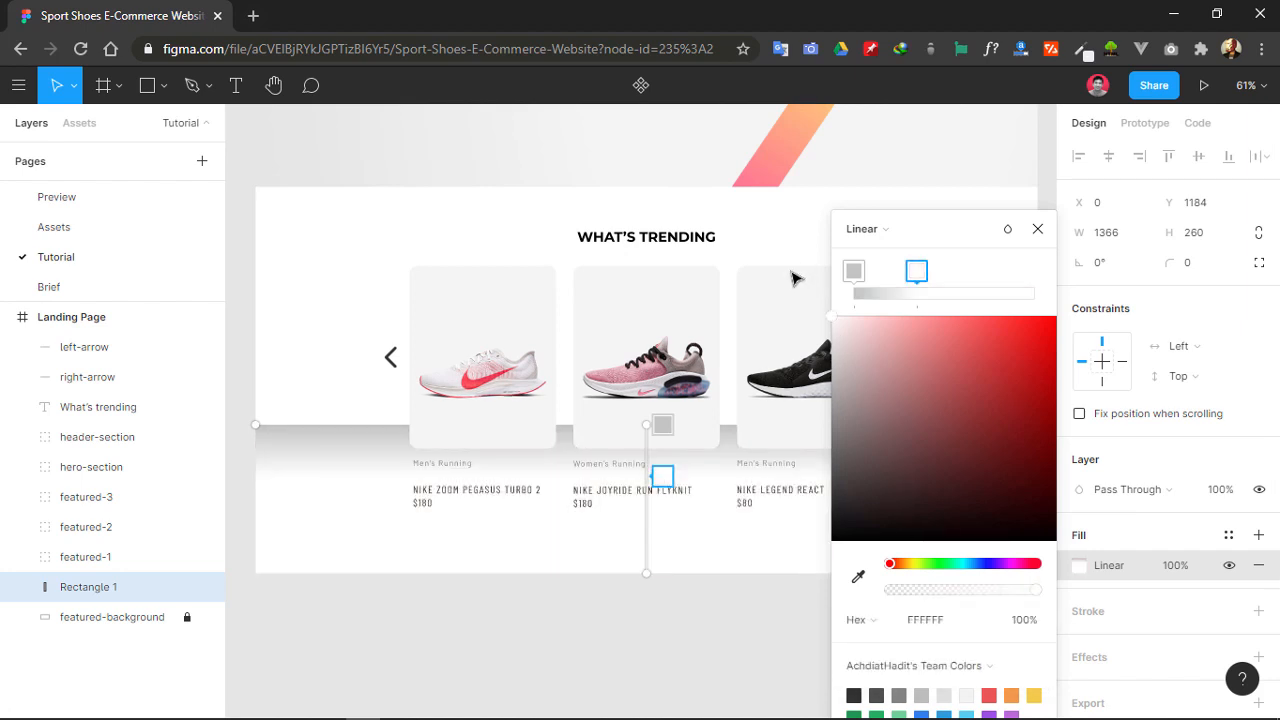
- Set the colour of the gradient's first stop to F2F2F2
left_click(854, 272)
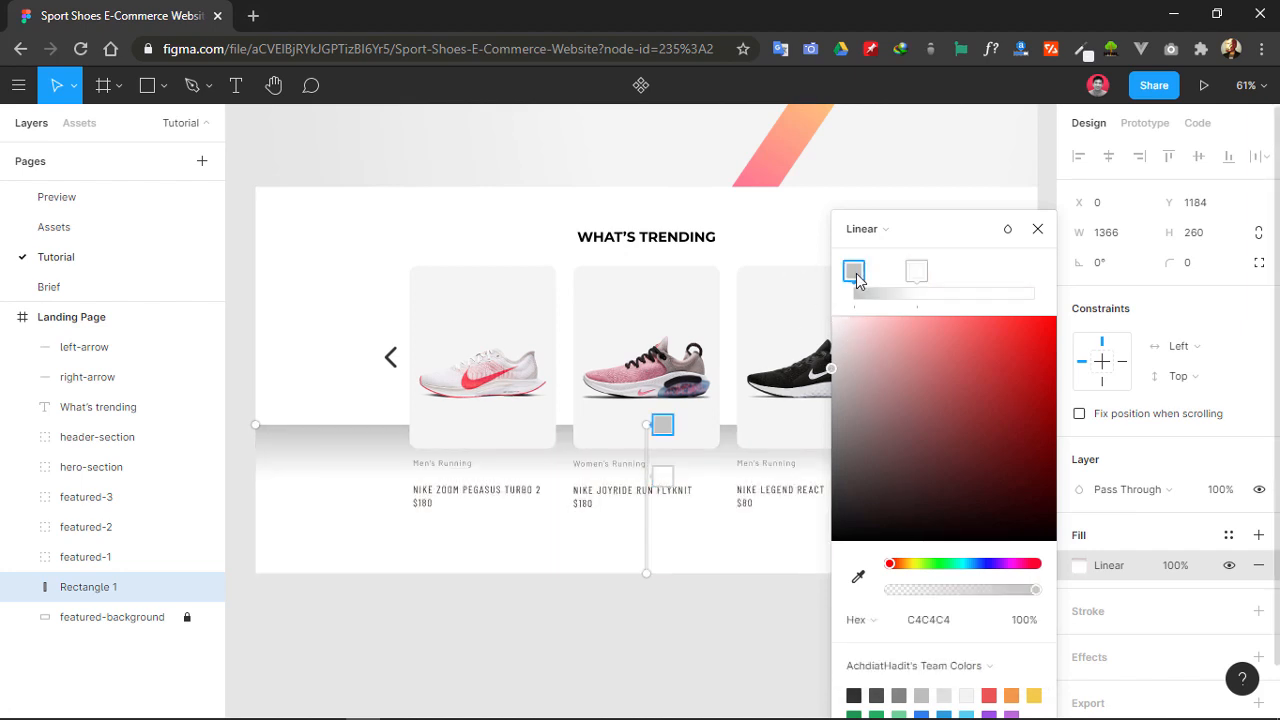
left_click(960, 619)
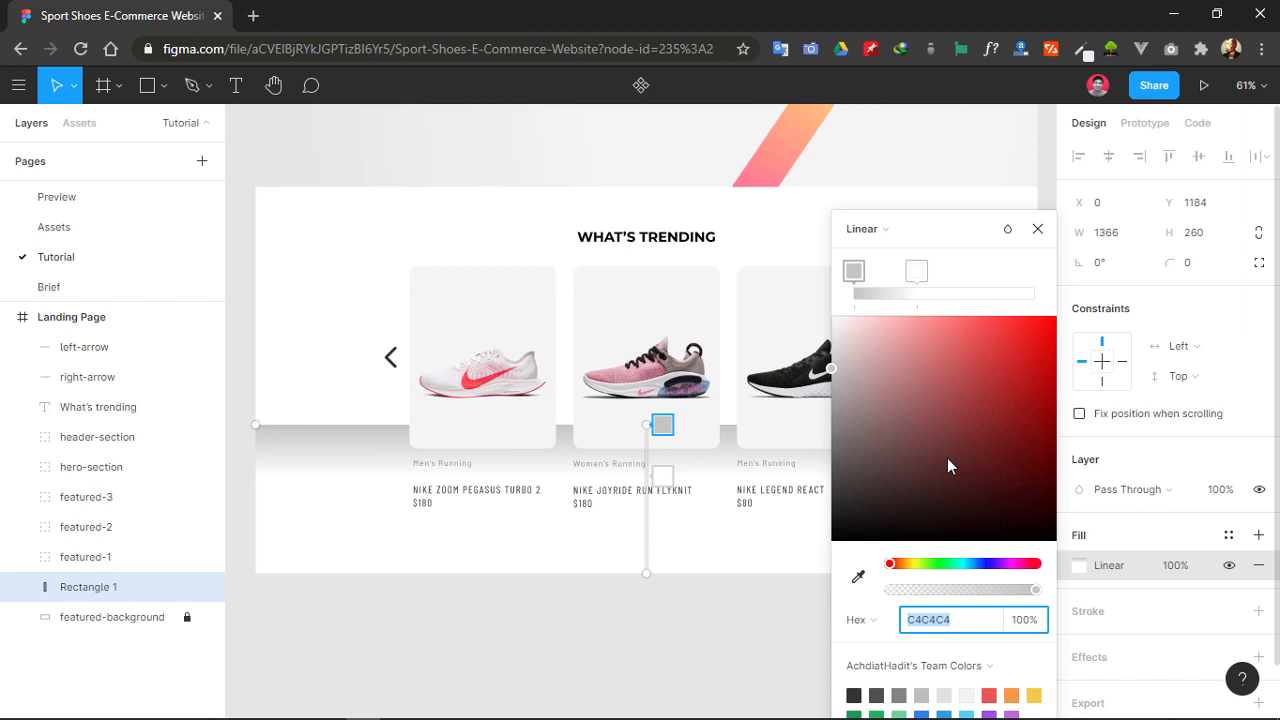
scroll(947, 458, "down", 2)
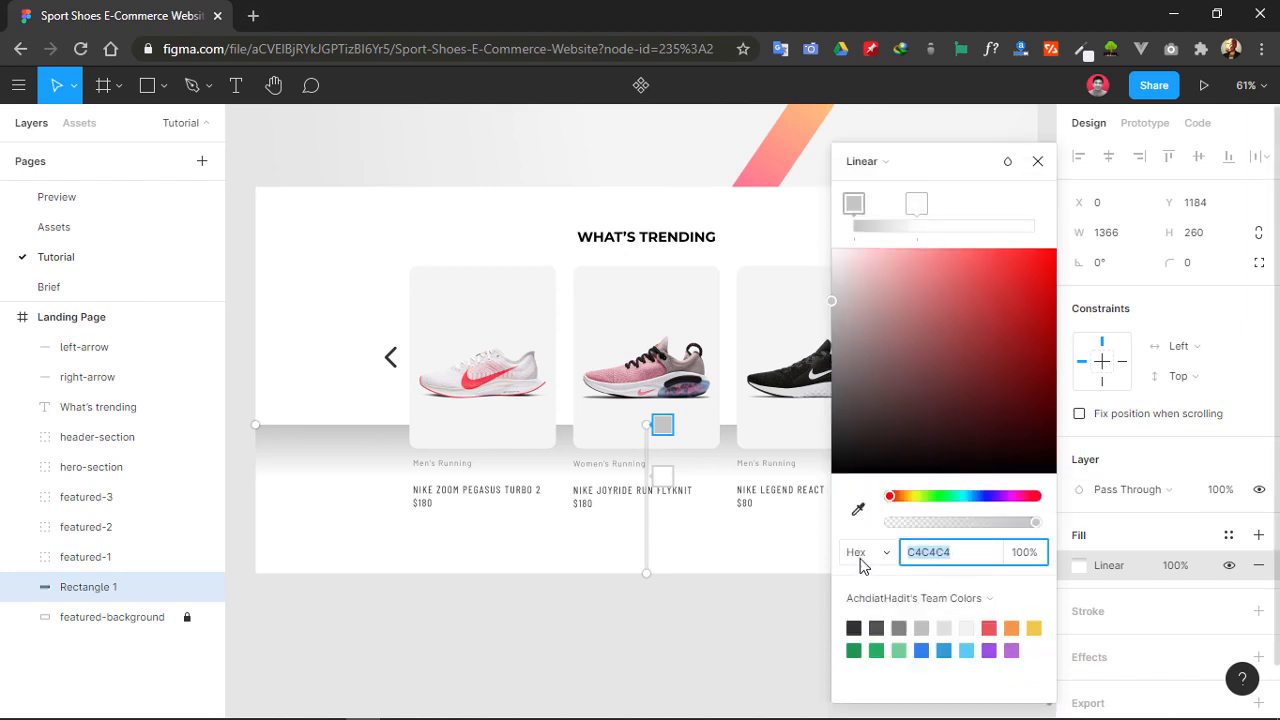
type("f2f2f2")
key("Return")
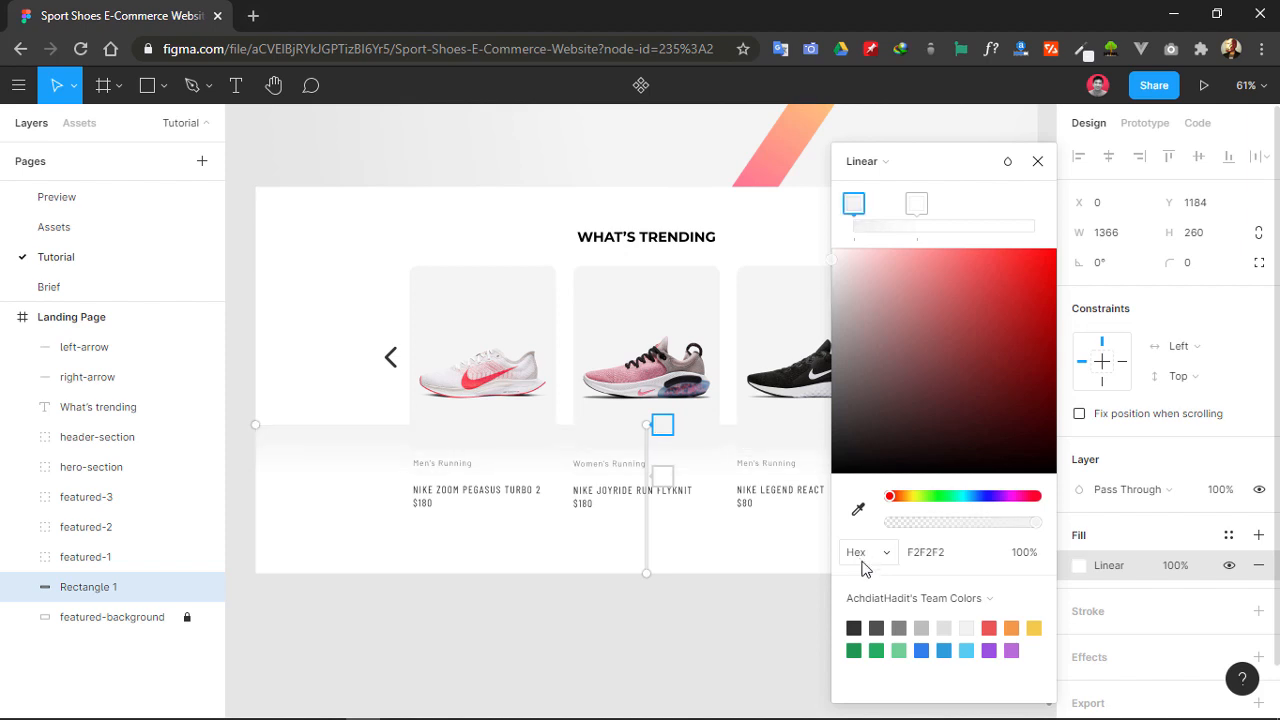
- Move the white gradient stop closer to the first stop to shorten the fade, and finish editing the fill
left_click(662, 472)
left_click_drag(661, 471, 661, 448)
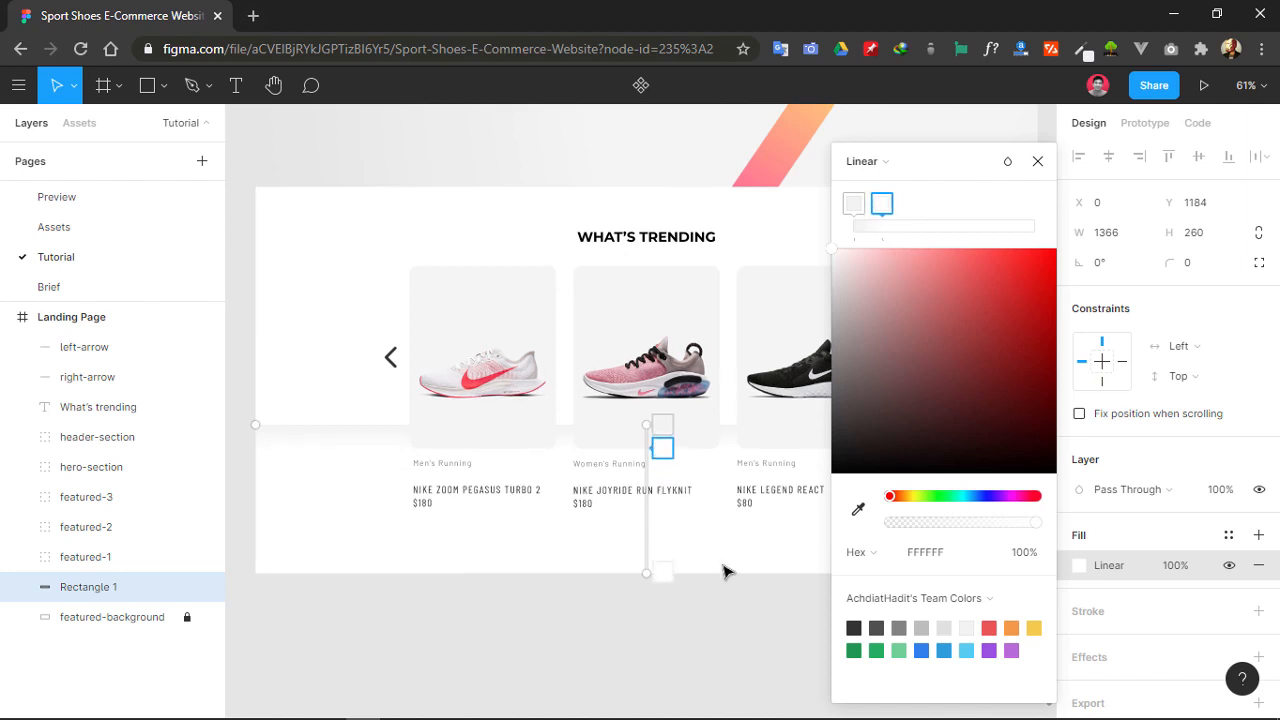
left_click(1038, 161)
left_click(797, 625)
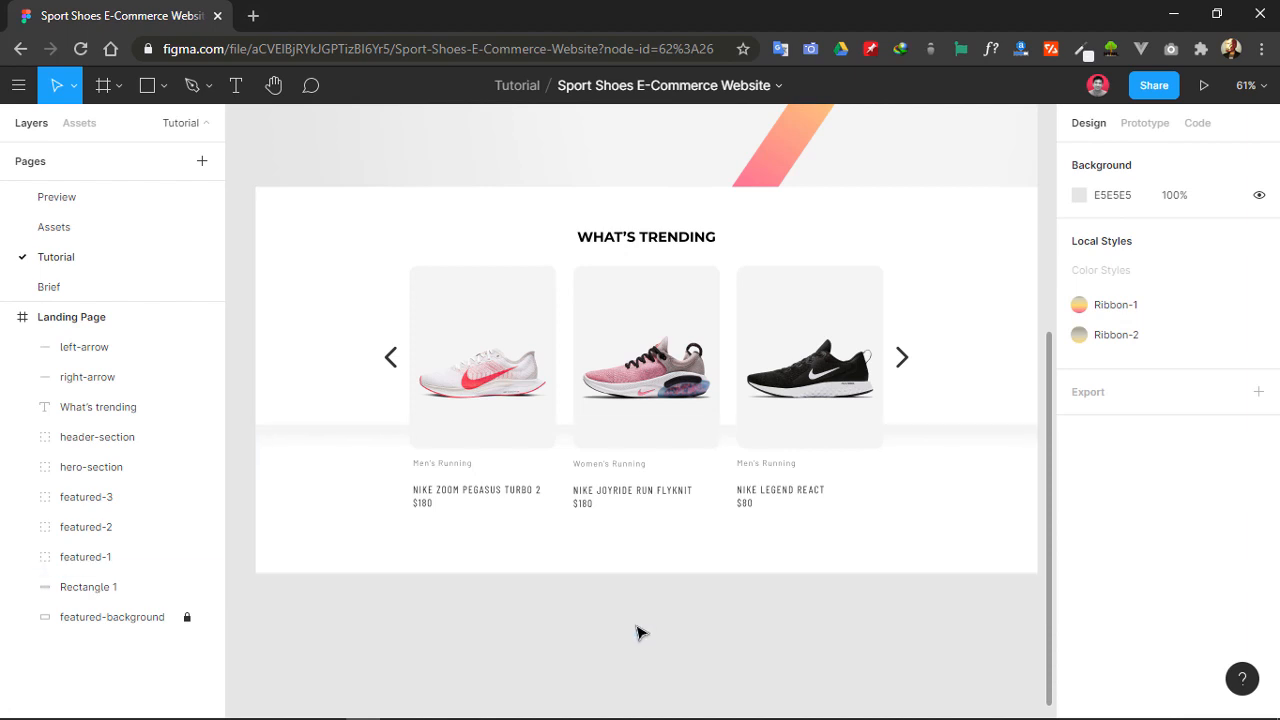
- Rename the gradient rectangle's layer as gradient-floor
double_click(125, 587)
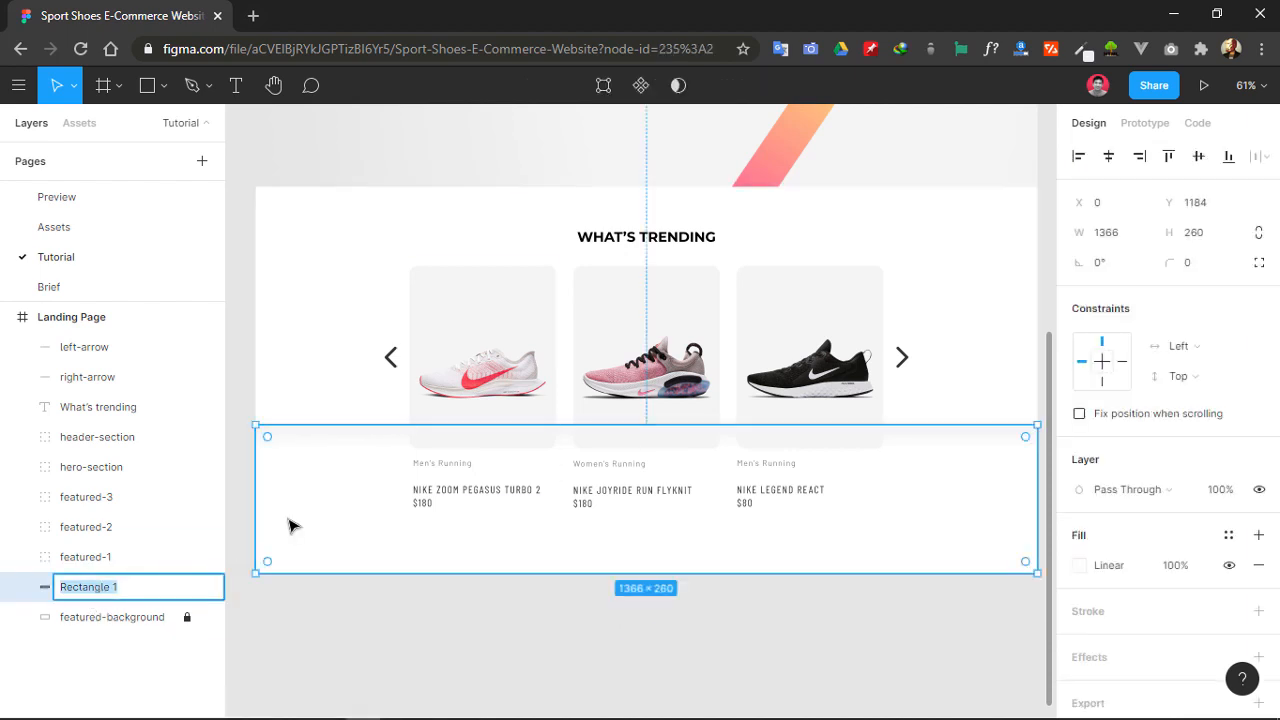
type("gradient-floor")
left_click(470, 638)
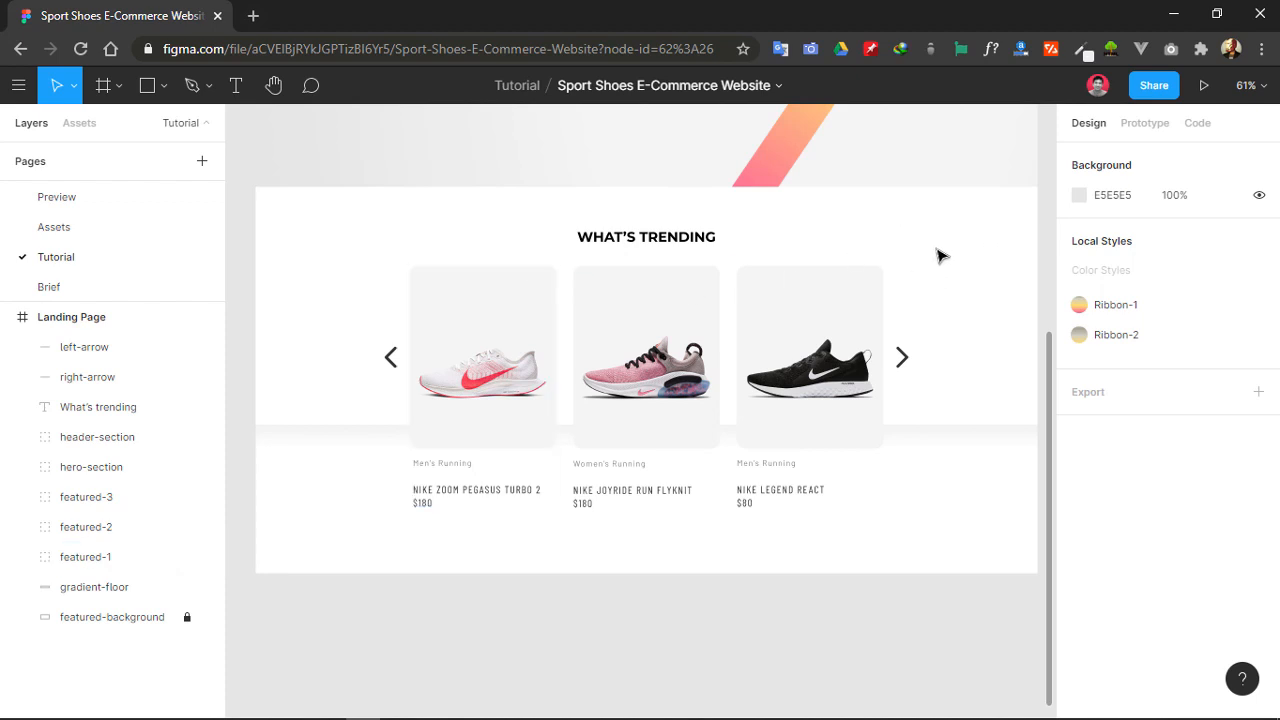
- Group the What's trending heading, the three shoe cards and both arrows, and name the group featured-content
left_click(705, 243)
left_click_drag(976, 214, 385, 540)
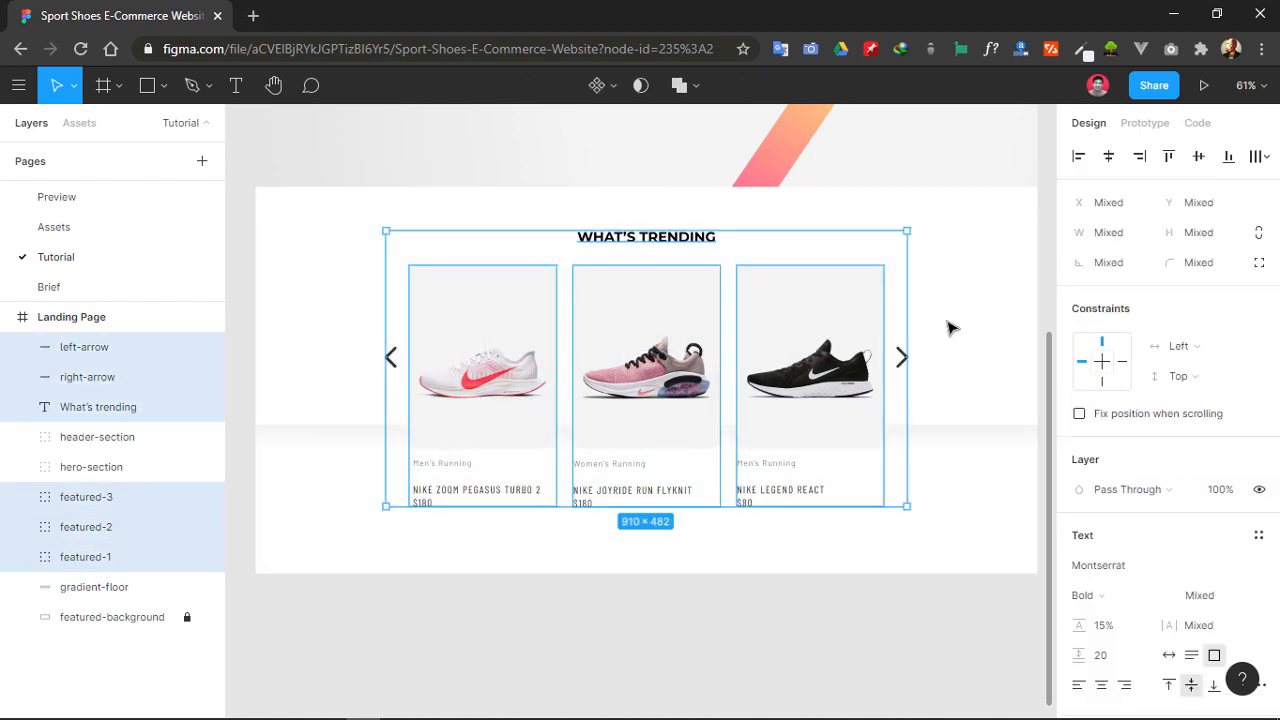
key("ctrl+g")
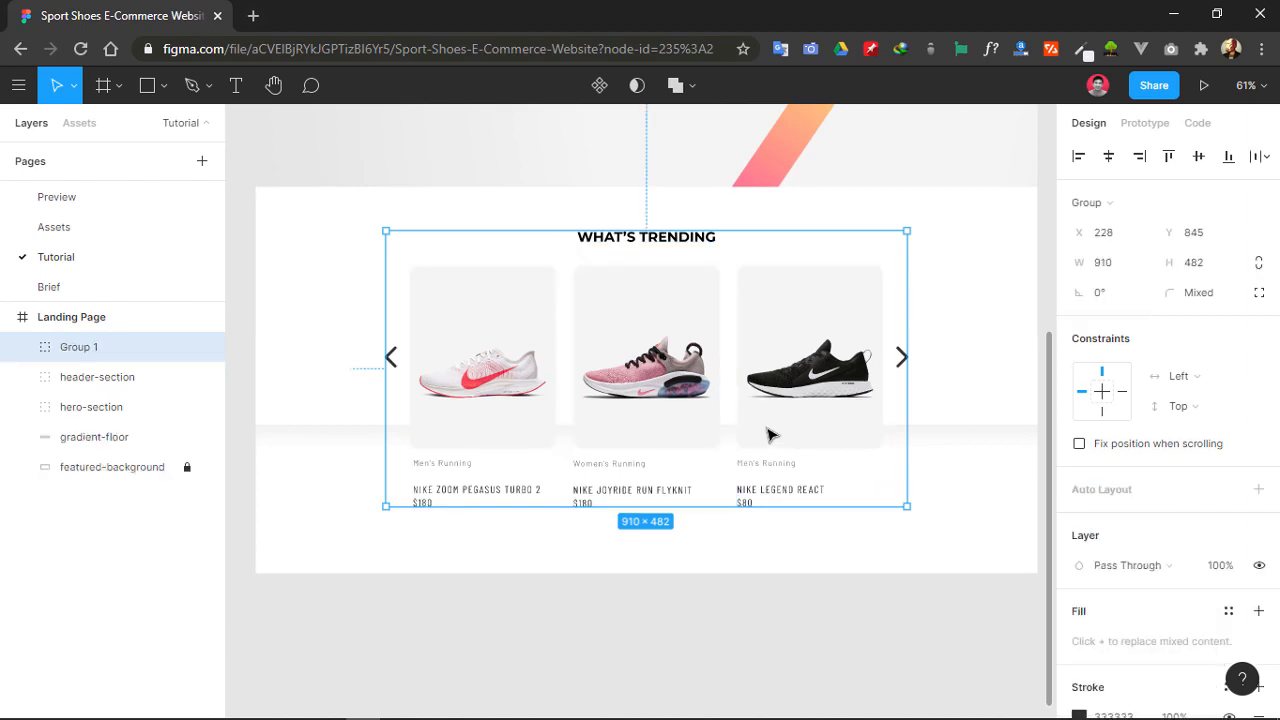
double_click(94, 345)
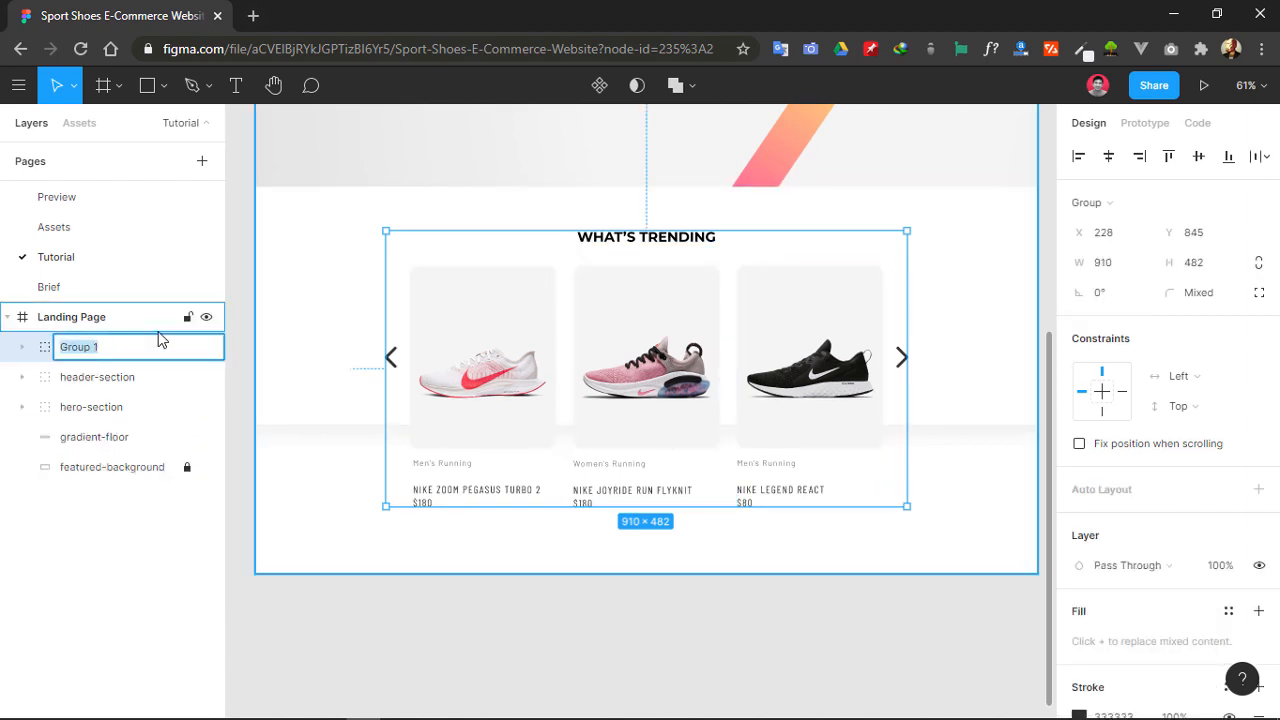
type("featured-content")
left_click(485, 410)
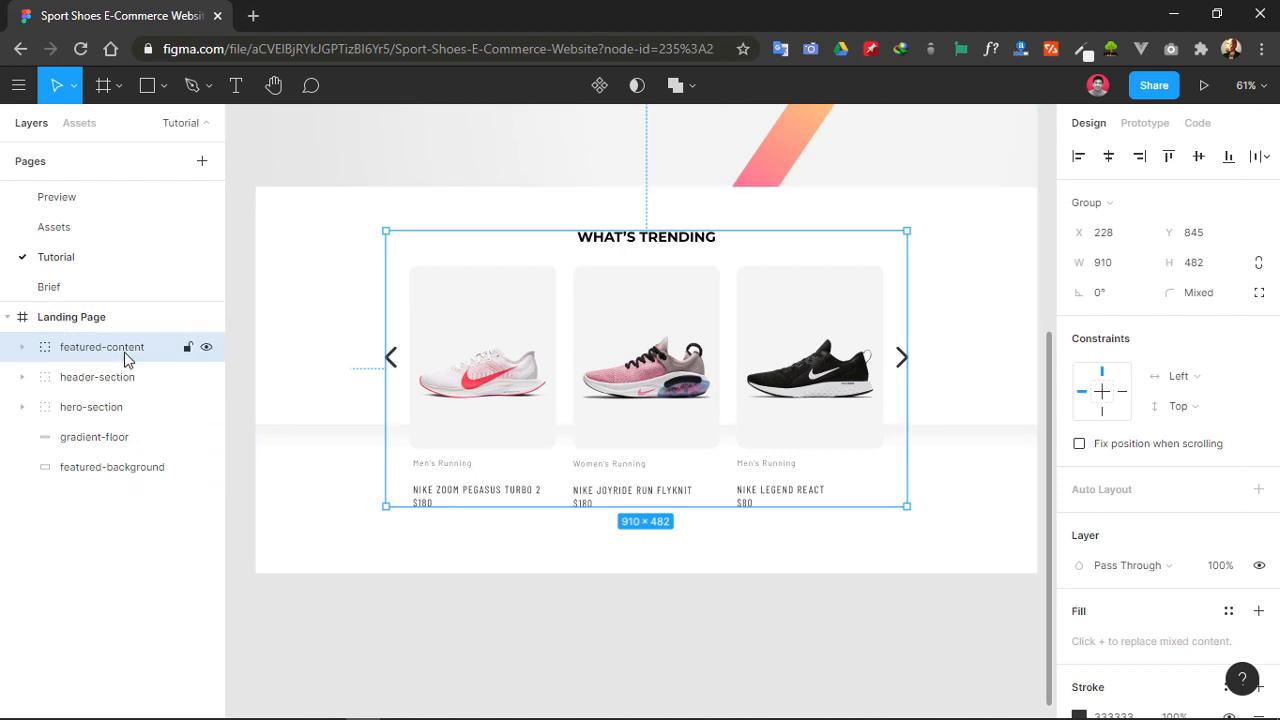
- Centre the featured-content group vertically on the featured-background rectangle
left_click(111, 471, "shift")
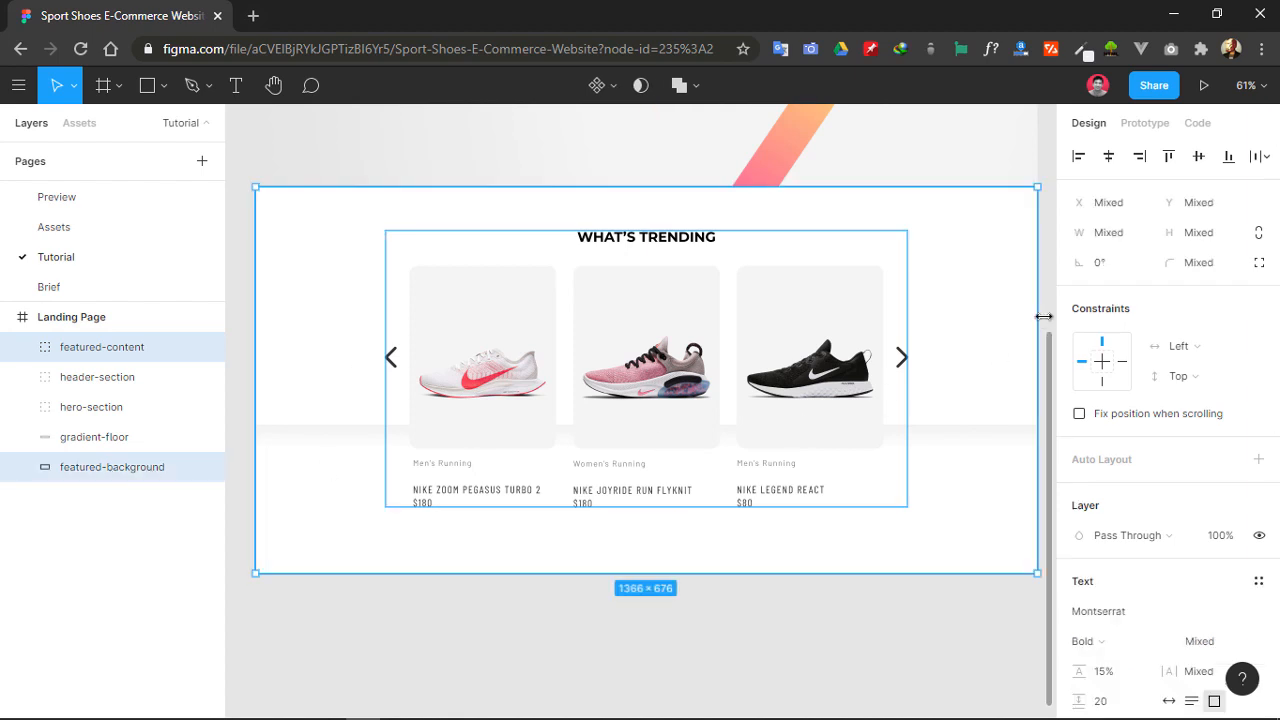
left_click(1200, 158)
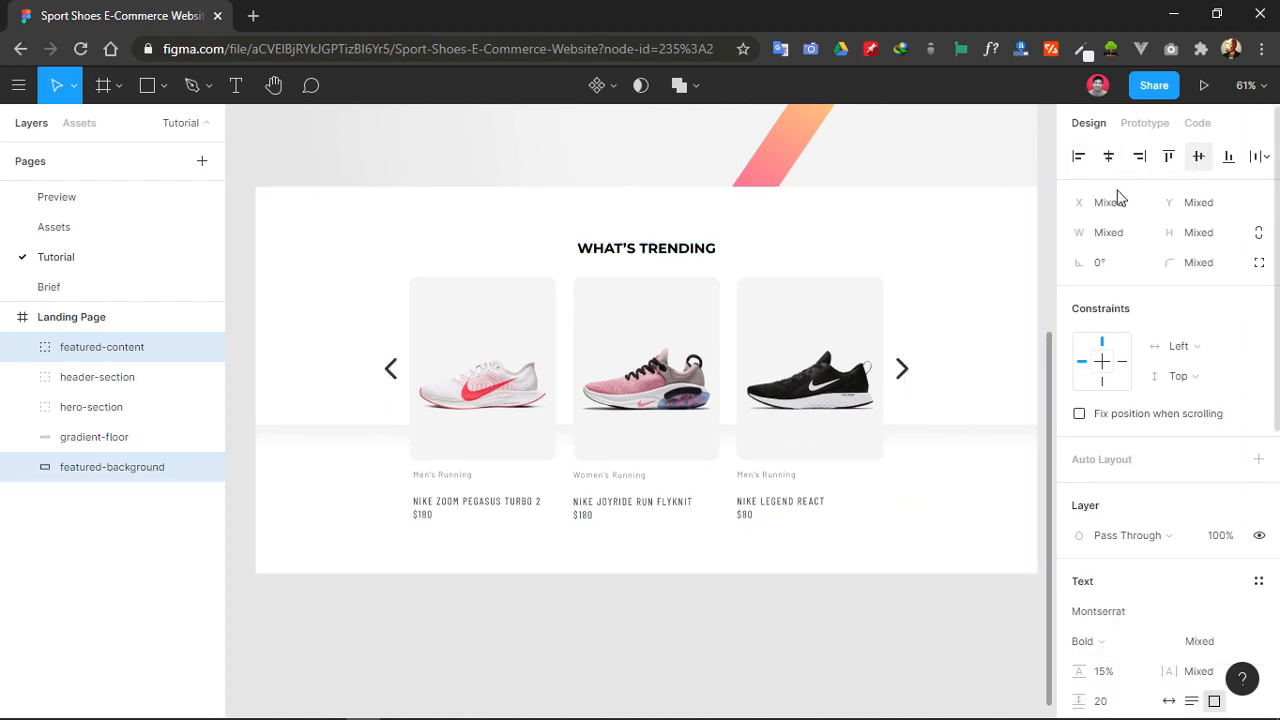
left_click(915, 630)
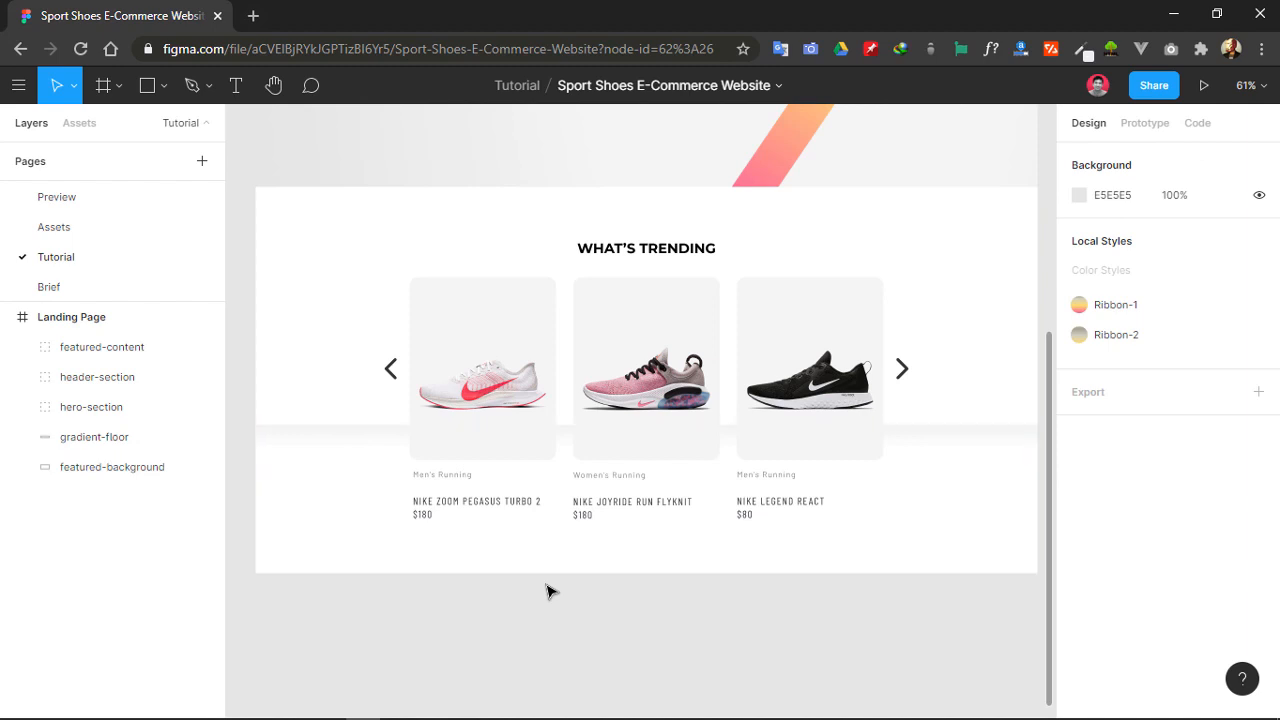
- Move the white stop of the gradient-floor fill slightly away from the first stop to lengthen the fade
left_click(354, 478)
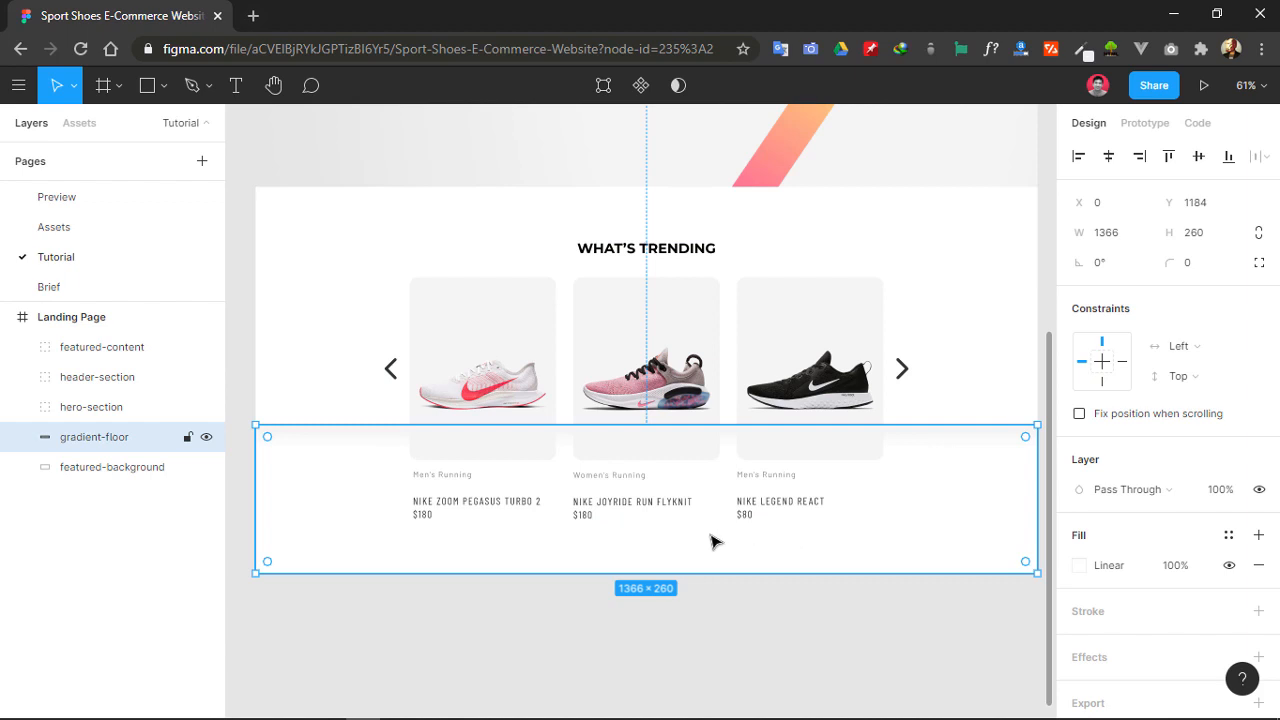
left_click(399, 675)
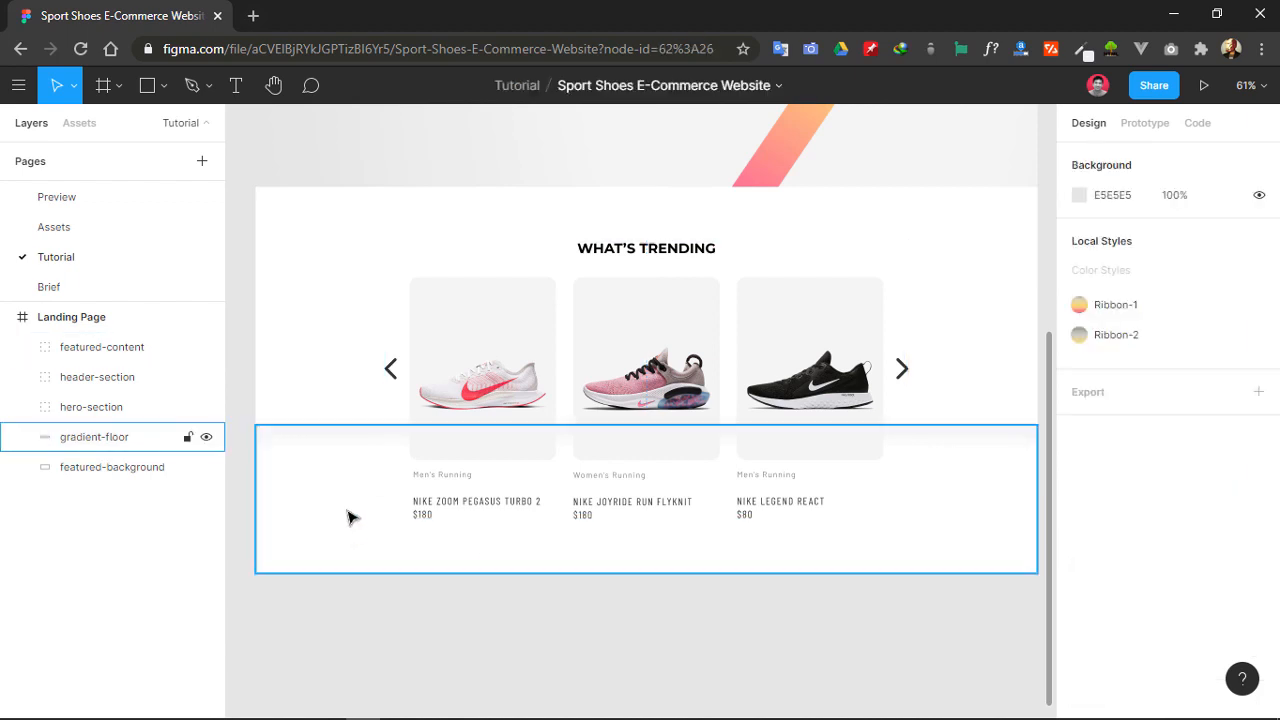
left_click(349, 517)
left_click(1079, 565)
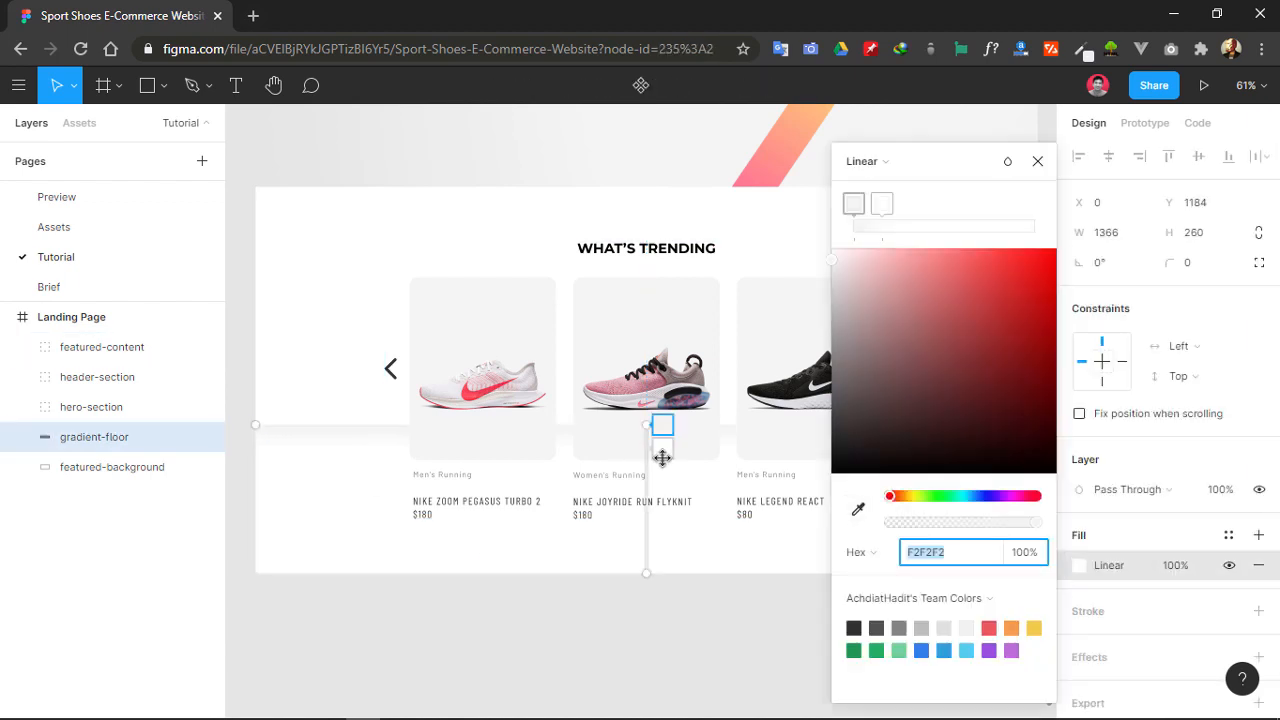
left_click_drag(663, 452, 666, 459)
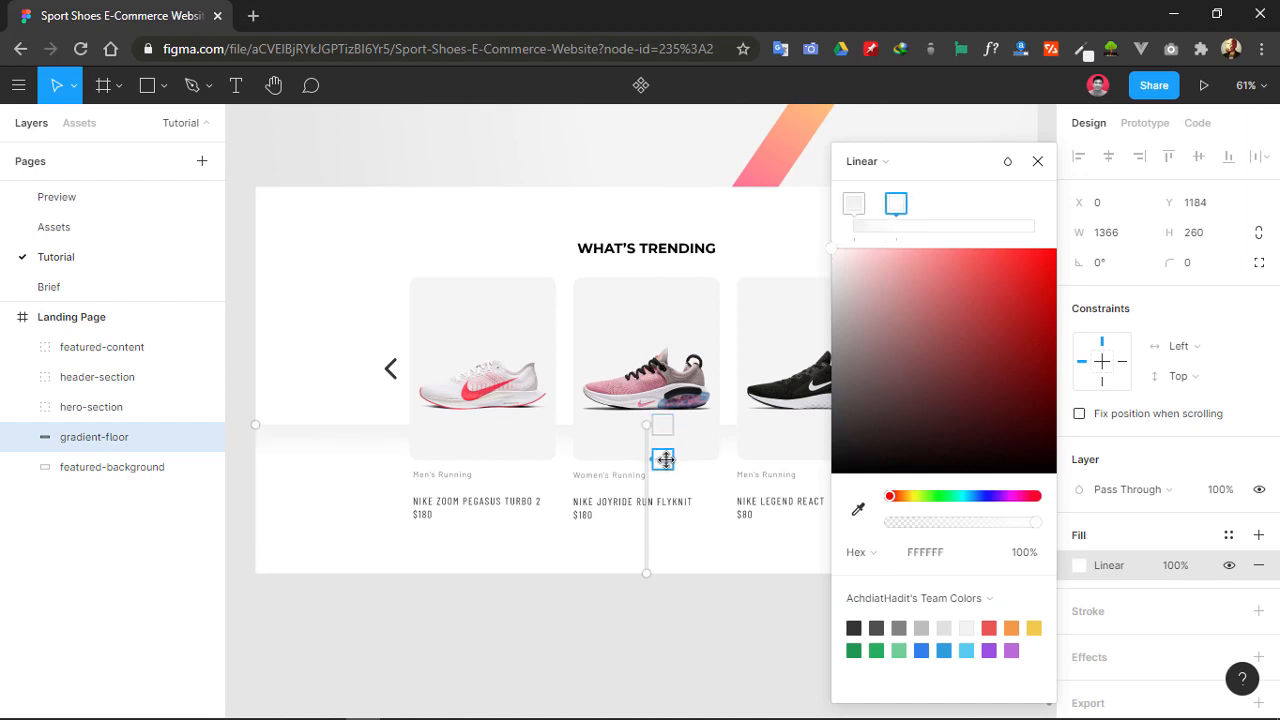
left_click(1037, 162)
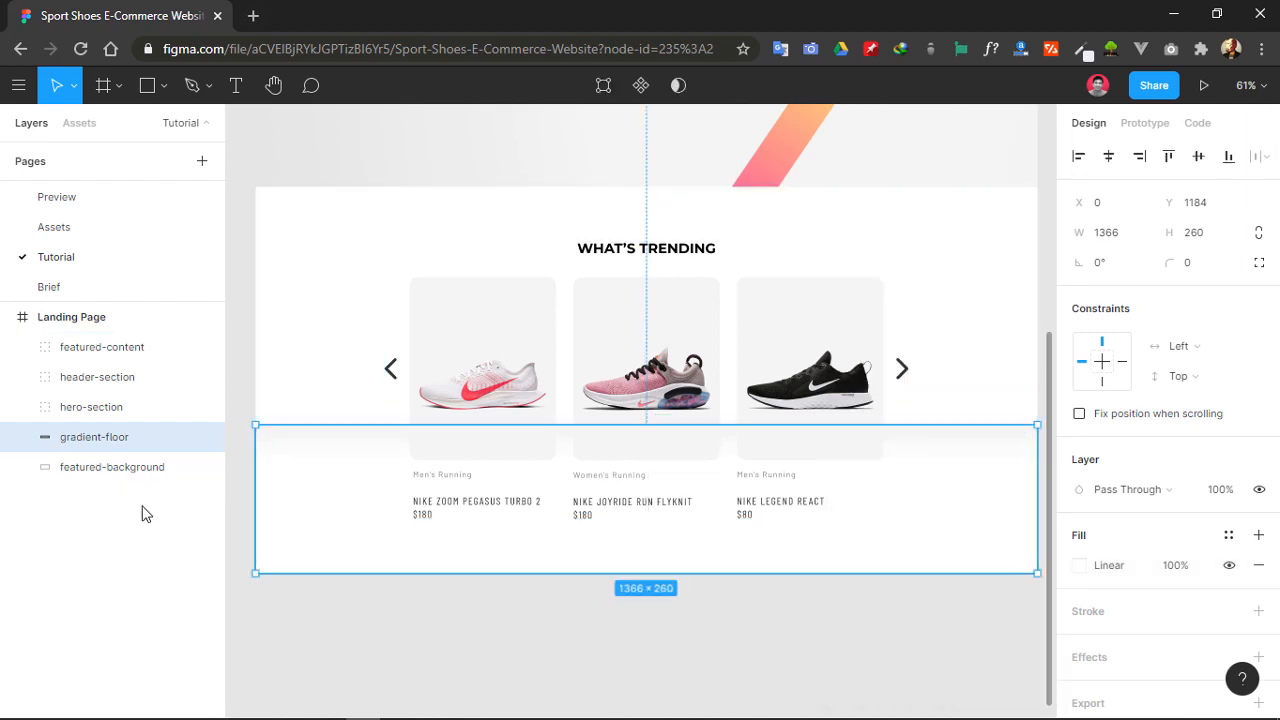
- Group the featured-content, gradient-floor and featured-background layers together
left_click(116, 350)
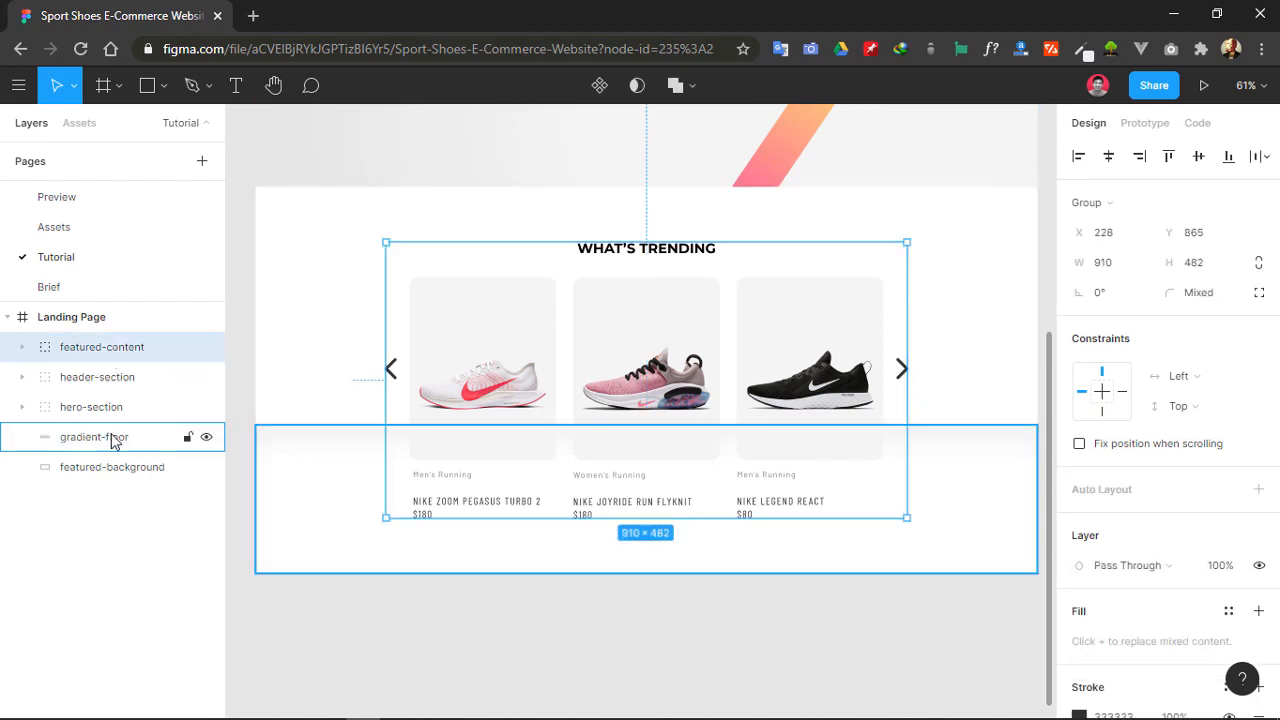
left_click(108, 437, "shift")
left_click(117, 467, "shift")
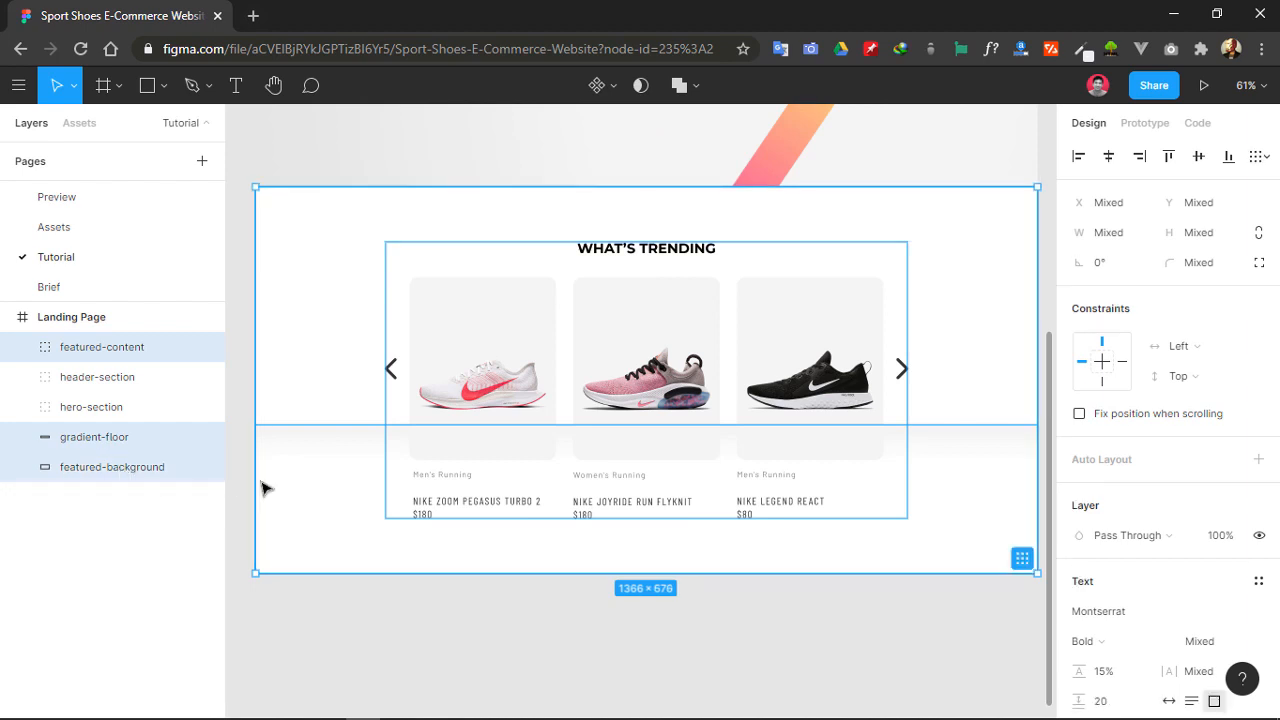
key("ctrl+g")
- Name the new group featured-products-section and place it below hero-section in the layer order
double_click(91, 348)
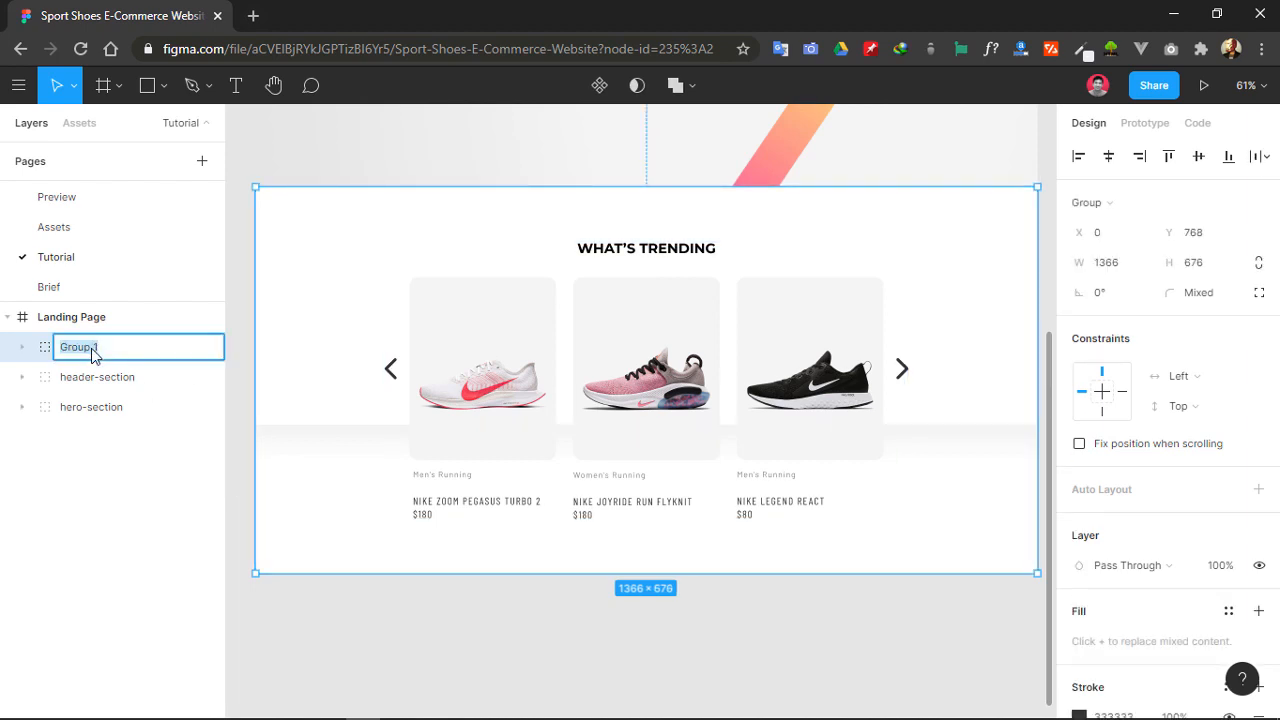
type("featured-products-sectop")
key("BackSpace")
key("BackSpace")
type("oion")
left_click(79, 446)
left_click_drag(120, 357, 154, 433)
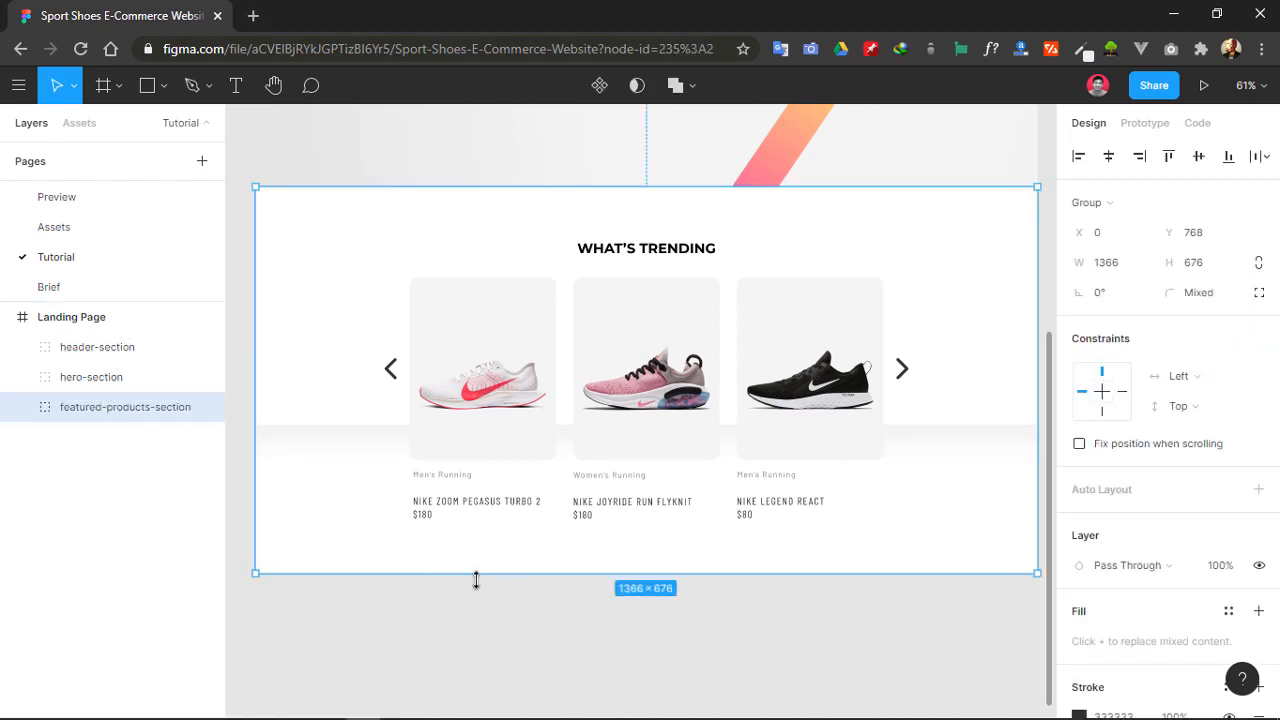
left_click(512, 643)
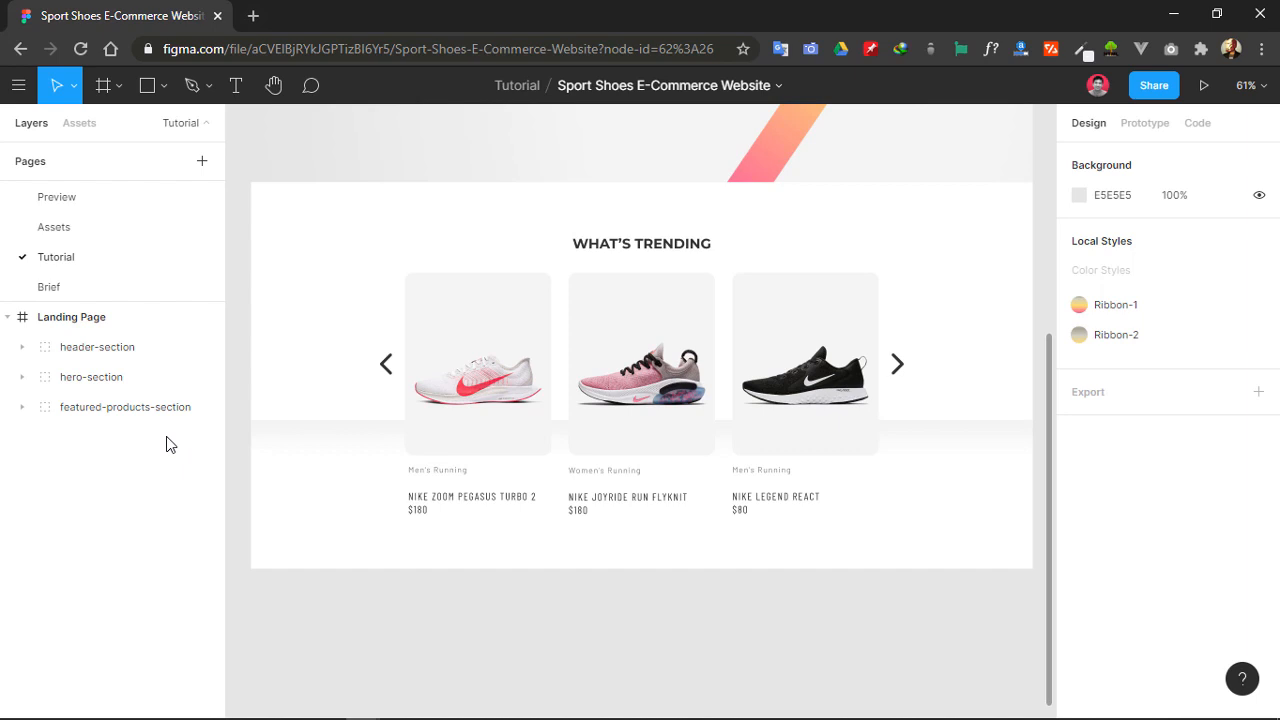
- Increase the Landing Page frame's height by 688 to 2132
left_click(103, 326)
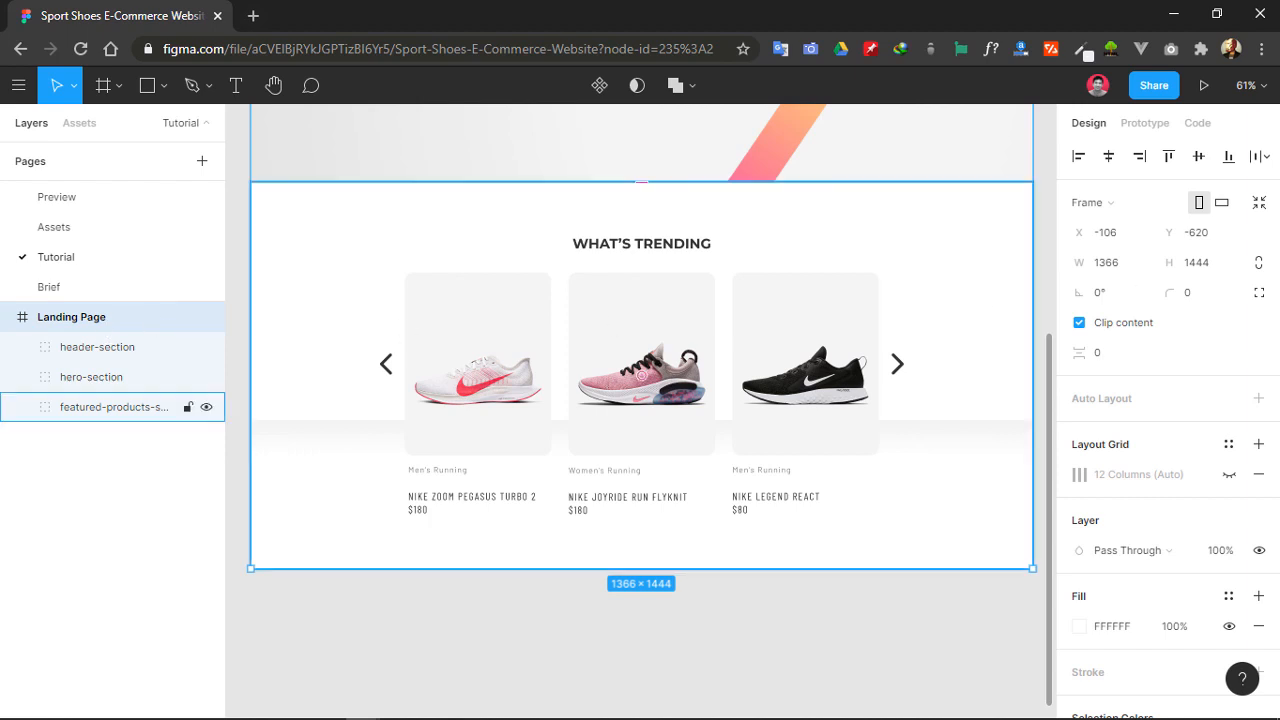
left_click(1217, 263)
left_click(1226, 268)
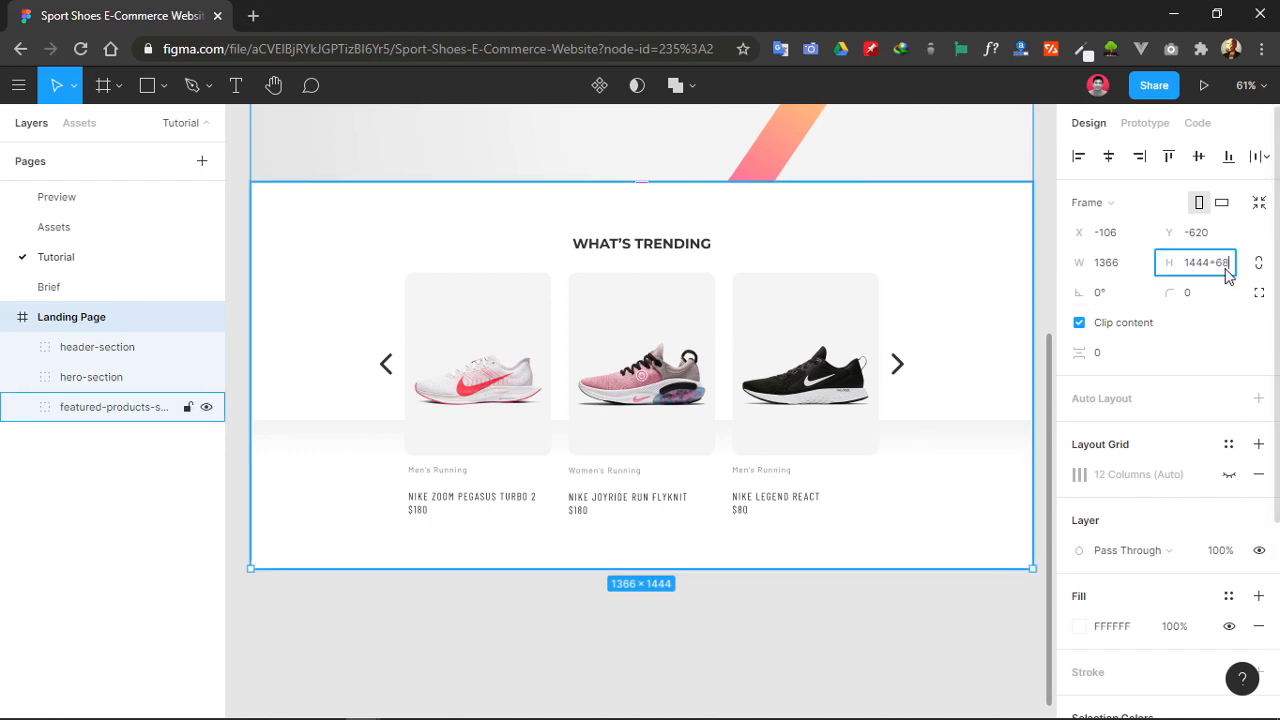
key("Return")
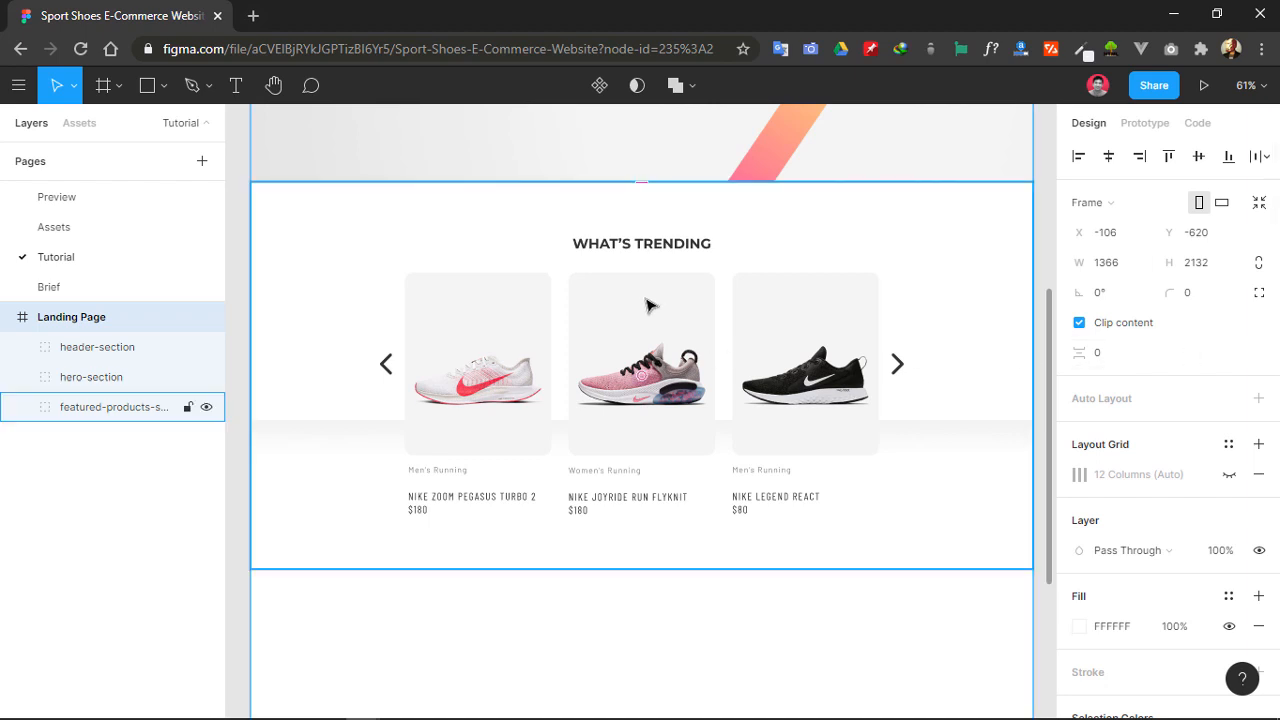
- Draw a full-width rectangle of about 1366 × 673 in the empty area below the featured products section
scroll(649, 309, "down", 4)
scroll(593, 366, "down", 1)
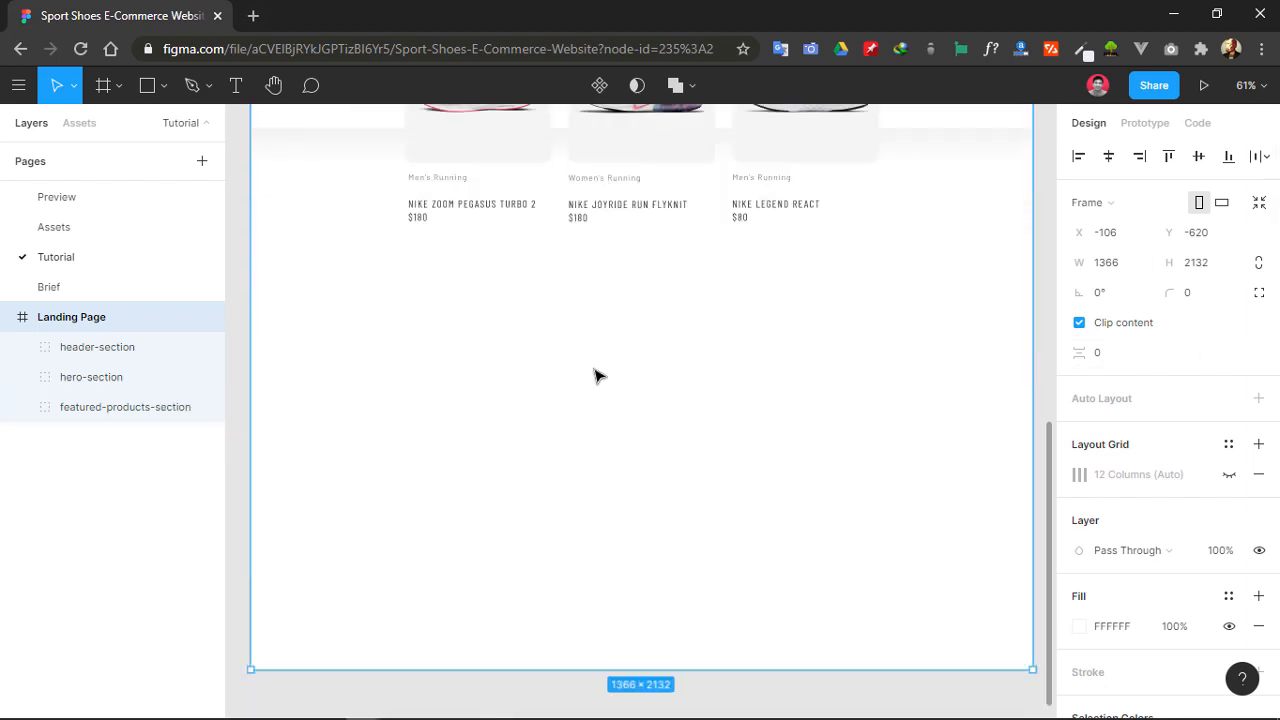
left_click(162, 87)
left_click(165, 127)
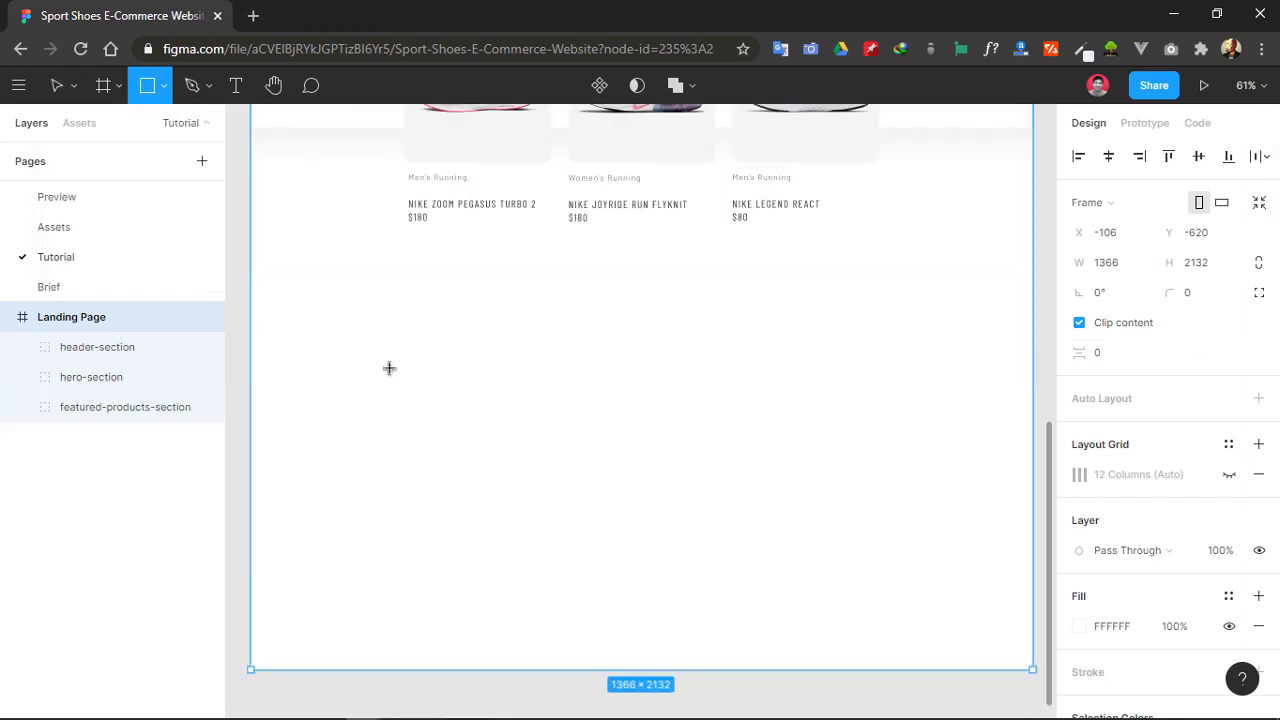
mouse_move(251, 286)
left_mouse_down()
mouse_move(1035, 630)
mouse_move(1034, 672)
left_mouse_up()
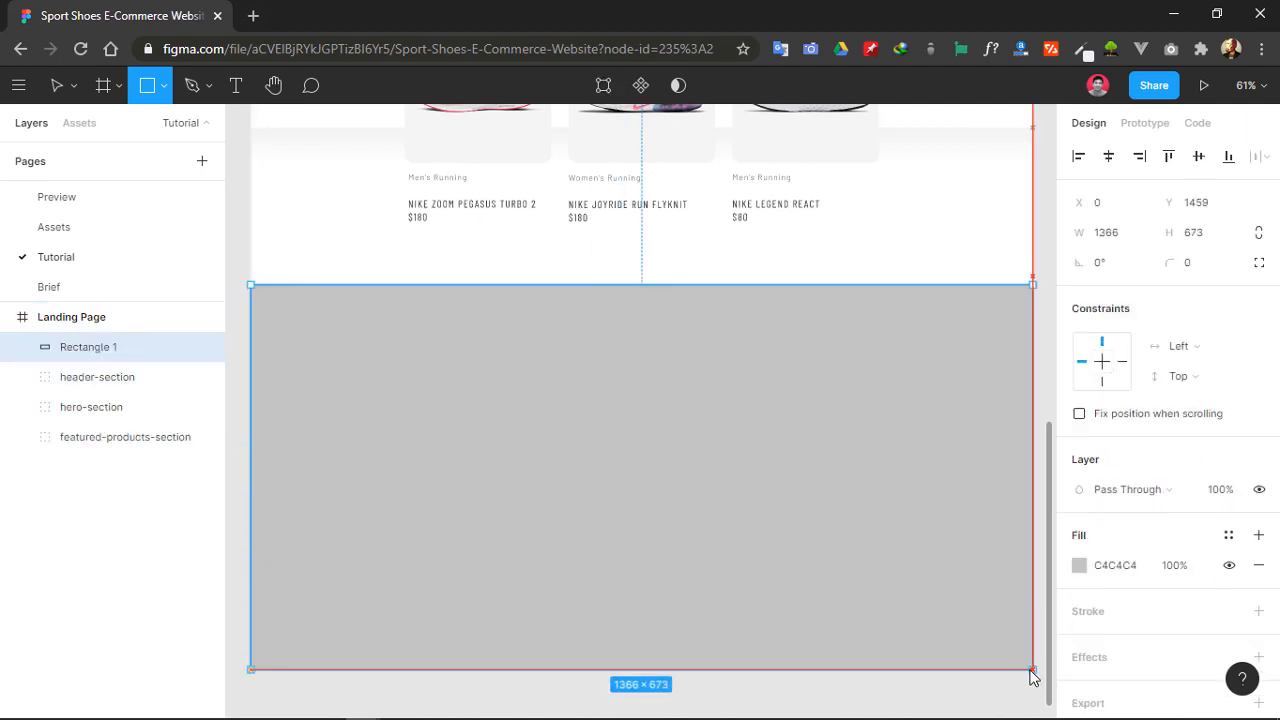
left_click_drag(246, 386, 246, 390)
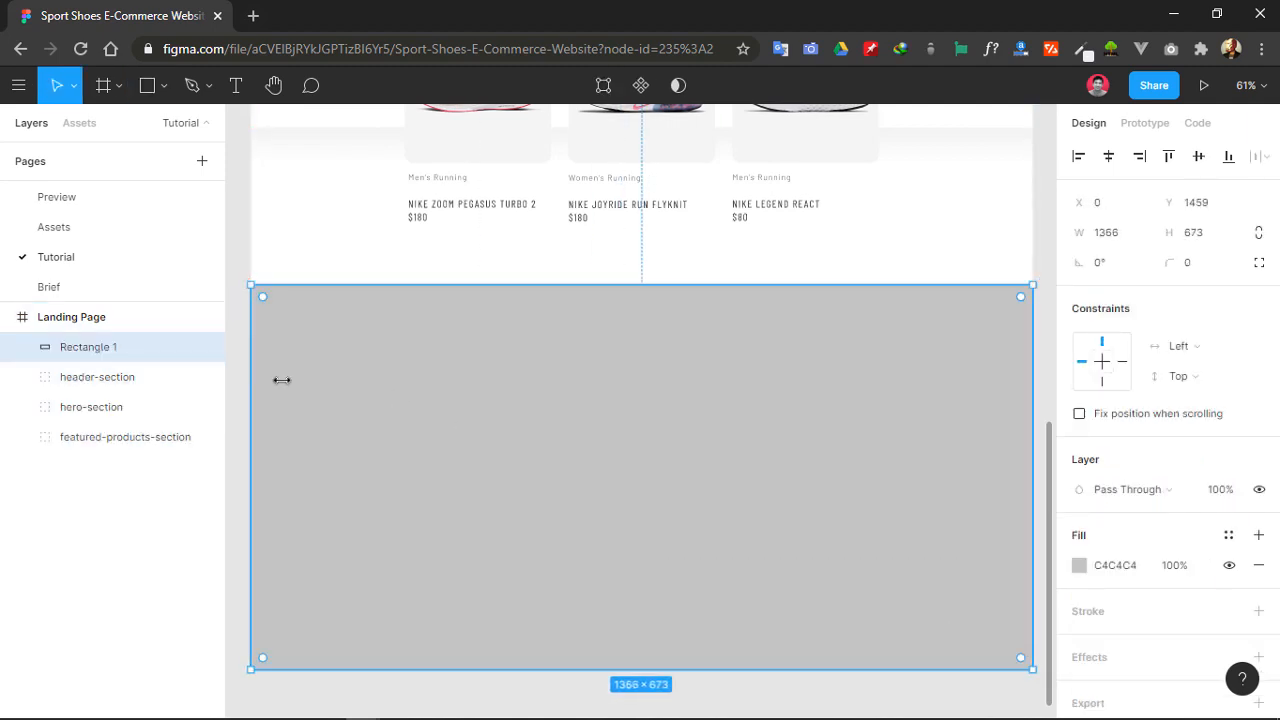
- Set the new rectangle's height to 688 and move it up to Y 1444, directly below the featured products section
left_click(1194, 232)
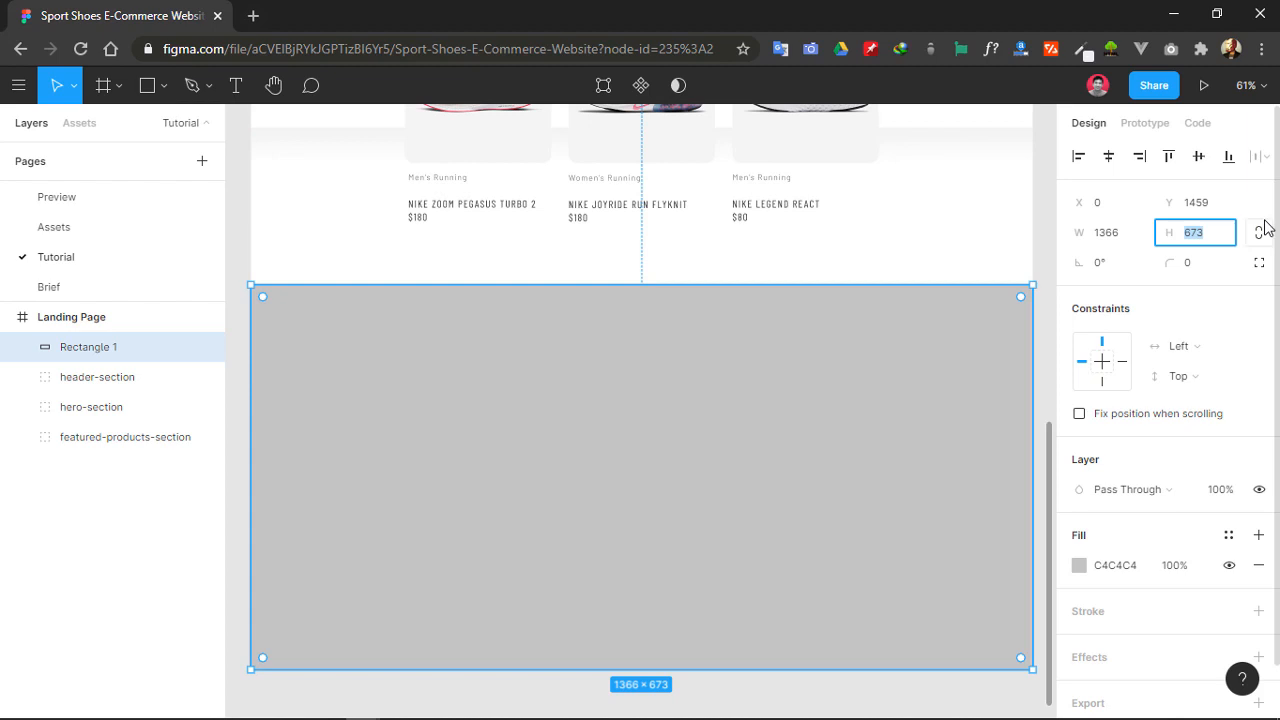
type("688")
key("Return")
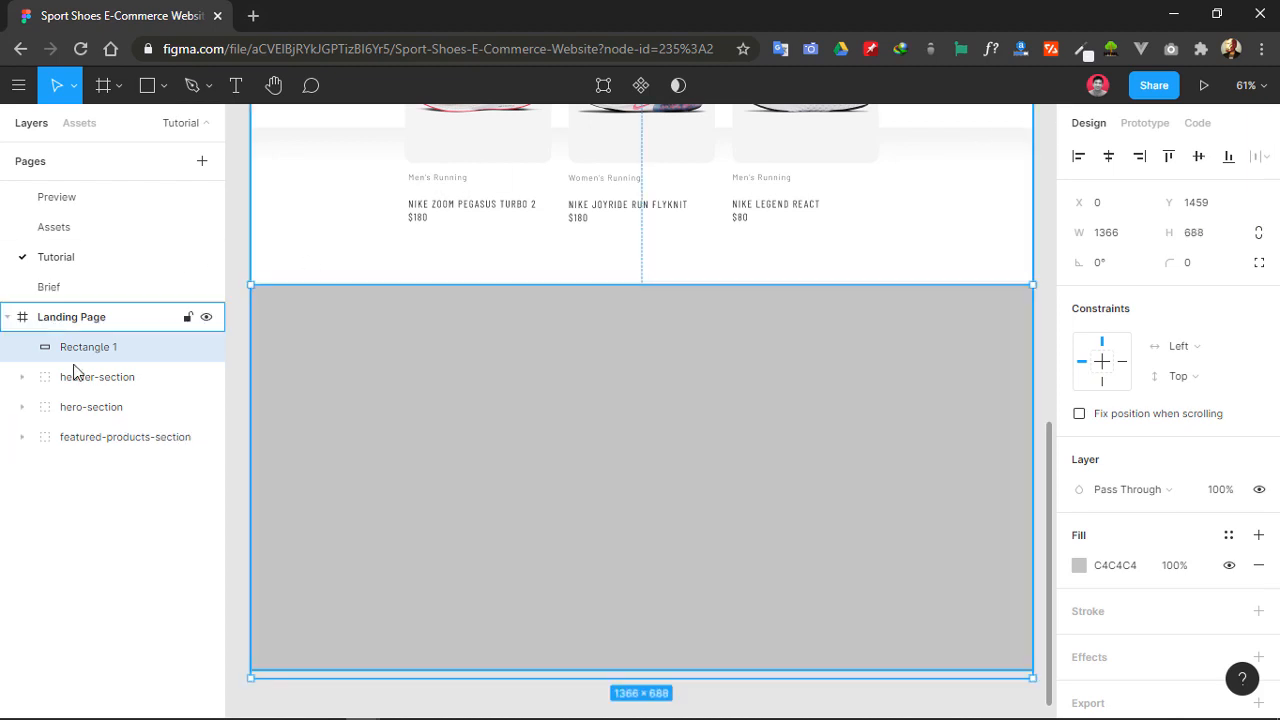
left_click_drag(471, 429, 474, 417)
- Rename the grey rectangle's layer as story-container
double_click(115, 349)
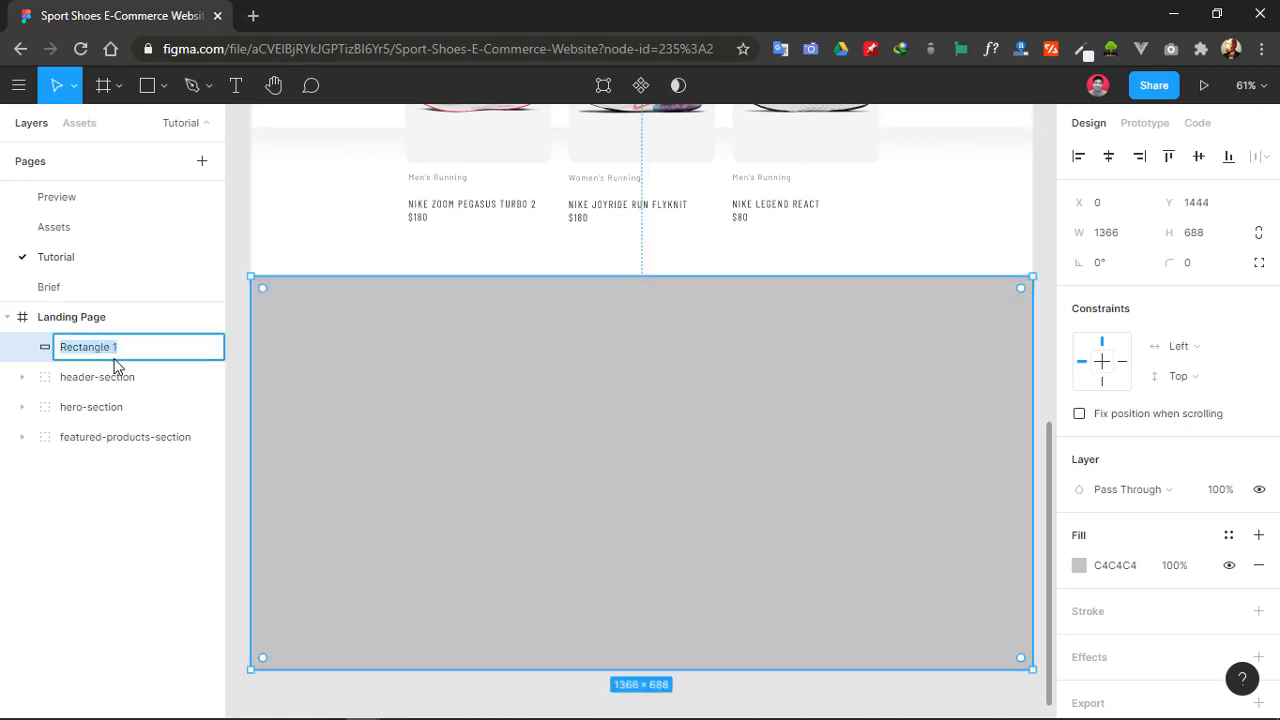
type("story-container")
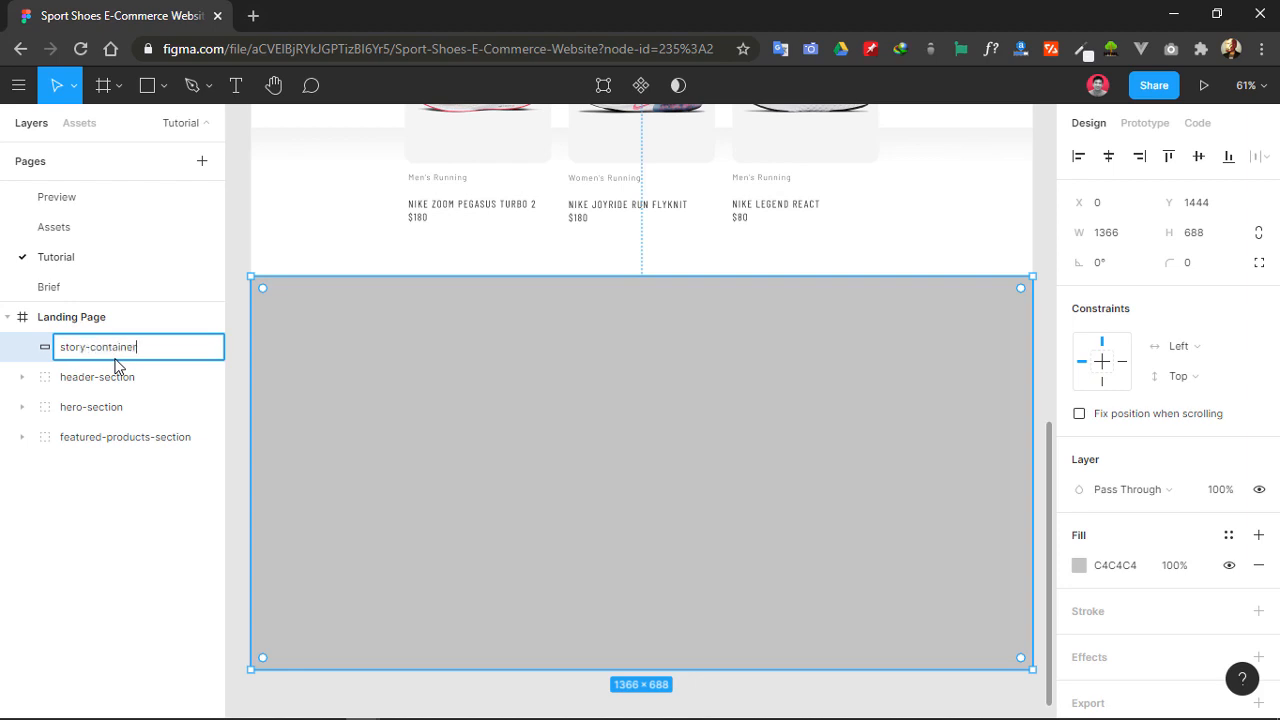
left_click(200, 496)
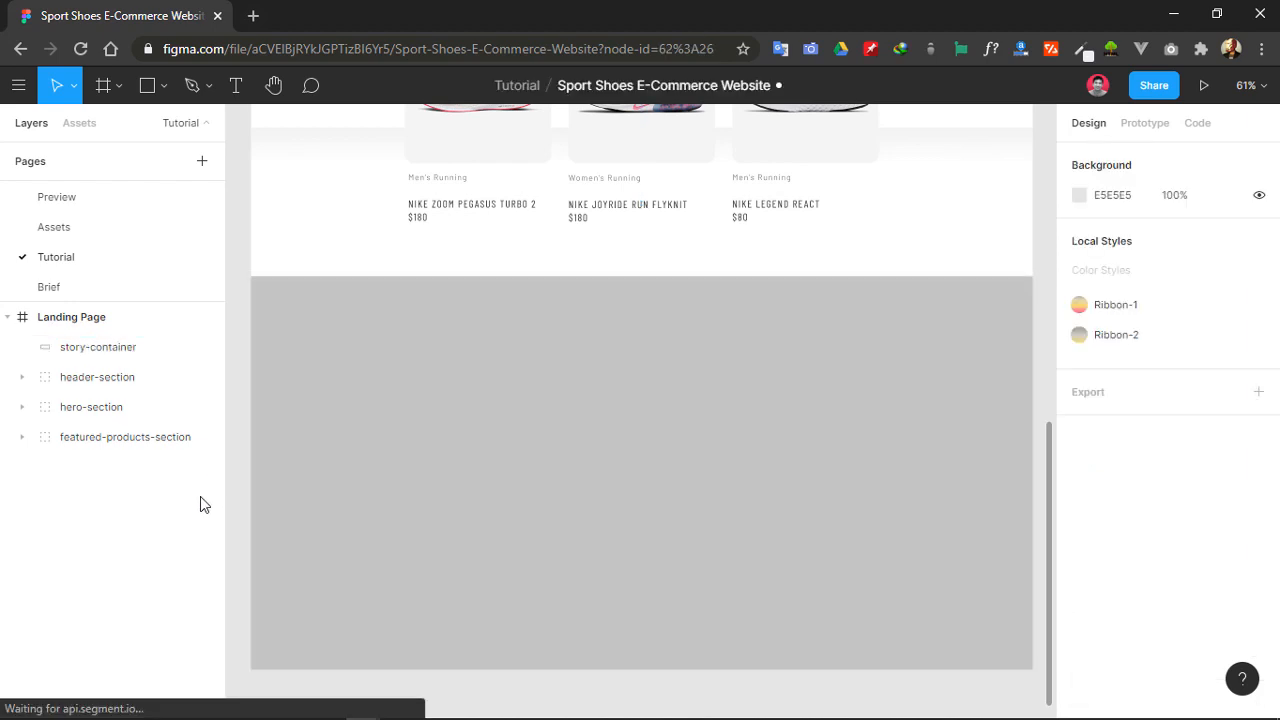
left_click(116, 350)
left_click(138, 537)
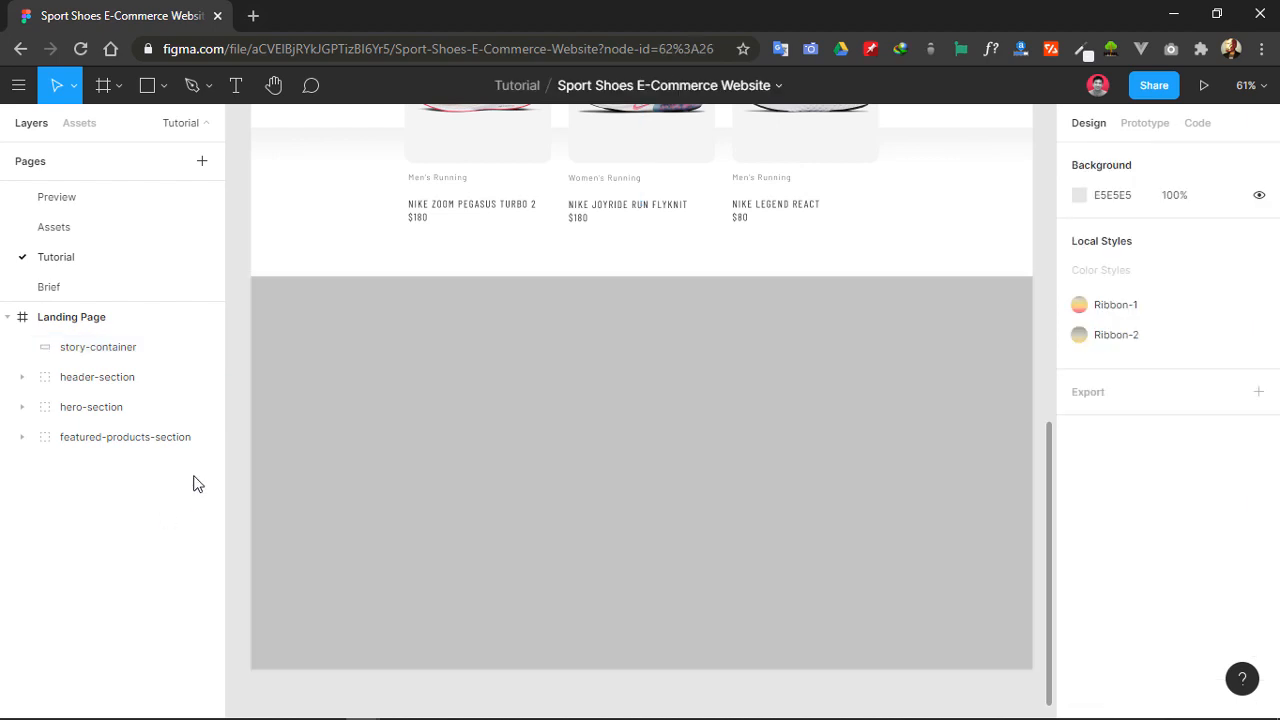
- Copy the running woman image from the Assets page onto the story container on the Tutorial page, placing it at about X 217, Y 1527
left_click(79, 226)
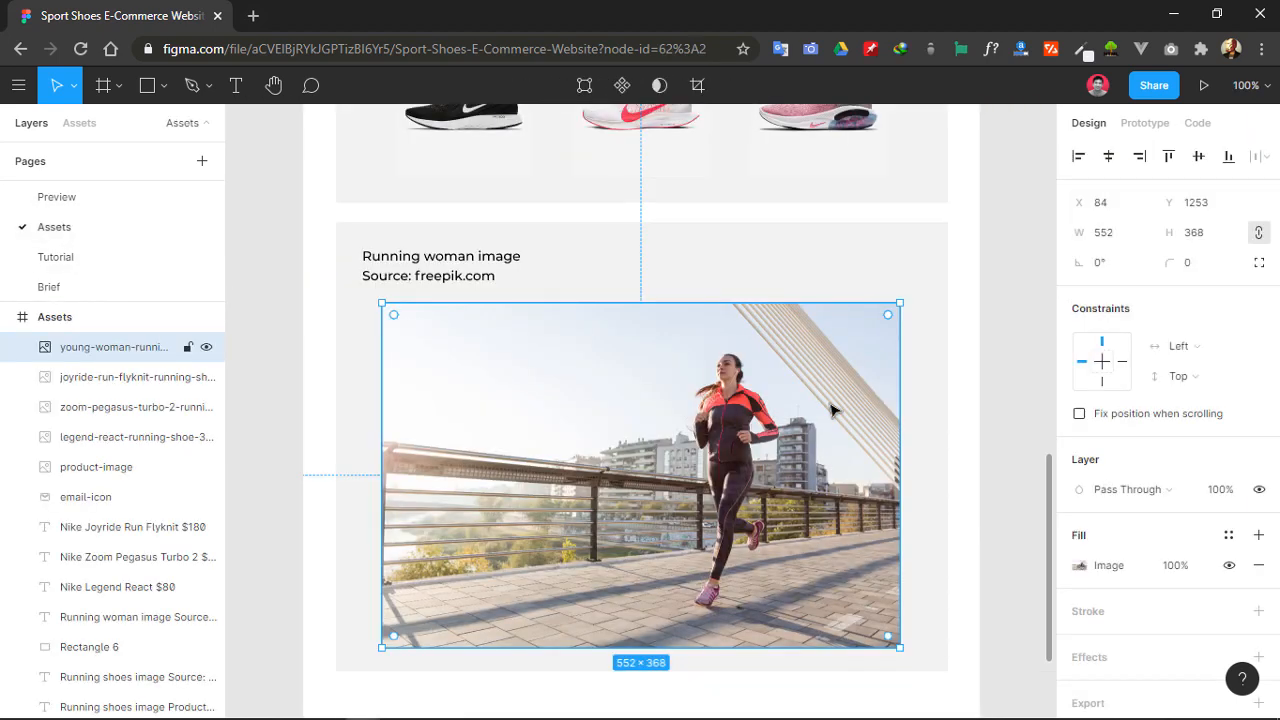
left_click(935, 378)
left_click(977, 347)
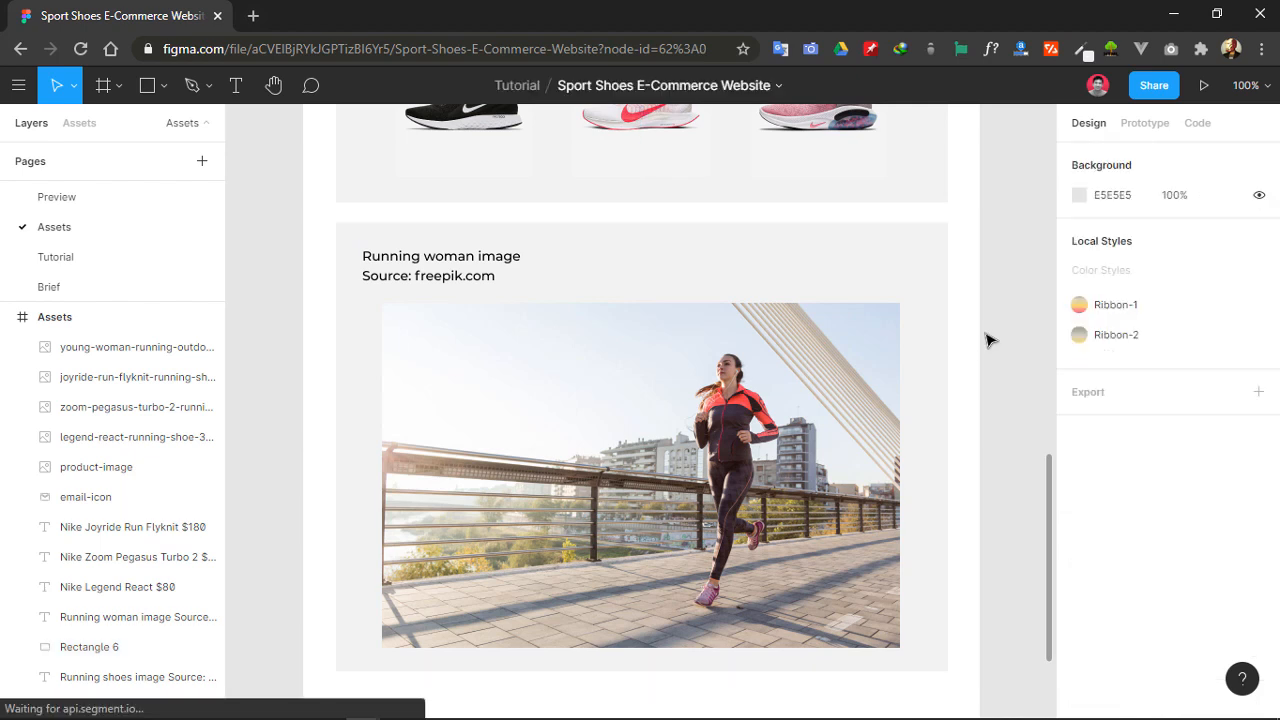
left_click(700, 383)
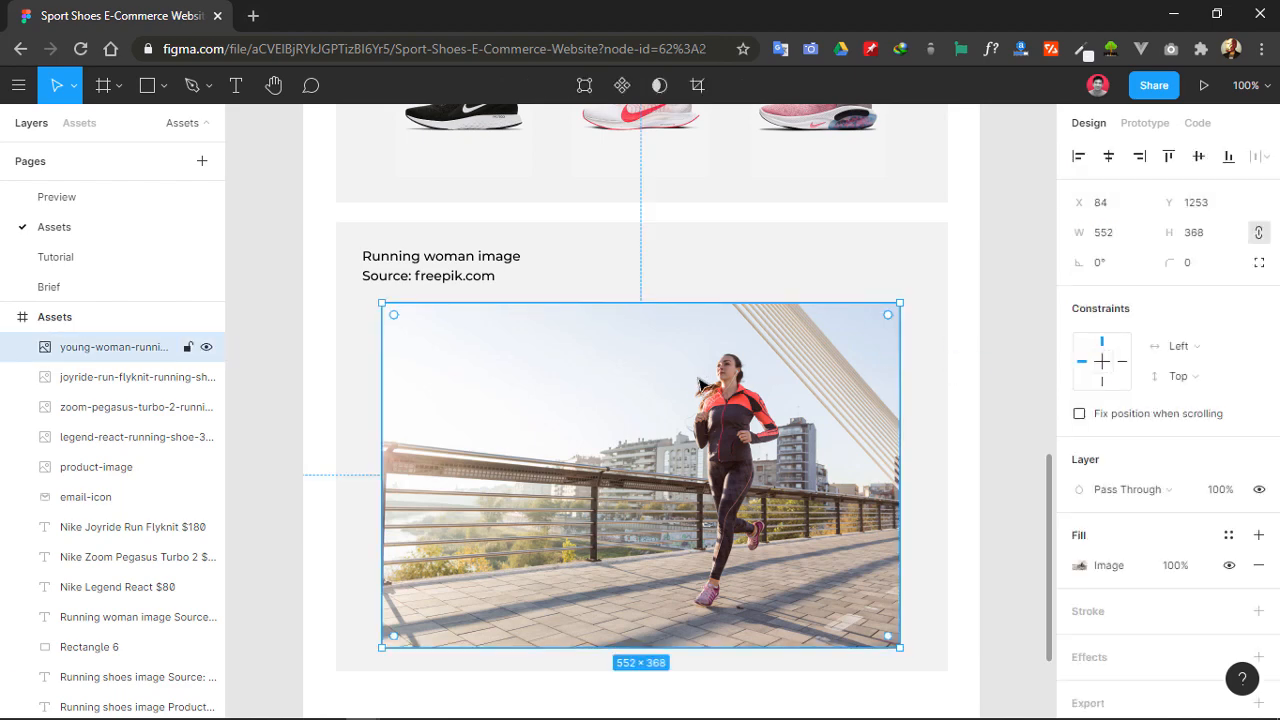
left_click(60, 260)
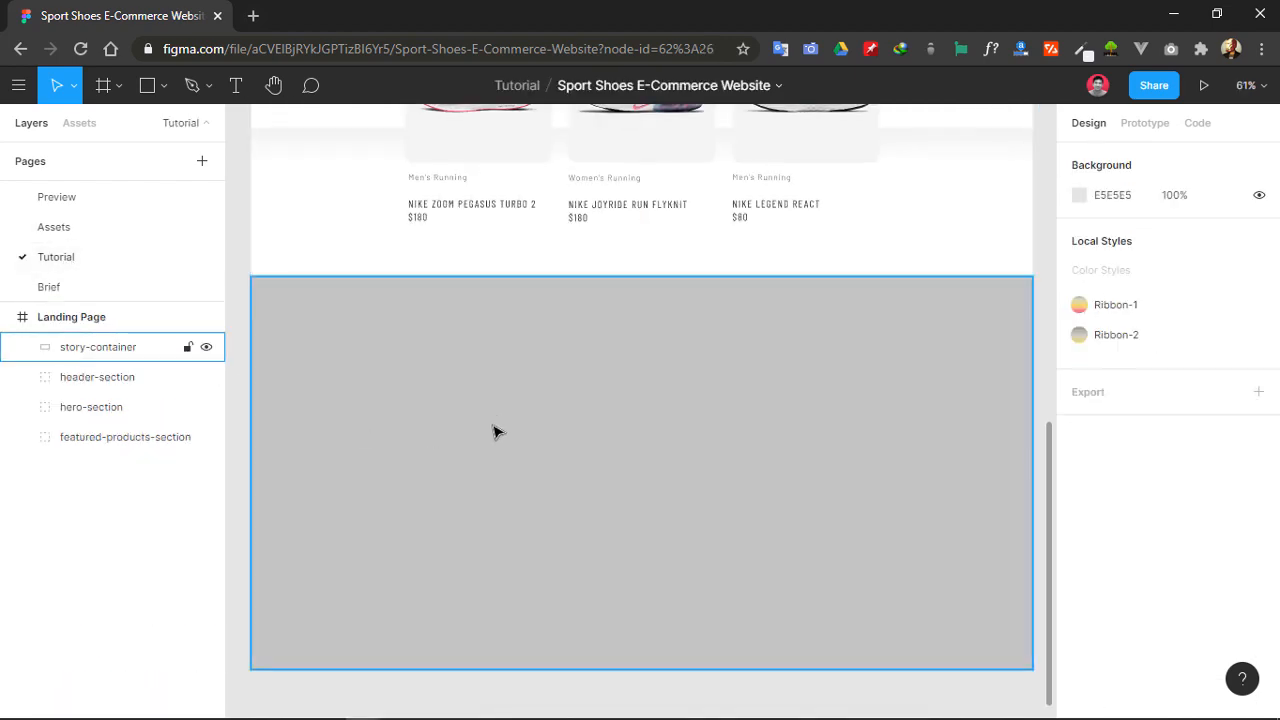
key("ctrl+v")
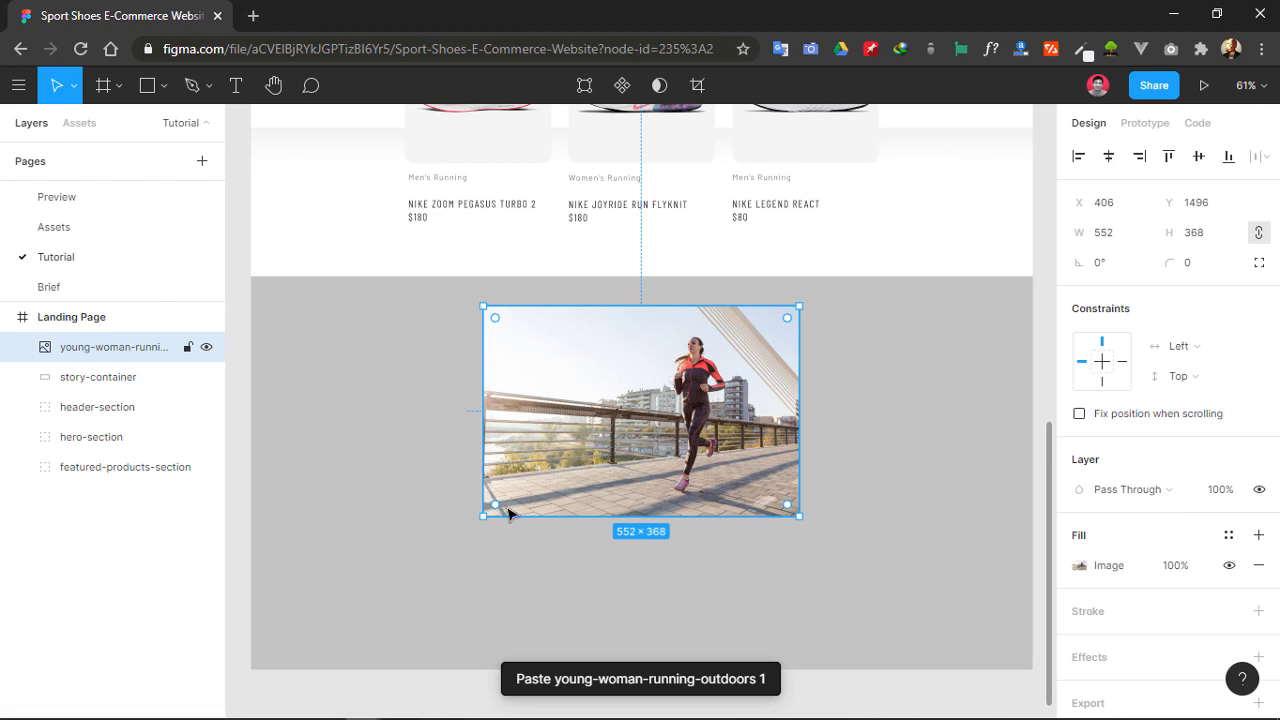
left_click(240, 378)
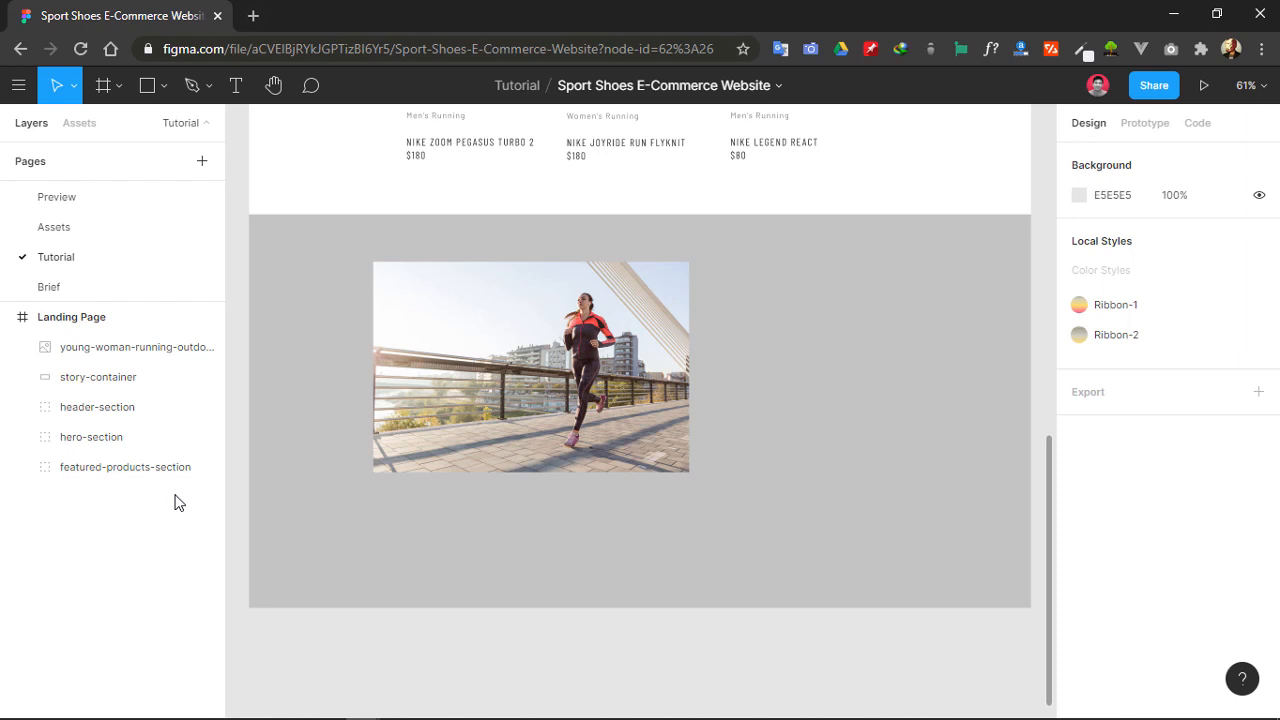
- Group the running woman image with the story-container rectangle and name the group story-image
left_click(110, 377)
left_click(110, 347)
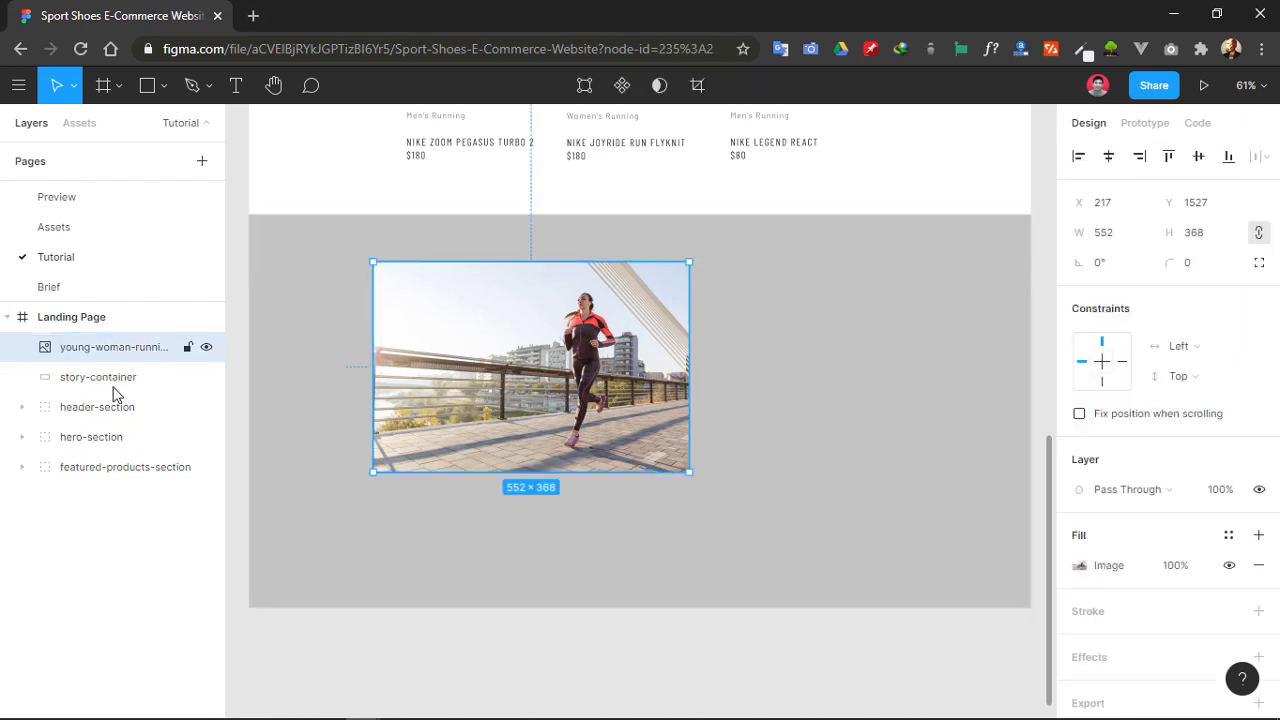
left_click(120, 376, "shift")
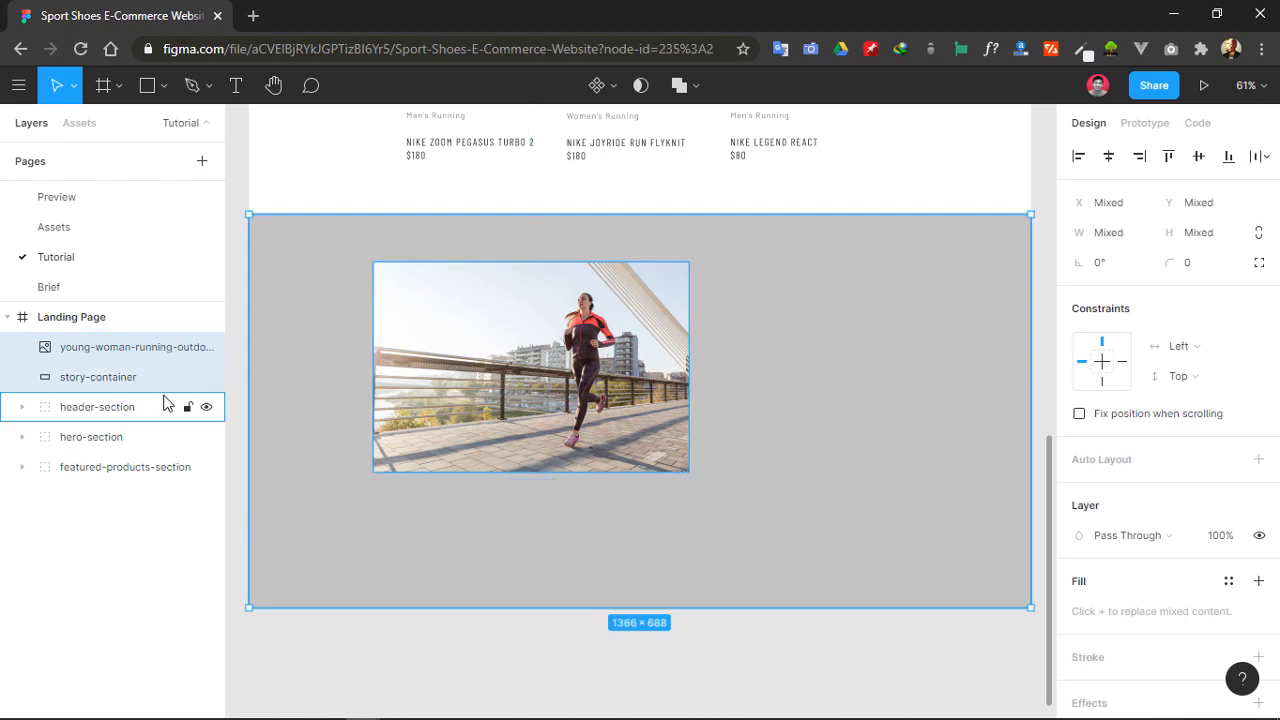
key("ctrl+g")
double_click(91, 353)
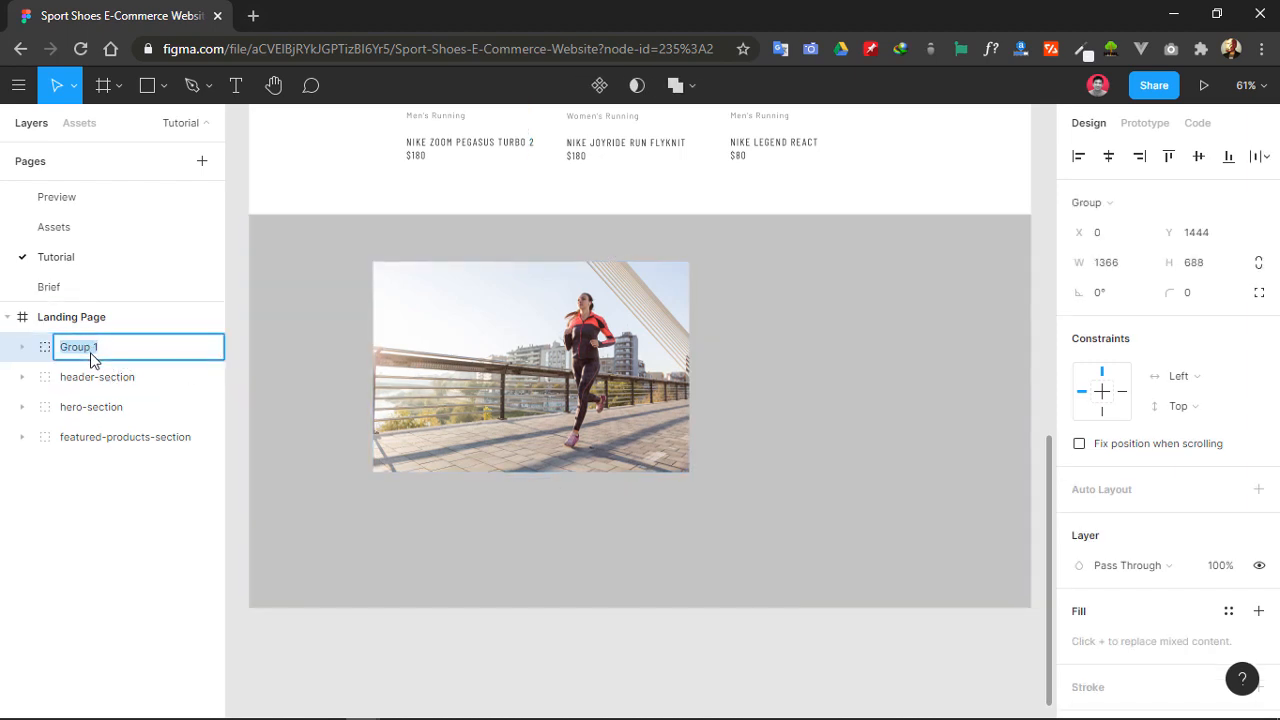
type("story-")
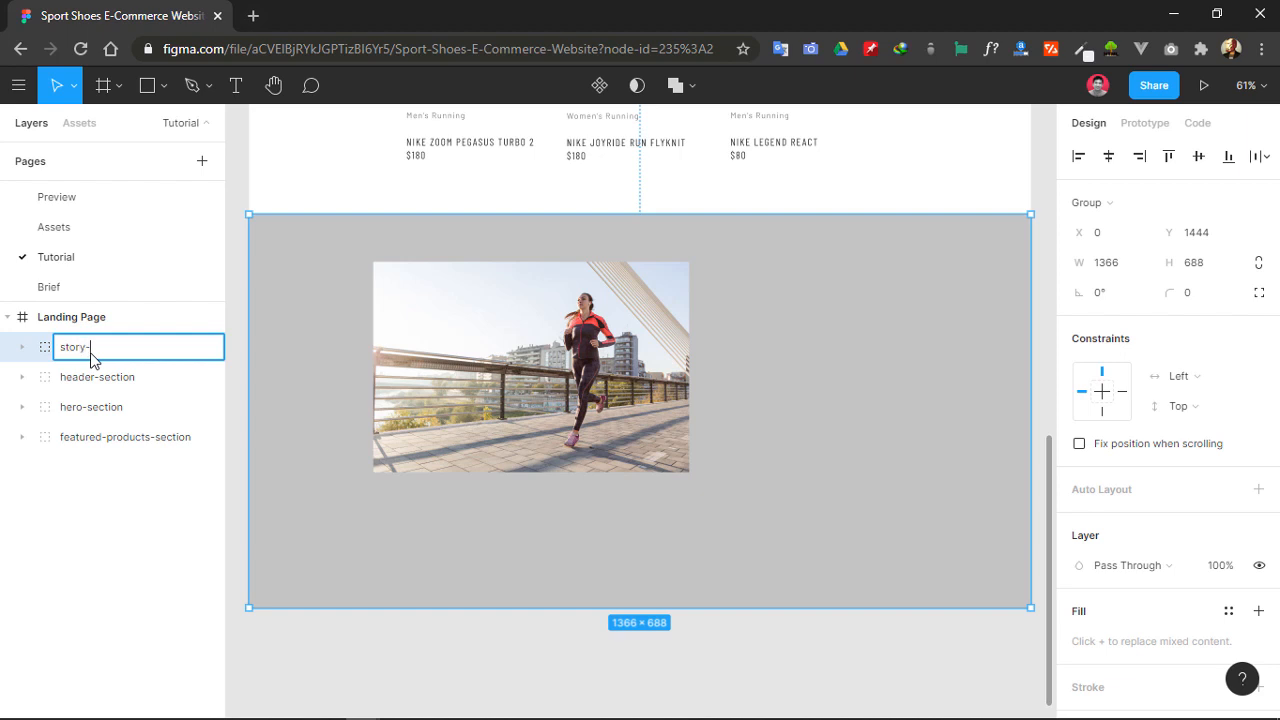
type("image")
left_click(149, 526)
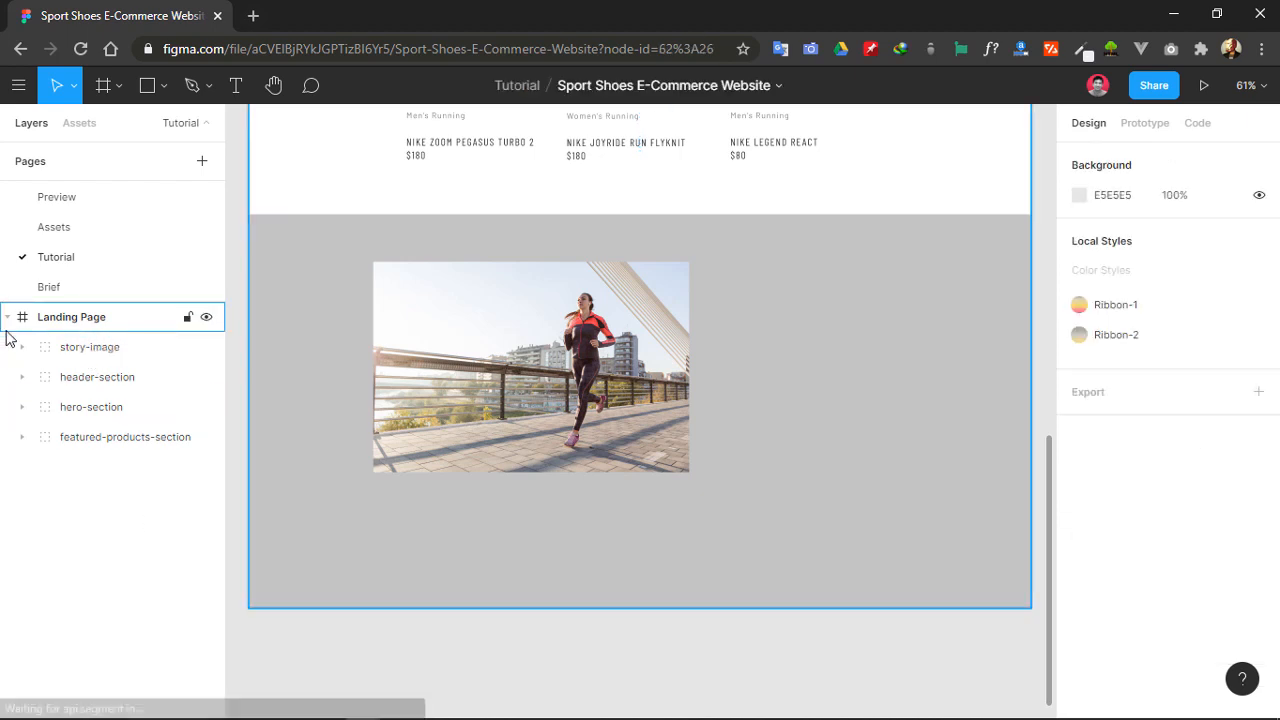
- Turn the story-container rectangle inside the story-image group into a mask for the running woman image
left_click(22, 347)
left_click(136, 407)
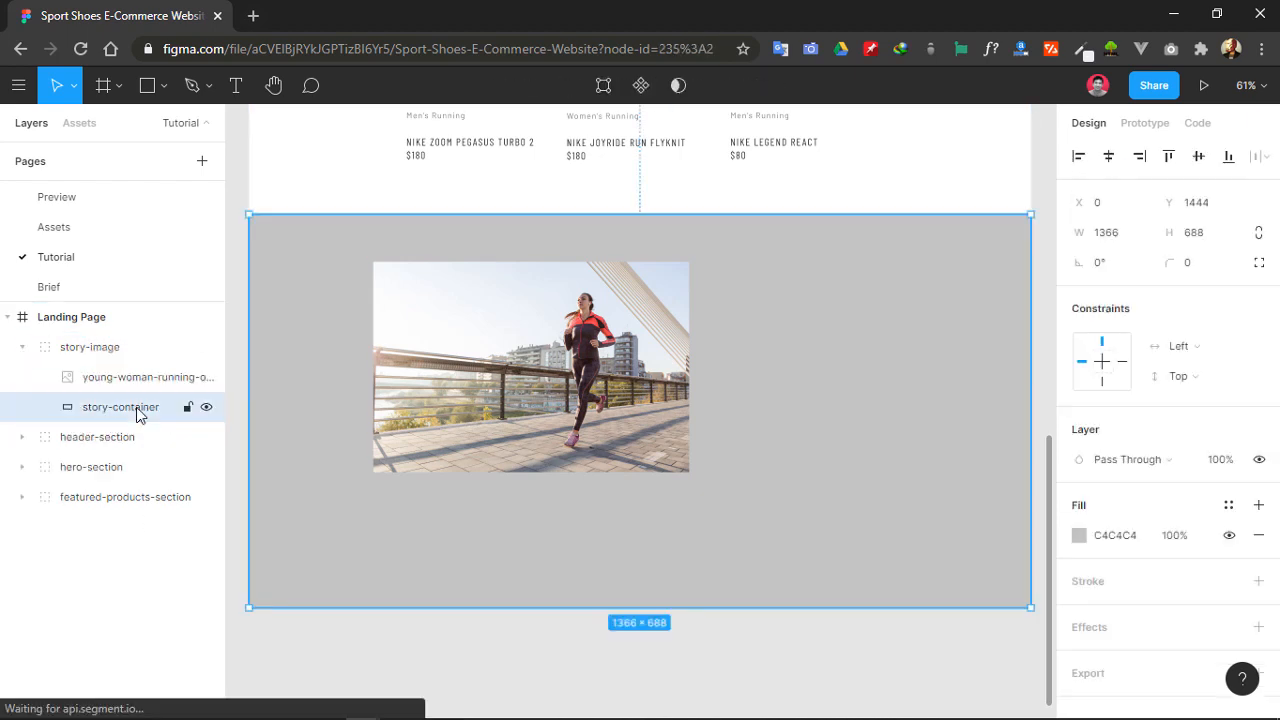
left_click(679, 86)
left_click(549, 700)
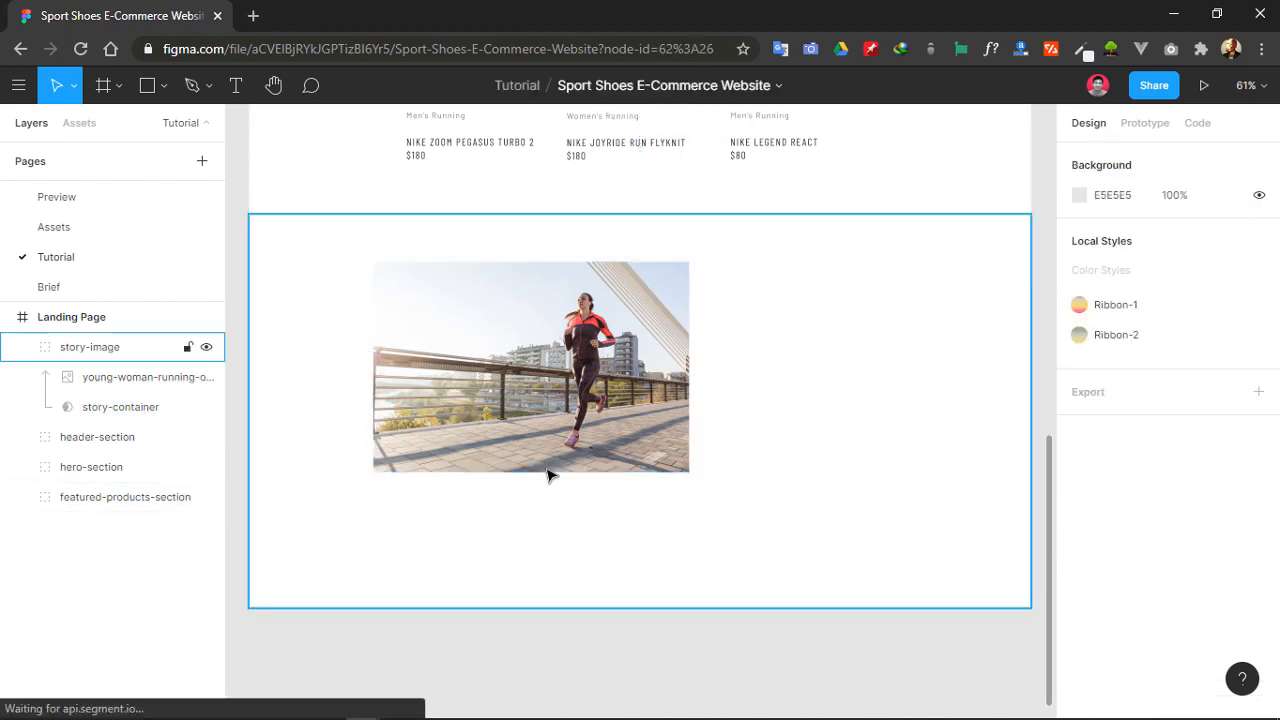
- Enlarge the masked running woman image proportionally to about 1421 × 947, with its corner at about X -55, Y 1346
left_click(578, 420)
double_click(578, 420)
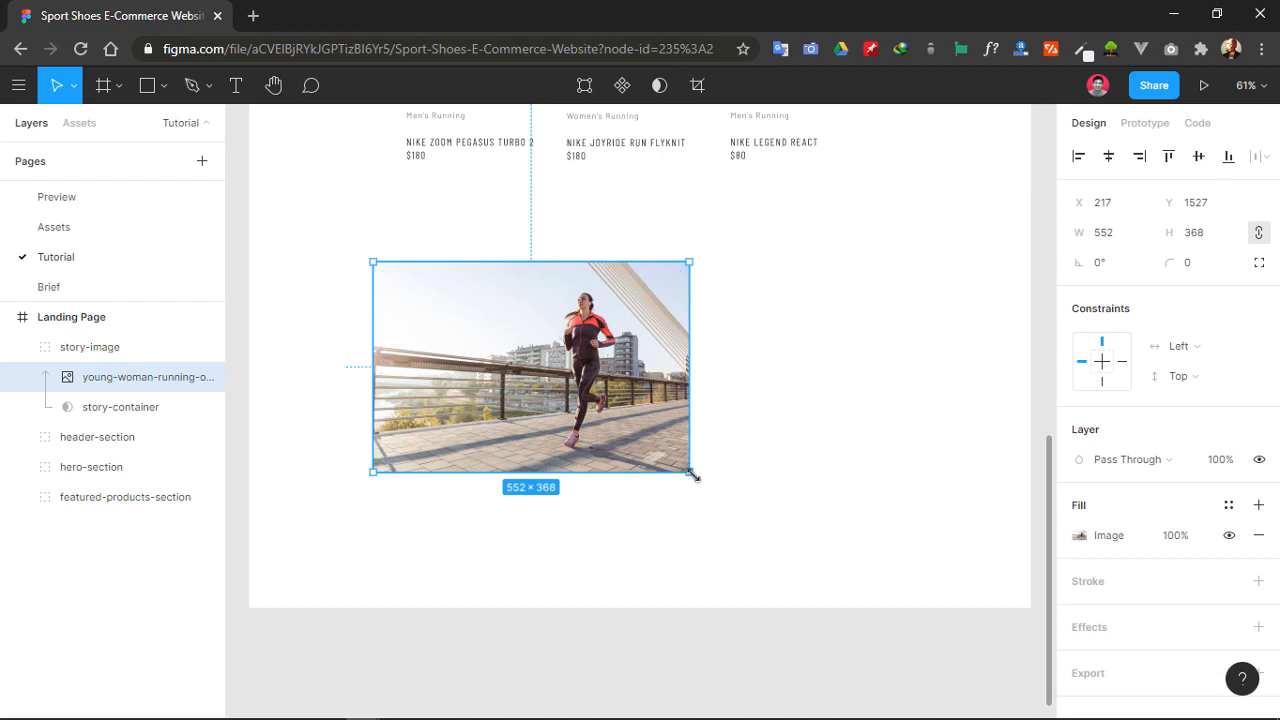
left_click_drag(690, 472, 1031, 699)
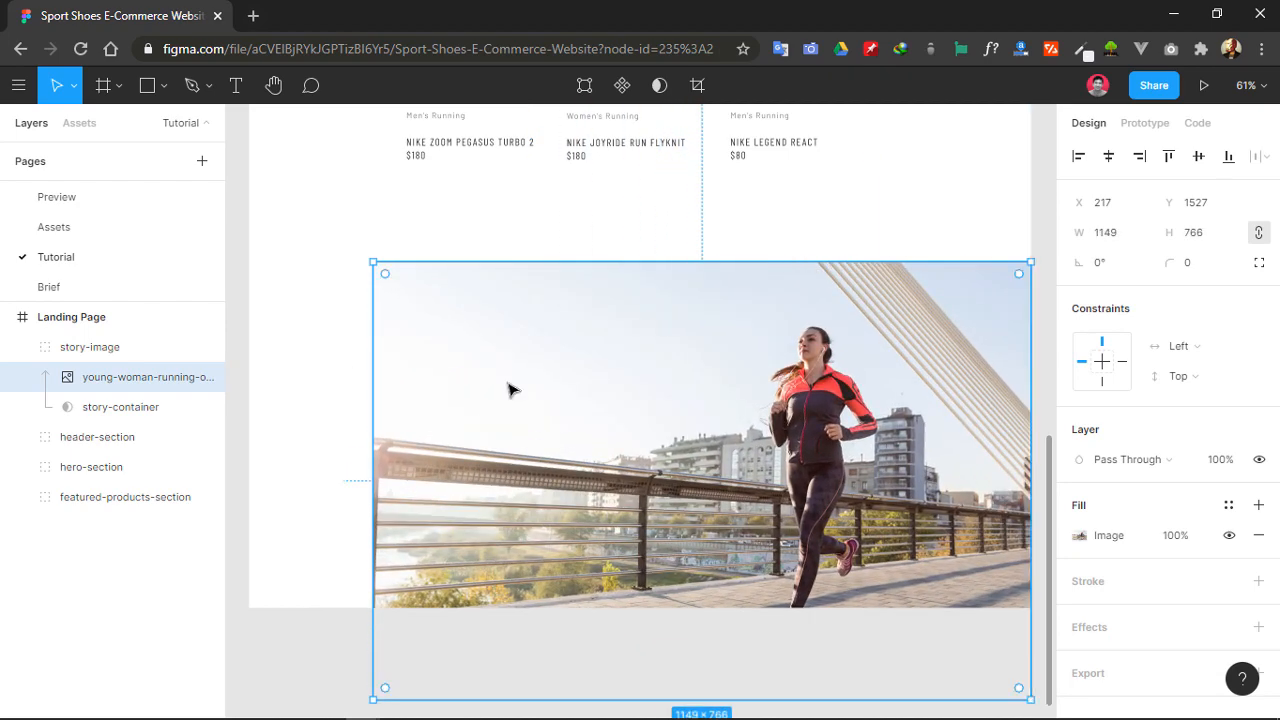
left_click_drag(370, 263, 397, 249)
scroll(331, 257, "right", 3)
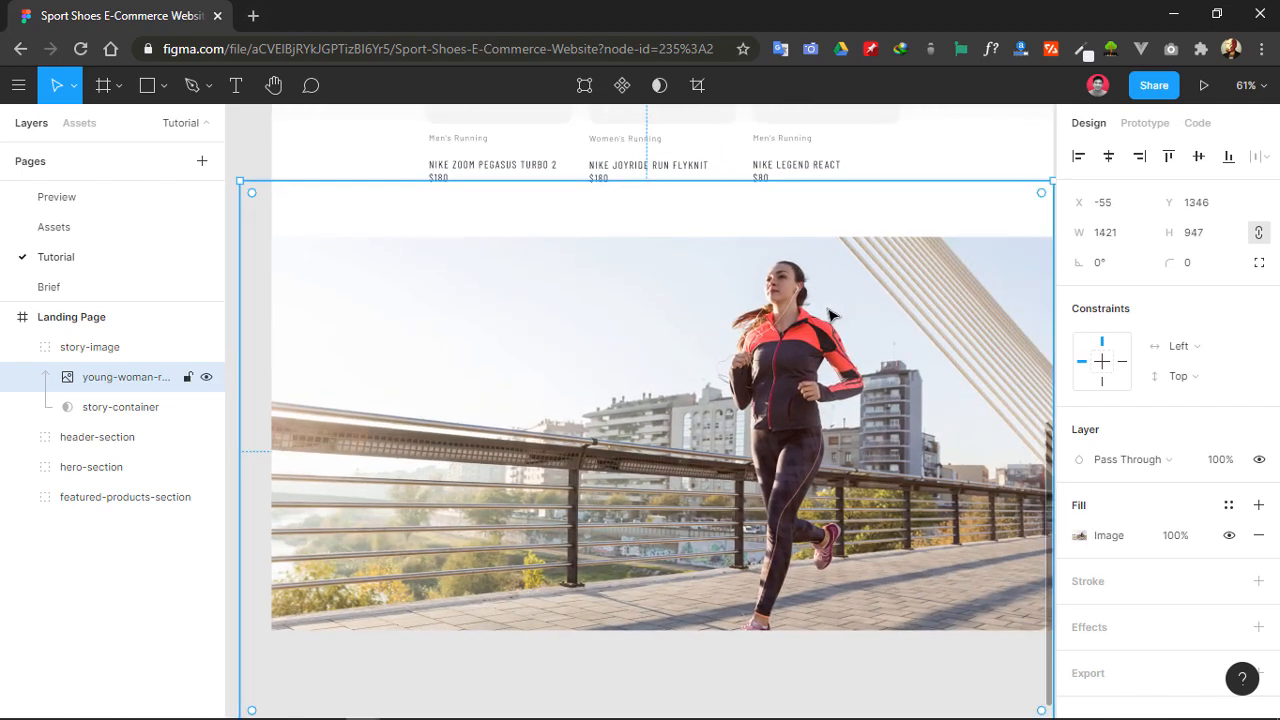
- Set the running woman image's height to 1258 with its proportions locked
left_click_drag(829, 316, 580, 337)
left_click(1195, 232)
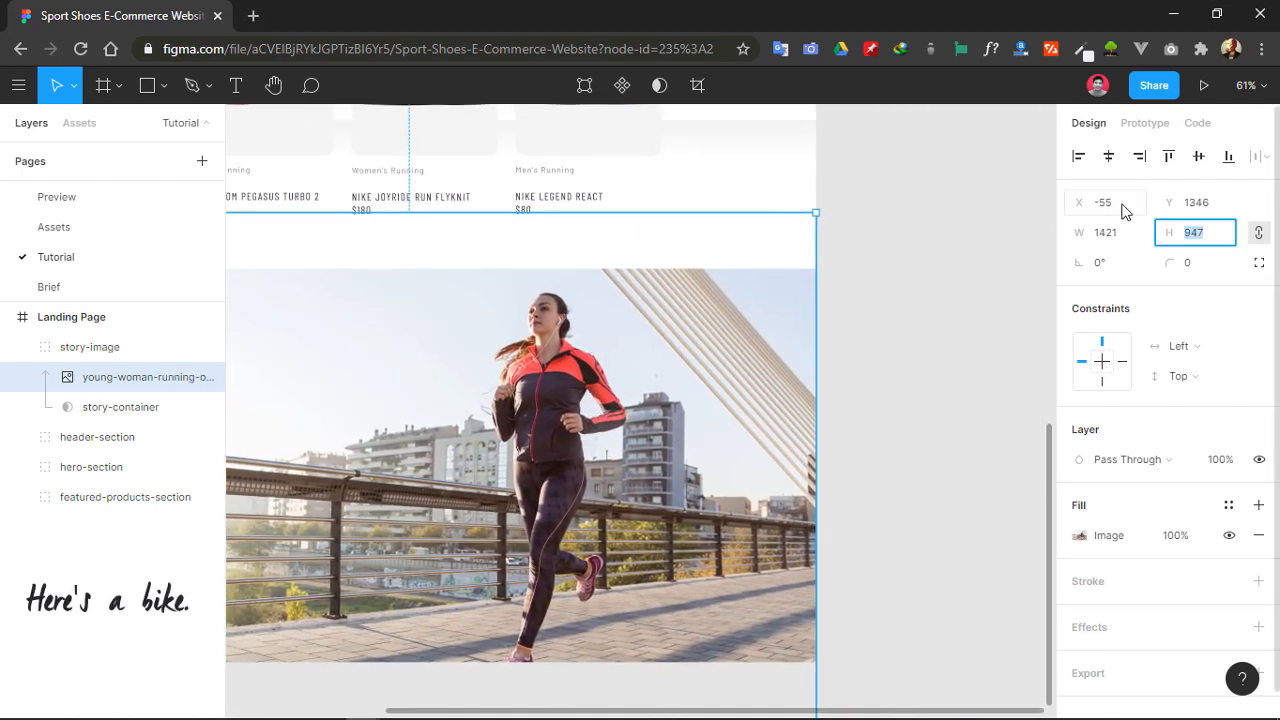
type("12")
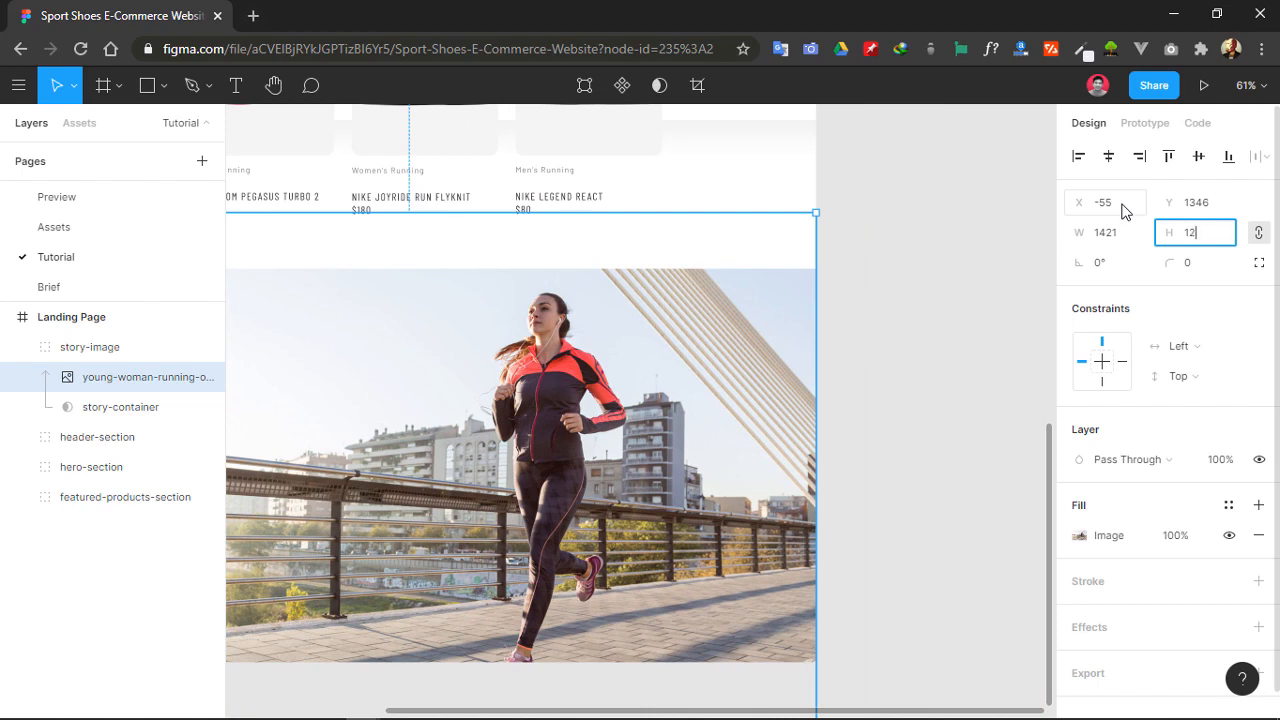
type("58")
key("Return")
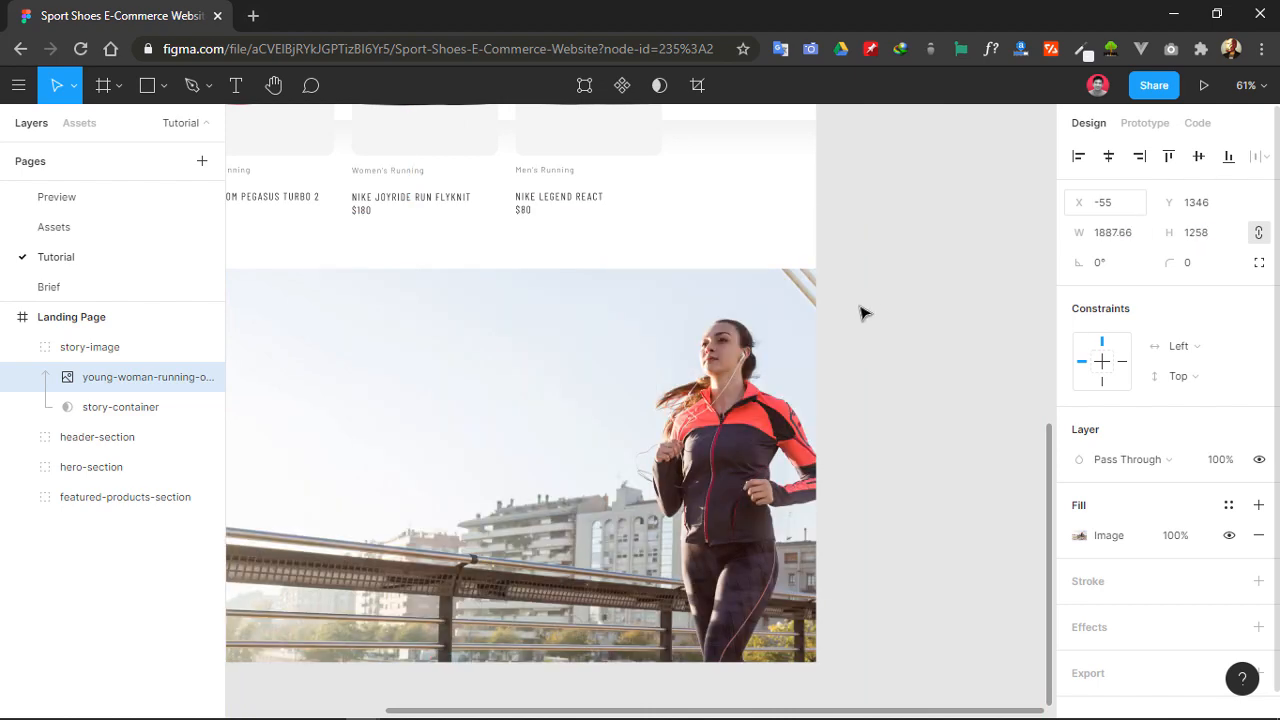
- Flip the running woman image horizontally within the story container mask
left_click_drag(603, 453, 814, 426)
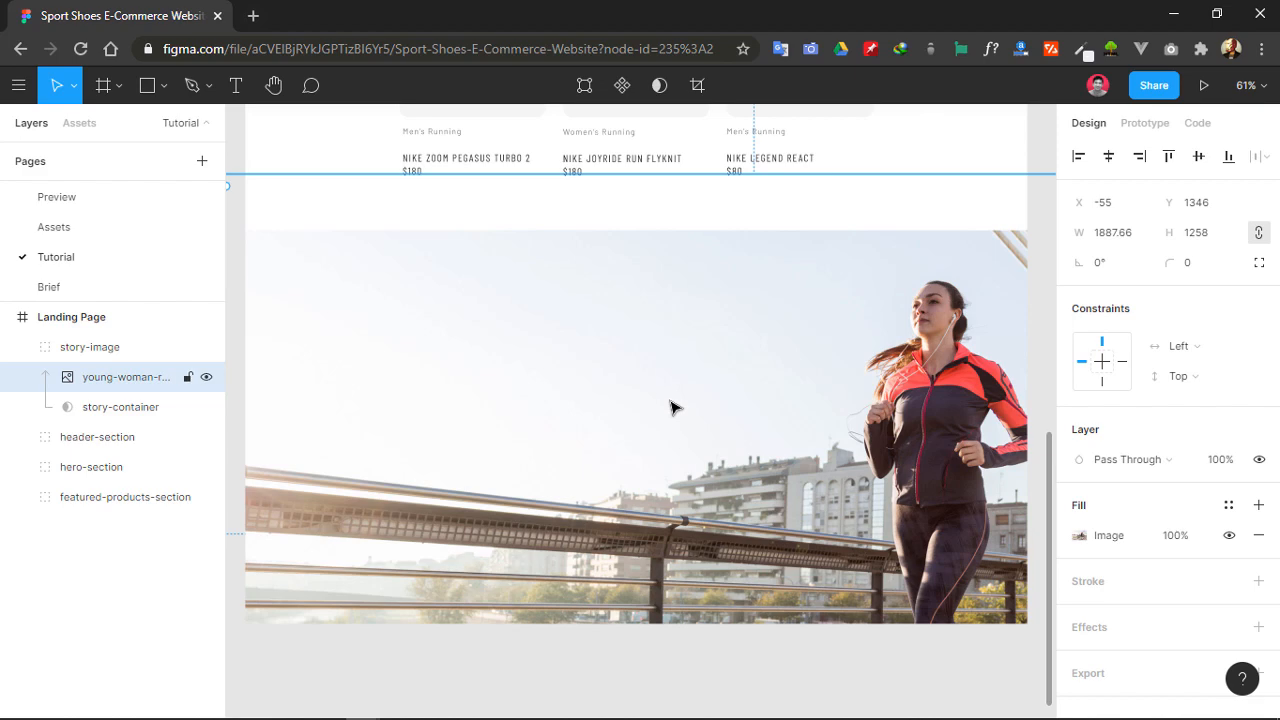
key("shift+h")
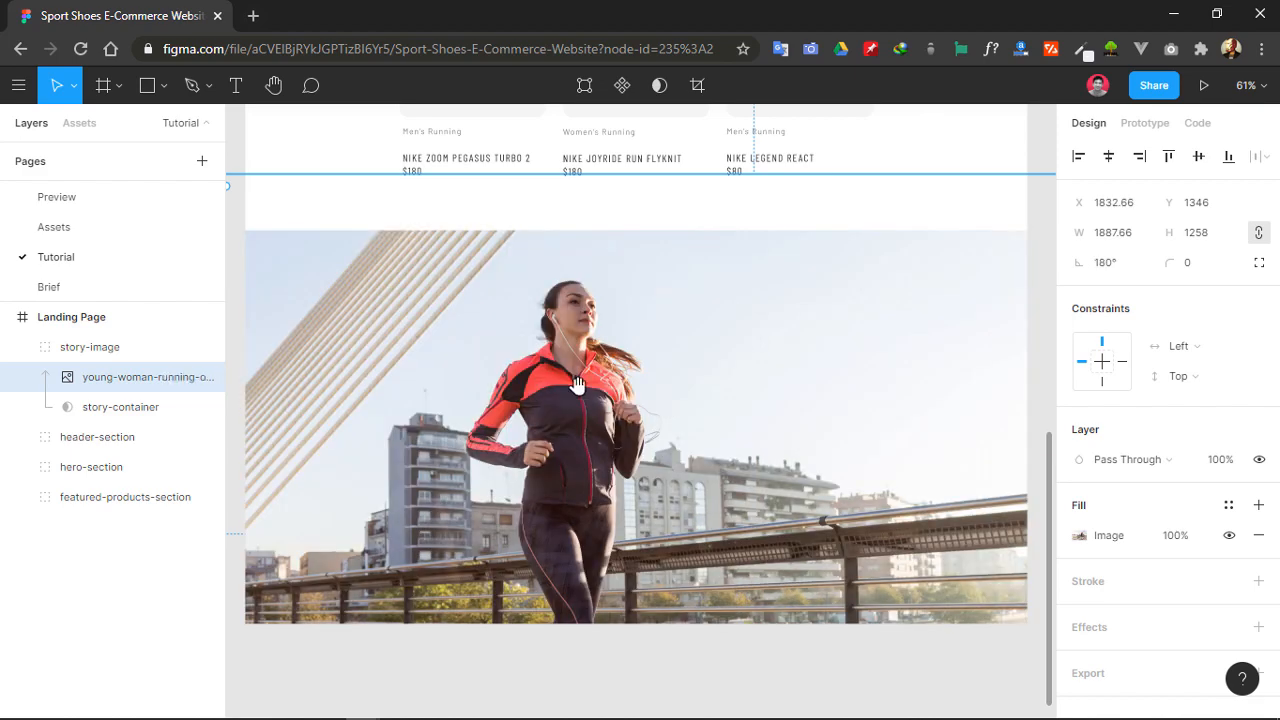
scroll(700, 405, "left", 2)
left_click(314, 250)
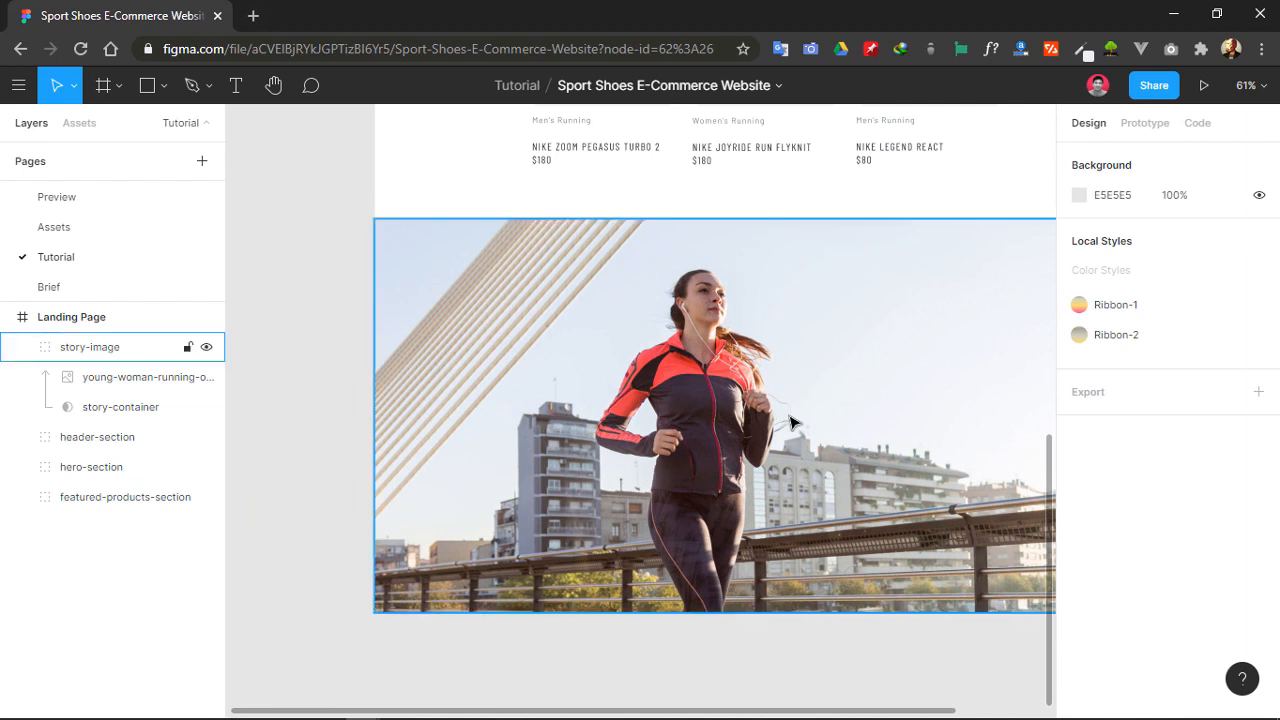
scroll(791, 423, "right", 3)
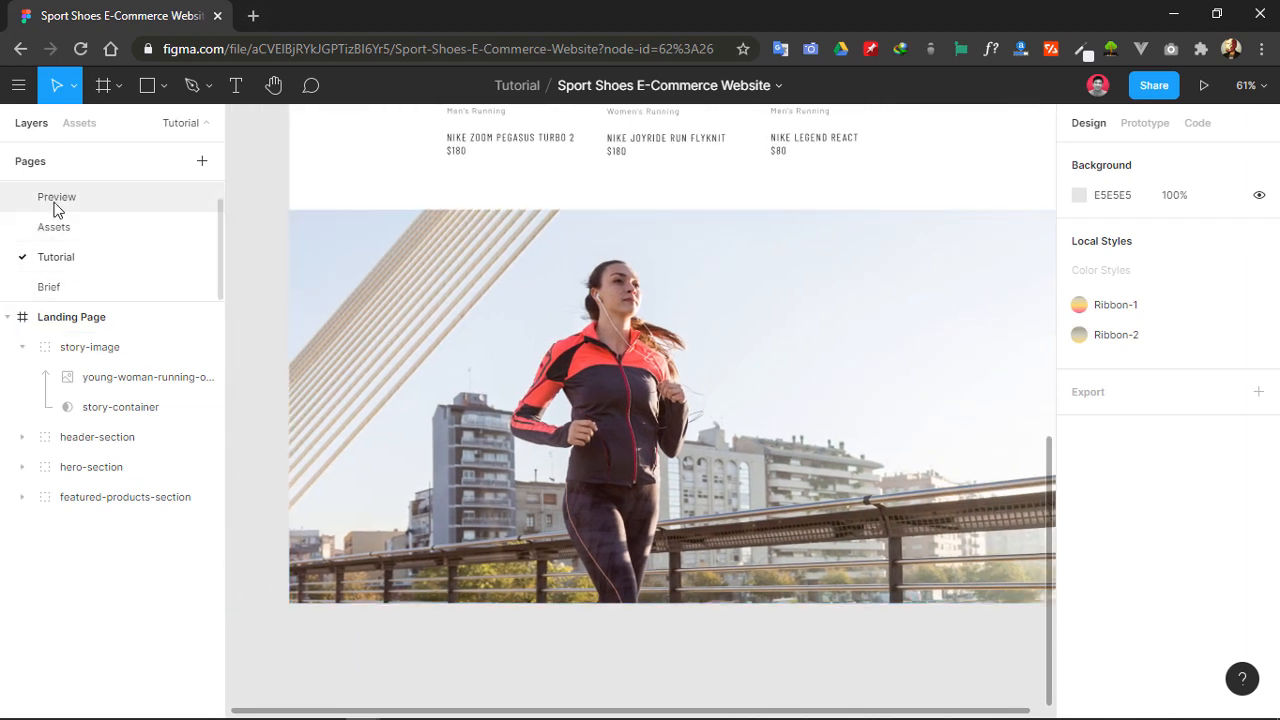
- Show the Landing Page frame's 12-column layout grid and shift the running woman image to about X 1690.66, Y 1329
left_click(96, 320)
left_click(97, 325)
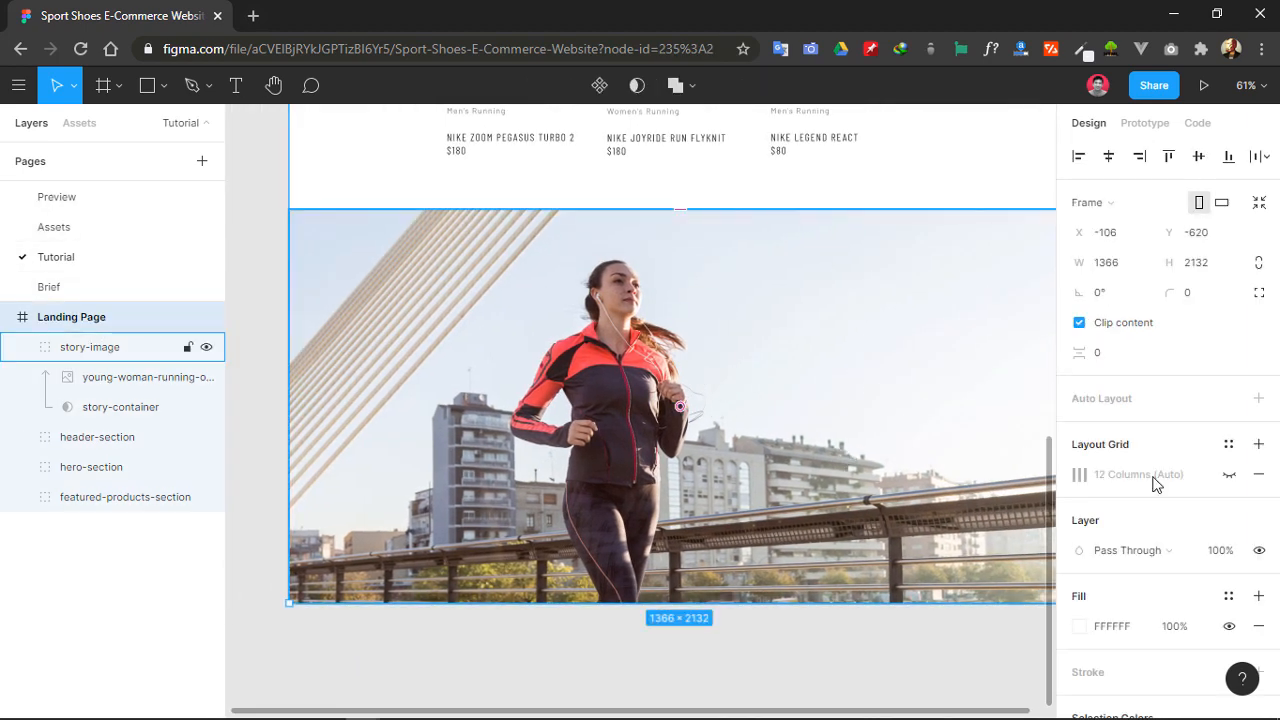
left_click(1229, 474)
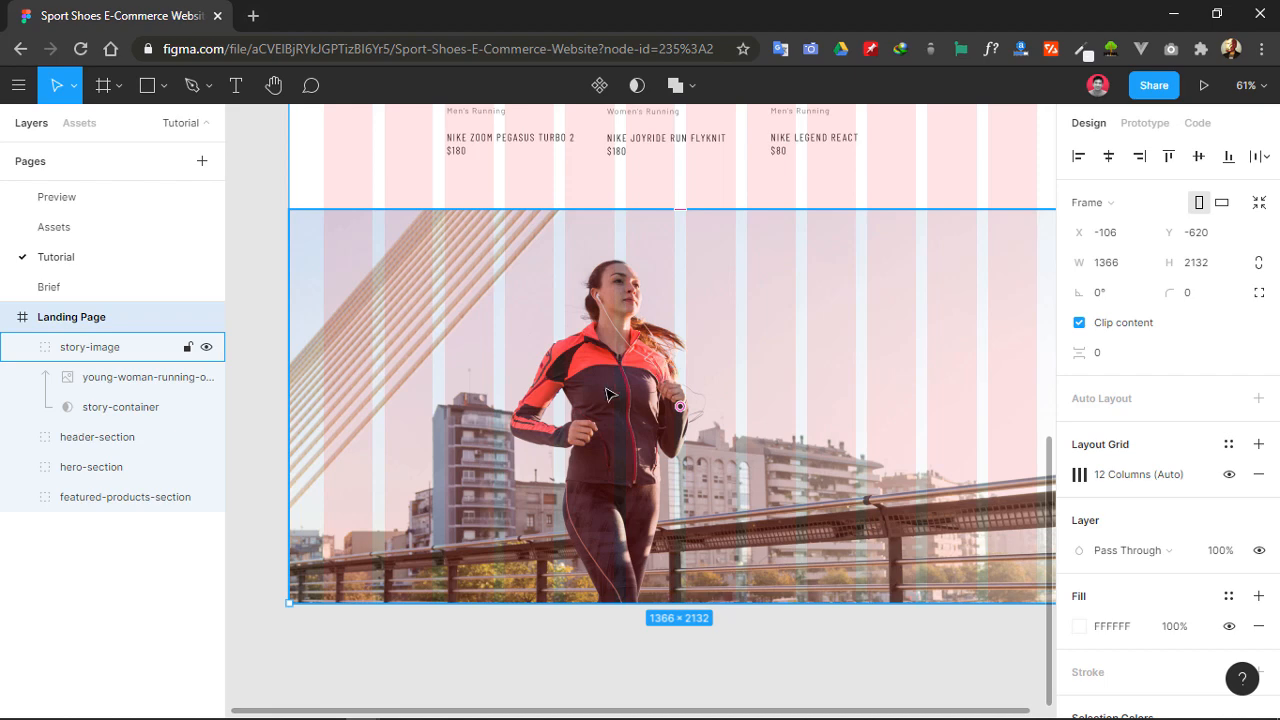
left_click(140, 378)
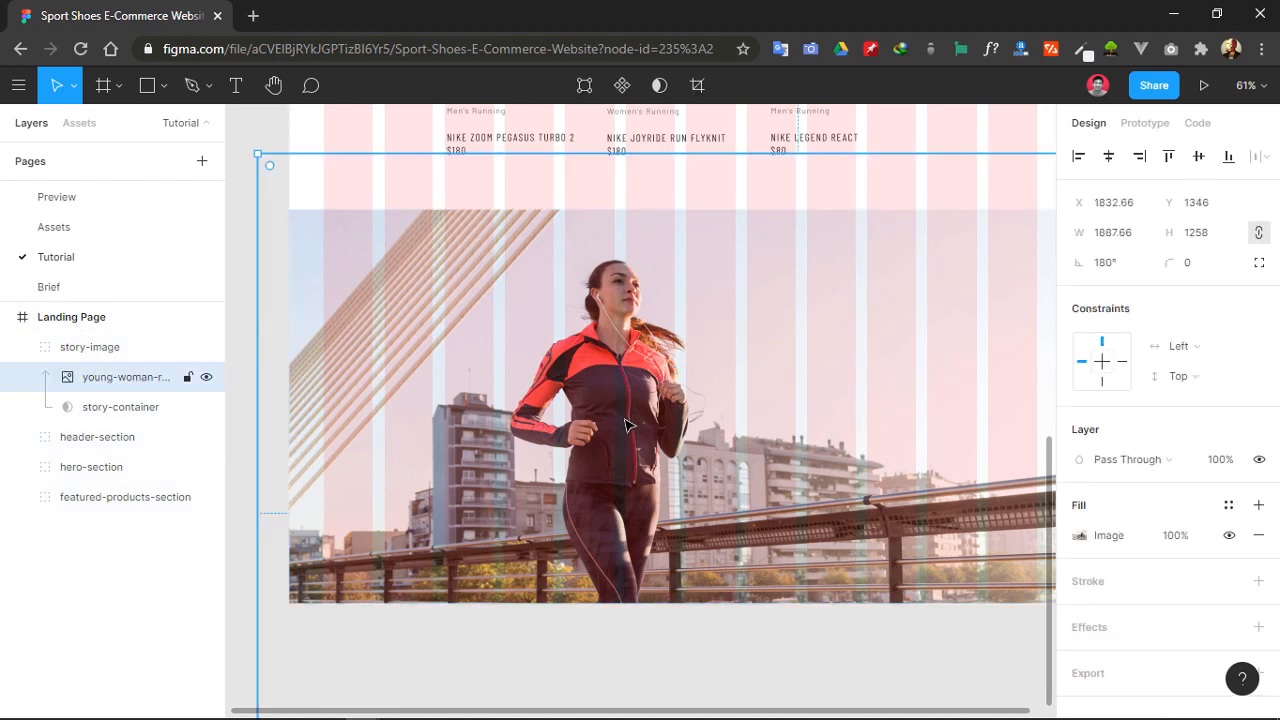
left_click_drag(620, 426, 550, 404)
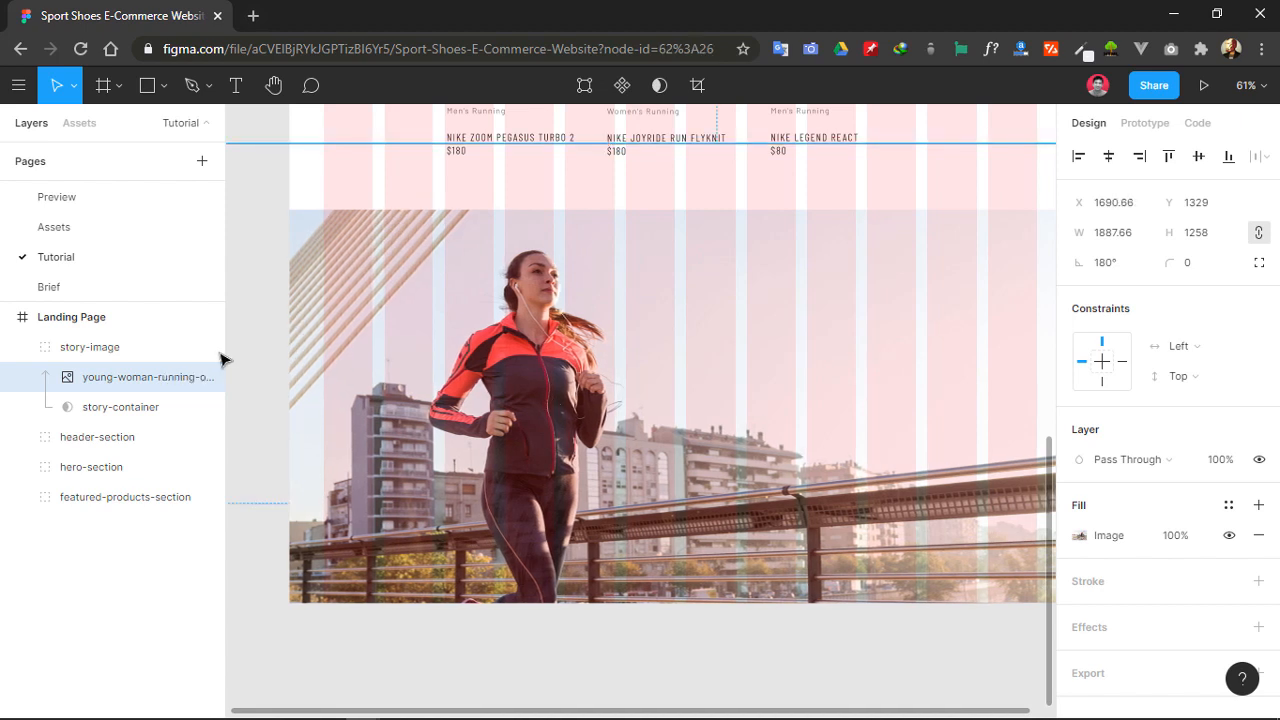
- Hide the Landing Page frame's 12-column layout grid
left_click(100, 320)
left_click(1229, 474)
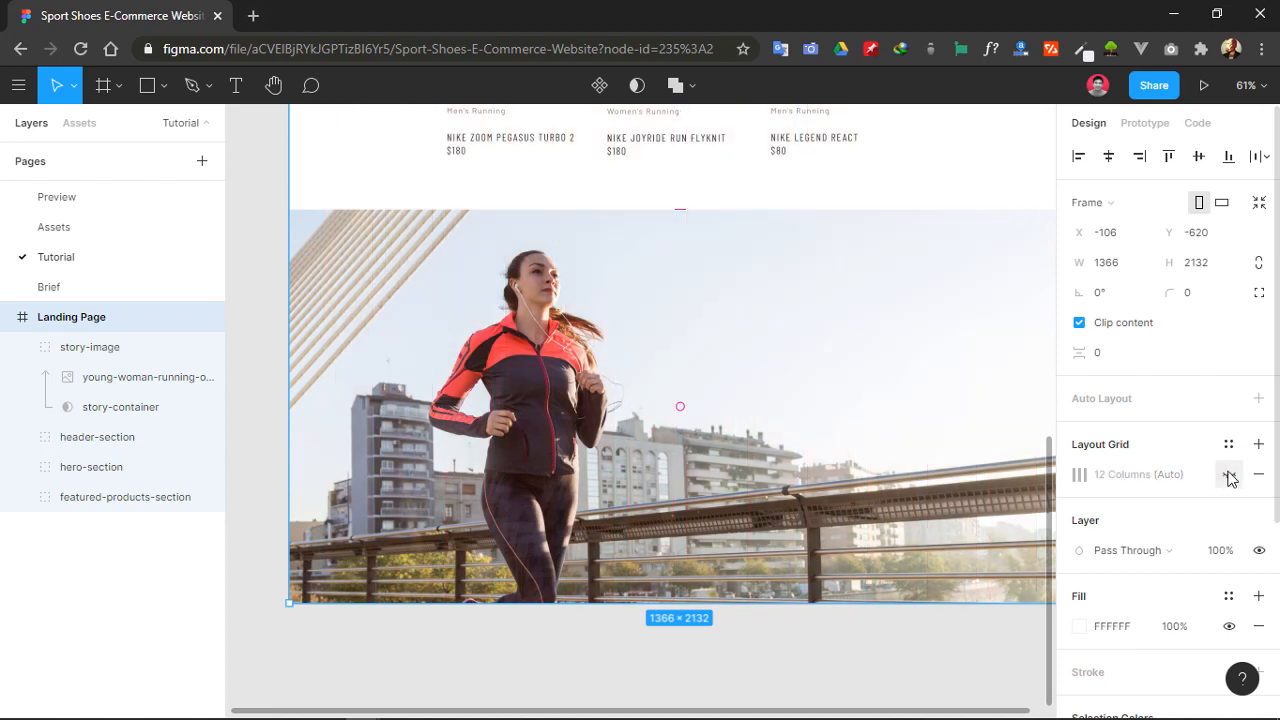
left_click(272, 331)
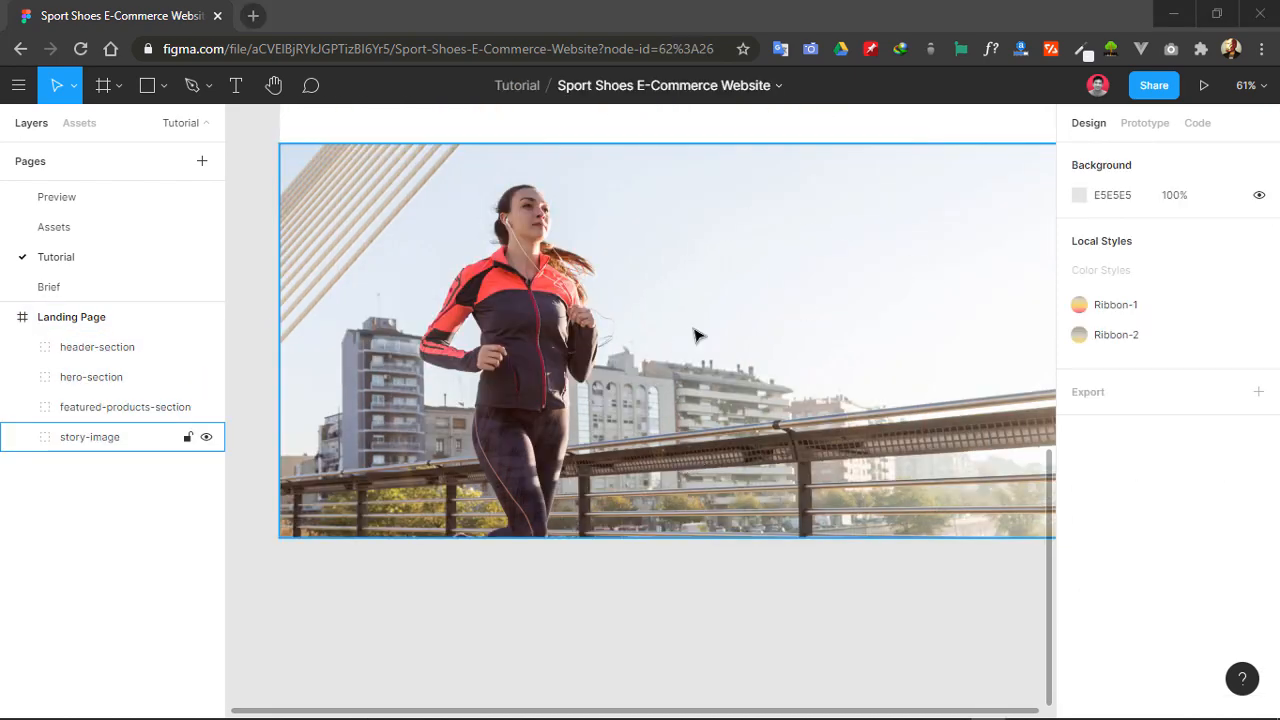
- Change the font weight of the hero caption's paragraph "The wait is over..." to Regular
scroll(620, 450, "up", 10)
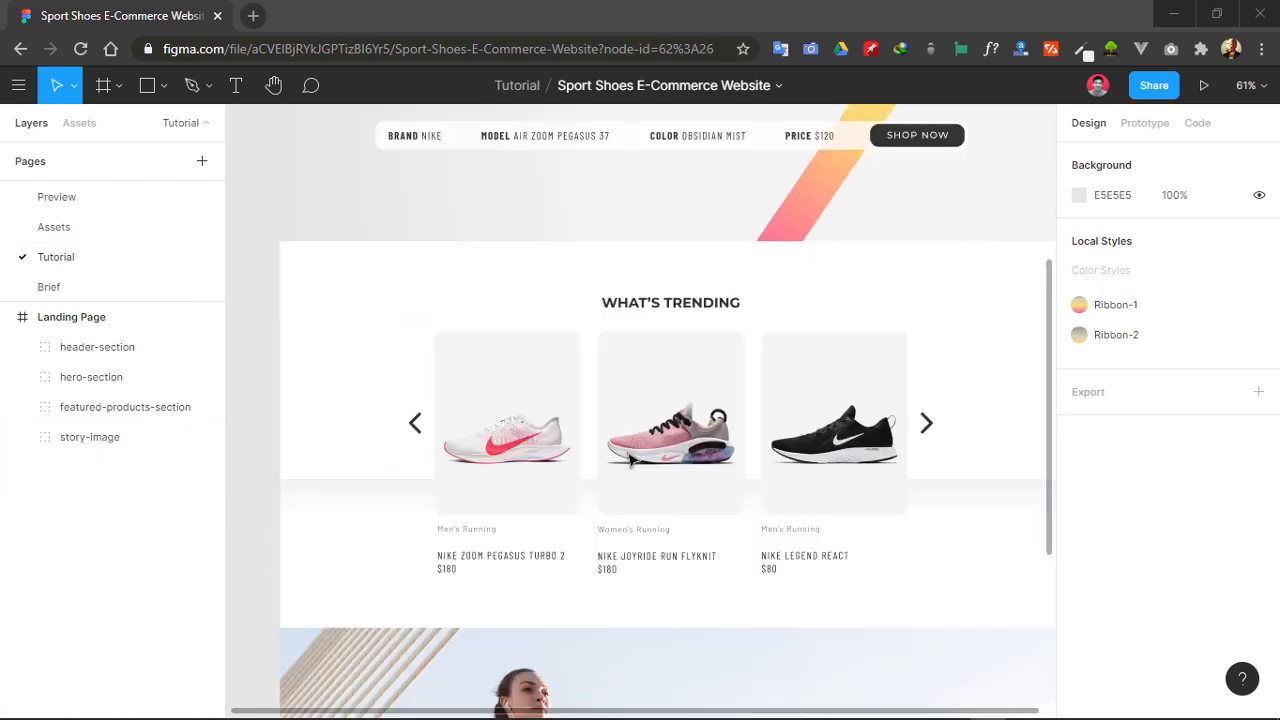
double_click(523, 381)
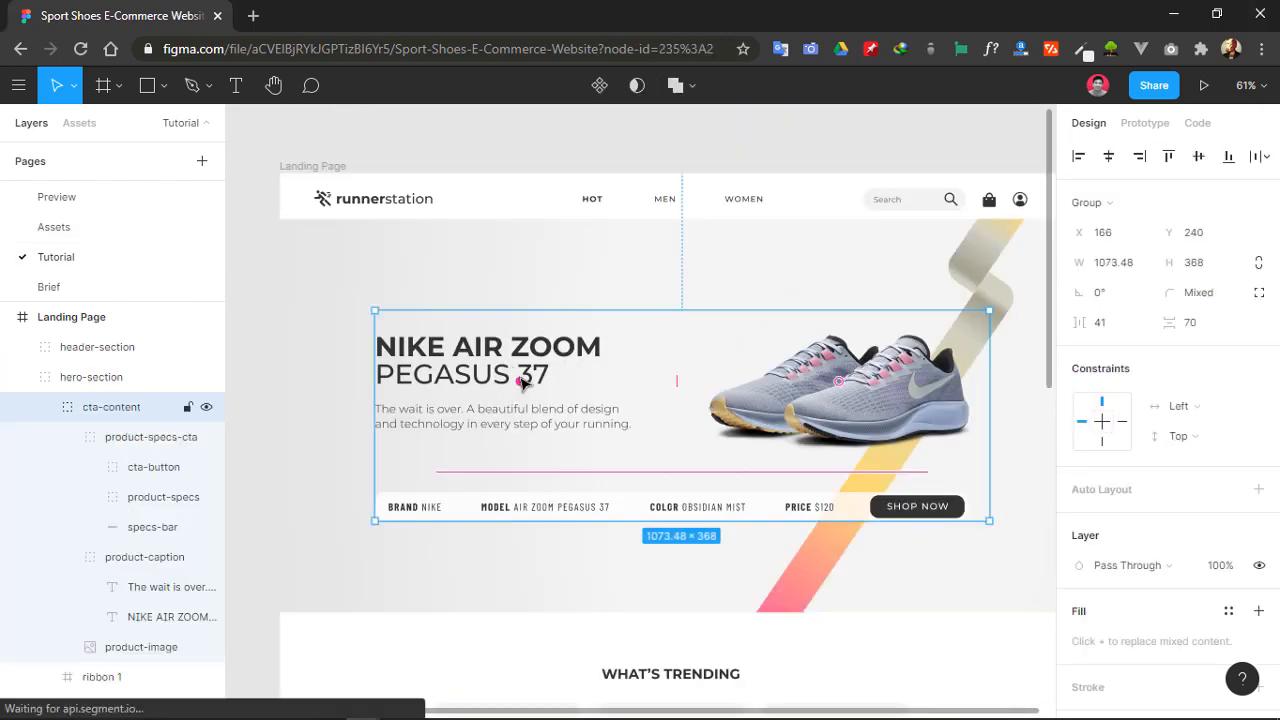
double_click(523, 381)
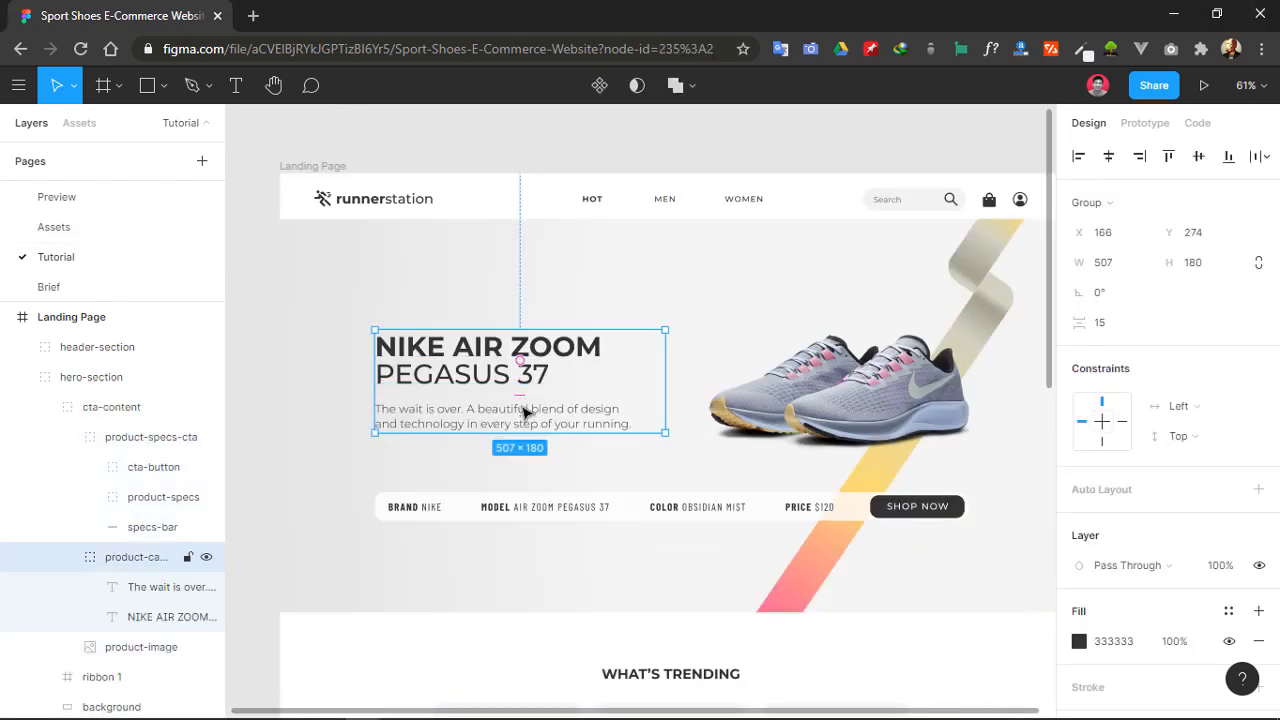
double_click(530, 417)
double_click(533, 418)
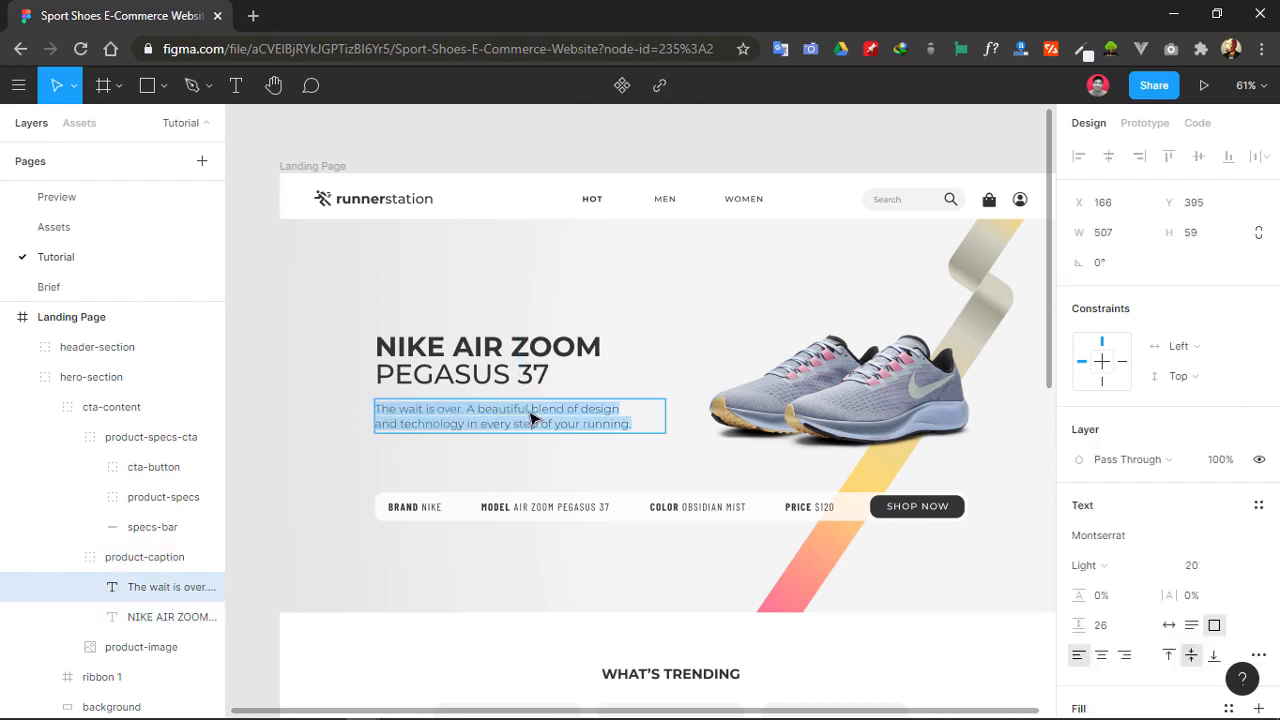
left_click(1104, 565)
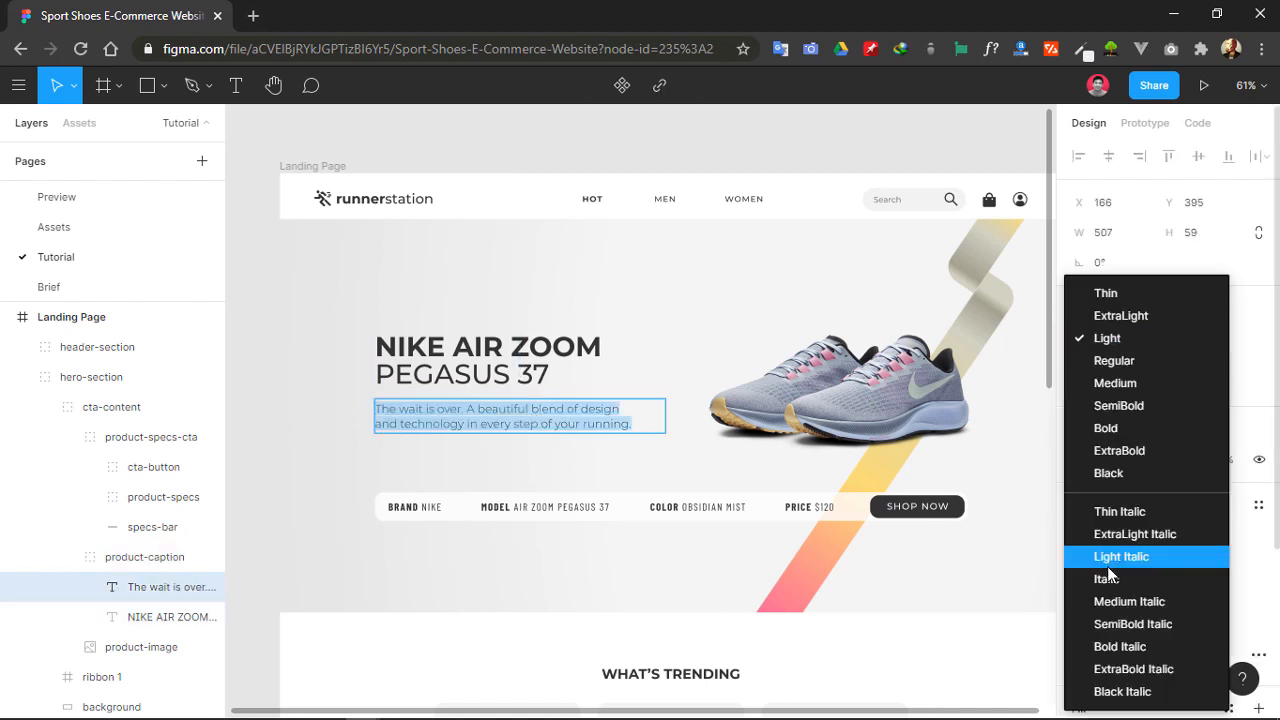
left_click(1130, 362)
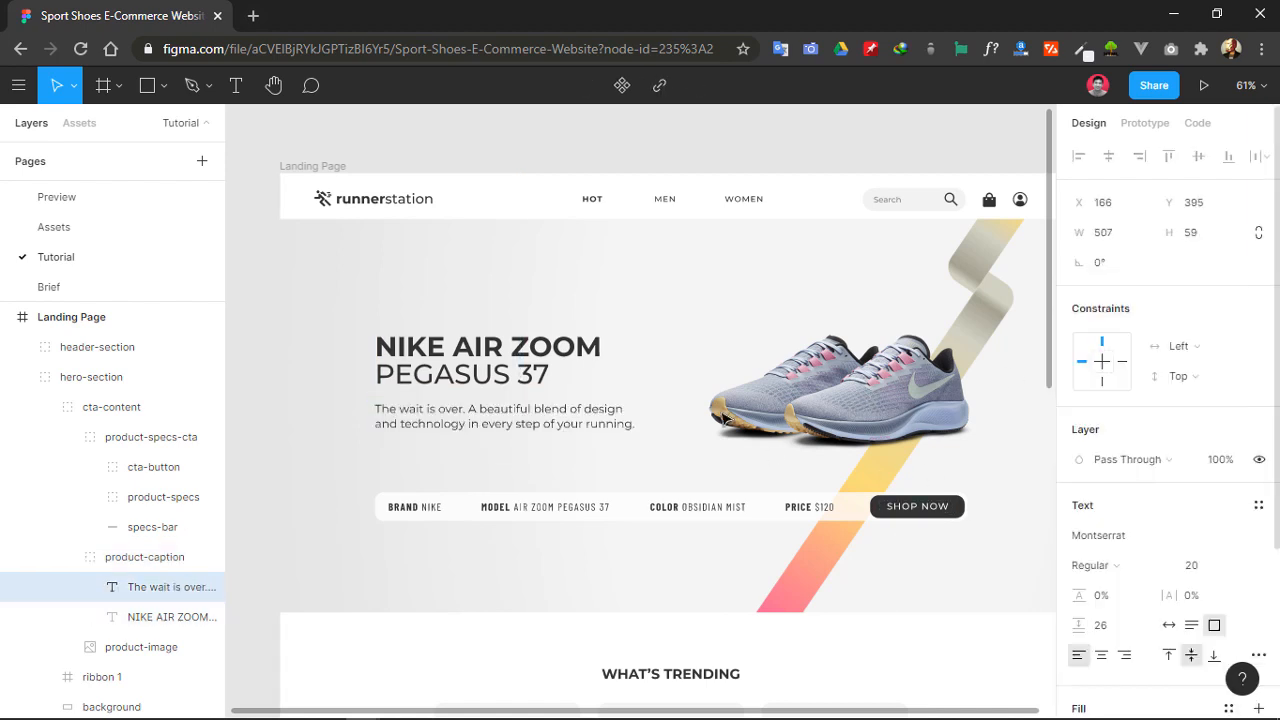
- Copy the hero caption's heading and paragraph onto the story image, placing them beside the woman at about X 683, Y 1608
left_click(505, 382, "shift")
scroll(498, 440, "down", 3)
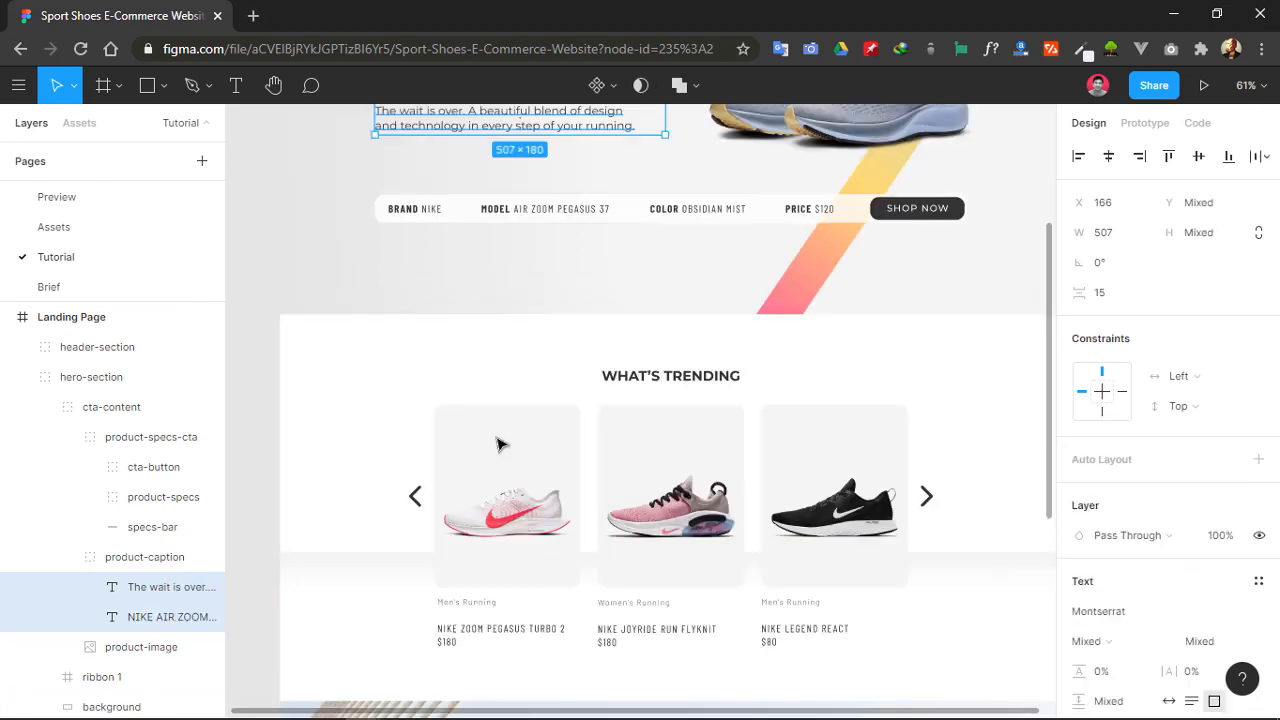
scroll(498, 444, "down", 4)
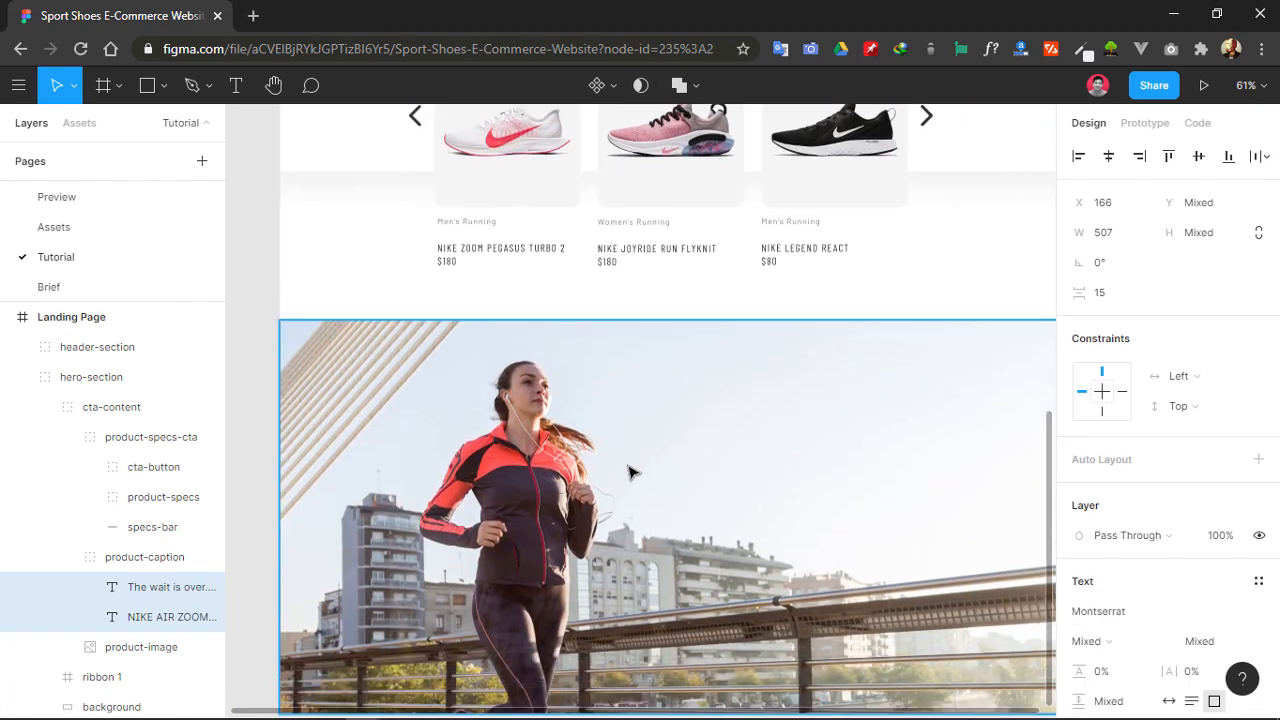
key("ctrl+v")
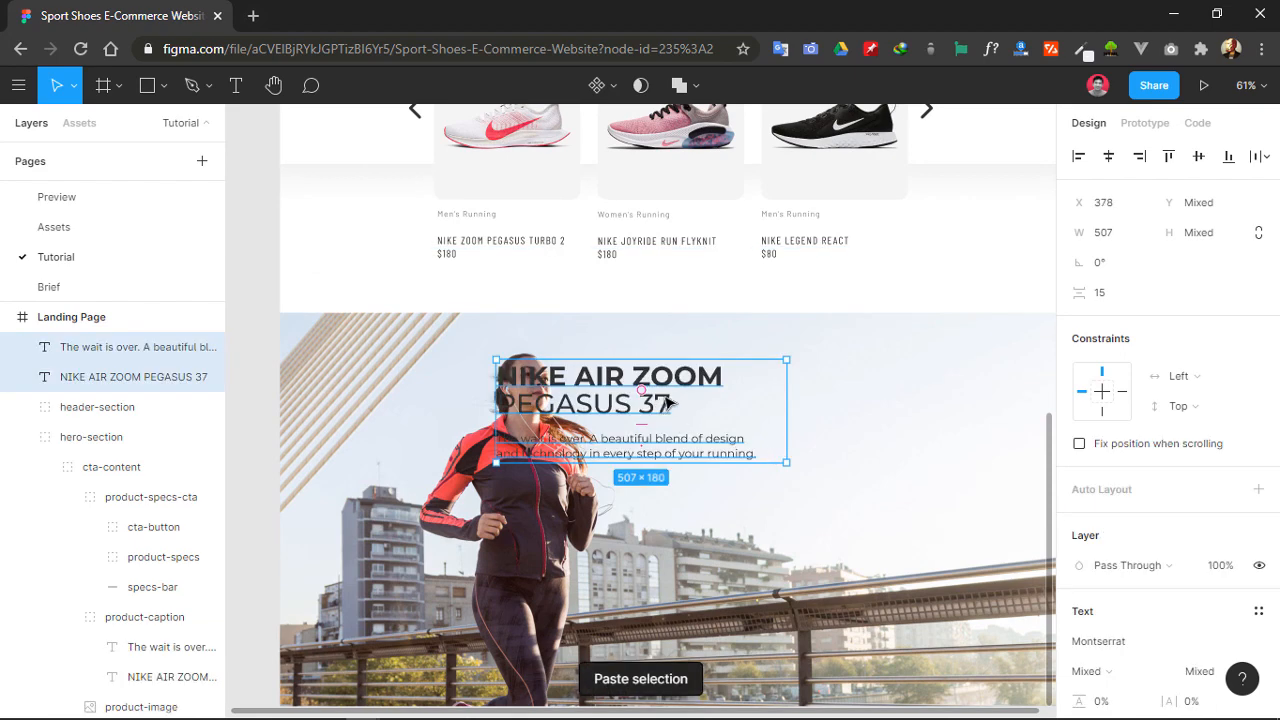
left_click_drag(680, 390, 855, 437)
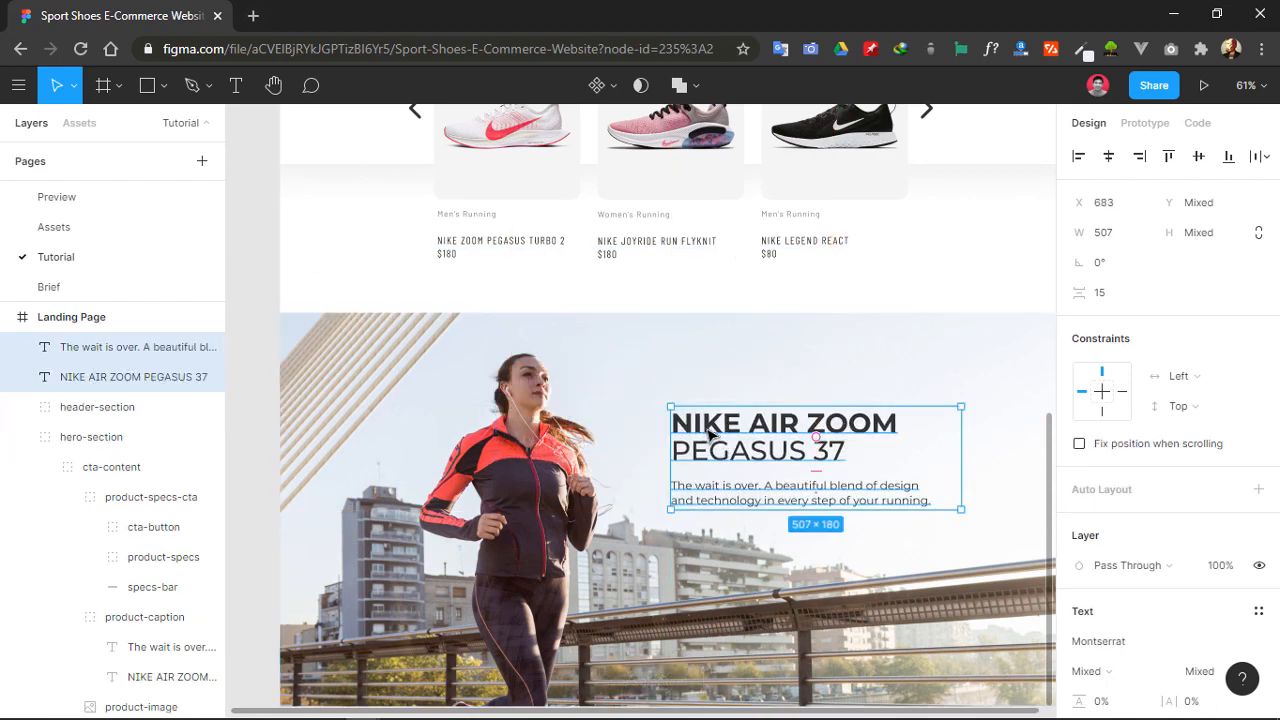
- Group the copied heading and paragraph and name the group story-caption
key("ctrl+g")
double_click(78, 348)
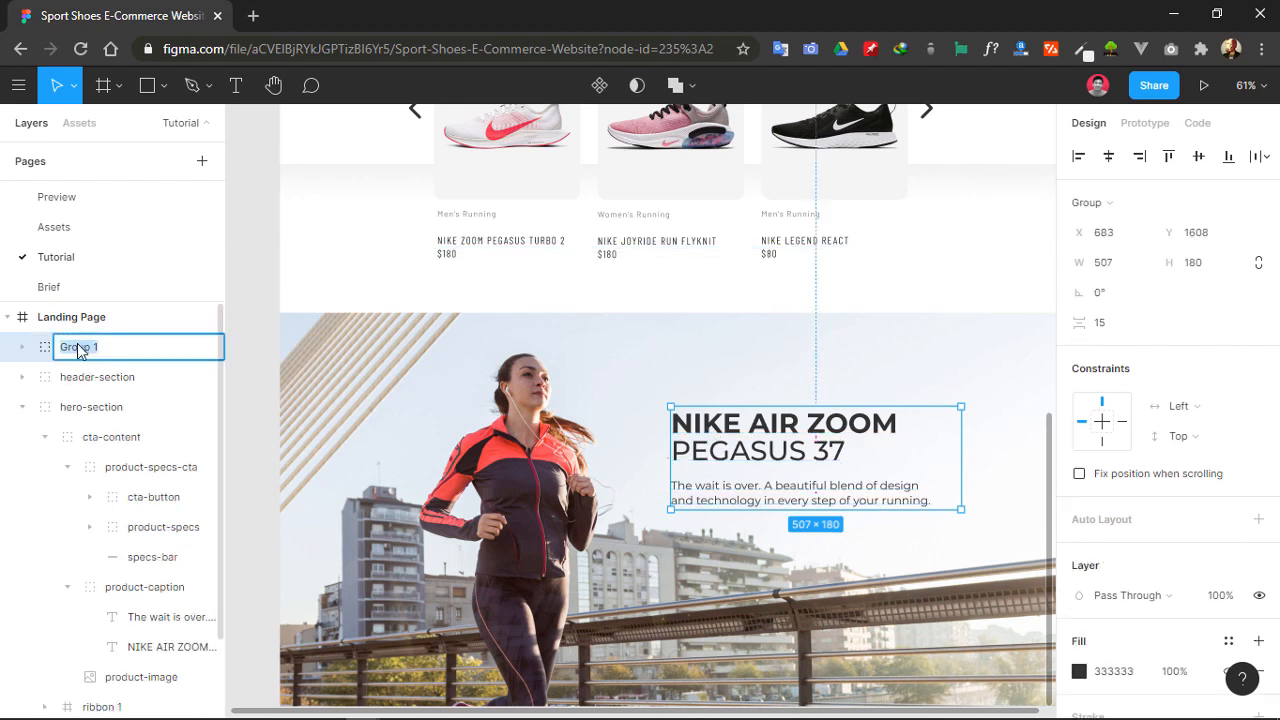
type("story-caption")
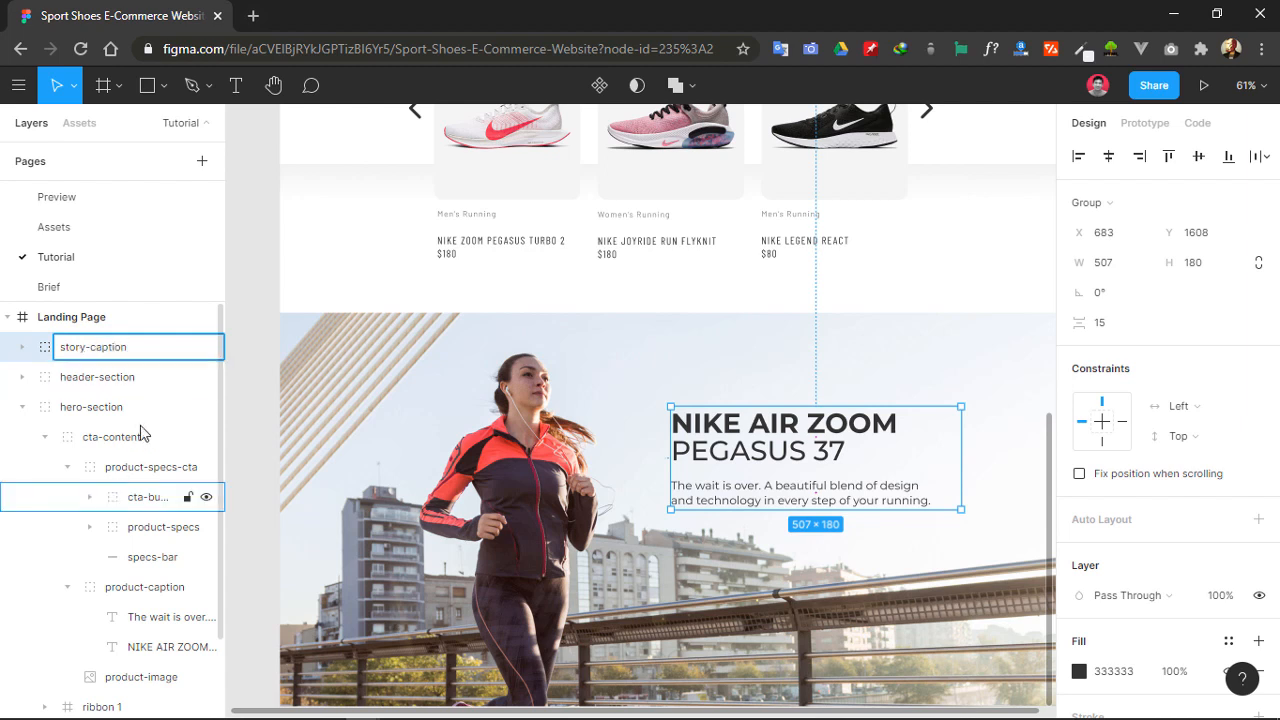
- Collapse the expanded layer tree and move the story-caption group slightly down to Y 1641, keeping X 683
left_click(25, 407)
left_click(23, 408)
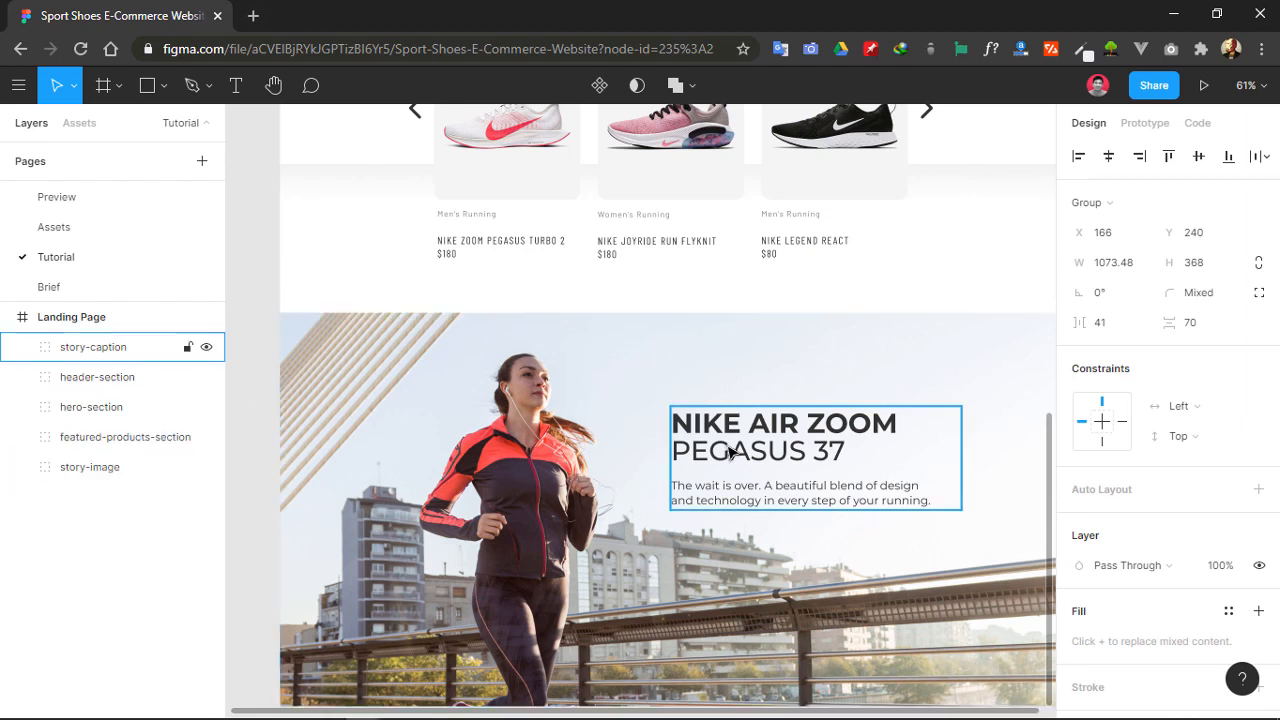
left_click_drag(731, 449, 760, 472)
- Reorder the story-caption heading so the medium-weight line "PEGASUS 37" comes above the bold line "NIKE AIR ZOOM"
double_click(758, 473)
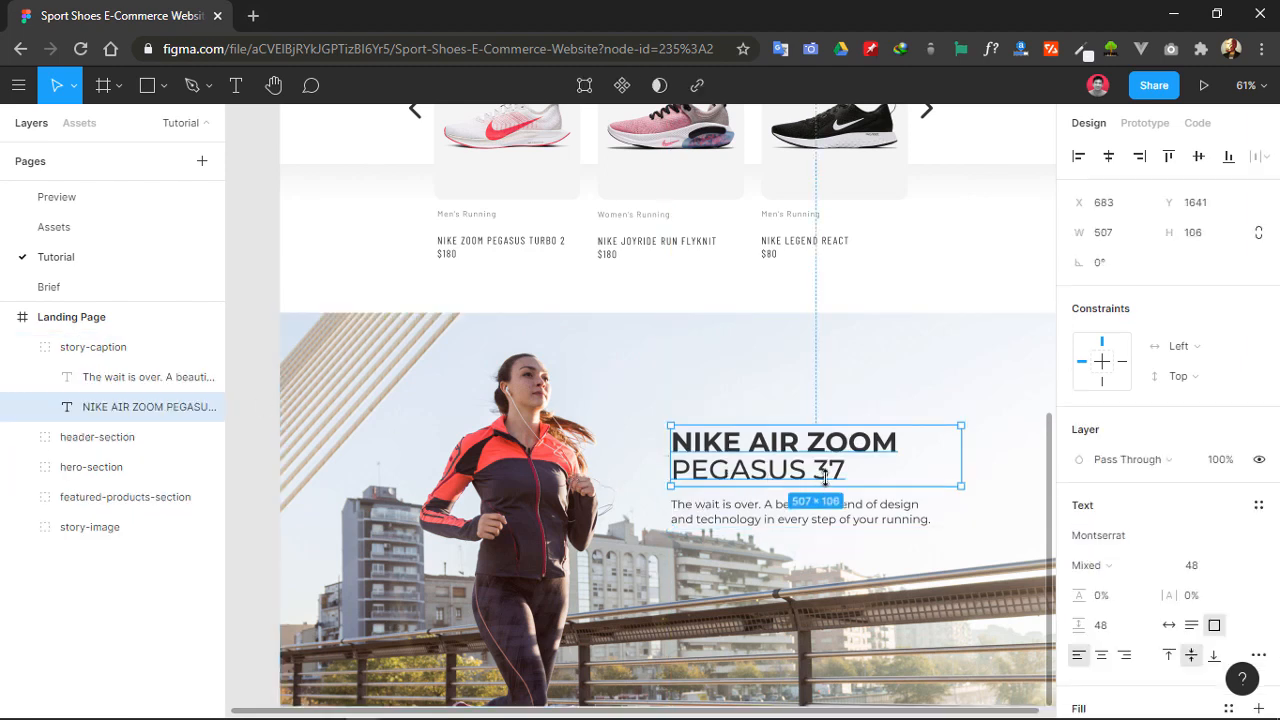
double_click(707, 470)
left_click(676, 471)
left_click_drag(676, 471, 886, 477)
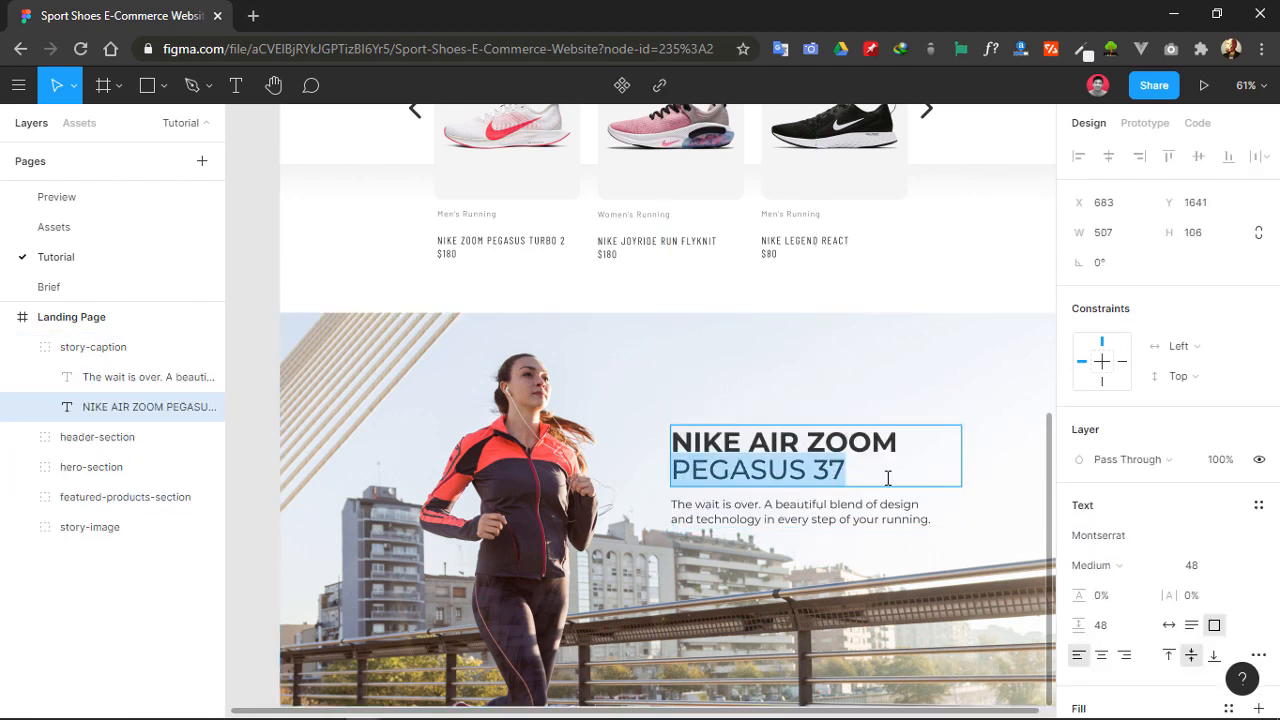
left_click(677, 470)
left_click_drag(677, 470, 924, 459)
key("ctrl+c")
key("BackSpace")
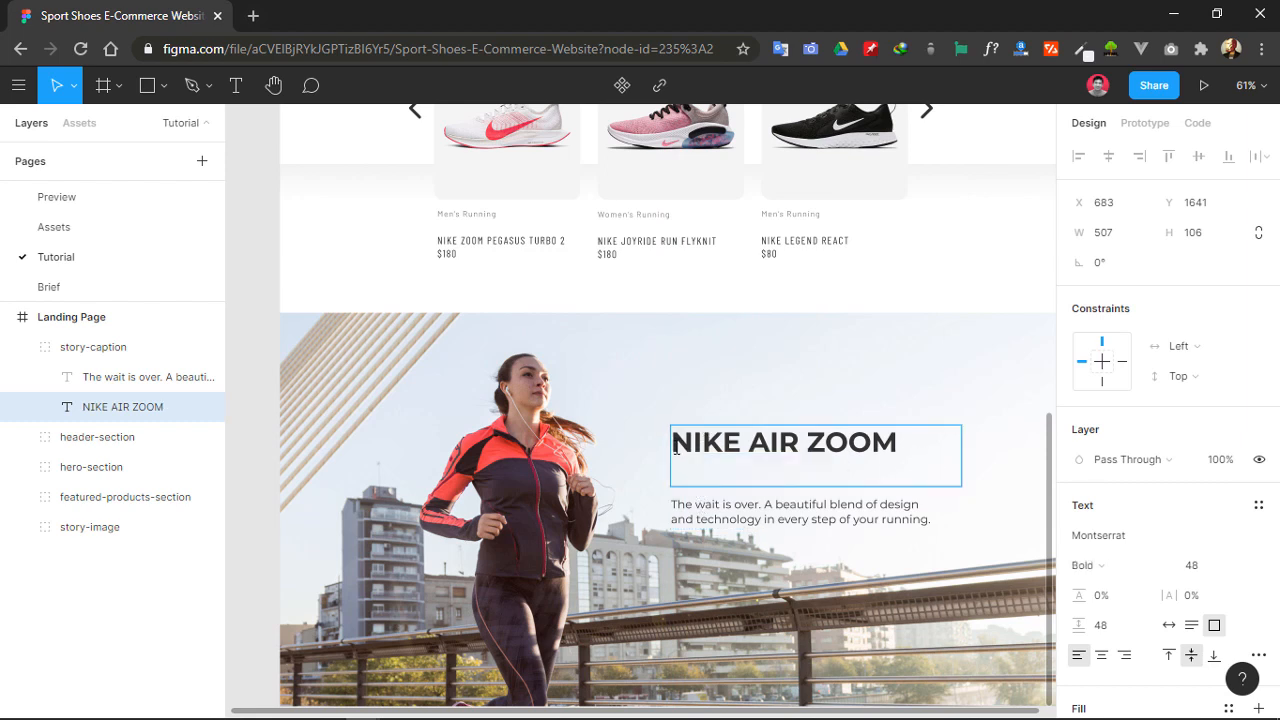
key("Return")
key("Up")
key("ctrl+v")
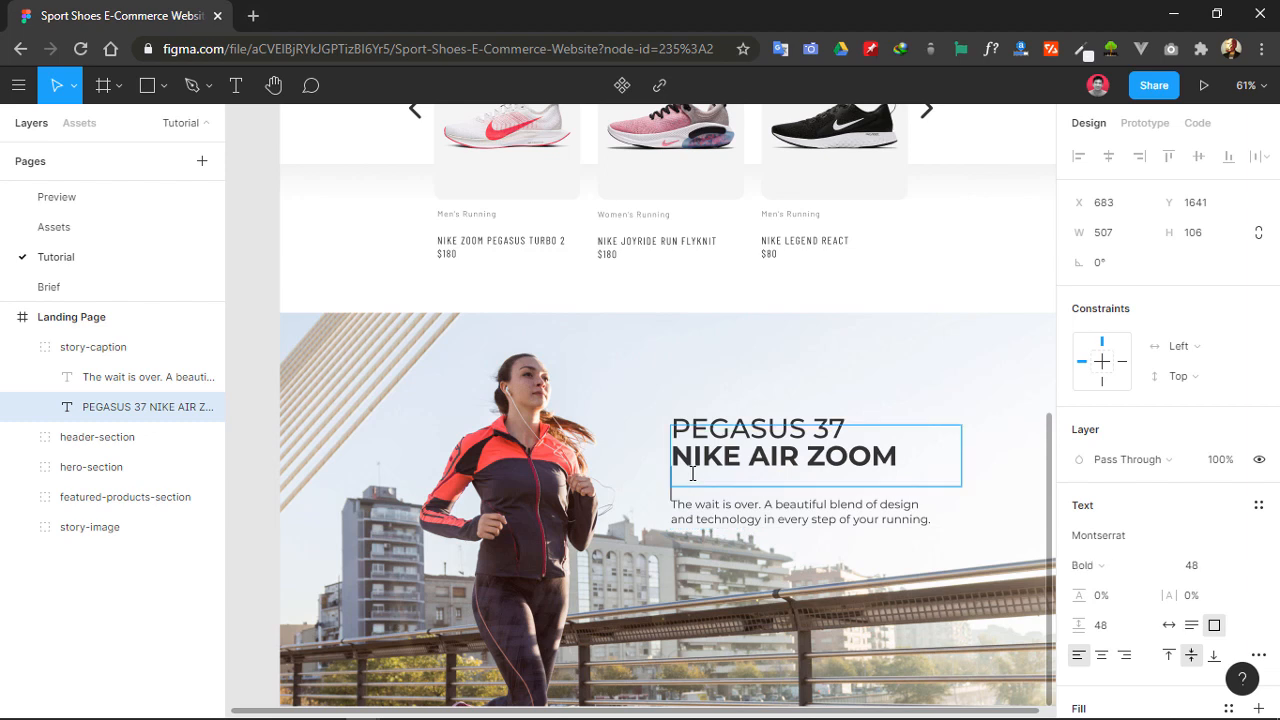
- Replace the medium-weight first line of the story-caption heading with "YOUR SMALL STEP,"
left_click(815, 449)
left_click_drag(854, 443, 664, 453)
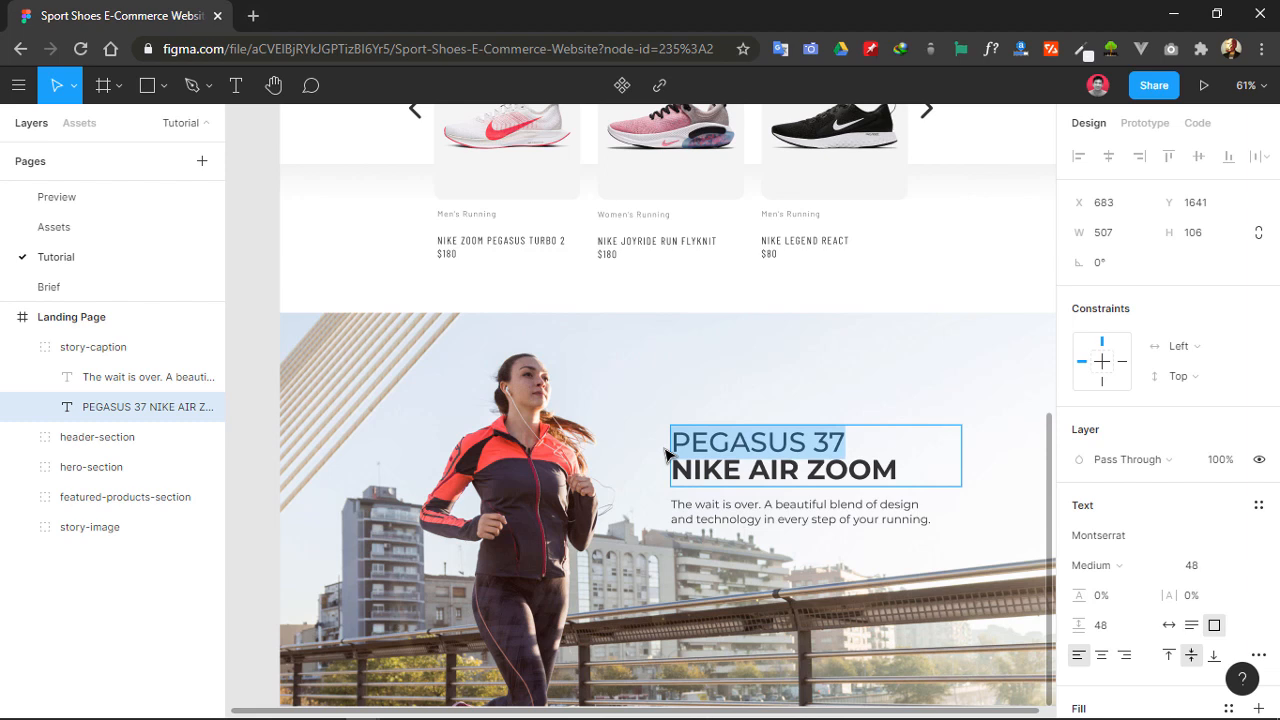
type("YOUR SMALL")
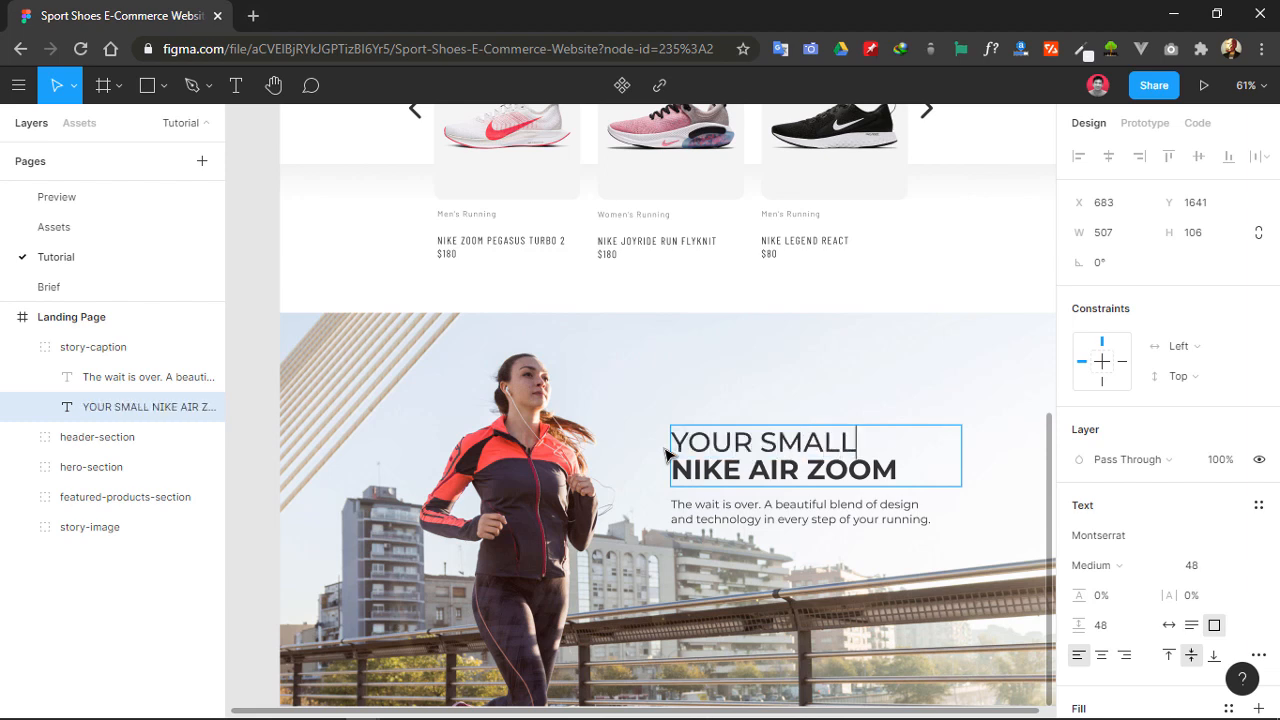
type(" STEP,")
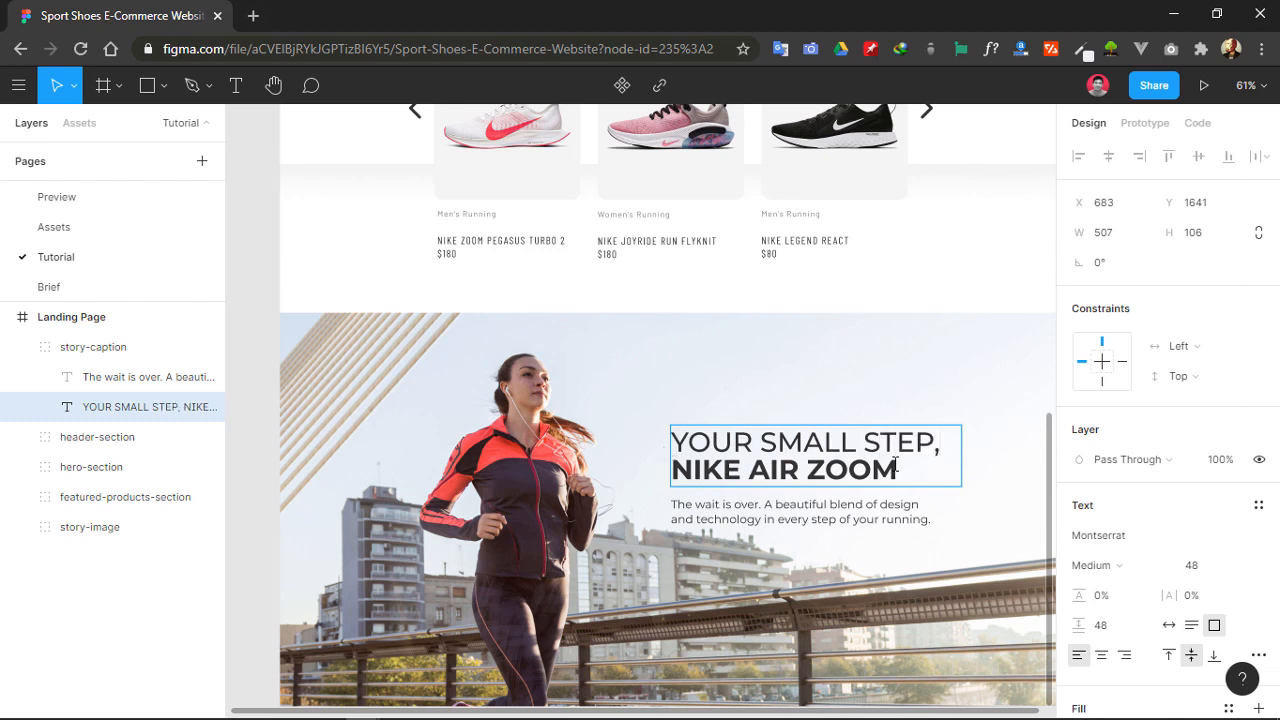
- Replace the bold second line of the story-caption heading with "OUR LONG JOURNEY" and finish editing the text
left_click_drag(889, 477, 673, 478)
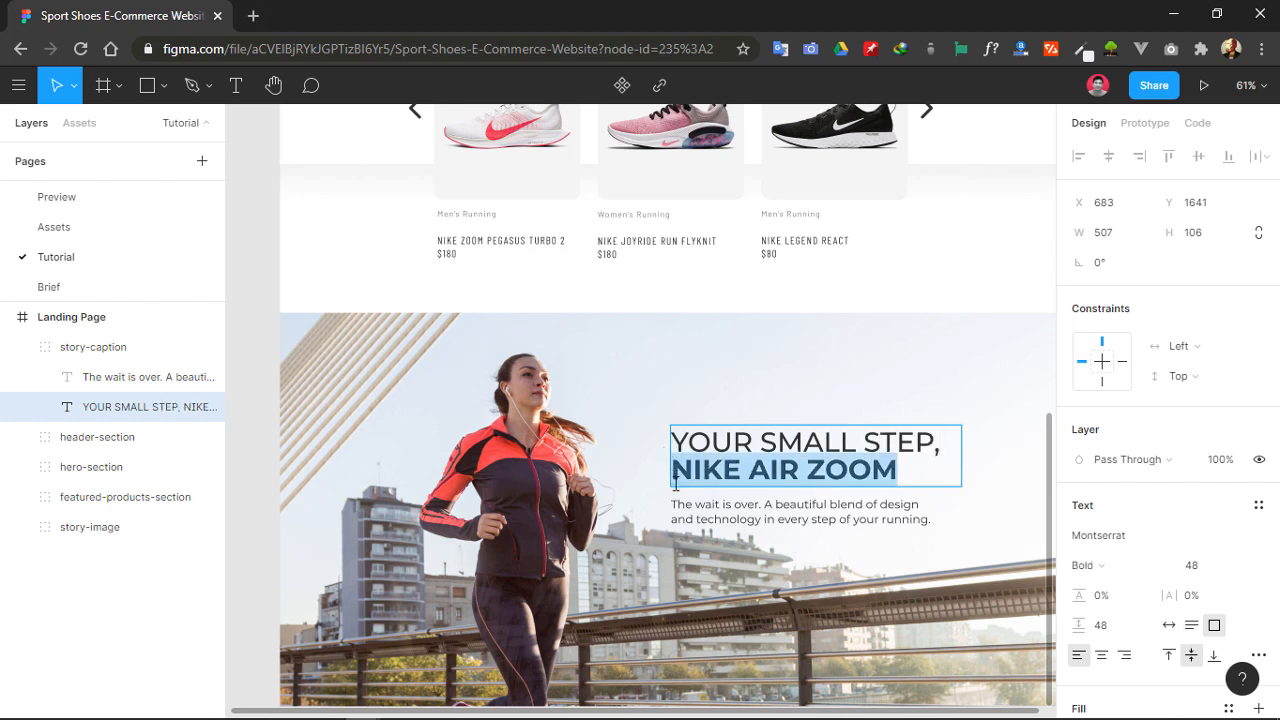
type("OUR LONG JOUR")
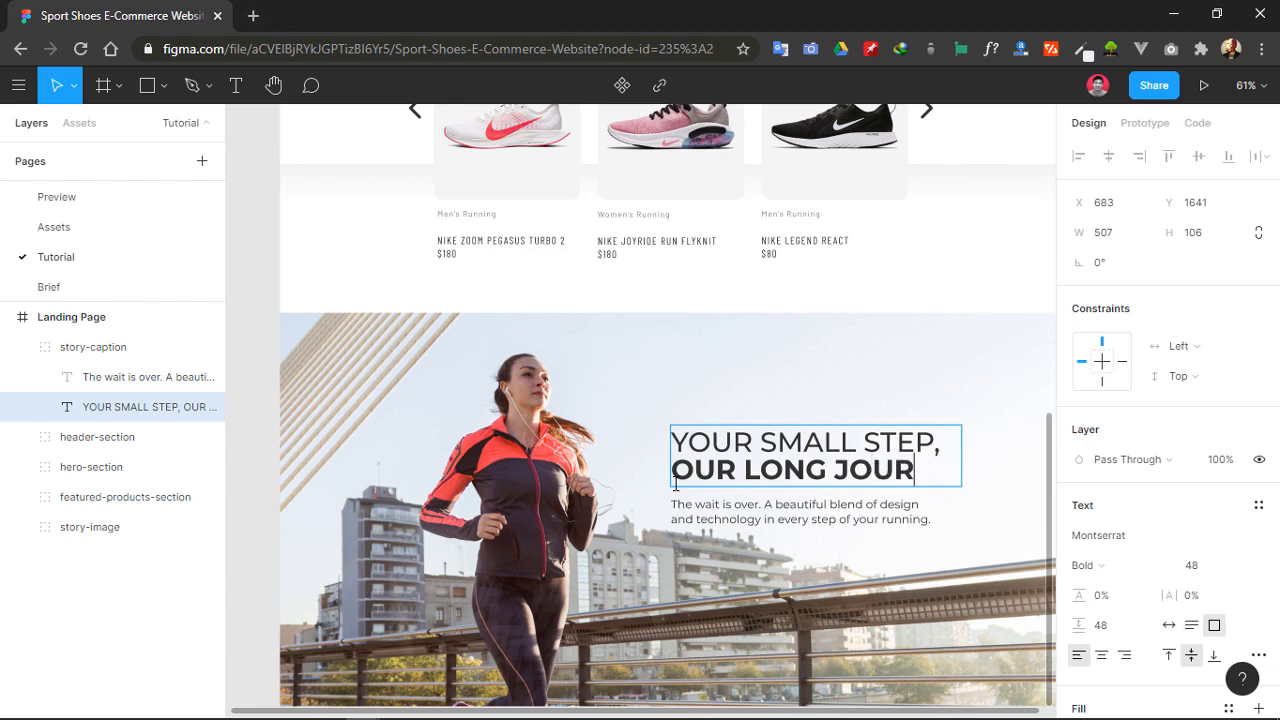
type("NEY")
key("Escape")
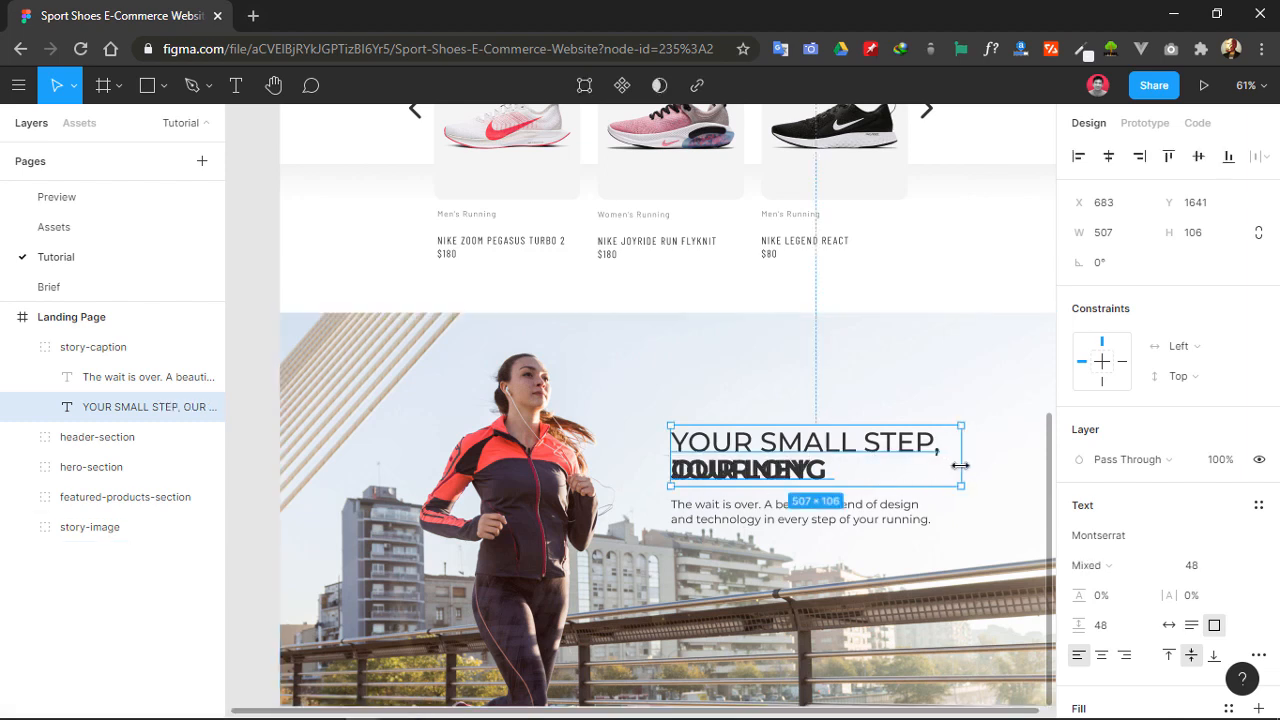
- Widen the "YOUR SMALL STEP, OUR LONG JOURNEY" heading's text box to 575 px so each phrase fits one line
left_click_drag(960, 465, 1001, 466)
scroll(920, 557, "down", 1)
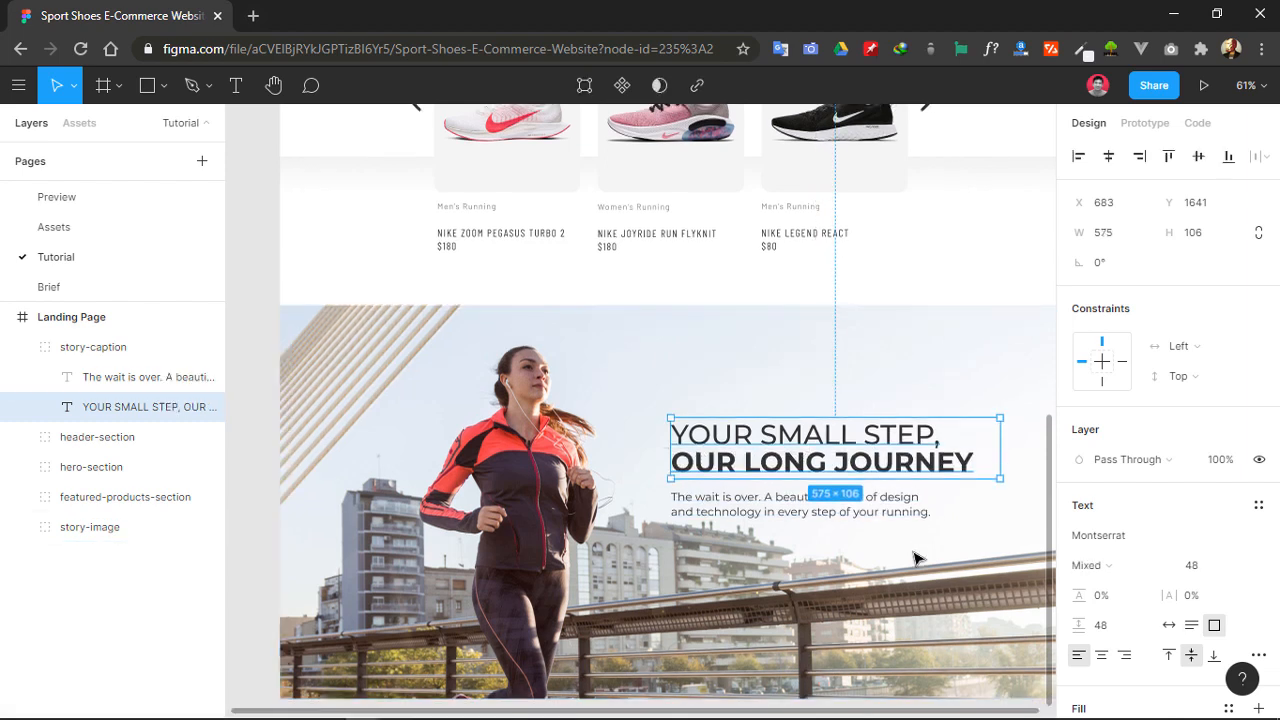
- Replace the story paragraph with "We care about every step you start," and, on a new line, "and we will continue to be present until the finish line."
double_click(762, 512)
left_click(779, 512)
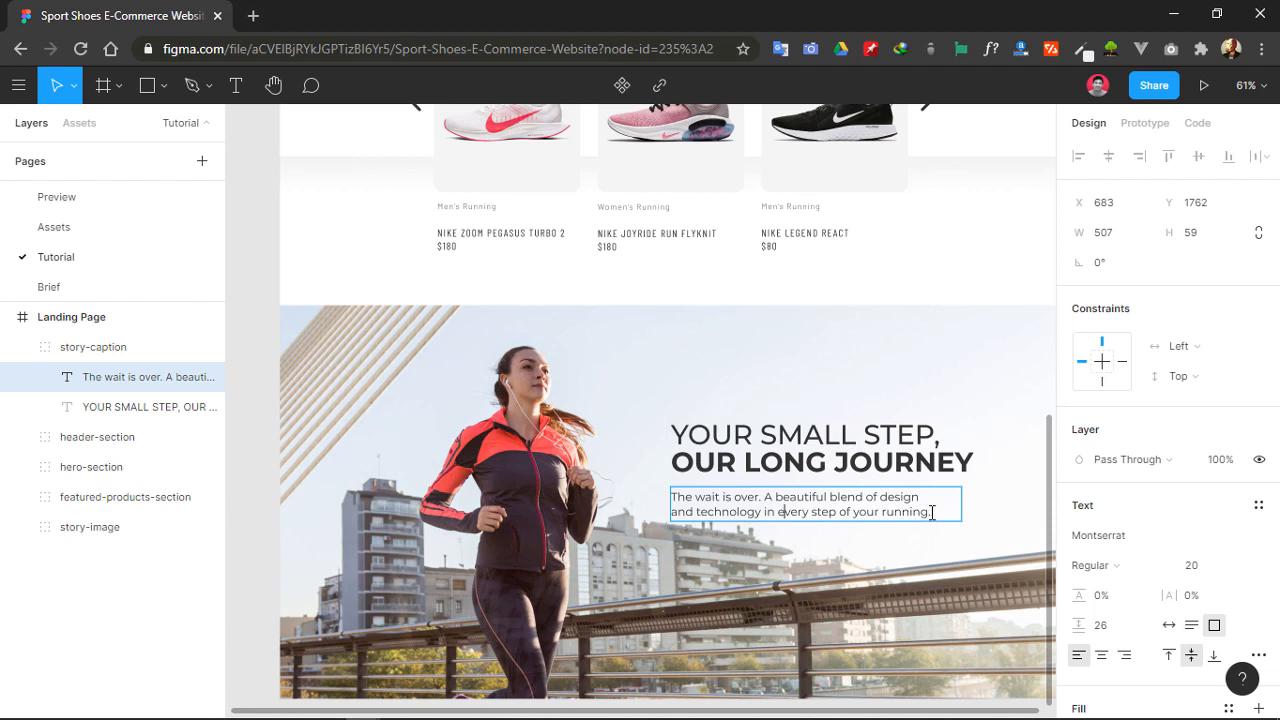
left_click_drag(932, 512, 651, 489)
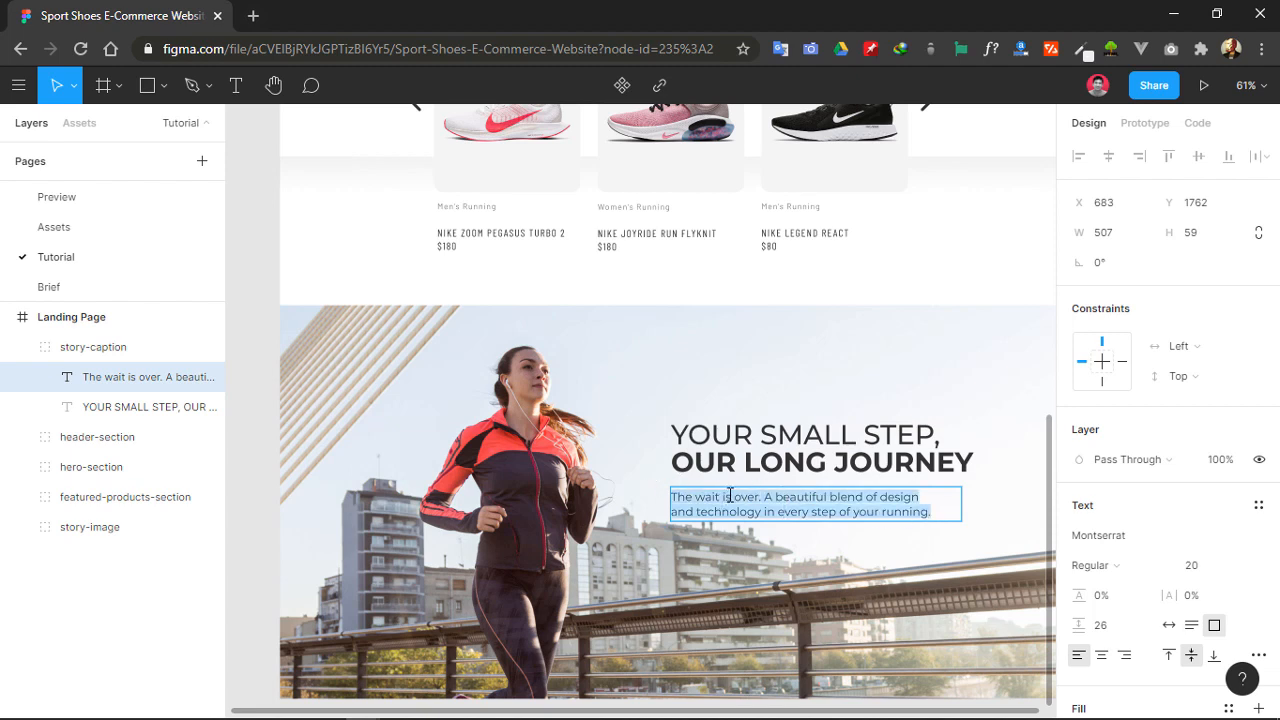
type("wE")
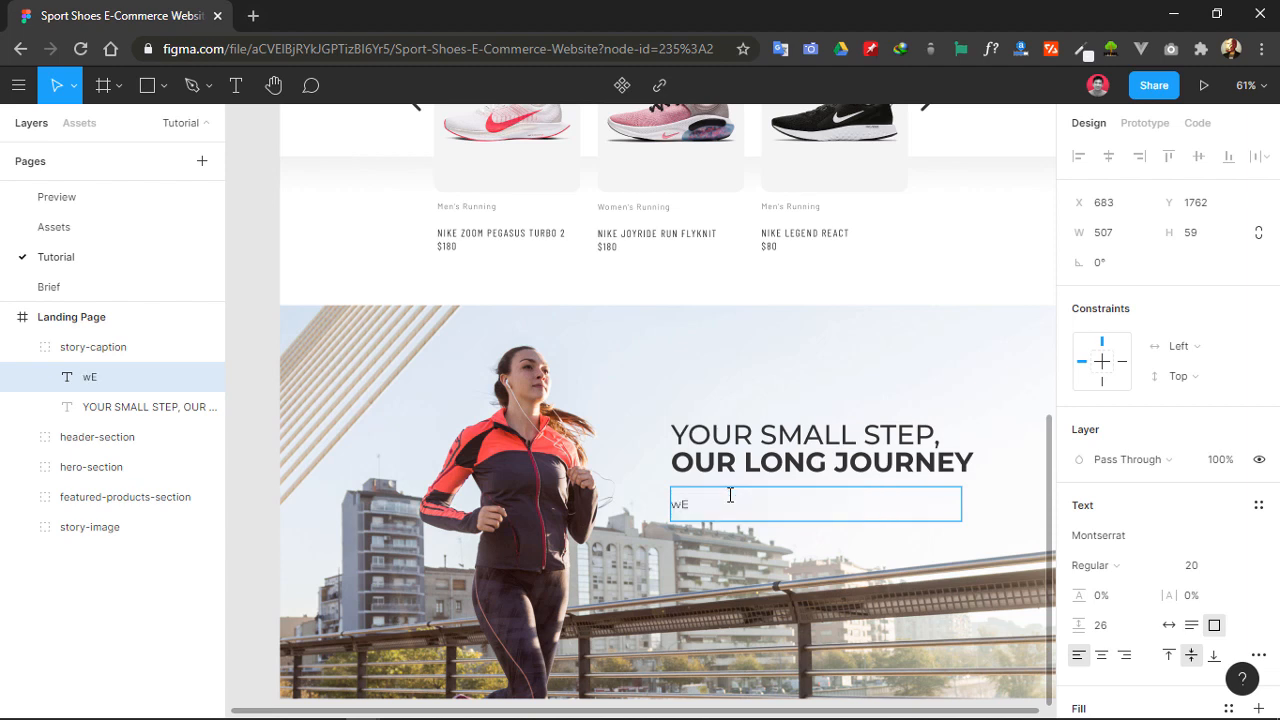
type("We")
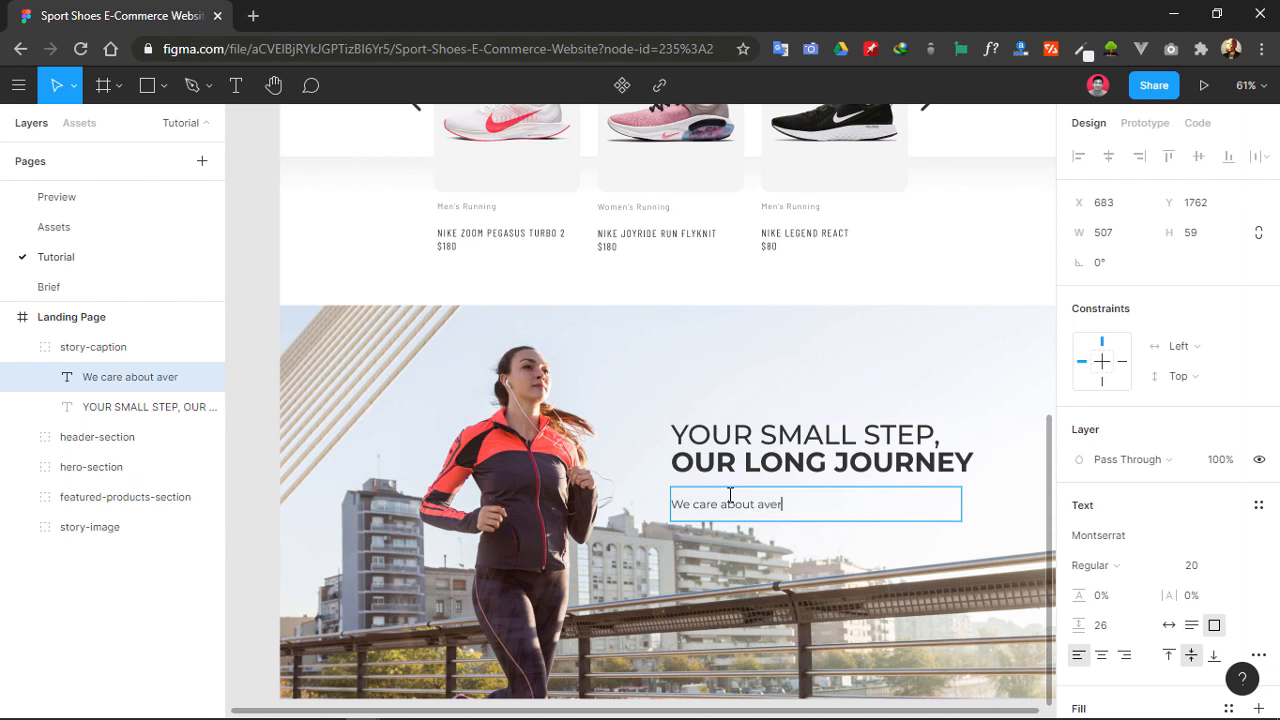
type(" care about every step you sat")
key("BackSpace")
key("BackSpace")
type("tart,")
key("Return")
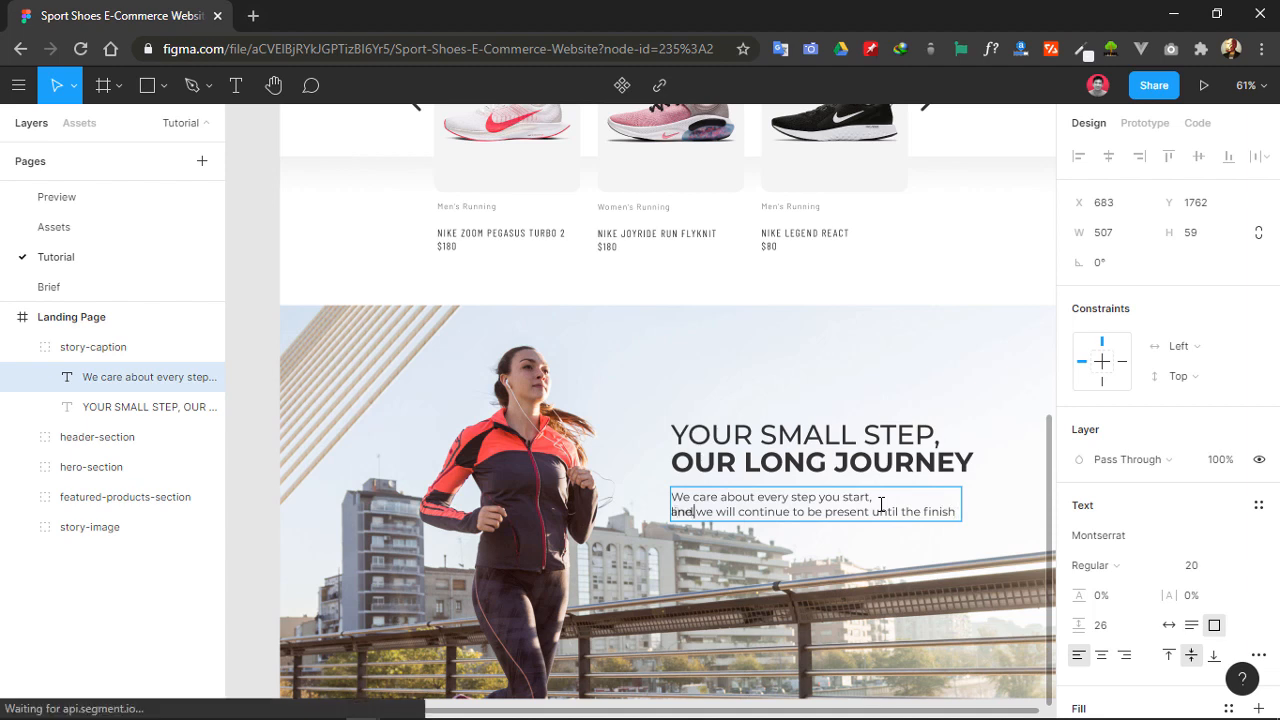
key("Escape")
- Widen the story paragraph's text box to 575 px to match the heading
left_click_drag(966, 512, 998, 510)
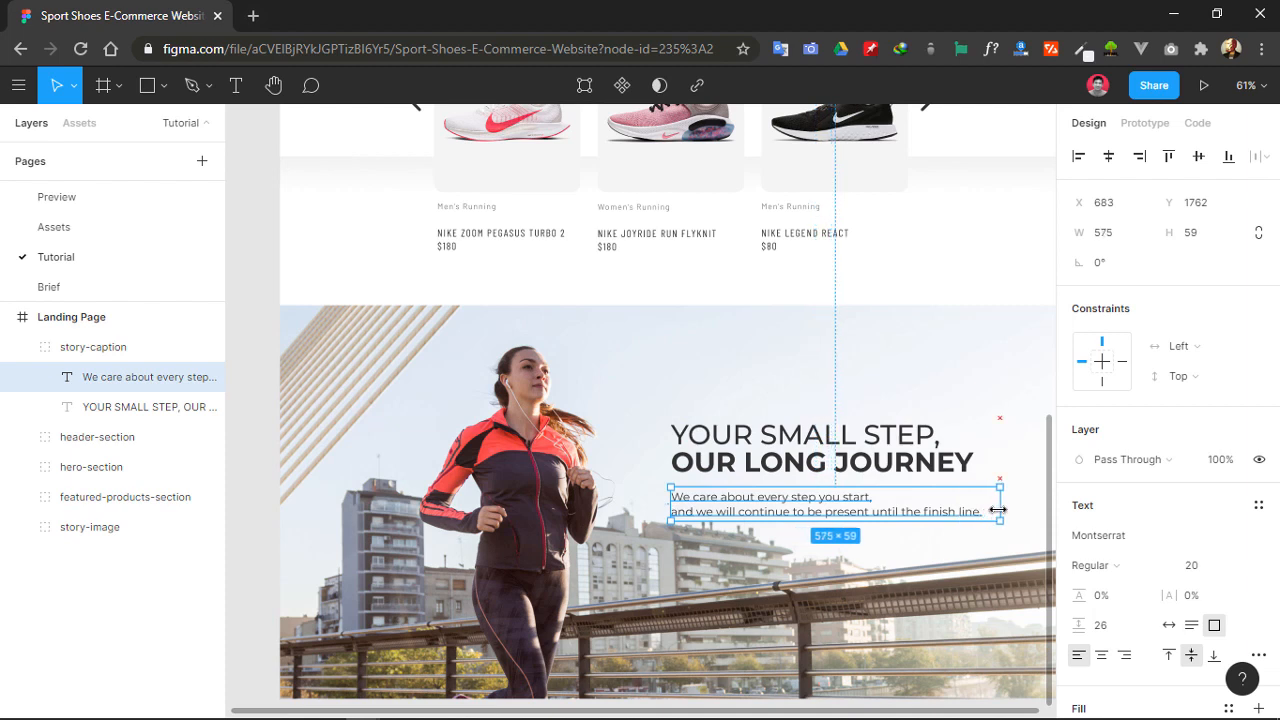
left_click(944, 552)
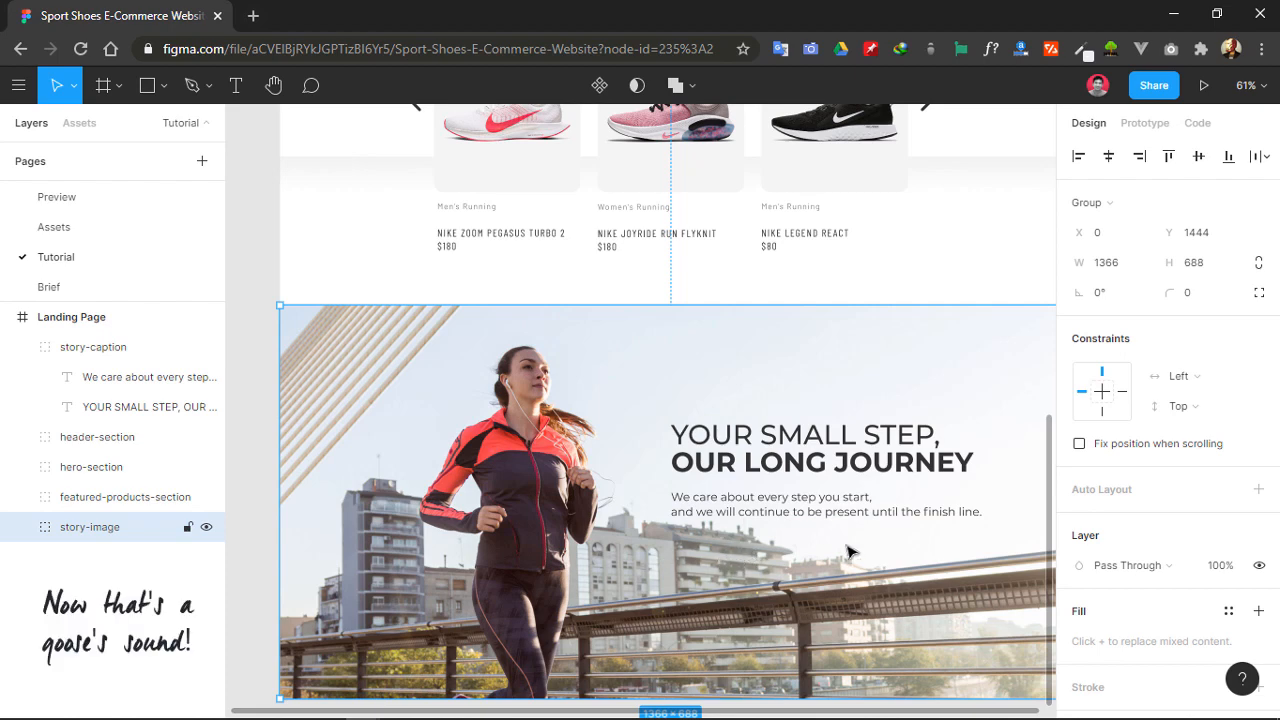
- Copy the SHOP NOW cta-button from the hero section to below the story paragraph and place two copies side by side
scroll(880, 580, "up", 3)
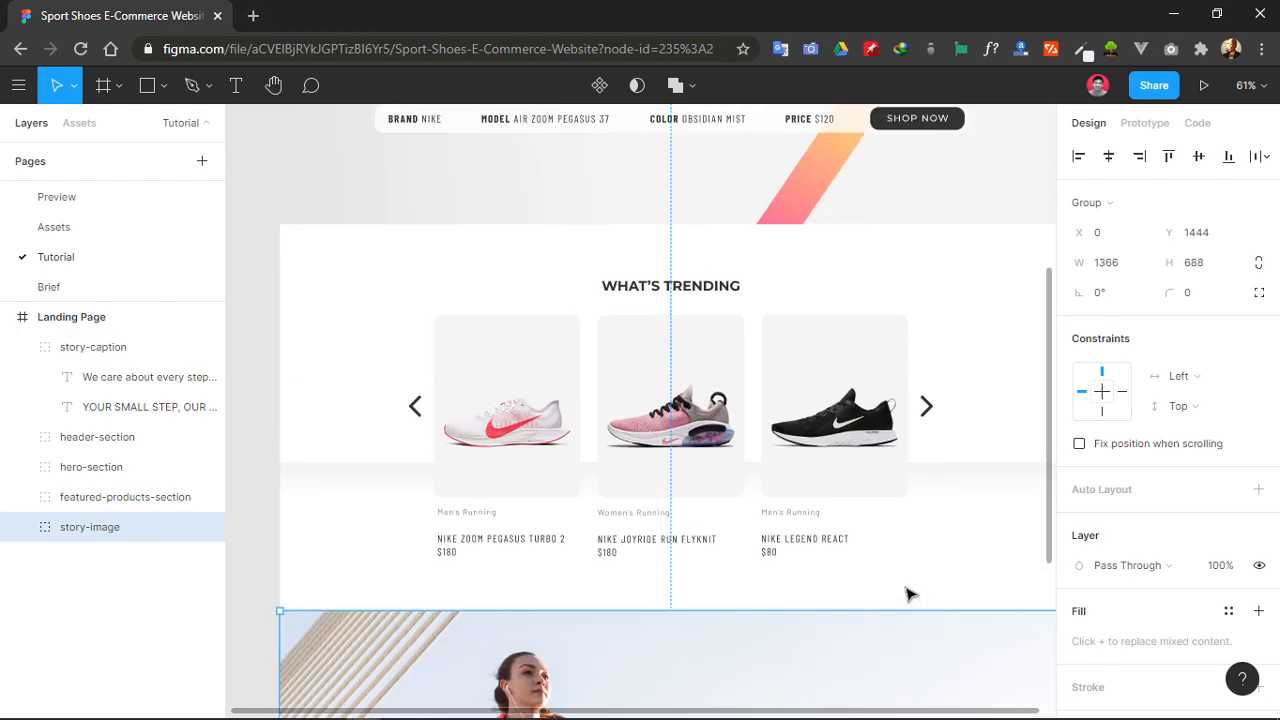
scroll(909, 592, "up", 2)
triple_click(884, 271)
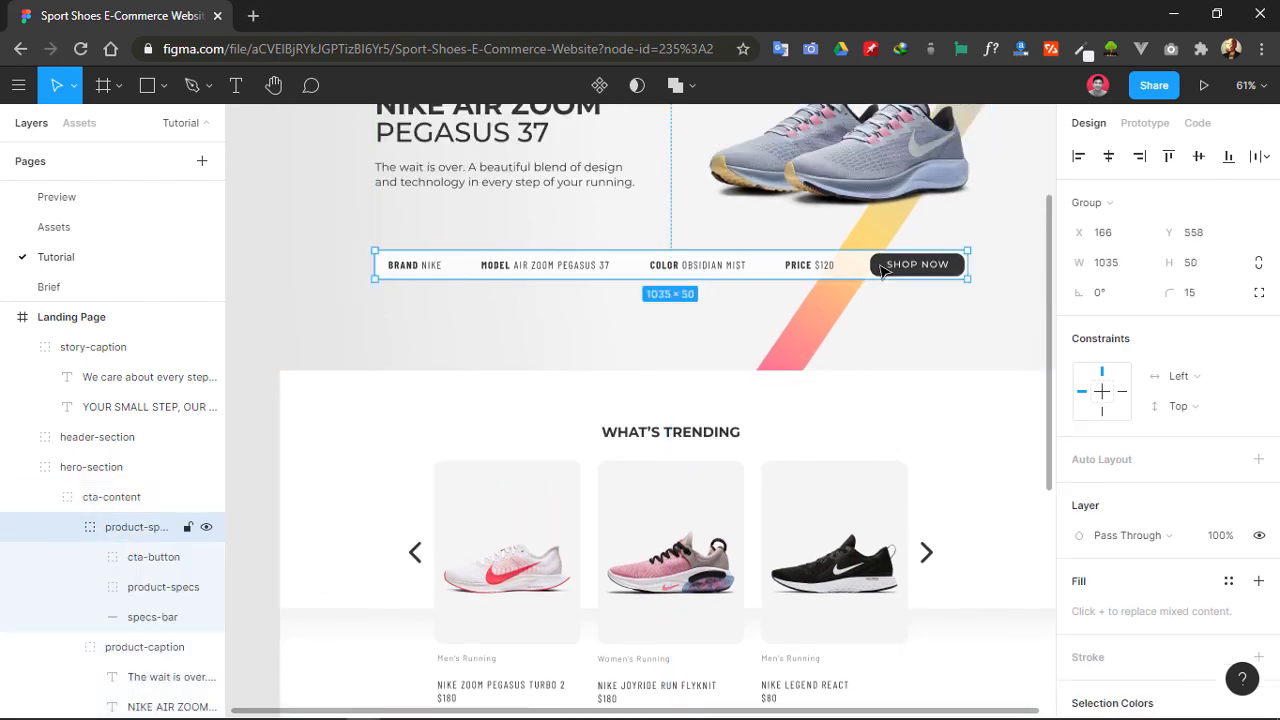
double_click(884, 271)
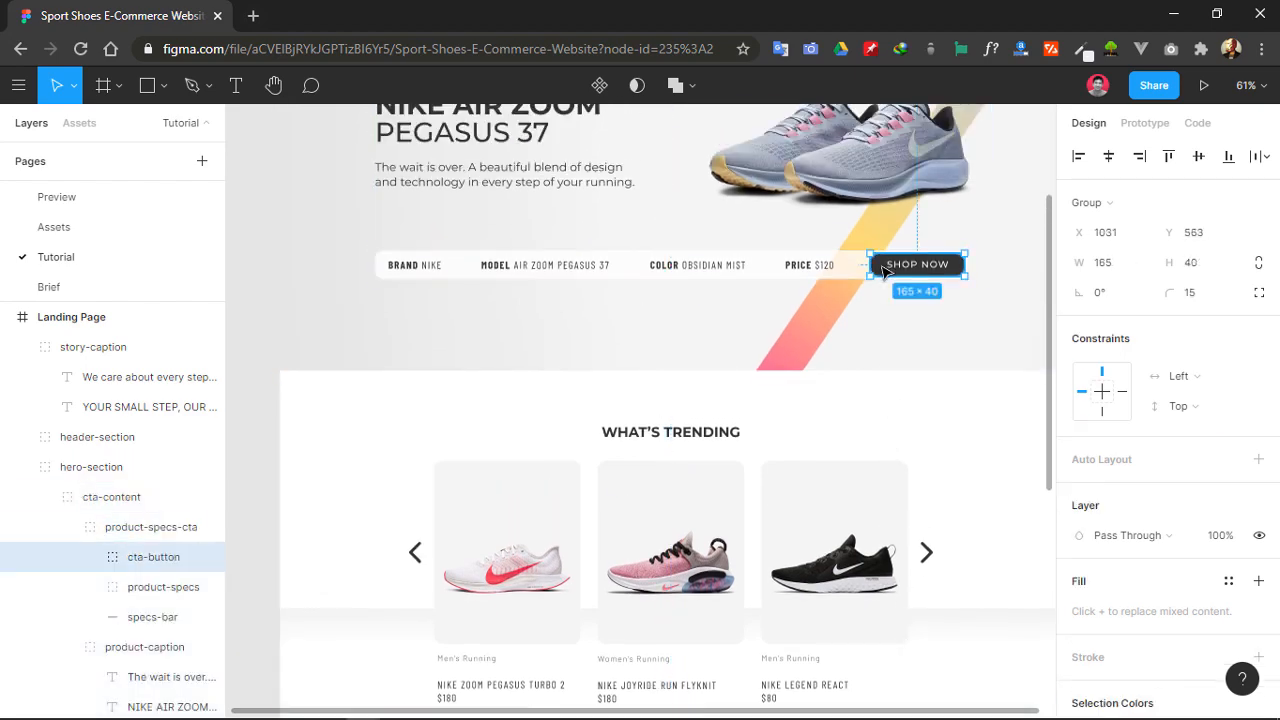
scroll(730, 430, "down", 6)
left_click(730, 430)
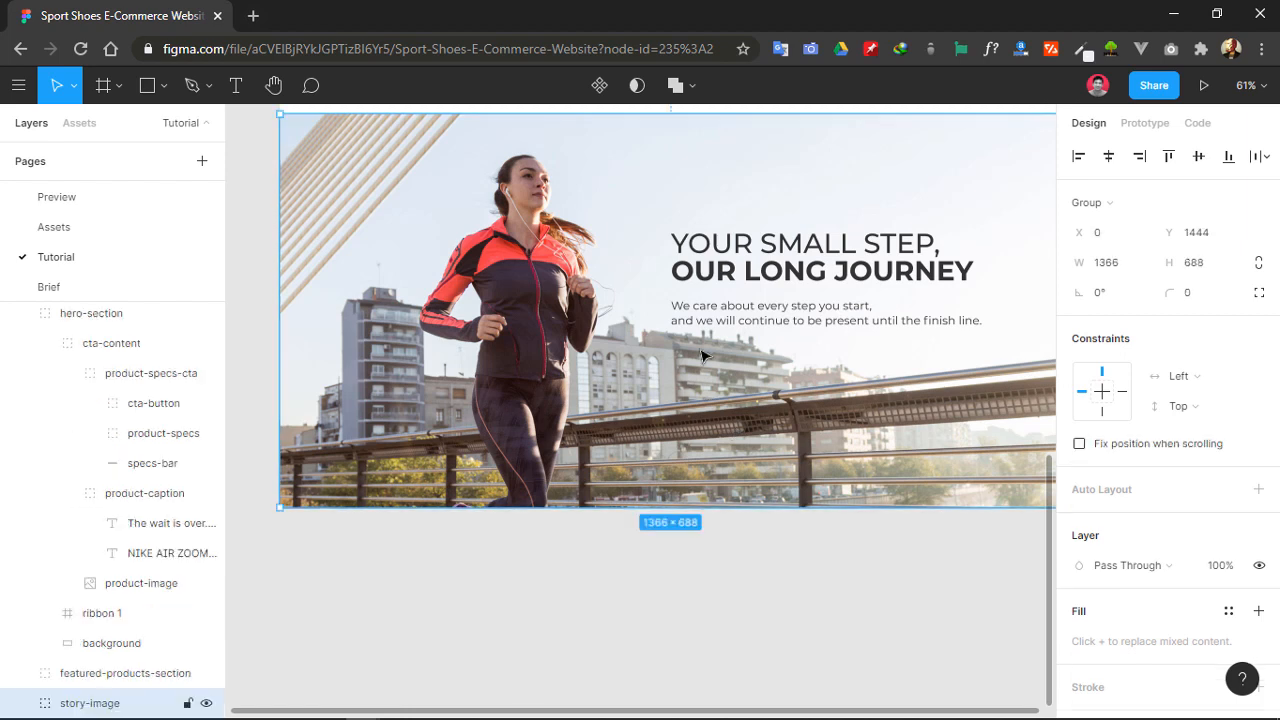
key("ctrl+v")
left_click_drag(706, 316, 735, 362)
key("ctrl+d")
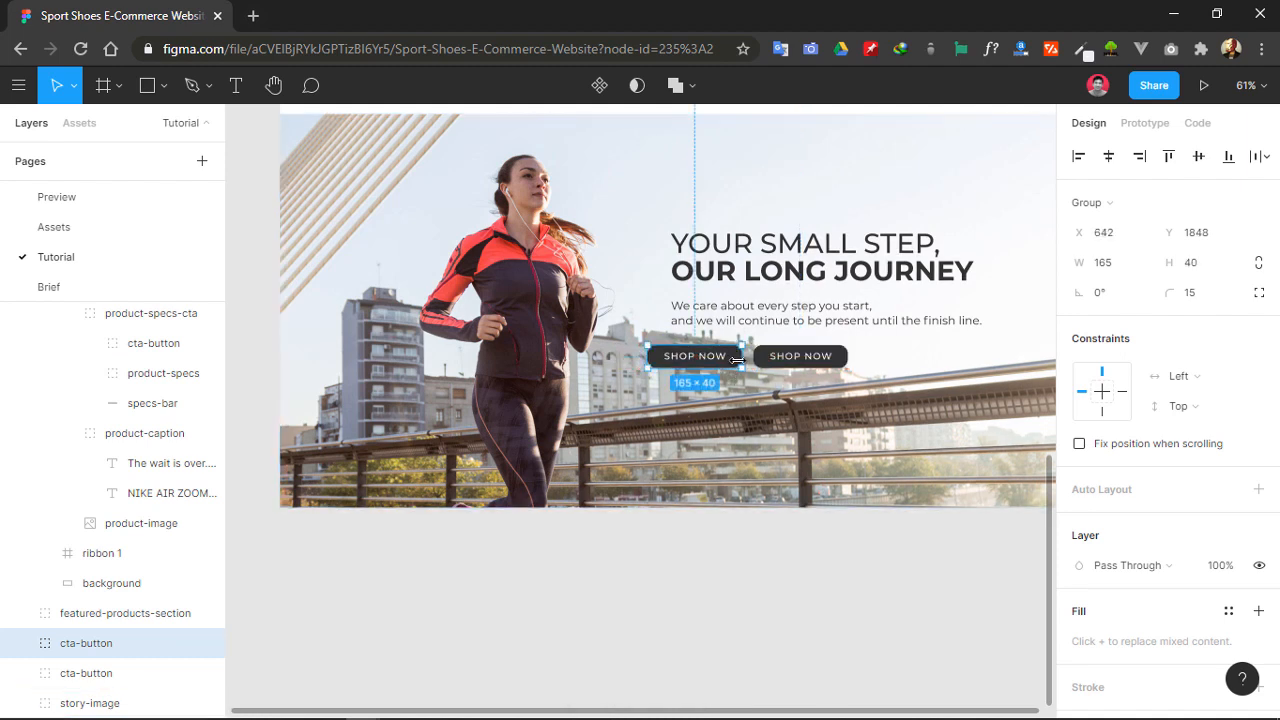
- Recolour the left SHOP NOW button in the story section with fill F2F2F2 and its label with 333333
double_click(736, 360)
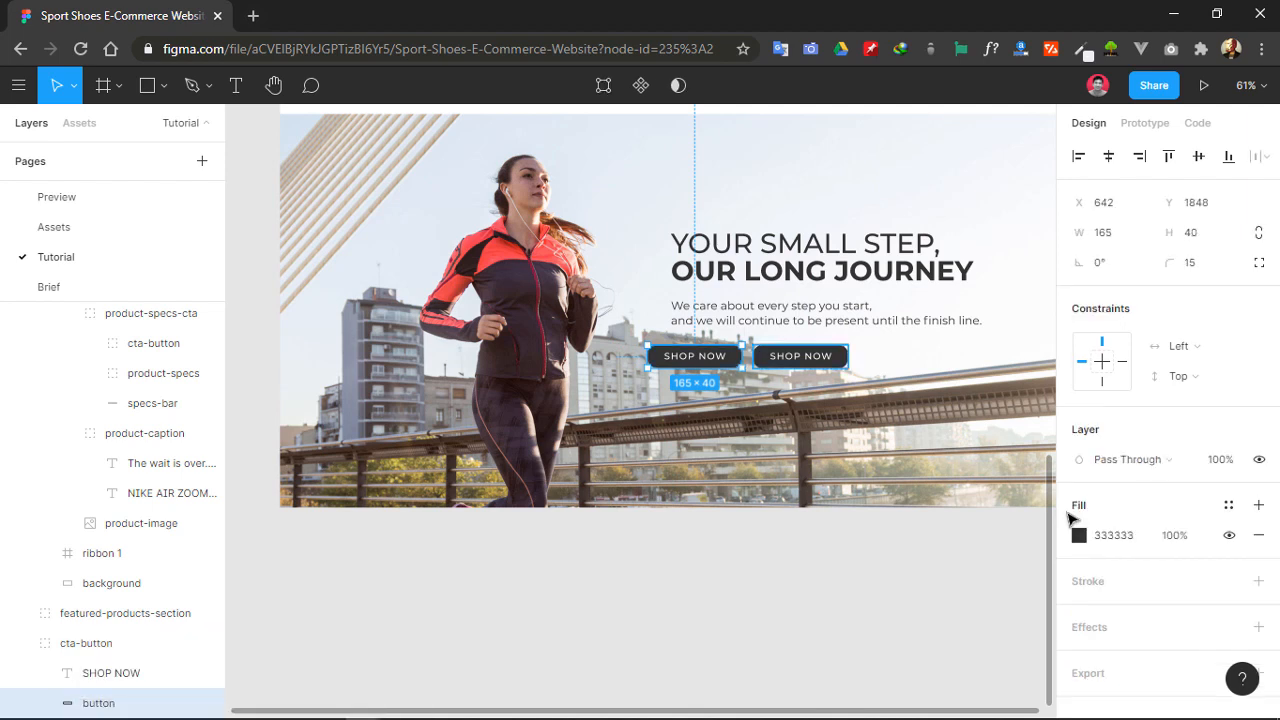
left_click(1079, 535)
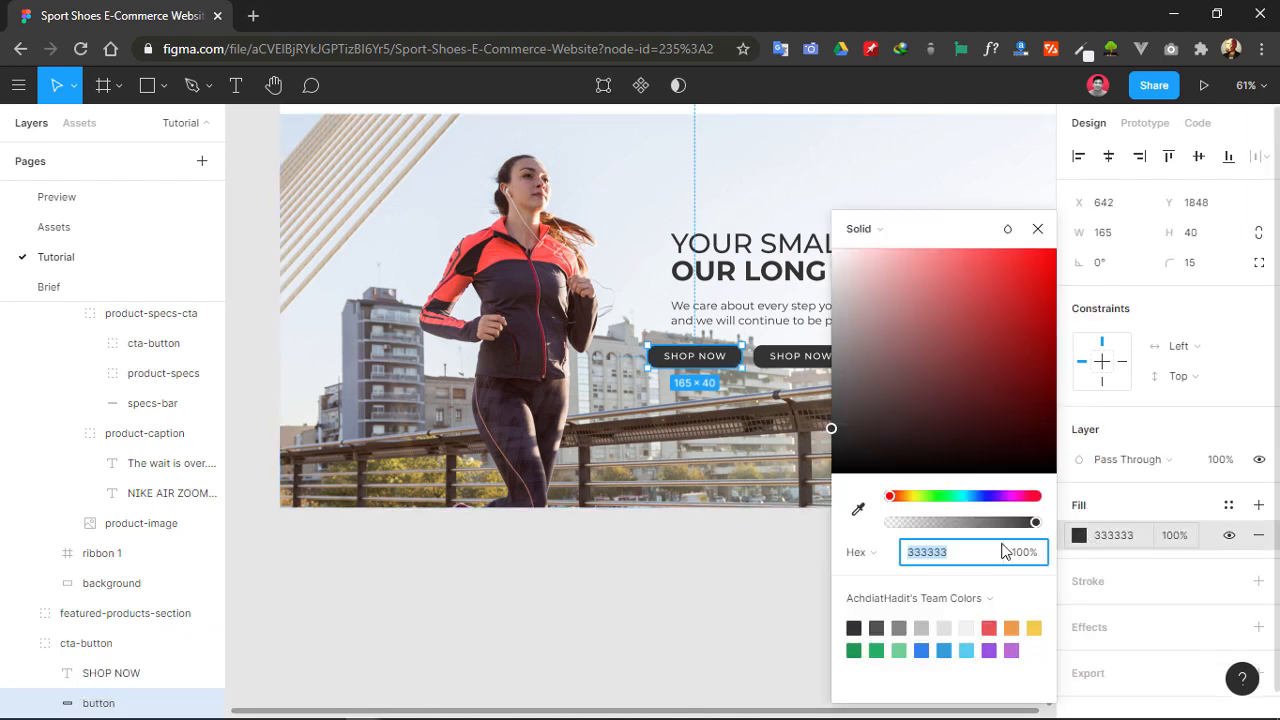
left_click(967, 628)
double_click(699, 363)
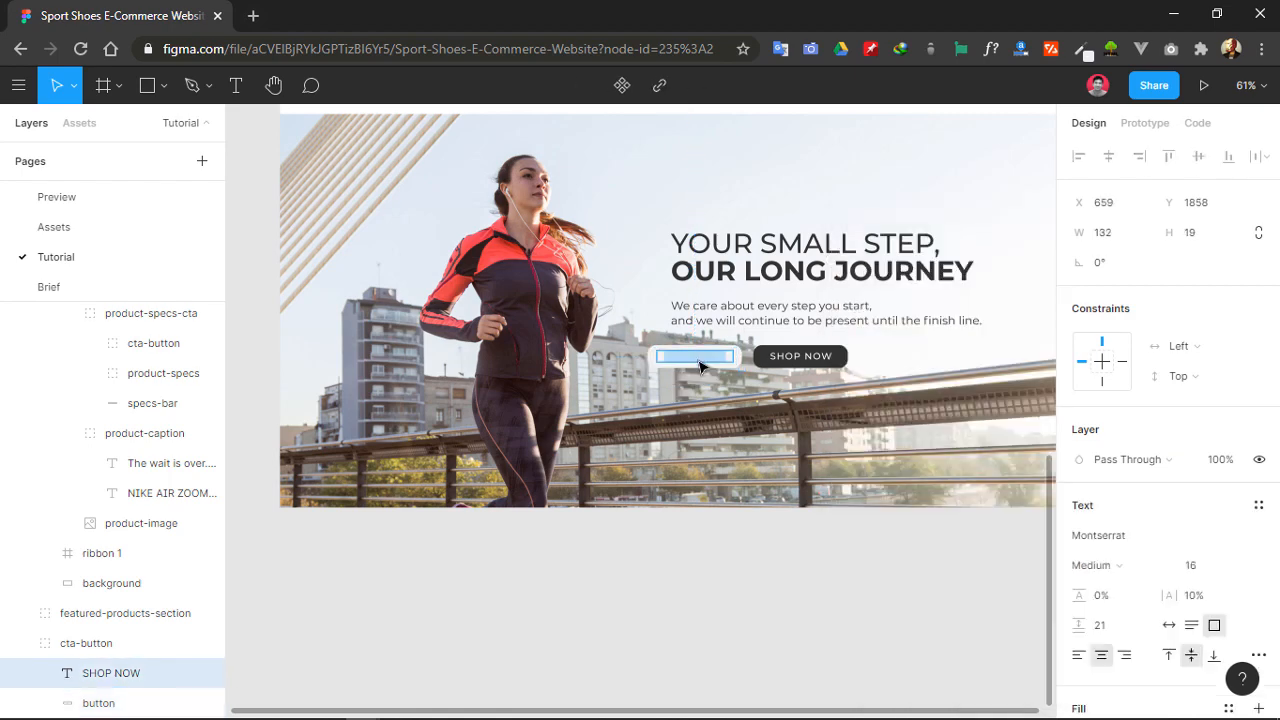
scroll(1090, 590, "down", 3)
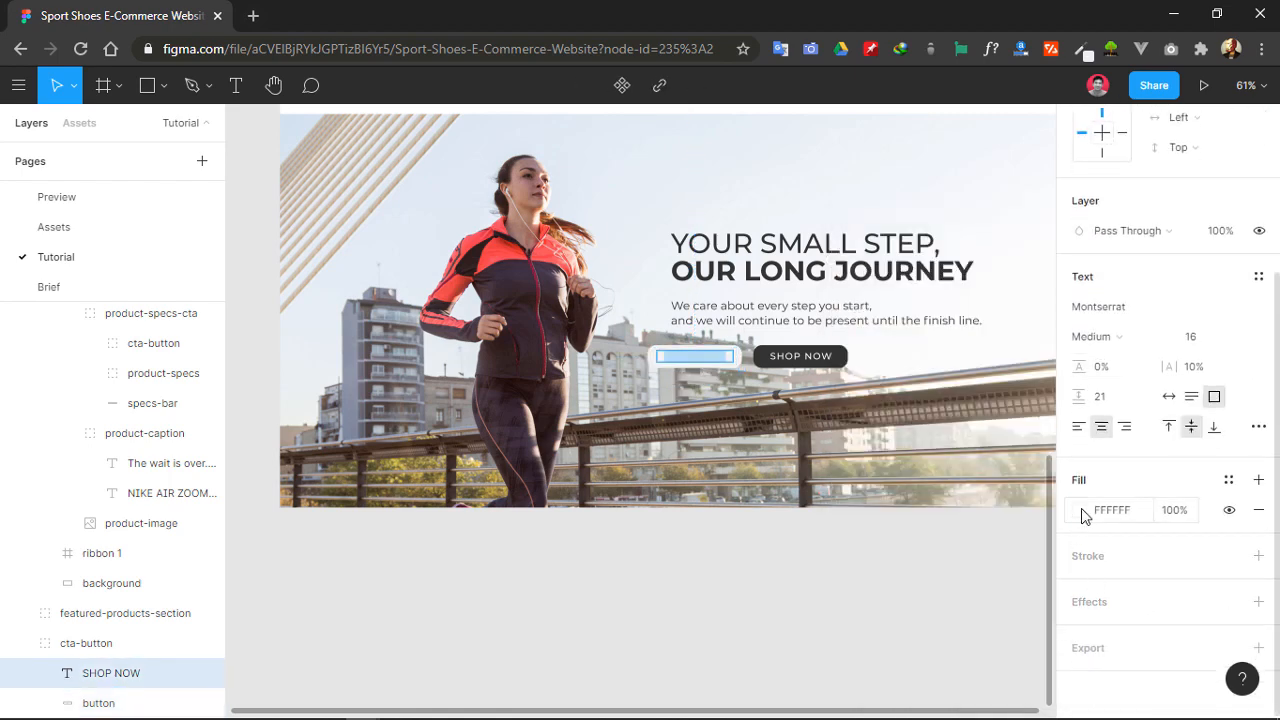
left_click(1082, 512)
left_click(853, 628)
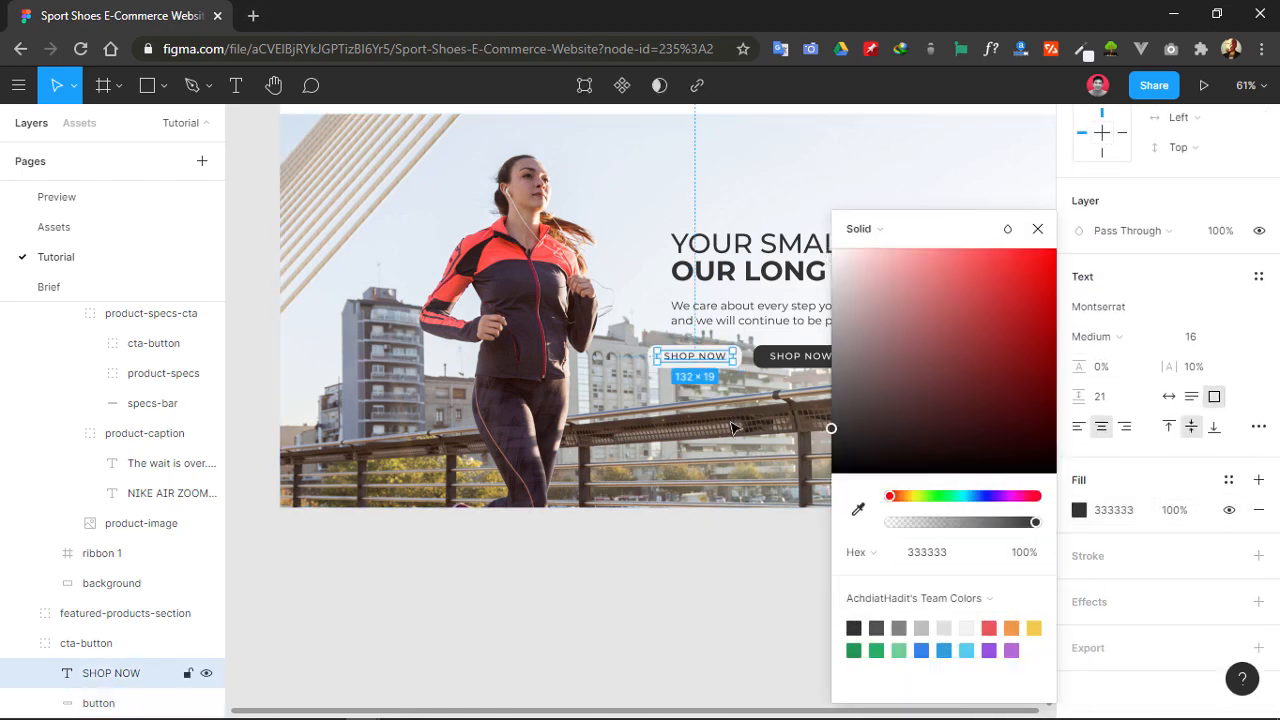
left_click(740, 434)
- Change the label of the dark button in the story section to EXPLORE
scroll(742, 430, "up", 5)
scroll(598, 478, "down", 1)
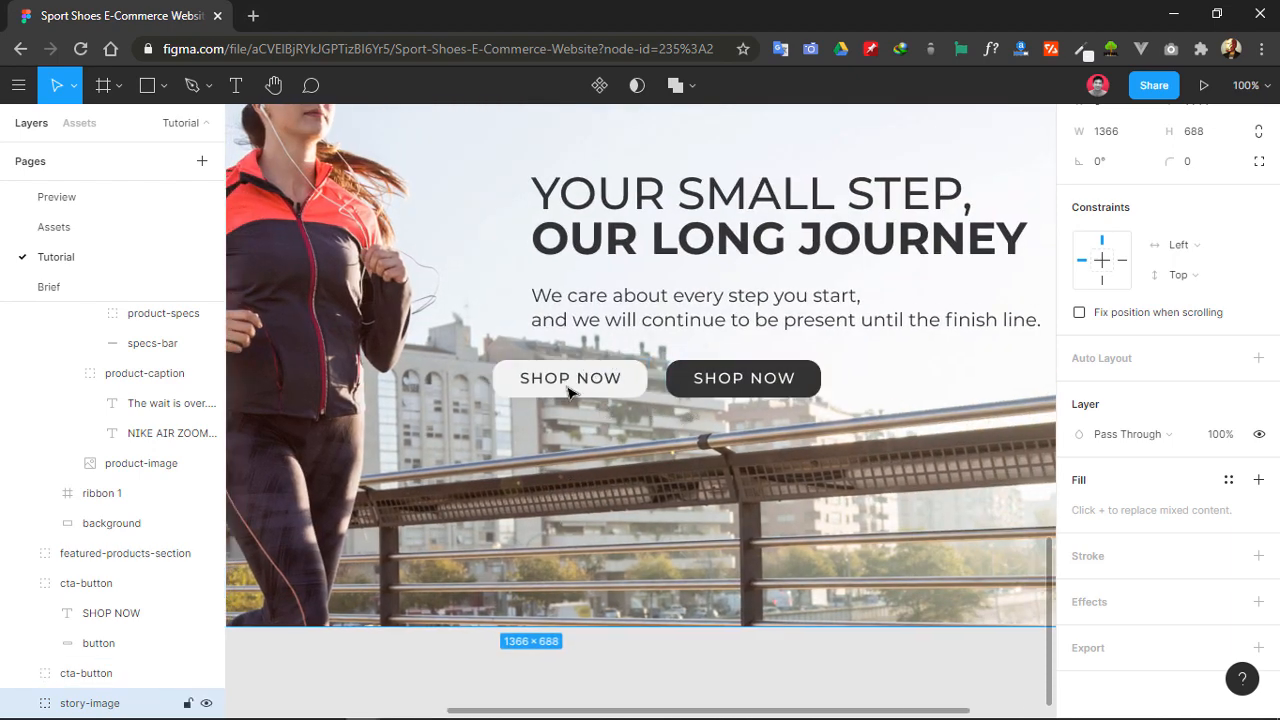
left_click(736, 382)
double_click(736, 382)
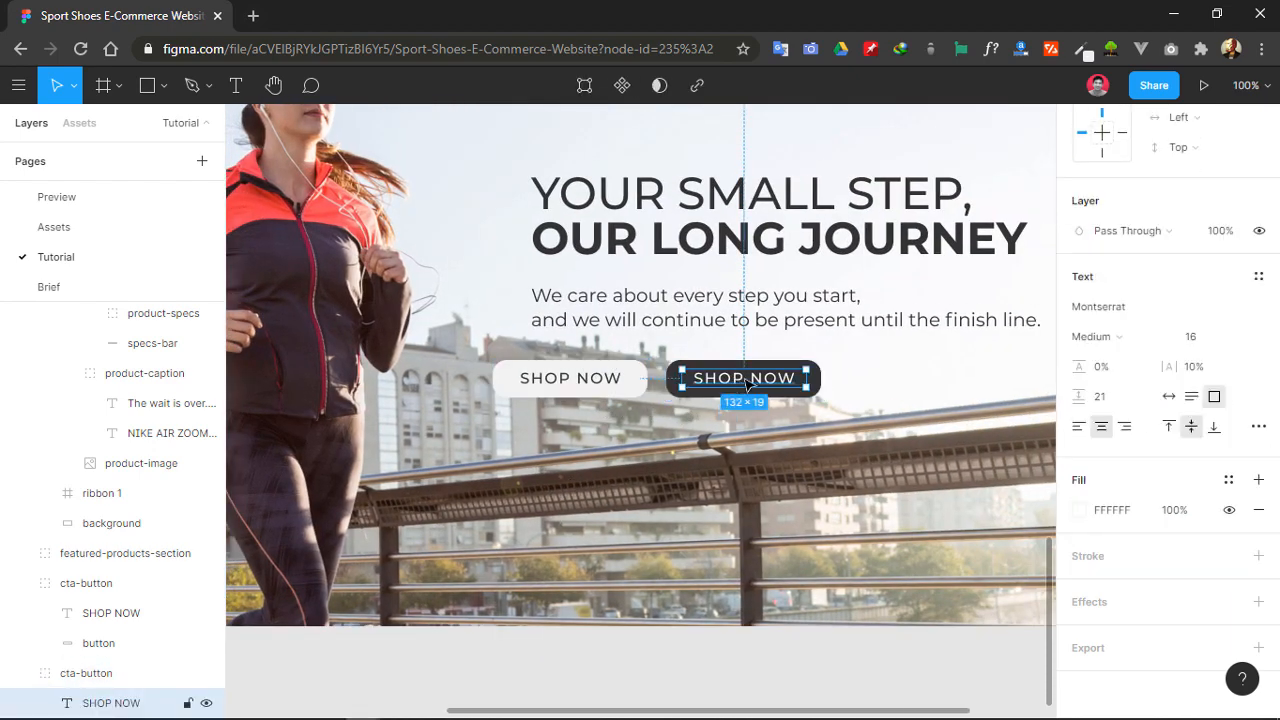
double_click(746, 382)
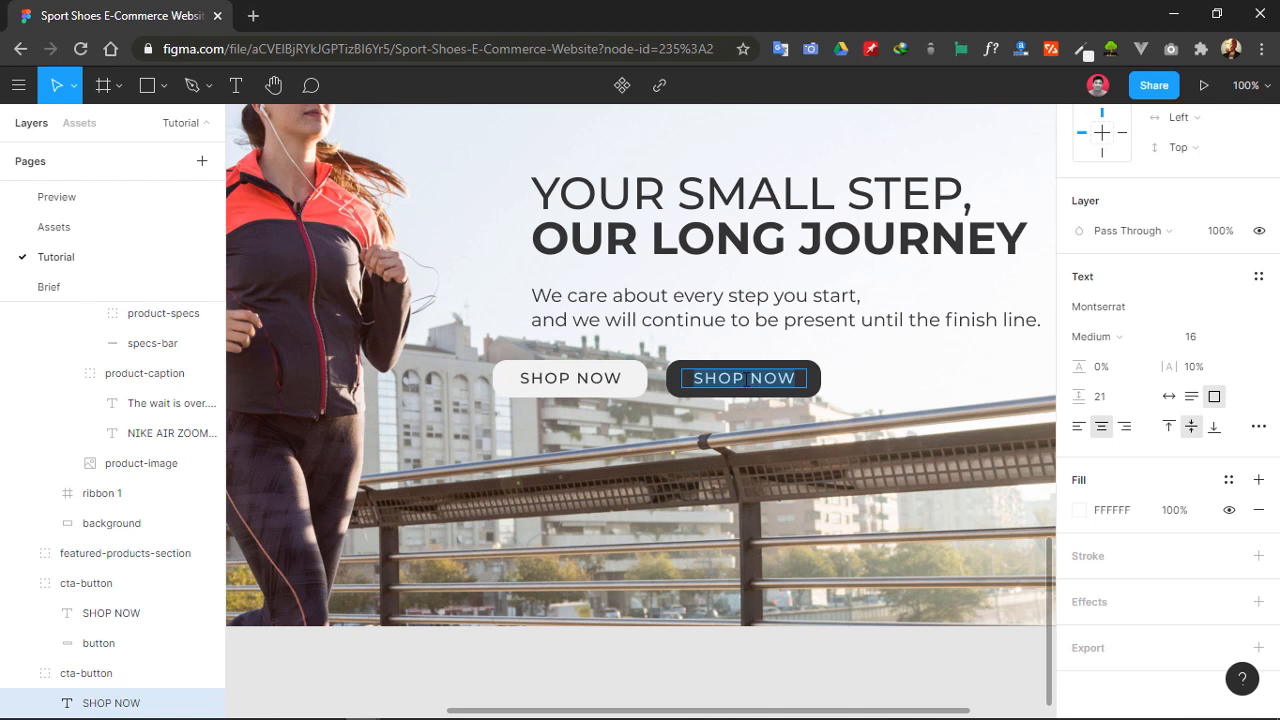
type("EXPLORE")
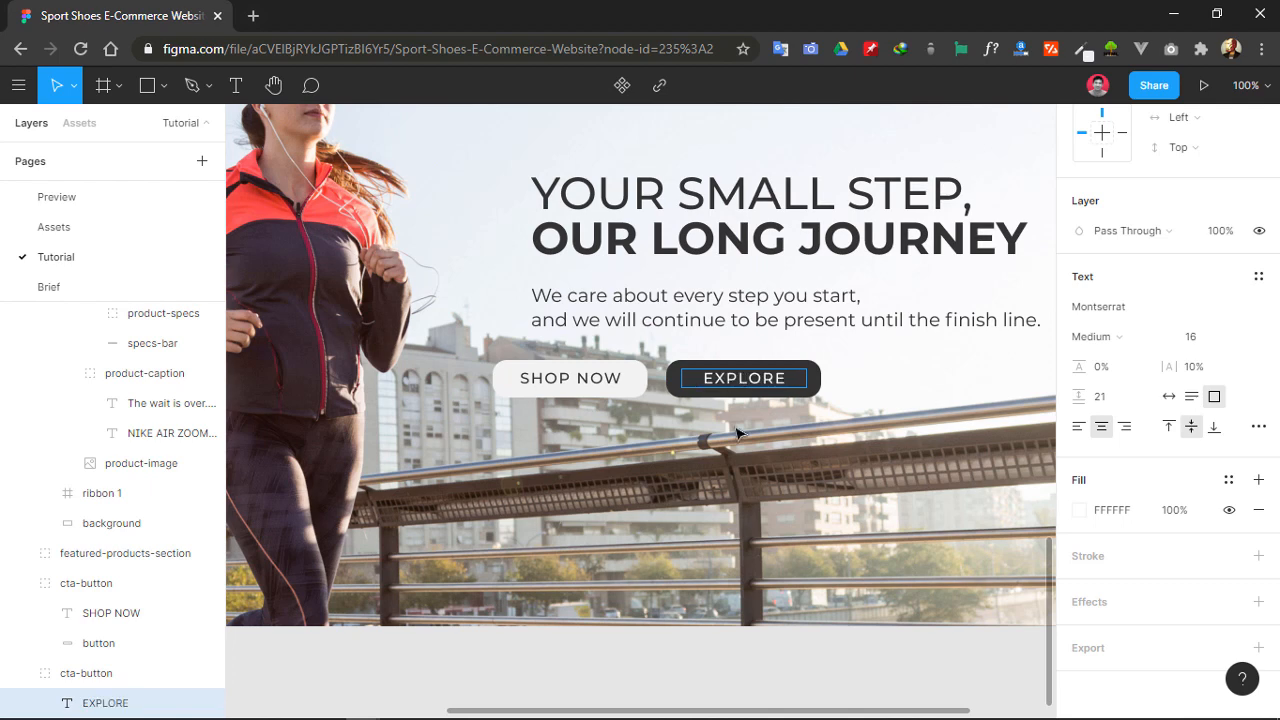
key("Escape")
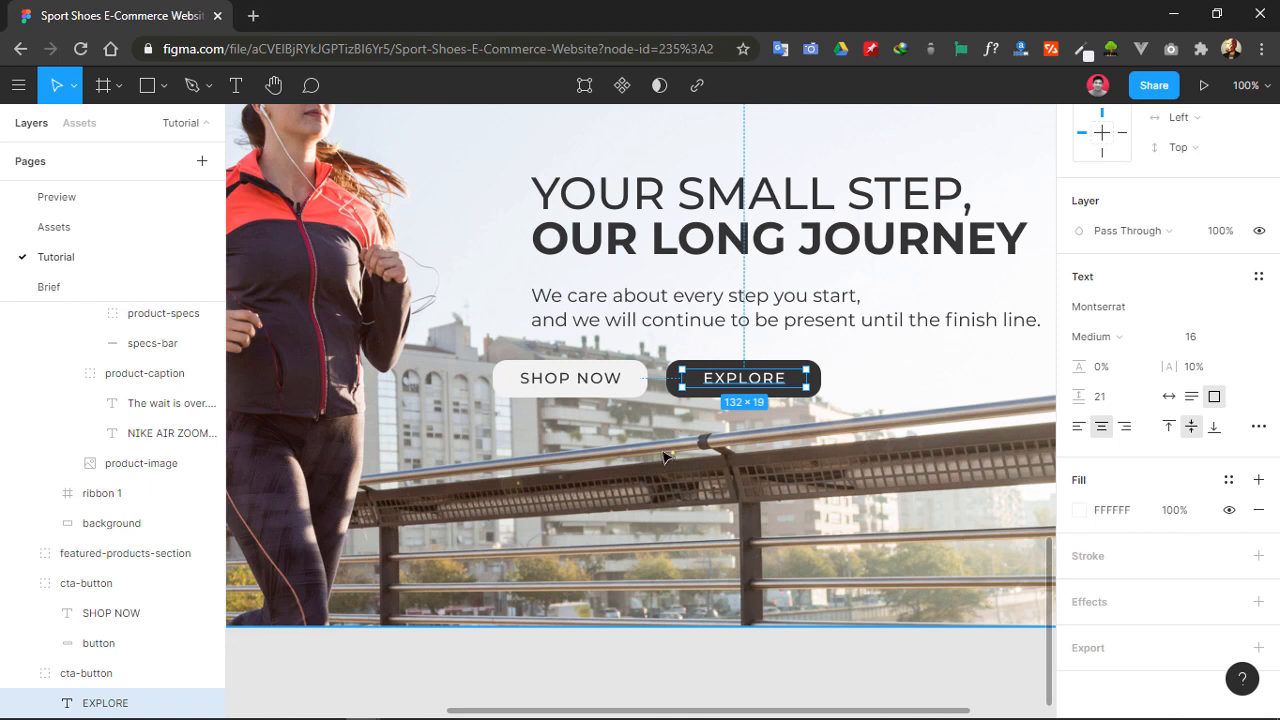
- Nudge the light SHOP NOW button left until it sits 30 px from the EXPLORE button
left_click(617, 392)
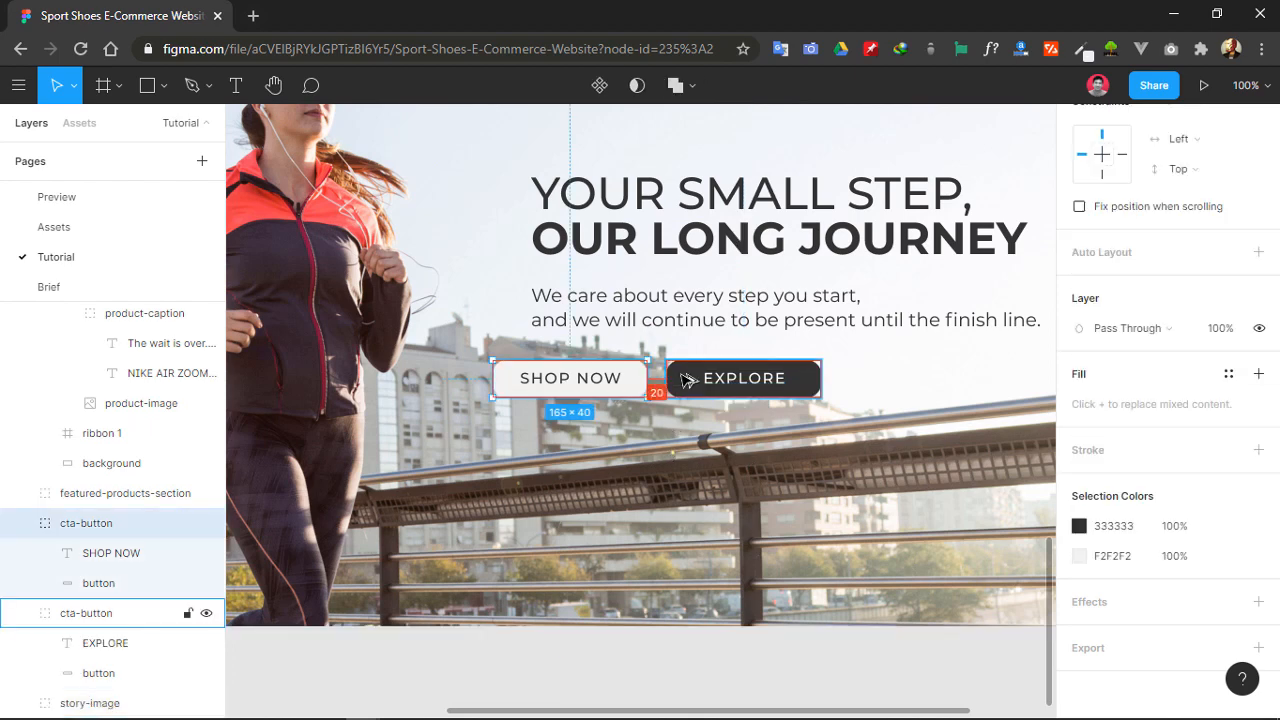
key("Left")
key("Left")
key("Left")
key("Left")
key("Left")
key("Left")
key("Left")
key("Left")
key("Left")
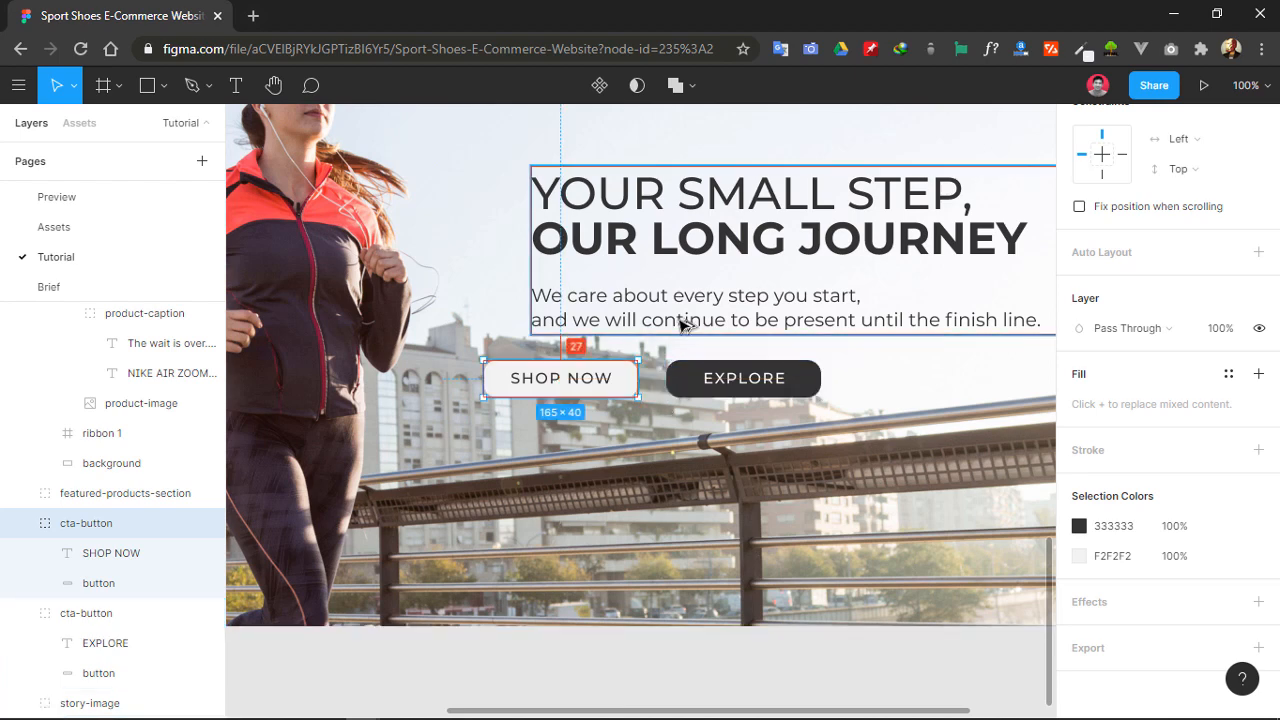
left_click(683, 325)
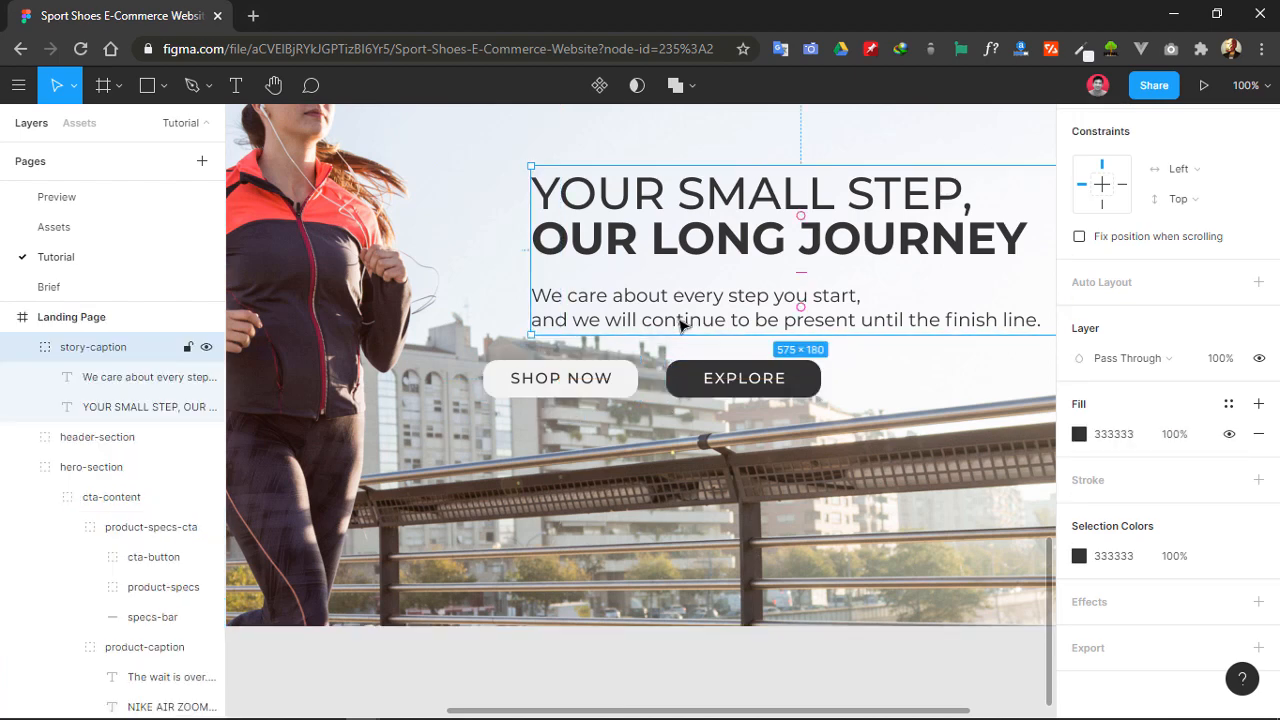
left_click(676, 481)
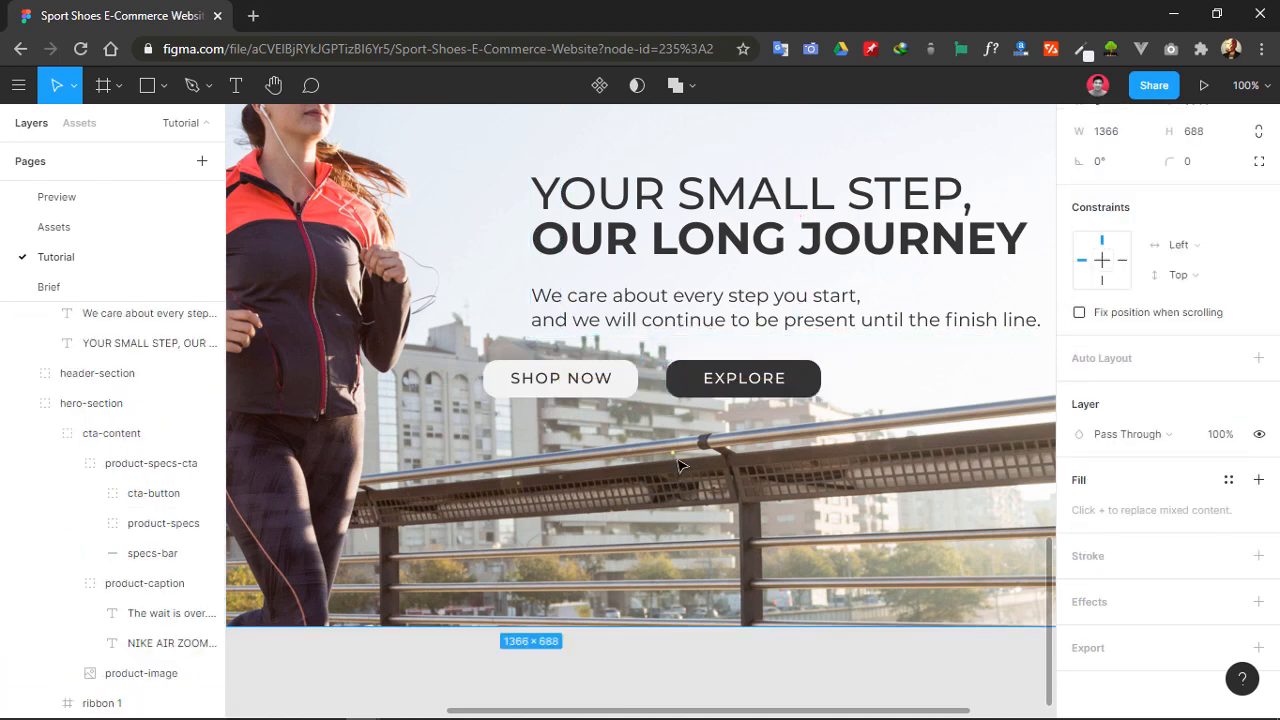
- Select the SHOP NOW and EXPLORE buttons together and nudge them down to widen the gap below the story caption
left_click(620, 380)
left_click(678, 388, "shift")
left_click(678, 388)
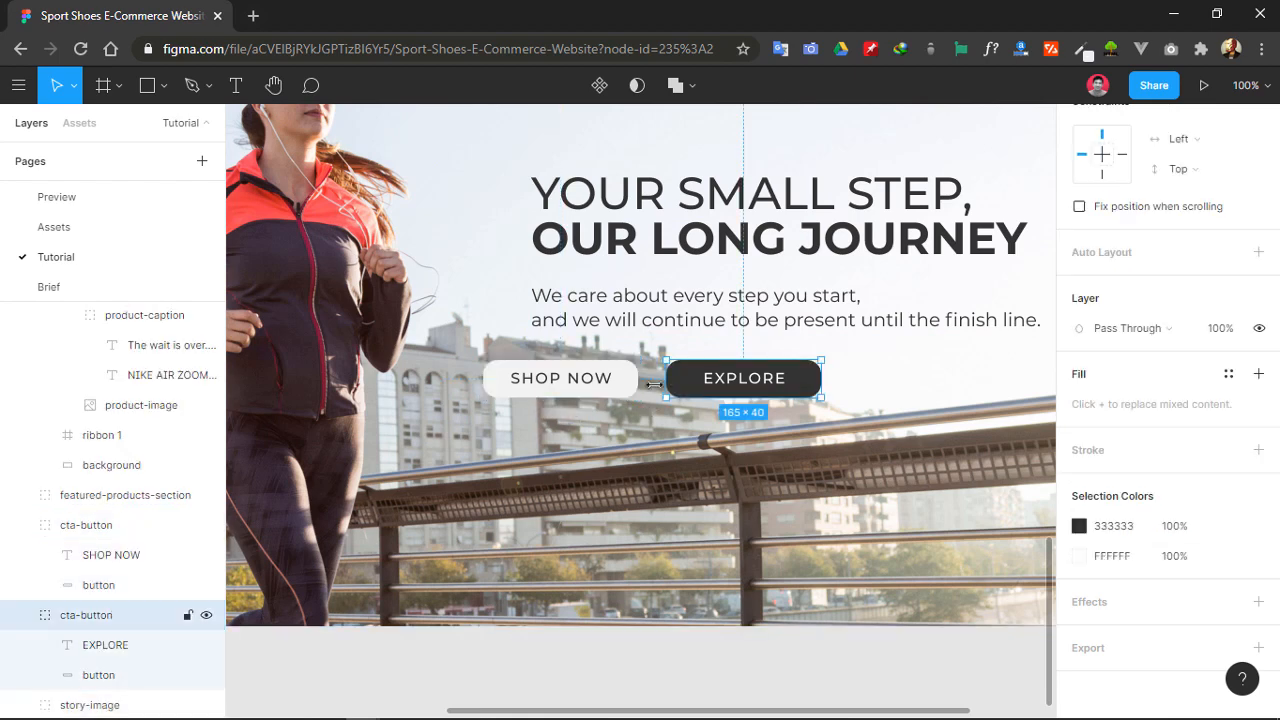
left_click(633, 392, "shift")
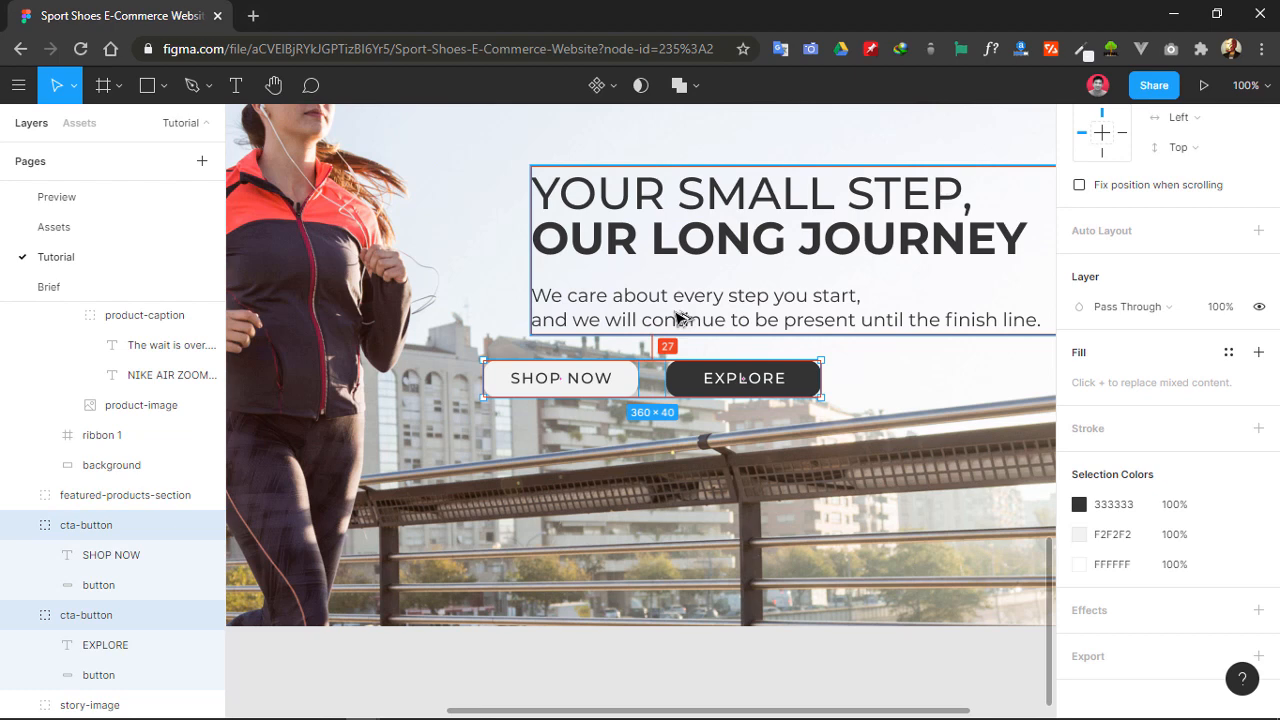
key("Down")
key("Down")
key("Down")
key("Down")
key("Down")
key("Down")
key("Down")
key("Down")
key("Down")
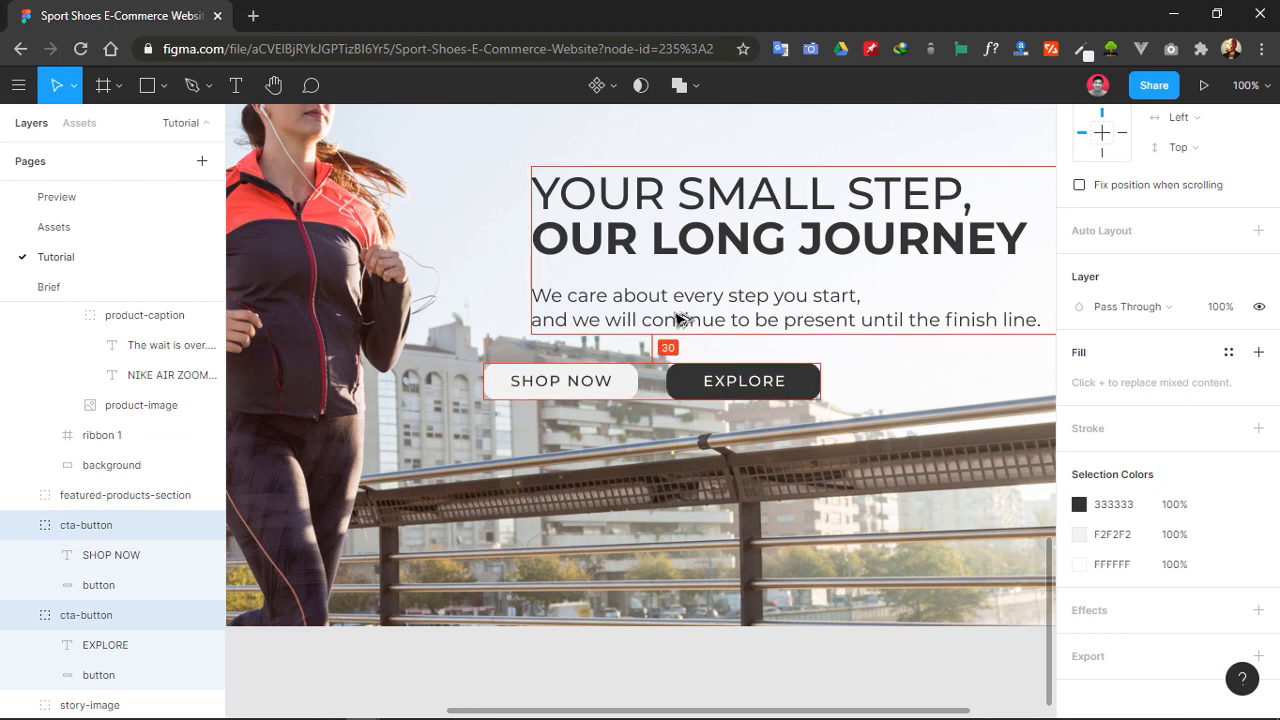
key("Down")
key("Down")
key("Down")
key("Down")
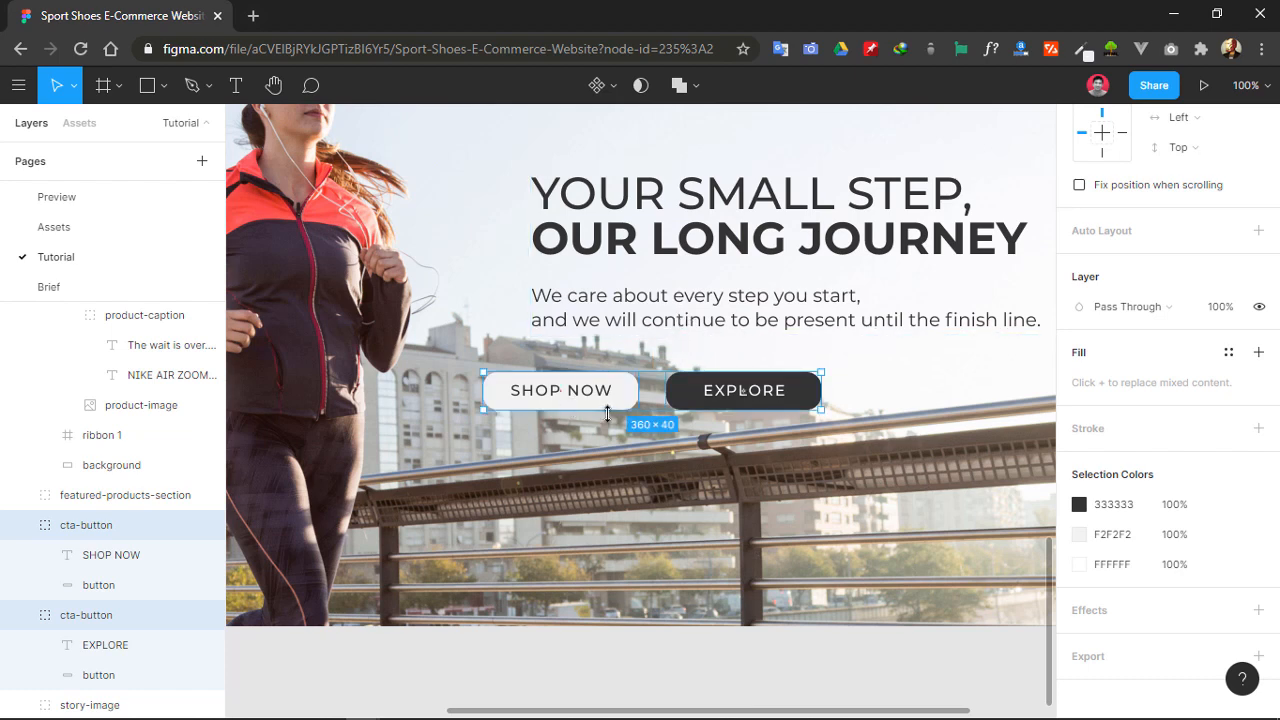
- Group the two story buttons, name the group story-button, and collapse the hero-section layers
key("ctrl+g")
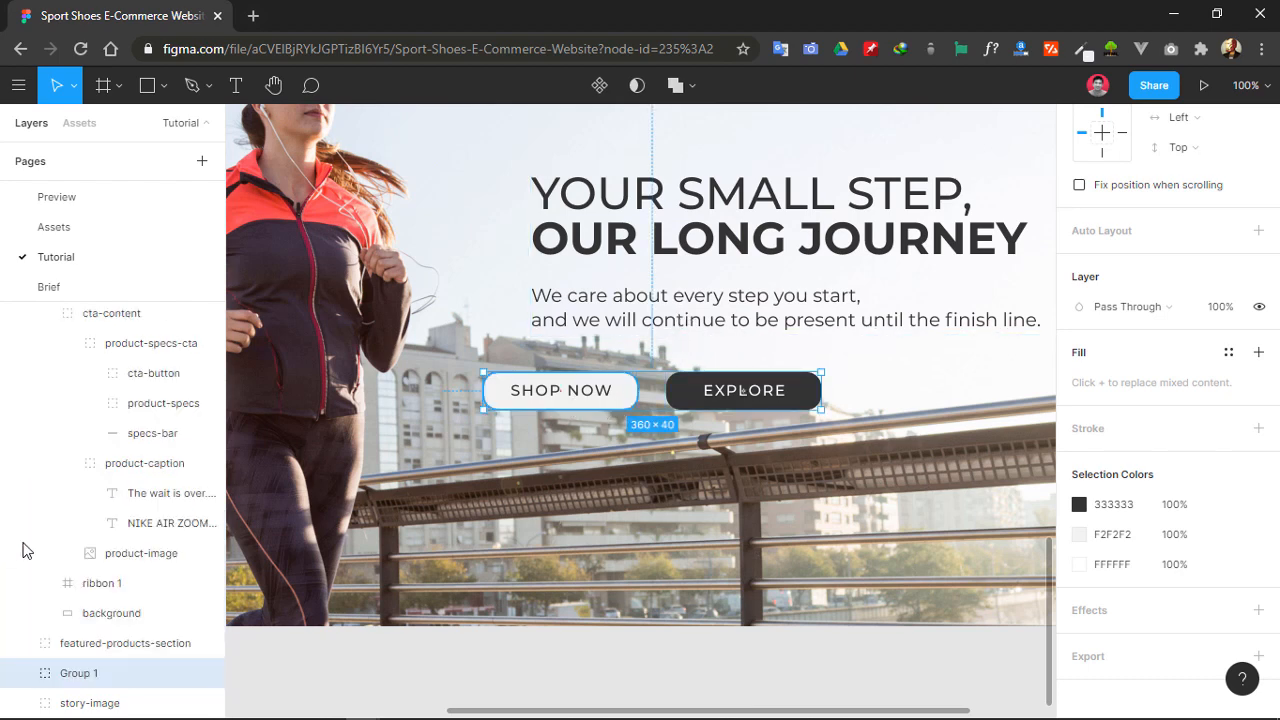
double_click(100, 673)
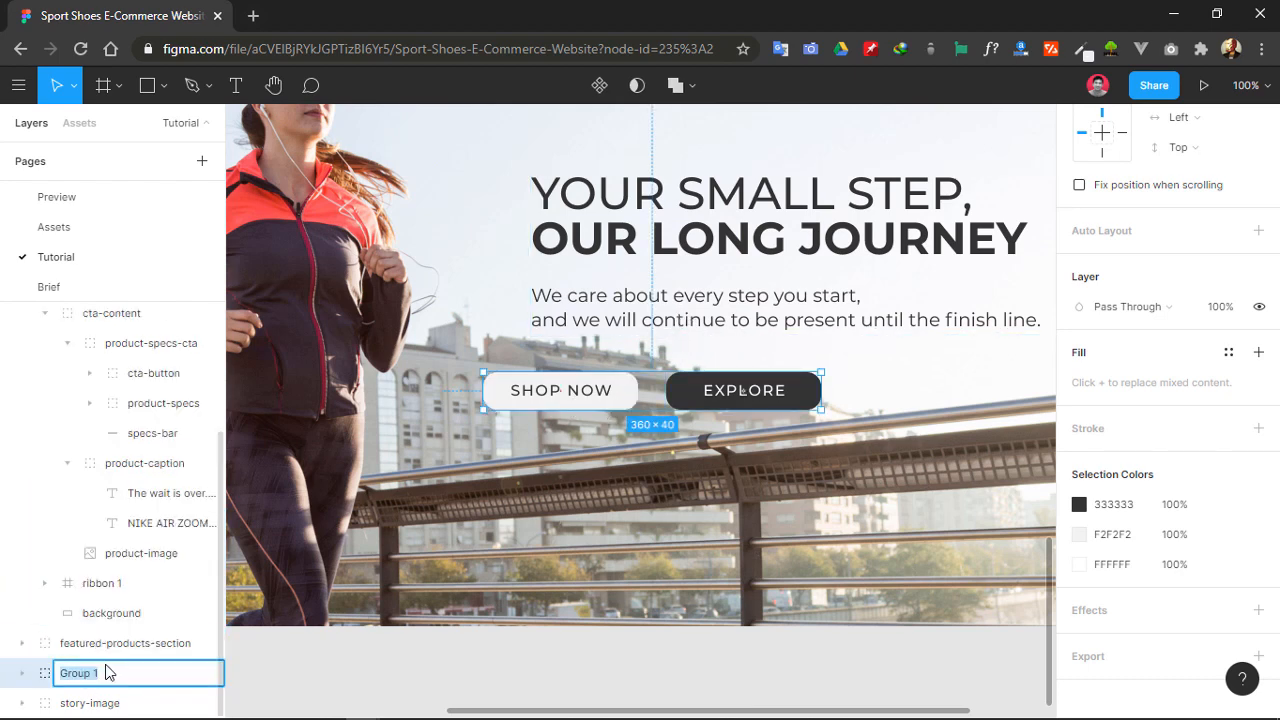
type("ST")
scroll(40, 420, "up", 4)
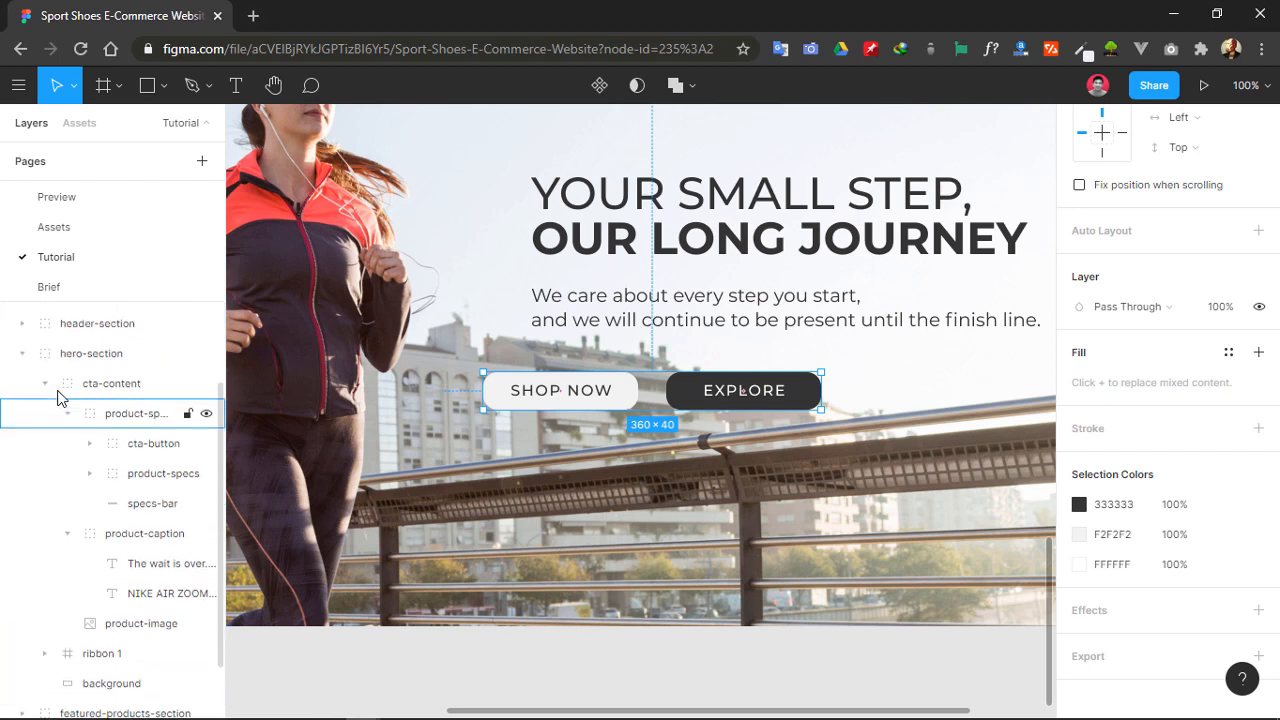
left_click(22, 467)
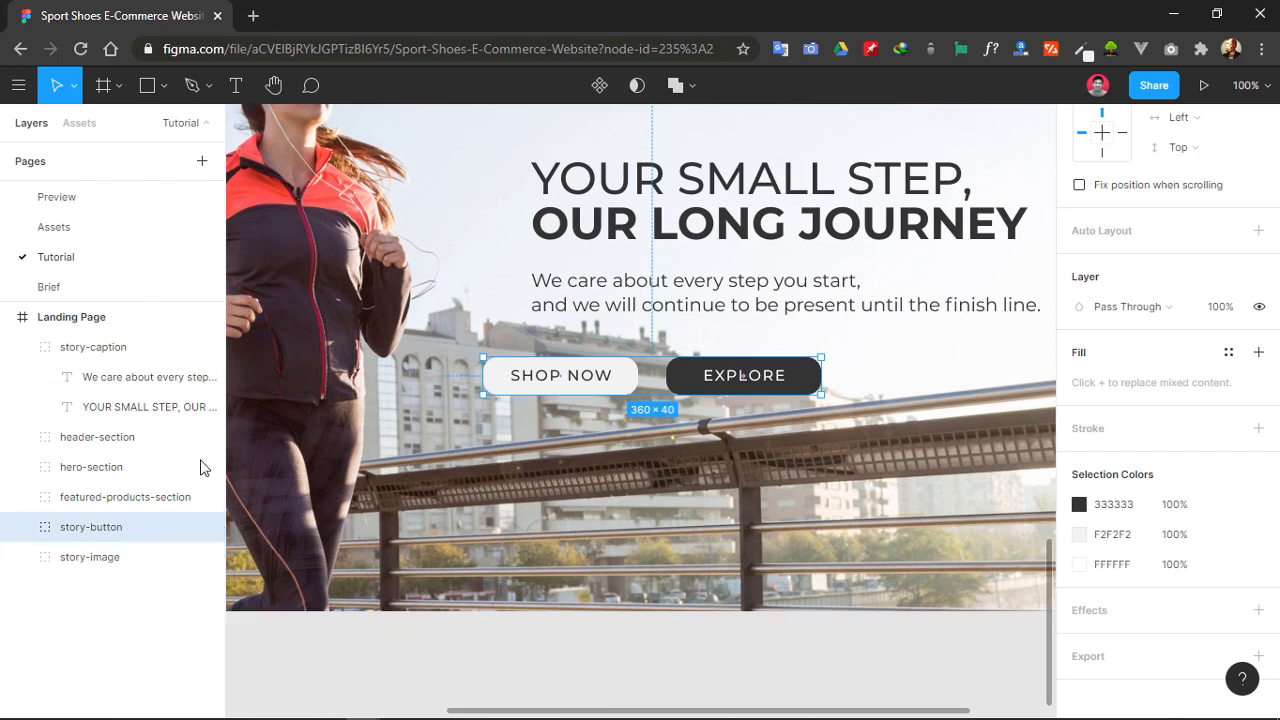
left_click(614, 425)
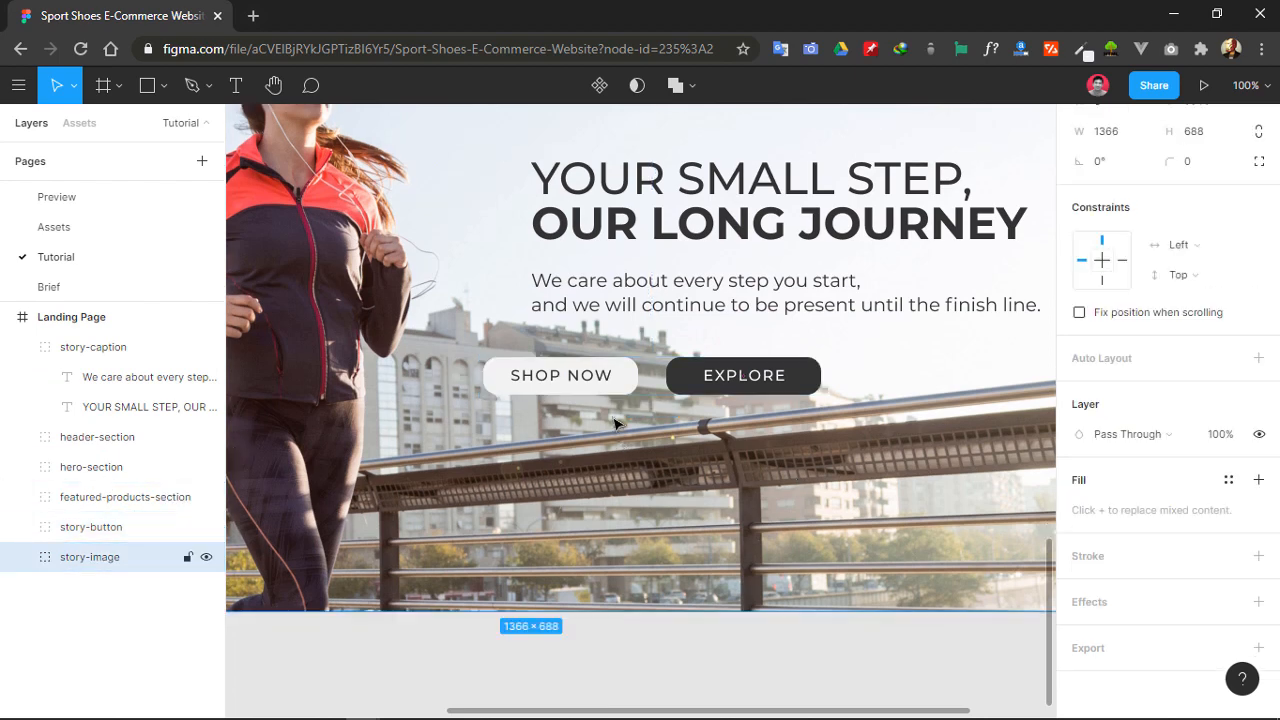
left_click_drag(614, 425, 676, 376)
key("ctrl+z")
- Nudge the story-button group right until its left edge lines up with the left edge of the story caption
left_click(91, 527)
key("ctrl+z")
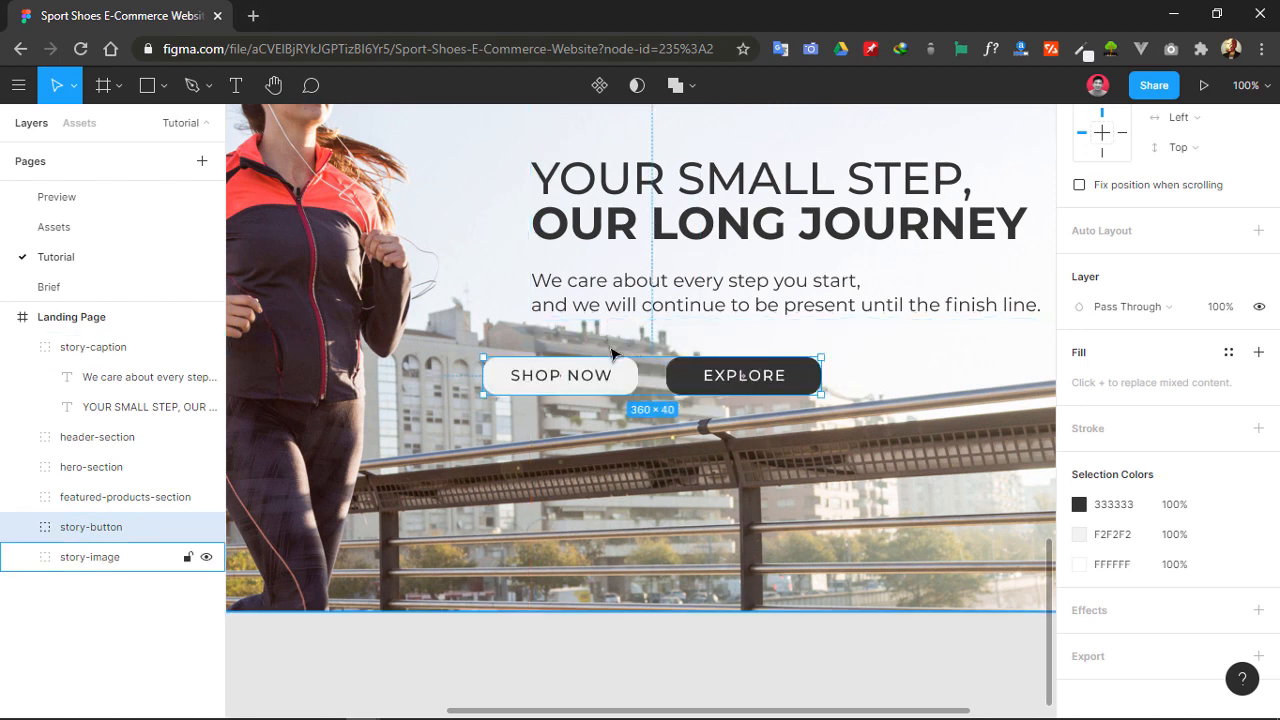
key("Right")
key("Right")
key("Right")
key("Right")
key("Right")
key("Right")
key("Right")
key("Right")
key("Right")
key("Right")
key("Right")
key("Right")
key("Right")
key("Right")
key("Right")
key("Right")
key("Right")
key("Right")
key("Right")
key("Right")
key("Right")
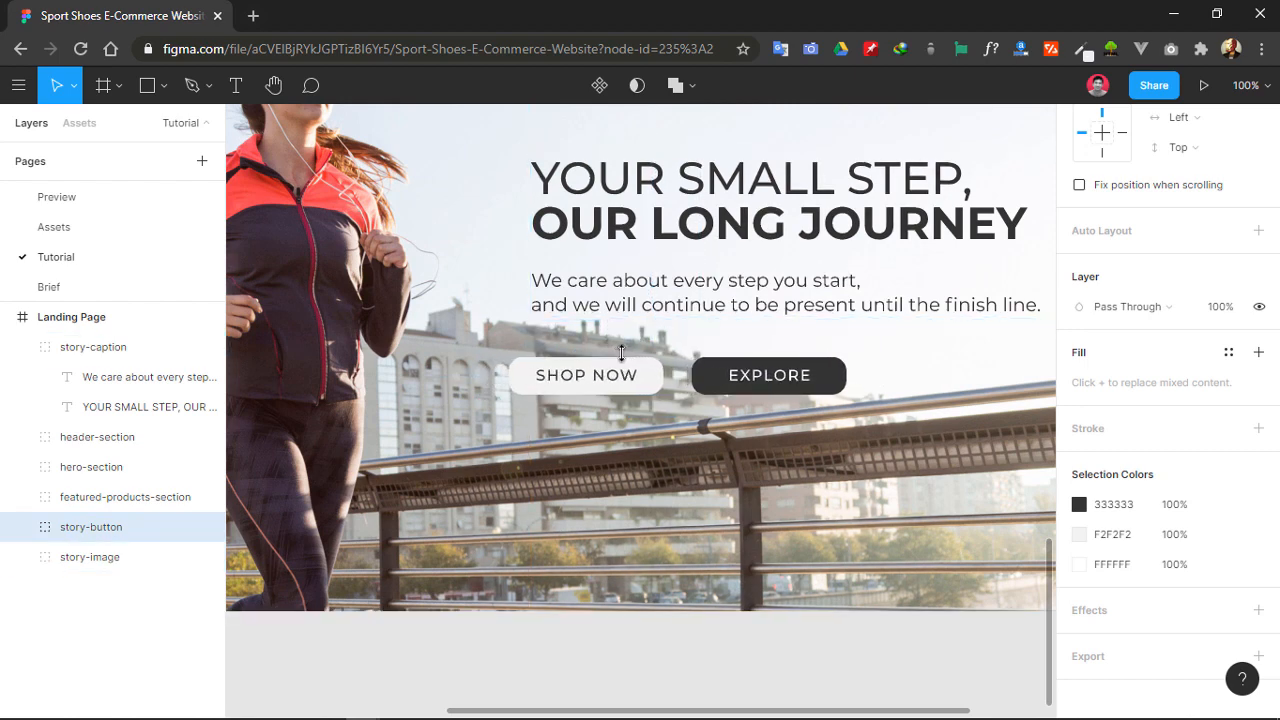
key("Left")
key("Left")
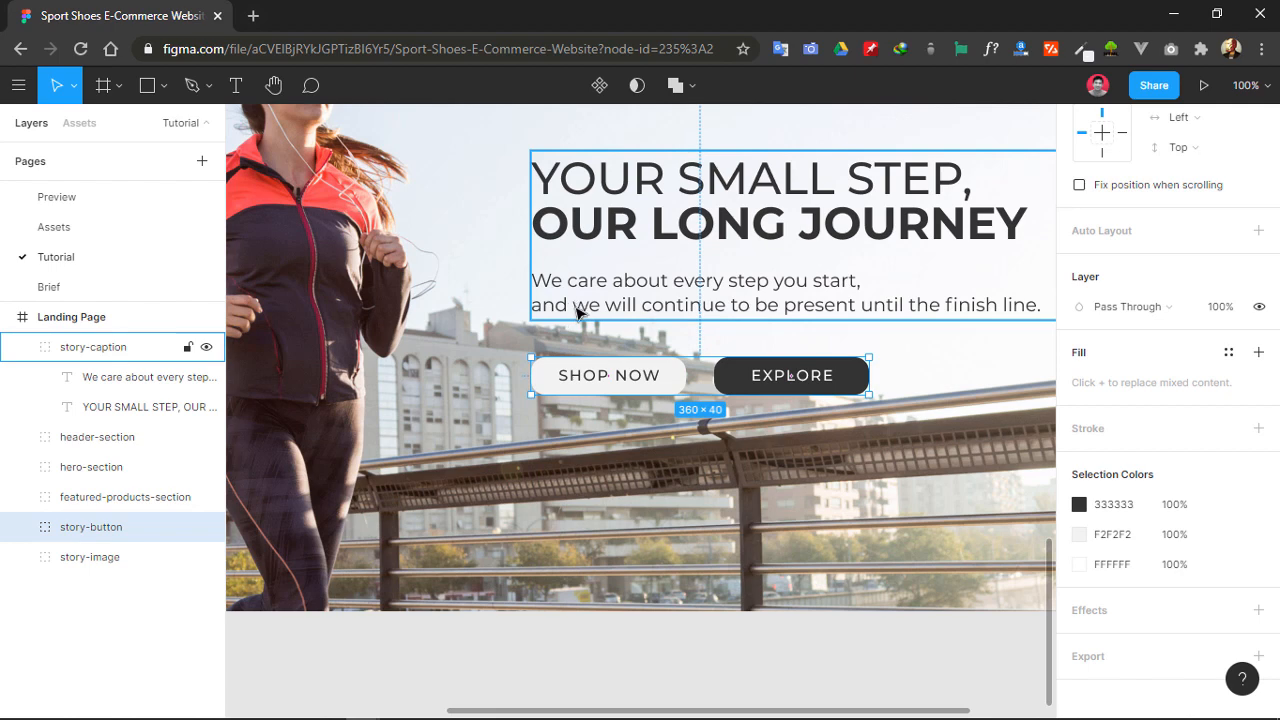
key("alt")
- Group story-caption and story-button together and name the group story-content
left_click(617, 314)
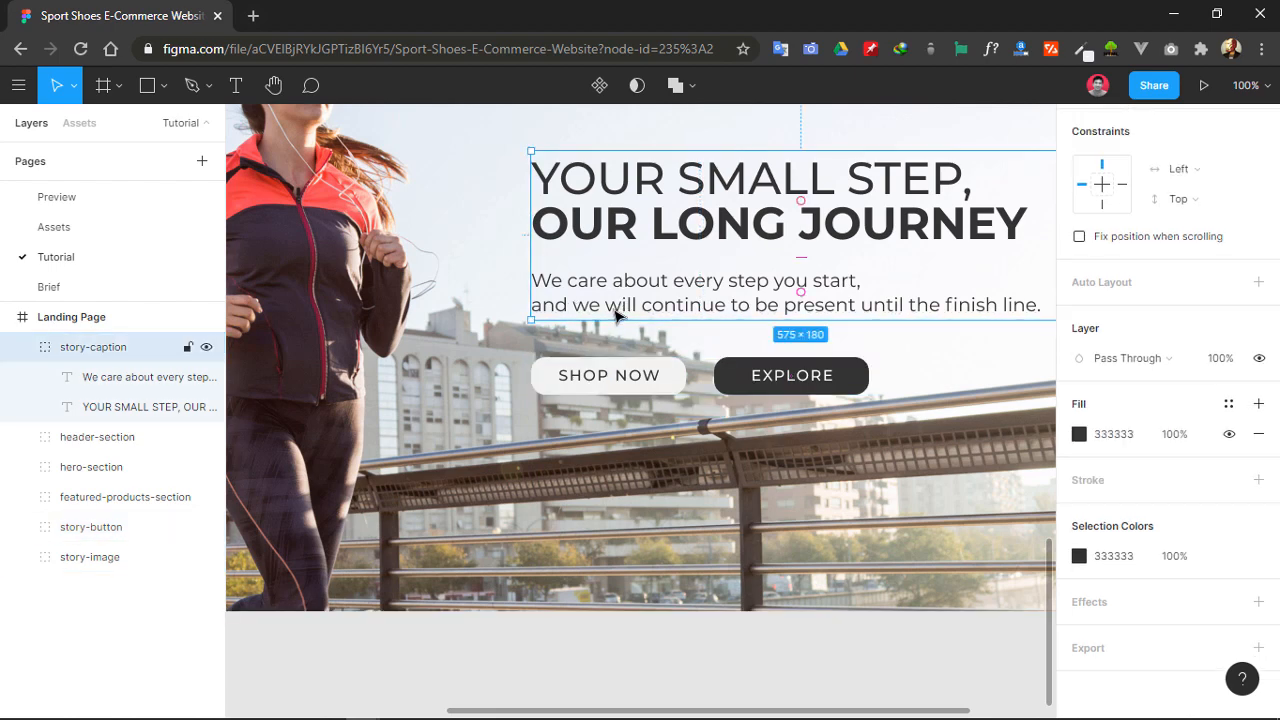
scroll(660, 400, "up", 1)
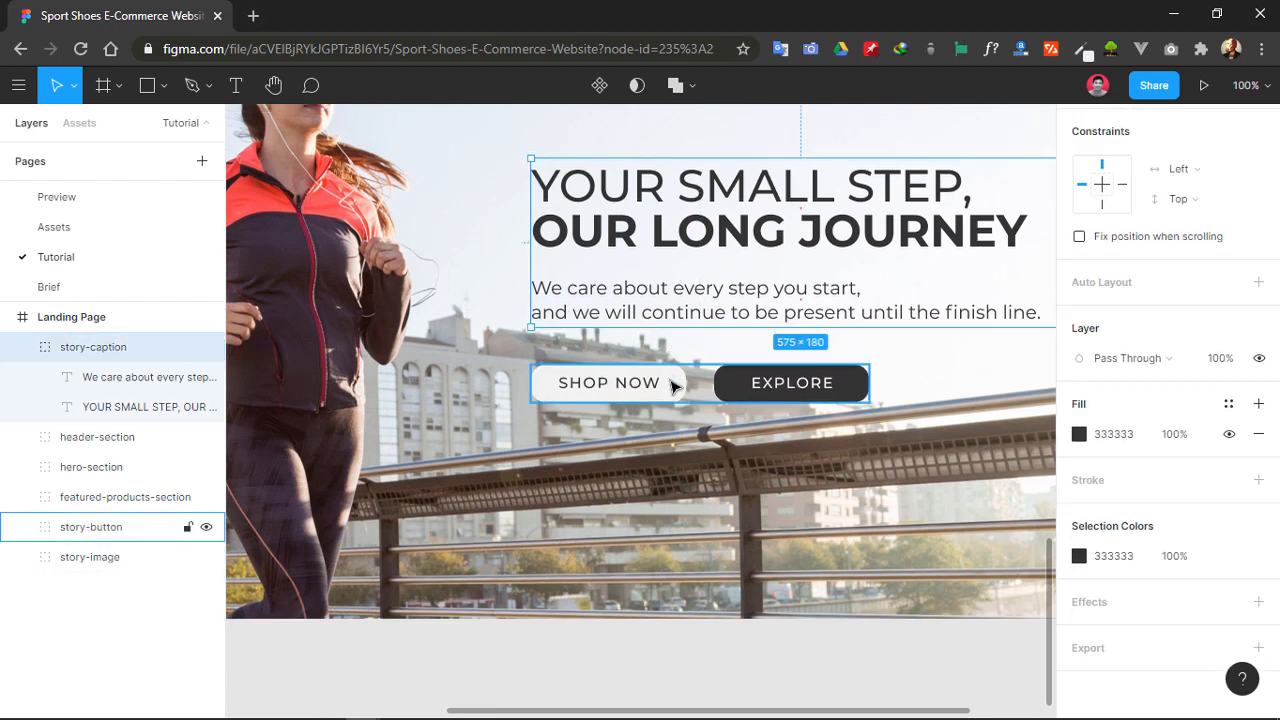
left_click(672, 386, "shift")
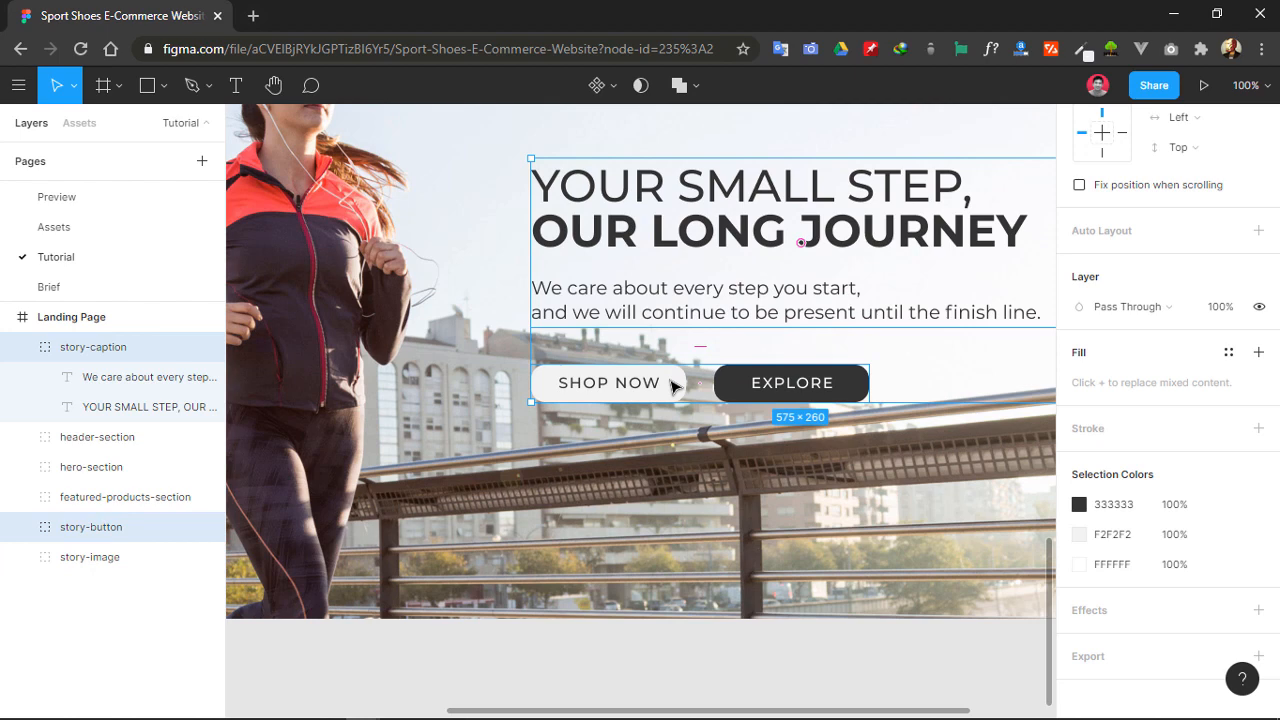
key("ctrl+g")
double_click(91, 350)
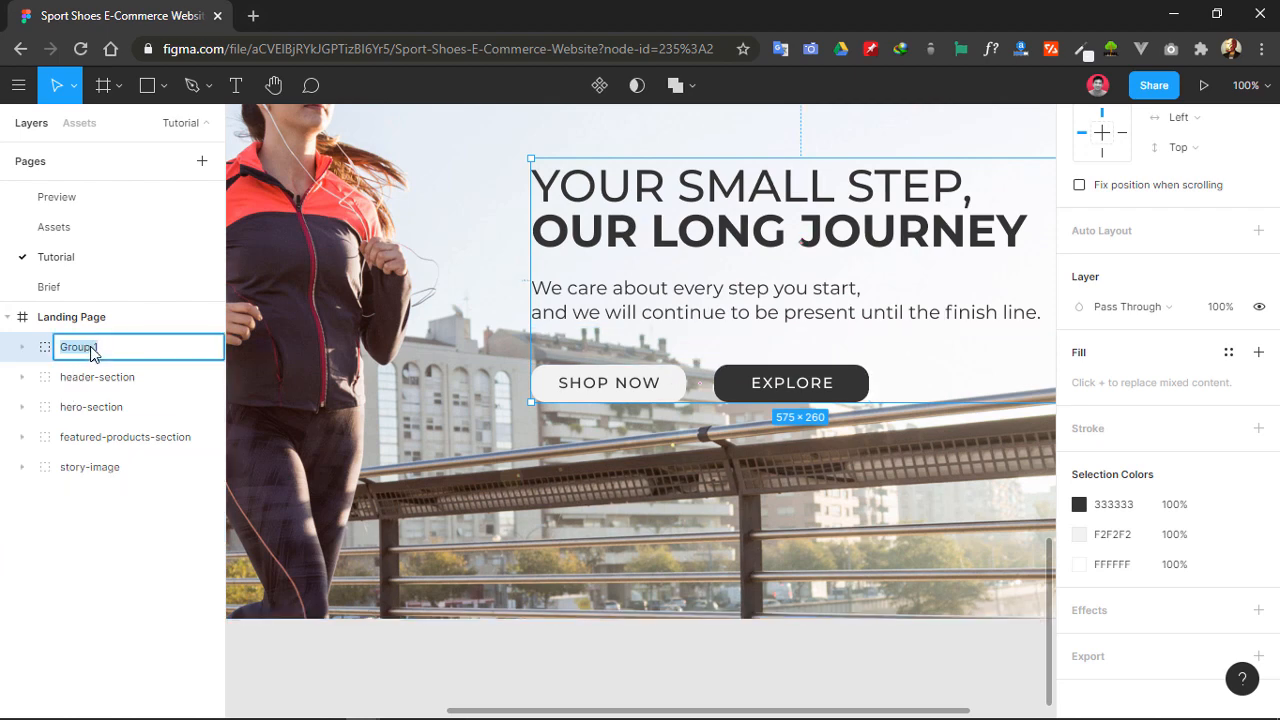
type("story-content")
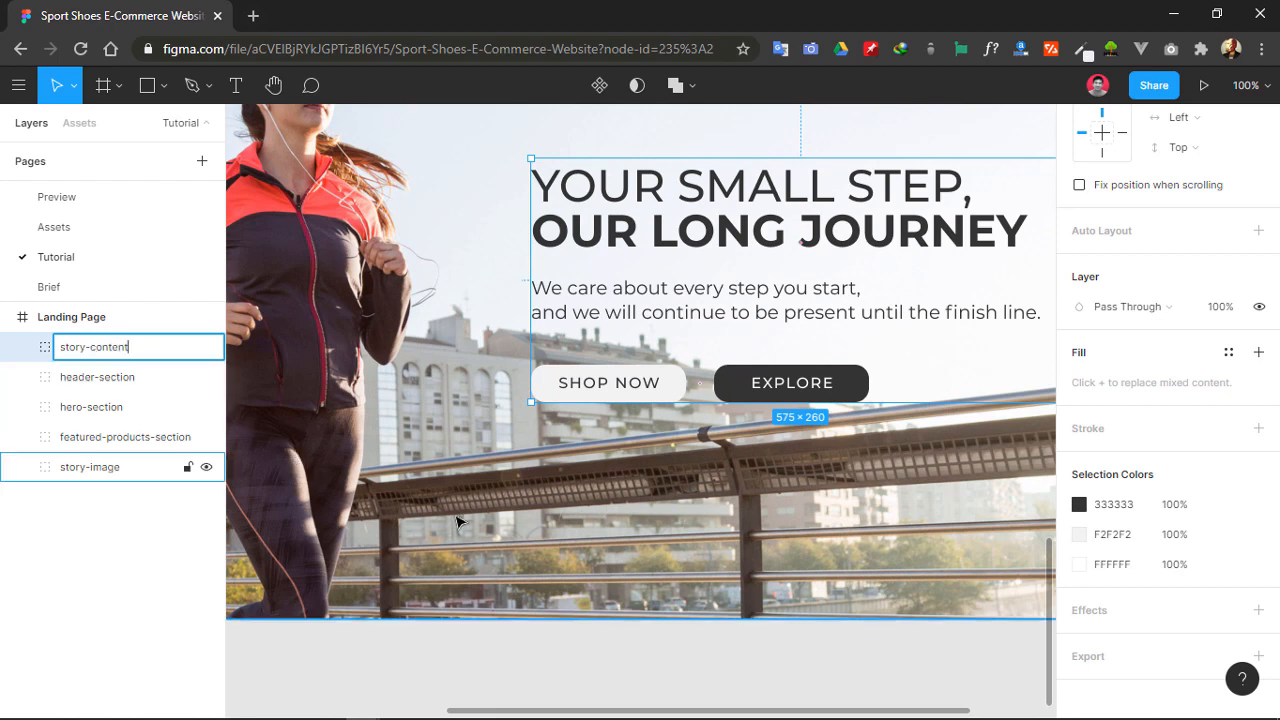
left_click(500, 498)
- Align the story-content group and the story-image group on their vertical centers
scroll(590, 480, "up", 2)
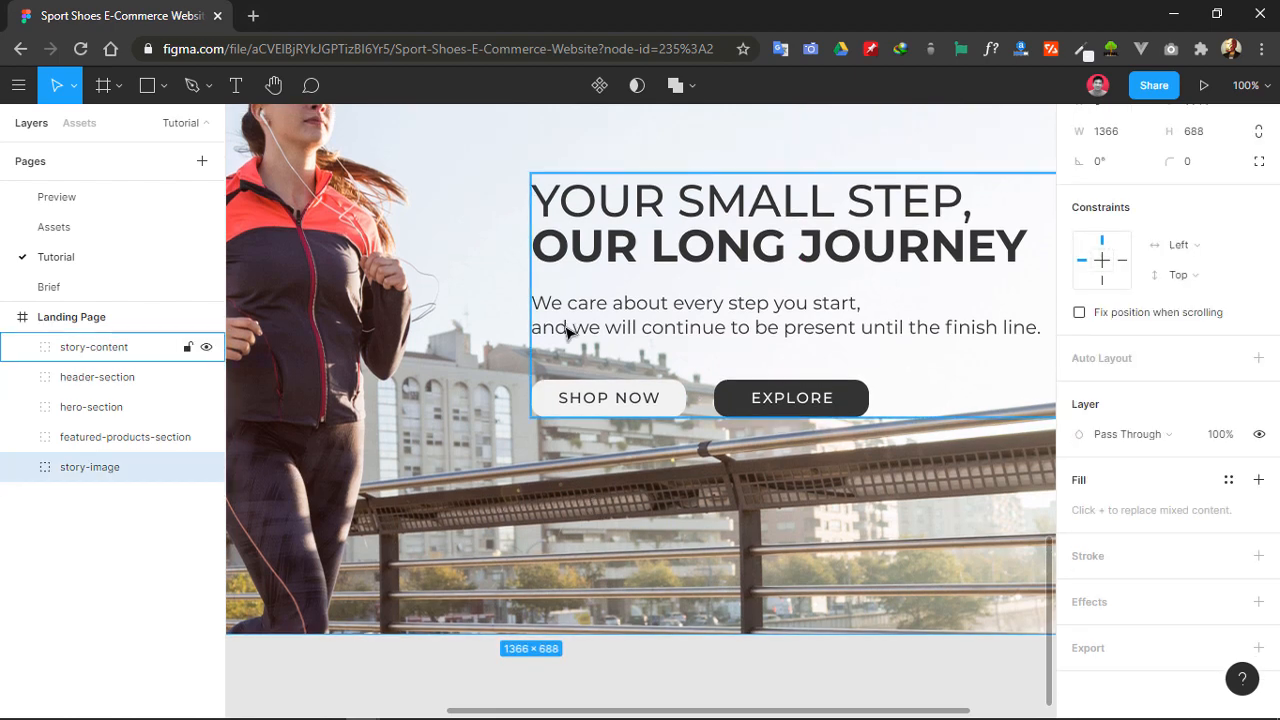
scroll(491, 402, "down", 3)
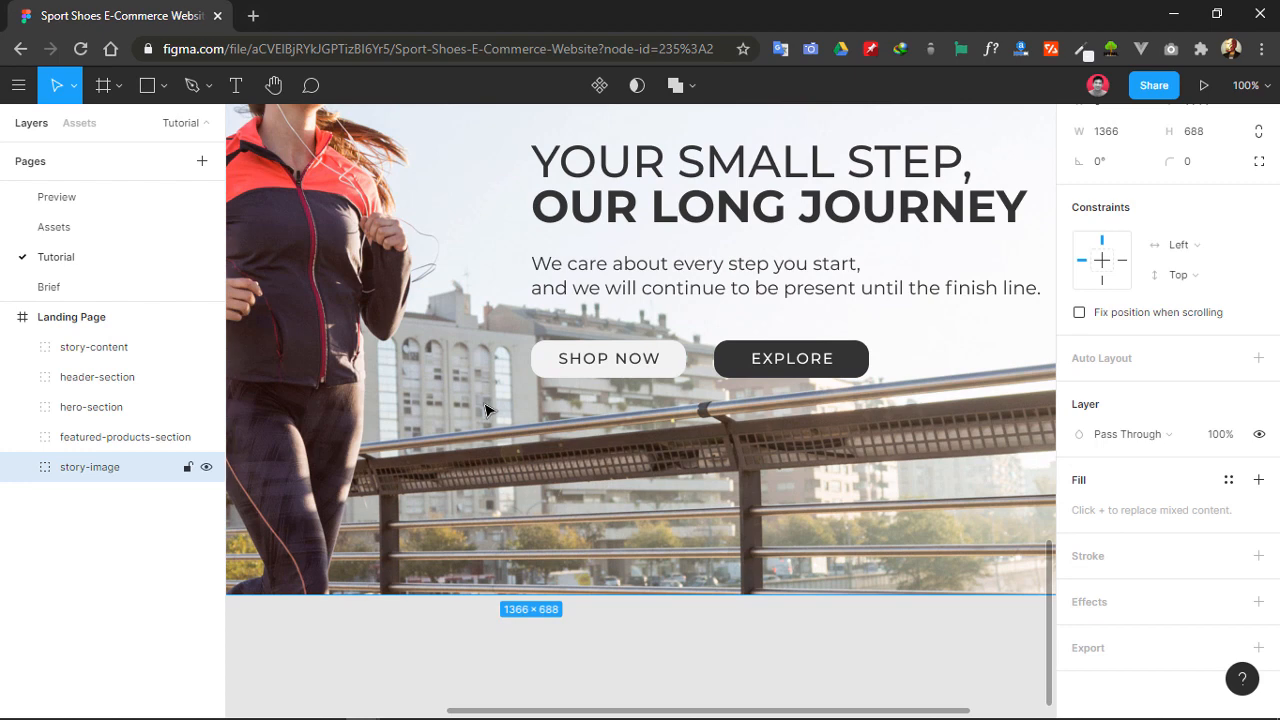
left_click(565, 370)
key("minus")
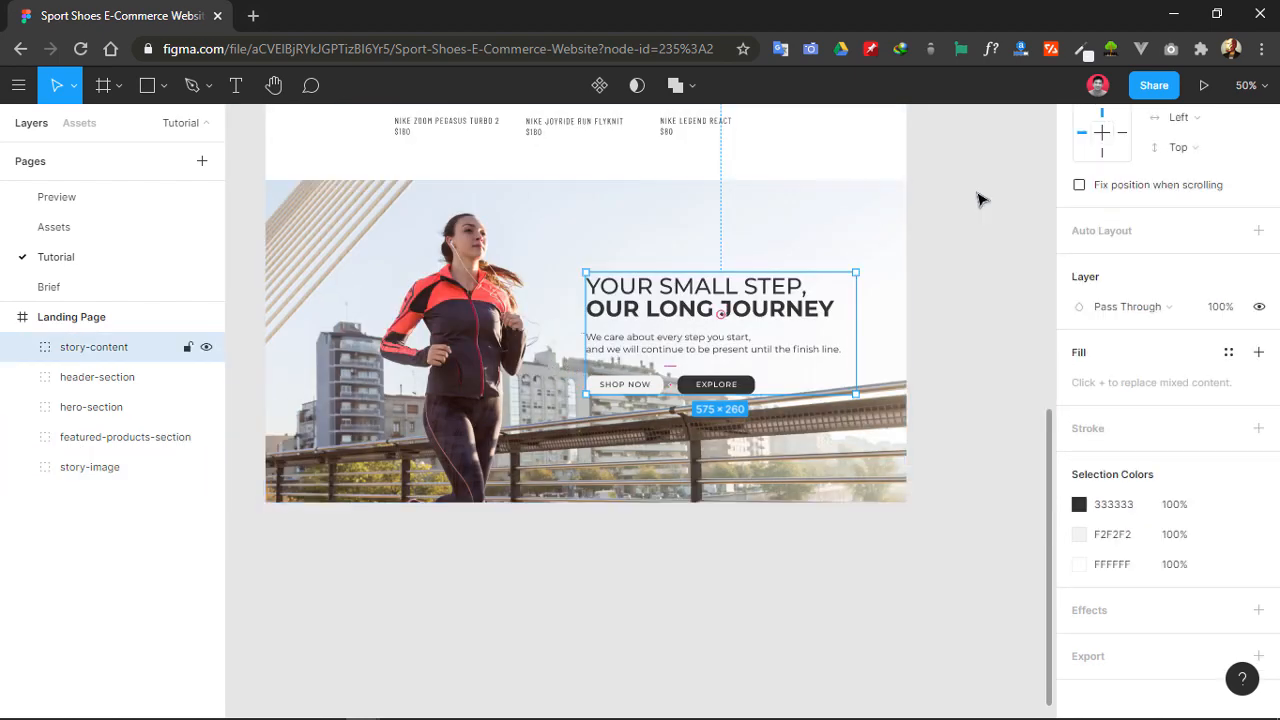
left_click(1245, 88)
type("61")
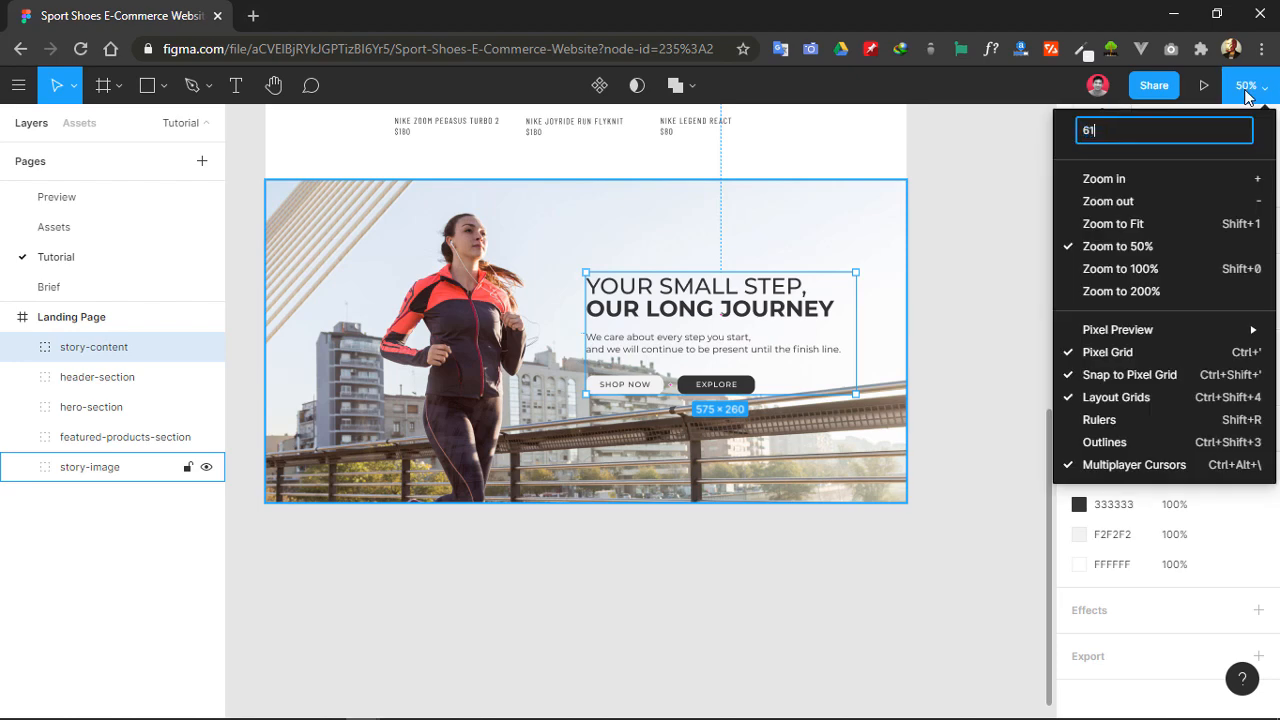
key("Return")
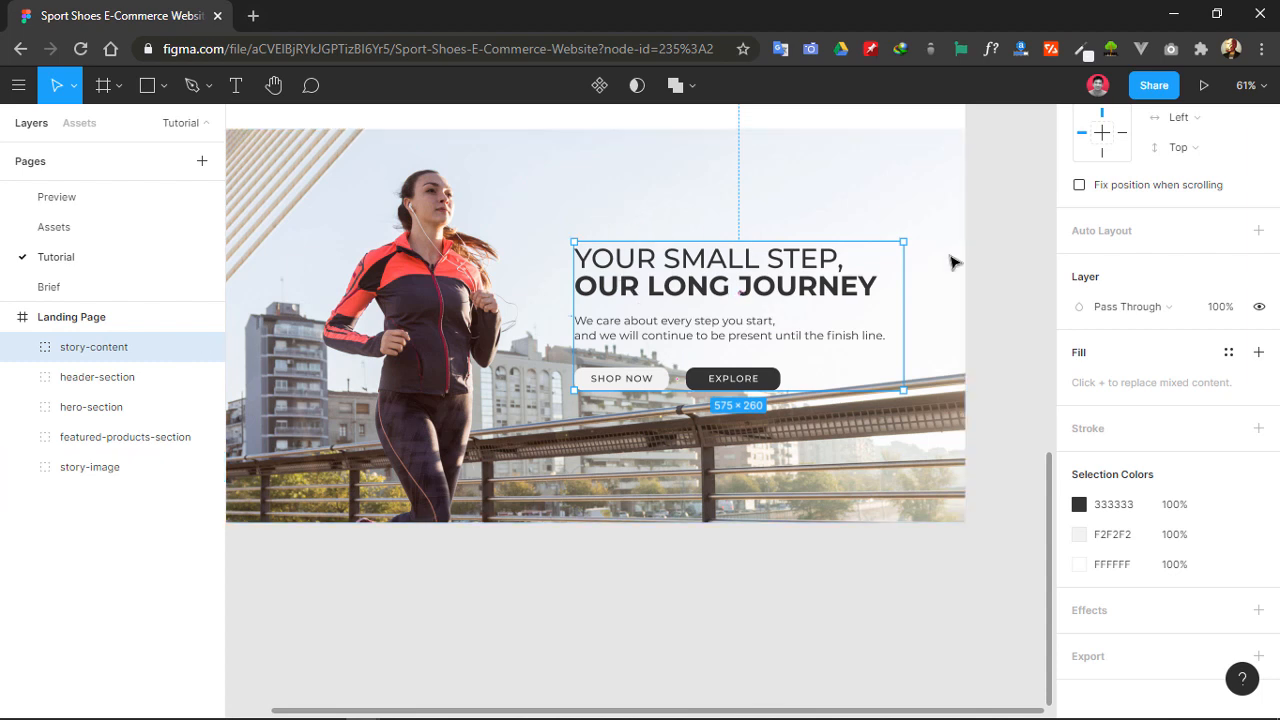
left_click(536, 215, "shift")
key("Escape")
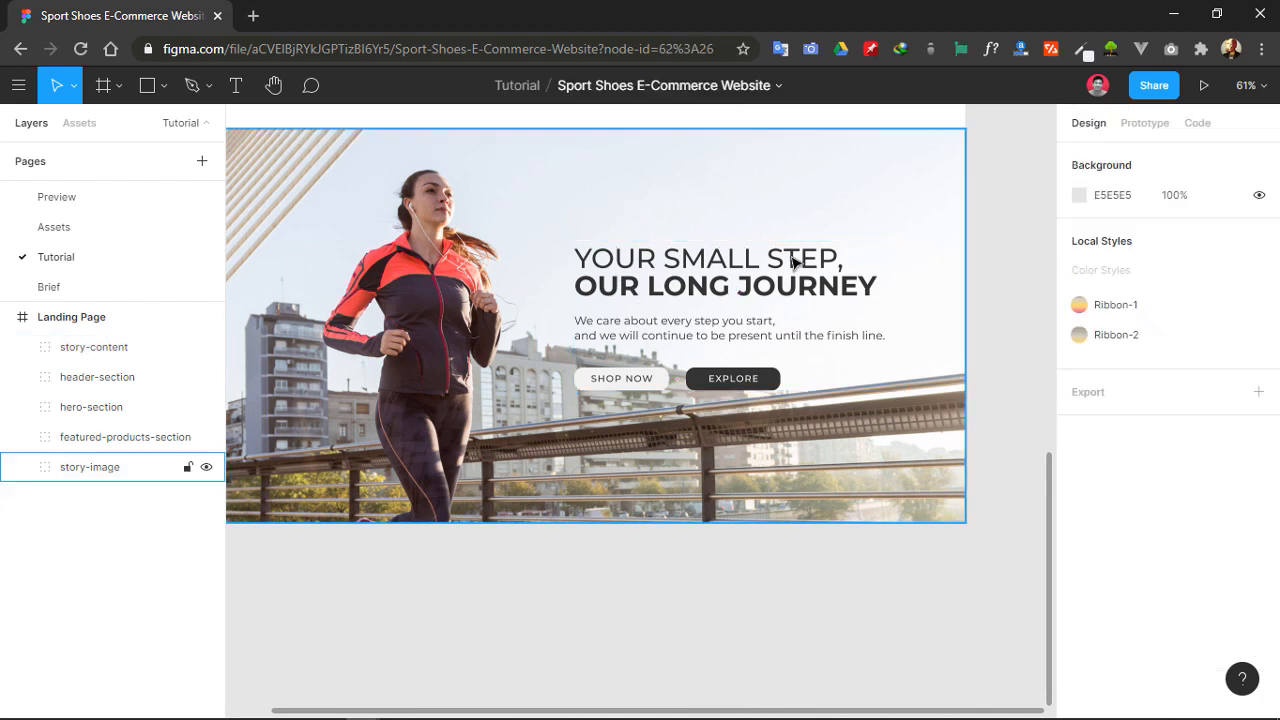
left_click(762, 287)
left_click(583, 215, "shift")
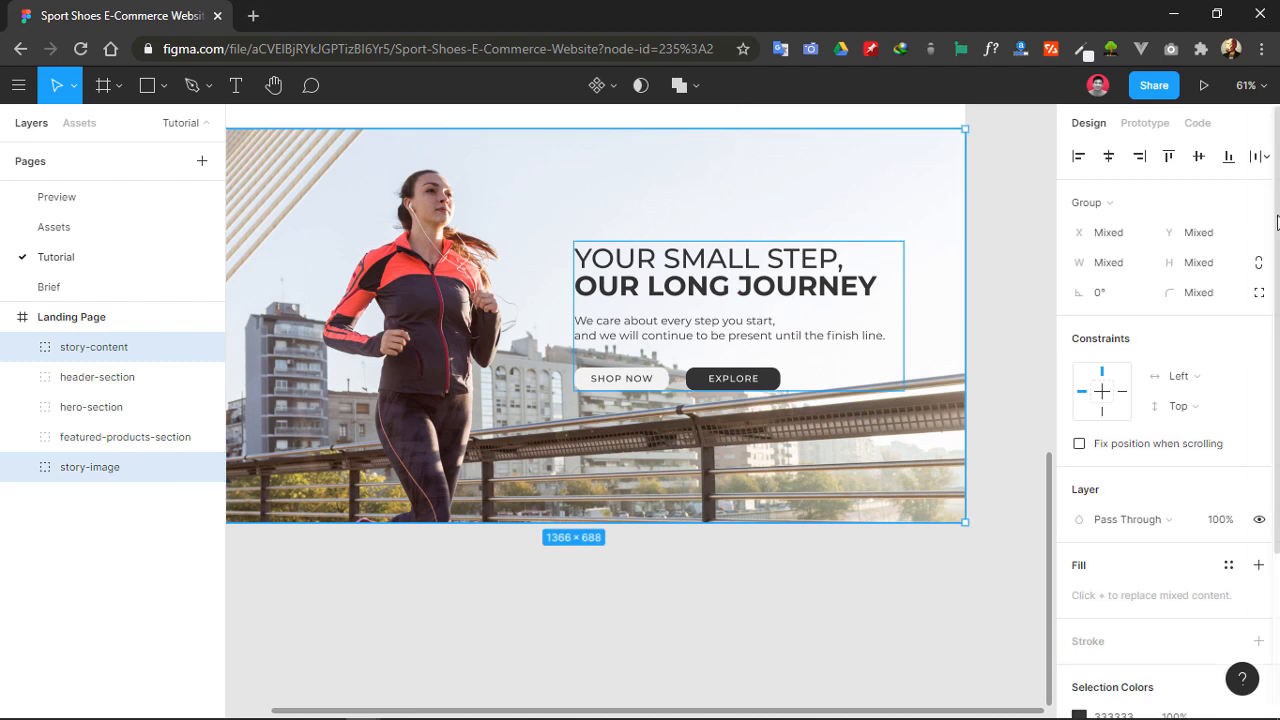
left_click(1205, 157)
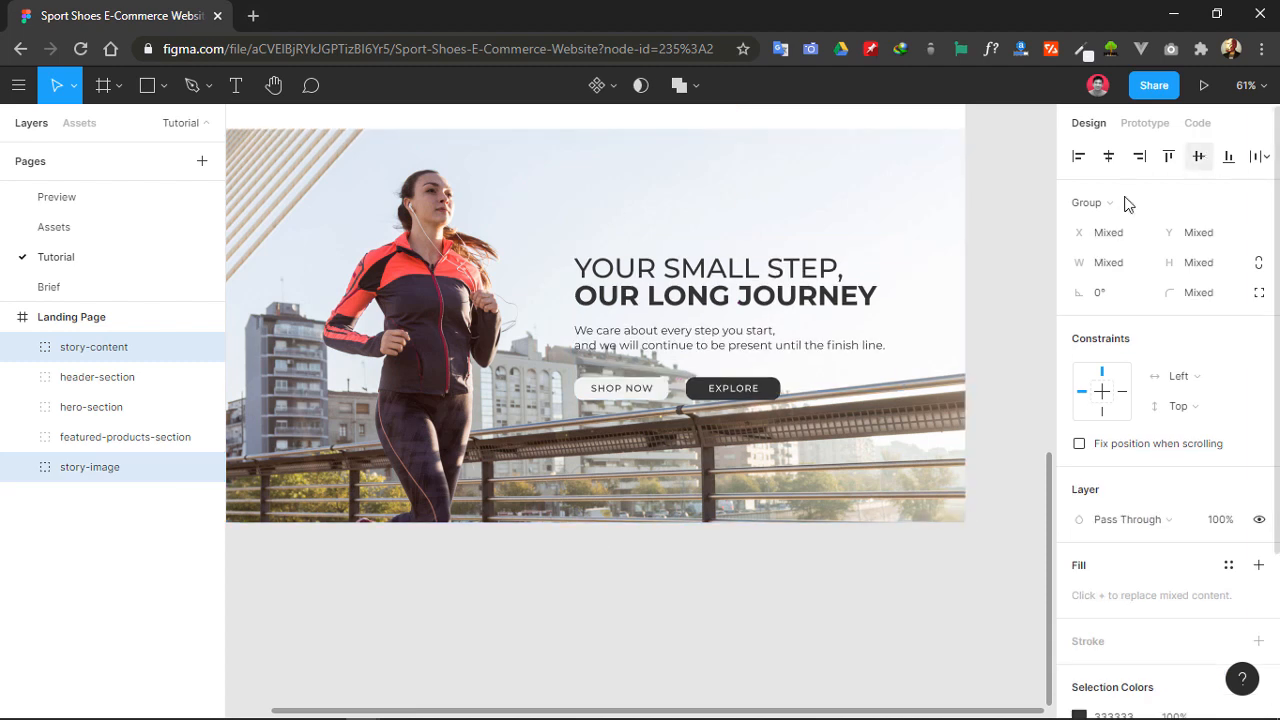
left_click(817, 557)
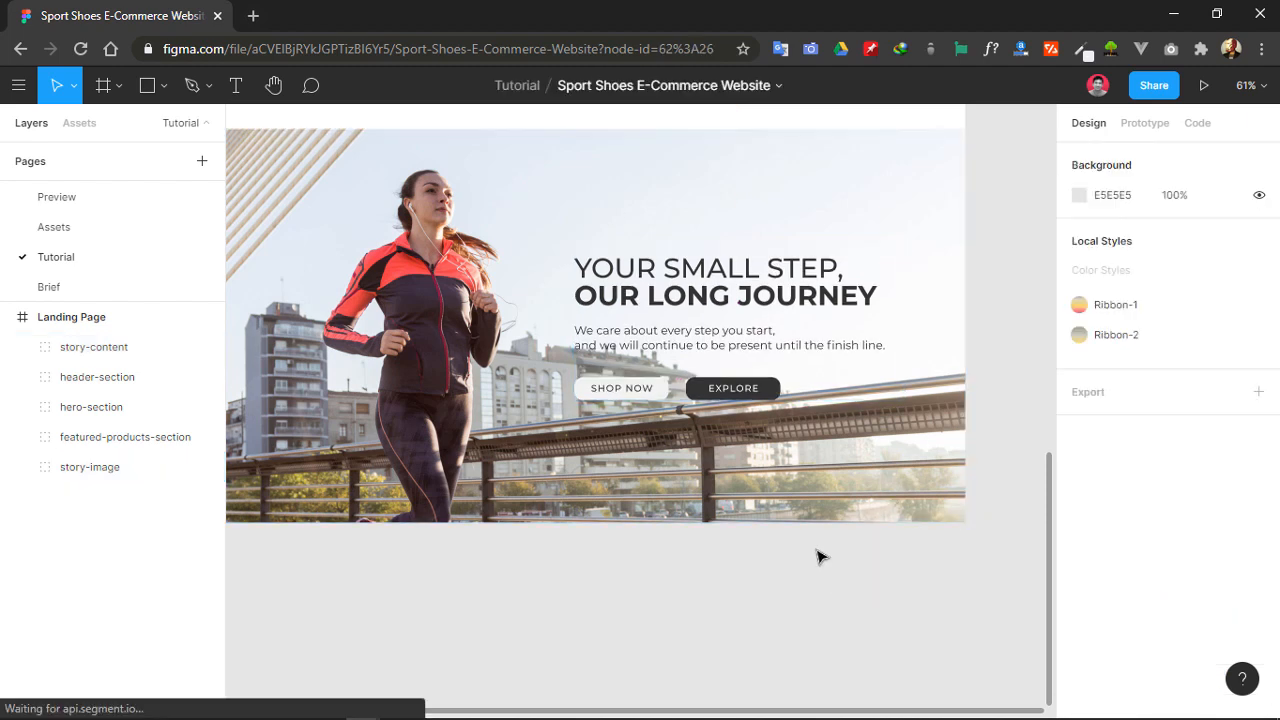
- Nudge the running woman photo inside the story-image mask down to a Y position of 1344
left_click(563, 471)
left_click_drag(496, 458, 568, 472)
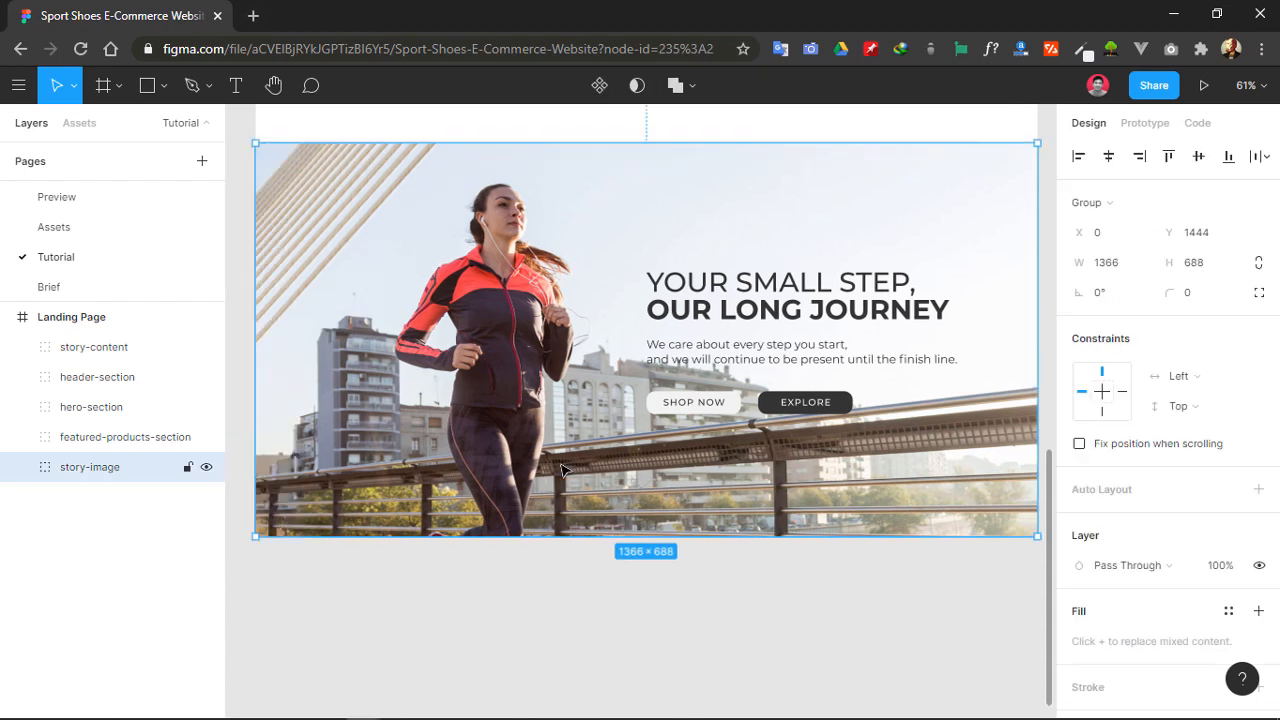
left_click(557, 620)
left_click(30, 467)
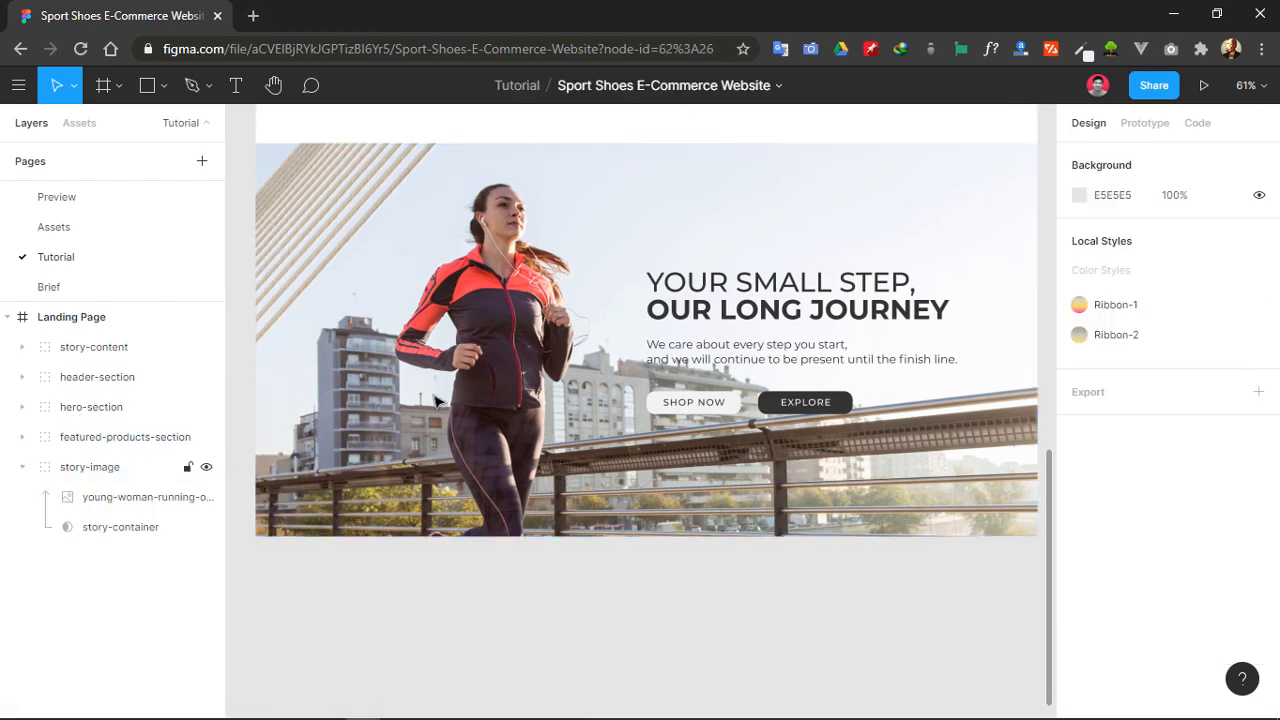
double_click(515, 338)
double_click(67, 497)
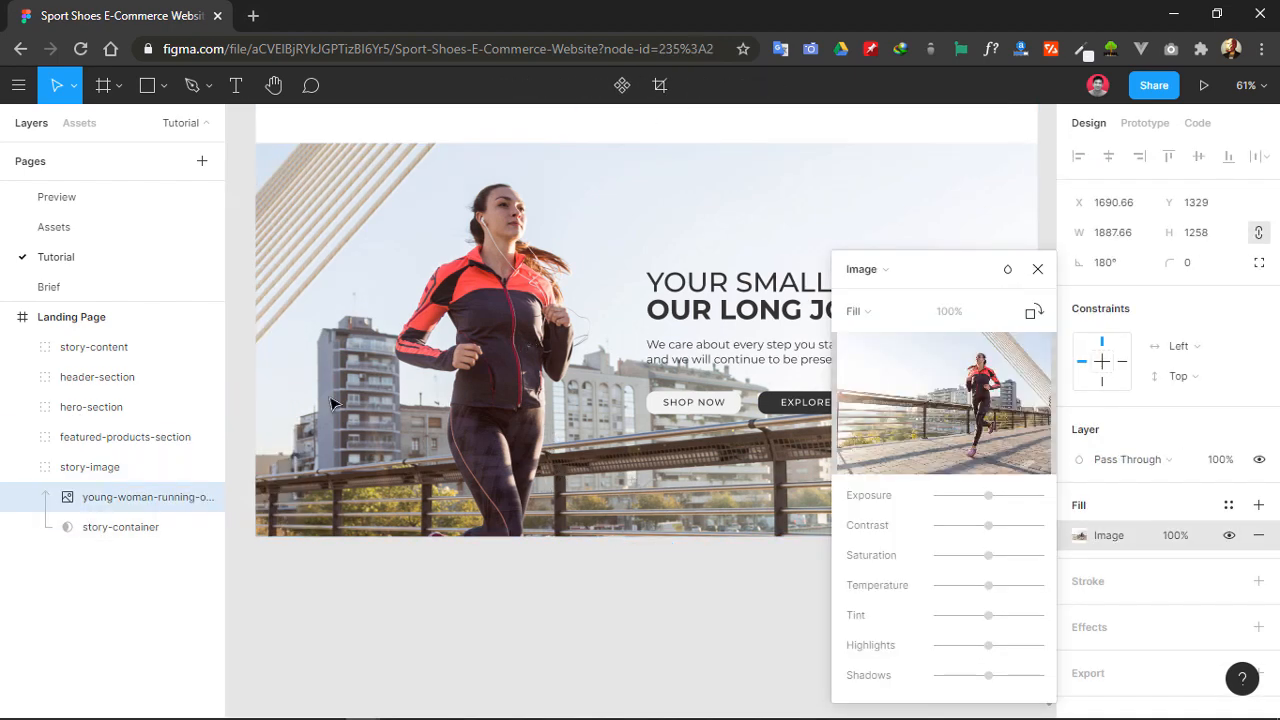
left_click(1037, 269)
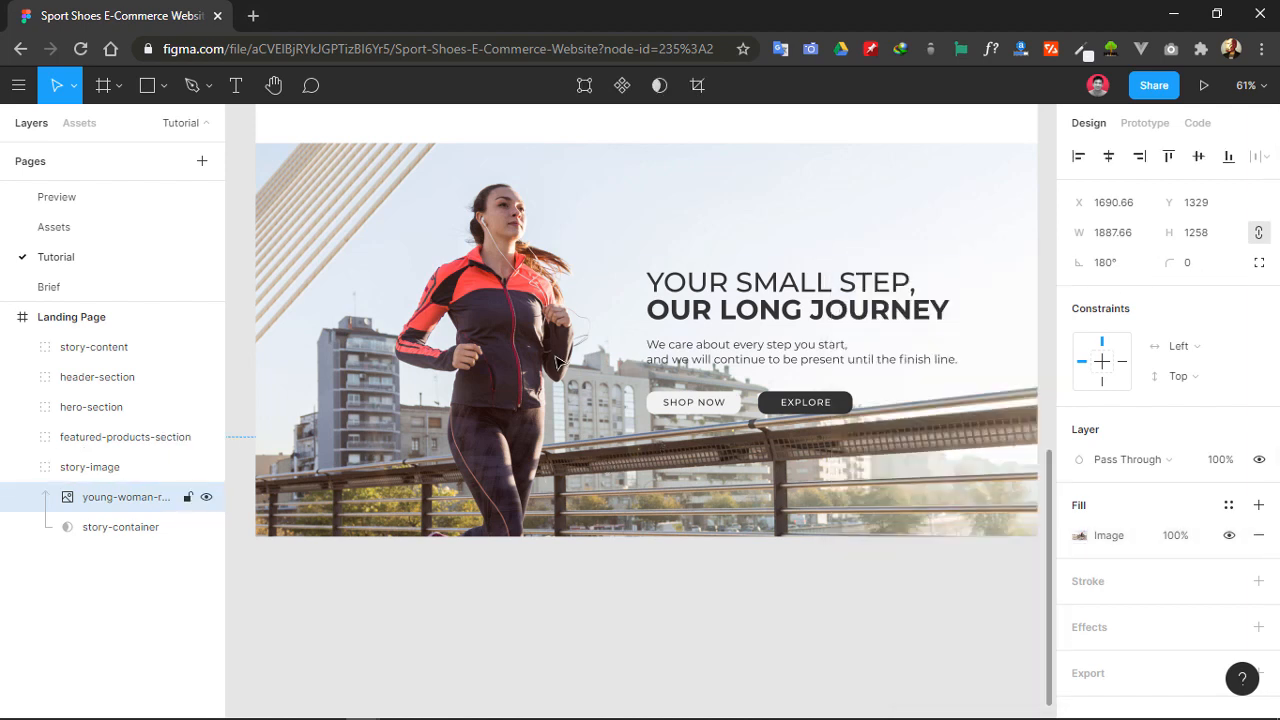
scroll(560, 365, "up", 2)
scroll(557, 363, "up", 2)
scroll(560, 366, "down", 1)
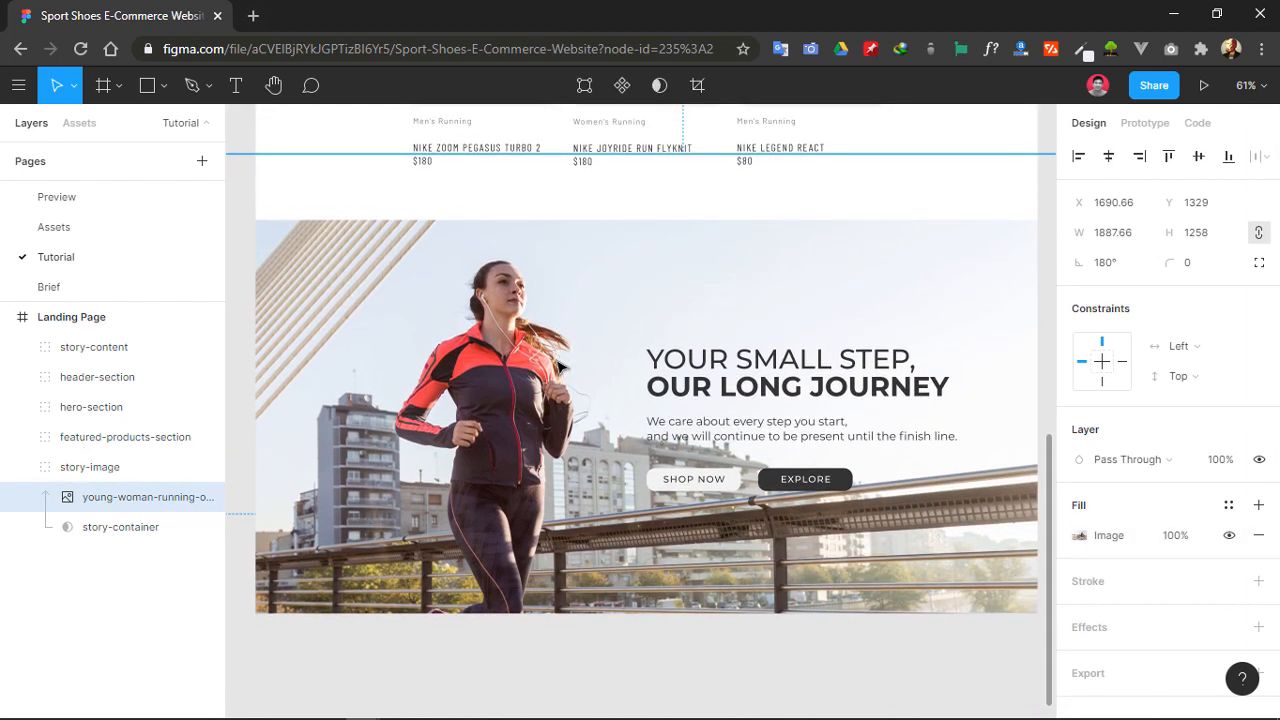
key("Down")
key("Down")
key("Down")
key("Down")
key("Down")
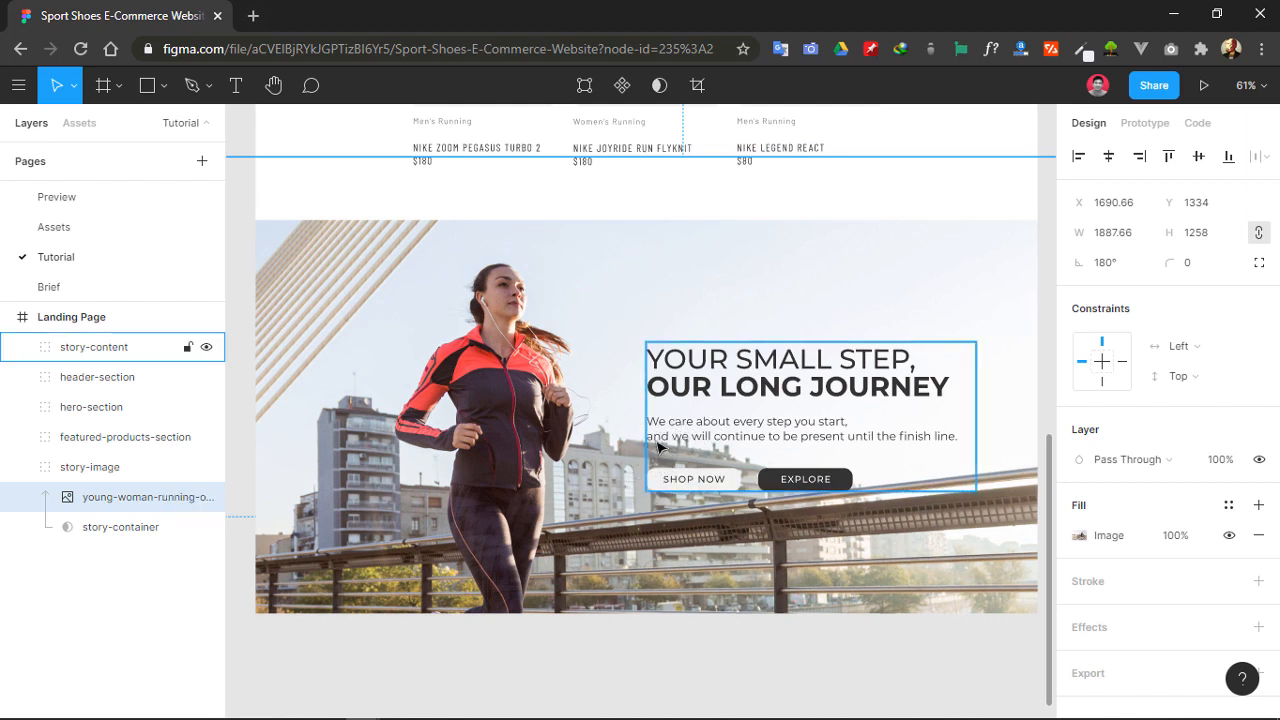
key("Down")
key("Down")
key("Down")
key("Down")
key("Down")
key("Down")
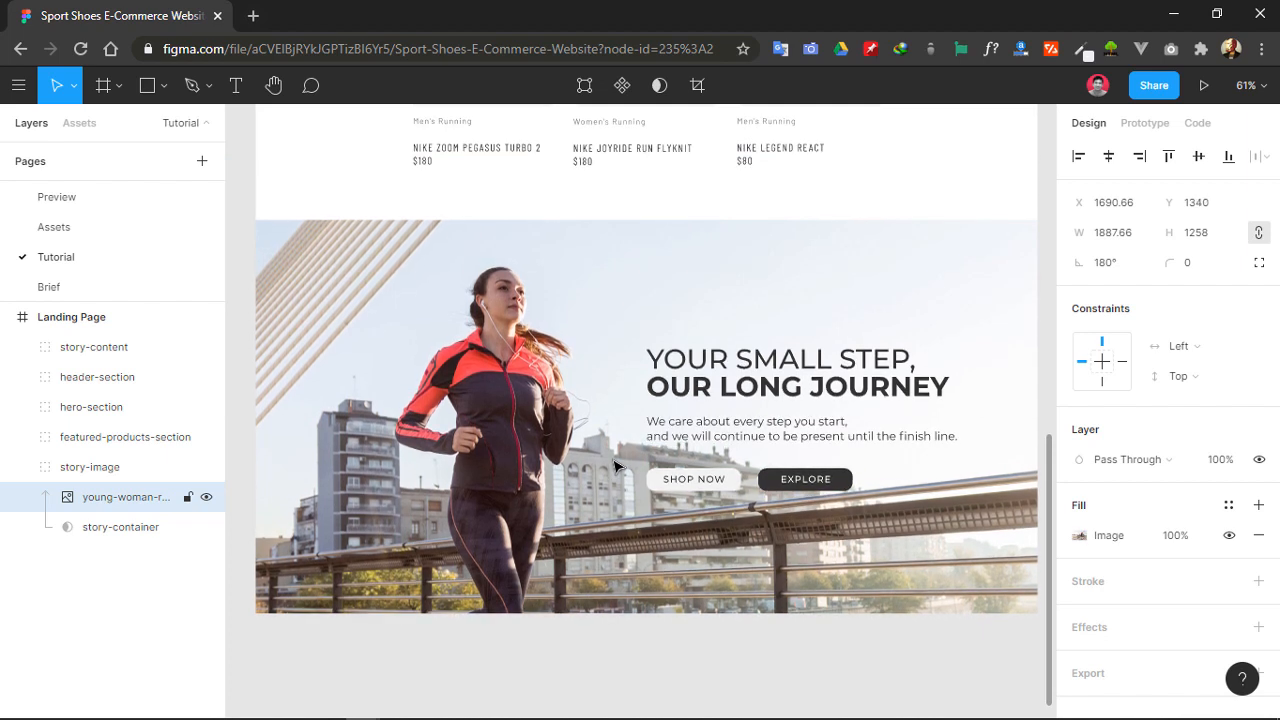
key("Down")
key("Down")
key("Down")
key("Down")
key("Down")
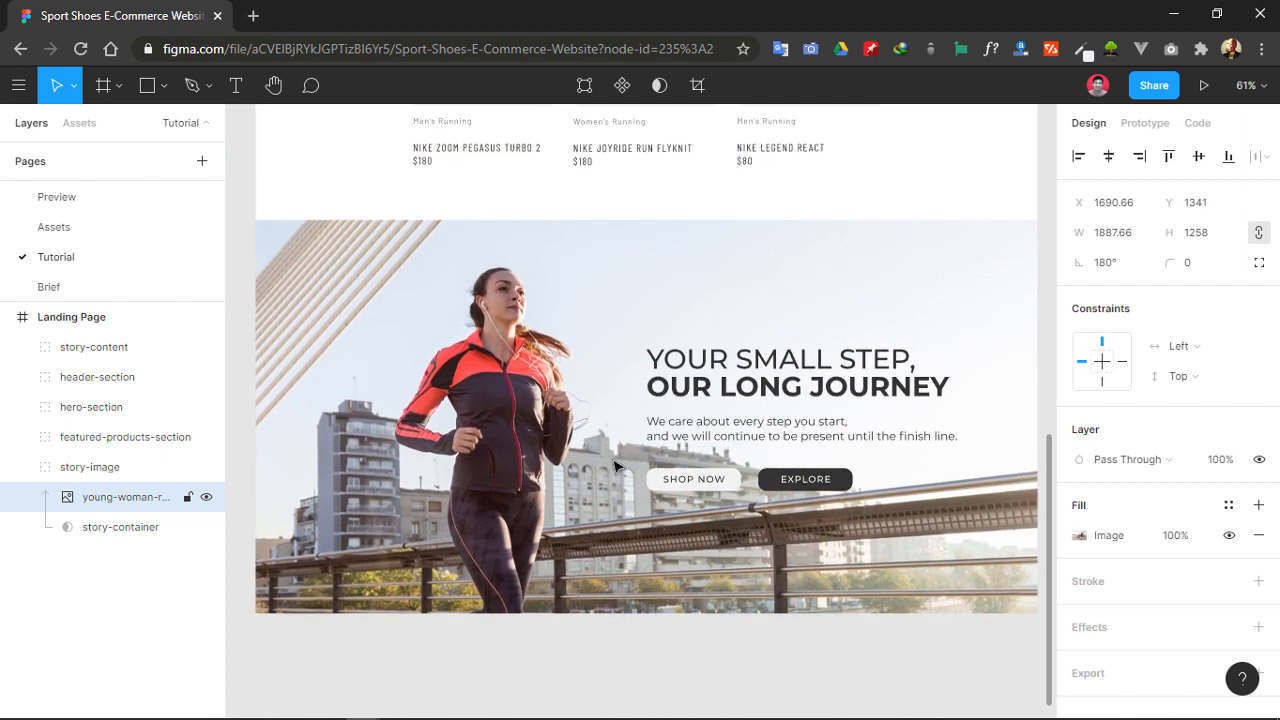
key("Up")
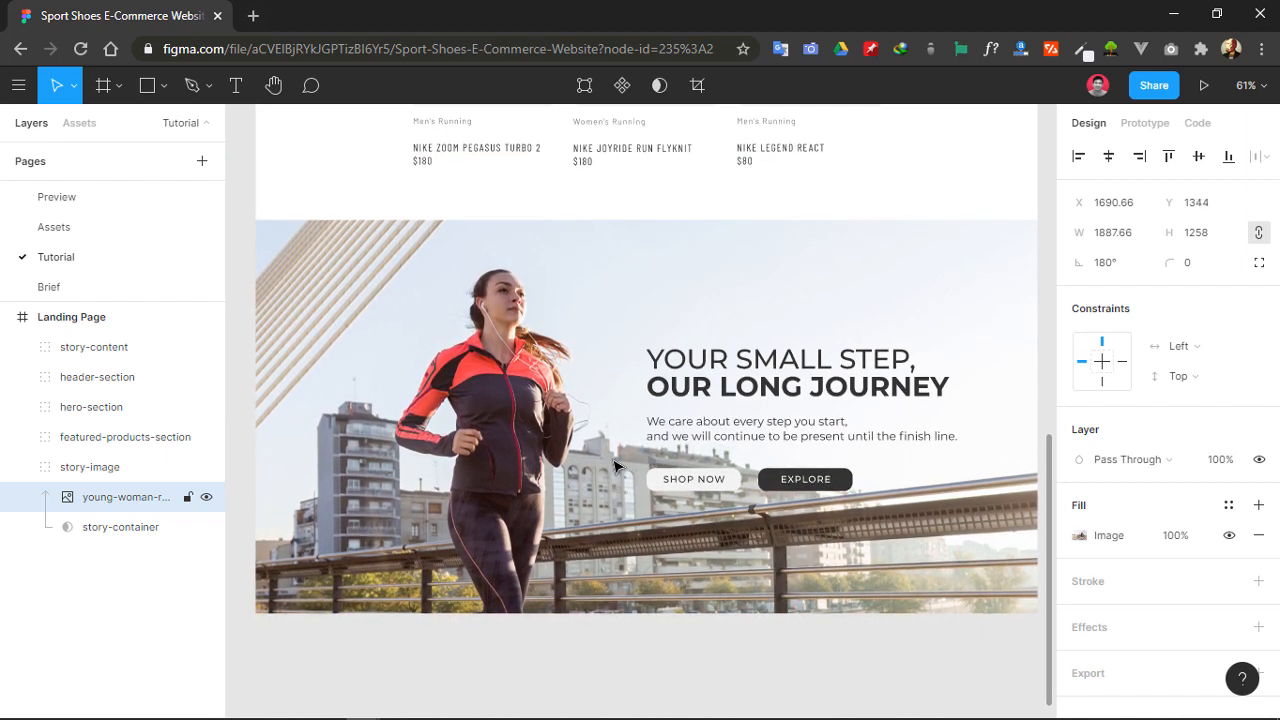
left_click(686, 662)
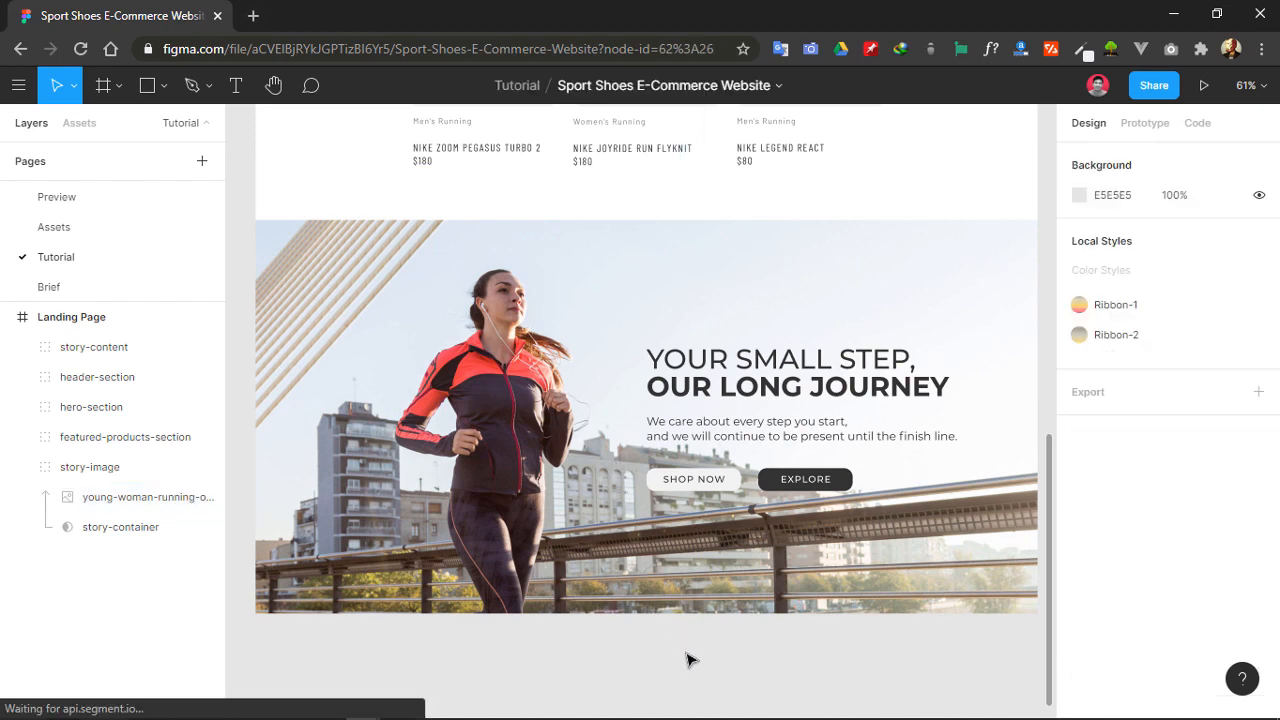
- Collapse story-image, group it with story-content, and name the new group story-section
left_click_drag(599, 636, 580, 592)
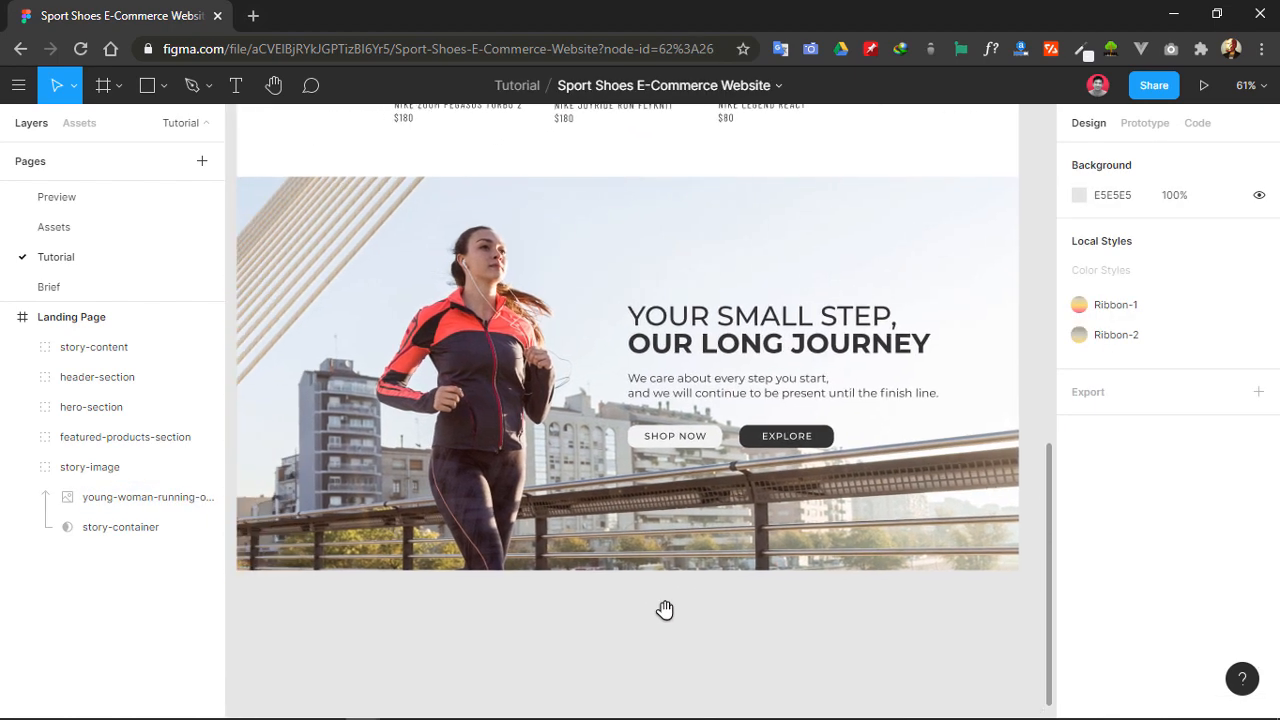
left_click_drag(674, 617, 689, 629)
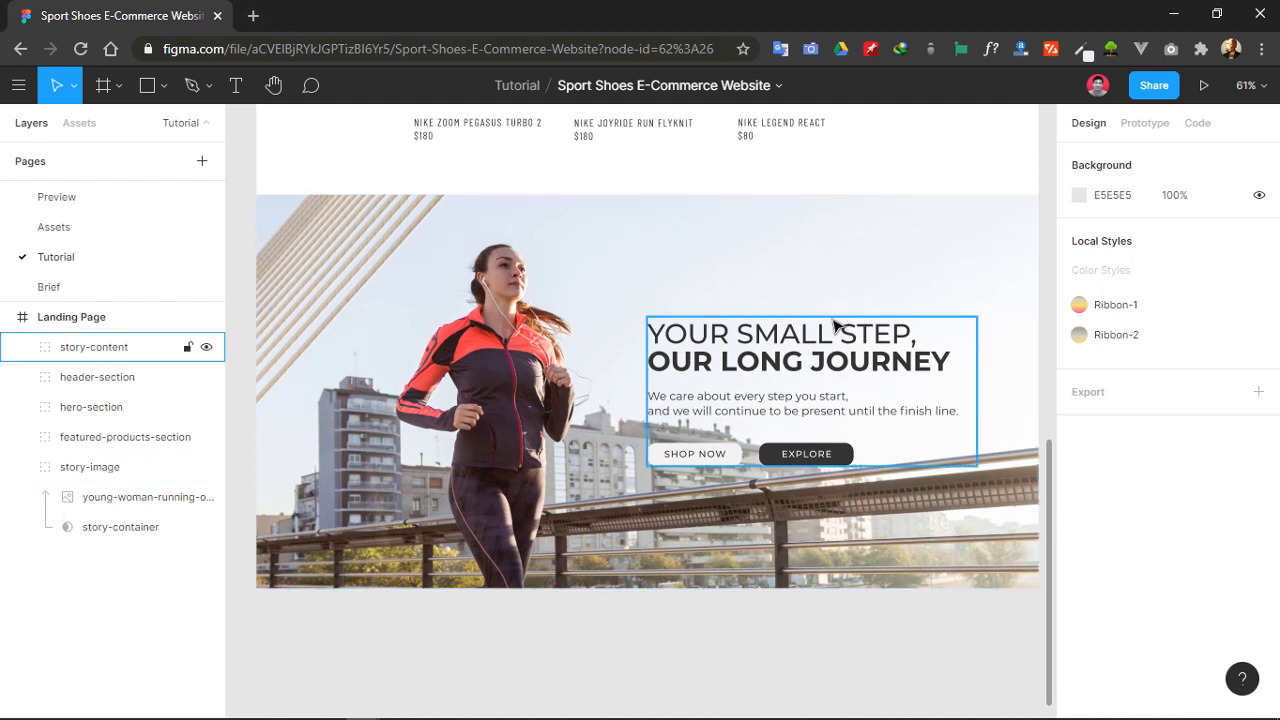
left_click(22, 472)
left_click(110, 350)
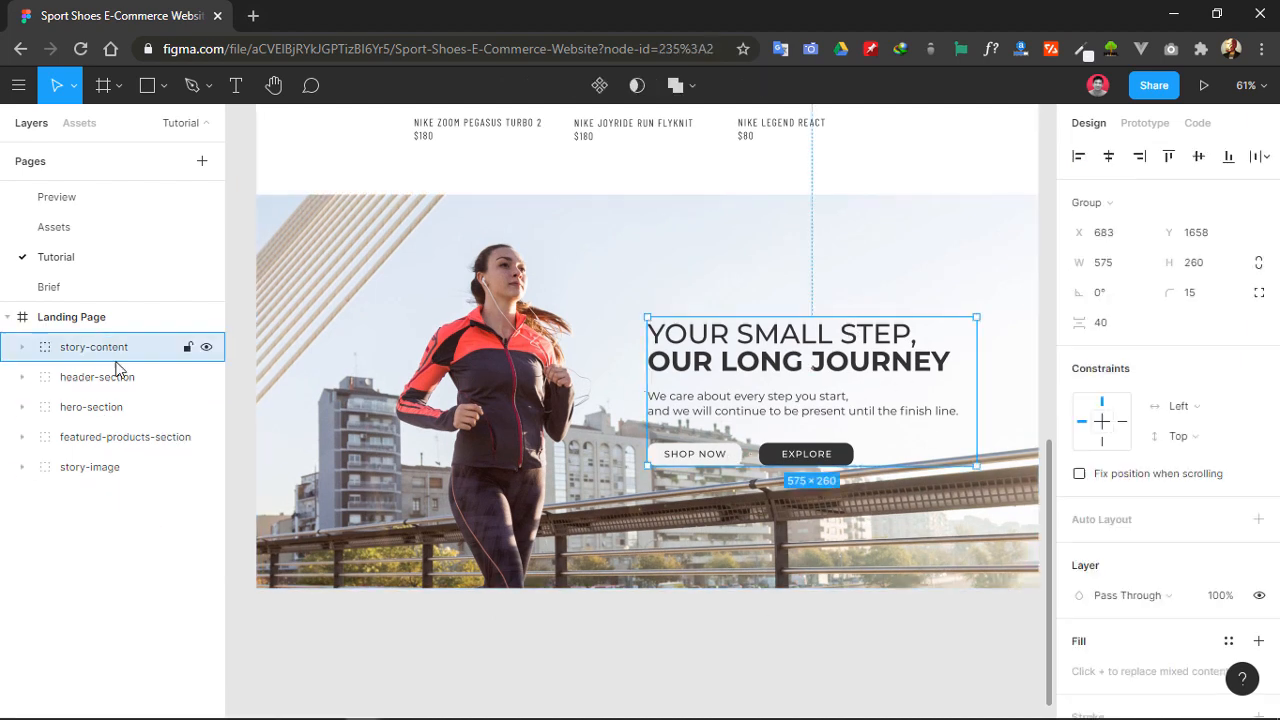
left_click(116, 471, "shift")
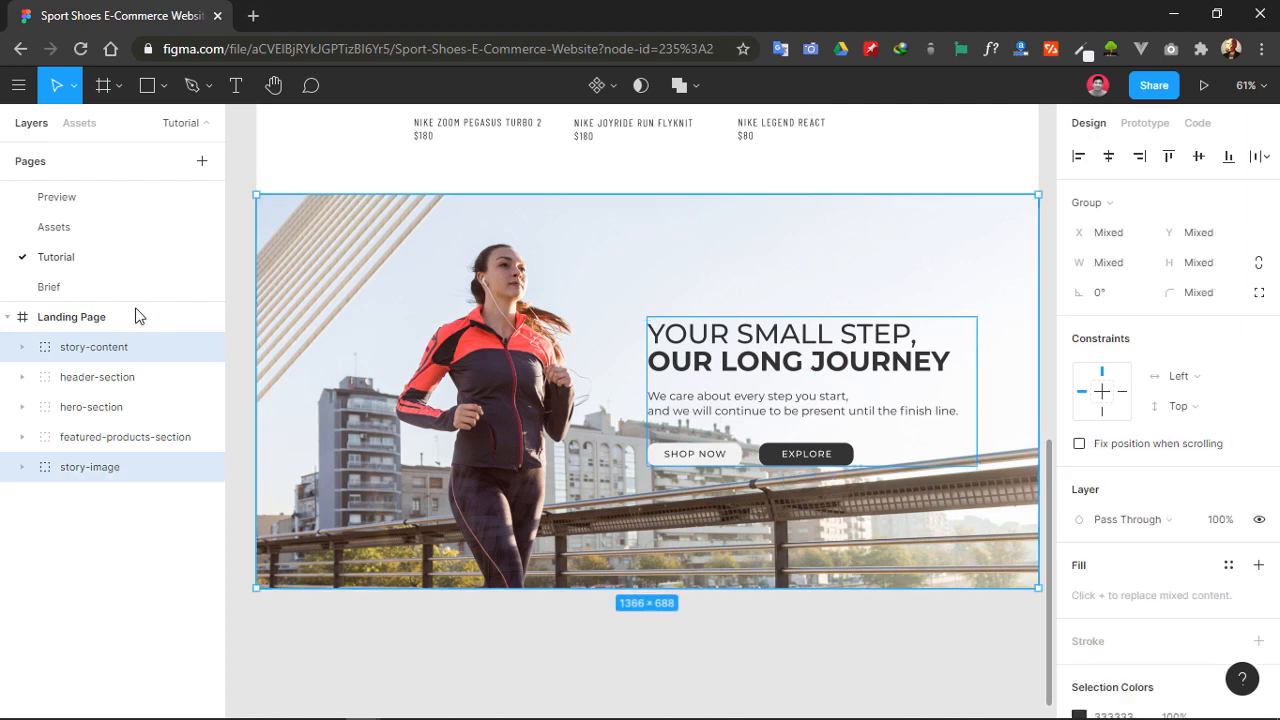
key("ctrl+g")
double_click(88, 350)
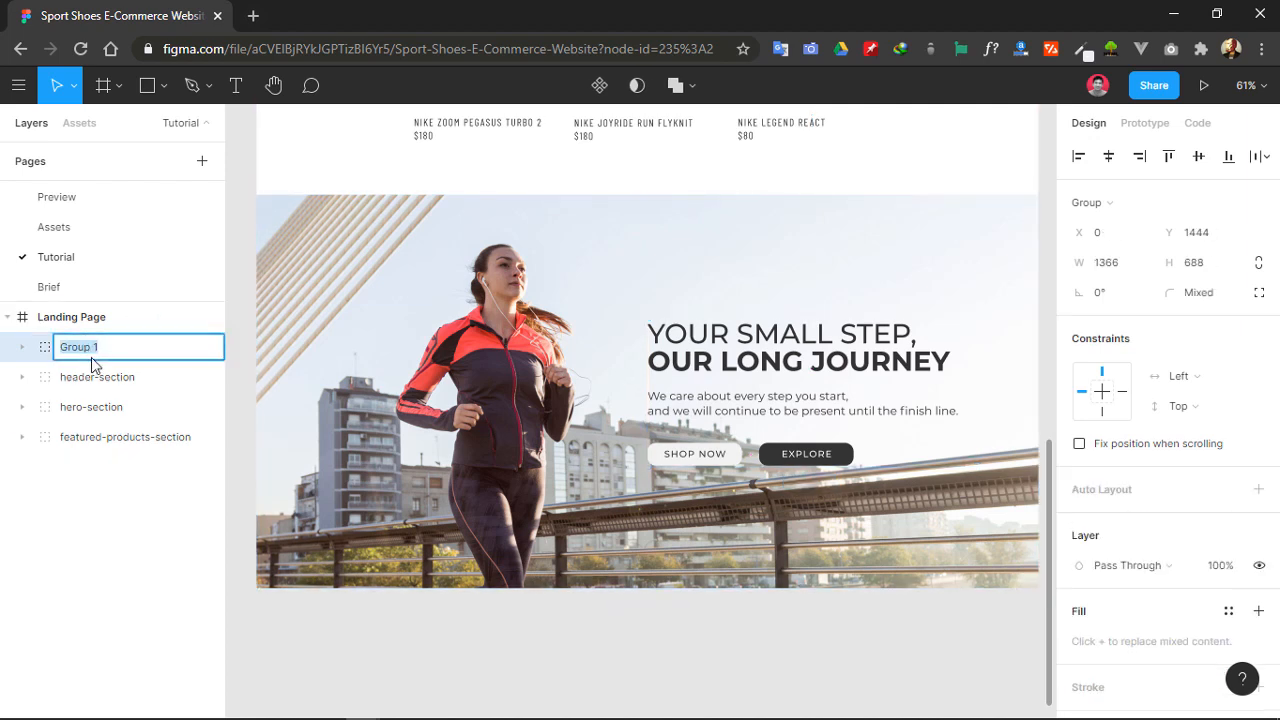
type("story-sectio")
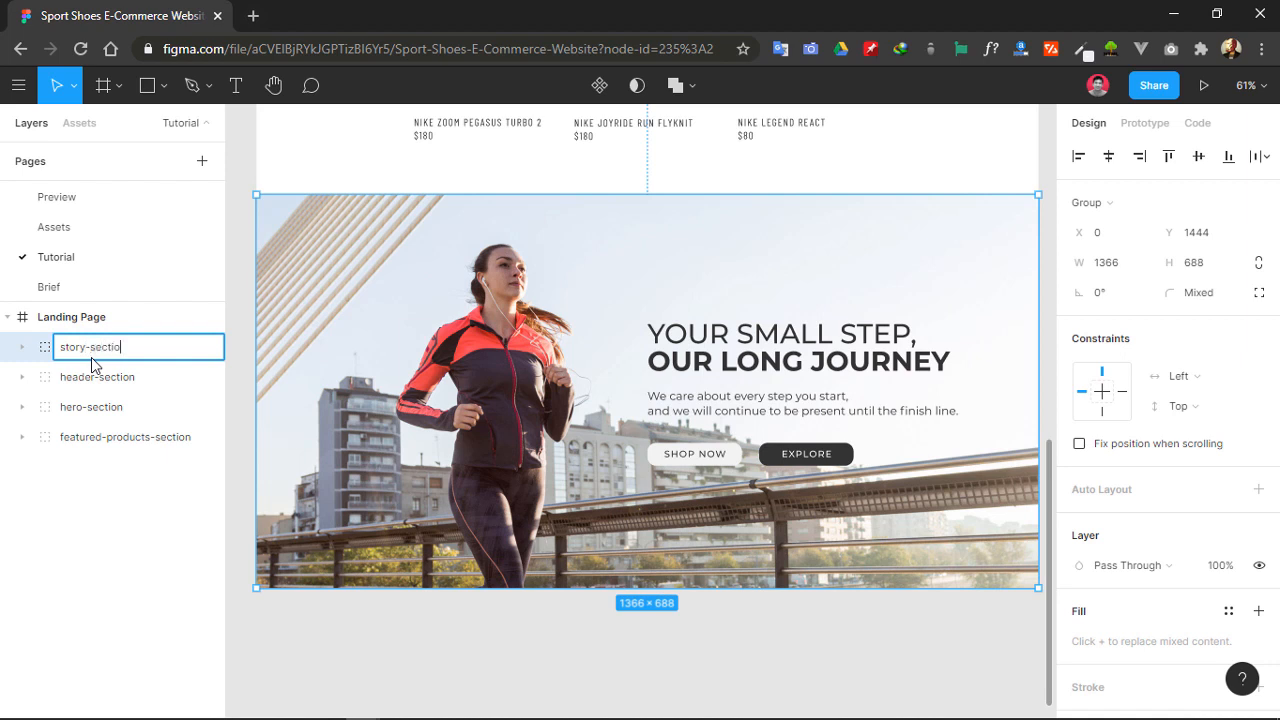
type("n")
key("Return")
left_click(98, 377)
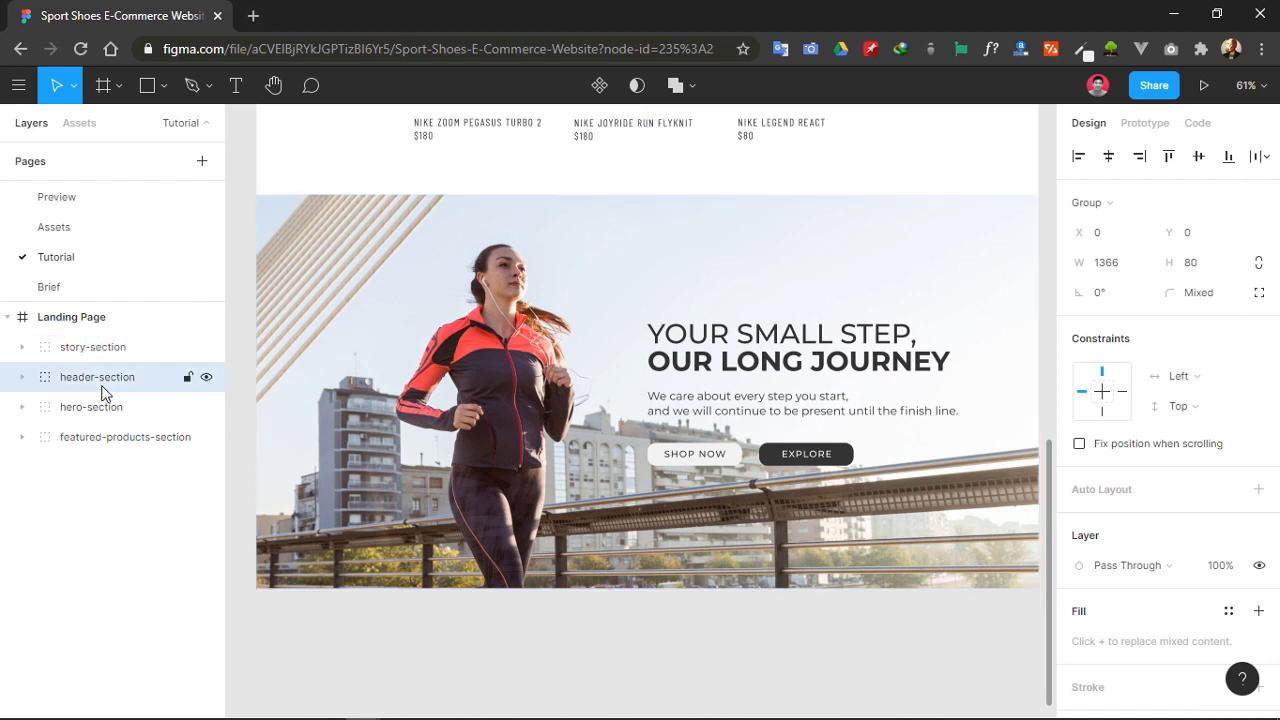
- Move story-section below featured-products-section in the Landing Page layer order and clear the selection
left_click_drag(126, 344, 123, 458)
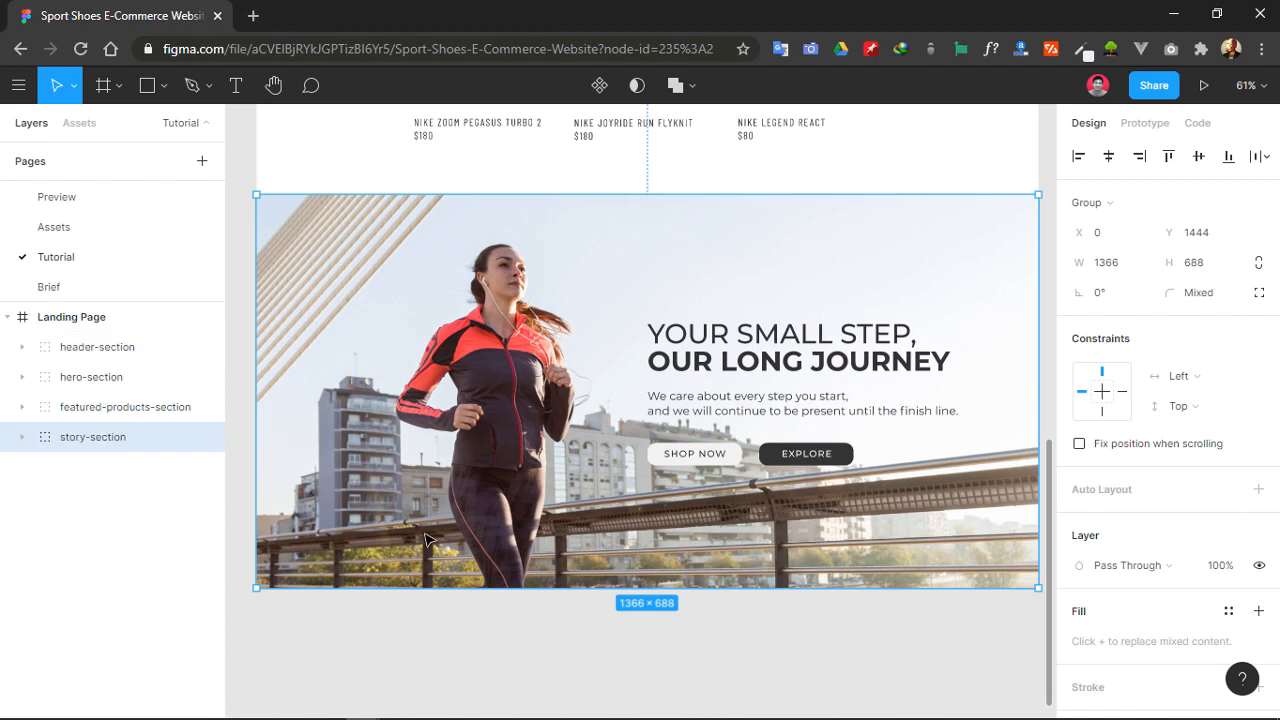
left_click(514, 634)
left_click_drag(485, 627, 474, 627)
scroll(840, 390, "up", 1)
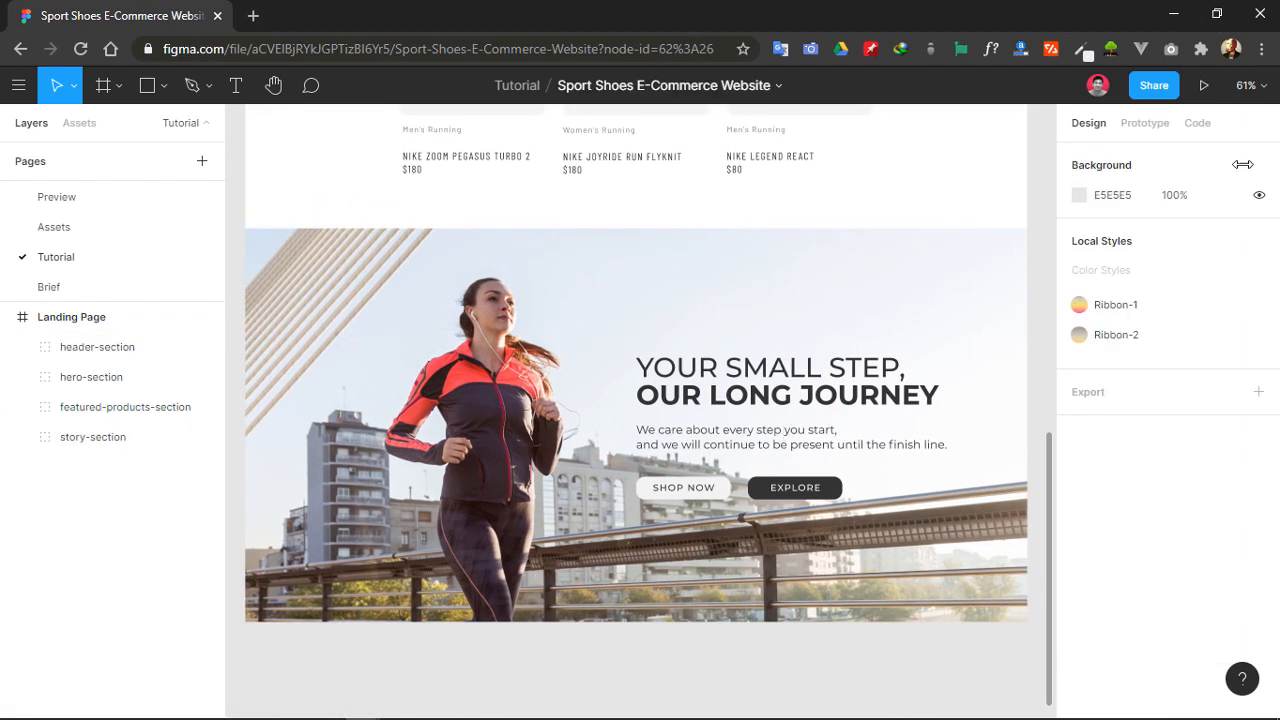
scroll(818, 362, "down", 1)
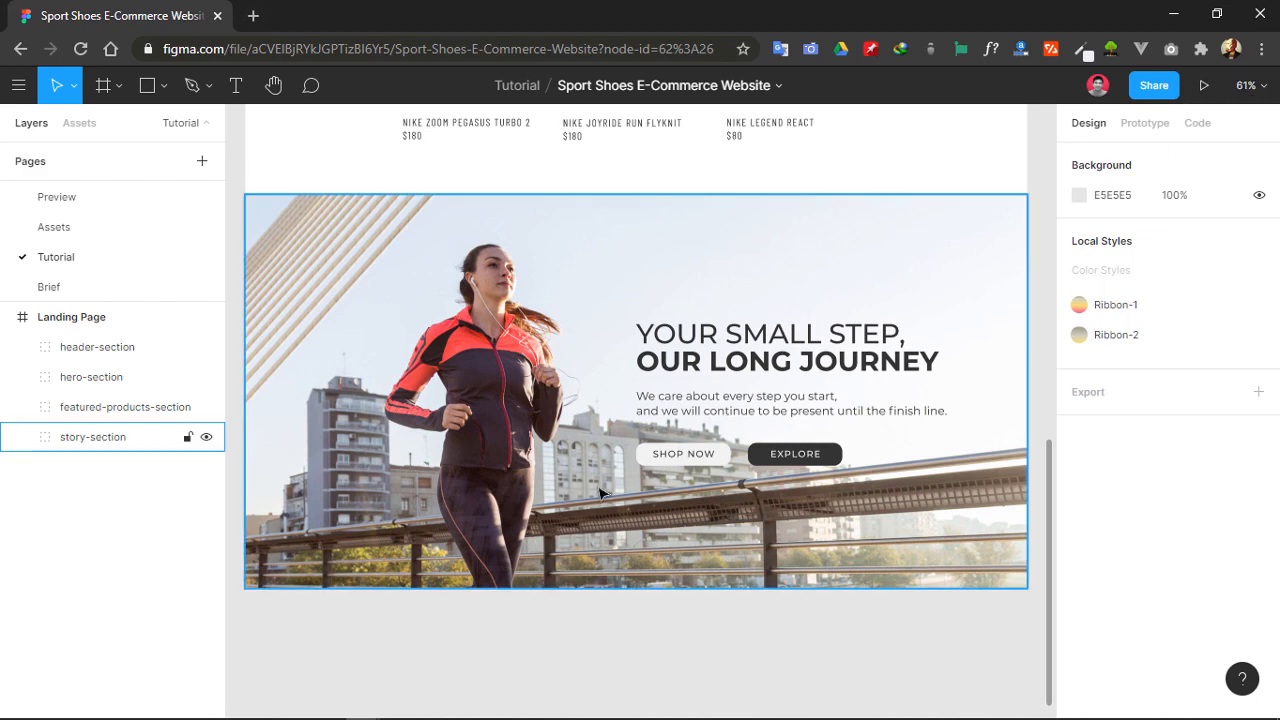
left_click_drag(570, 620, 620, 604)
left_click_drag(508, 614, 464, 640)
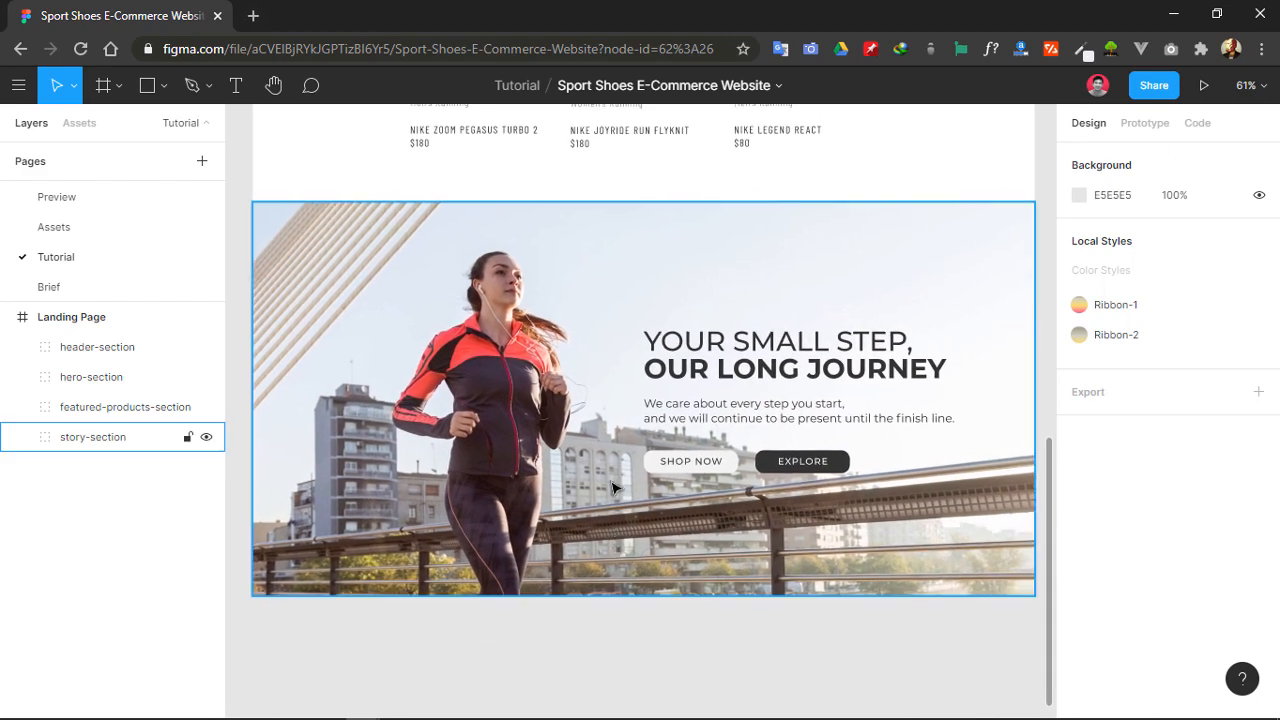
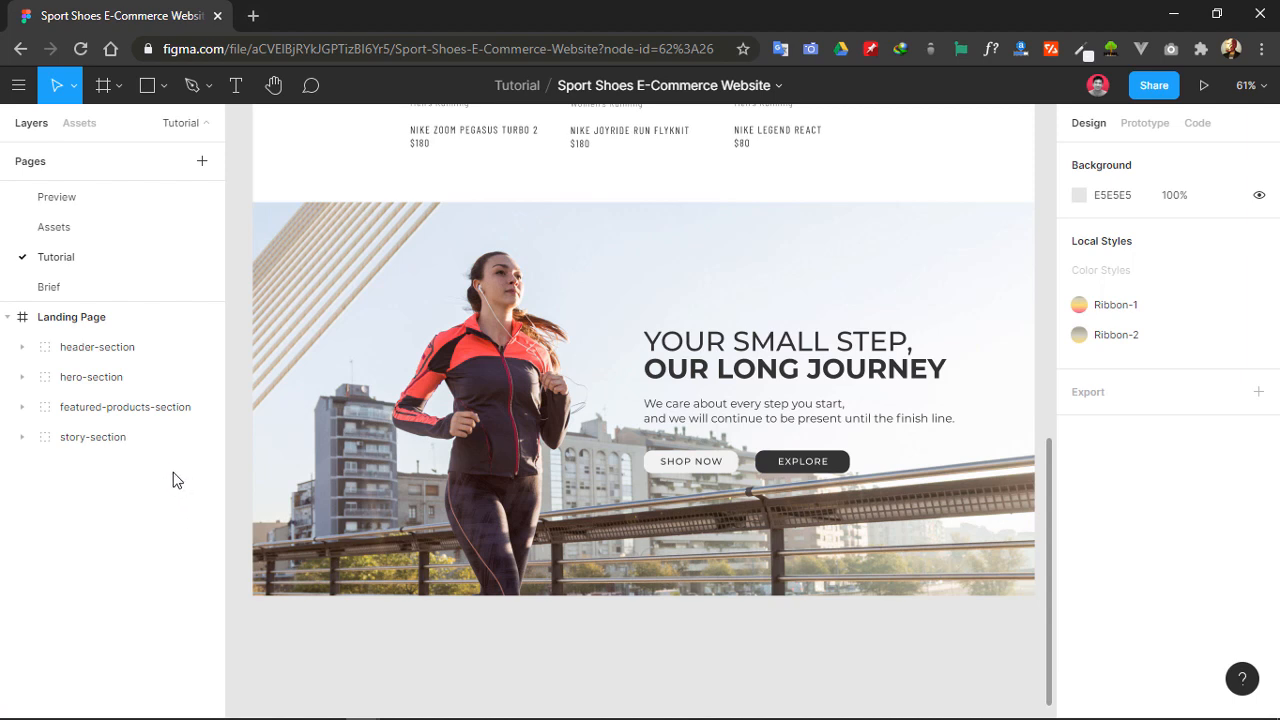
scroll(655, 505, "up", 1)
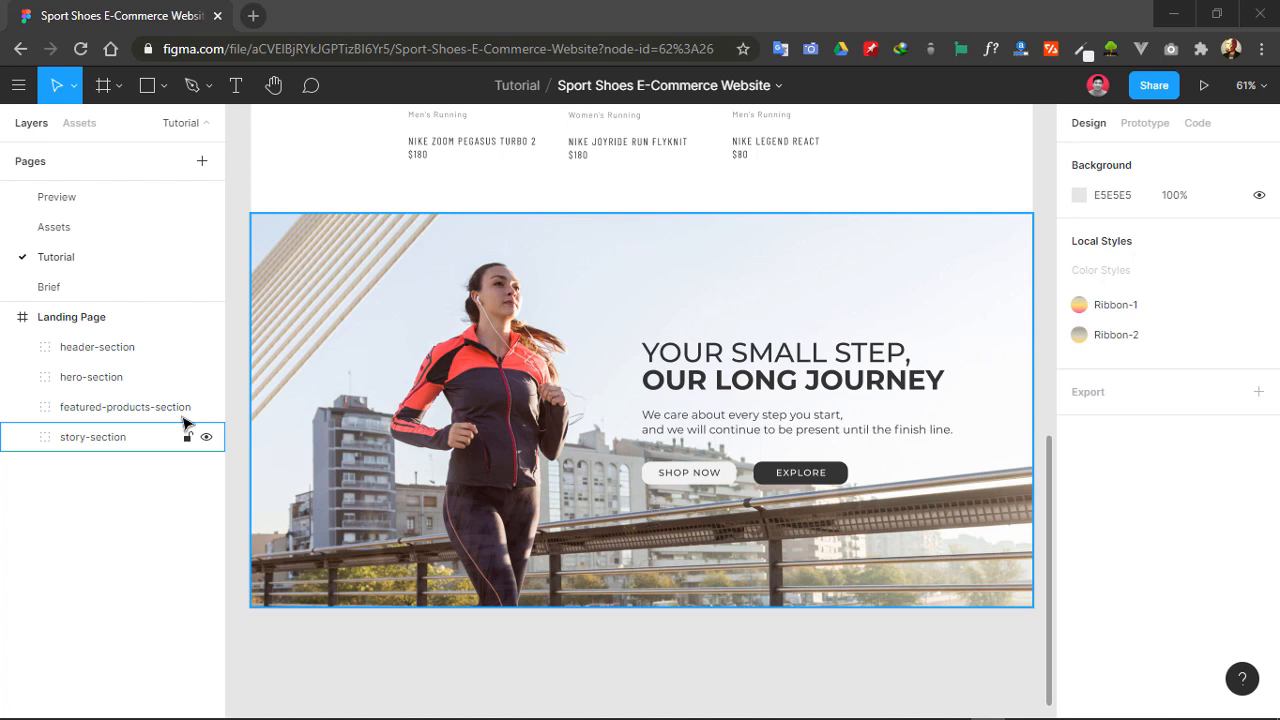
- Extend the Landing Page frame's height by 491 to 2623, making empty space below the story section
left_click(106, 320)
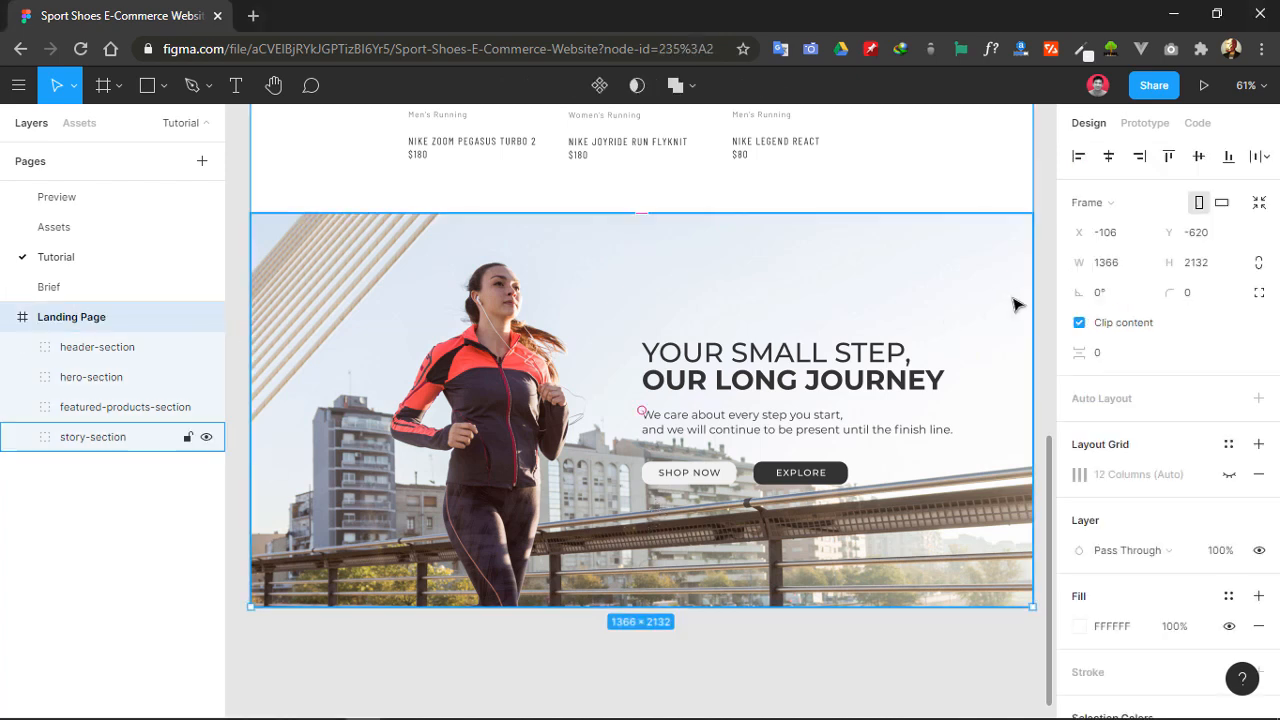
left_click(1218, 272)
left_click(1227, 273)
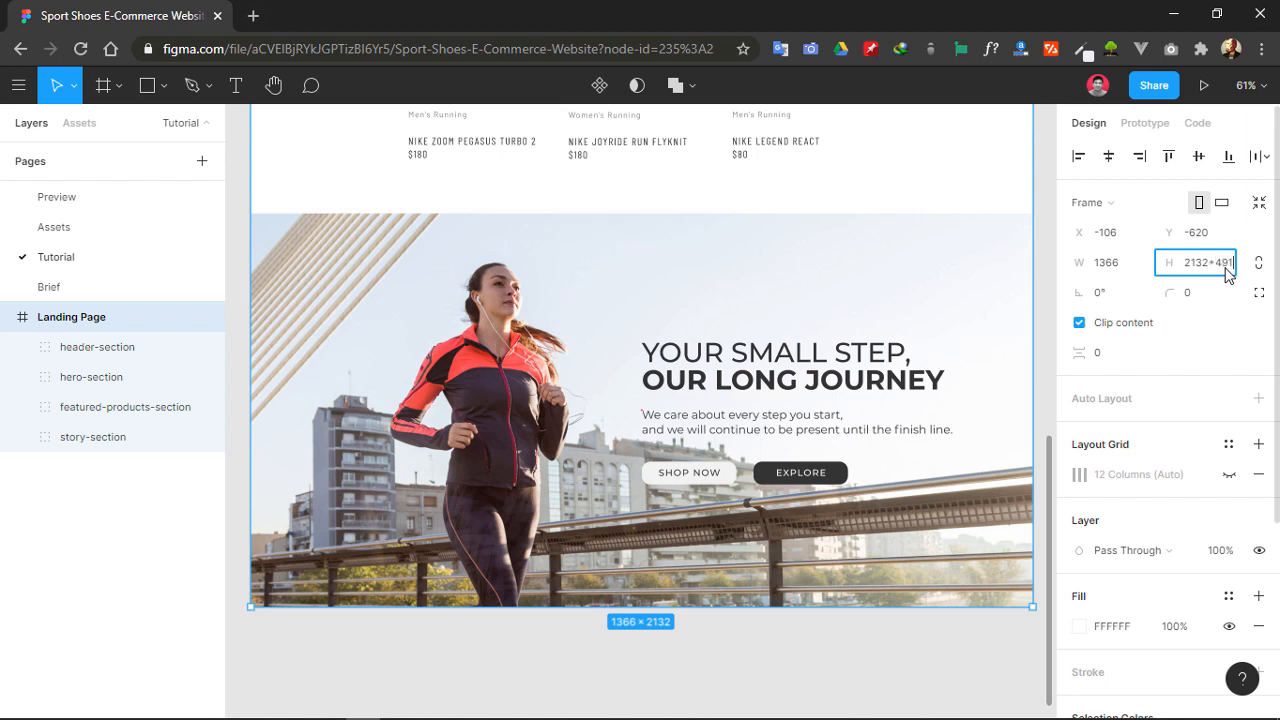
type("+491")
key("Return")
scroll(592, 490, "down", 2)
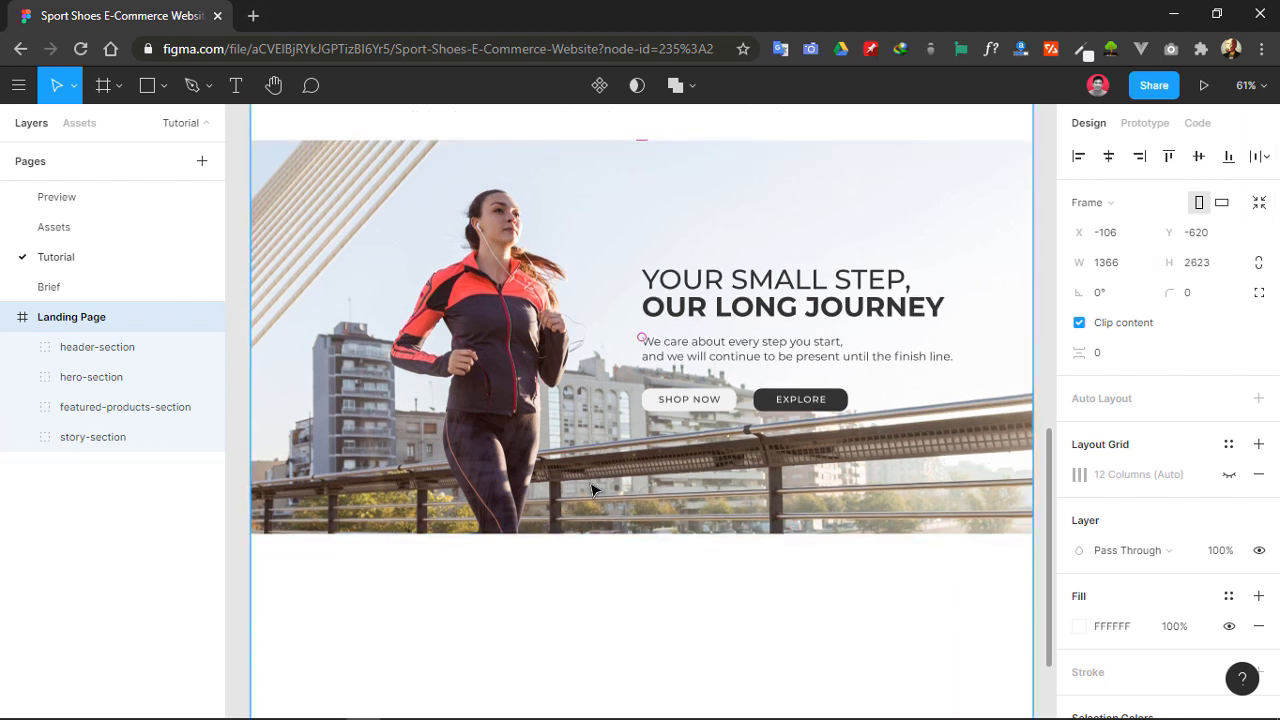
scroll(592, 490, "down", 1)
scroll(668, 500, "down", 5)
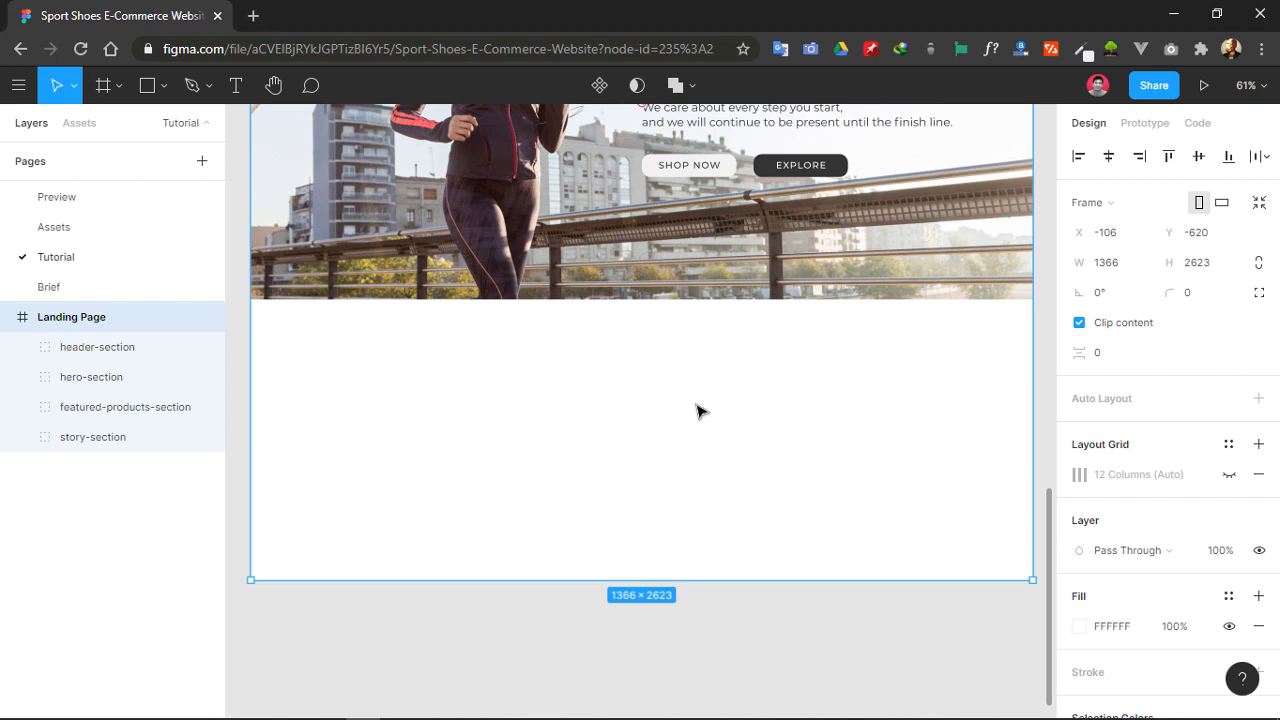
scroll(671, 375, "up", 1)
scroll(671, 375, "down", 1)
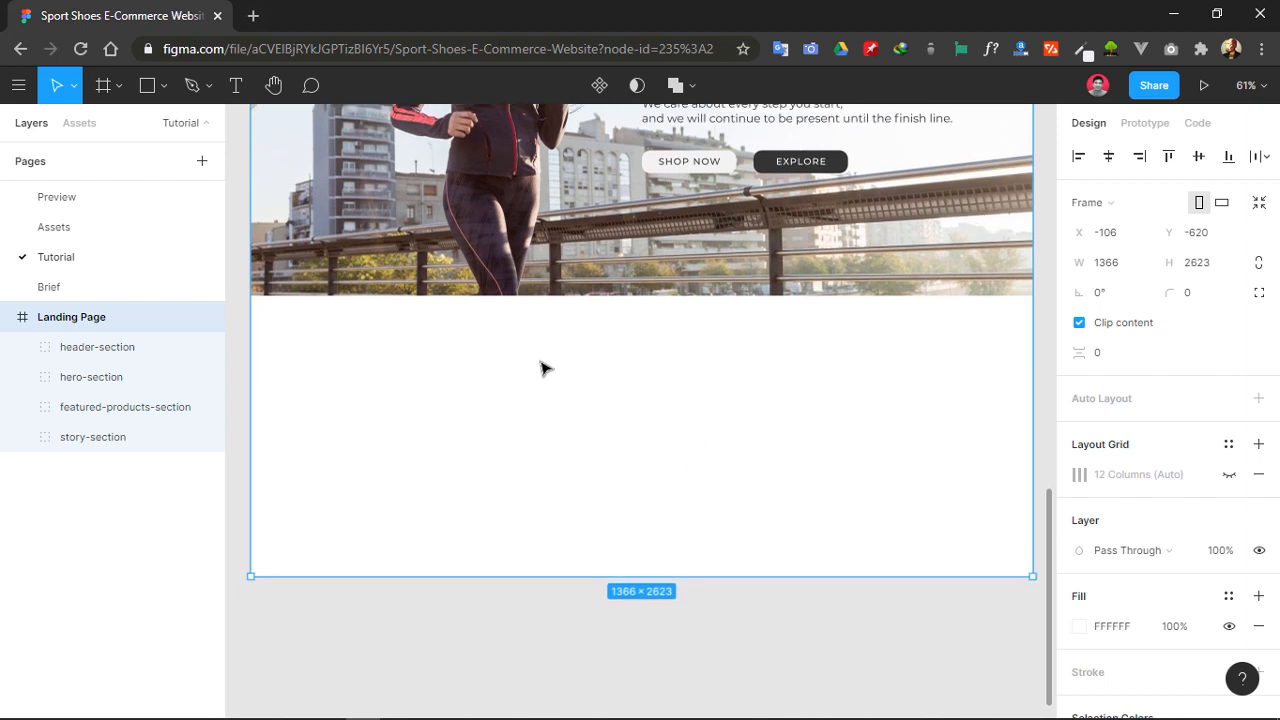
left_click(552, 622)
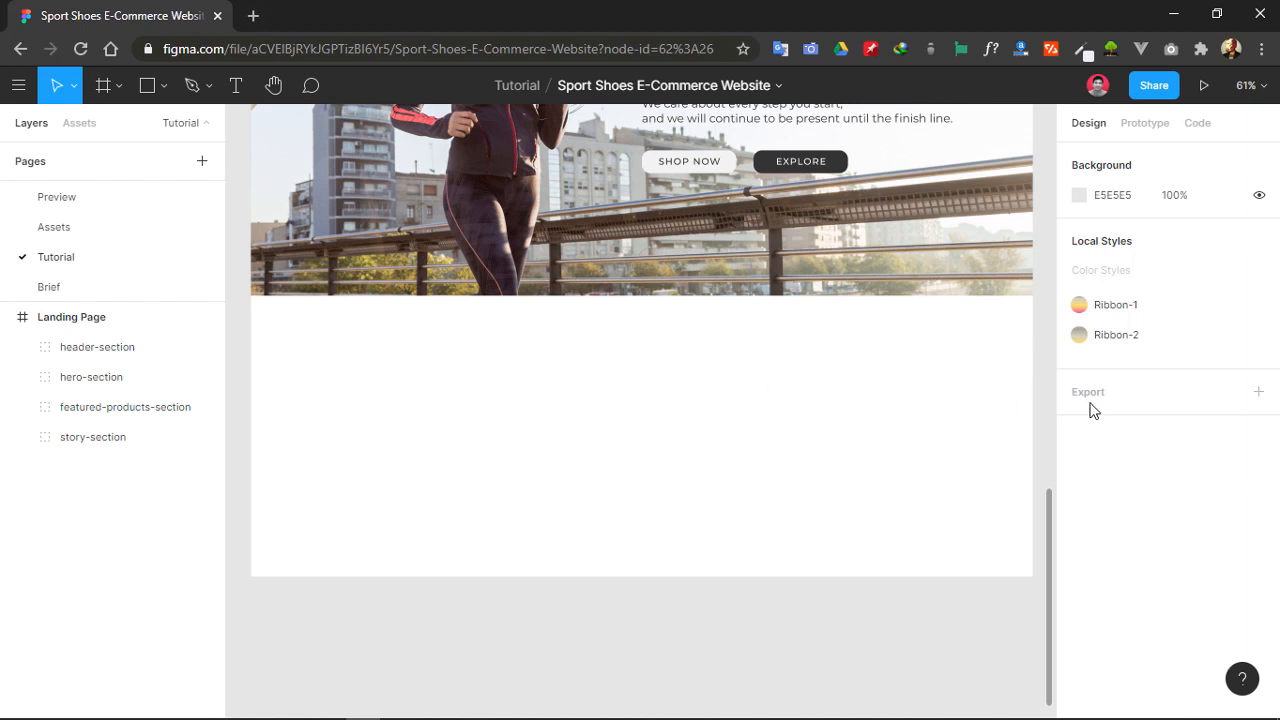
- Draw a full-width rectangle, 1366 wide, in the empty area below the story photo and set its height to 120
left_click(163, 86)
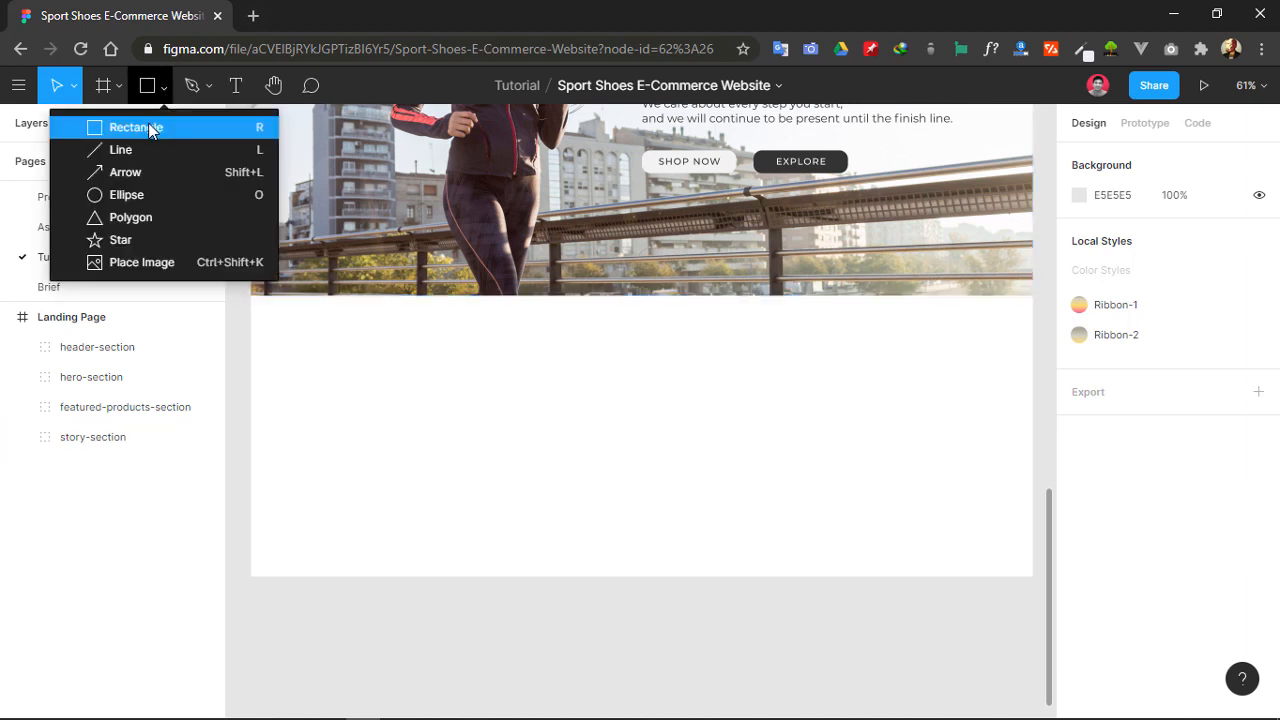
left_click(135, 128)
left_click_drag(252, 323, 1032, 388)
left_click(1195, 232)
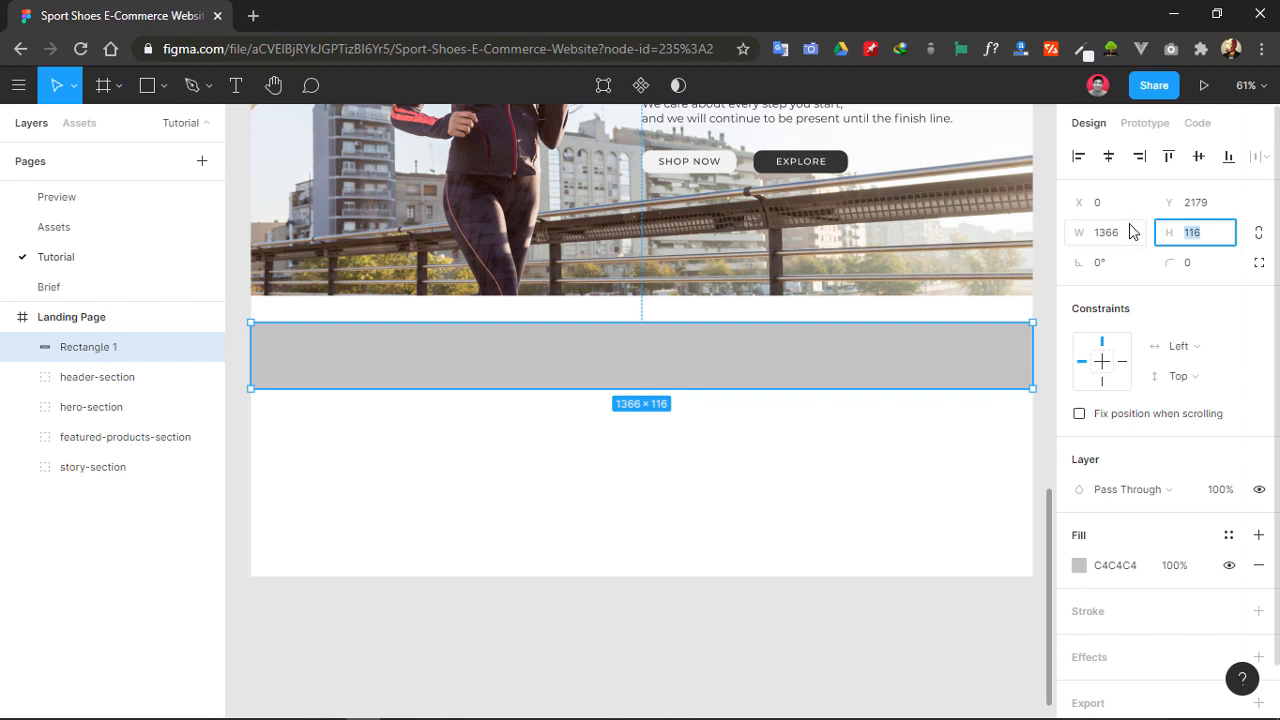
key("Return")
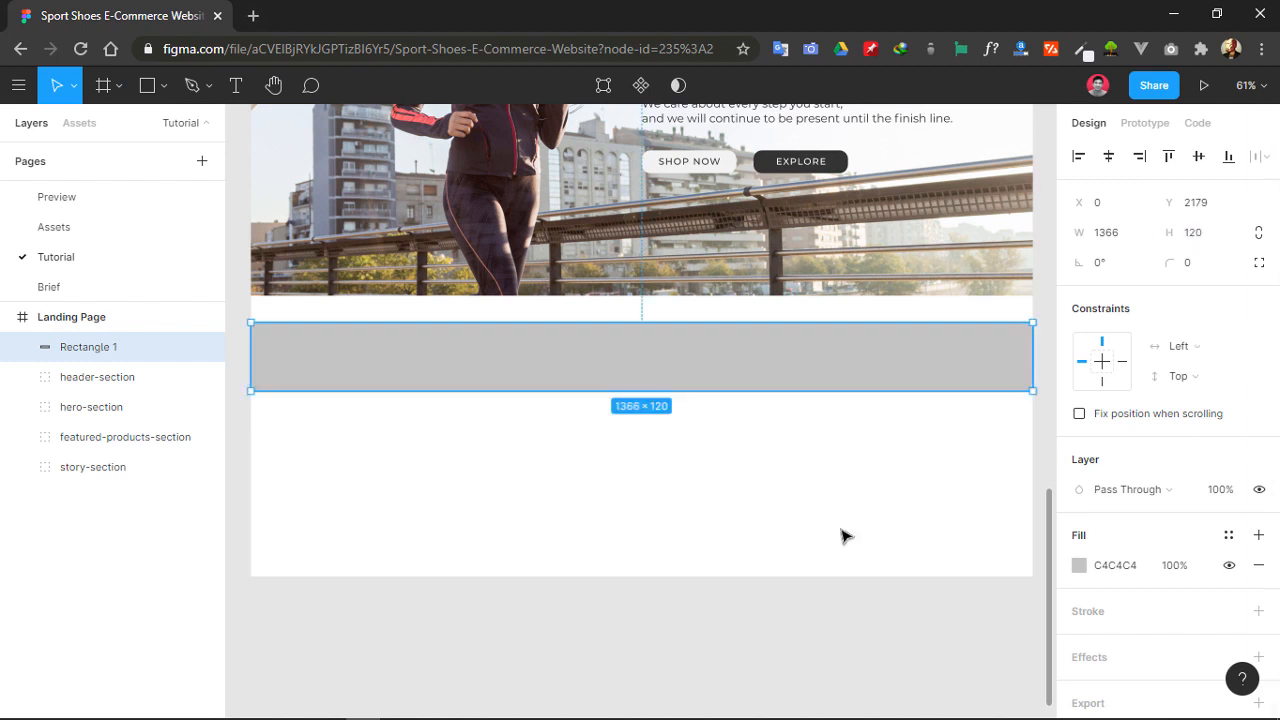
- Fill the new rectangle with the gray 828282 from the team colors
left_click(1079, 565)
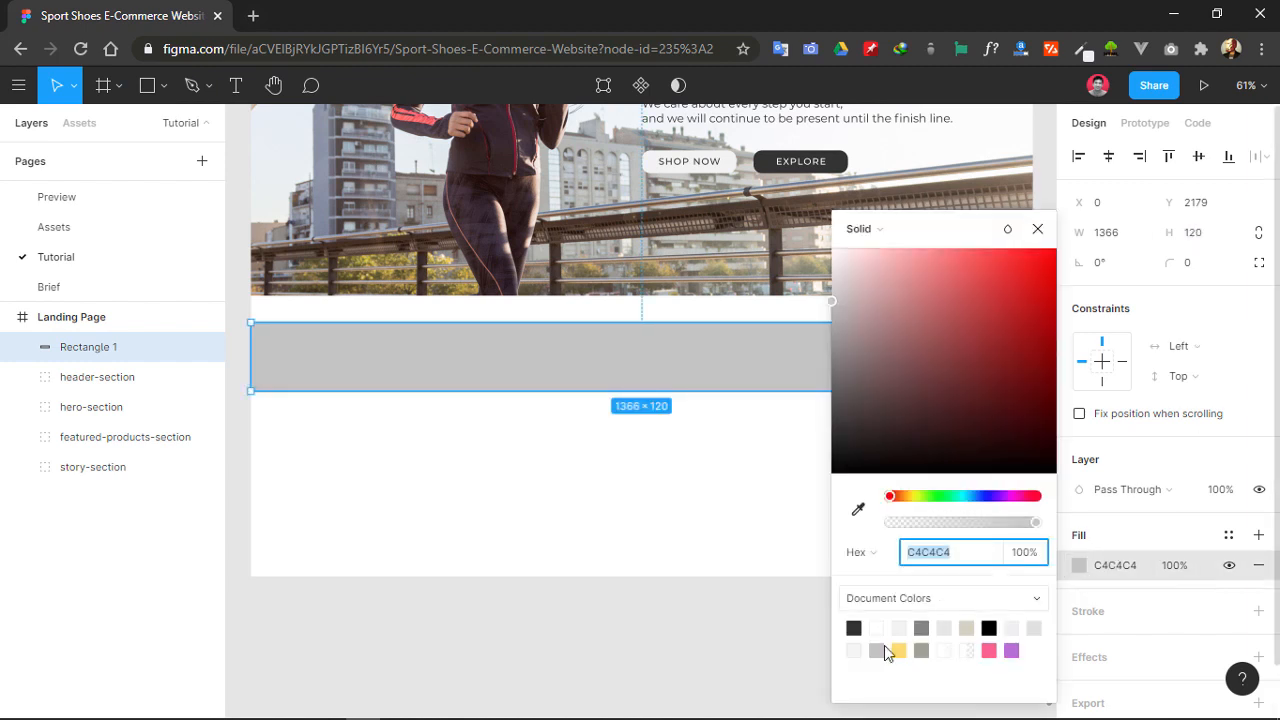
left_click(1036, 608)
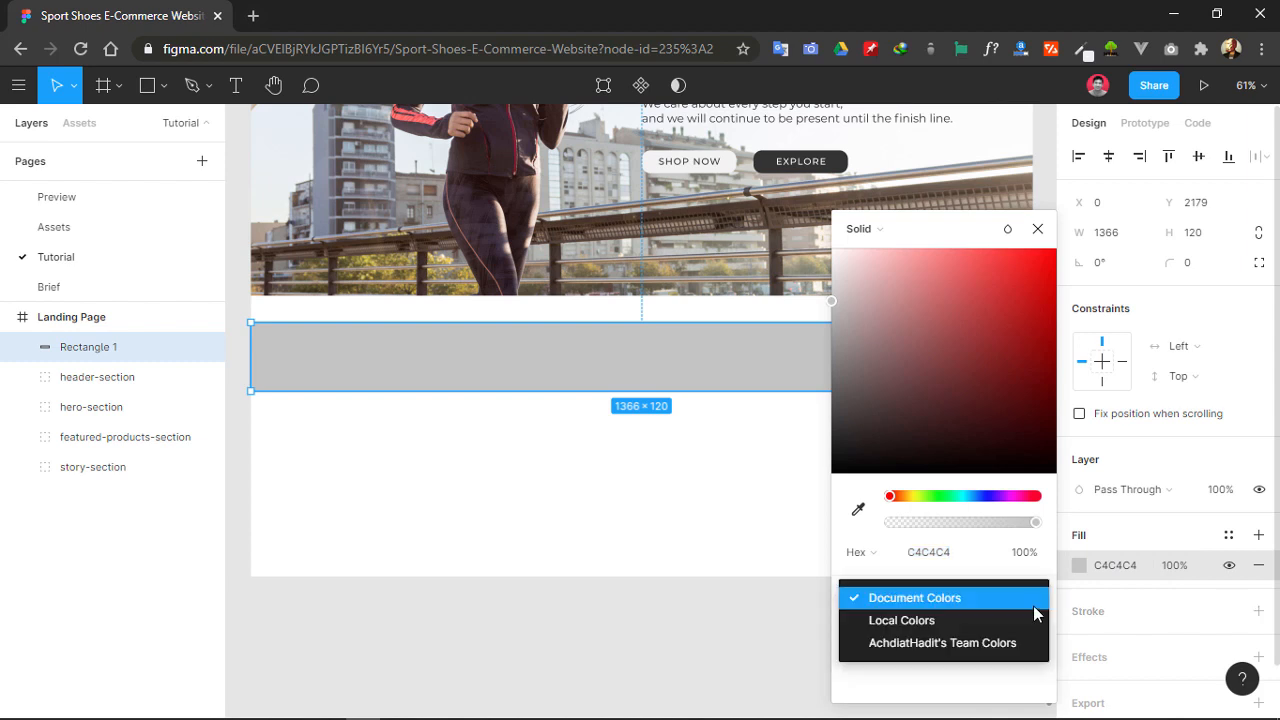
left_click(942, 643)
left_click(876, 627)
left_click(899, 627)
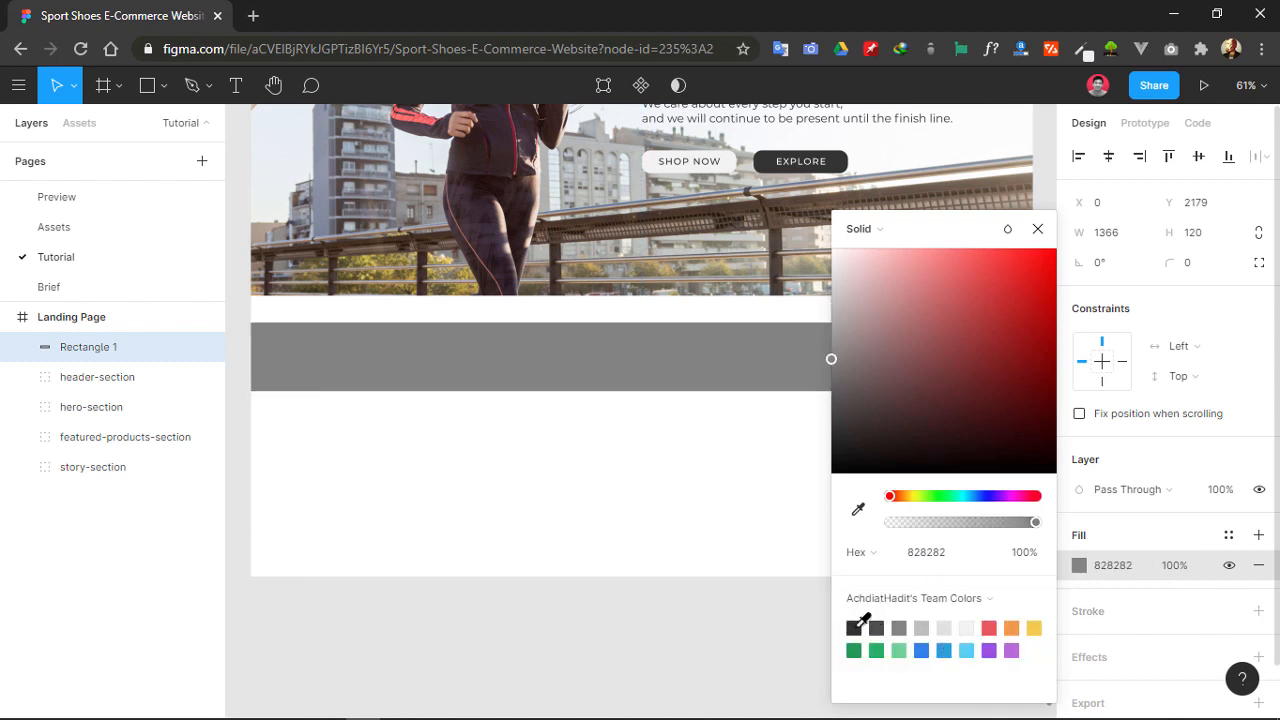
left_click(1037, 229)
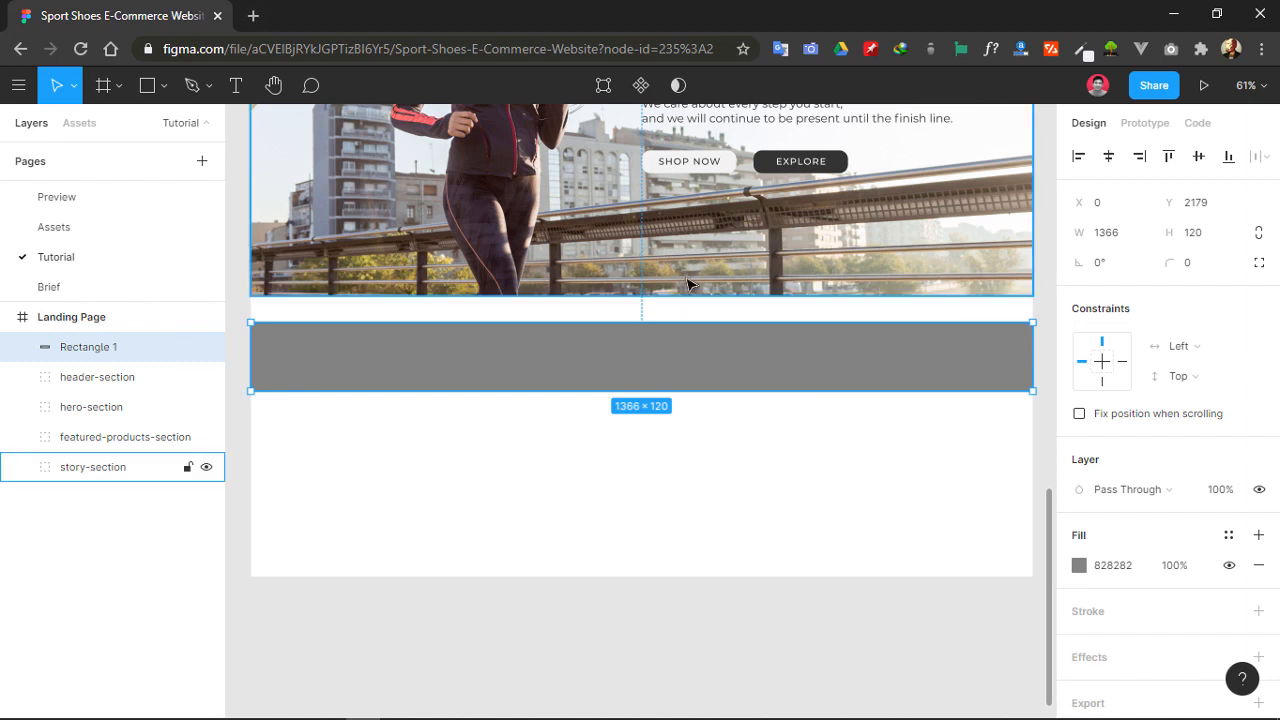
- Nudge the gray rectangle down to Y 2182, leaving a 50 px gap below the story section
key("alt")
key("Down")
key("Down")
key("Down")
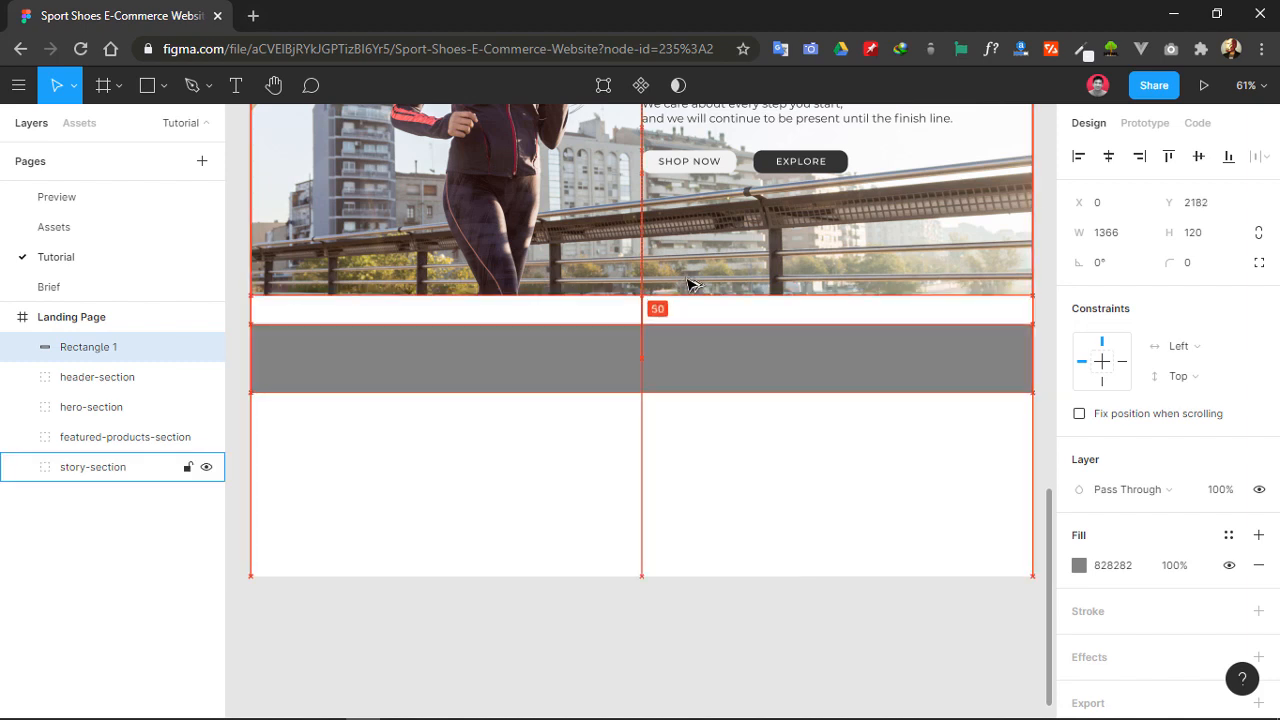
left_click(792, 452)
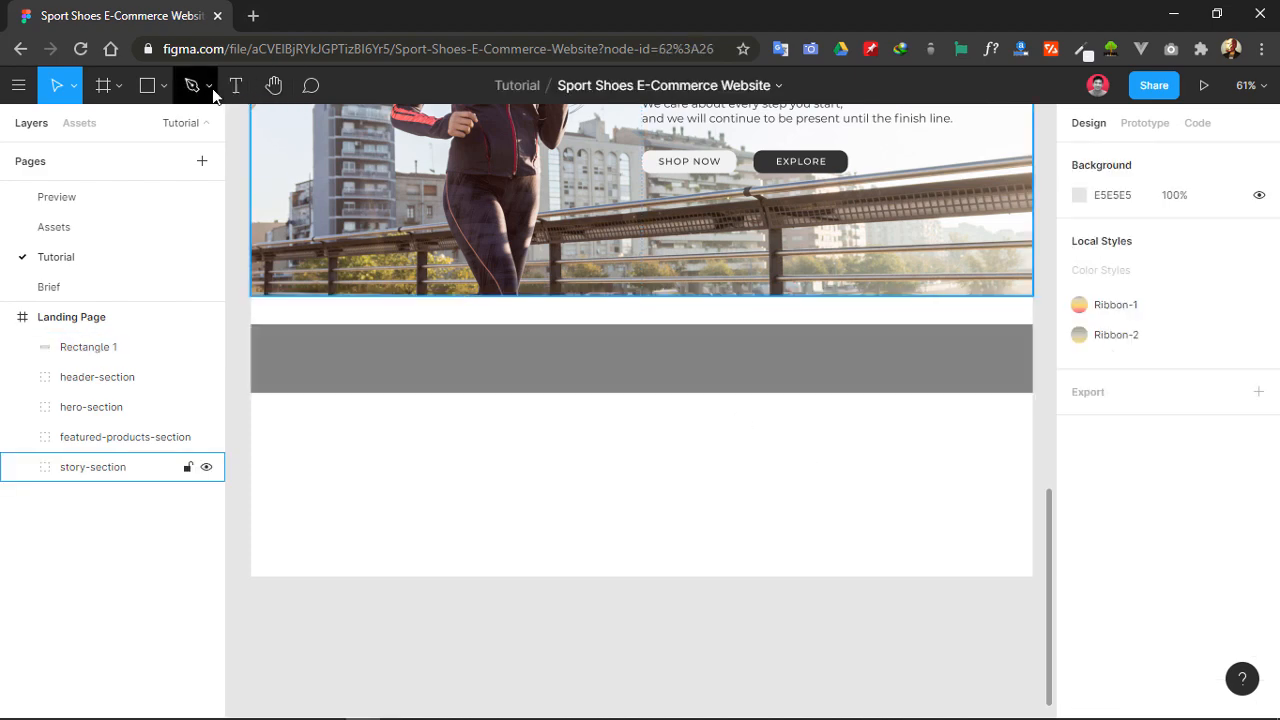
scroll(700, 418, "up", 3)
scroll(703, 420, "down", 3)
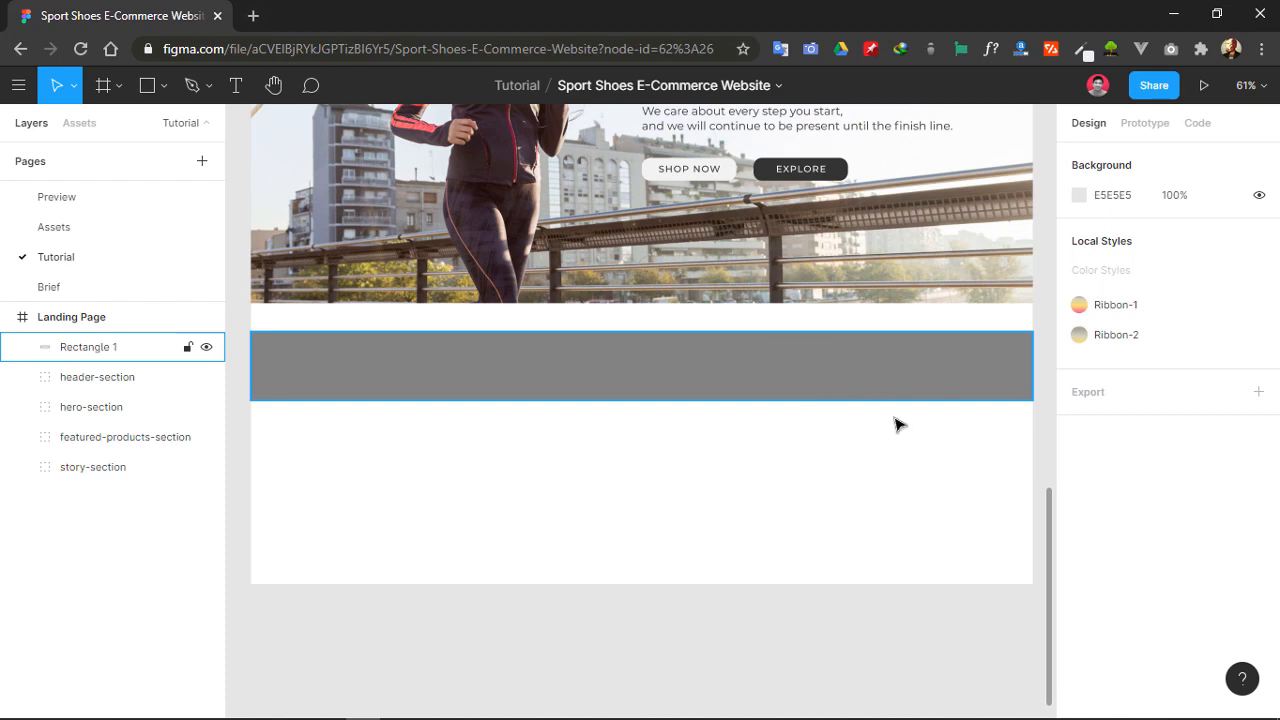
scroll(870, 430, "up", 15)
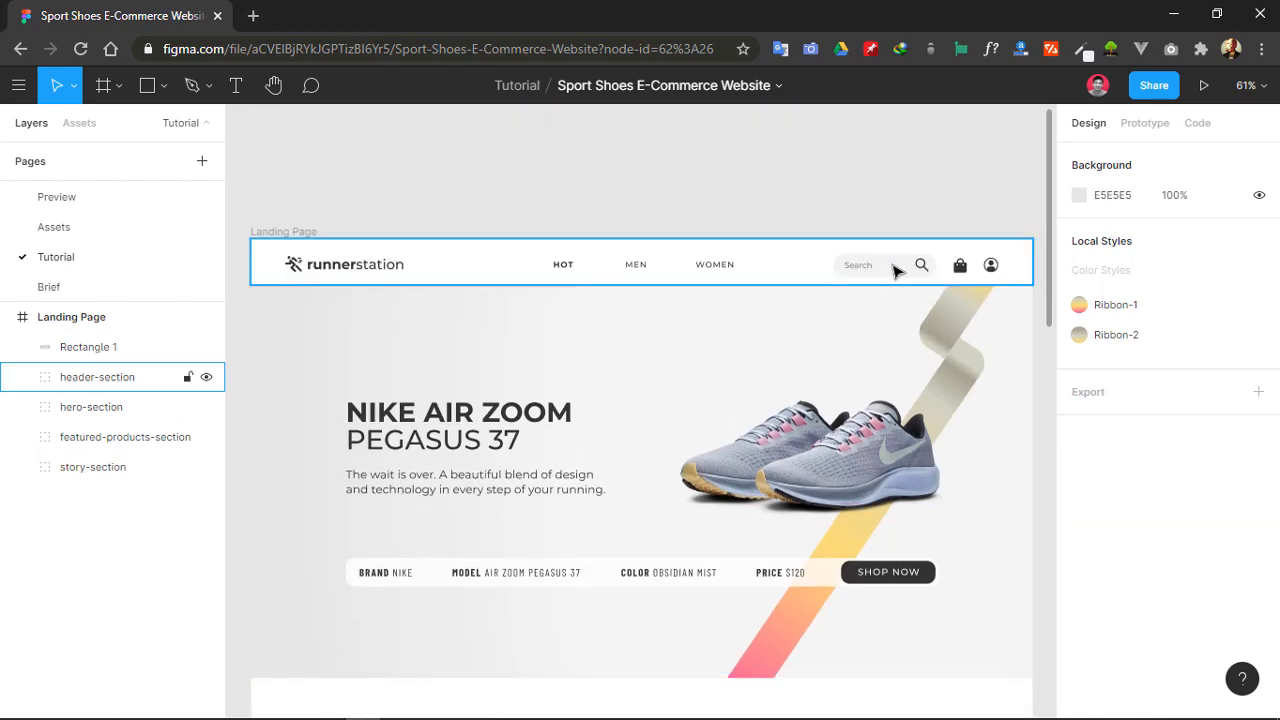
double_click(895, 270)
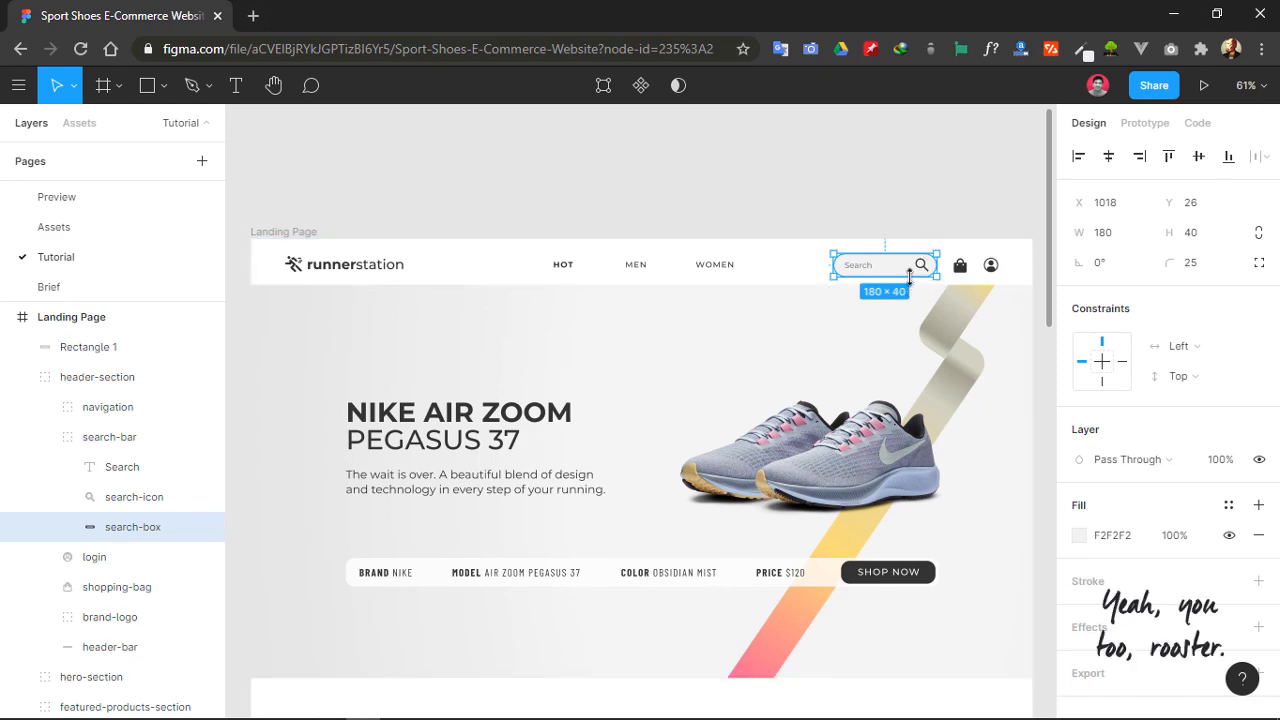
scroll(823, 410, "down", 10)
scroll(830, 520, "down", 3)
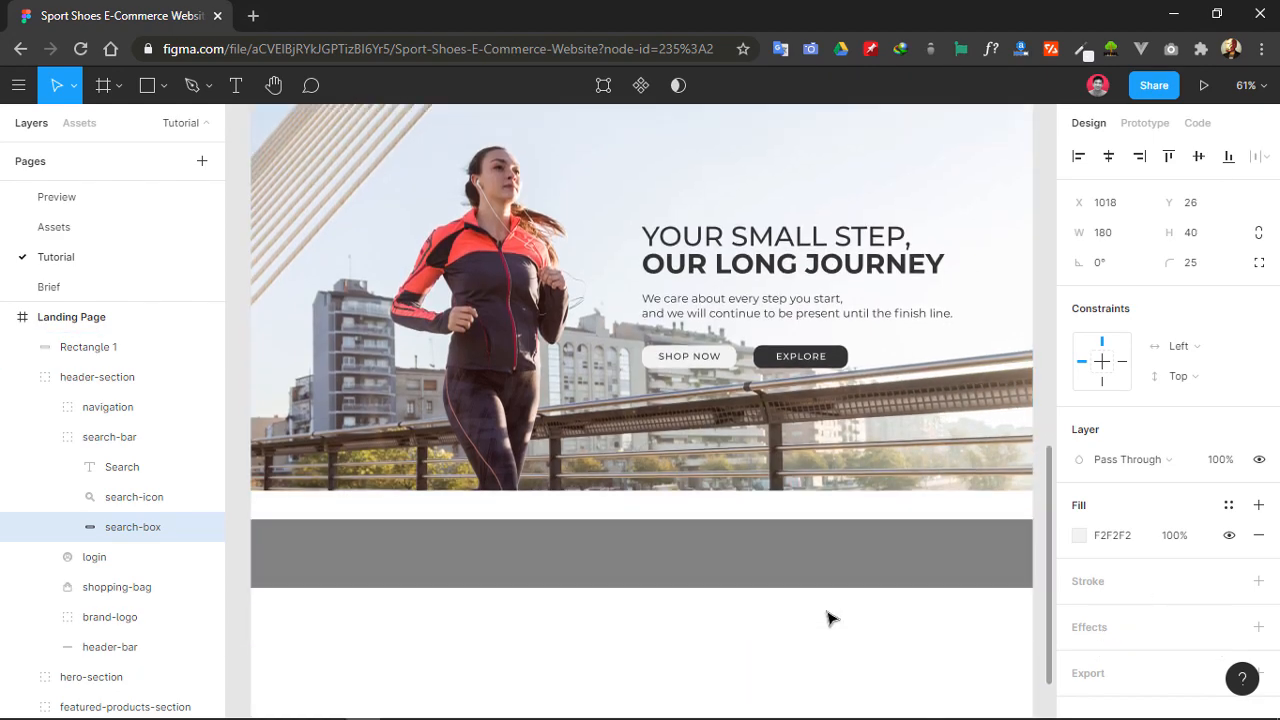
left_click(829, 611)
key("ctrl+v")
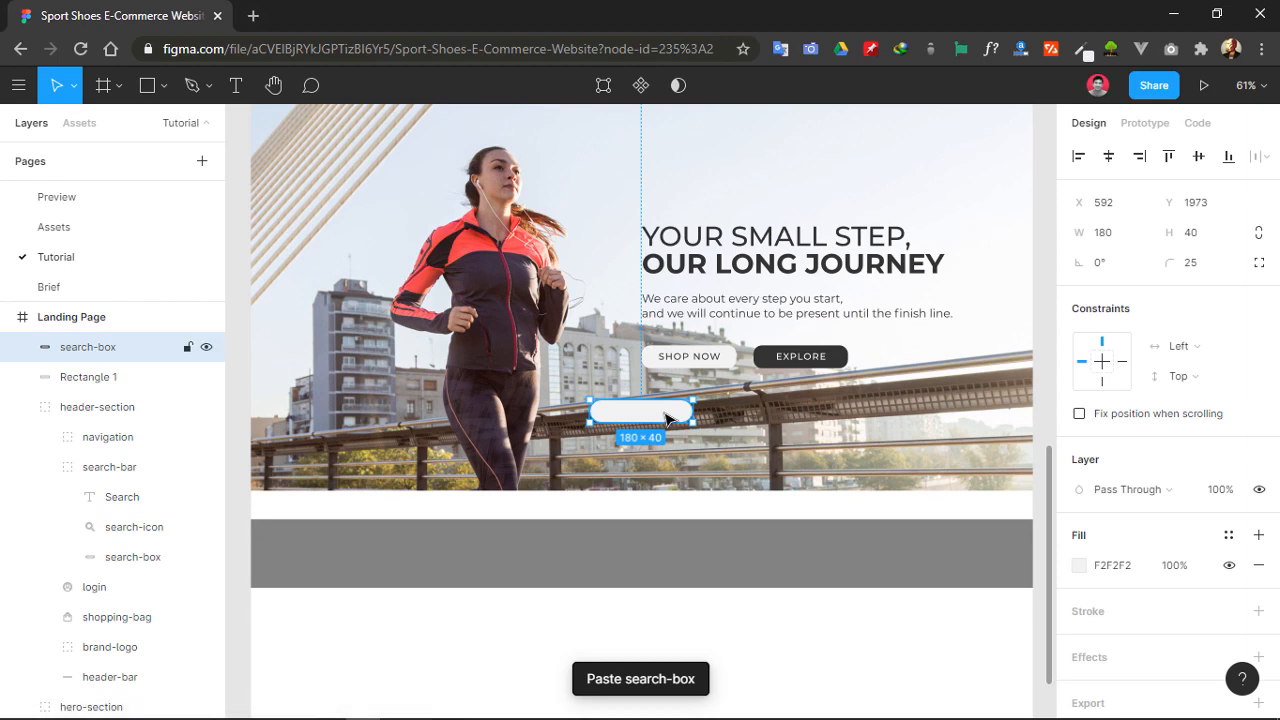
key("Delete")
- Copy the header's search-bar group and place the copy on the gray band, vertically centered at X 895, Y 2222
scroll(707, 420, "up", 5)
scroll(707, 420, "up", 5)
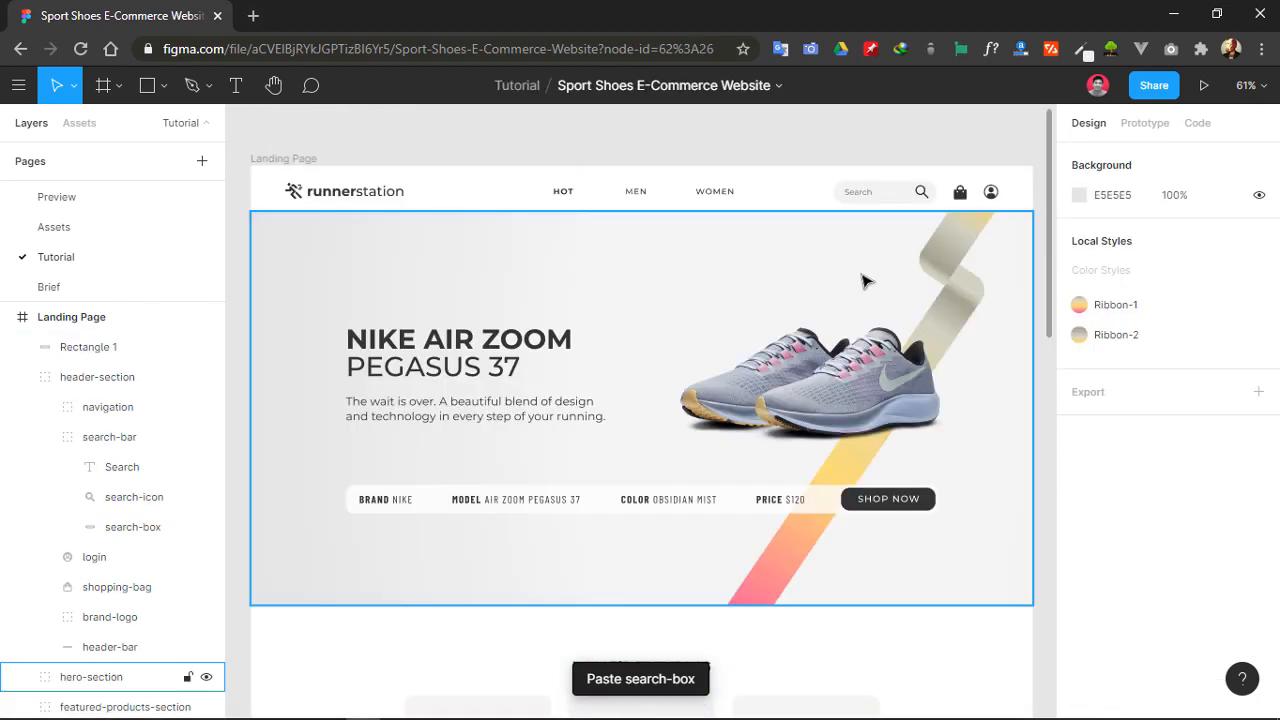
left_click(886, 199)
double_click(886, 199)
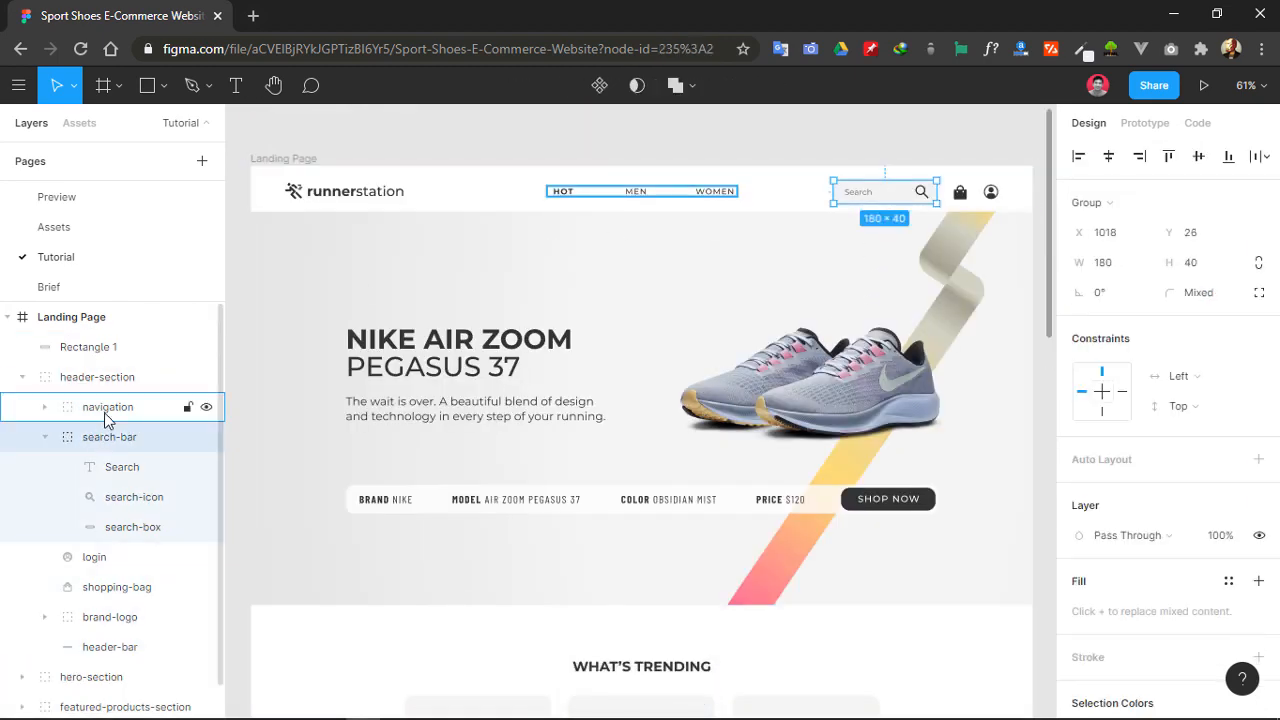
scroll(894, 531, "down", 10)
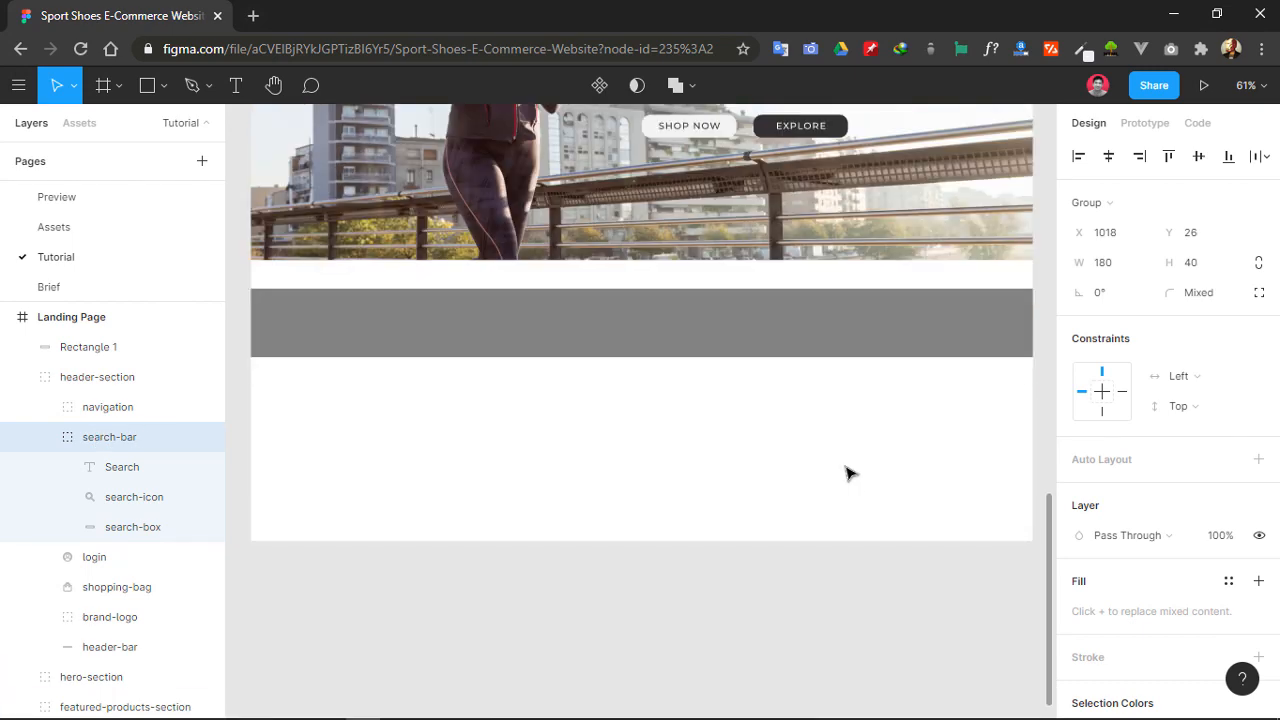
left_click(845, 473)
key("ctrl+v")
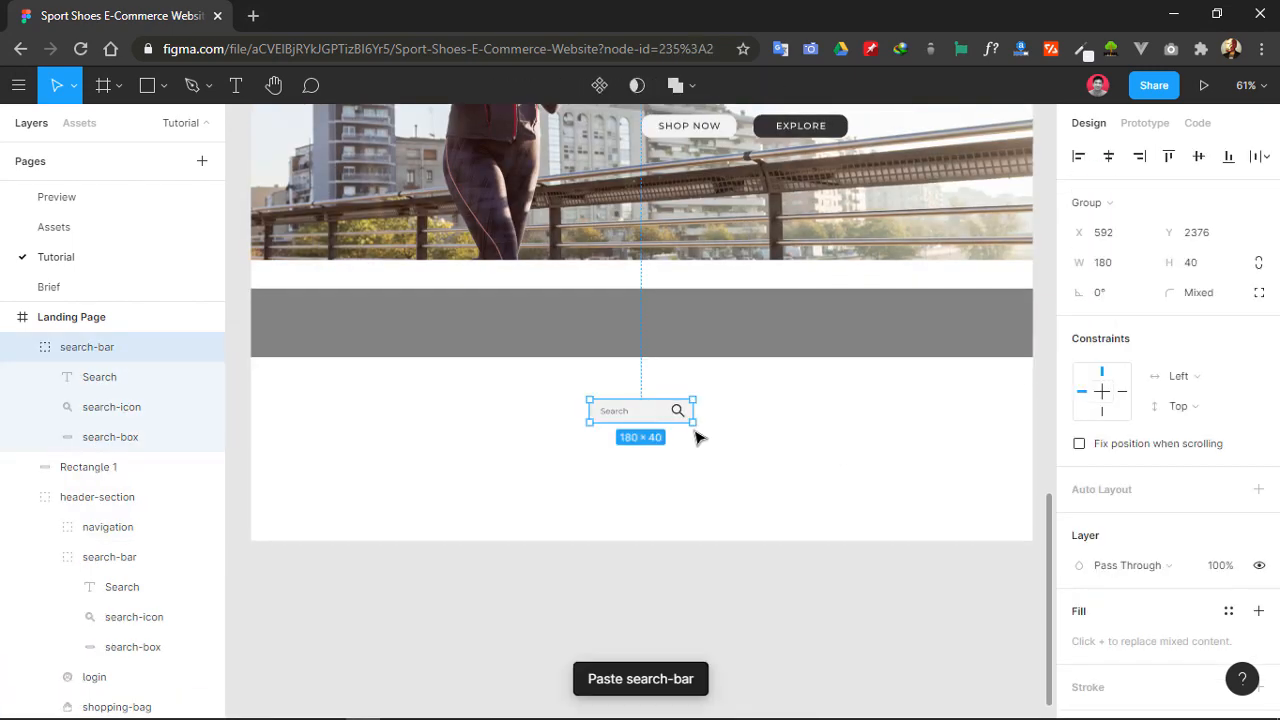
left_click_drag(677, 414, 849, 323)
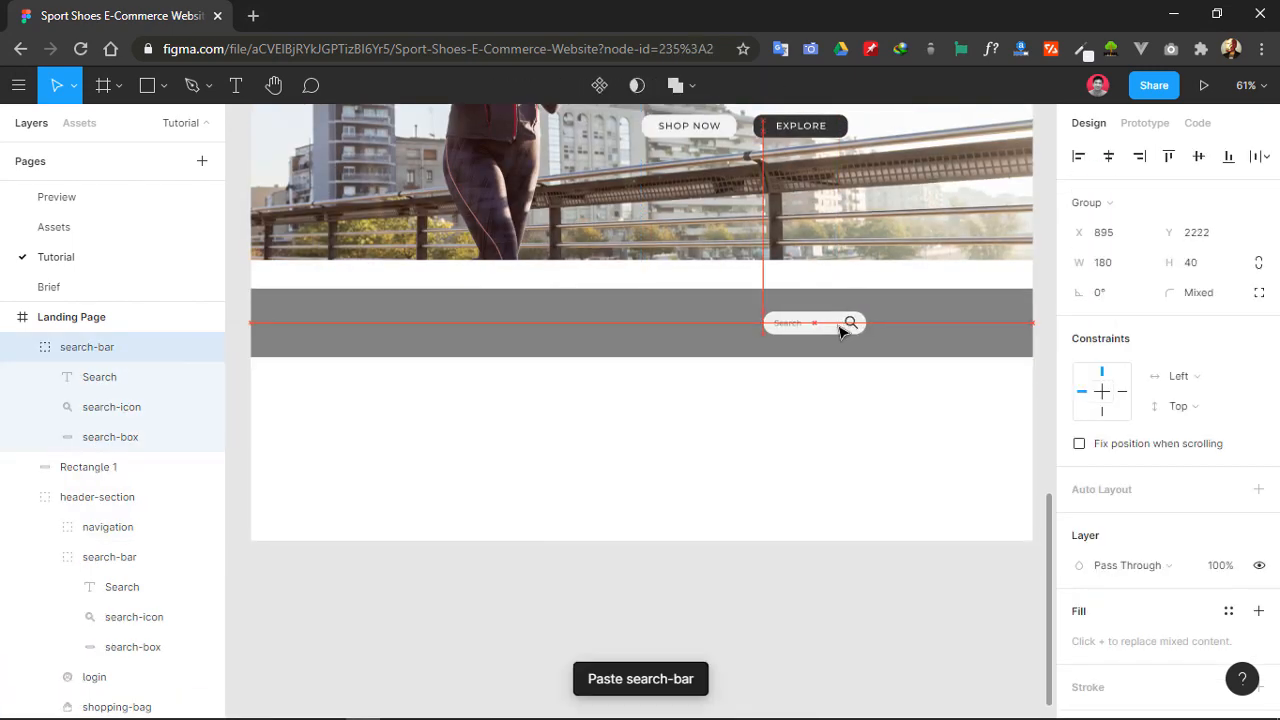
left_click(870, 426)
- Replace the placeholder text in the copied search bar on the gray band with "Email"
key("shift+0")
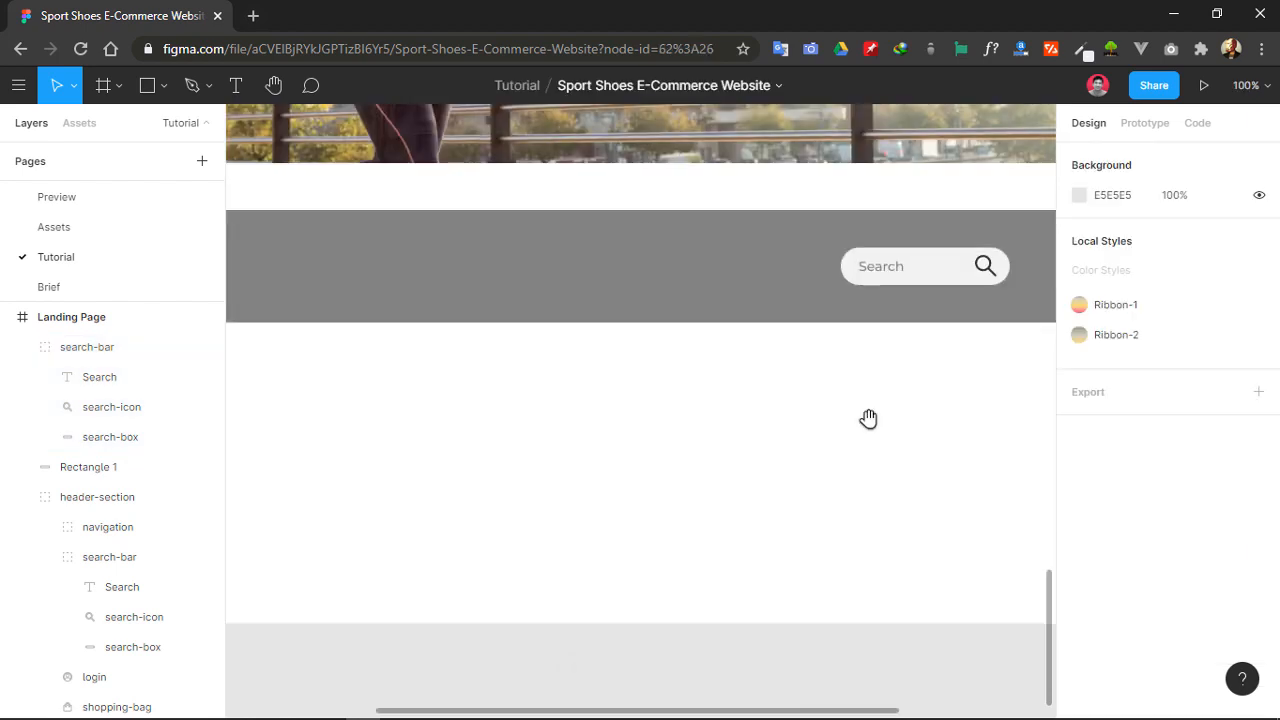
left_click_drag(869, 420, 697, 523)
left_click(724, 375)
double_click(722, 371)
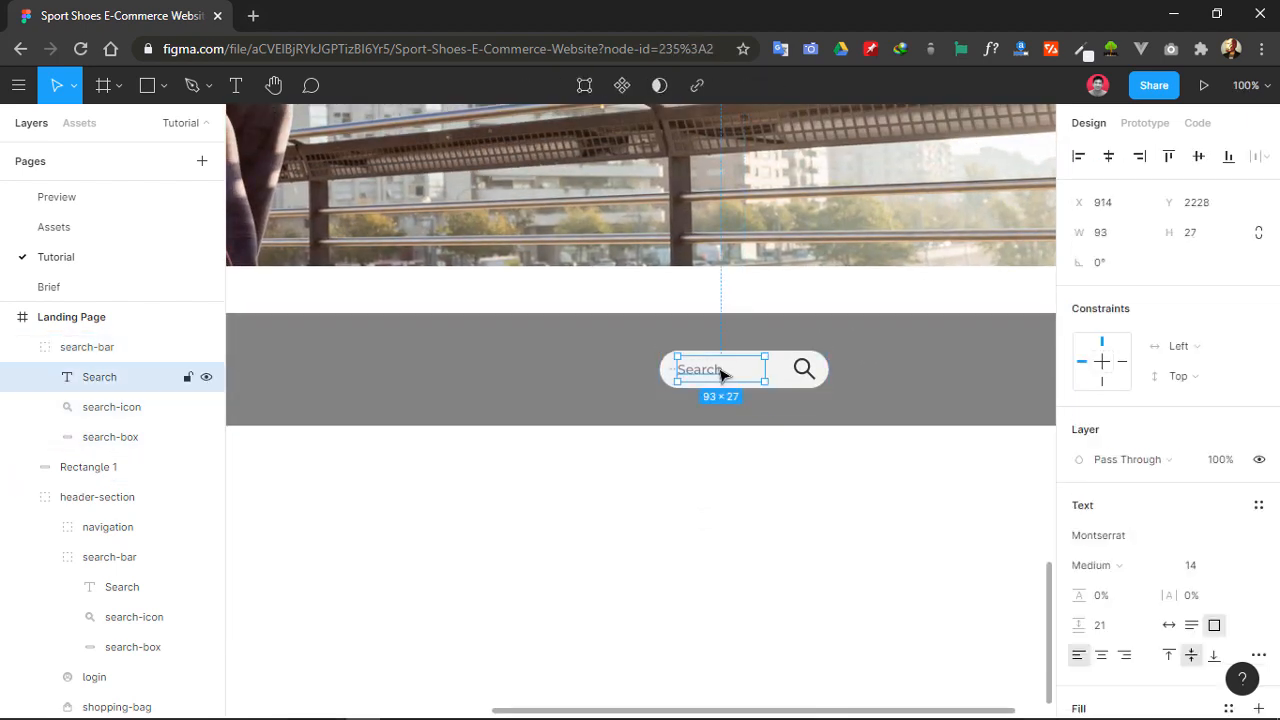
double_click(720, 370)
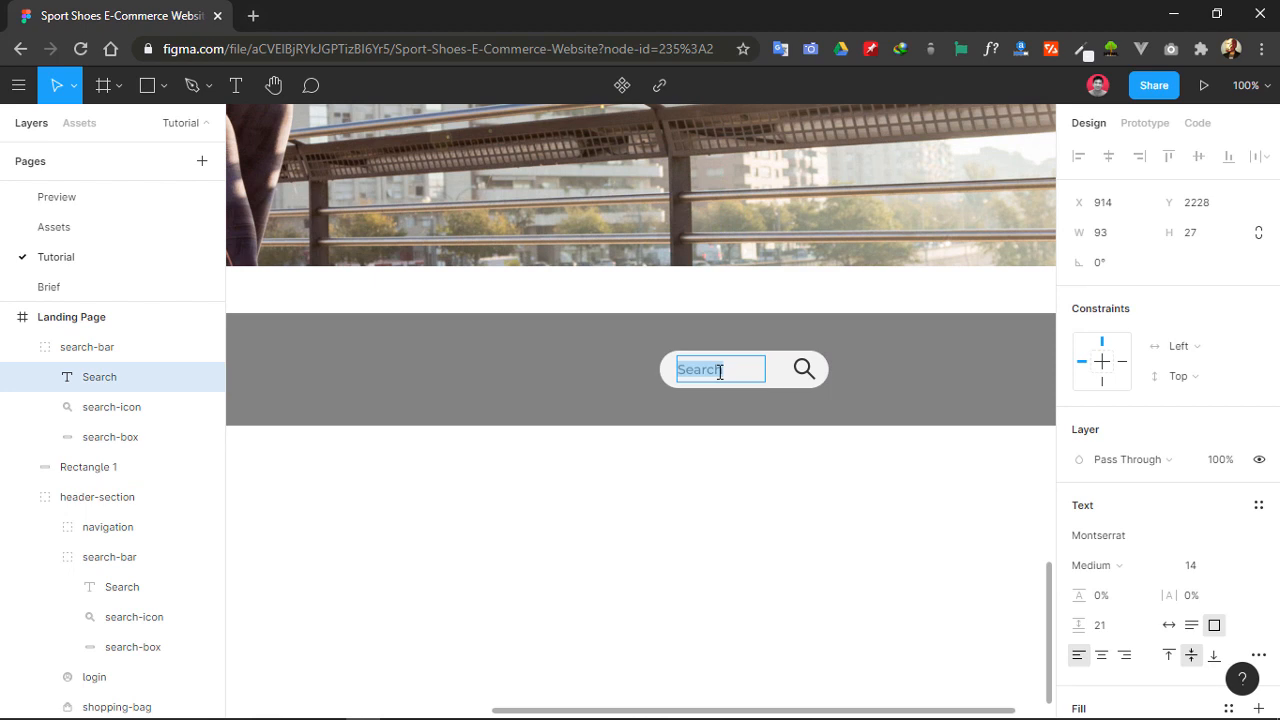
type("Email")
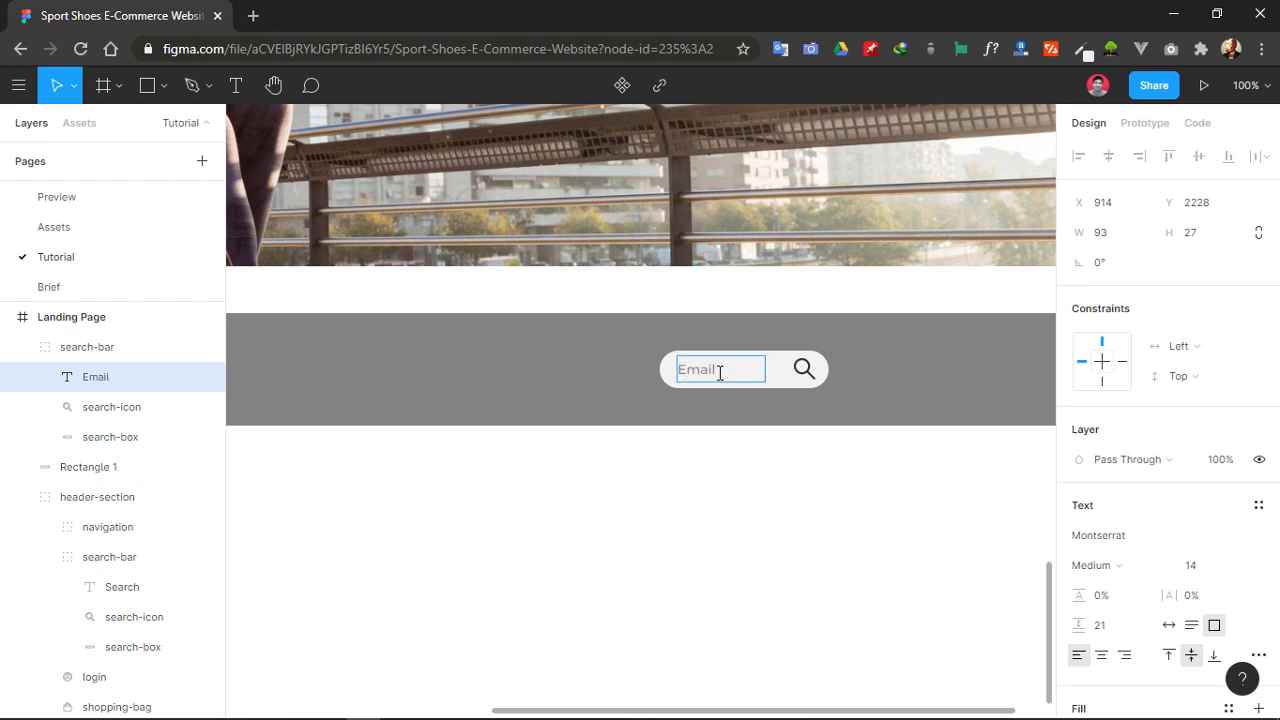
- Copy the email icon from the Assets page and paste it onto the Email bar on the Tutorial page
left_click(808, 451)
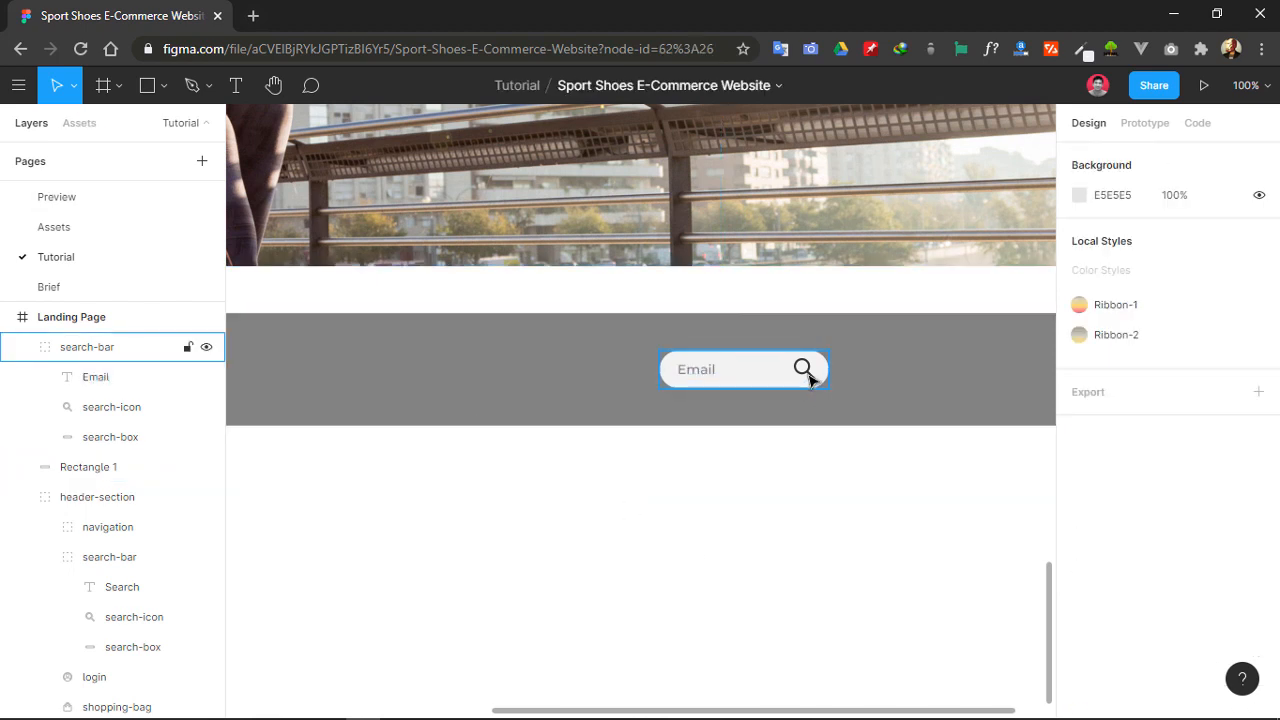
left_click(62, 234)
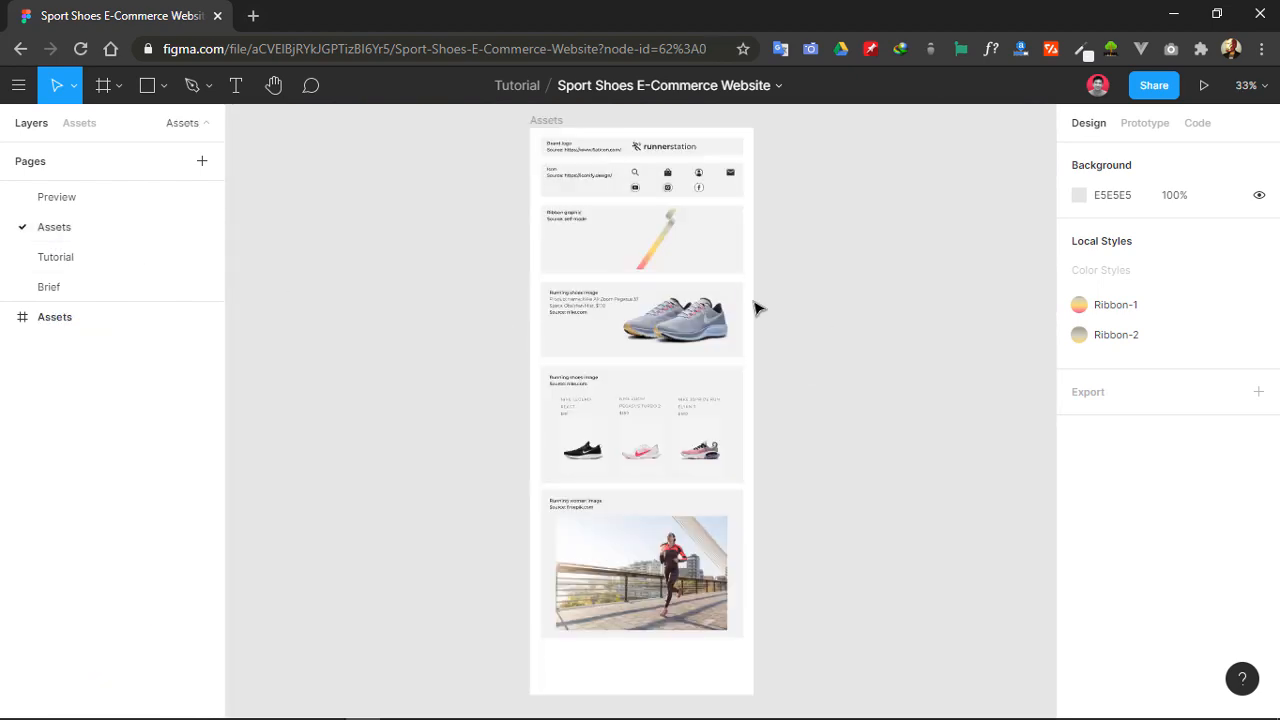
key("shift+0")
scroll(775, 337, "up", 10)
scroll(934, 494, "down", 4)
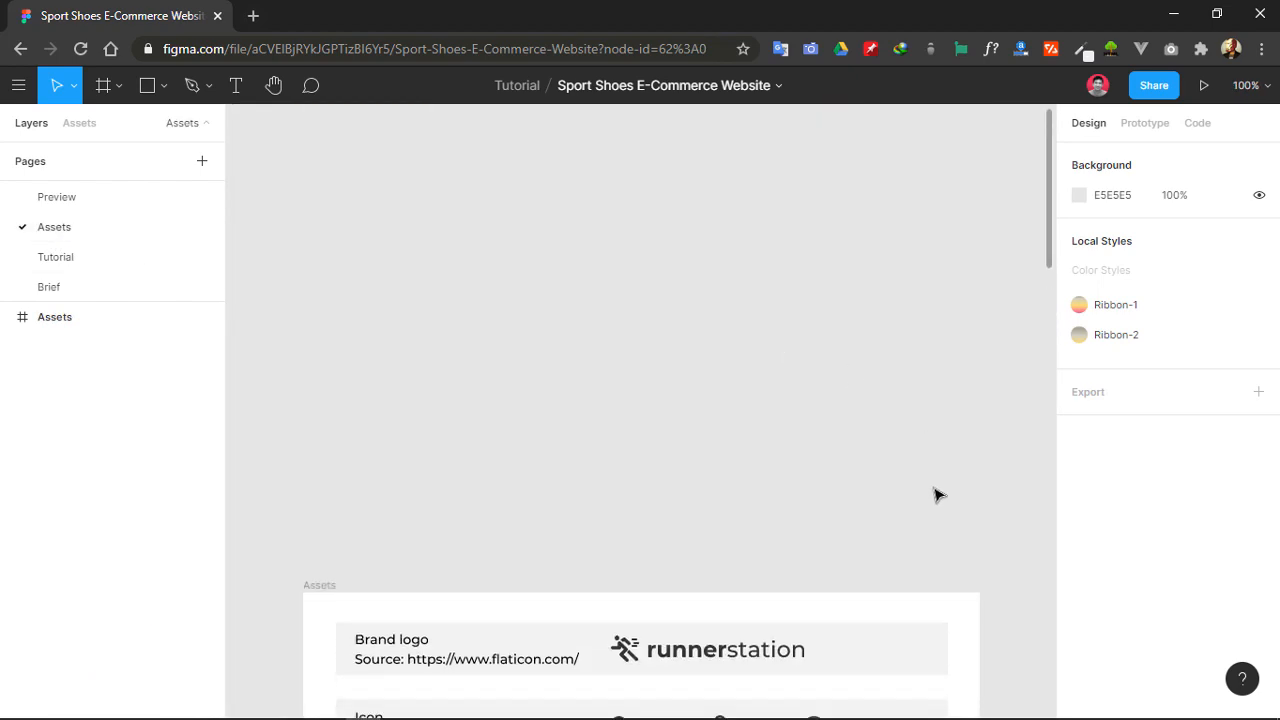
left_click(910, 365)
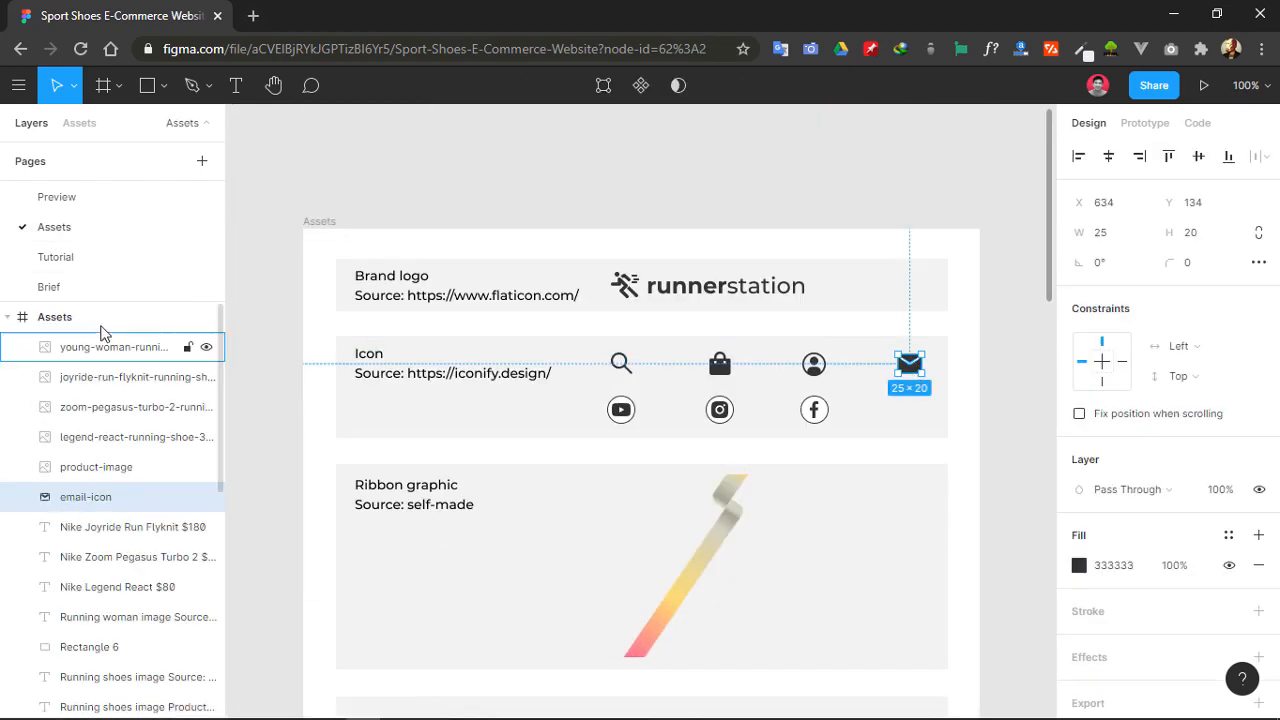
left_click(119, 268)
key("ctrl+v")
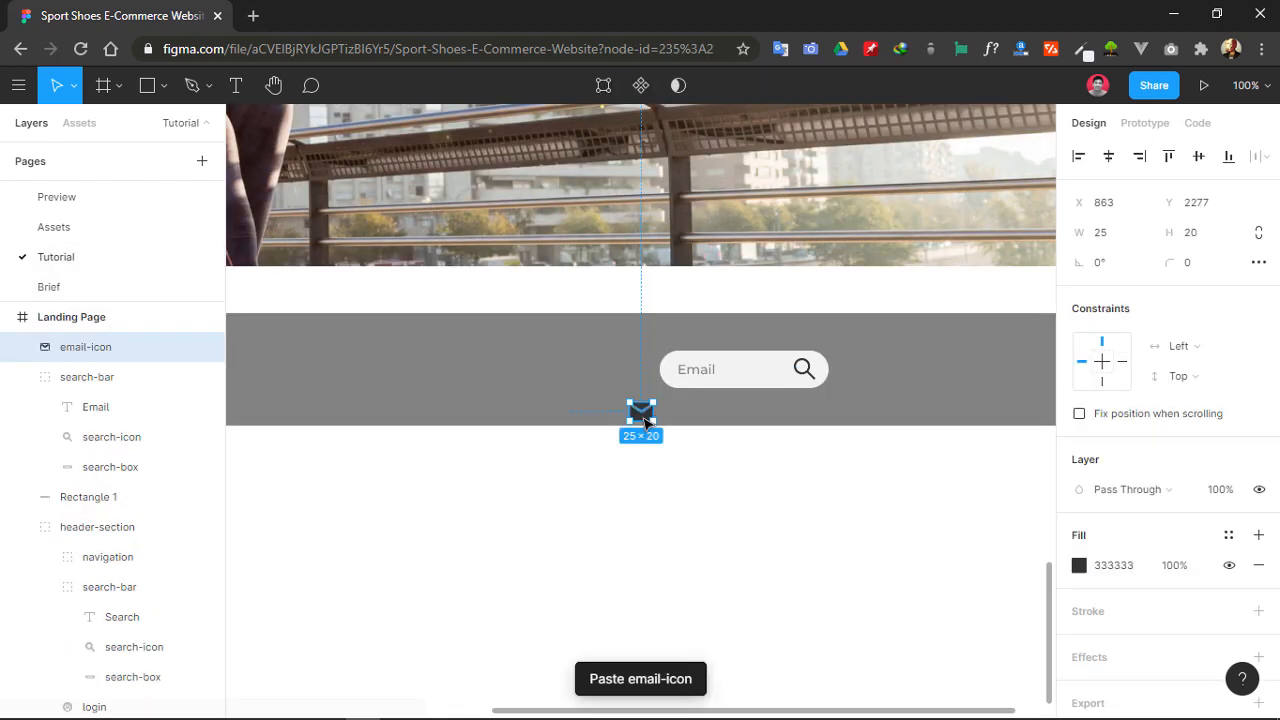
left_click_drag(645, 410, 757, 373)
- Delete the search icon from the Email bar and put the envelope icon in its place at X 1033, Y 2232
left_click(806, 373)
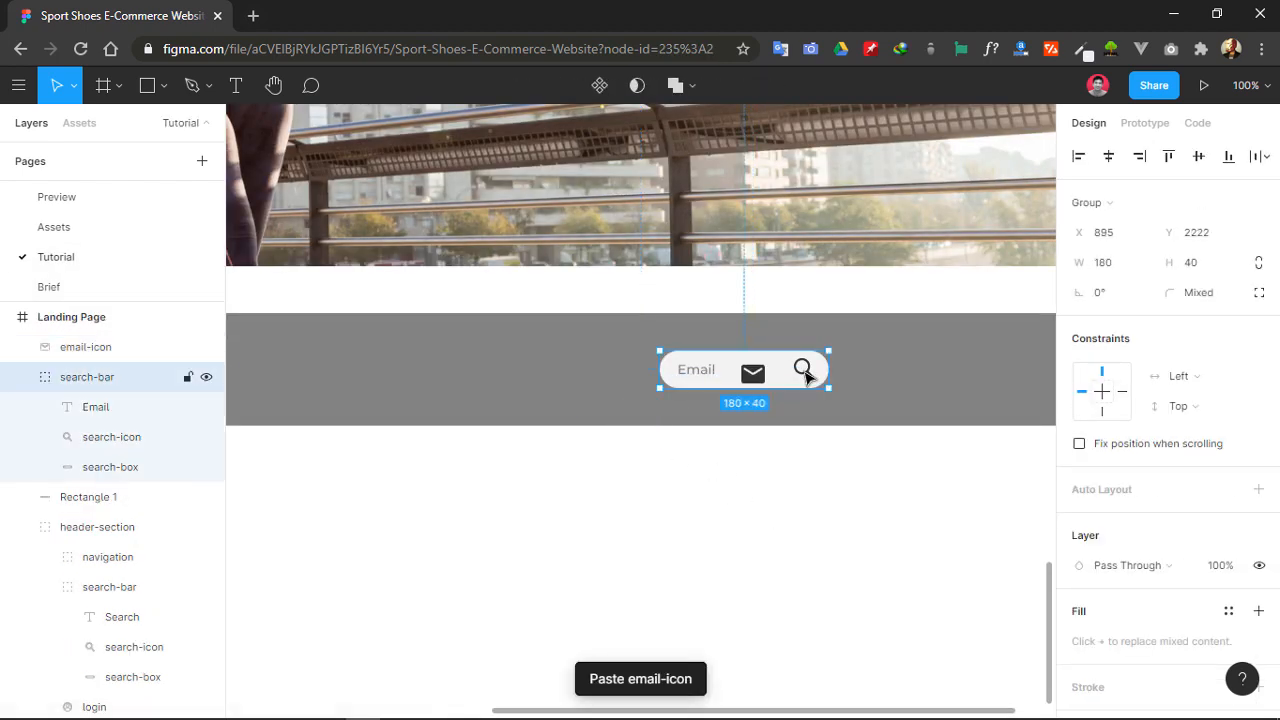
double_click(806, 373)
key("Delete")
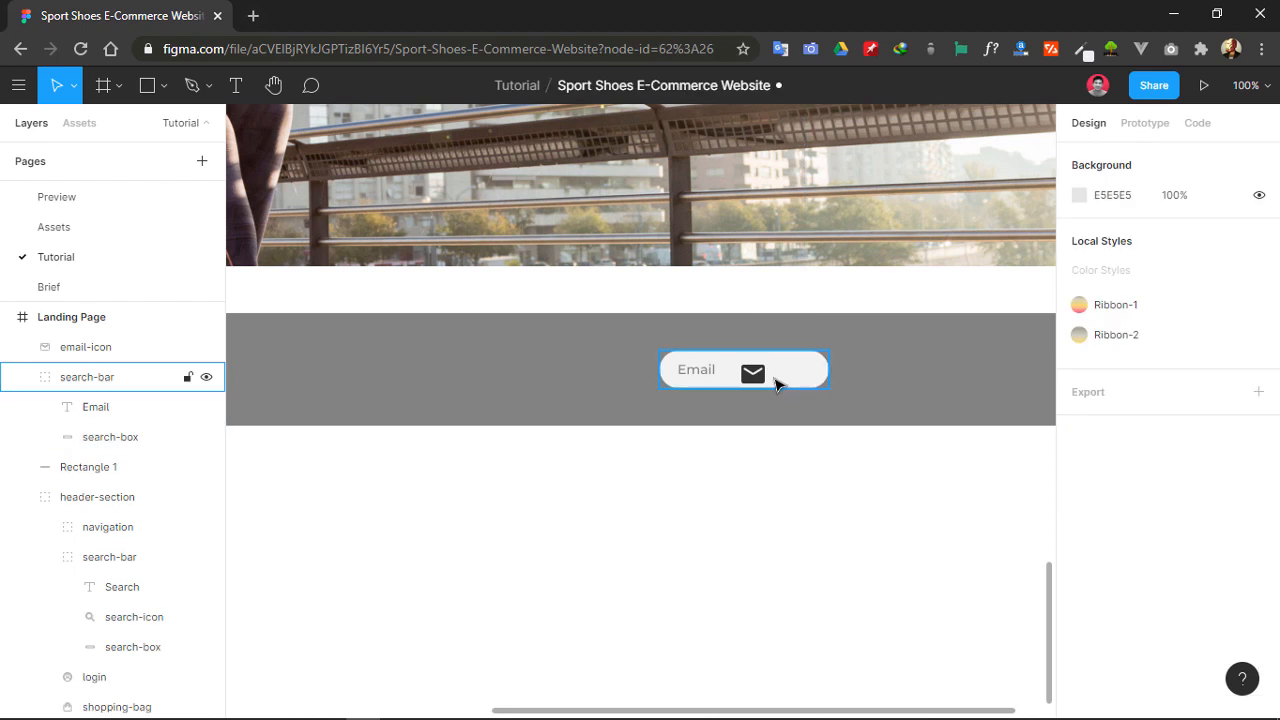
left_click_drag(757, 374, 800, 371)
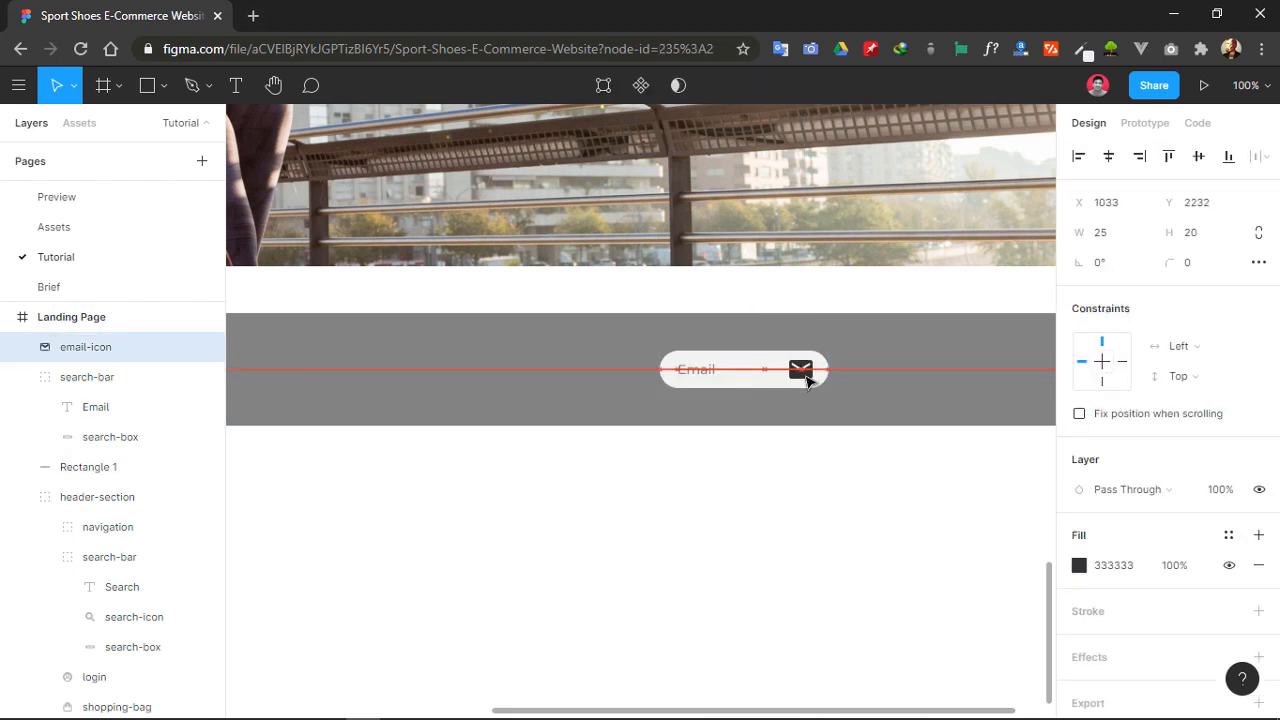
left_click(857, 520)
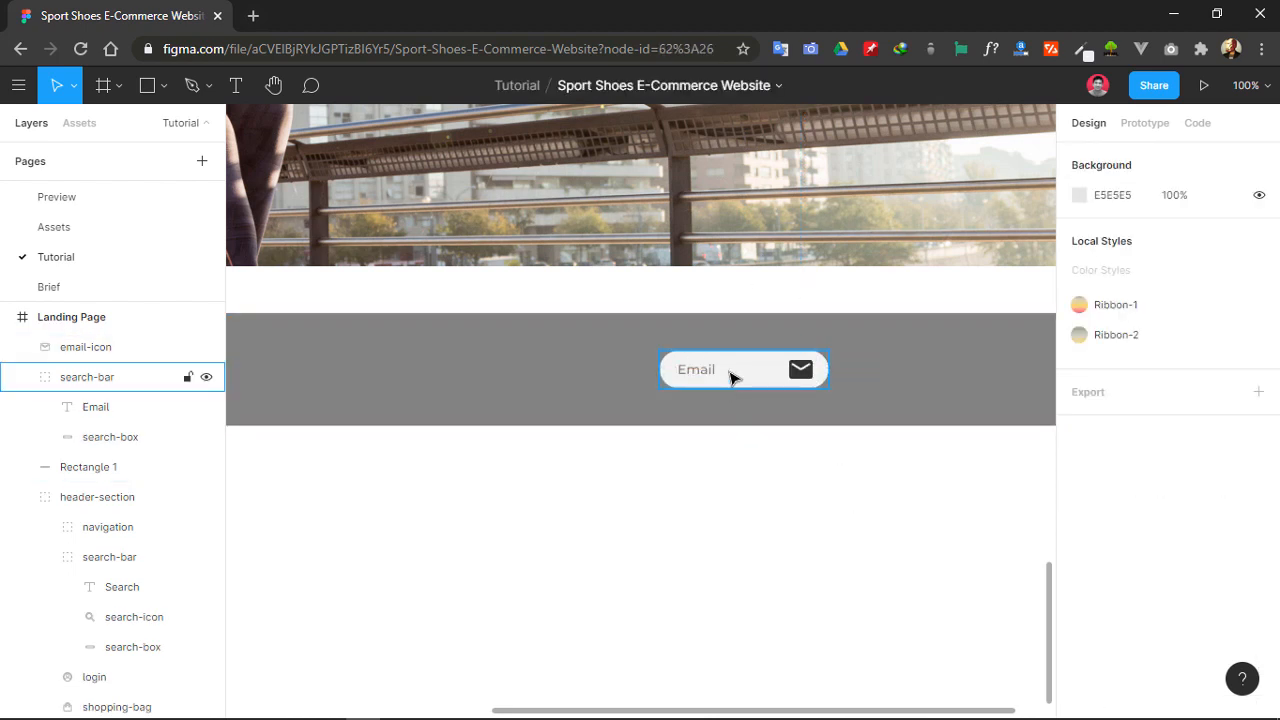
- Extend the Email bar group leftward to X 829 and set its width to 264
left_click(730, 378)
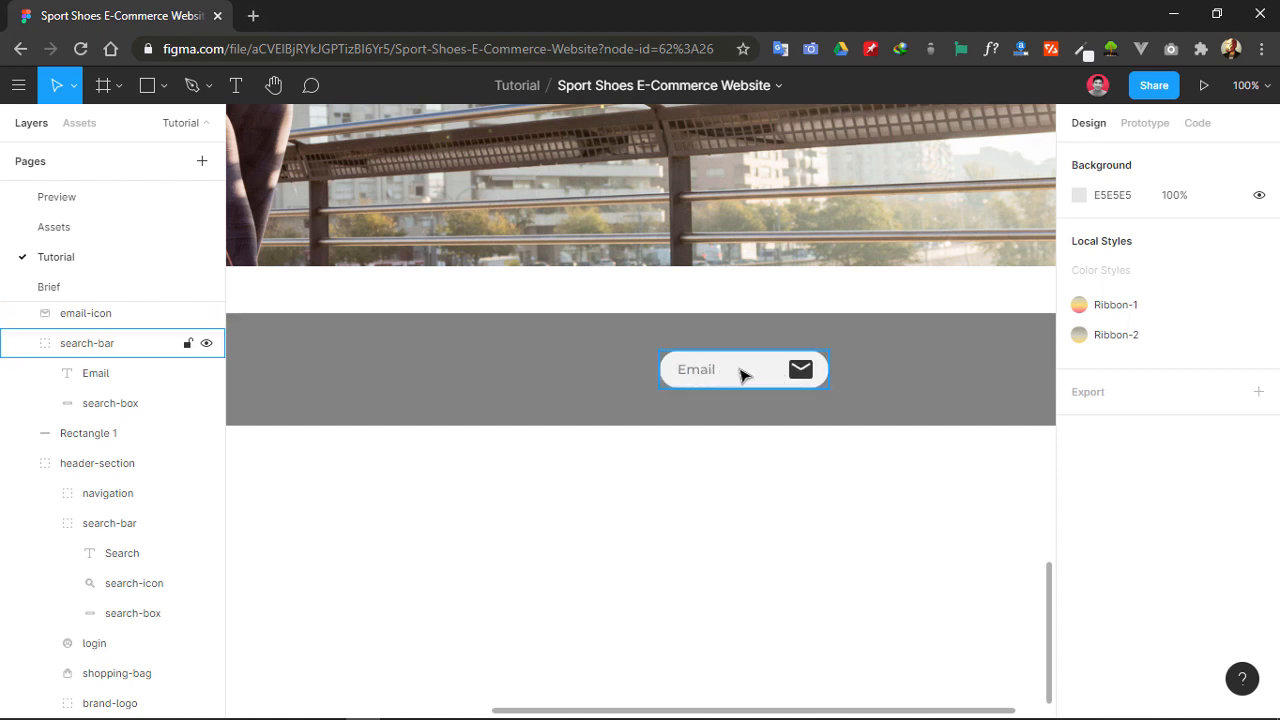
left_click(755, 375)
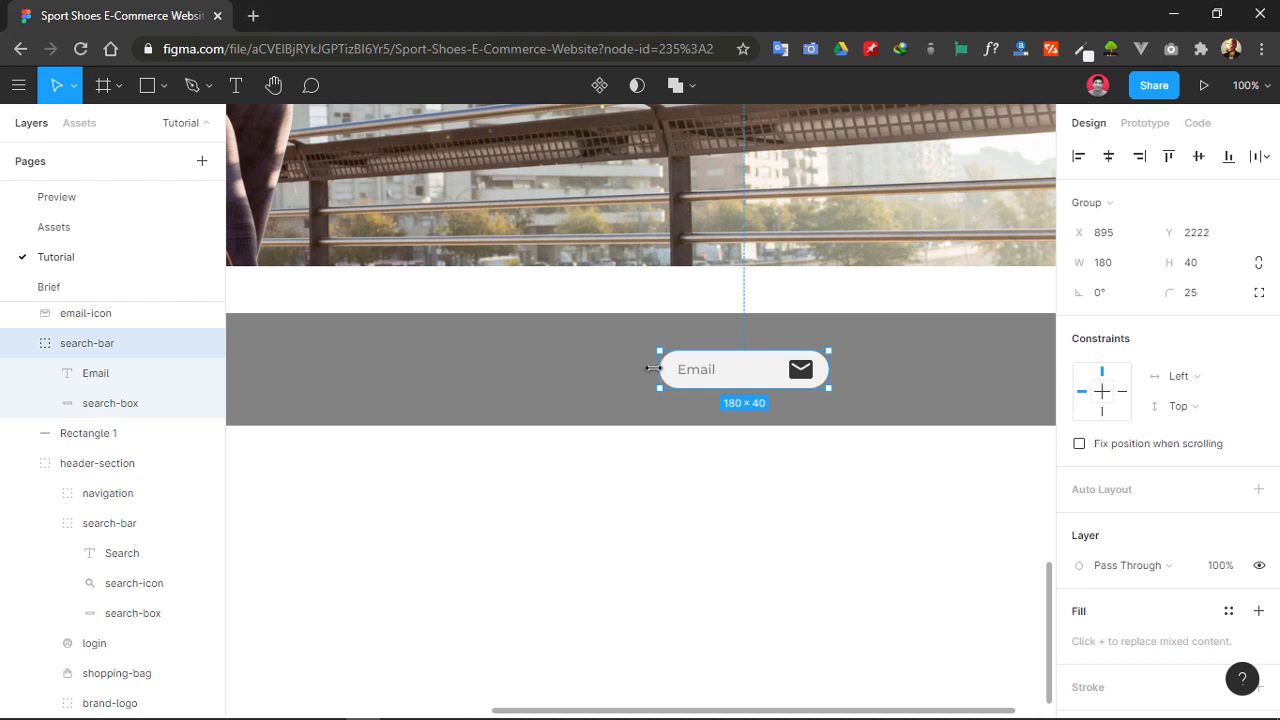
left_click_drag(653, 369, 597, 378)
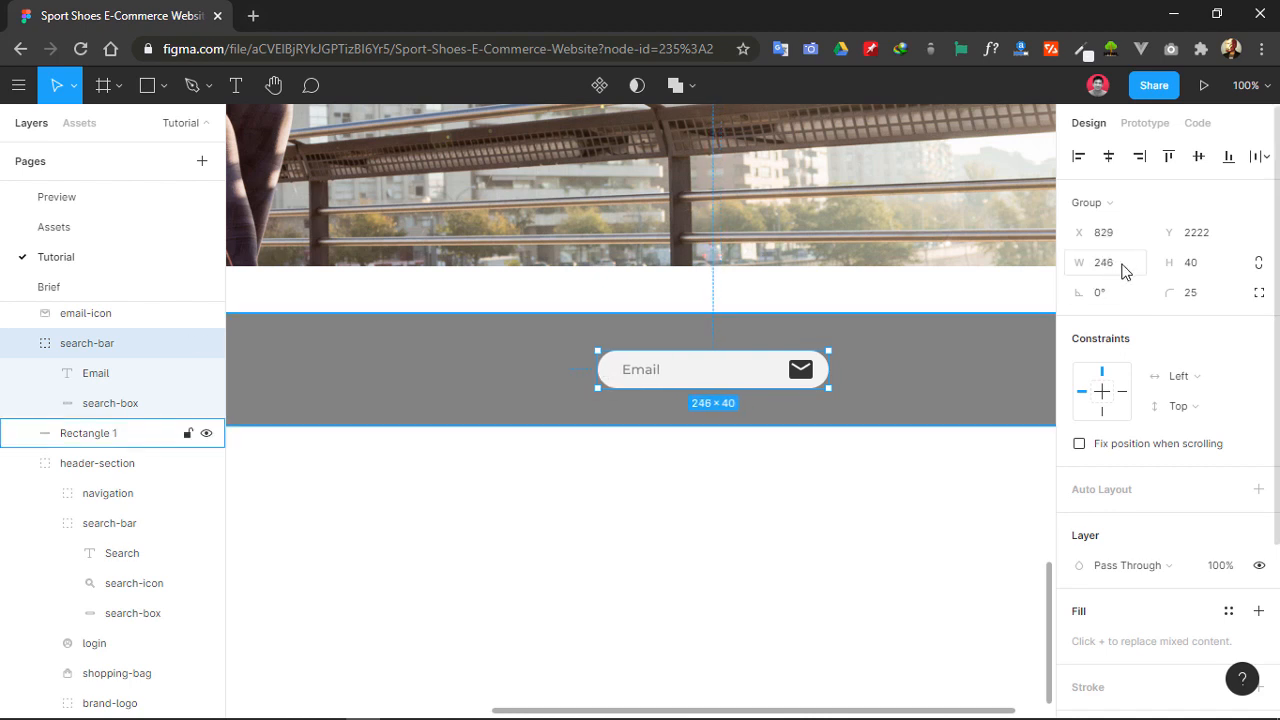
left_click(1080, 258)
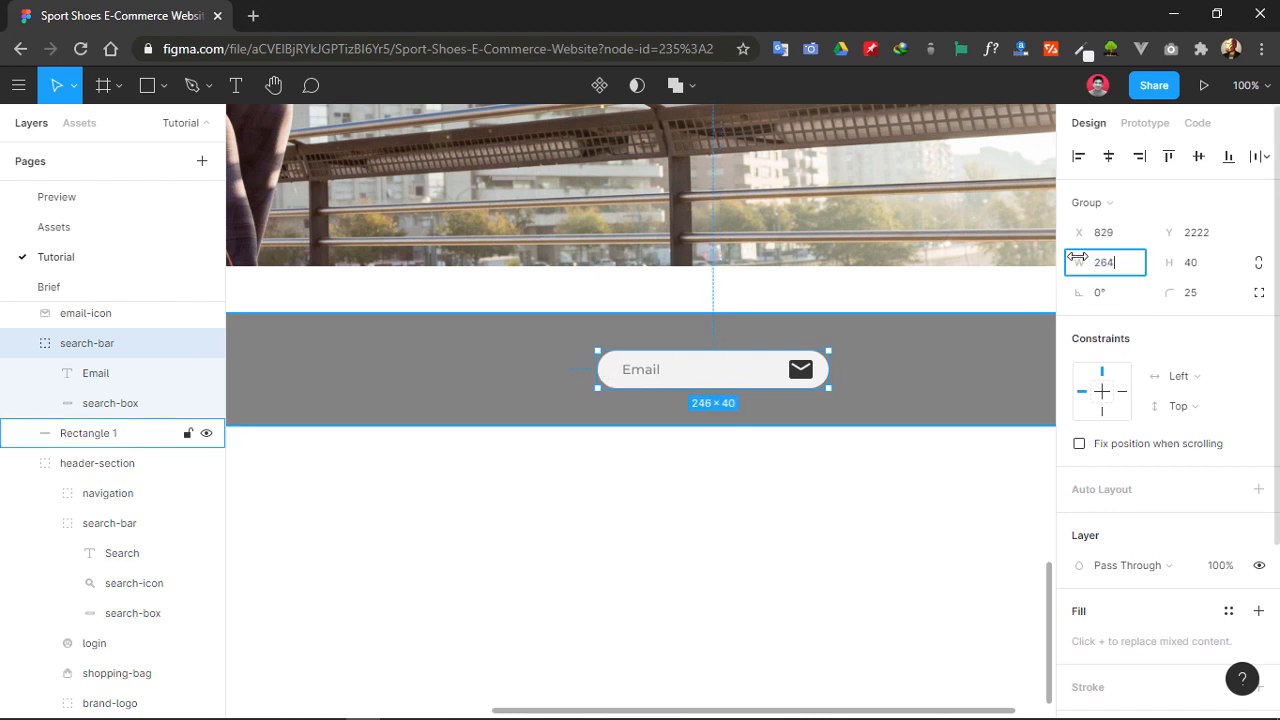
key("Return")
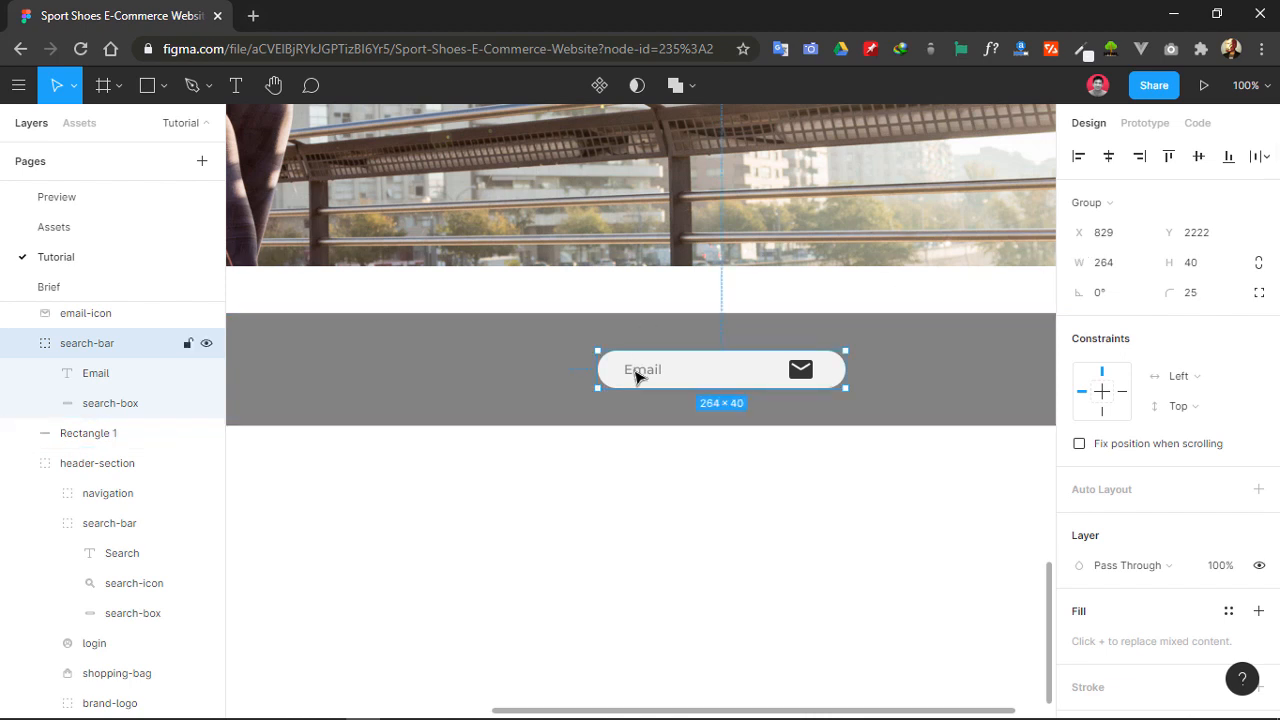
- Resize the Email text box to 91 px wide at X 847 and shift the envelope icon right to X 1048
double_click(637, 370)
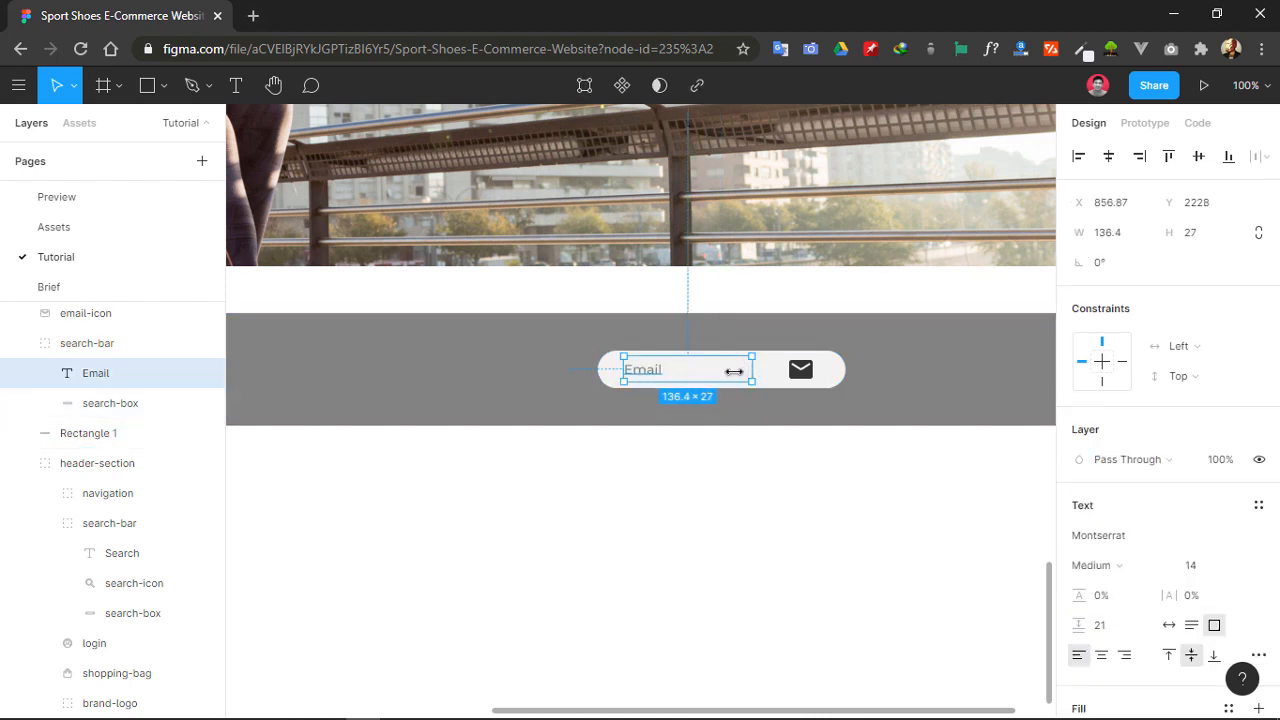
left_click_drag(751, 371, 710, 373)
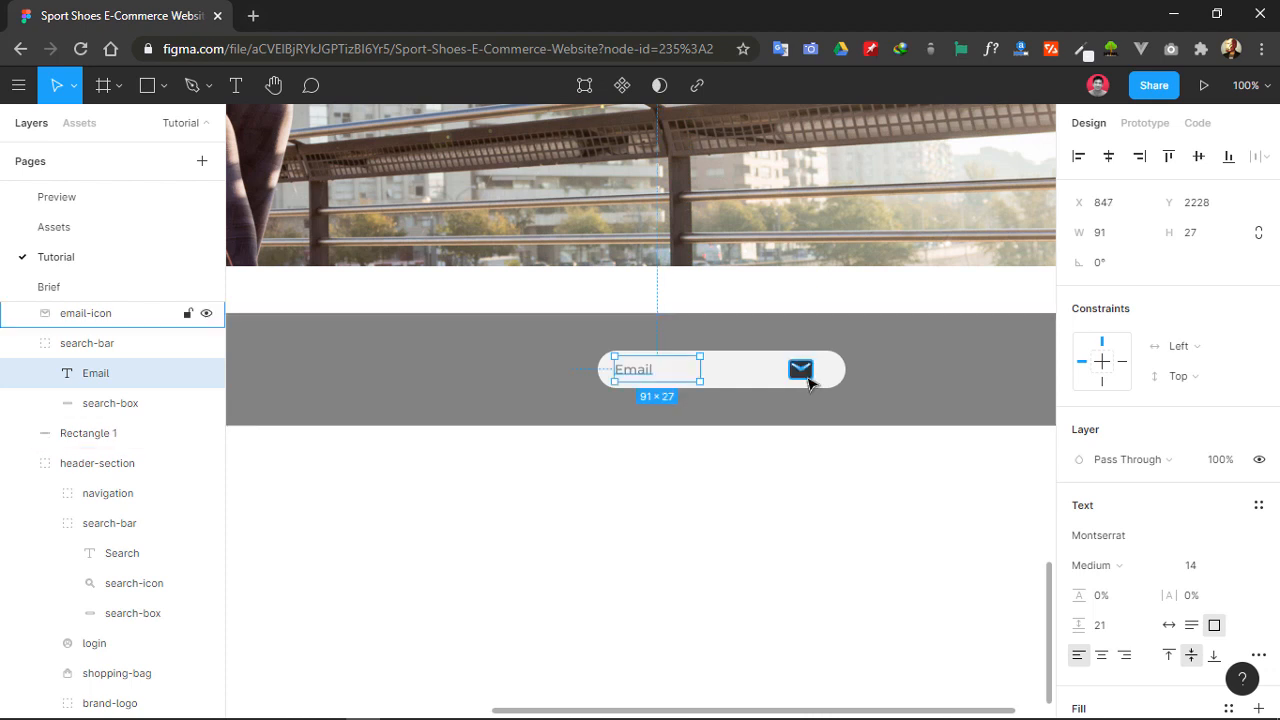
left_click(801, 369)
key("shift+Right")
key("Right")
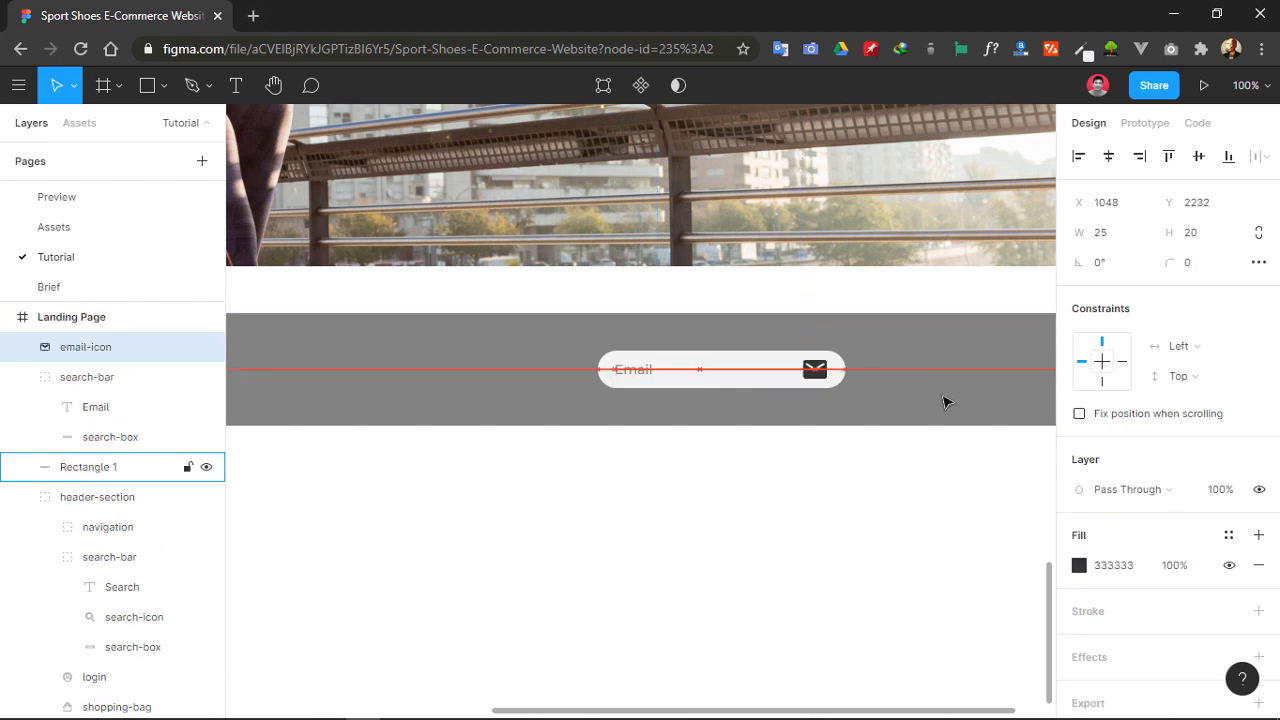
left_click(866, 514)
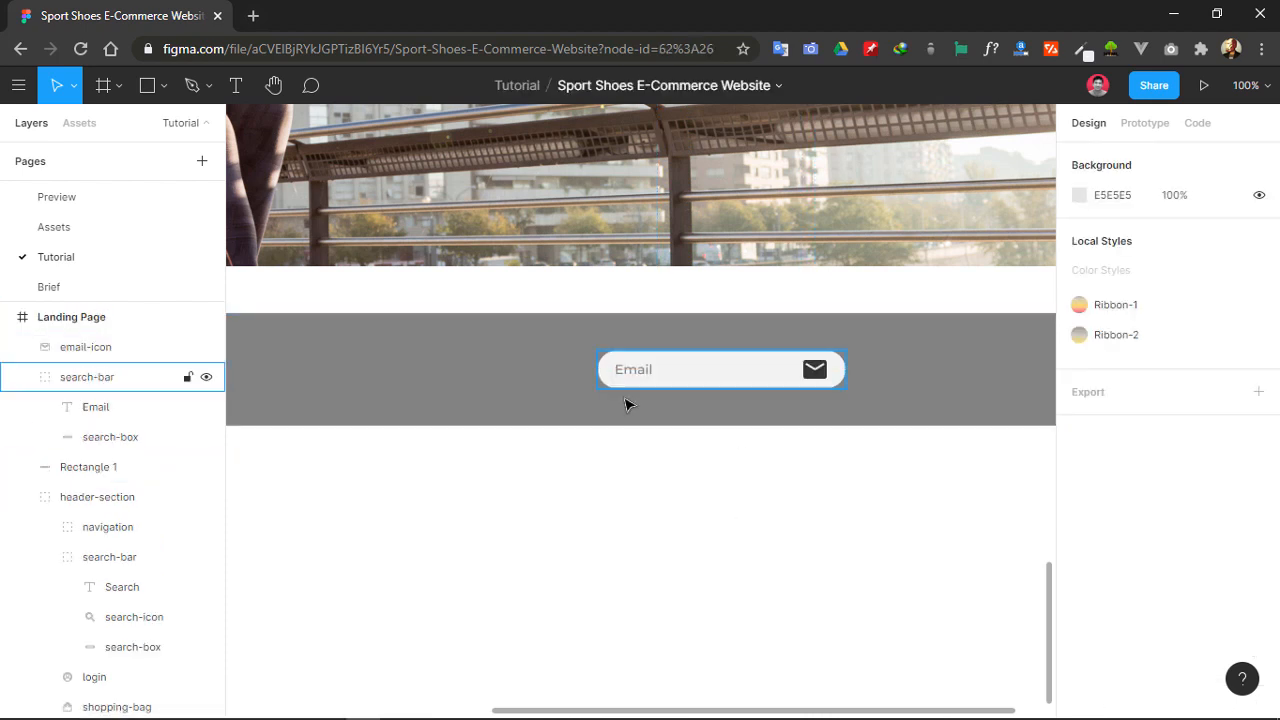
- Rename the copied search-bar group on the gray band to "newsletter-form"
left_click(129, 349)
left_click(700, 371)
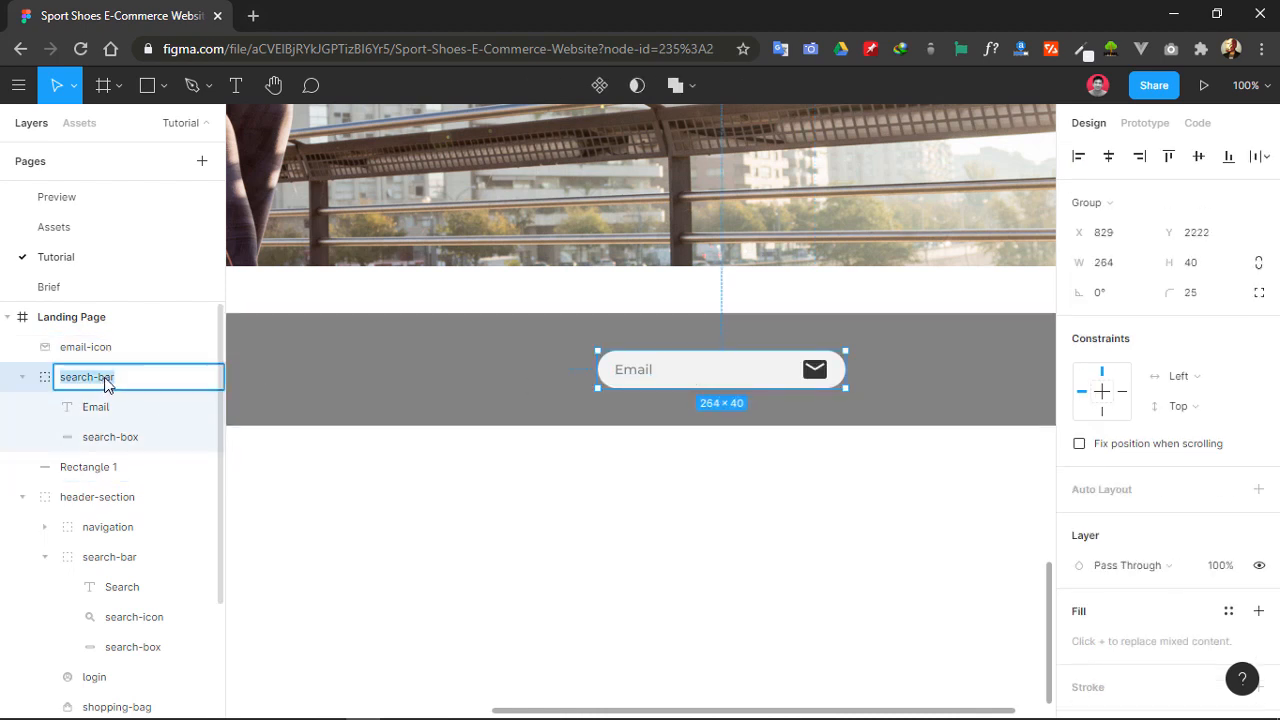
type("ne")
left_click_drag(120, 383, 84, 385)
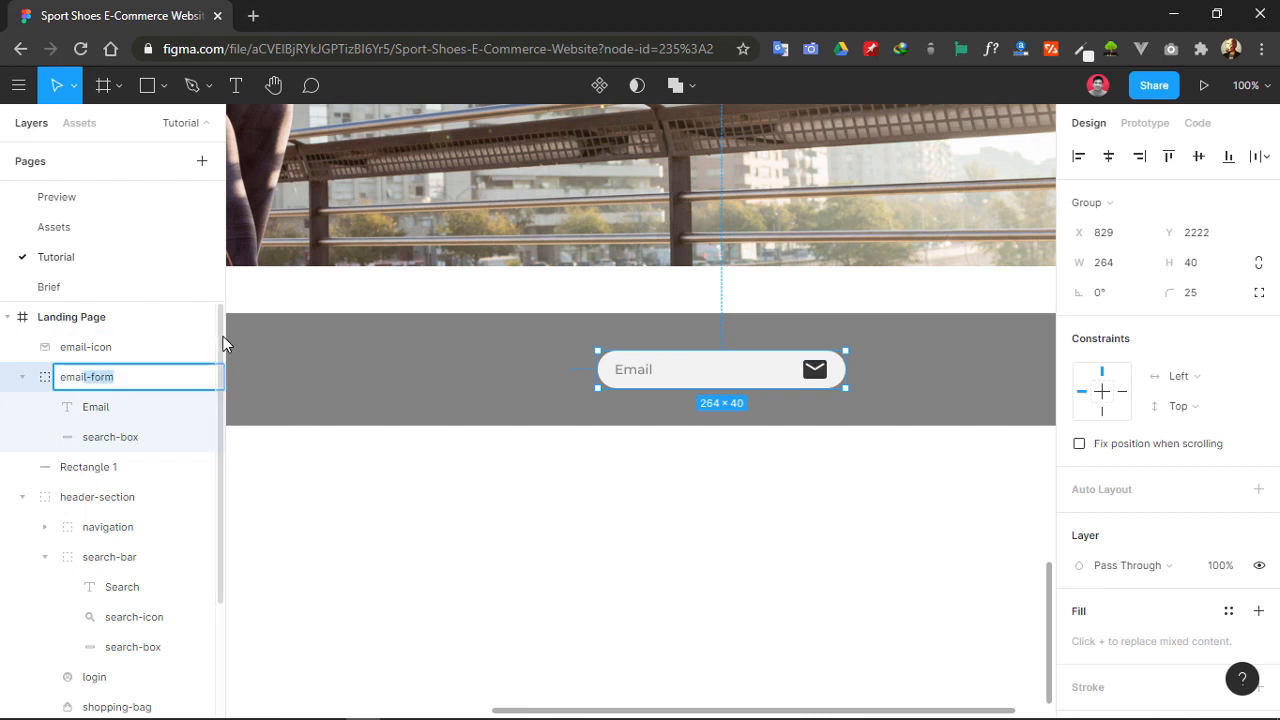
key("BackSpace")
key("BackSpace")
key("BackSpace")
key("BackSpace")
key("BackSpace")
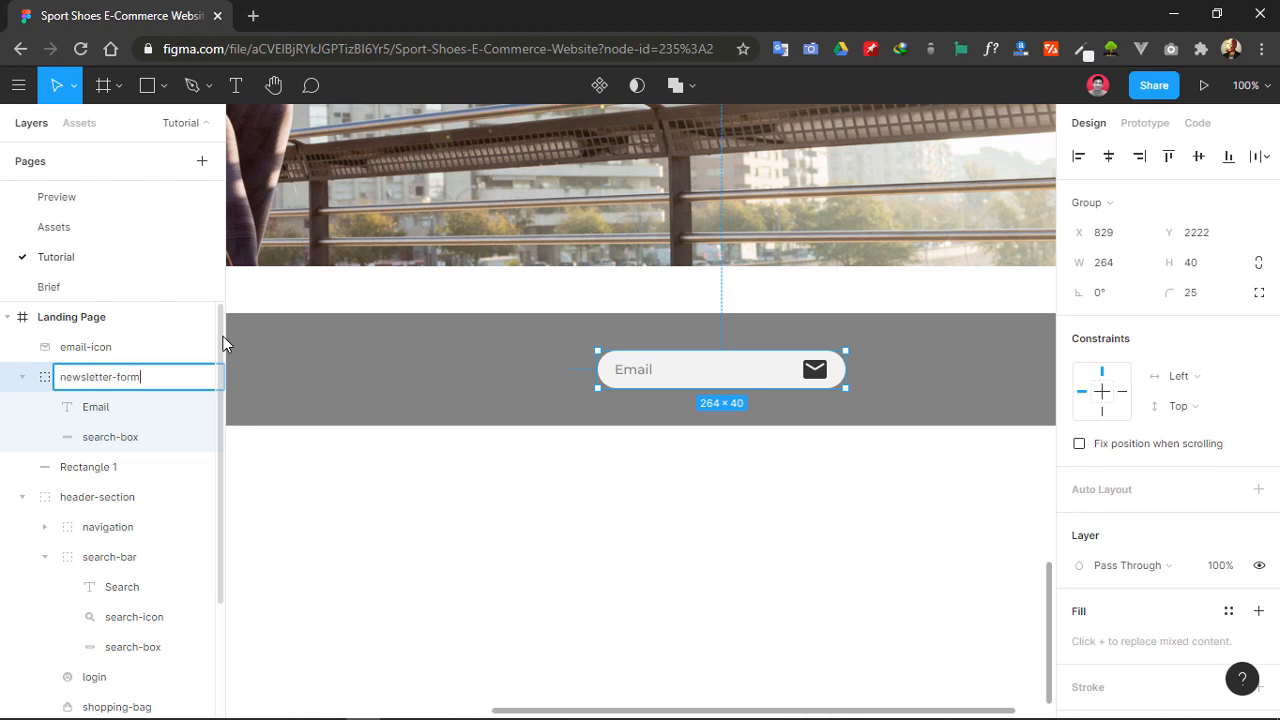
- Rename the search-box layer inside the newsletter-form group to "email-box"
double_click(114, 440)
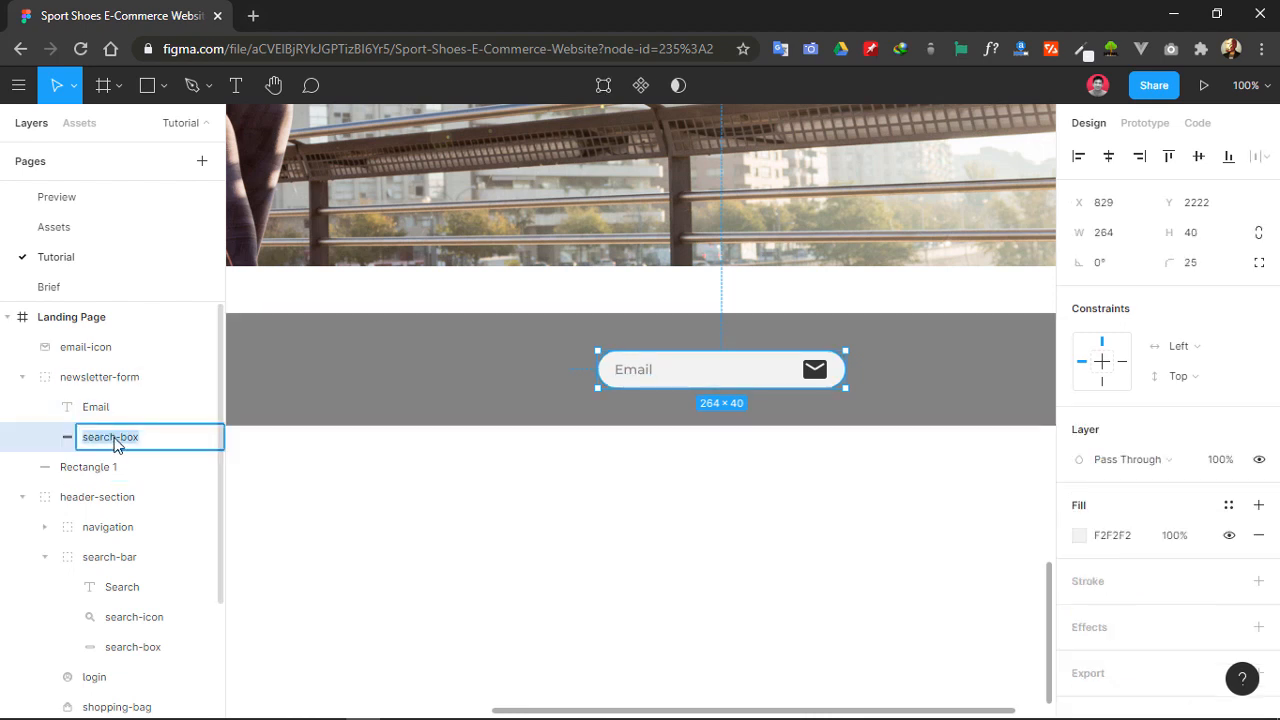
left_click_drag(114, 445, 80, 458)
key("BackSpace")
type("email")
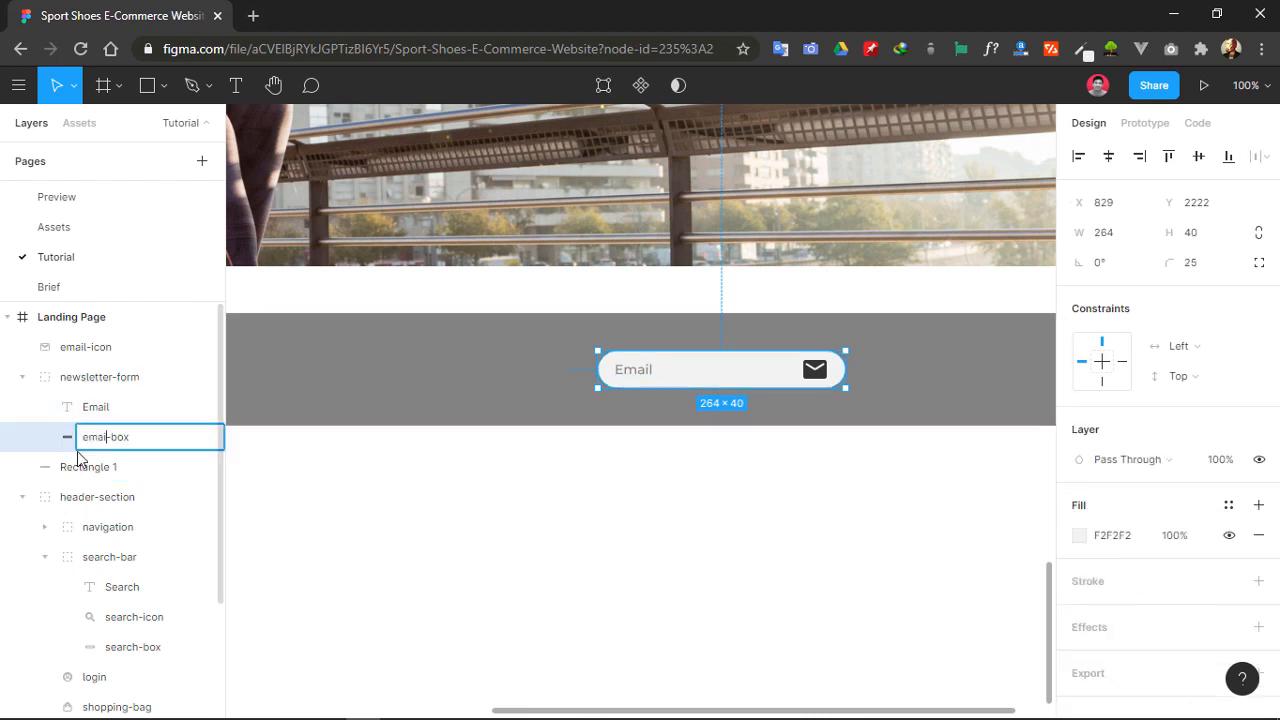
left_click(786, 443)
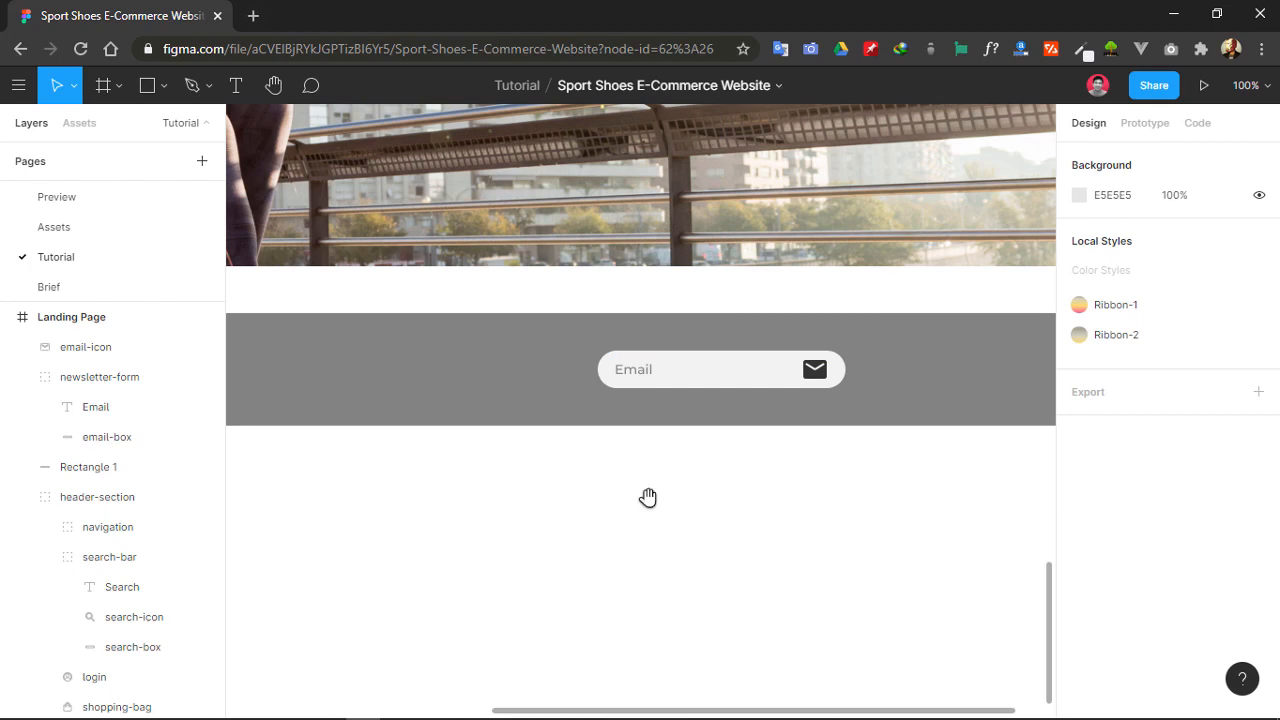
- Add a text box about 480 × 46 px on the gray band left of the email field, with placeholder text "asa"
left_click_drag(651, 497, 890, 495)
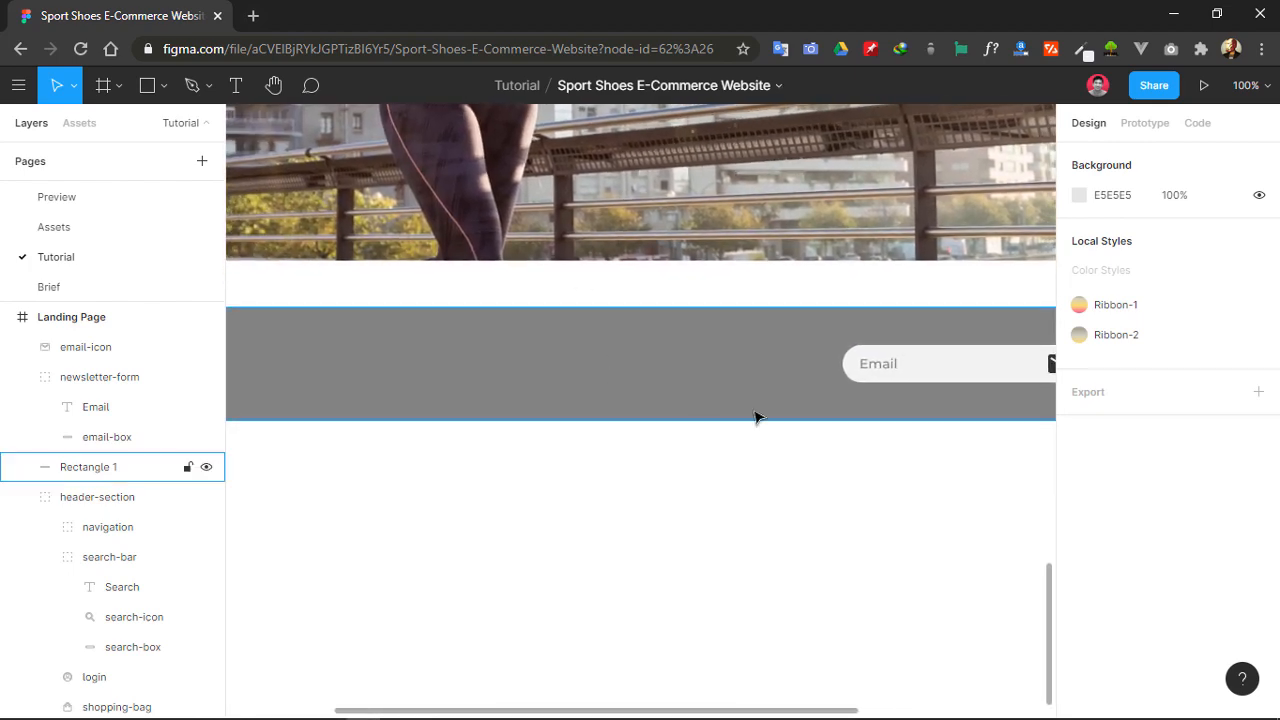
left_click_drag(684, 520, 654, 560)
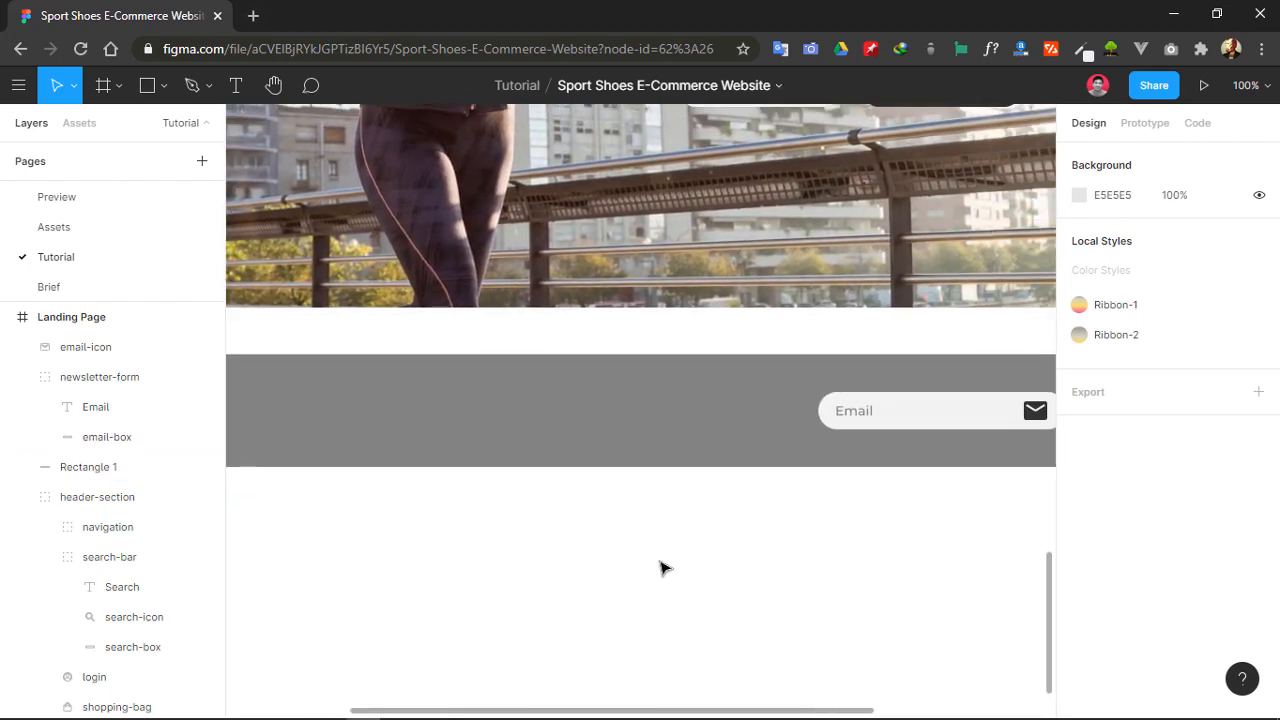
left_click_drag(651, 511, 788, 492)
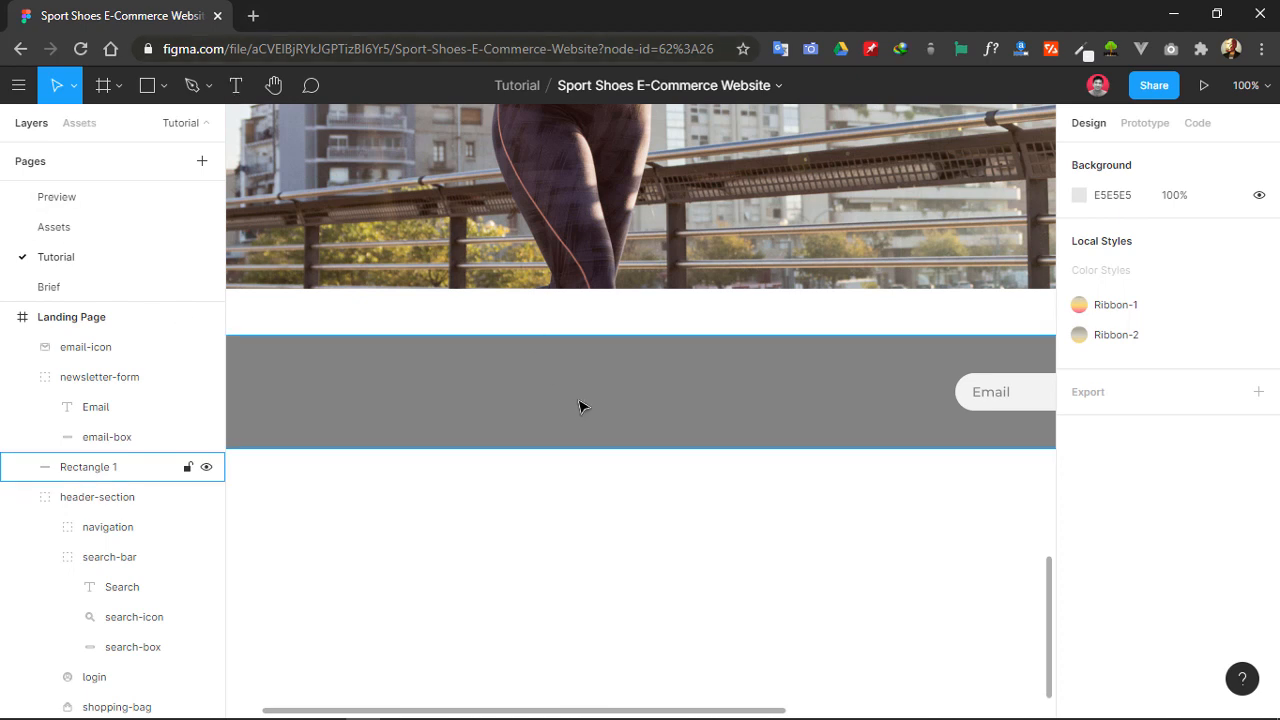
left_click(222, 80)
left_click_drag(373, 367, 825, 411)
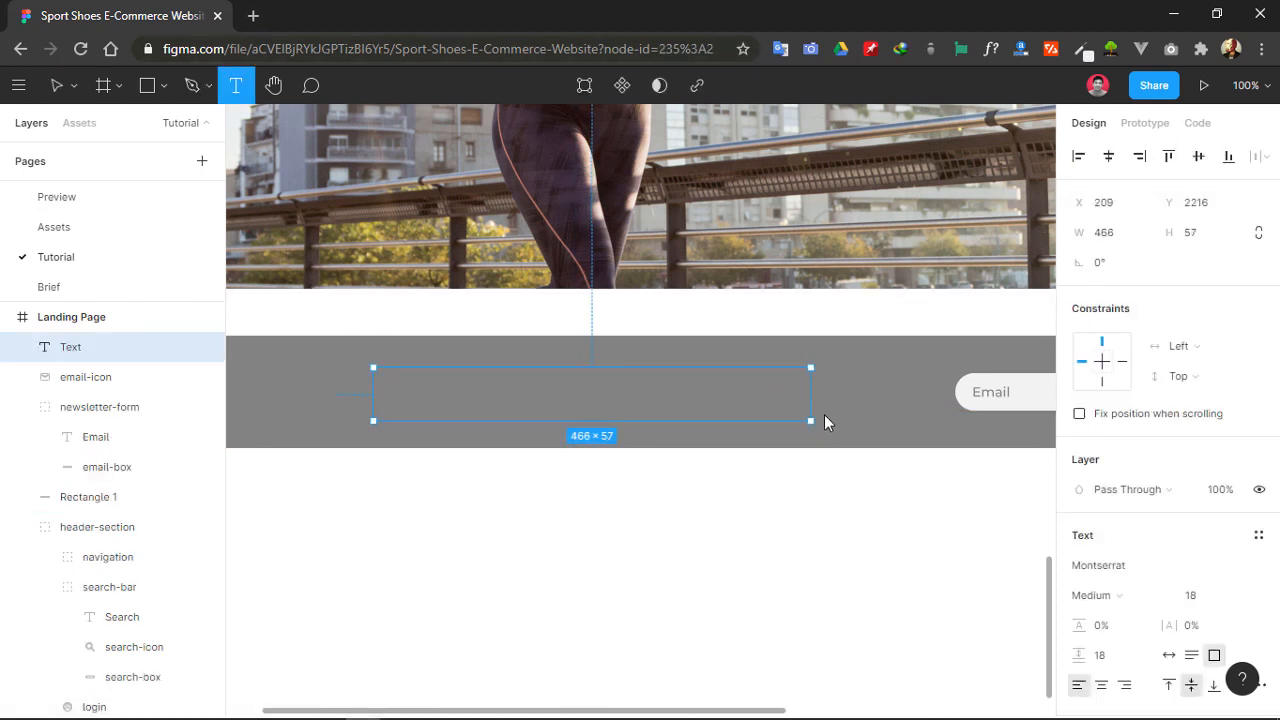
type("asa")
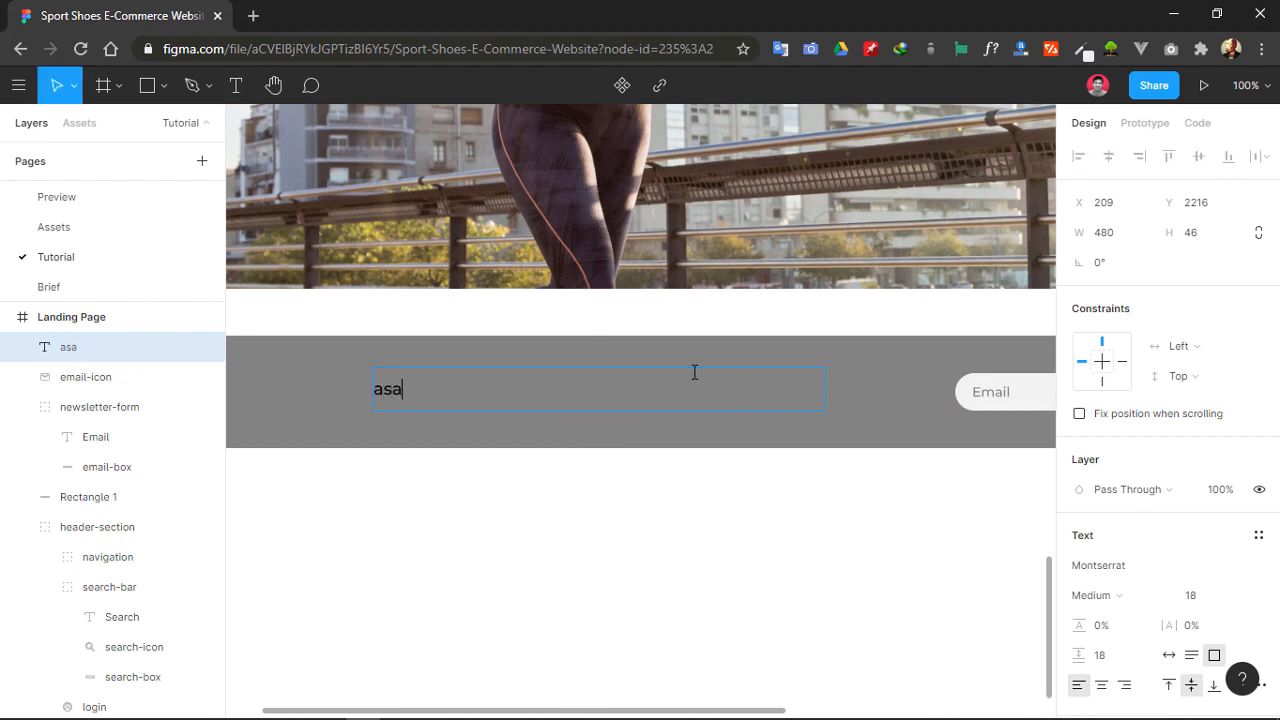
- Change the placeholder text's fill on the gray band to white FFFFFF
key("ctrl+a")
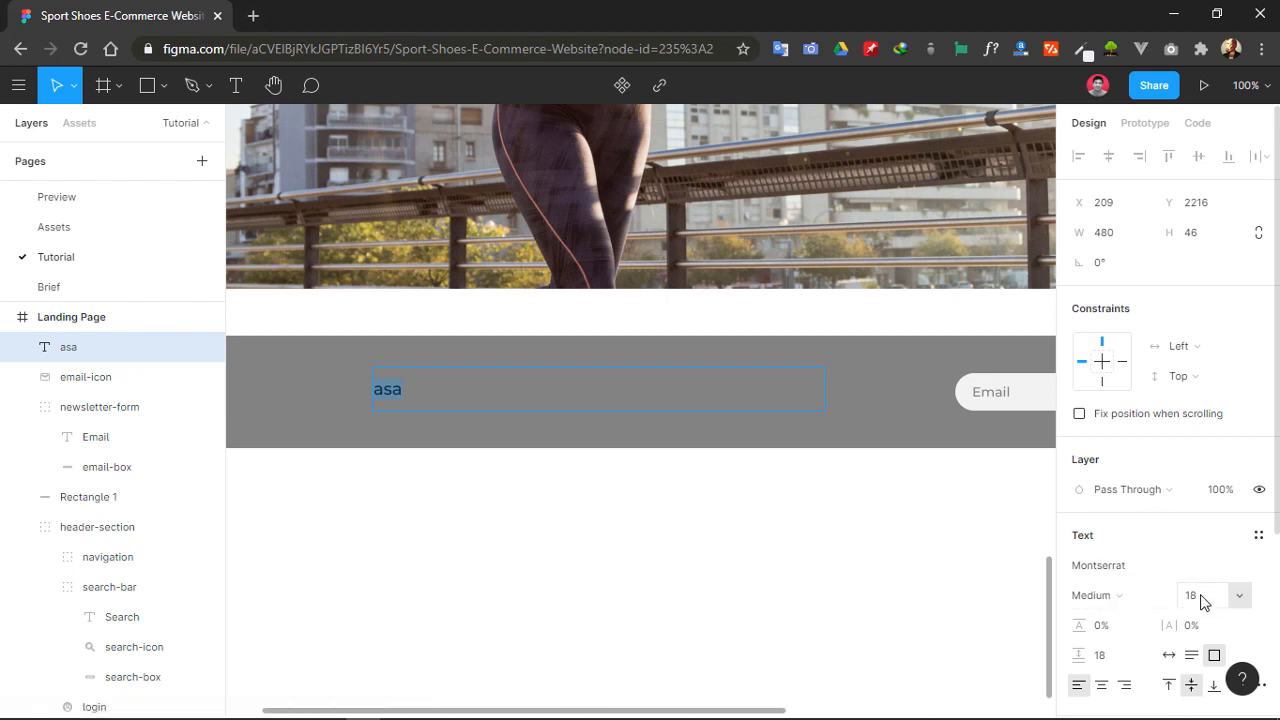
scroll(1108, 506, "down", 3)
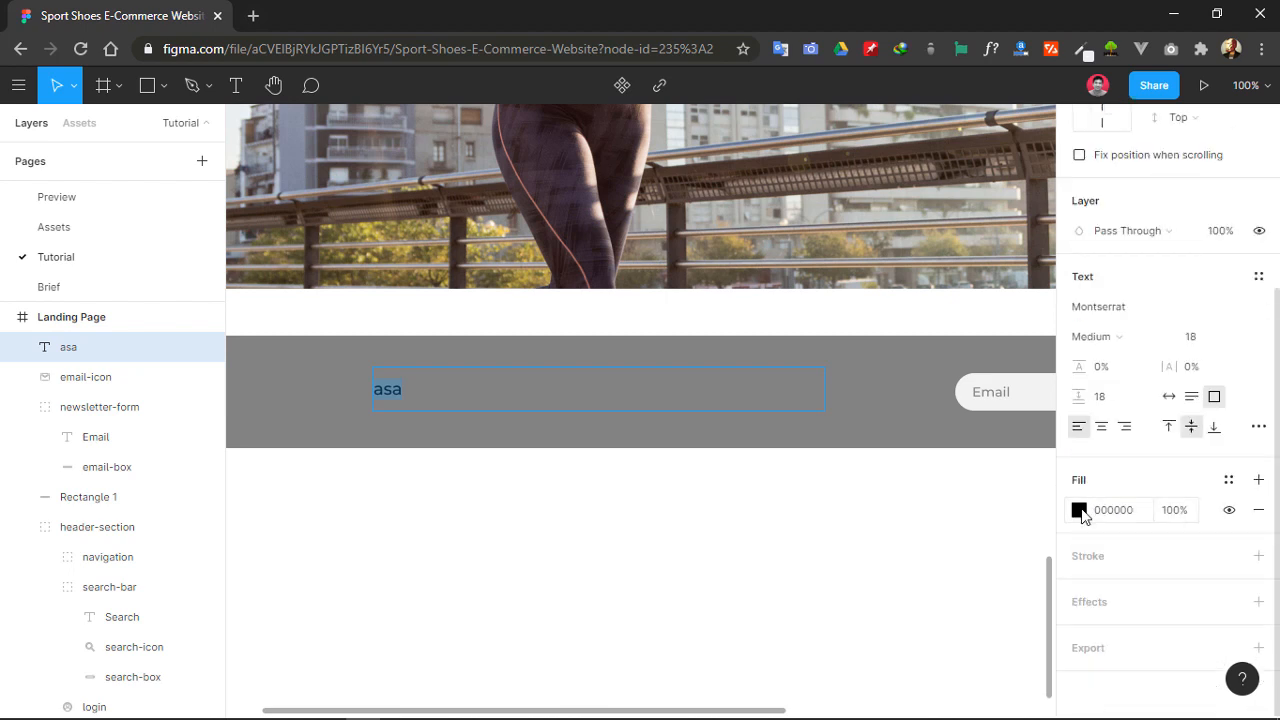
left_click(1080, 510)
left_click_drag(957, 477, 835, 252)
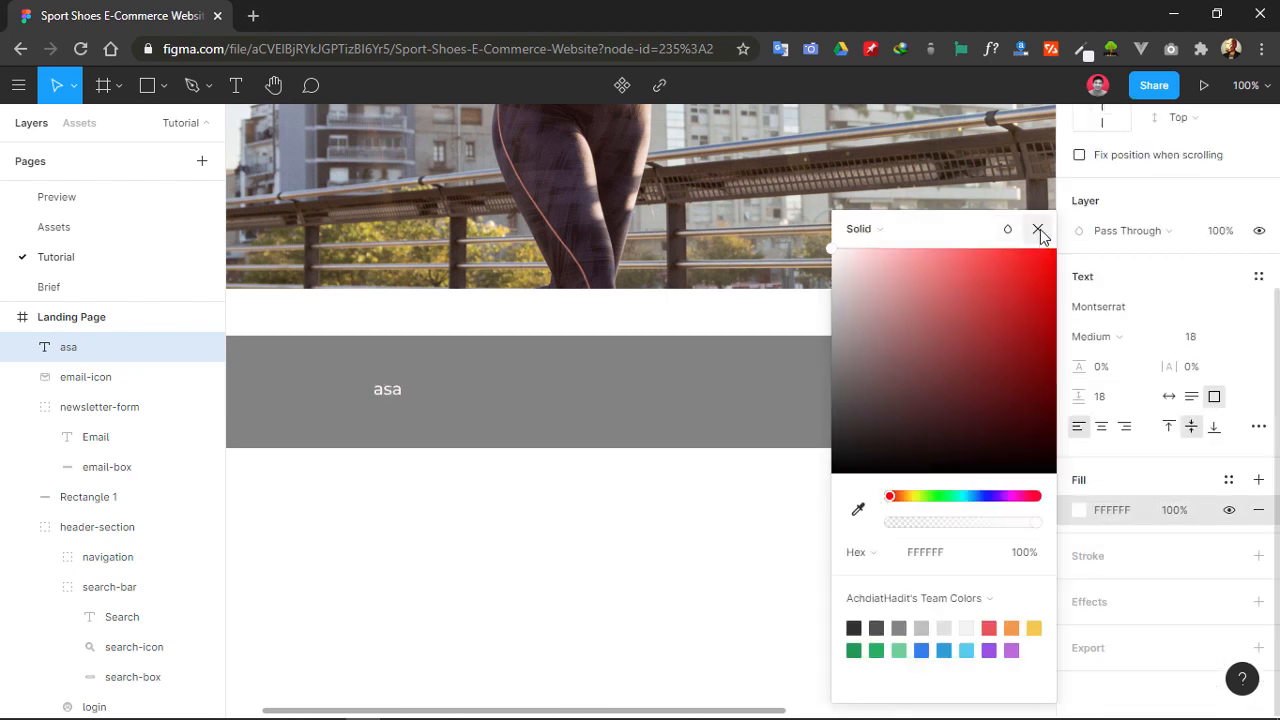
left_click(1038, 229)
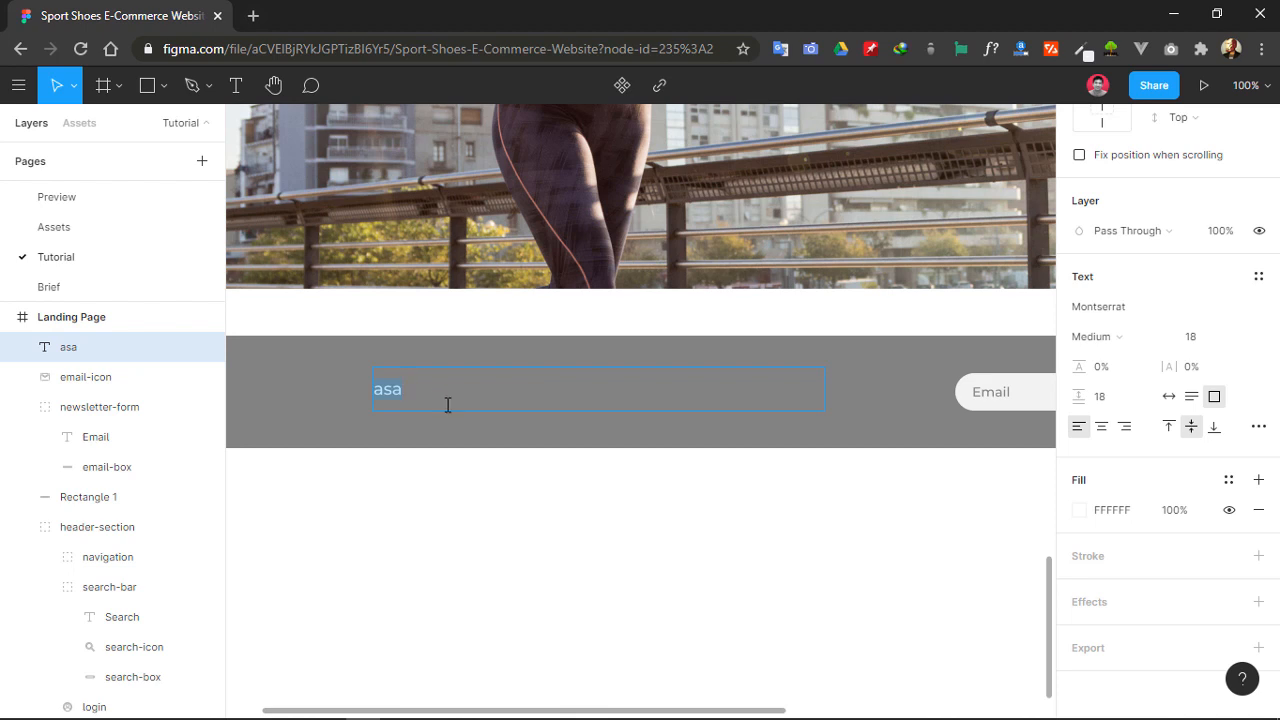
- Replace the placeholder text on the gray band with "Subscribe to our newsletter to stay up-to-date"
left_click_drag(410, 392, 346, 389)
type("Subscribe")
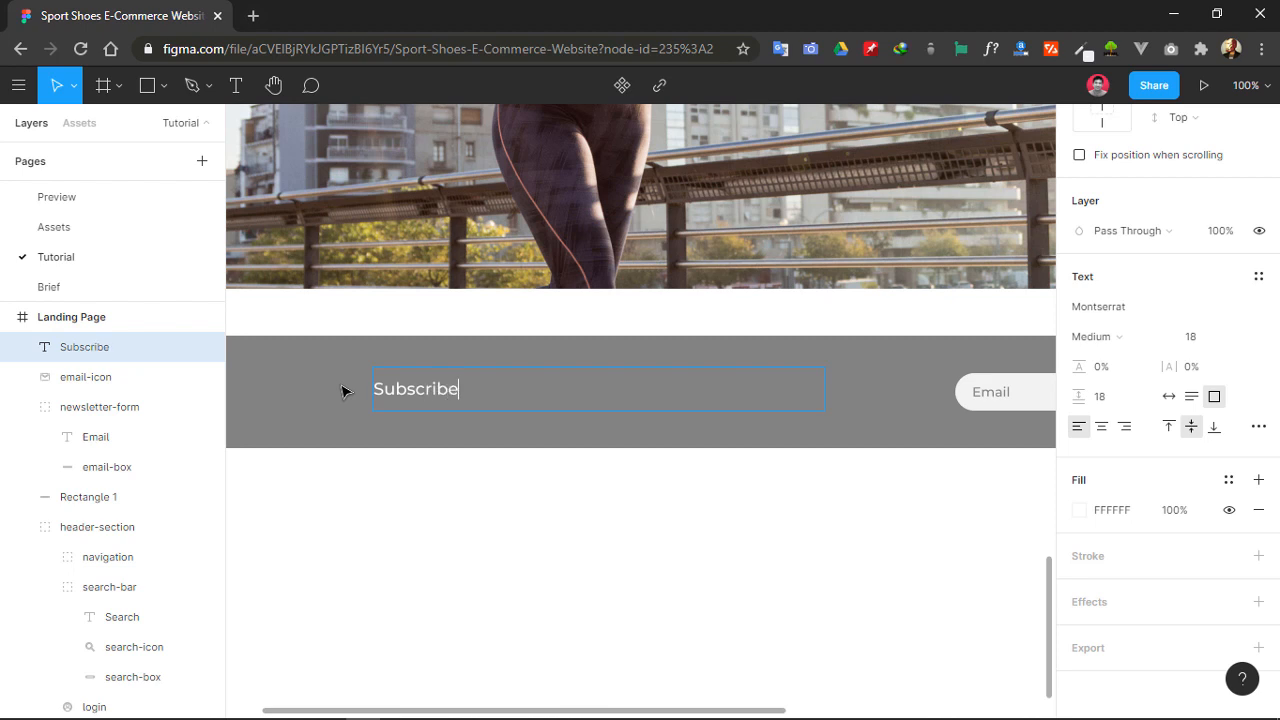
key("BackSpace")
type("be to our news")
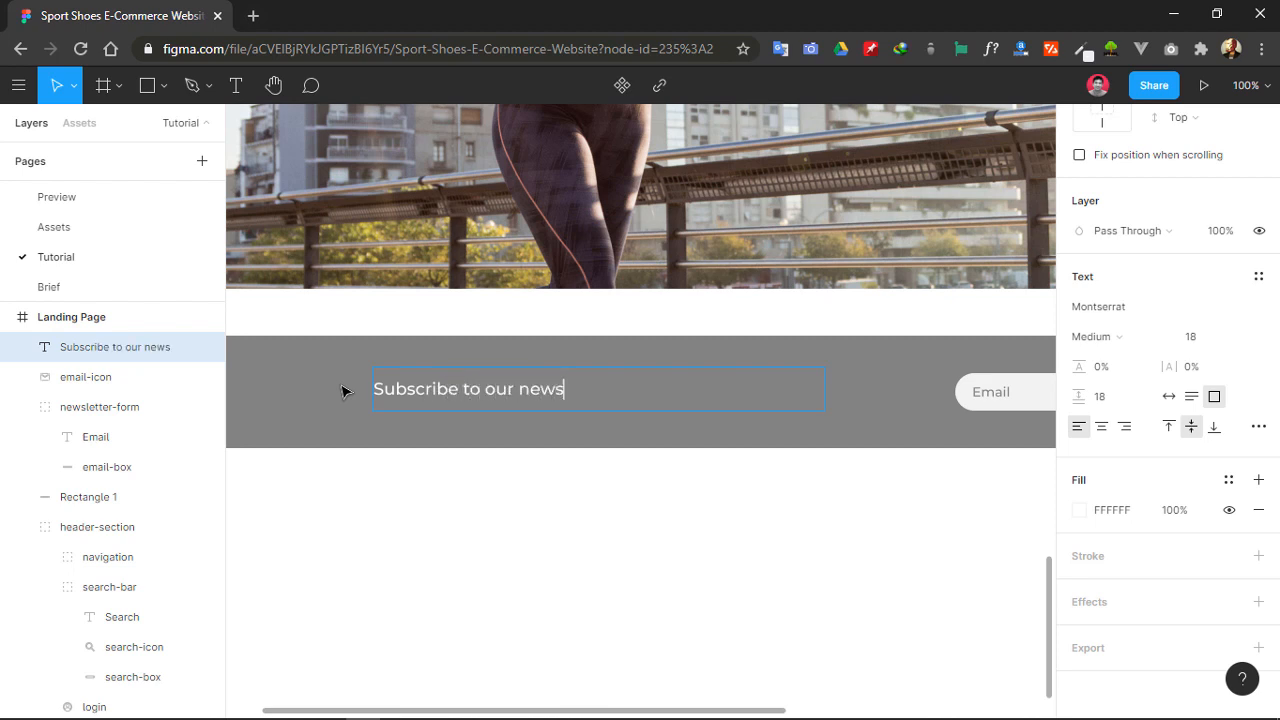
type("letter to ")
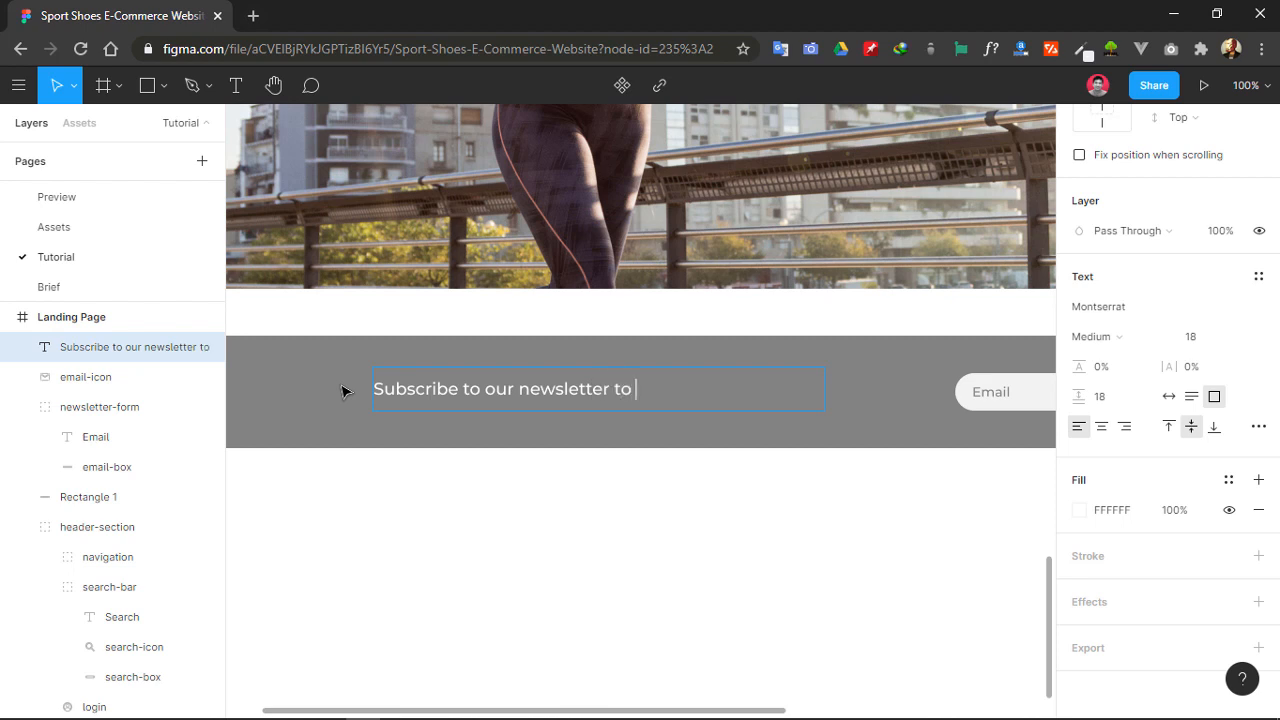
type("stay up-to-date")
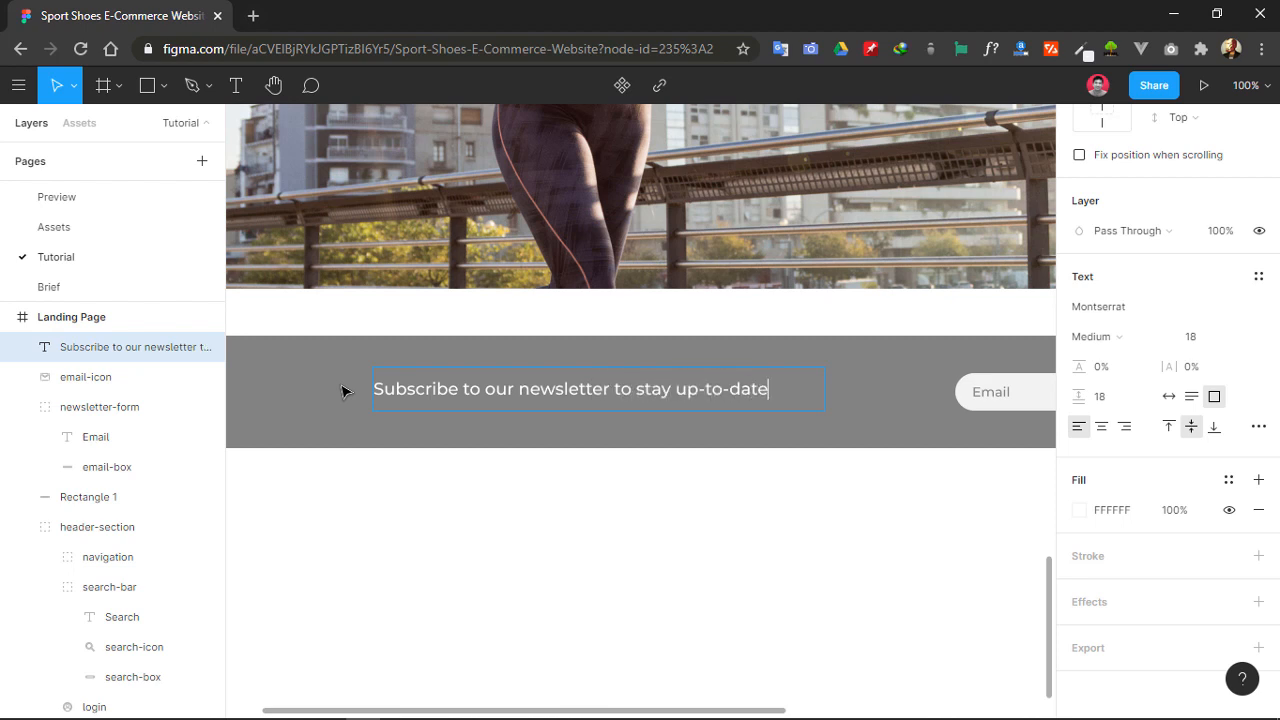
key("Escape")
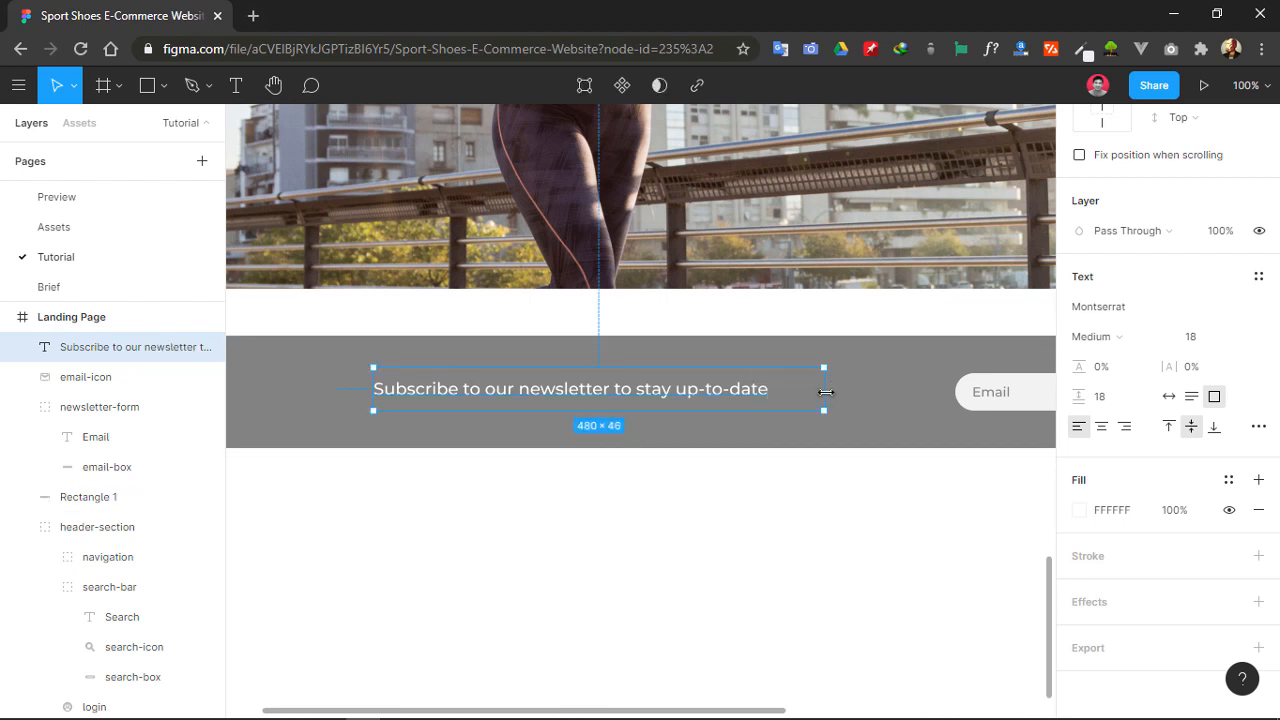
- Widen the subscribe message box to about 592 px and append "with latest products" to its text
left_click_drag(827, 393, 950, 398)
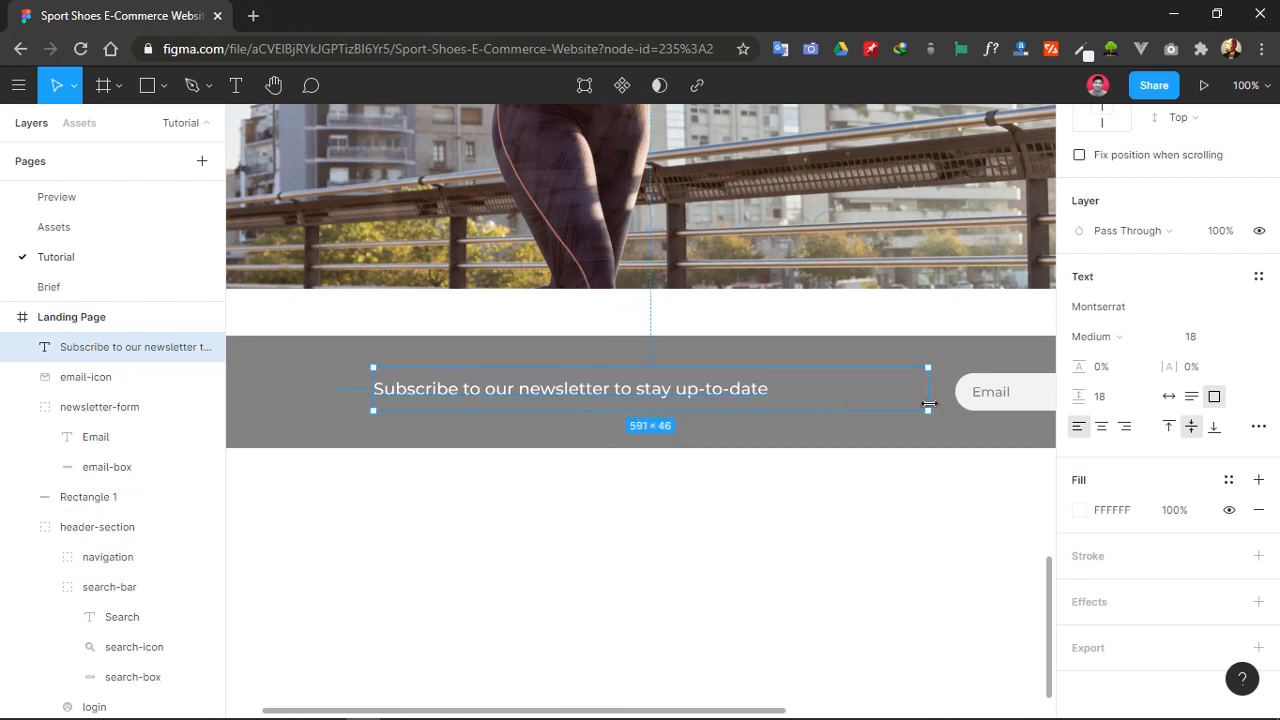
double_click(765, 392)
left_click(767, 392)
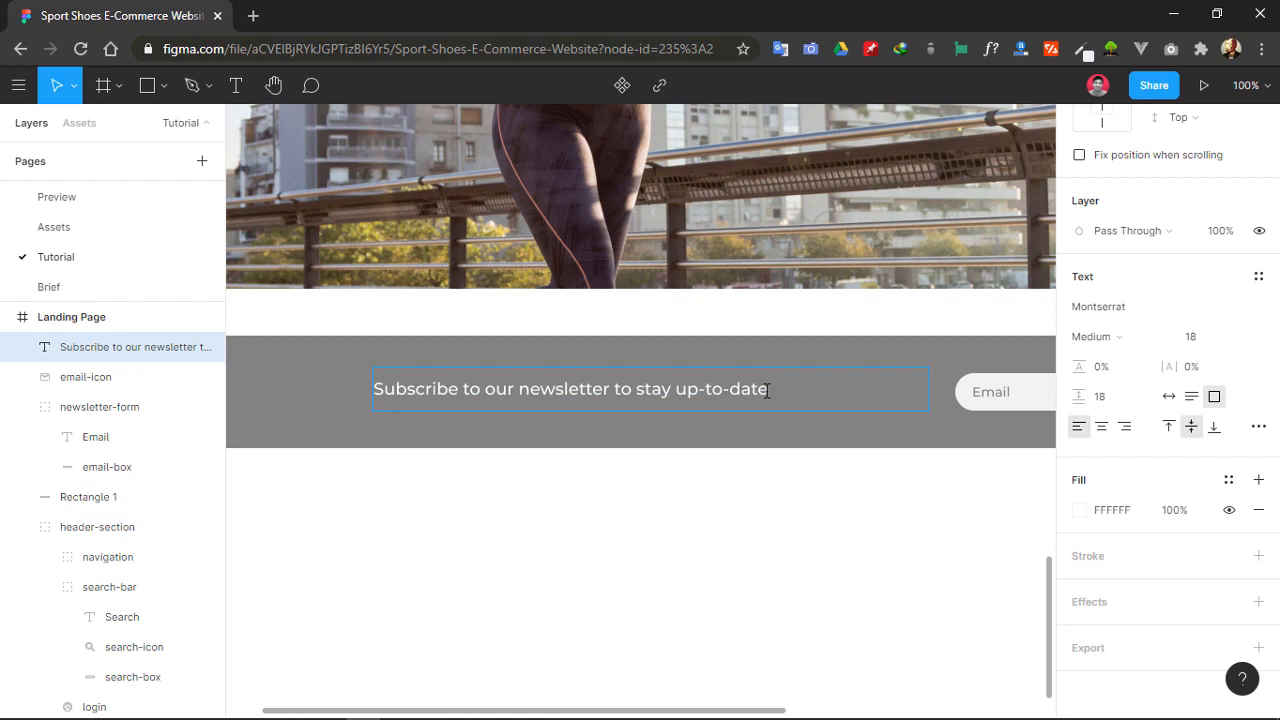
type("n")
key("BackSpace")
type("with latest products")
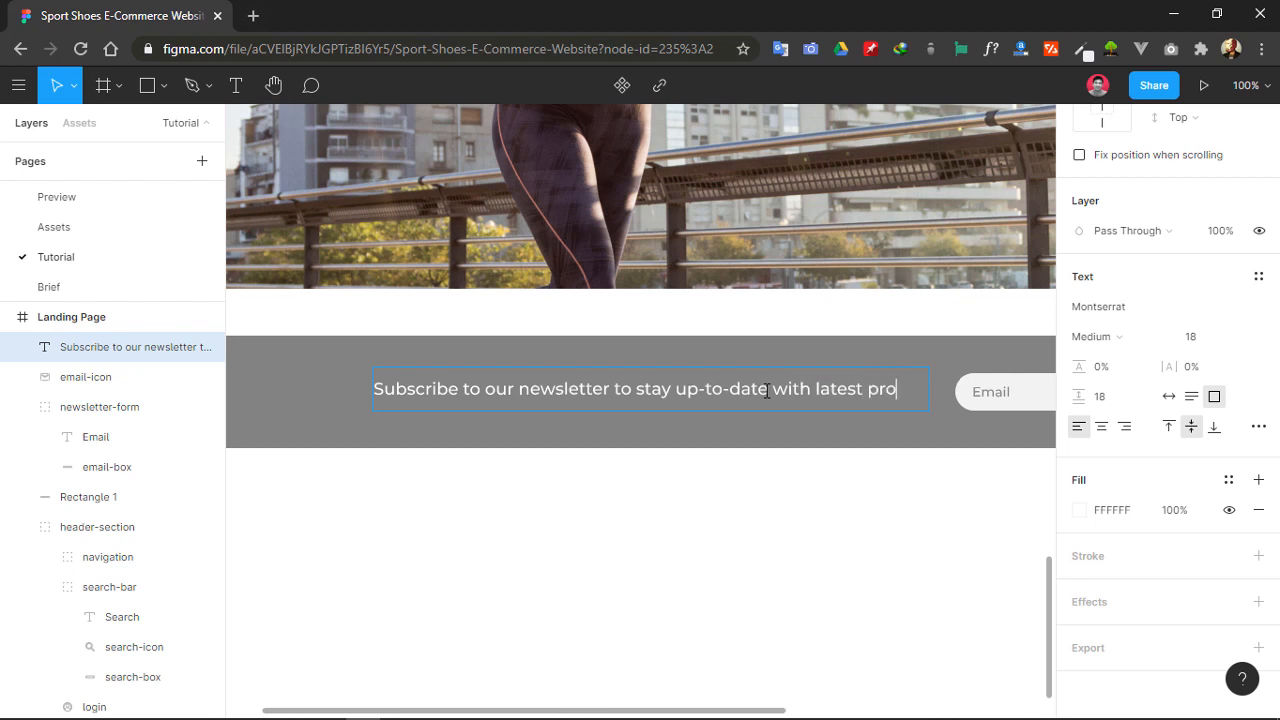
key("Escape")
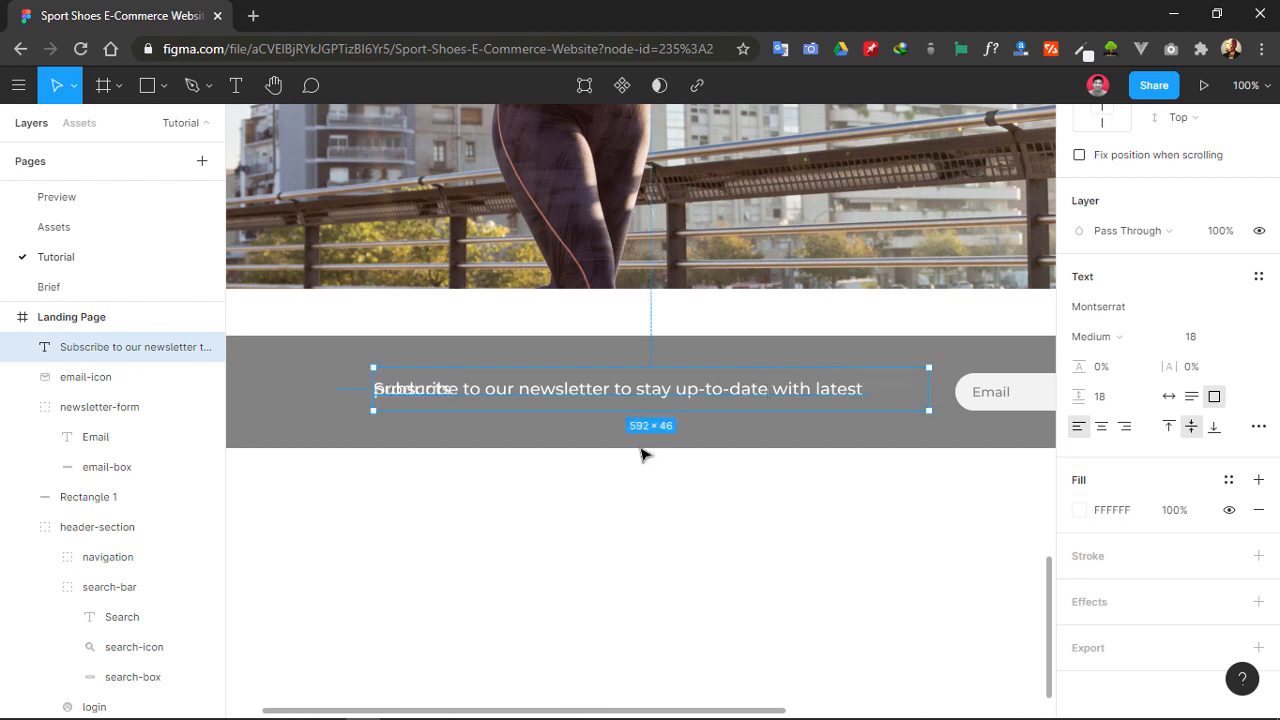
- Enlarge the message box to about 637 × 65 px and continue the text with ", special promotions, and other information for our customers." on a second line
left_click_drag(373, 389, 330, 387)
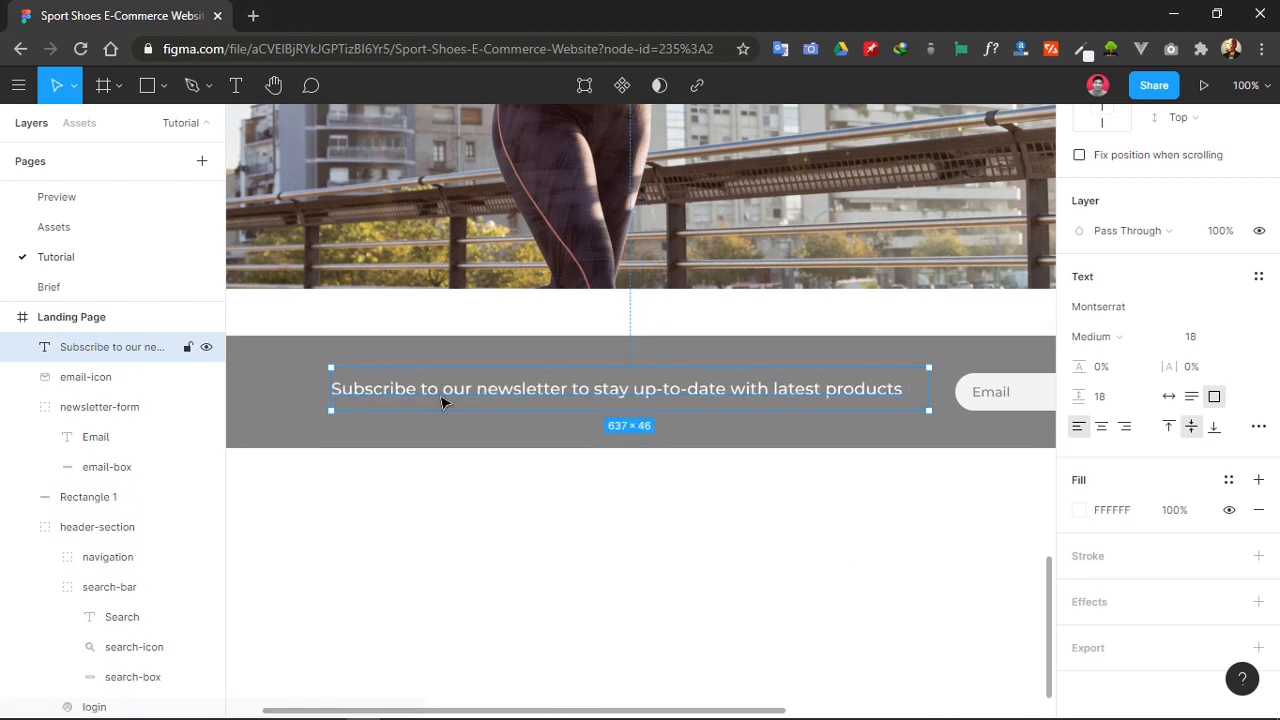
left_click_drag(451, 411, 749, 428)
double_click(901, 403)
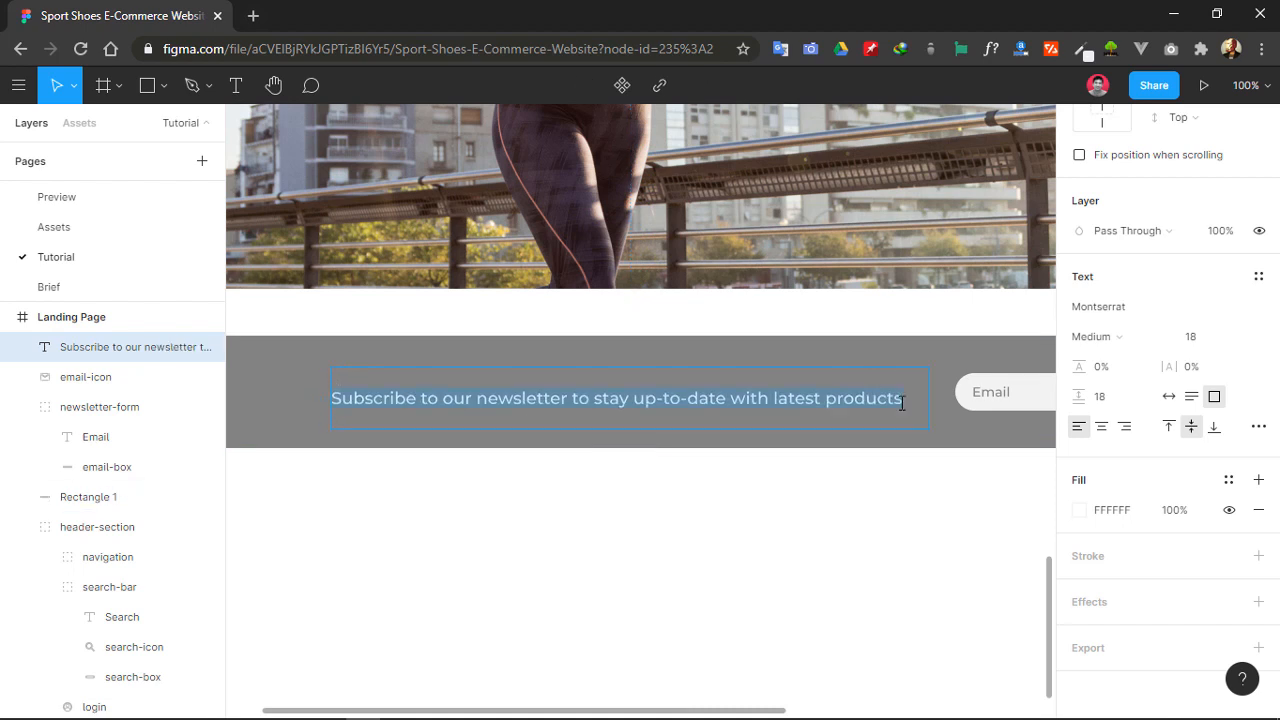
left_click(903, 401)
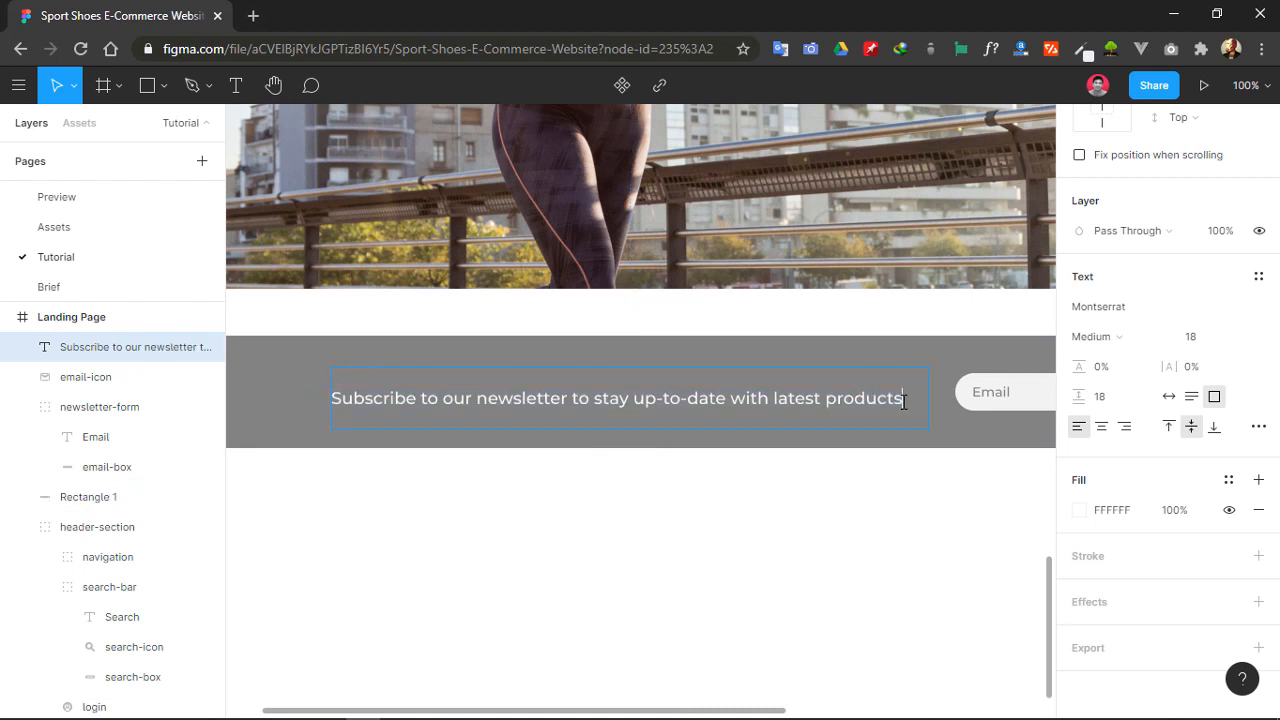
type(".")
key("Return")
type("spe")
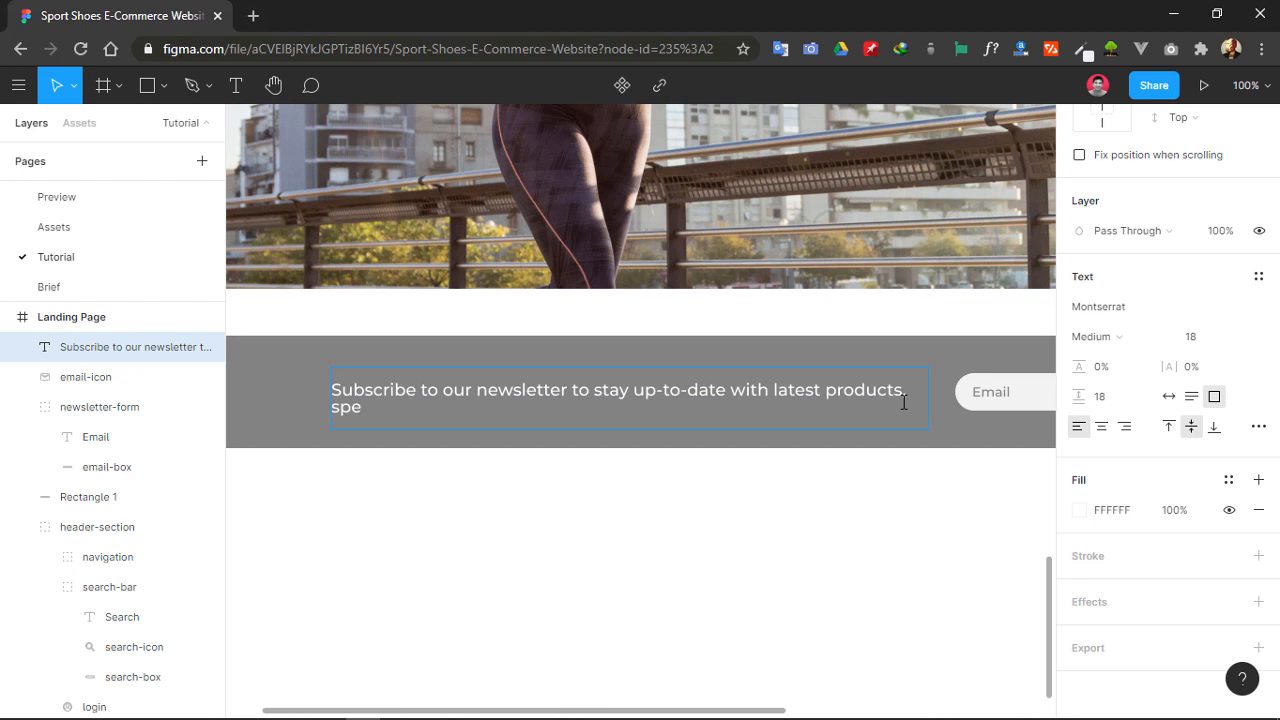
type("cial prmo")
key("BackSpace")
type("omotions, ")
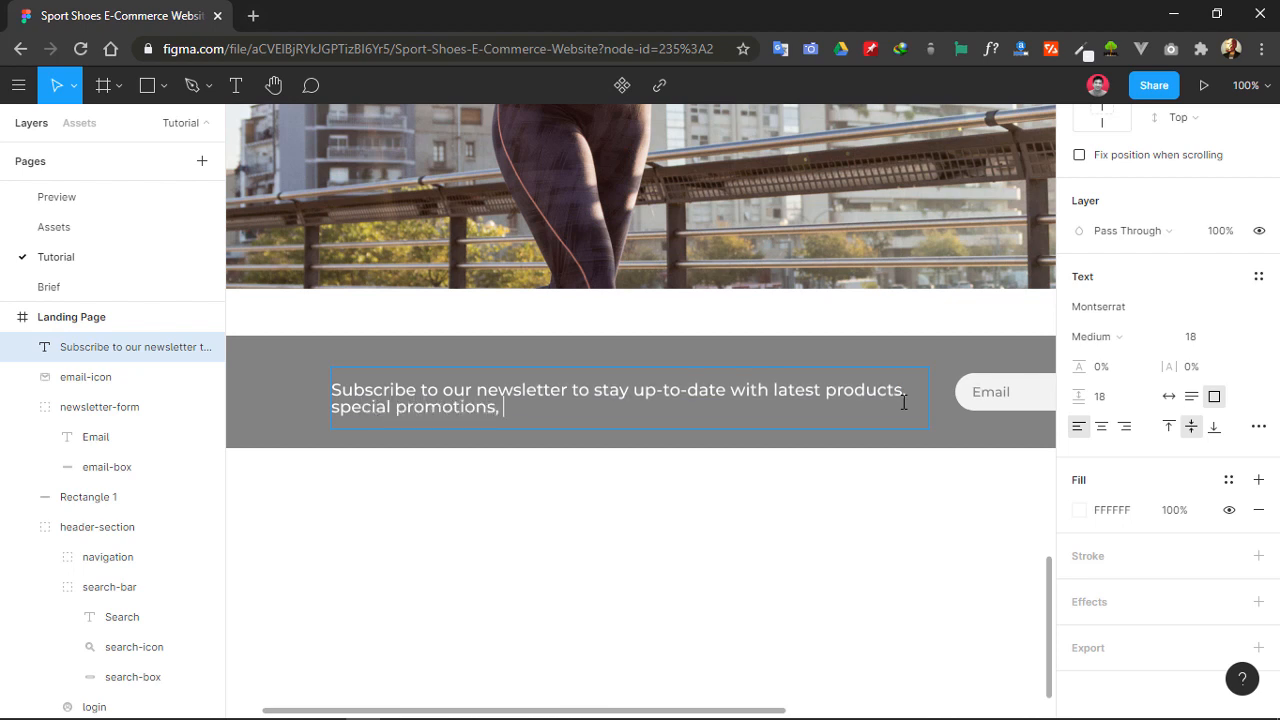
type("and other information for ou")
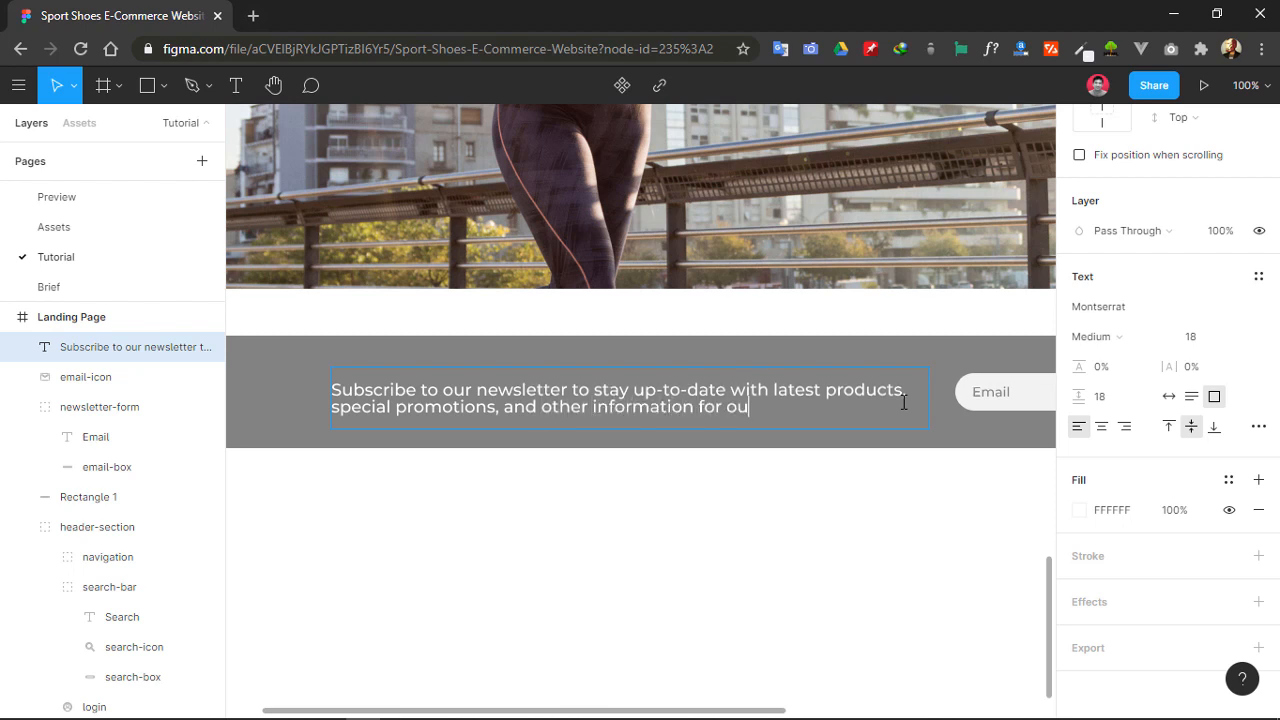
type("r customers.")
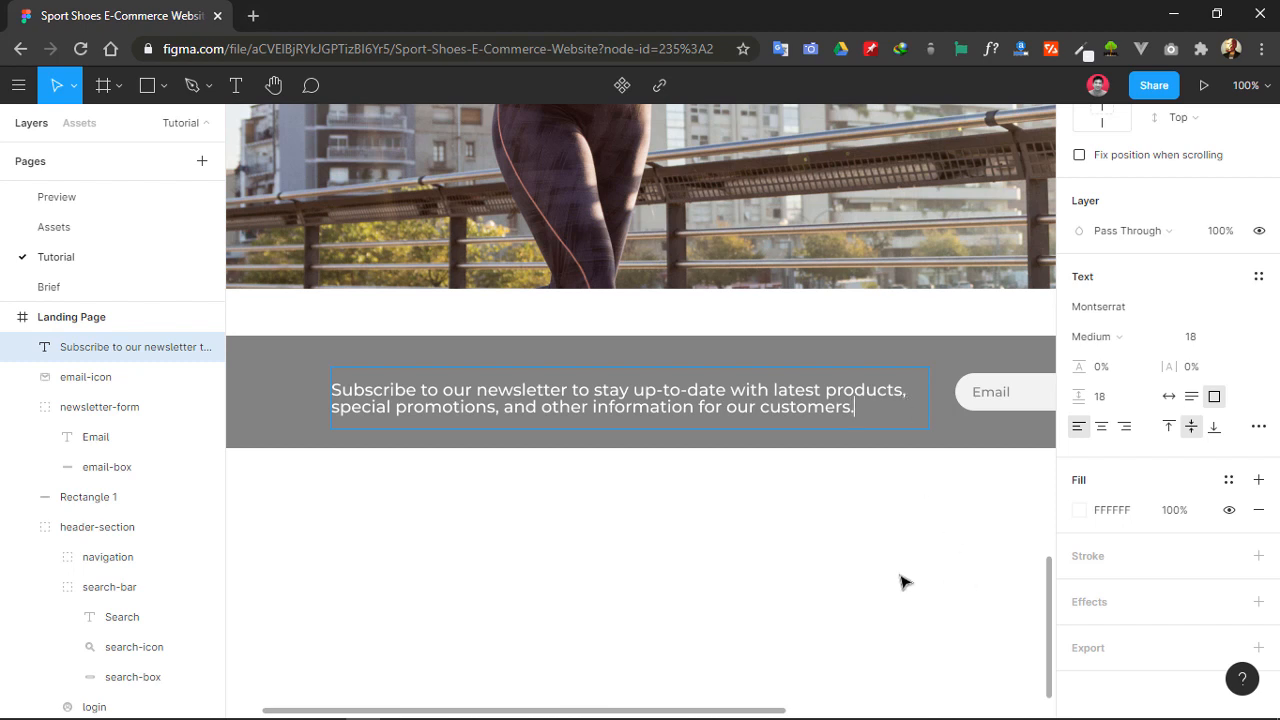
key("Escape")
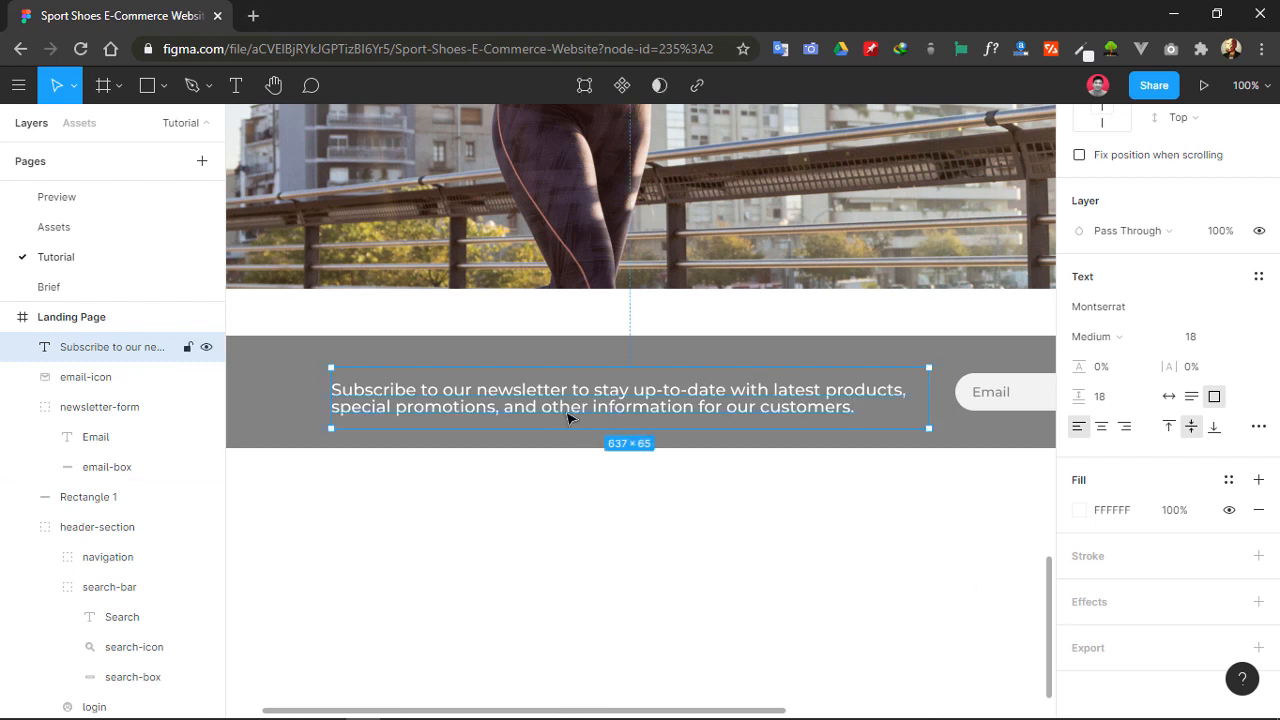
- Reduce the message box's height to 39 px and center the text vertically on the gray band beside the email field
left_click_drag(570, 424, 582, 406)
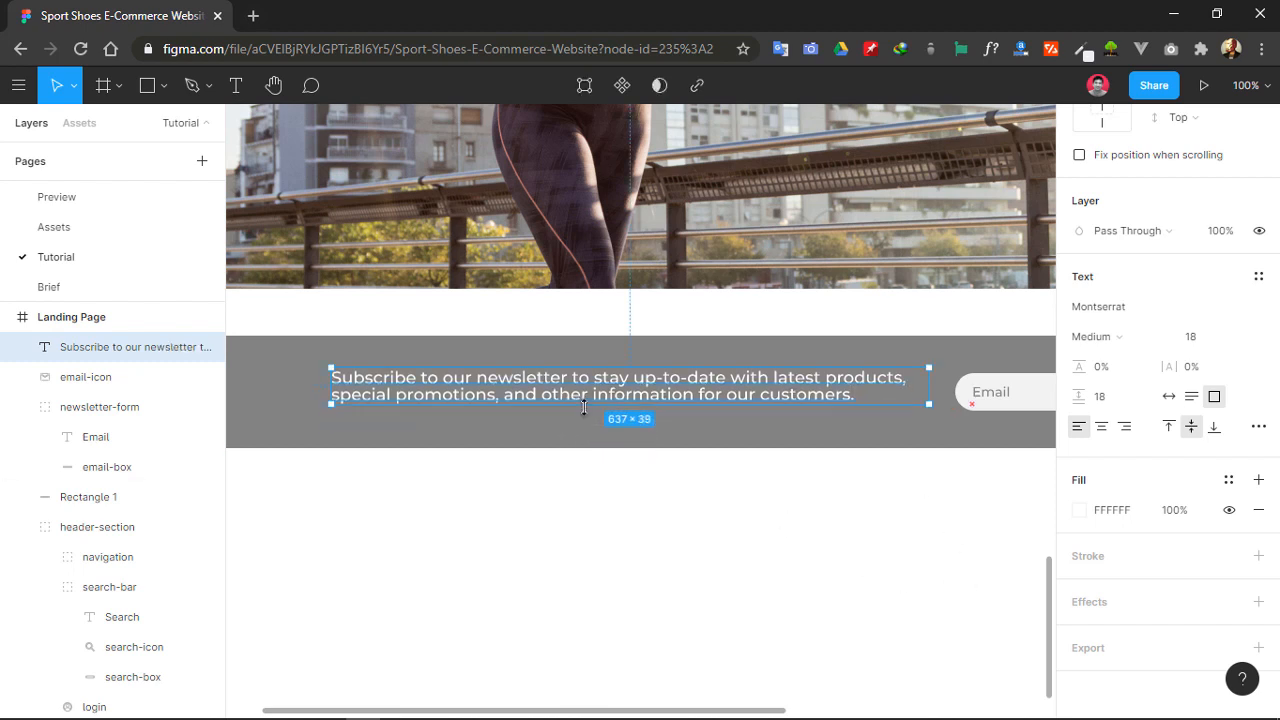
left_click(666, 489)
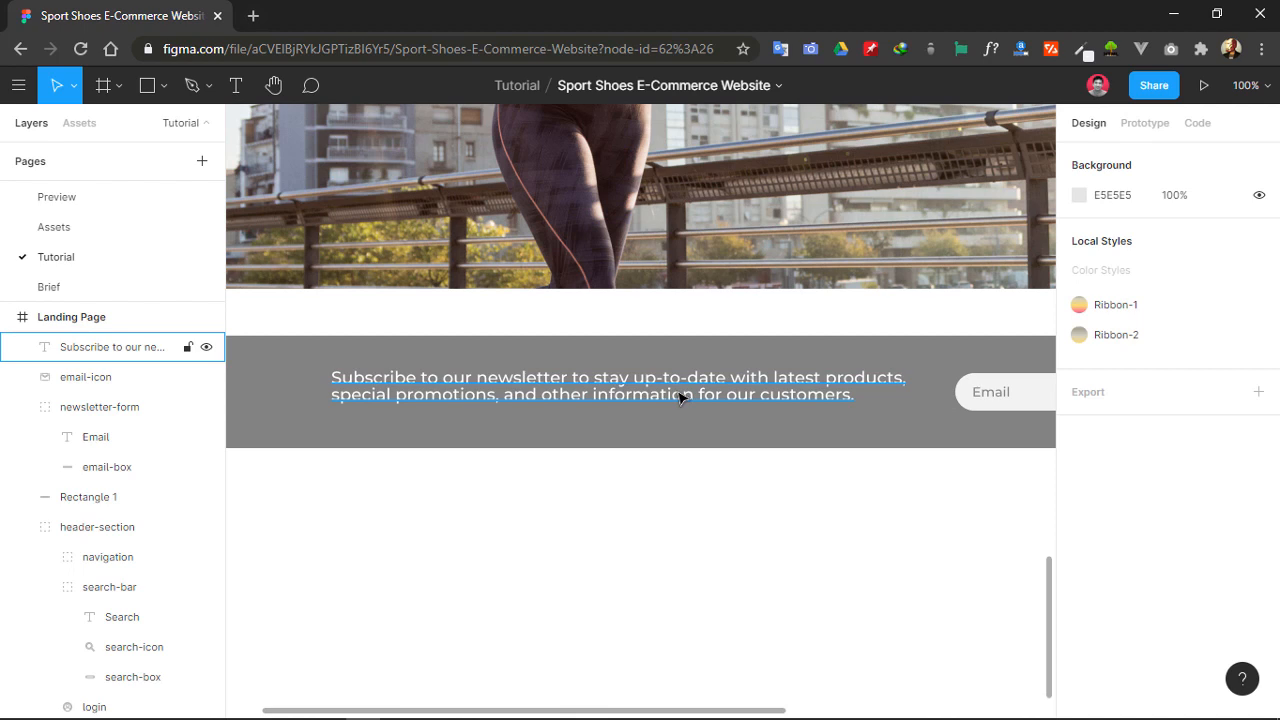
left_click_drag(677, 397, 678, 401)
key("Escape")
left_click(708, 398)
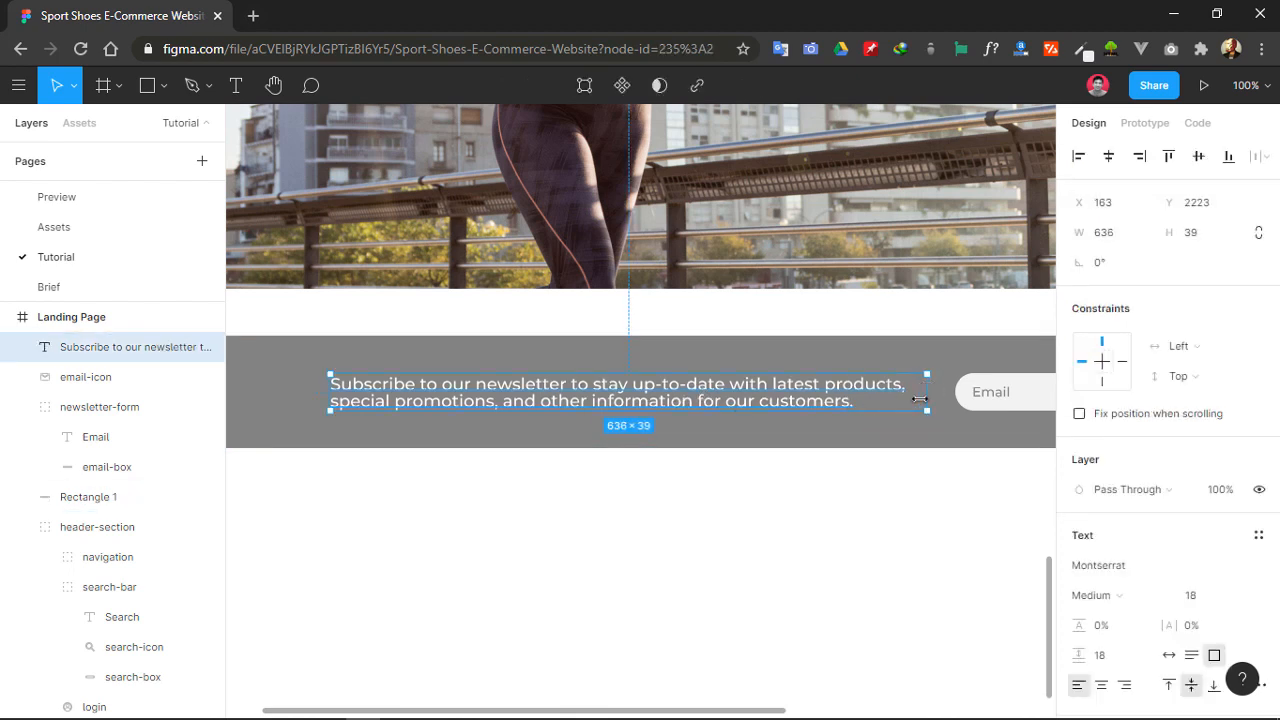
- Narrow the message box to 615 px and move it to X 184, leaving a 30 px gap before the email field
left_click_drag(928, 401, 907, 401)
key("alt")
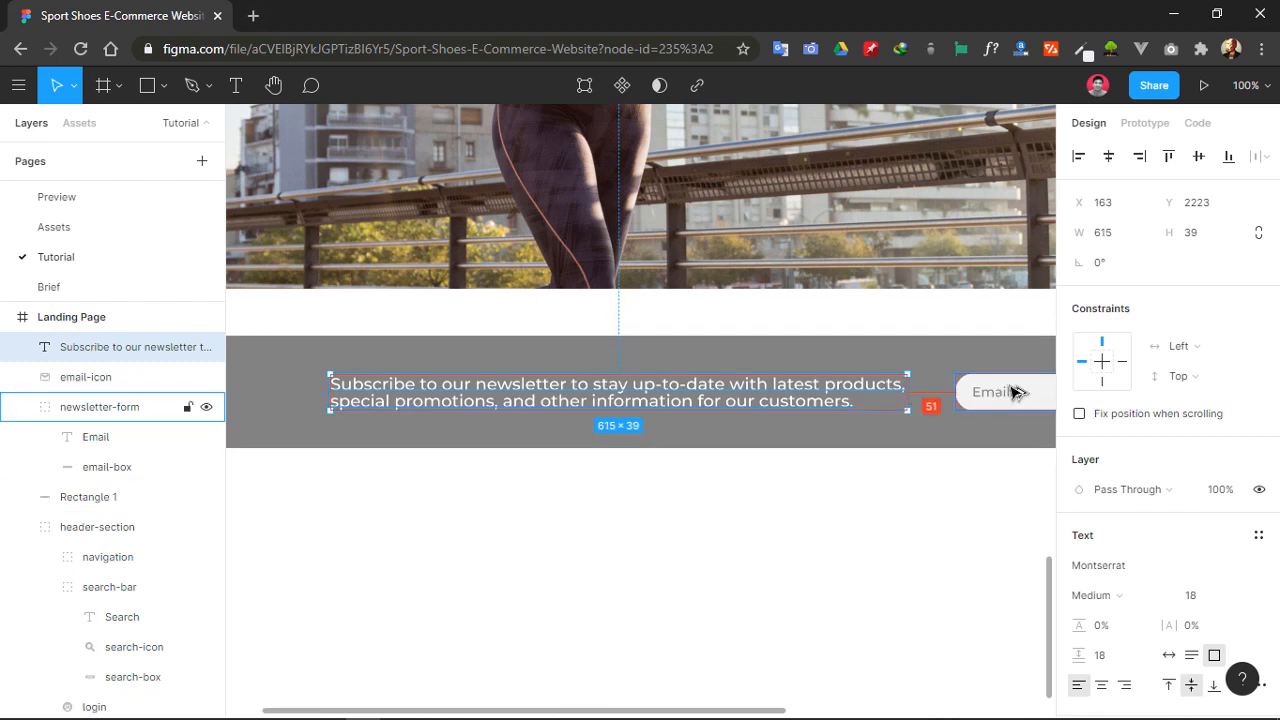
key("Right")
key("Right")
key("Right")
key("Right")
key("Right")
key("Right")
key("Right")
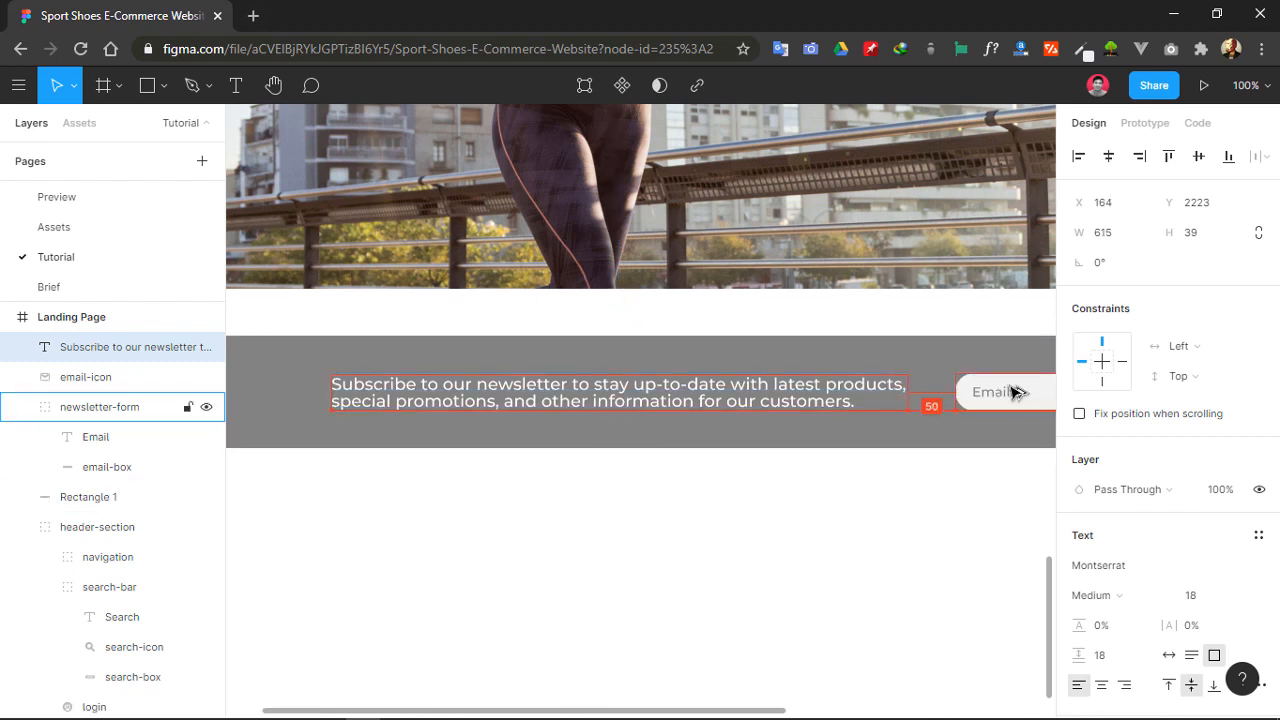
key("shift+Right")
key("Right")
key("Right")
key("Right")
key("Right")
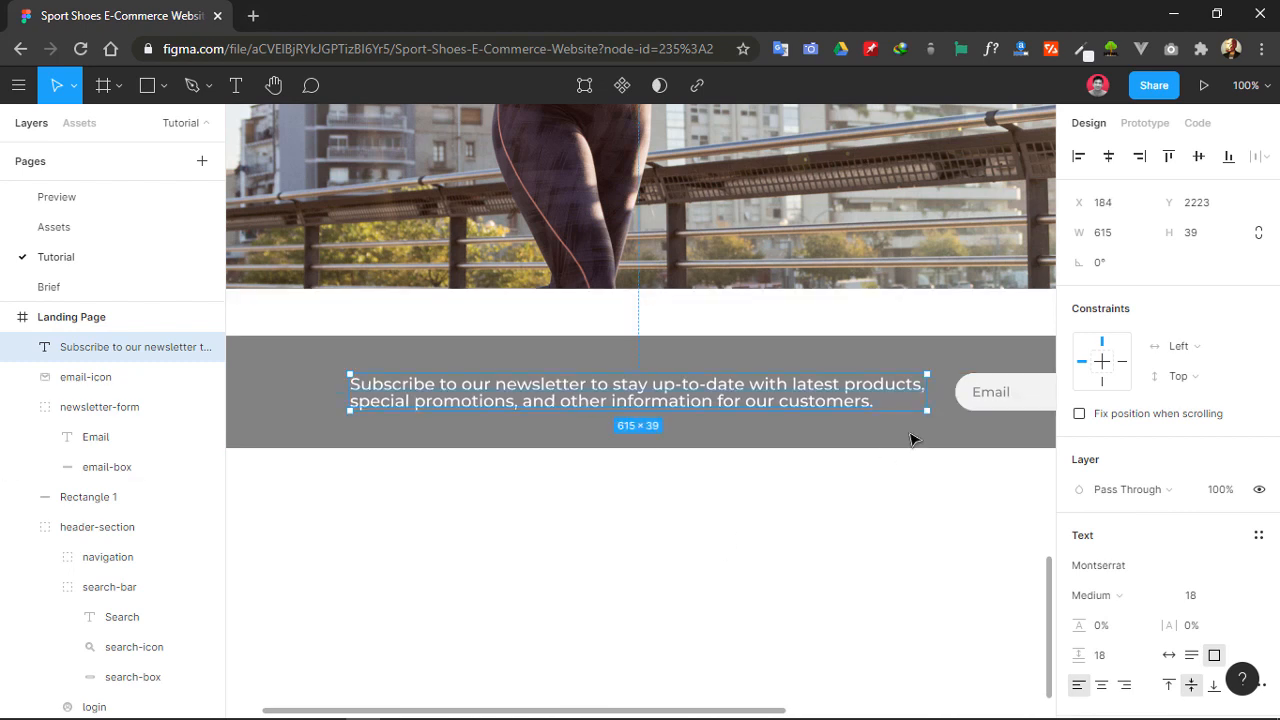
left_click(993, 404, "shift")
key("ctrl+g")
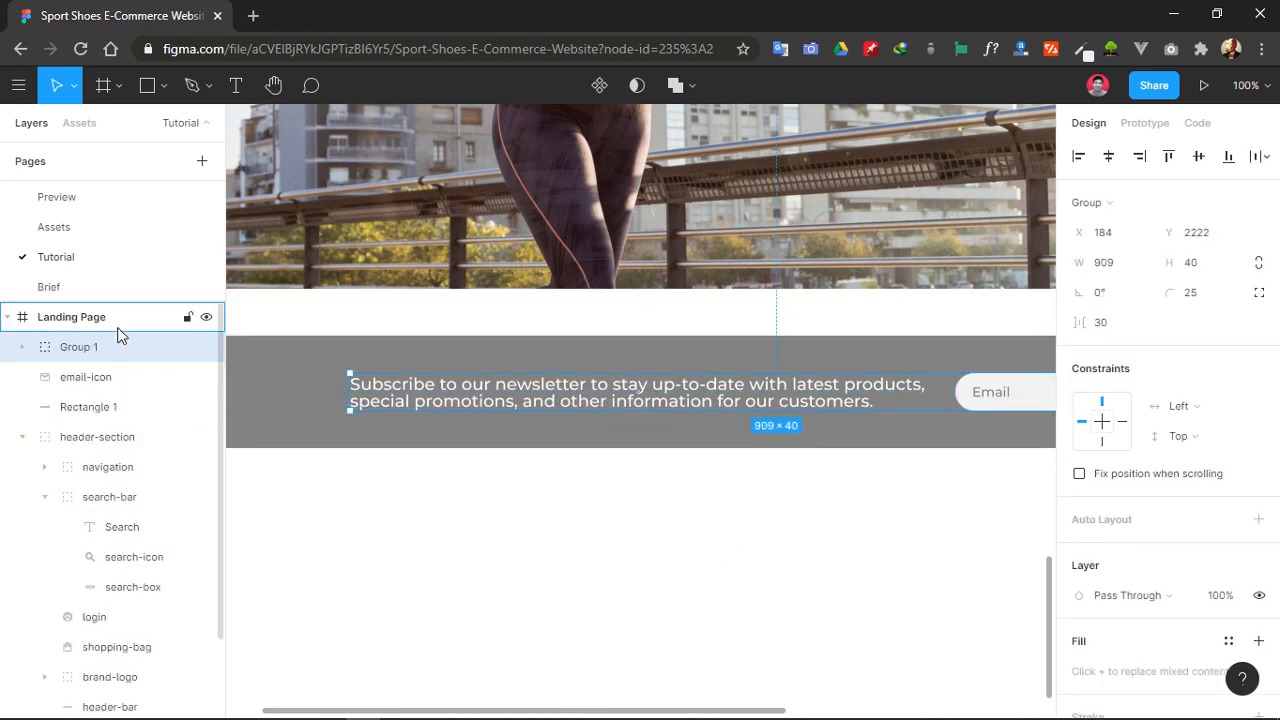
double_click(96, 350)
type("newslett")
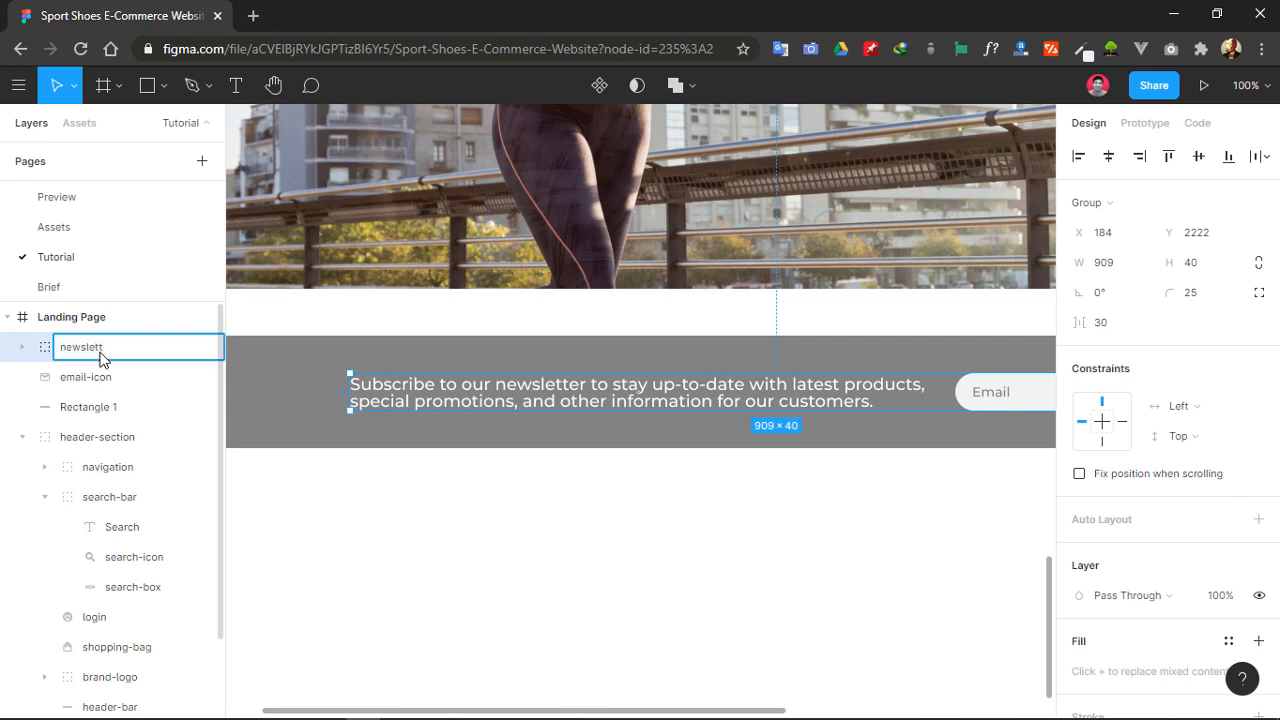
key("Return")
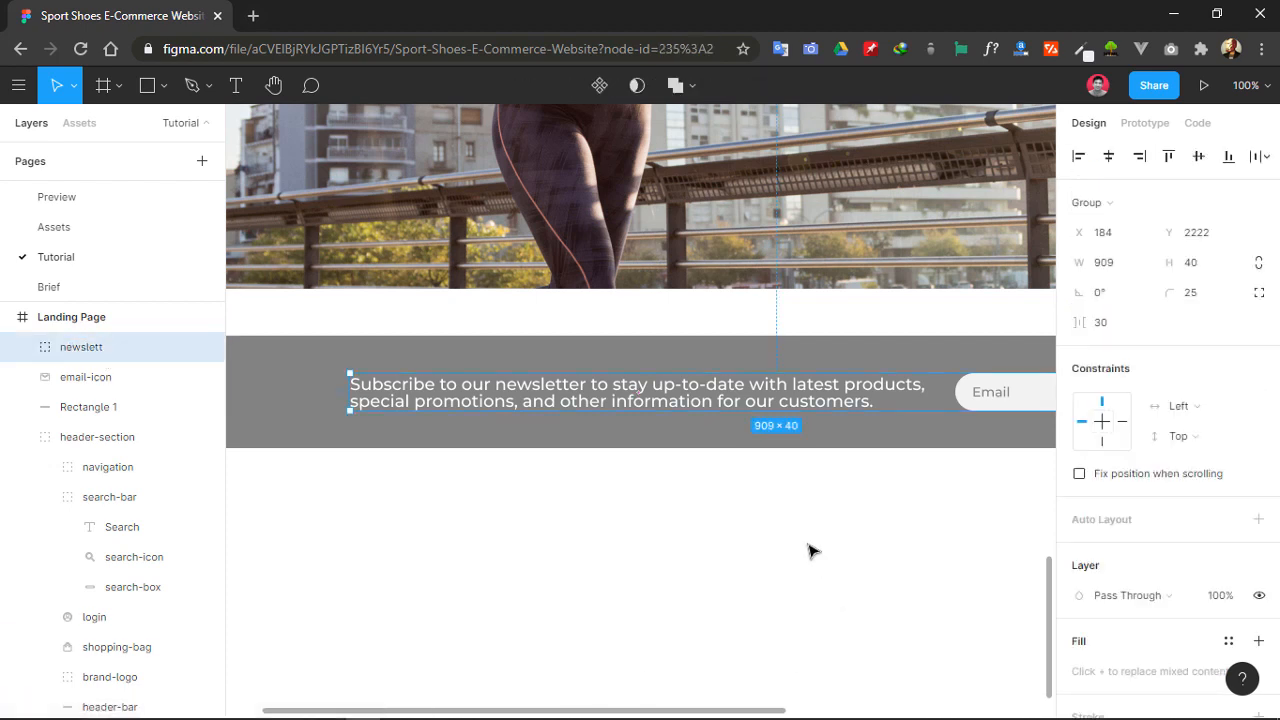
key("ctrl+z")
scroll(640, 551, "right", 5)
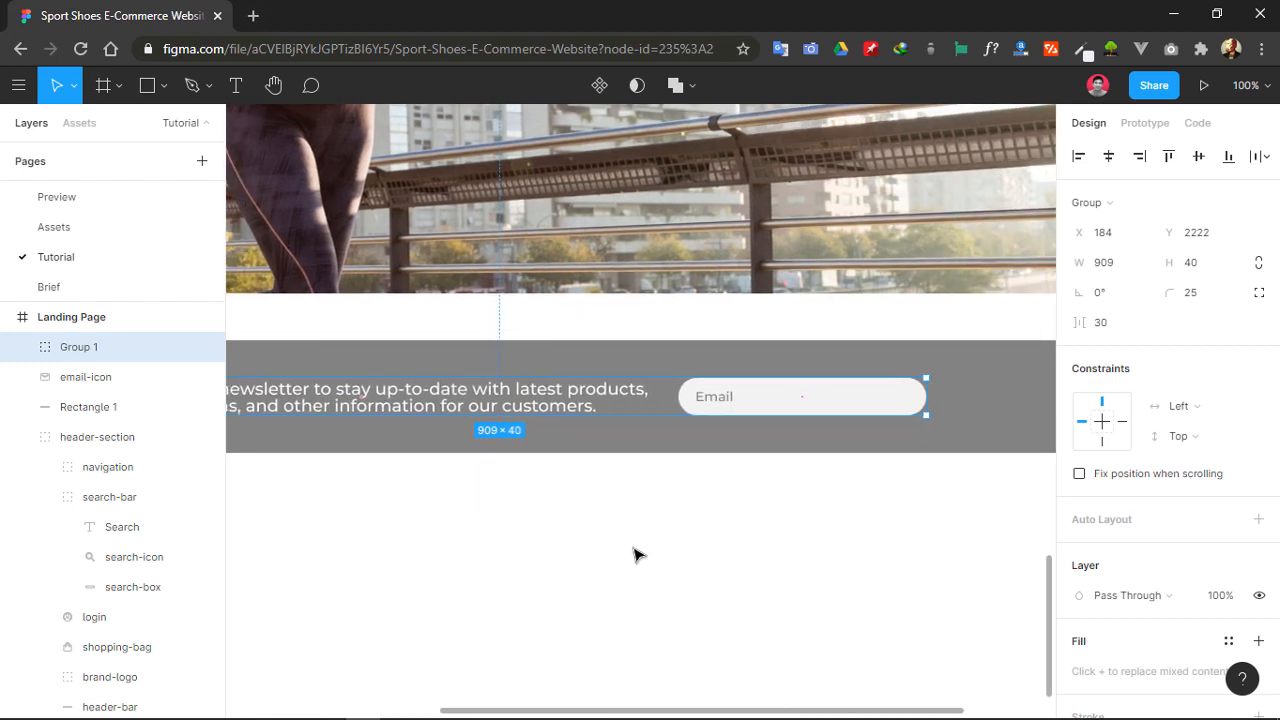
key("ctrl+z")
left_click(670, 551)
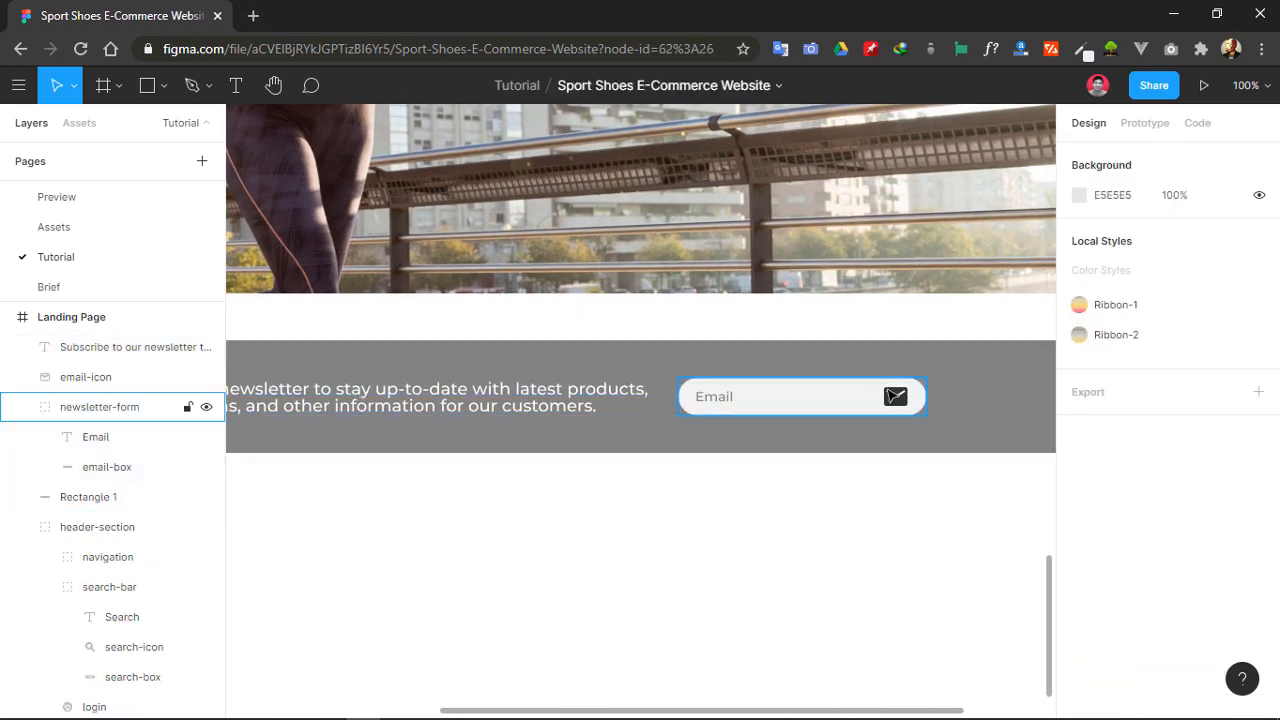
- Move the email-icon layer into the newsletter-form group, directly above email-box, and collapse the group
left_click(92, 386)
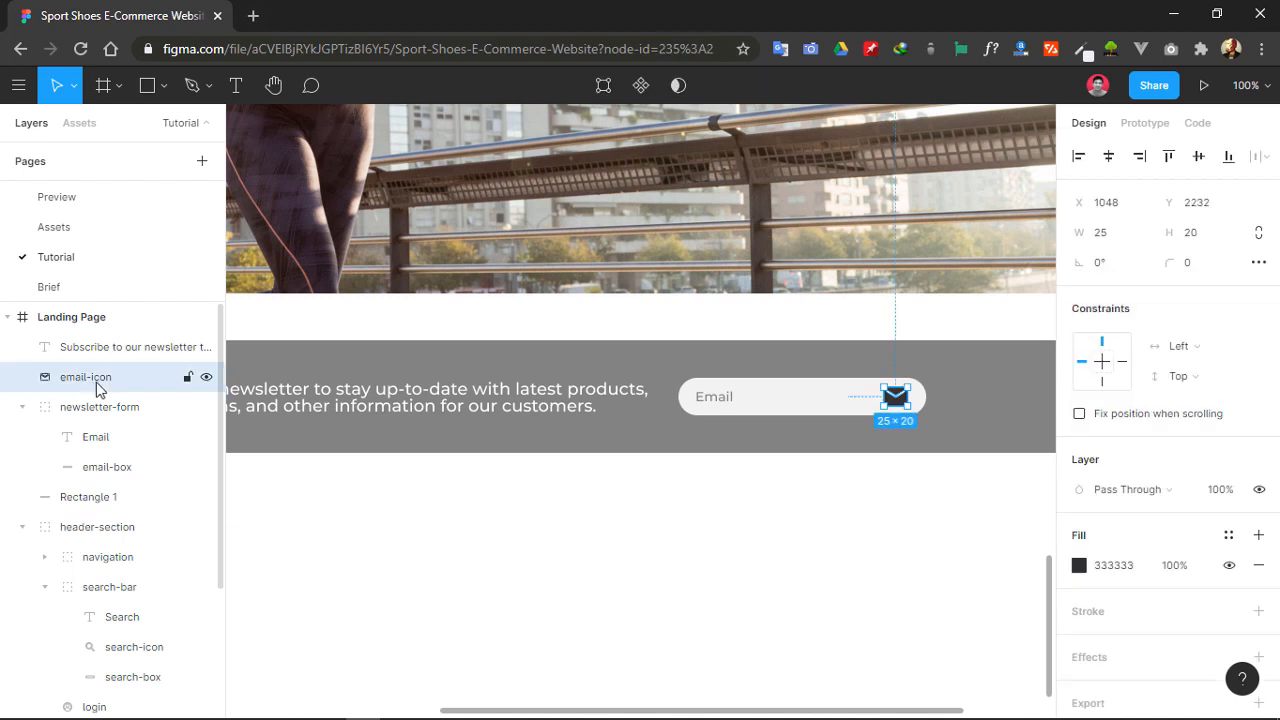
left_click_drag(97, 389, 137, 458)
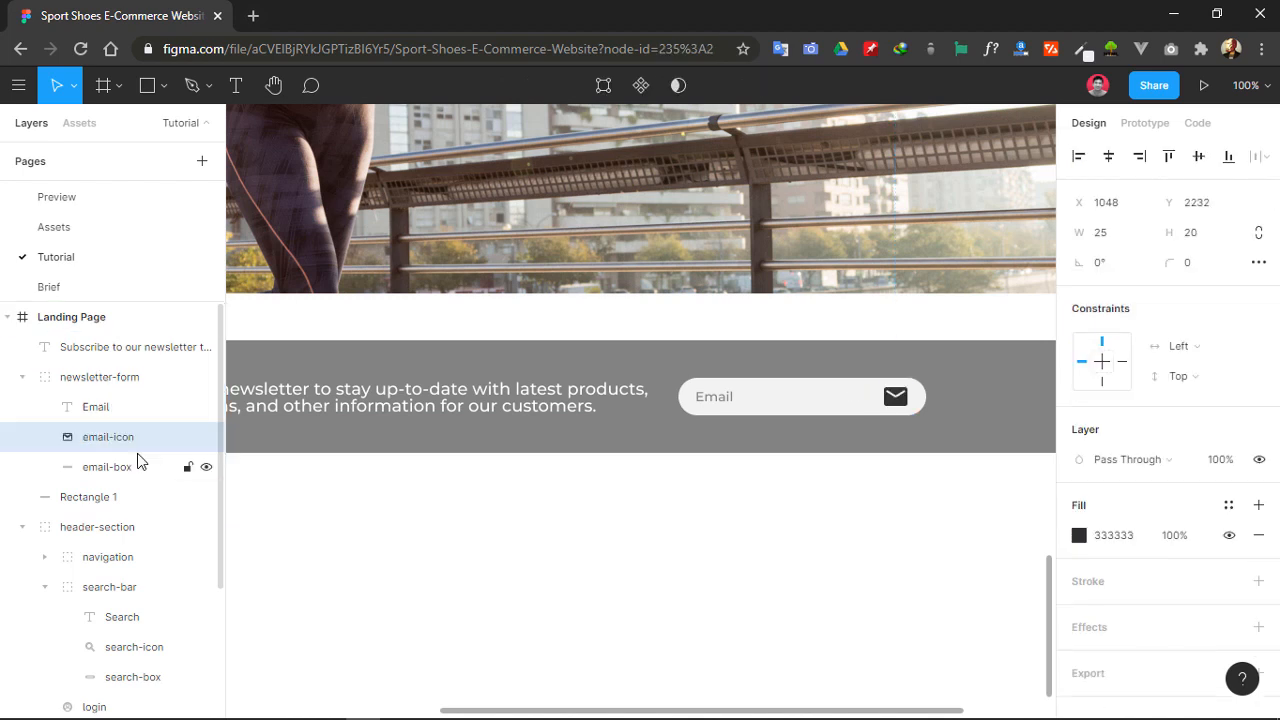
left_click(22, 376)
- Group the newsletter-form group with the subscribe message and rename the new group "newsletter-content"
left_click(124, 376)
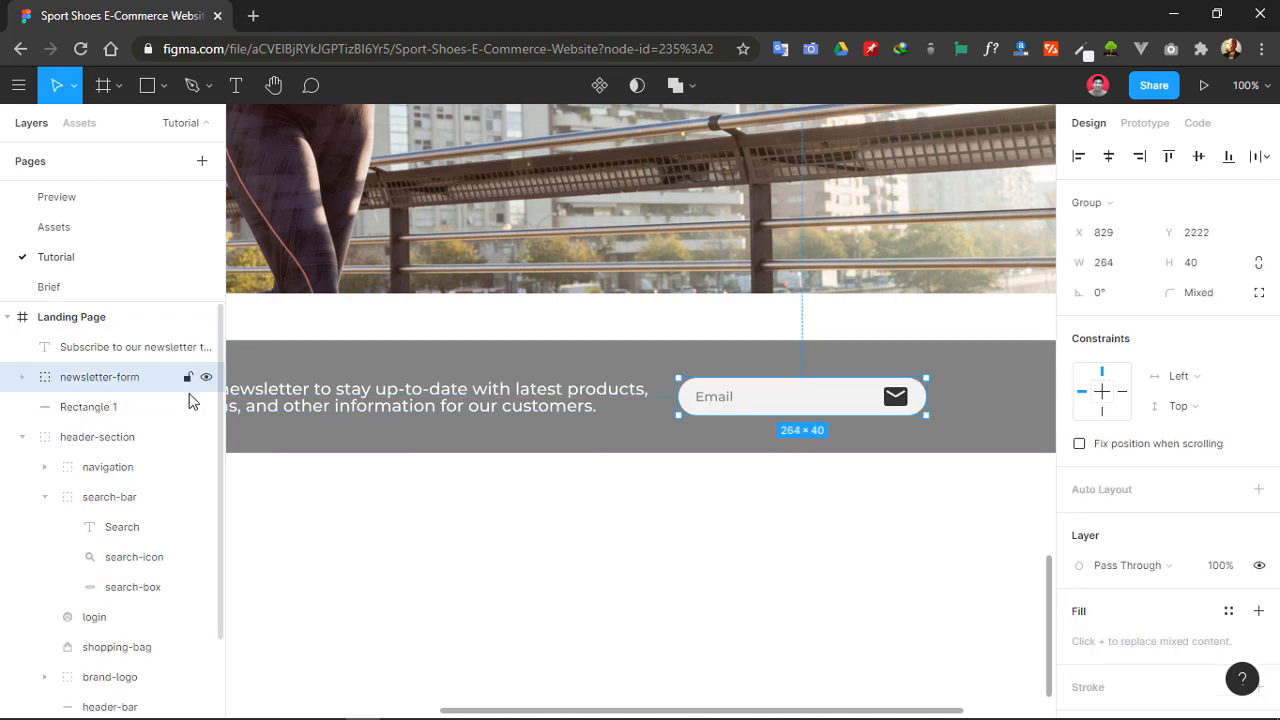
left_click(155, 348, "shift")
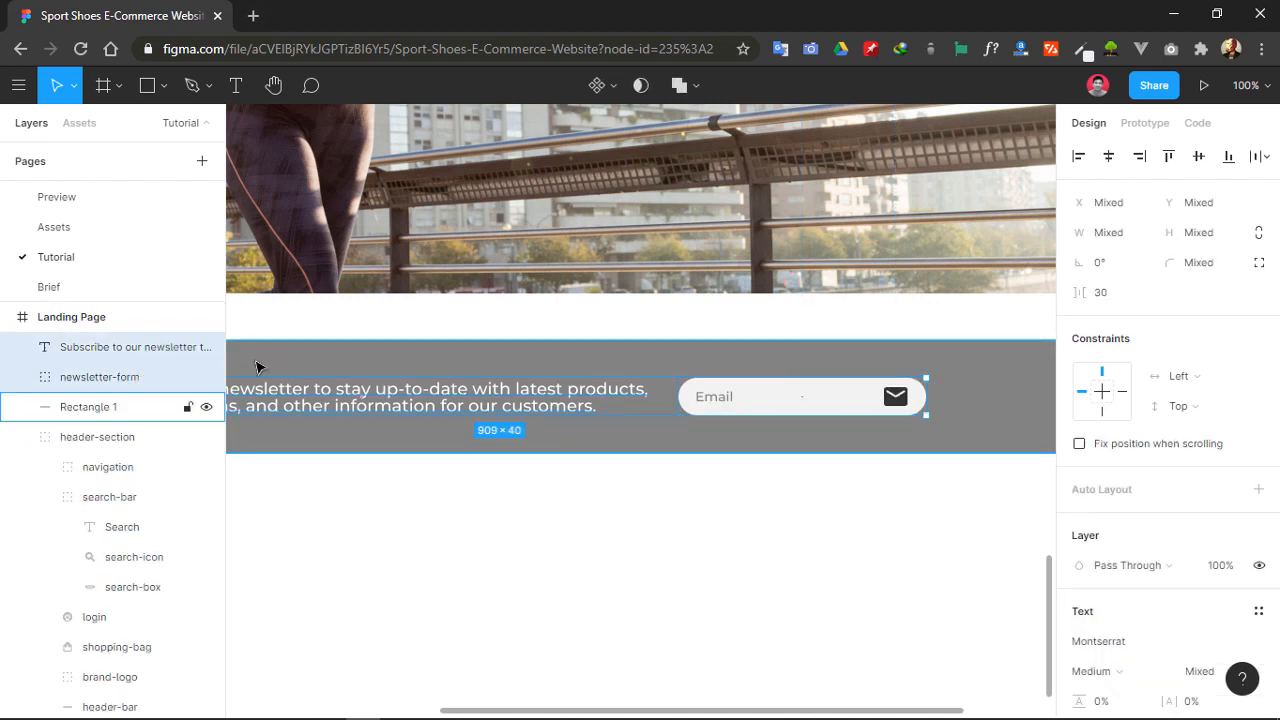
key("ctrl+g")
double_click(87, 352)
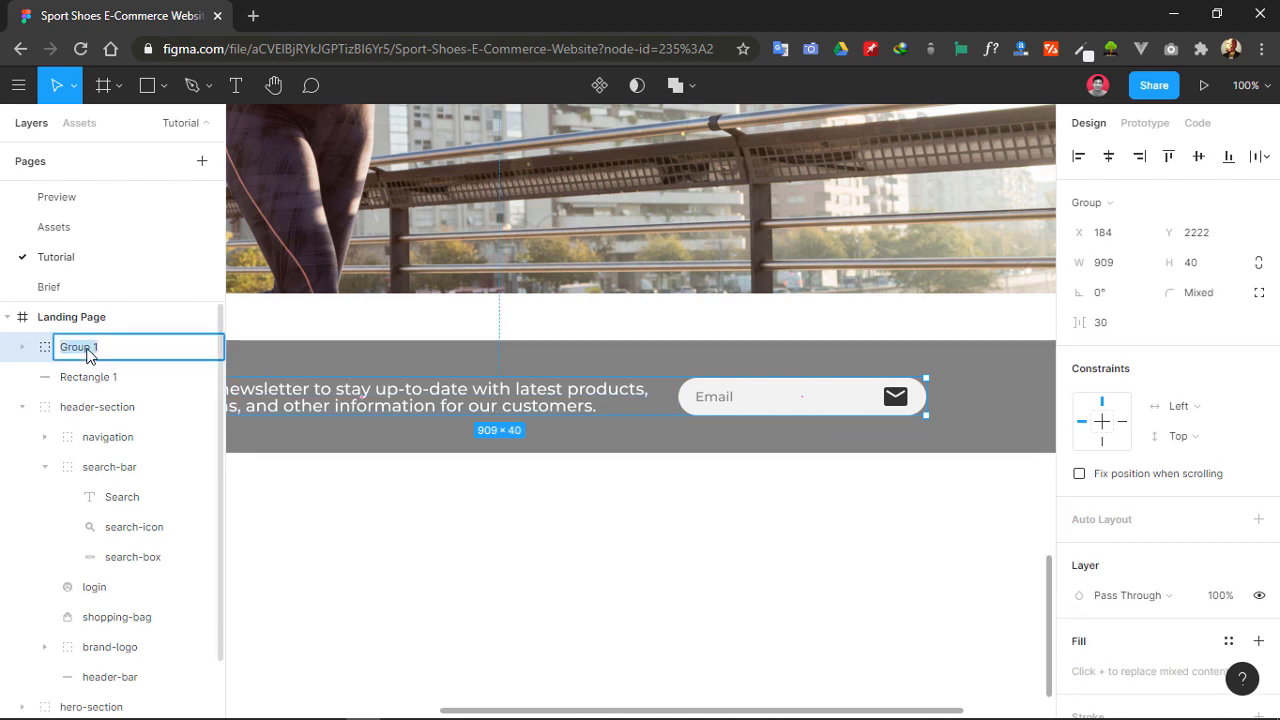
type("newsletter-content")
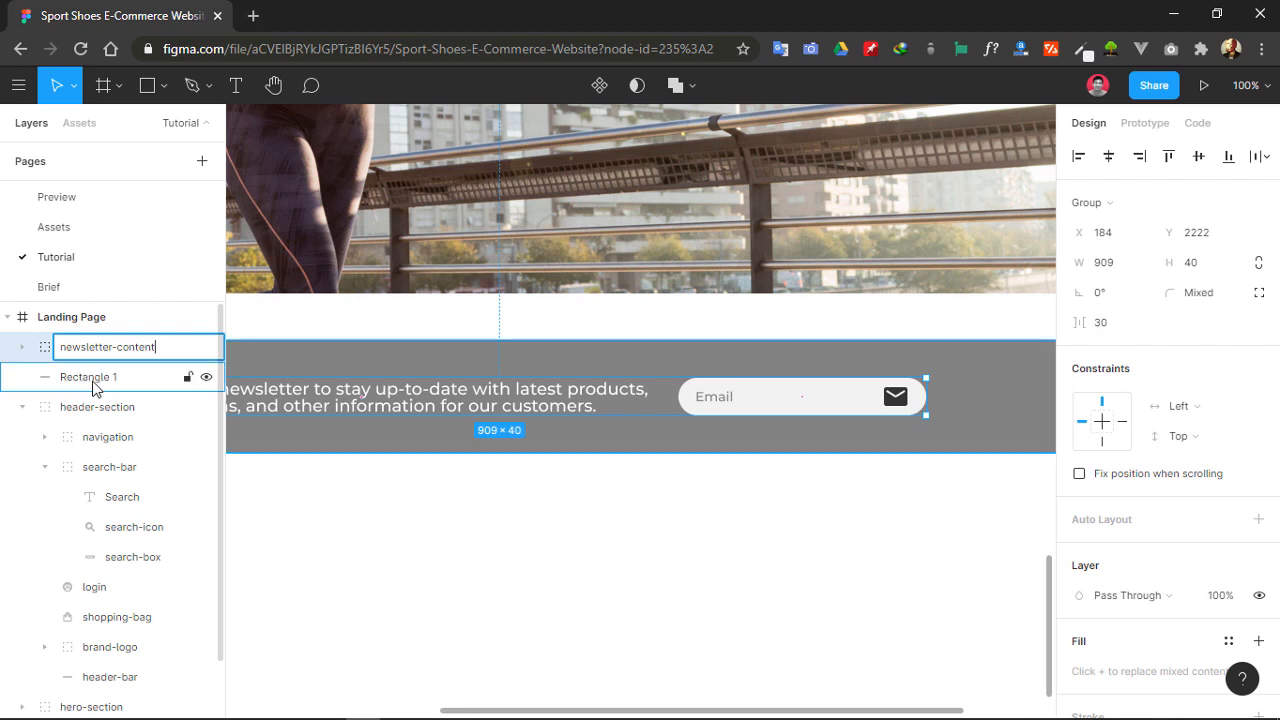
- Rename the Rectangle 1 layer behind the newsletter content as "newsletter-bar"
left_click(95, 383)
double_click(101, 377)
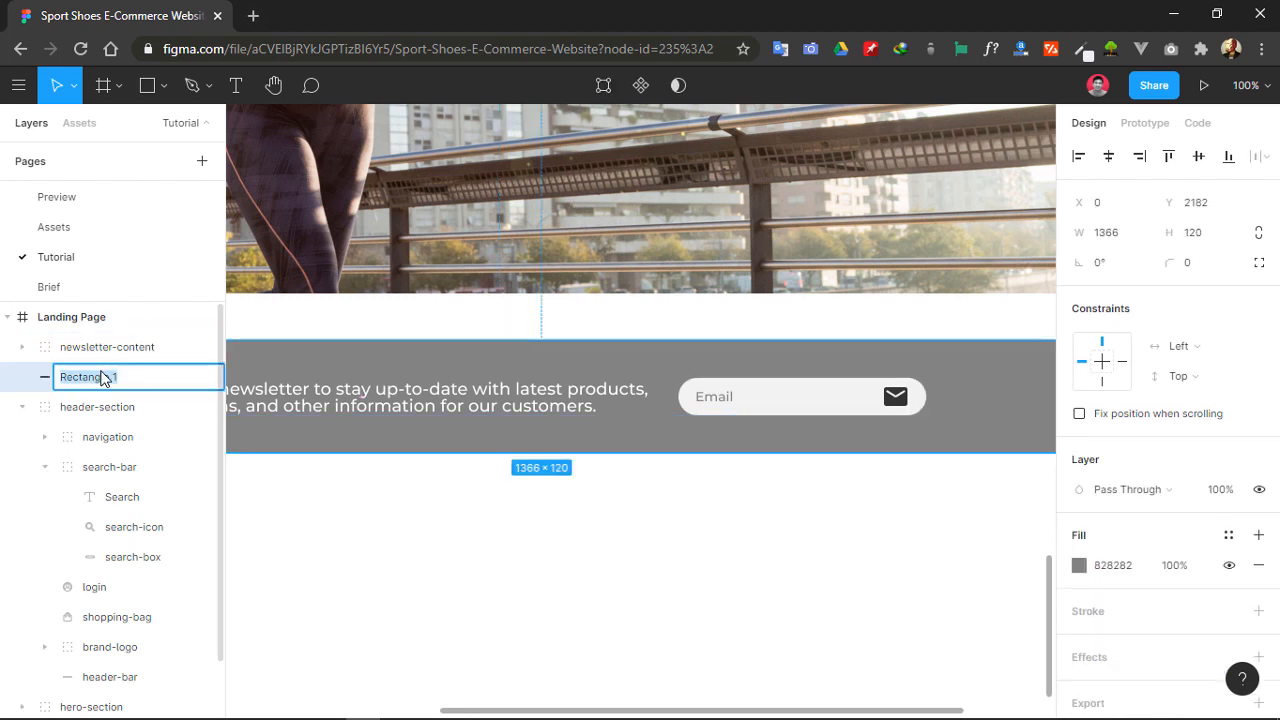
type("newsletter-bar")
left_click(360, 474)
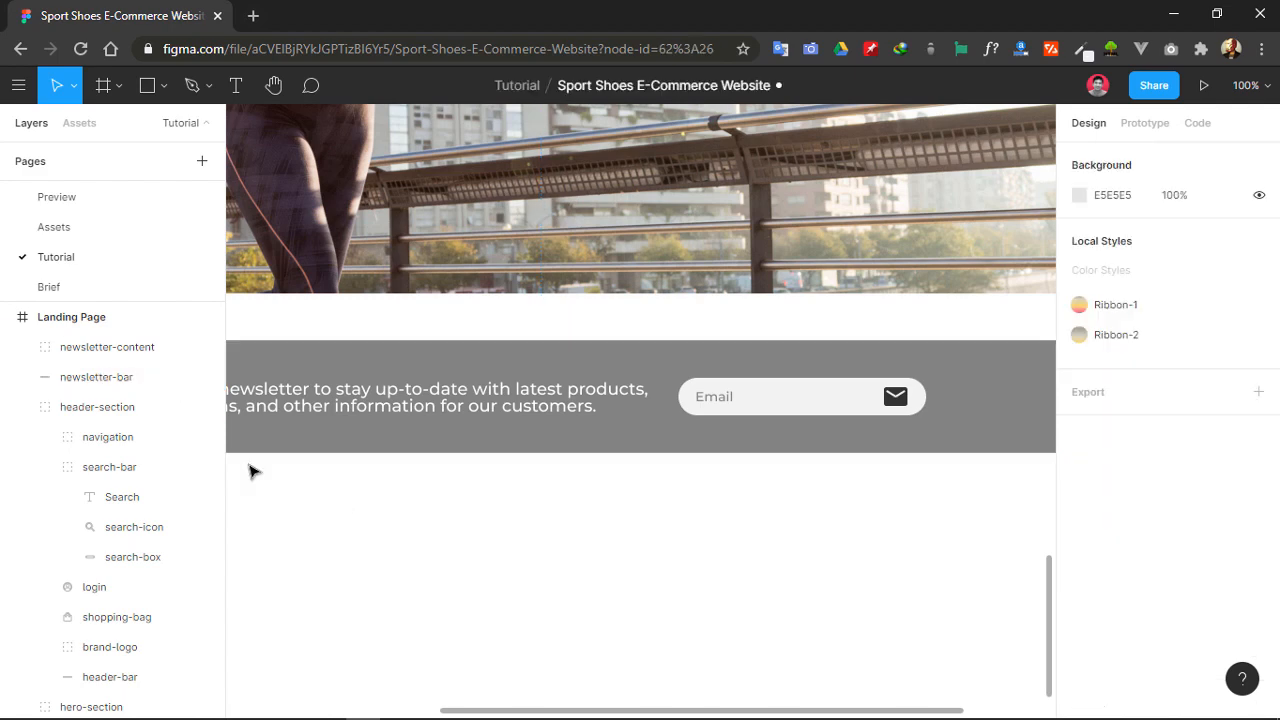
- Center the newsletter-content group horizontally on the newsletter-bar rectangle
left_click(105, 377)
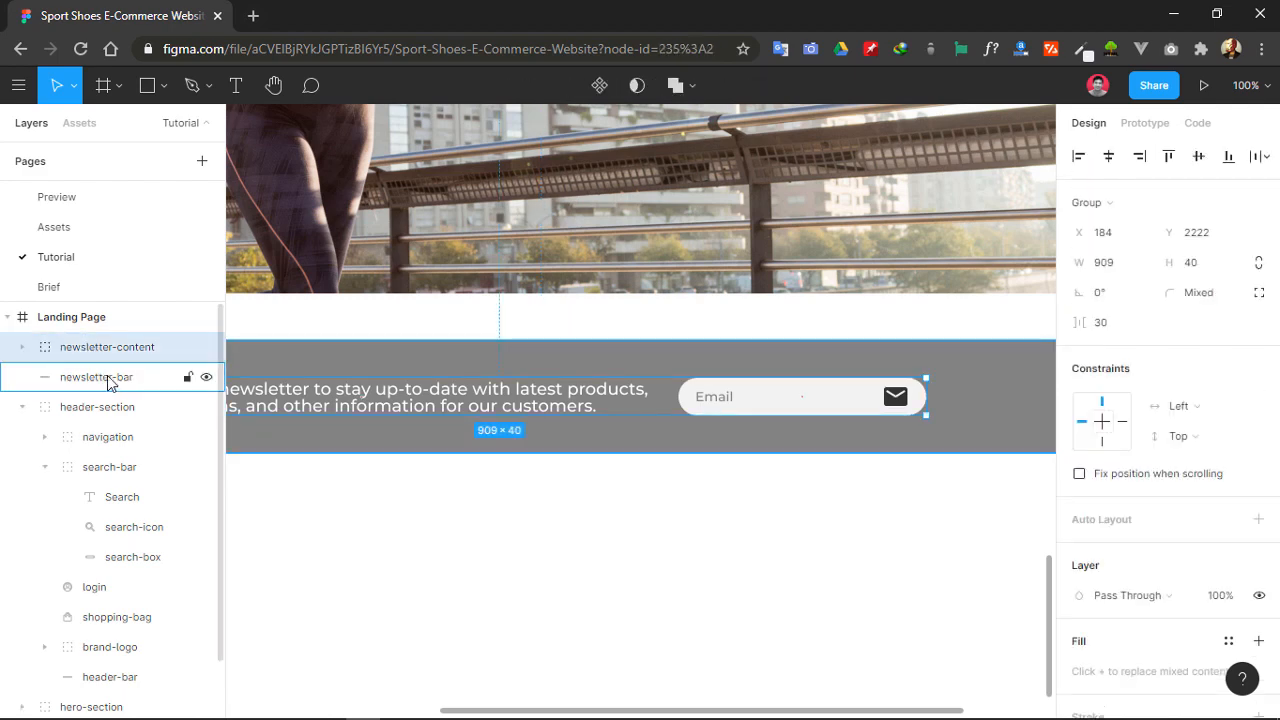
left_click(133, 357, "shift")
left_click_drag(600, 574, 840, 508)
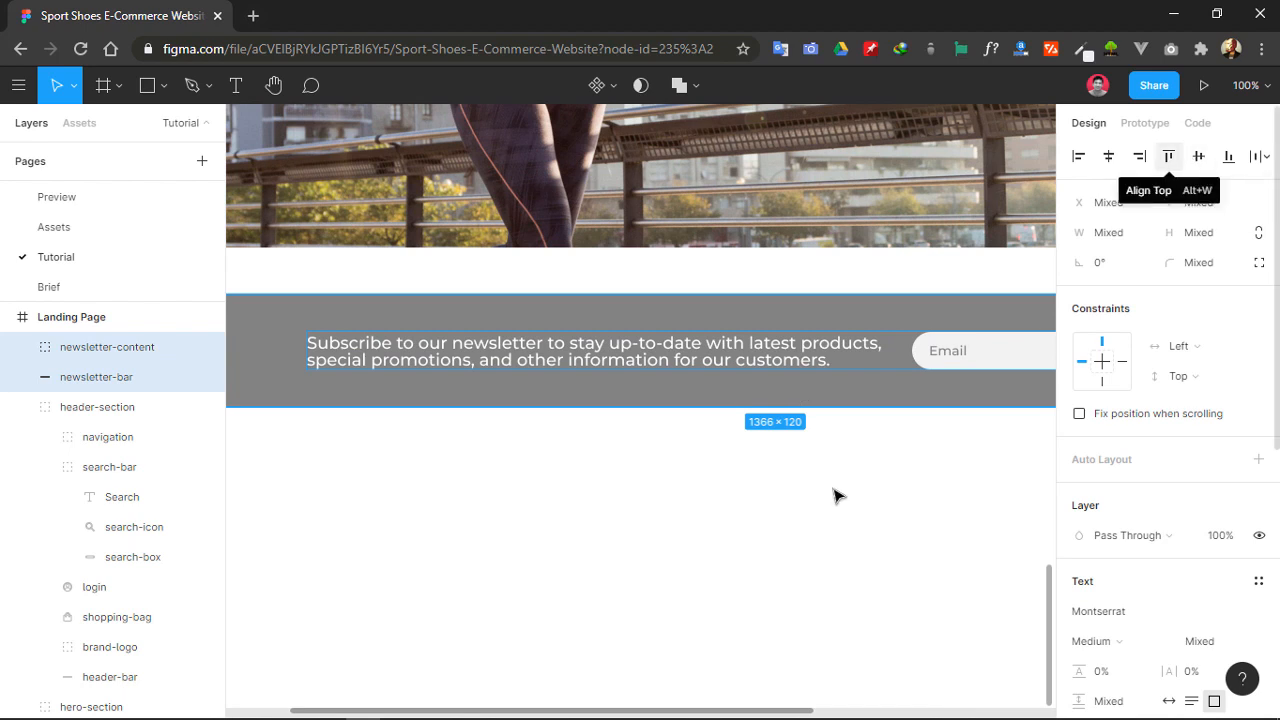
left_click(823, 520)
left_click(828, 368)
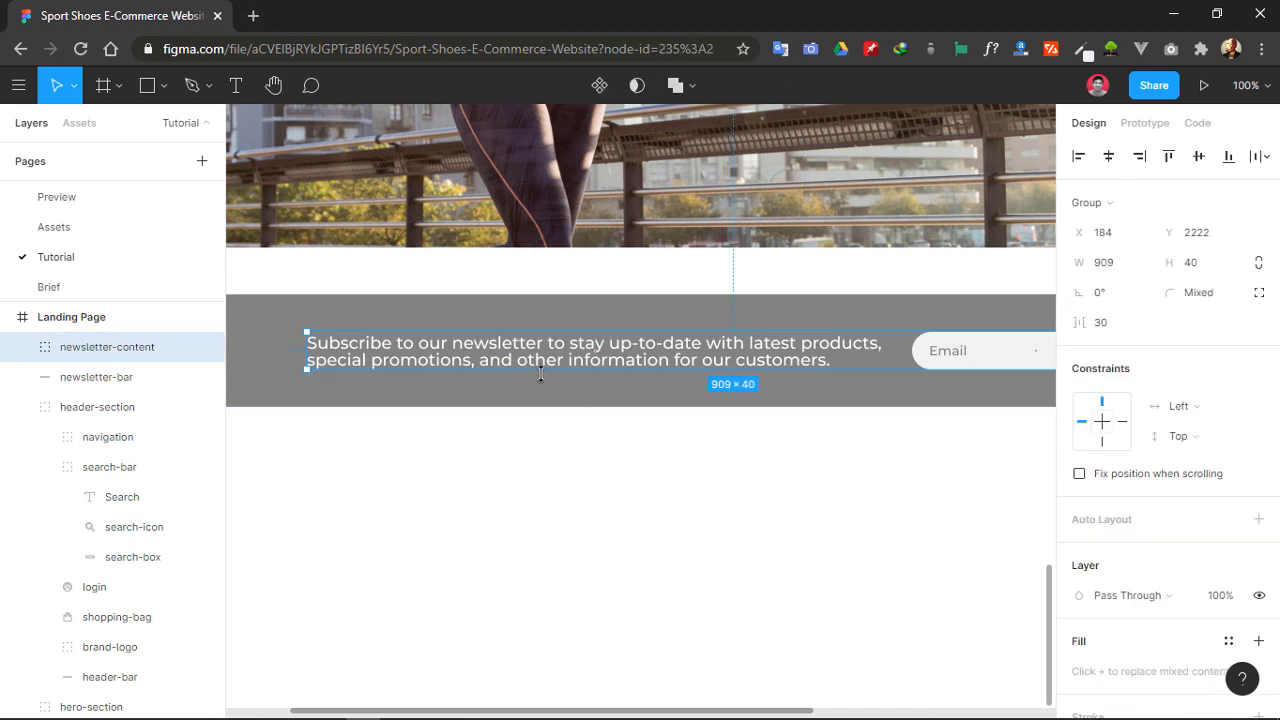
left_click(514, 394, "shift")
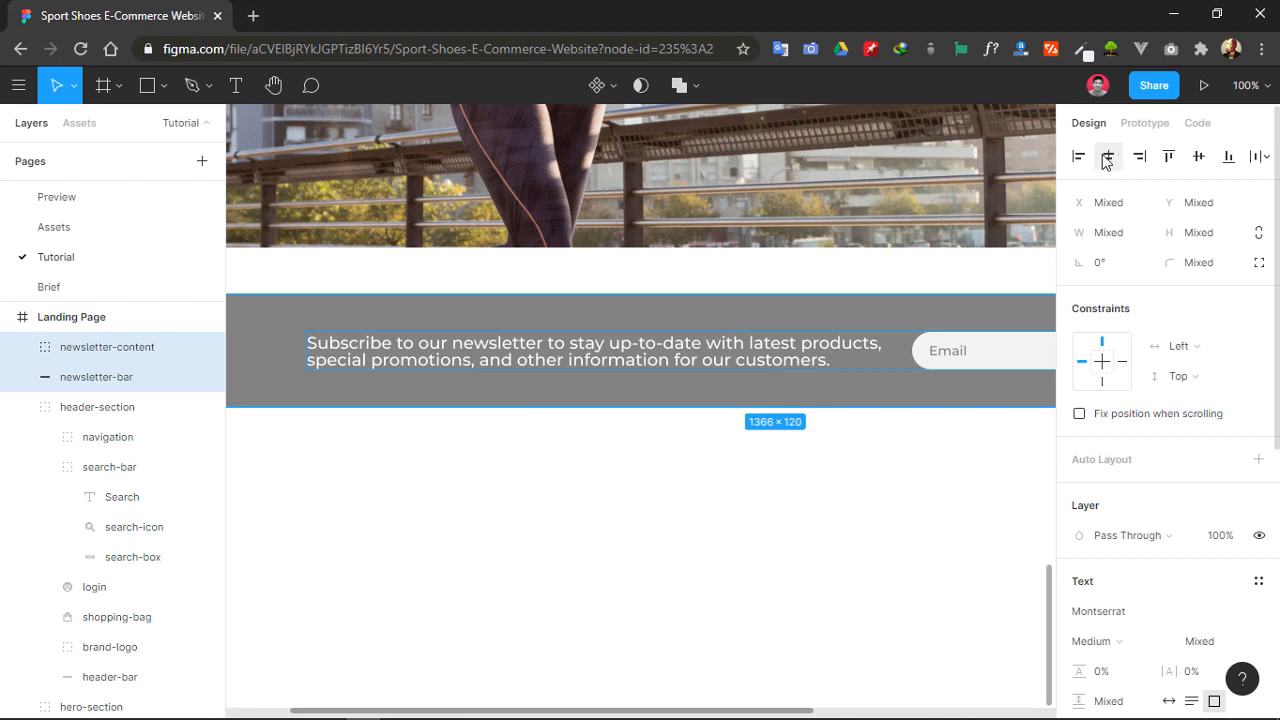
left_click(1109, 160)
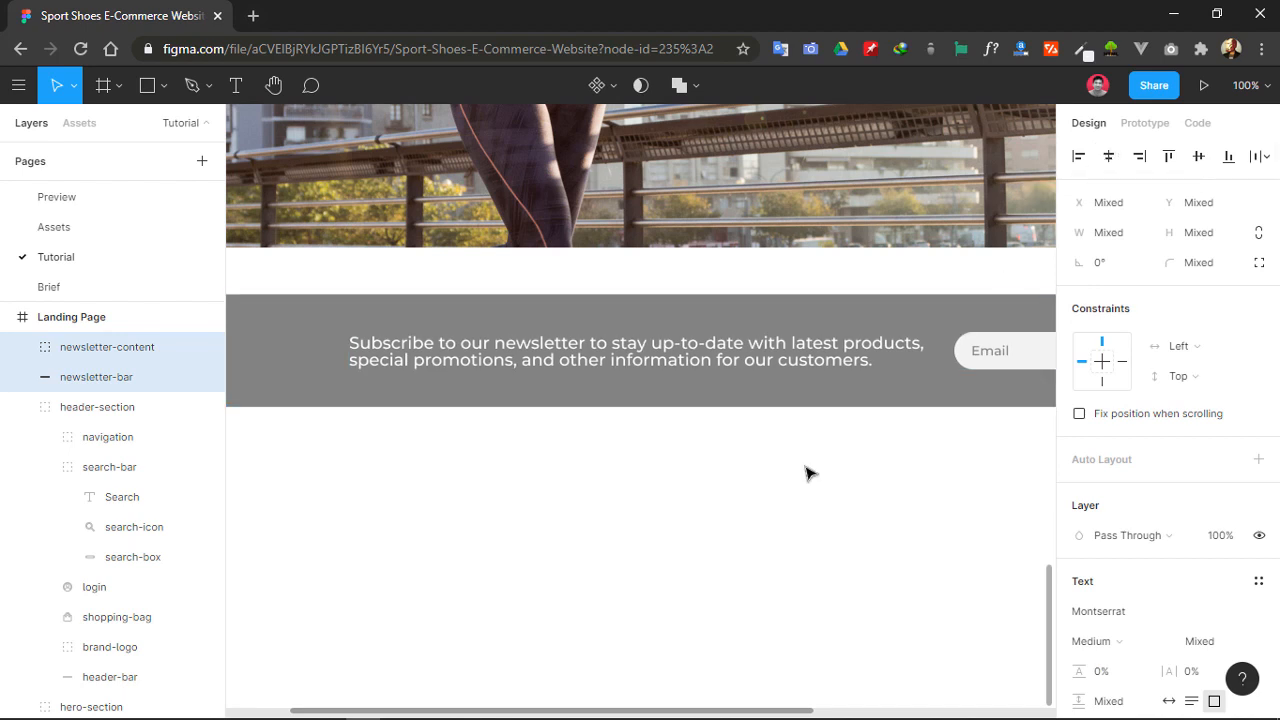
- View the page at 61% zoom and check how the newsletter content sits horizontally on the gray band
left_click_drag(806, 474, 474, 470)
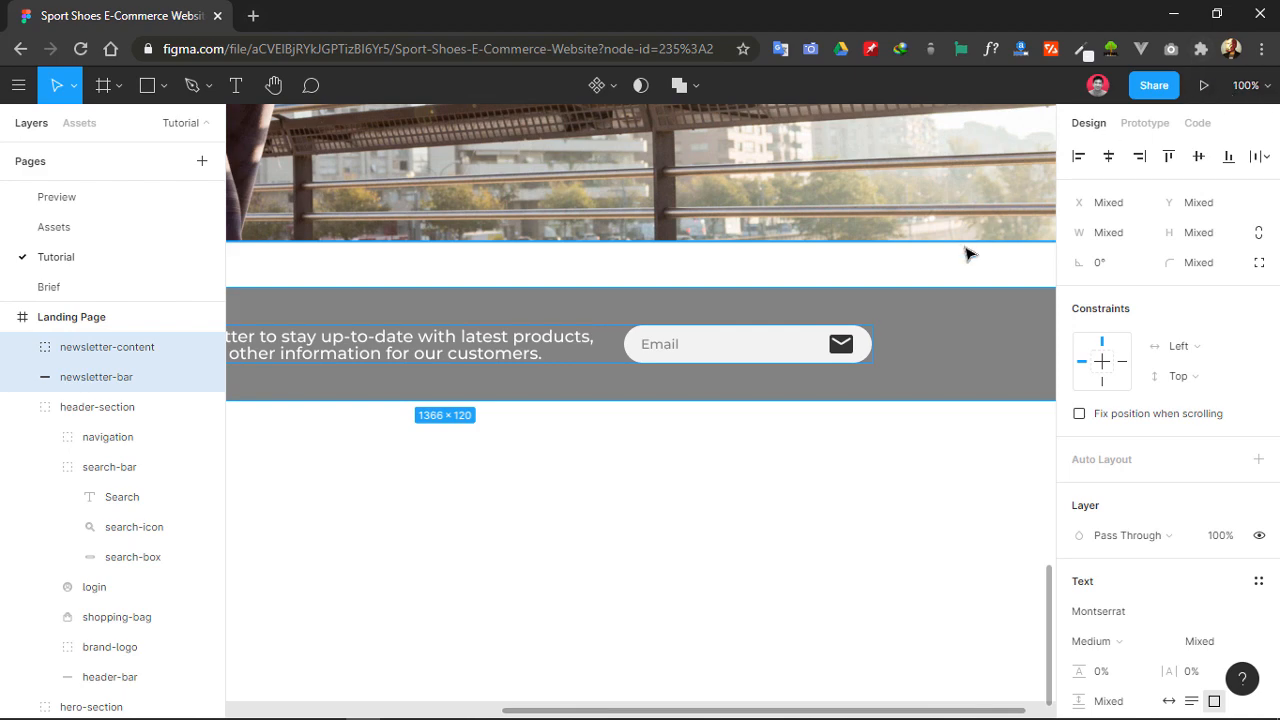
key("Escape")
left_click(1250, 88)
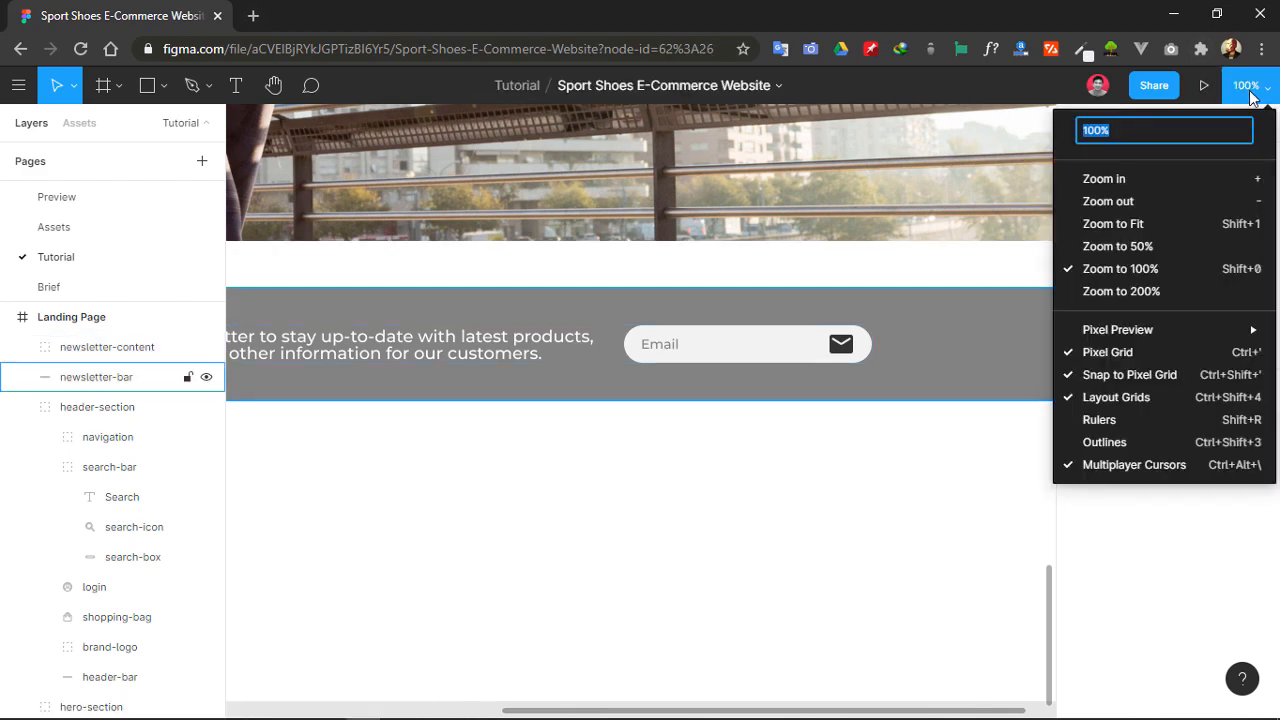
type("61")
key("Return")
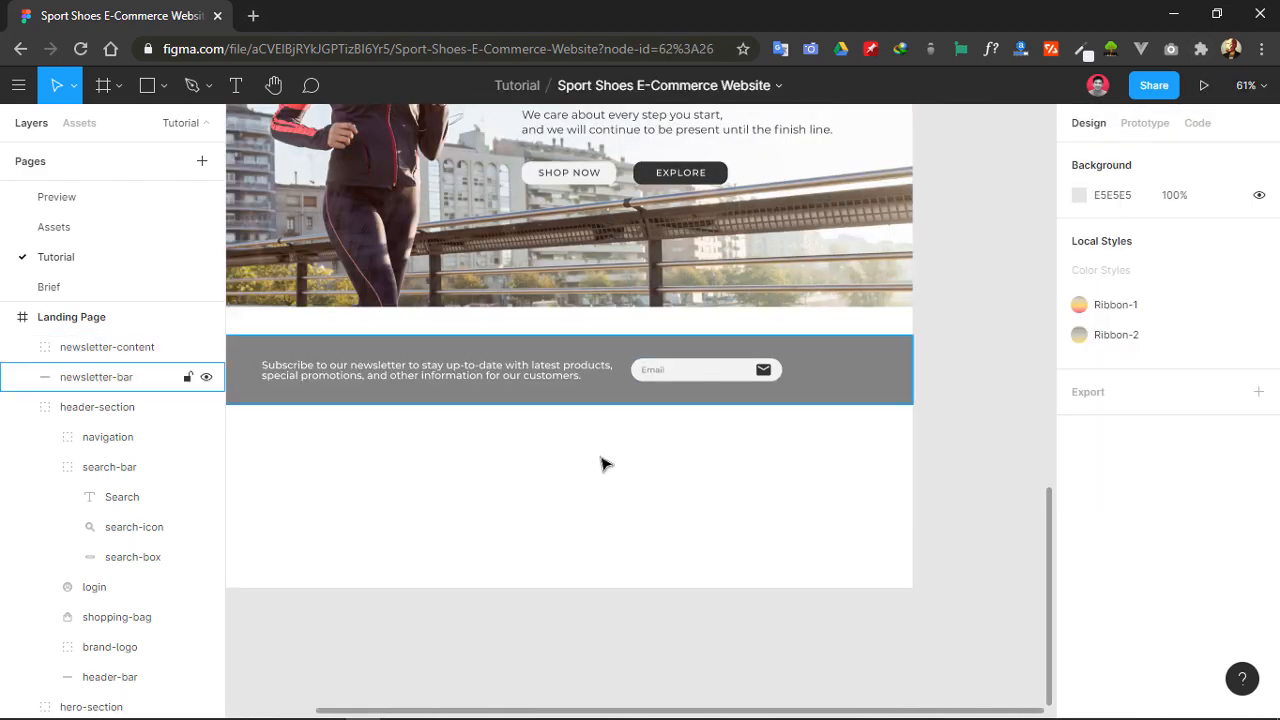
left_click_drag(601, 466, 740, 454)
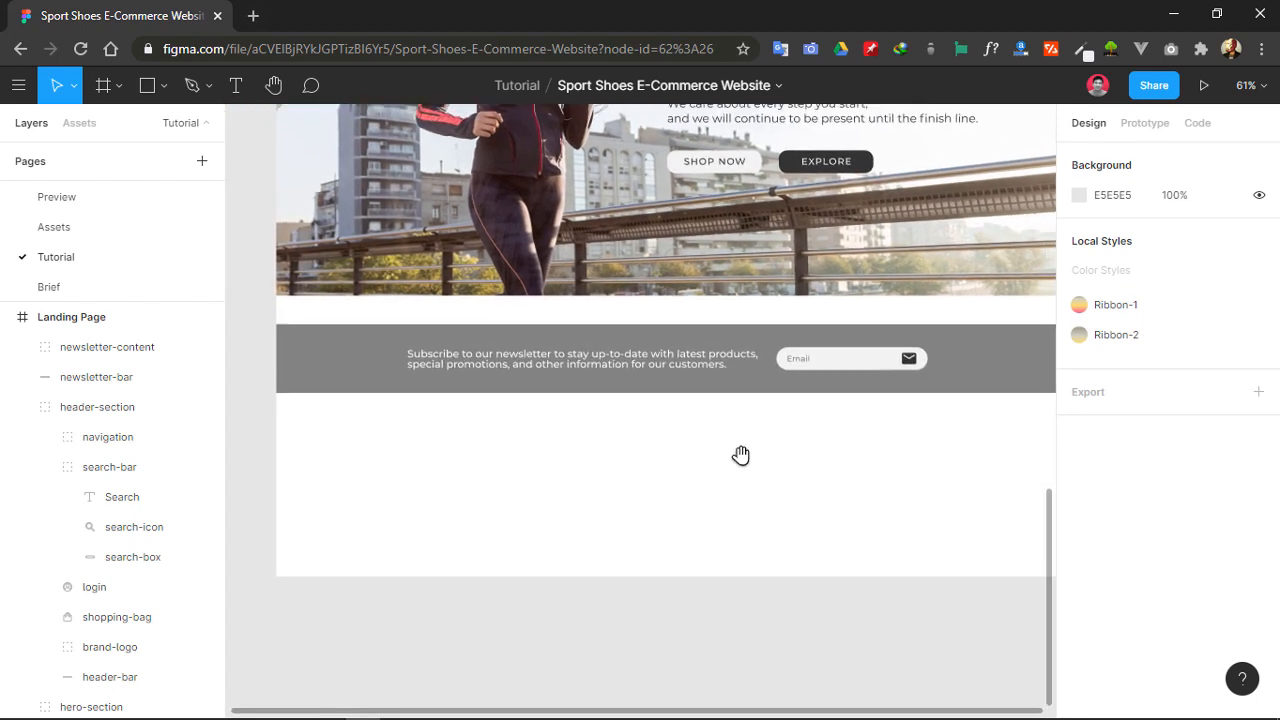
left_click(652, 370)
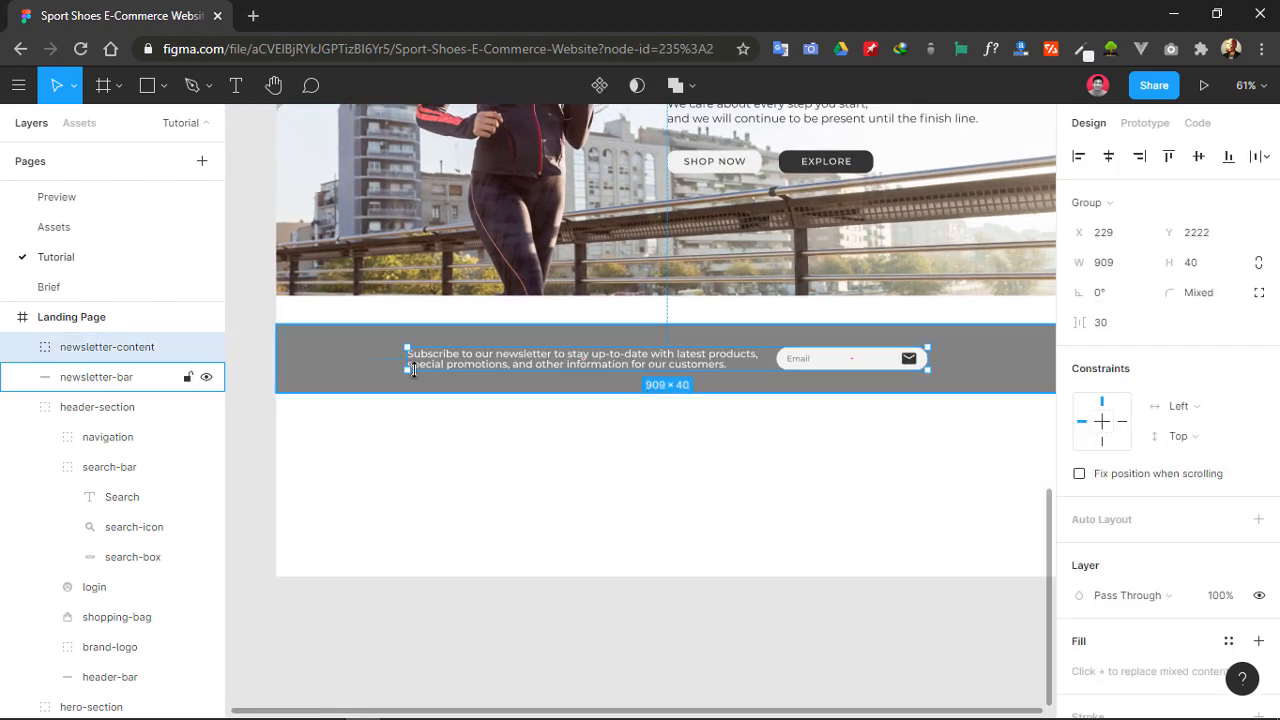
left_click(618, 445)
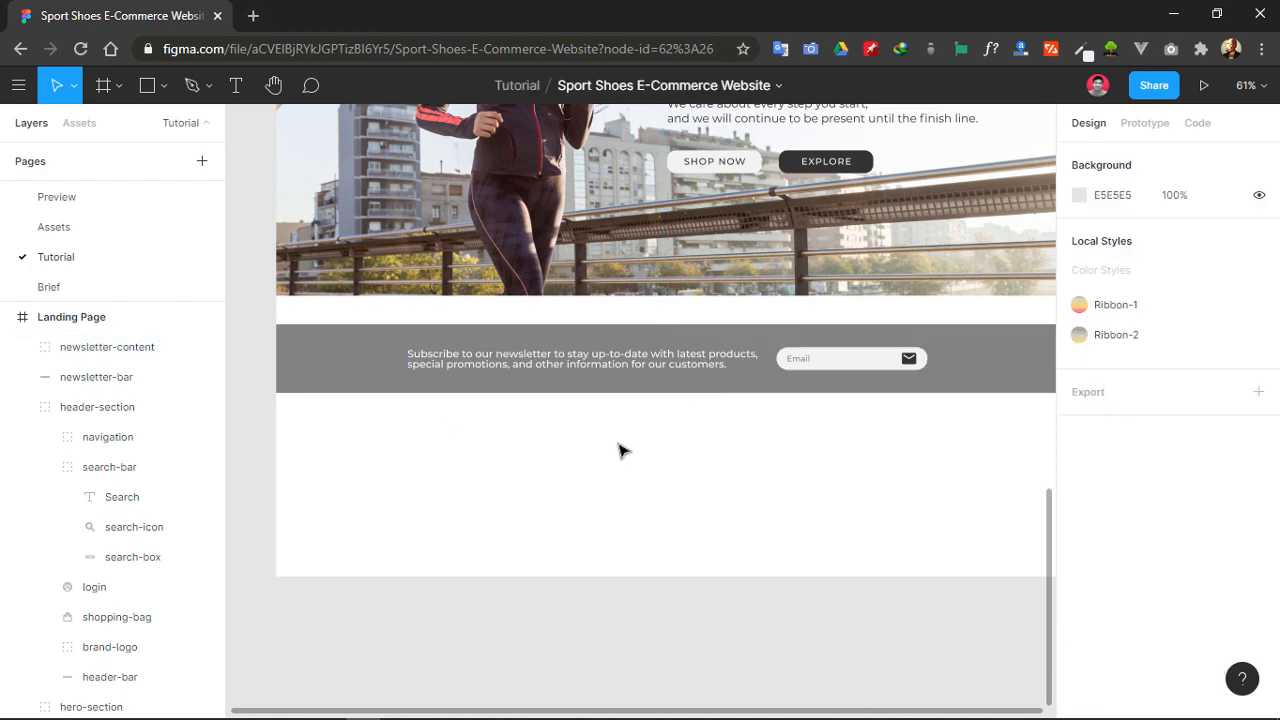
left_click_drag(620, 447, 591, 417)
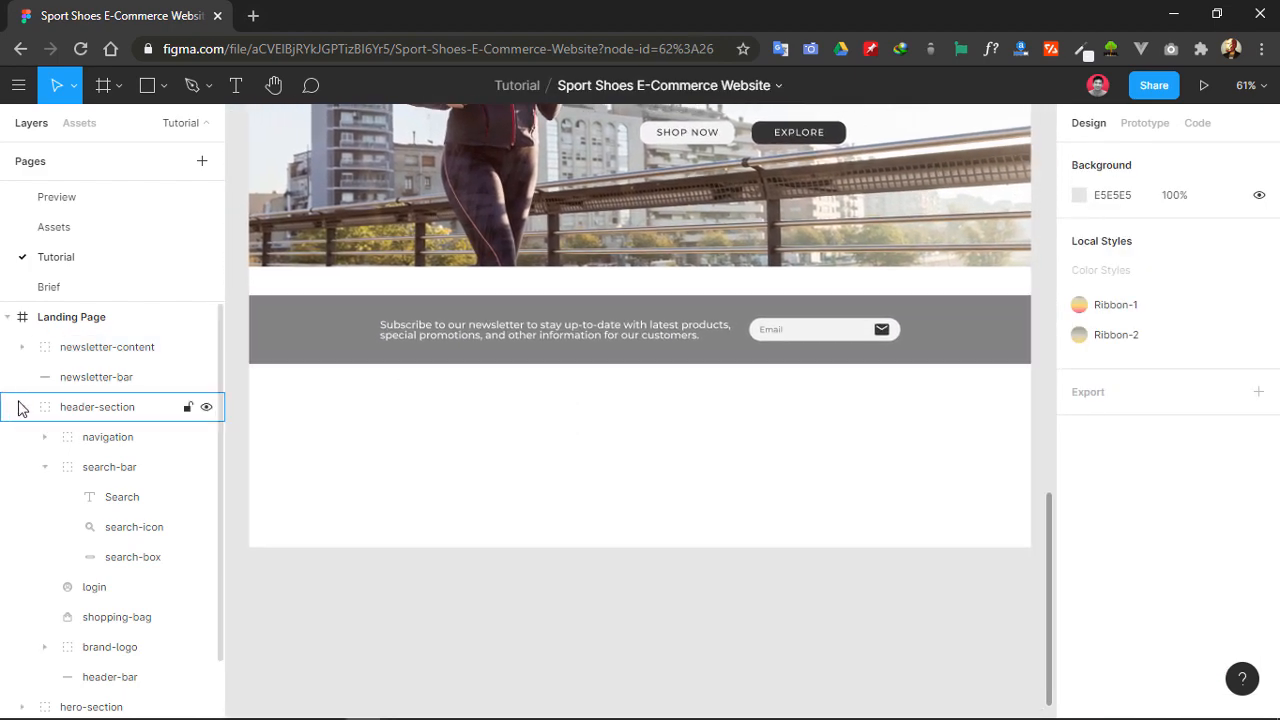
- Collapse the header-section layers, then group newsletter-content with newsletter-bar and rename the group "newsletter-section"
left_click(21, 407)
left_click(21, 348)
left_click(21, 348)
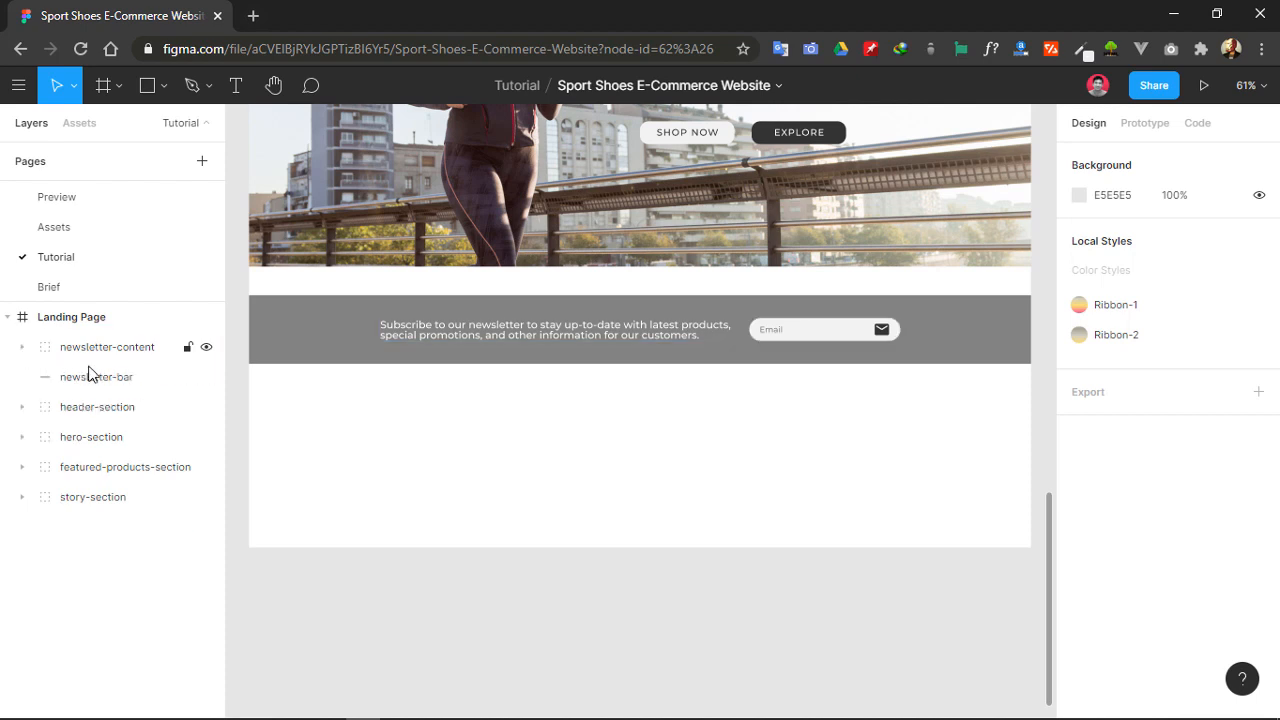
left_click(98, 348)
left_click(108, 380, "shift")
key("ctrl+g")
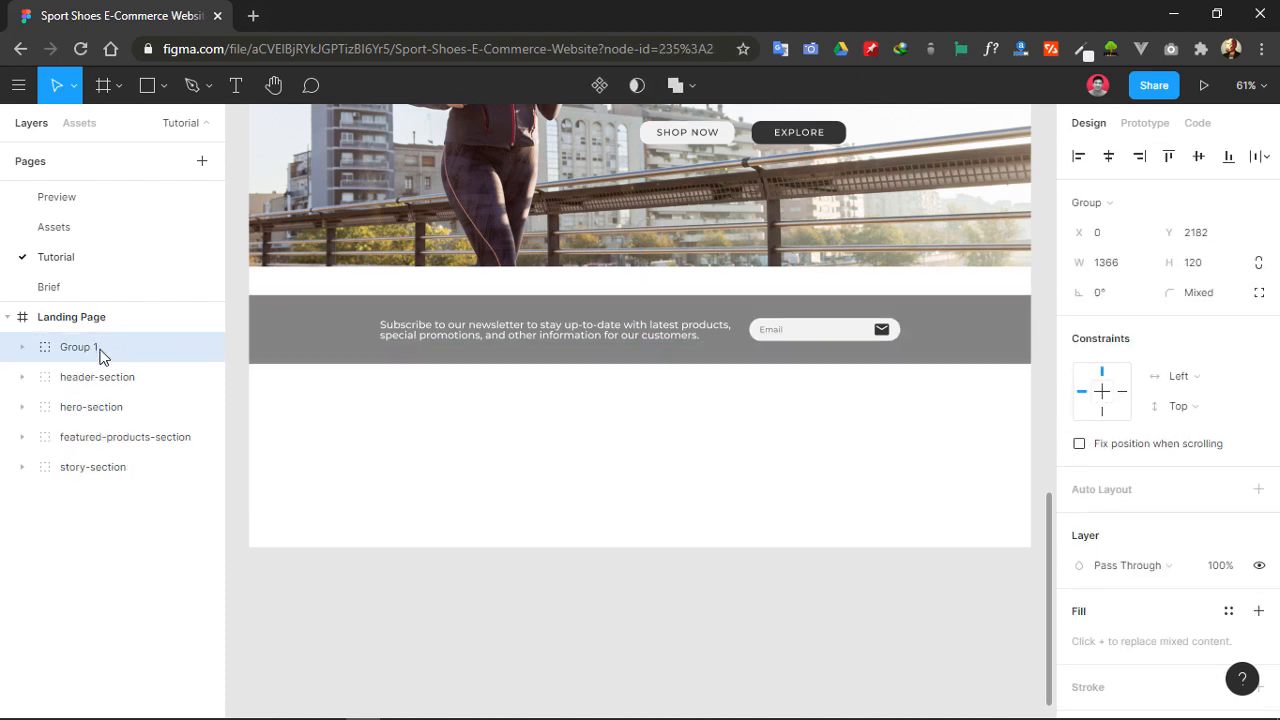
double_click(100, 350)
type("newsletter-section")
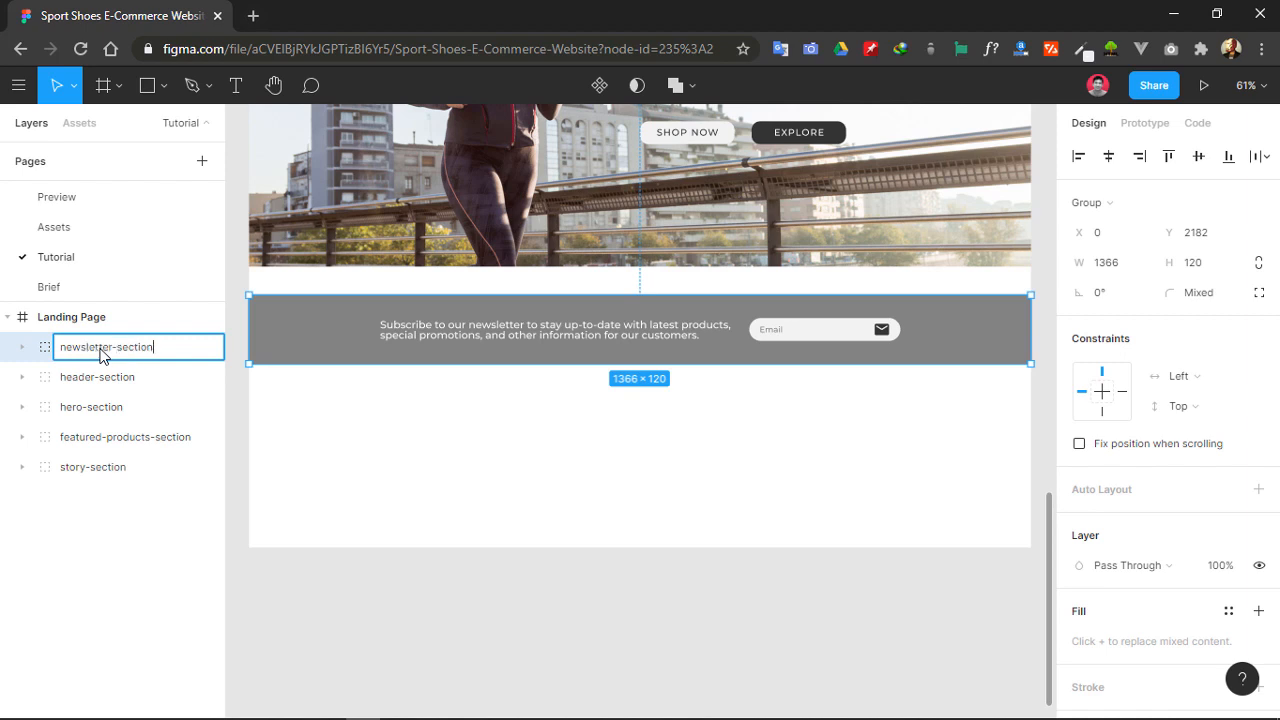
left_click(363, 428)
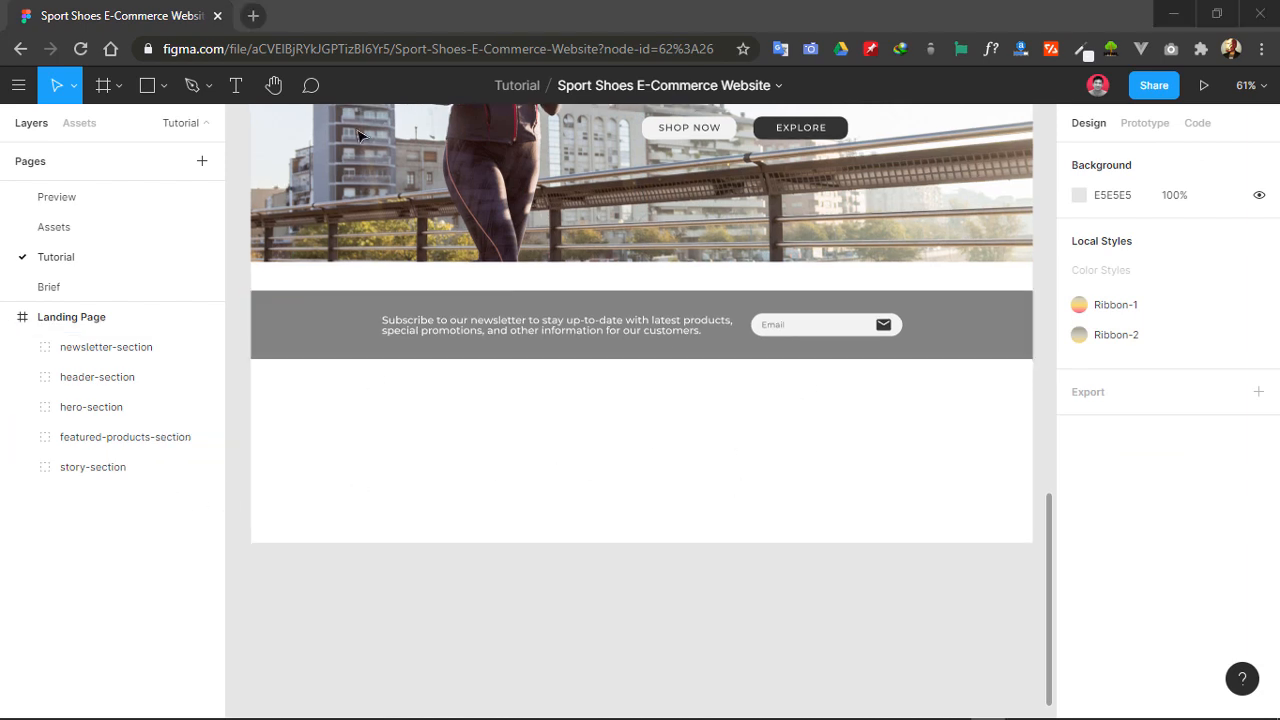
- Add a text box of about 322 × 54 px below the gray newsletter band with the heading "PRODUCTS"
left_click(236, 85)
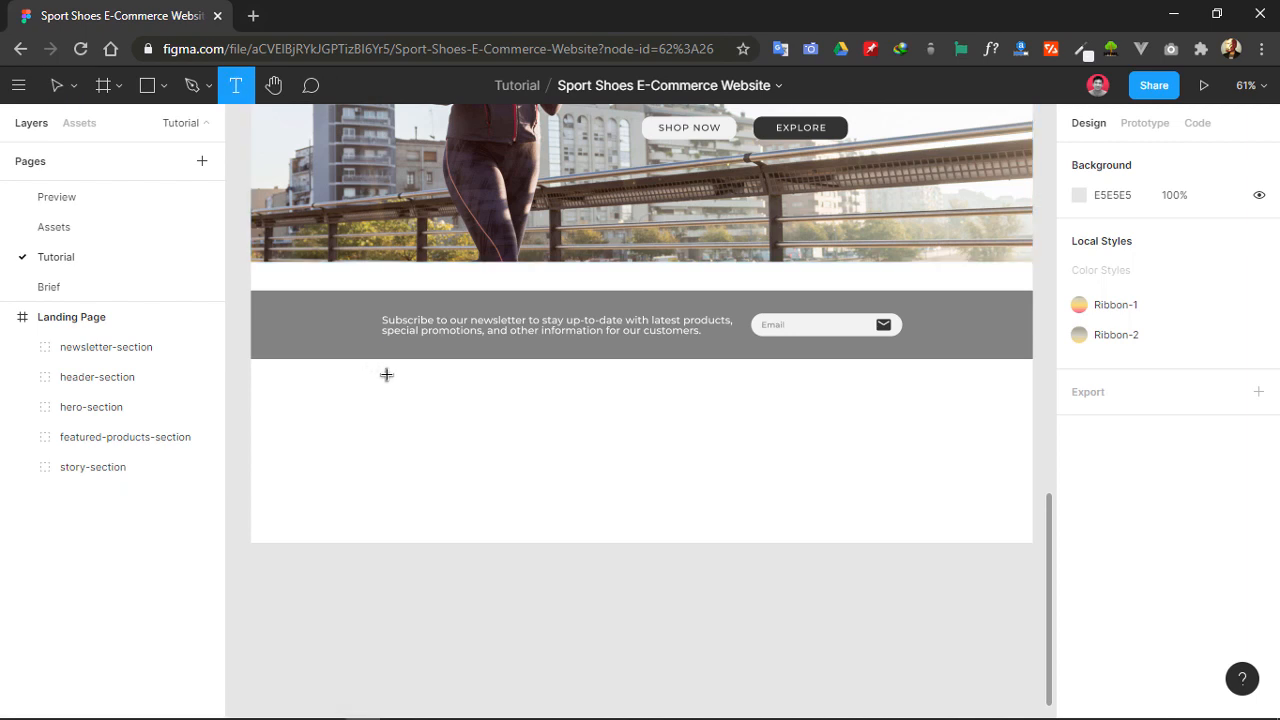
left_click_drag(387, 374, 573, 405)
type("asas")
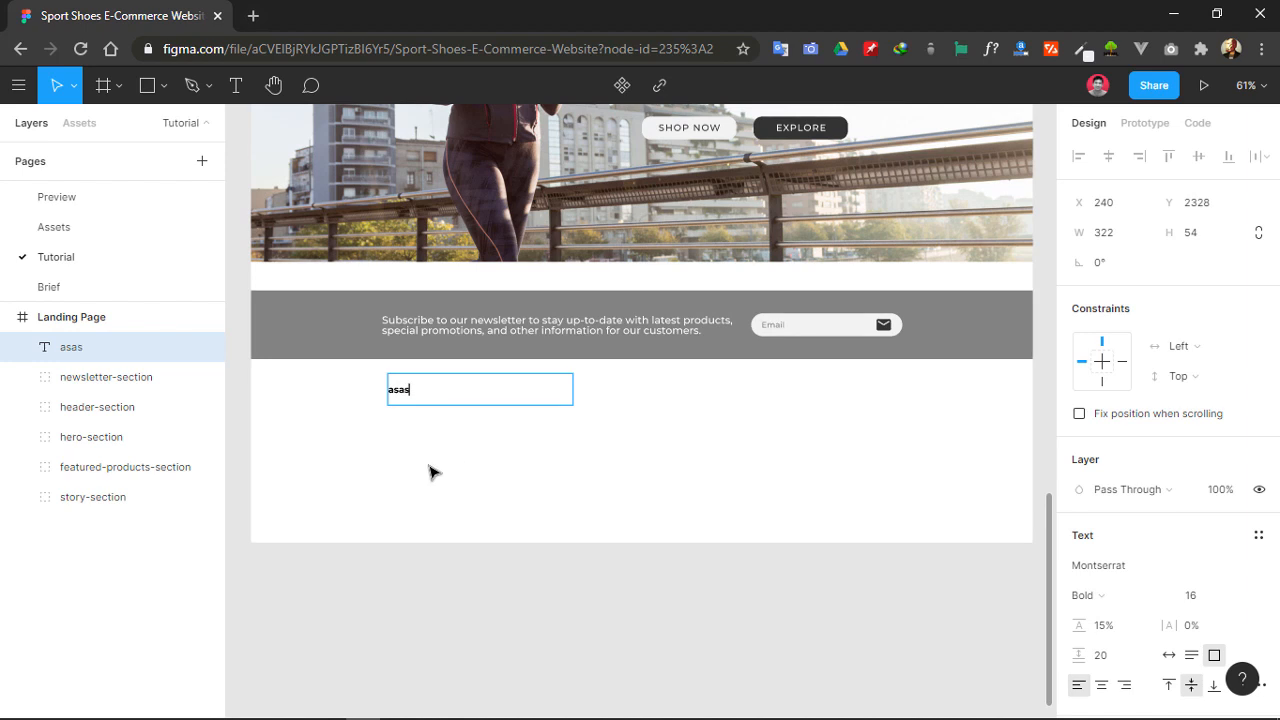
key("Escape")
key("shift+0")
scroll(374, 451, "left", 3)
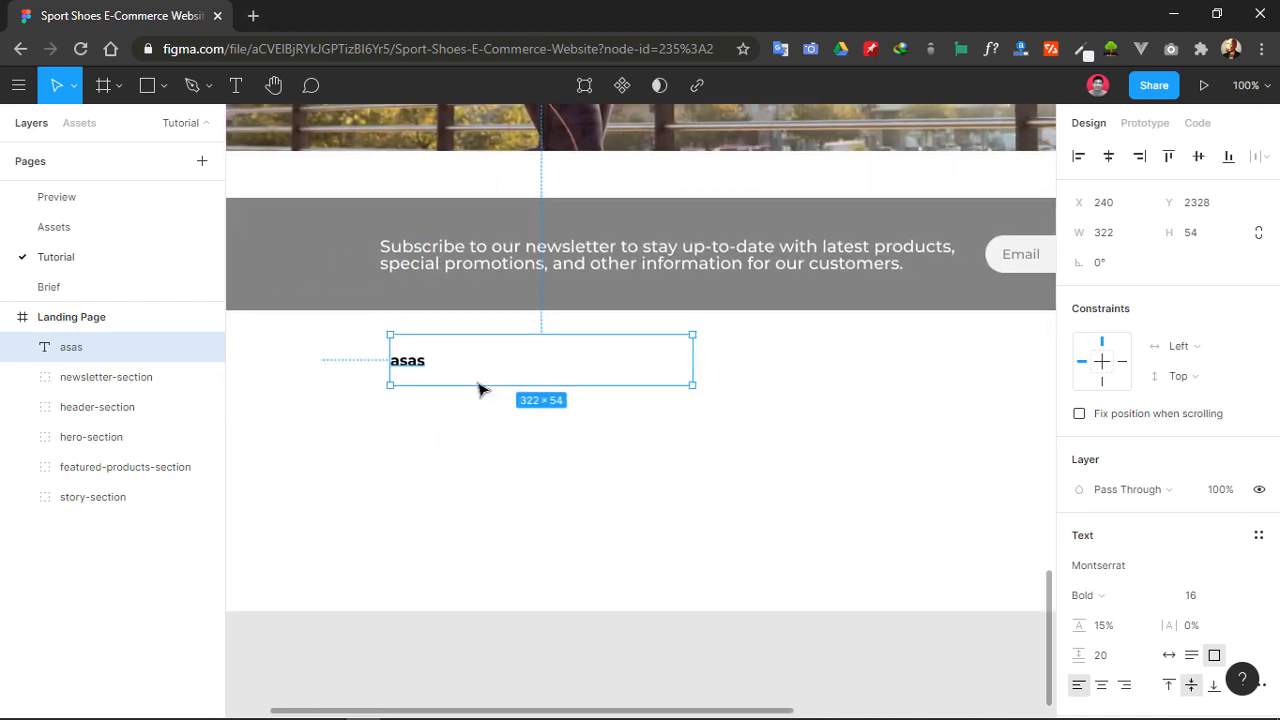
double_click(419, 358)
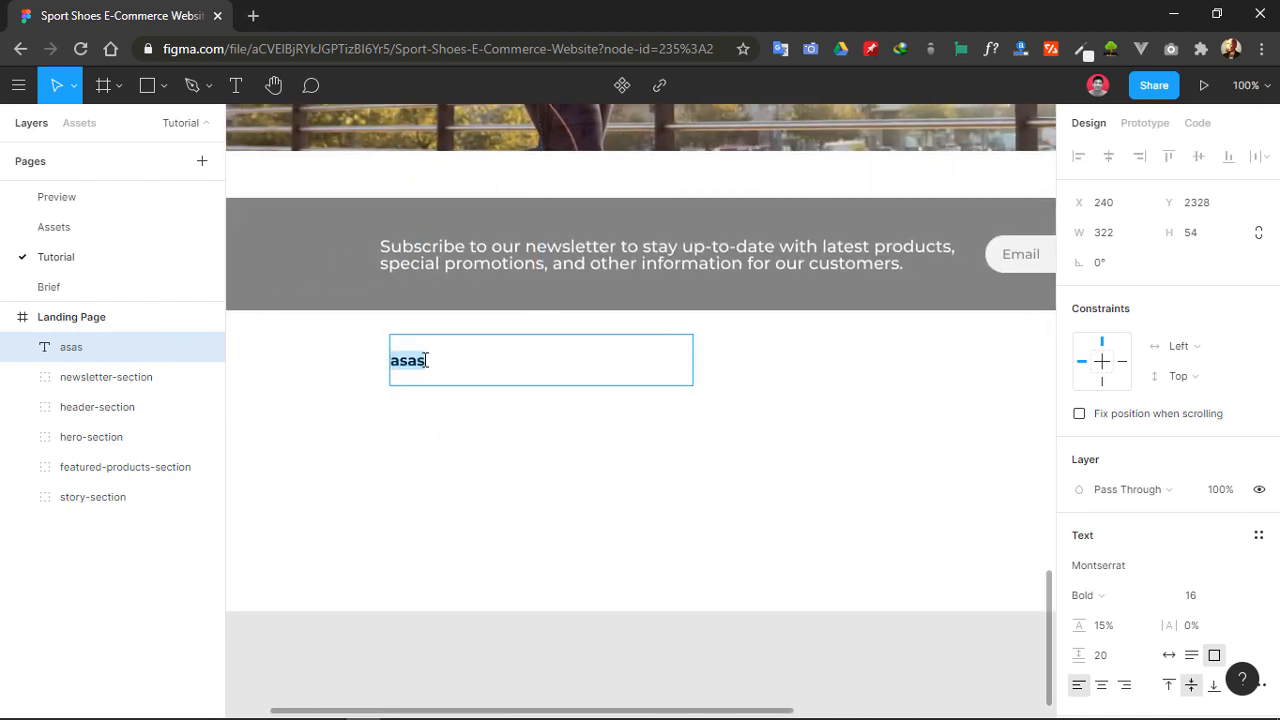
type("PRODUCTS")
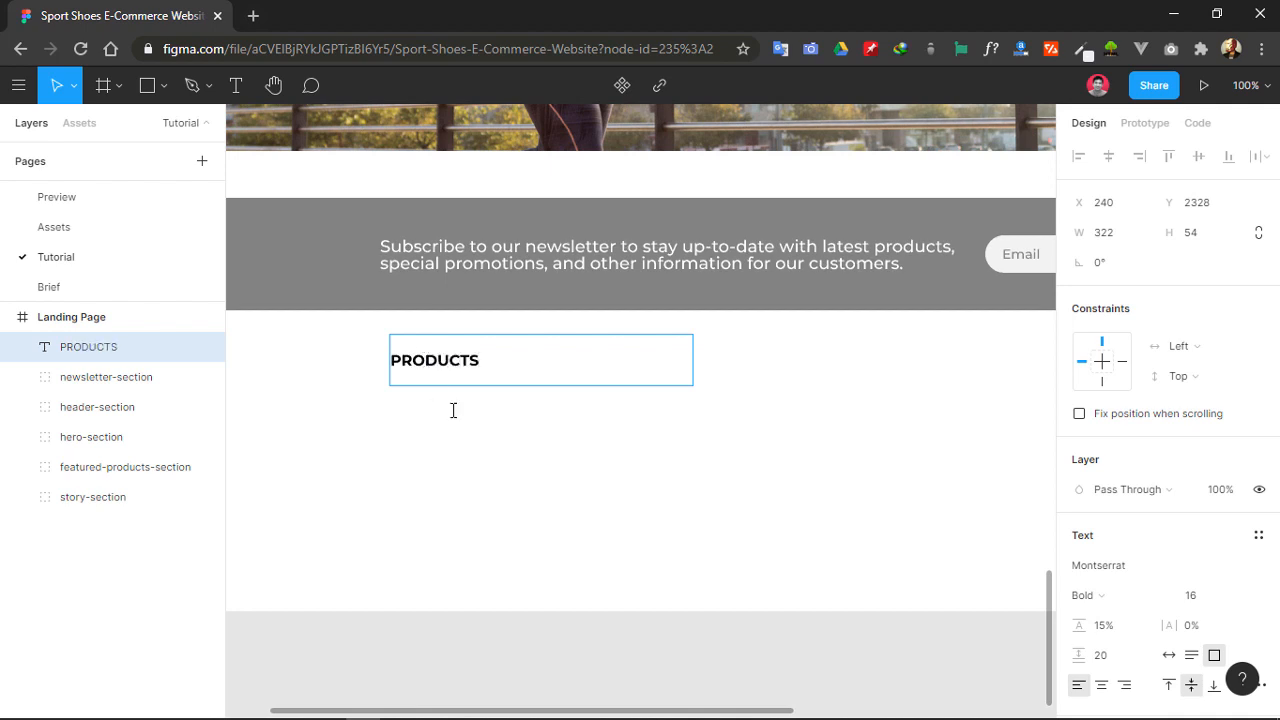
key("Escape")
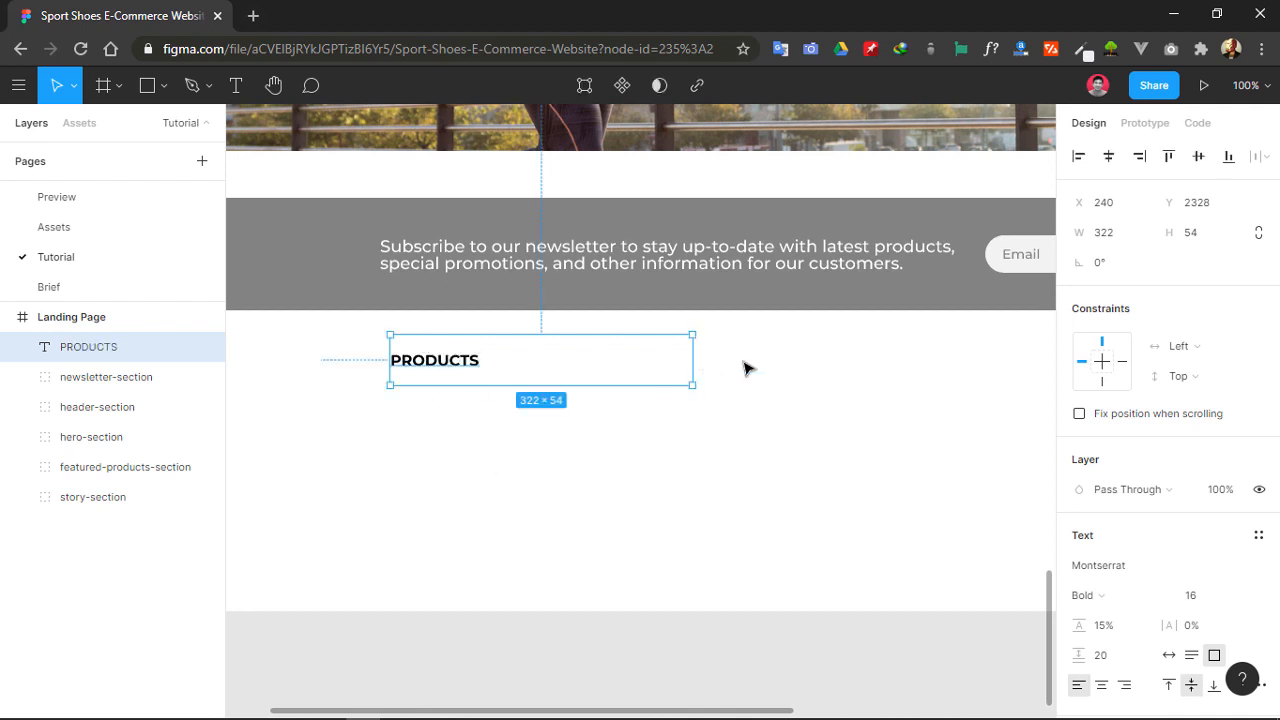
- Resize the PRODUCTS text box to 161 × 12 px and move it to X 229, Y 2338, aligned with the subscribe message
mouse_move(604, 369)
left_mouse_down()
mouse_move(537, 371)
mouse_move(597, 369)
left_mouse_up()
left_click(1112, 236)
type("161")
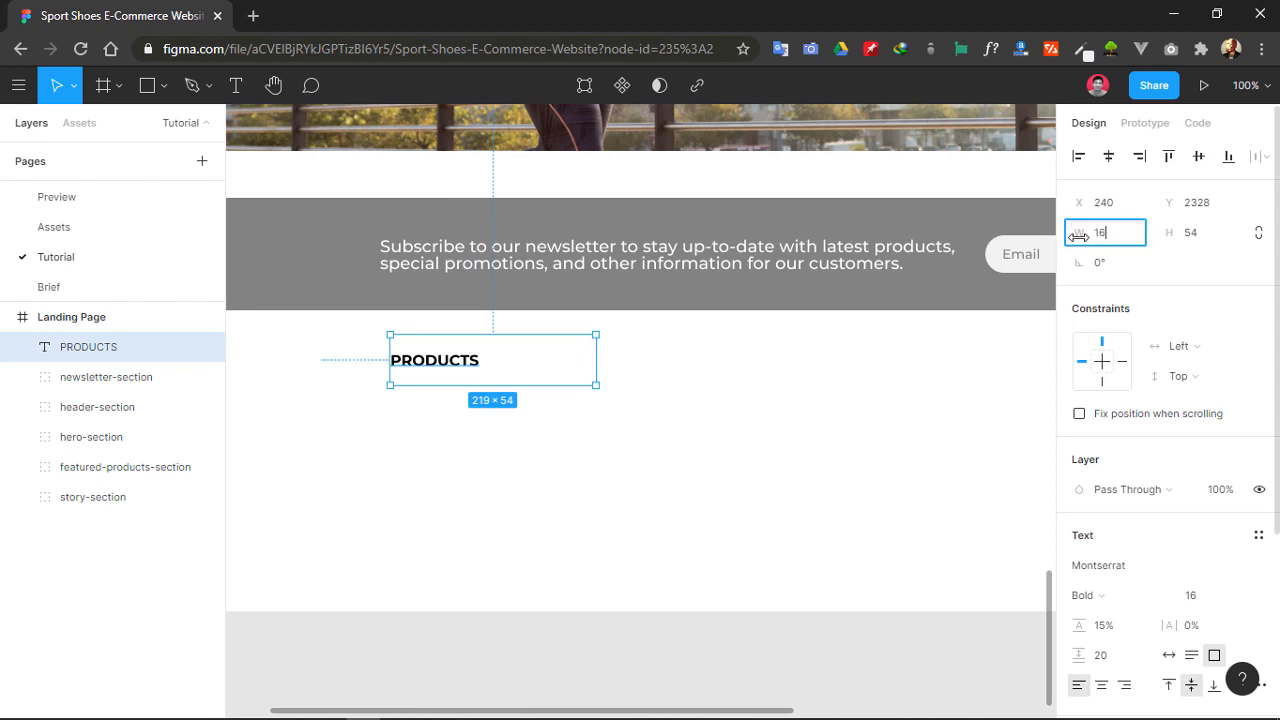
key("Return")
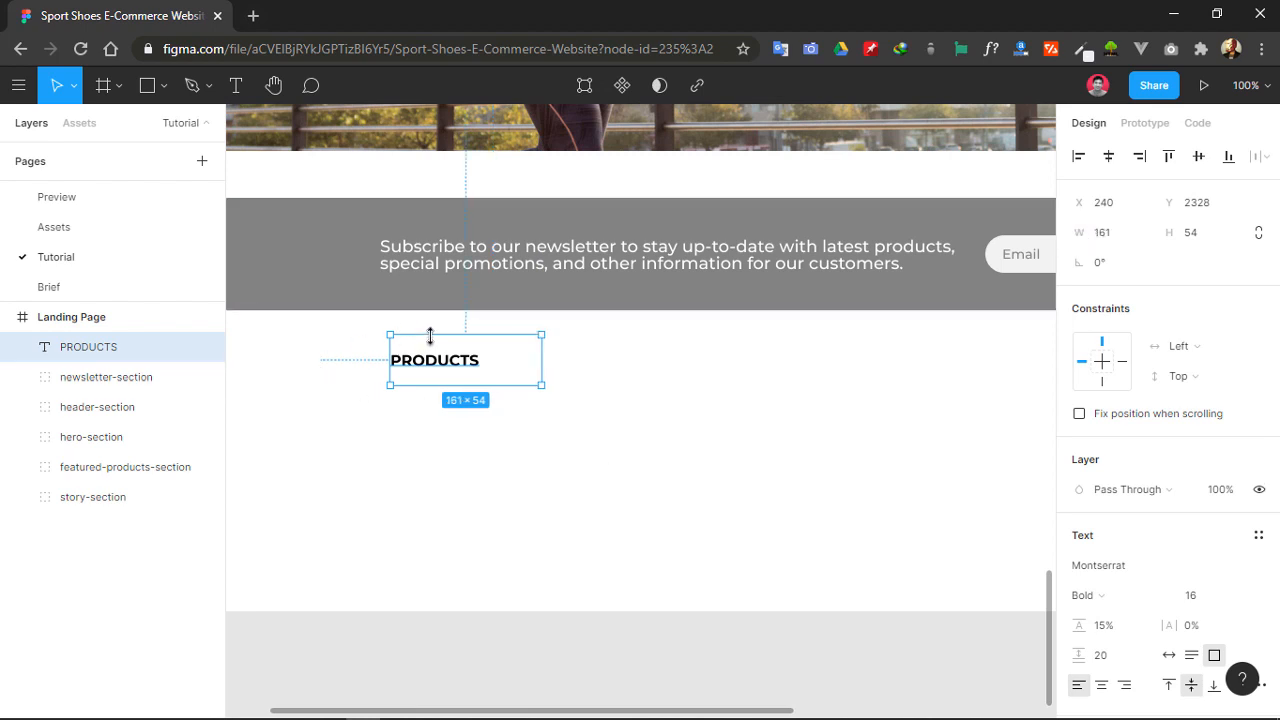
left_click_drag(428, 335, 480, 360)
left_click(600, 491)
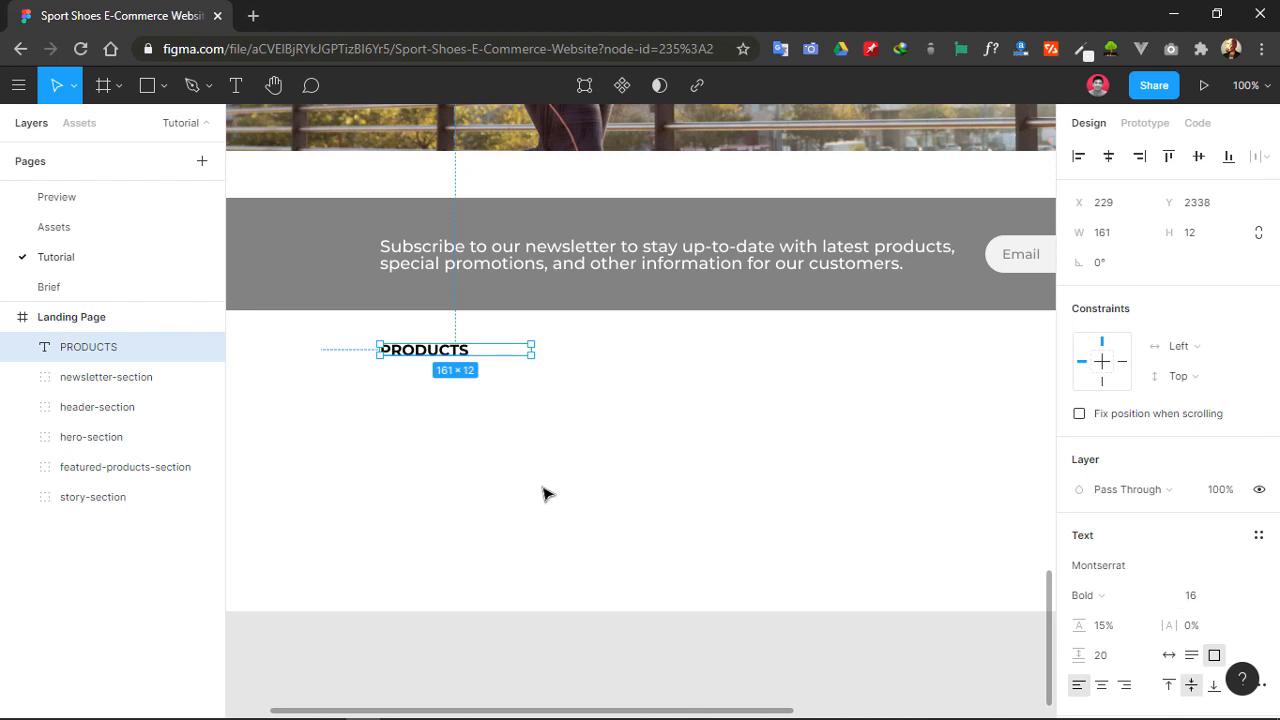
left_click(375, 430)
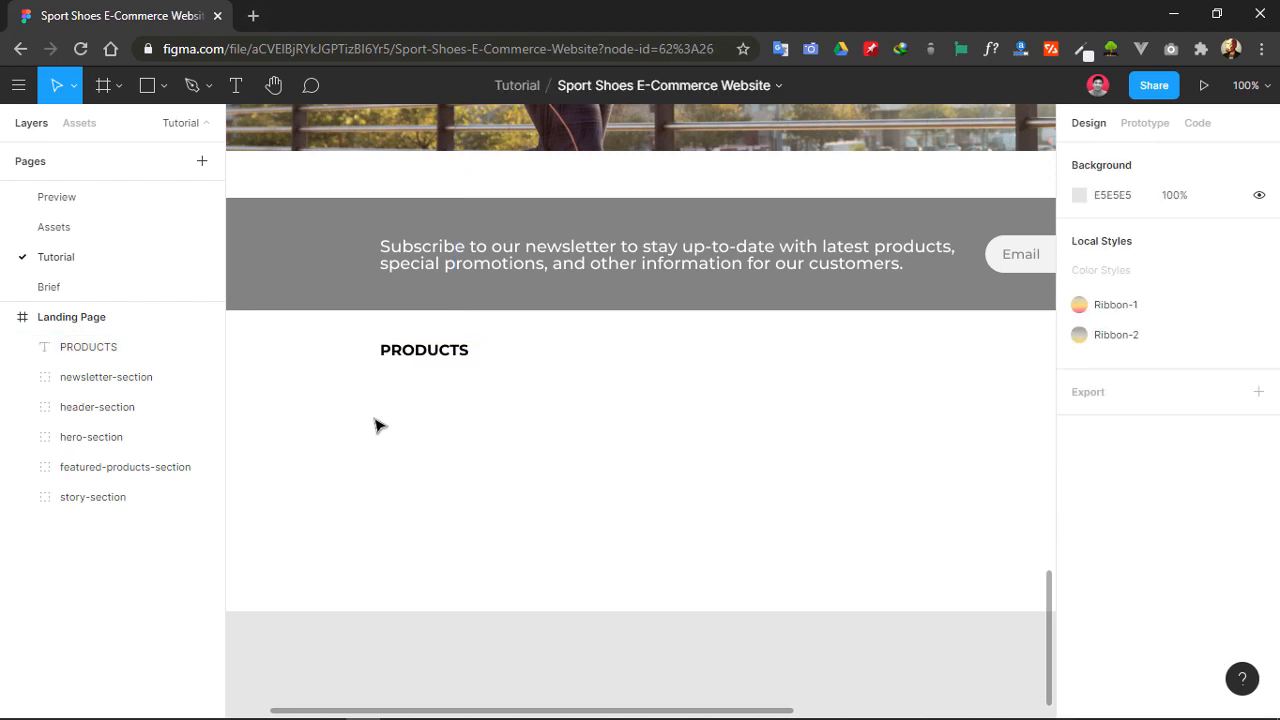
- Place a copy of the PRODUCTS heading directly below the original at X 229, Y 2370
key("ctrl+v")
left_click_drag(437, 357, 437, 389)
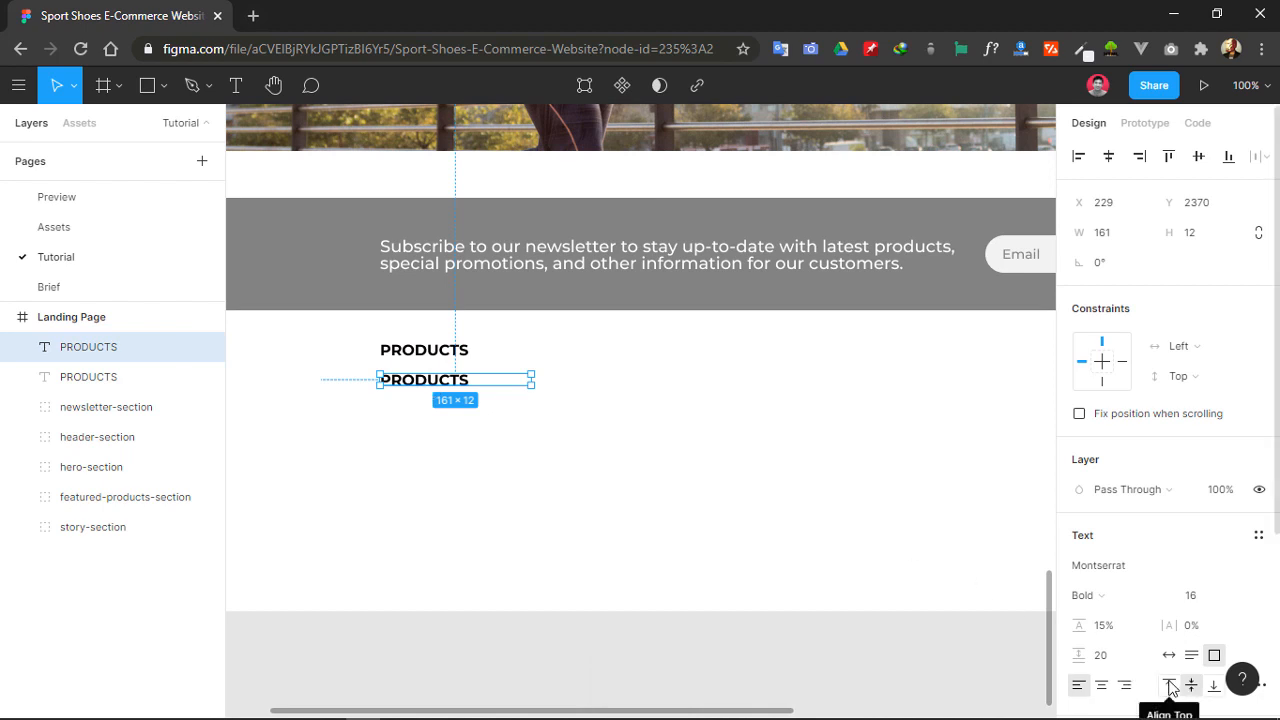
- Align the copied heading's text to the top of its box and extend the box height to 111 px
scroll(1170, 685, "down", 2)
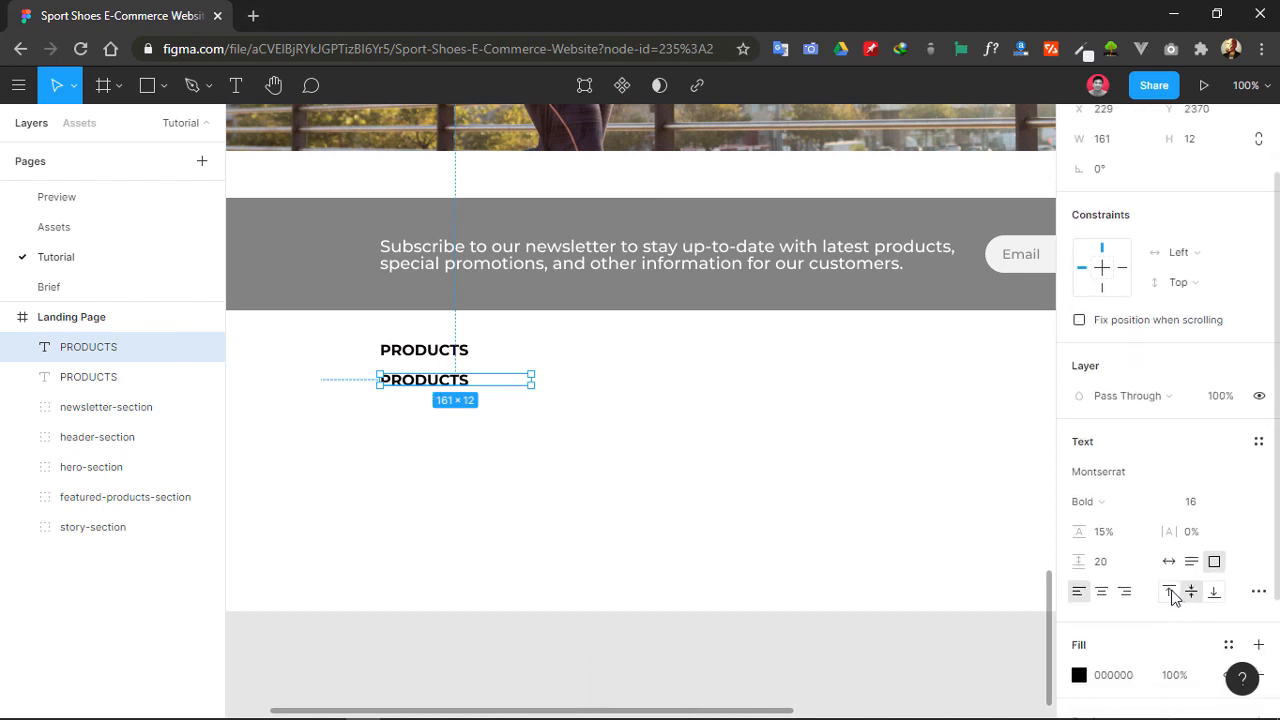
left_click(1170, 592)
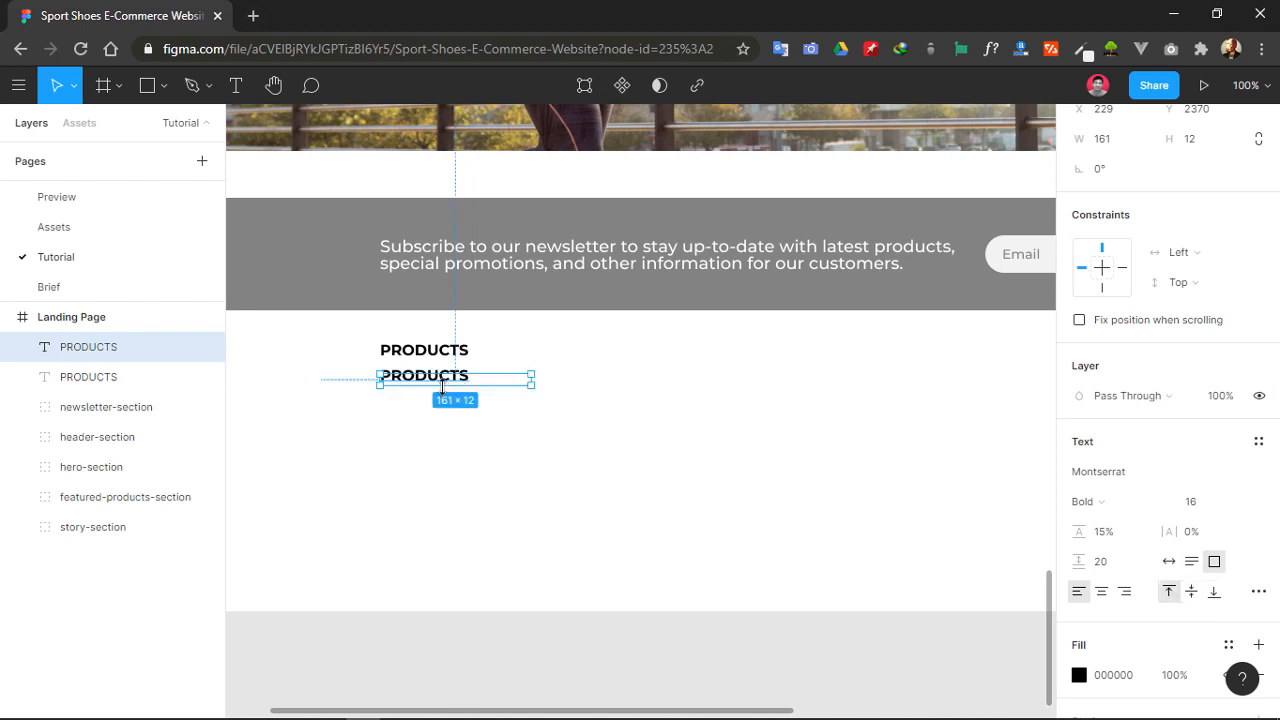
left_click_drag(443, 384, 470, 474)
key("Escape")
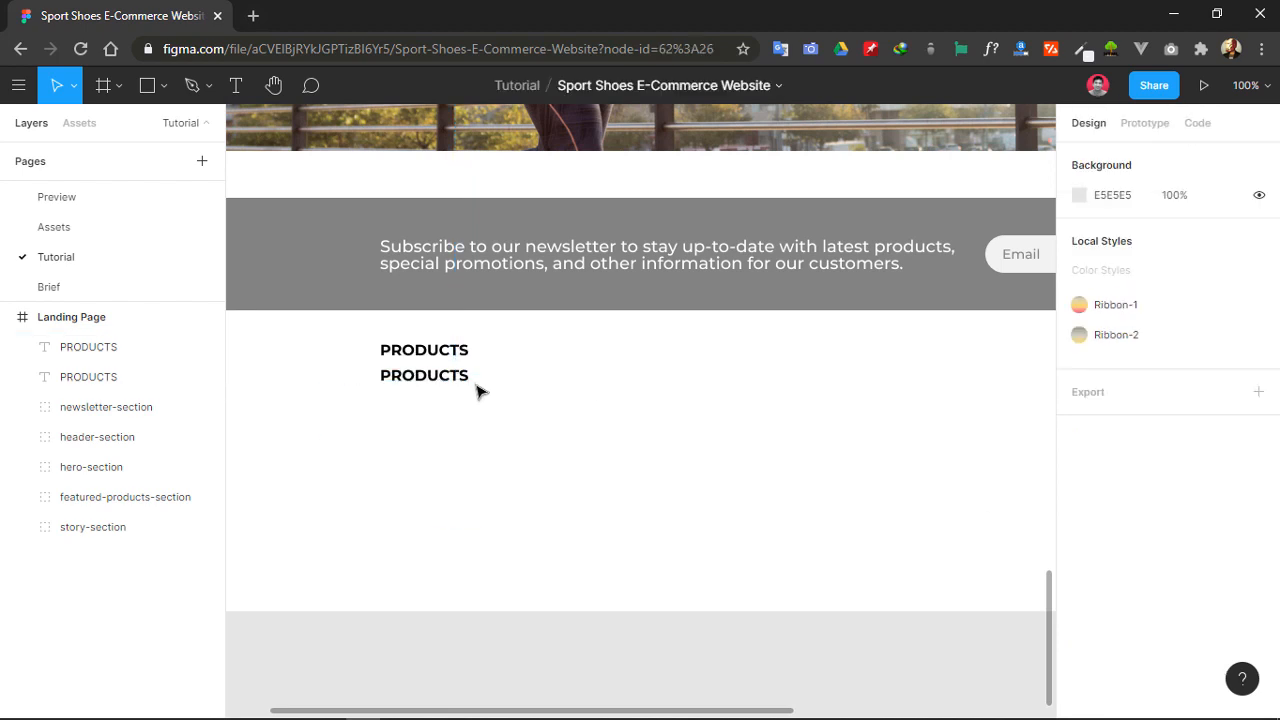
- Replace the copied heading's text with a four-line list: New Arrivals, Best Sellers, Release Dates, Sale
double_click(467, 382)
left_click(471, 377)
left_click_drag(486, 382, 252, 364)
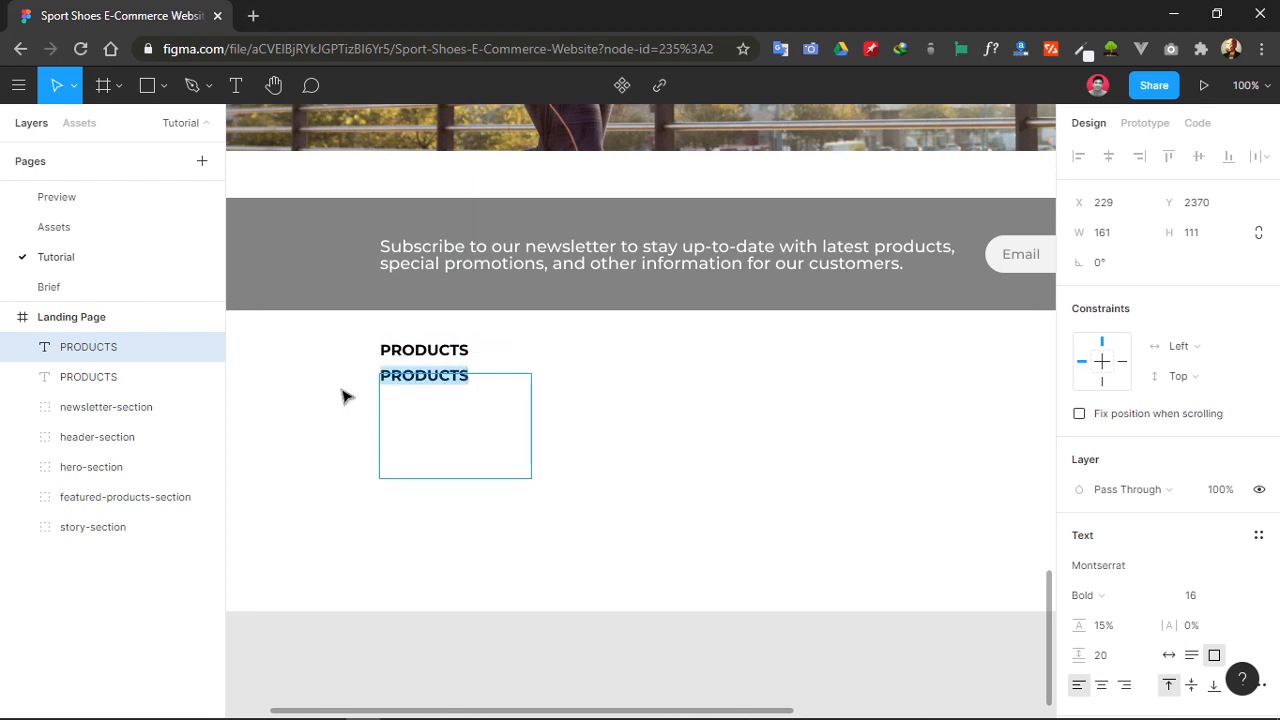
type("NEW")
key("BackSpace")
key("BackSpace")
key("BackSpace")
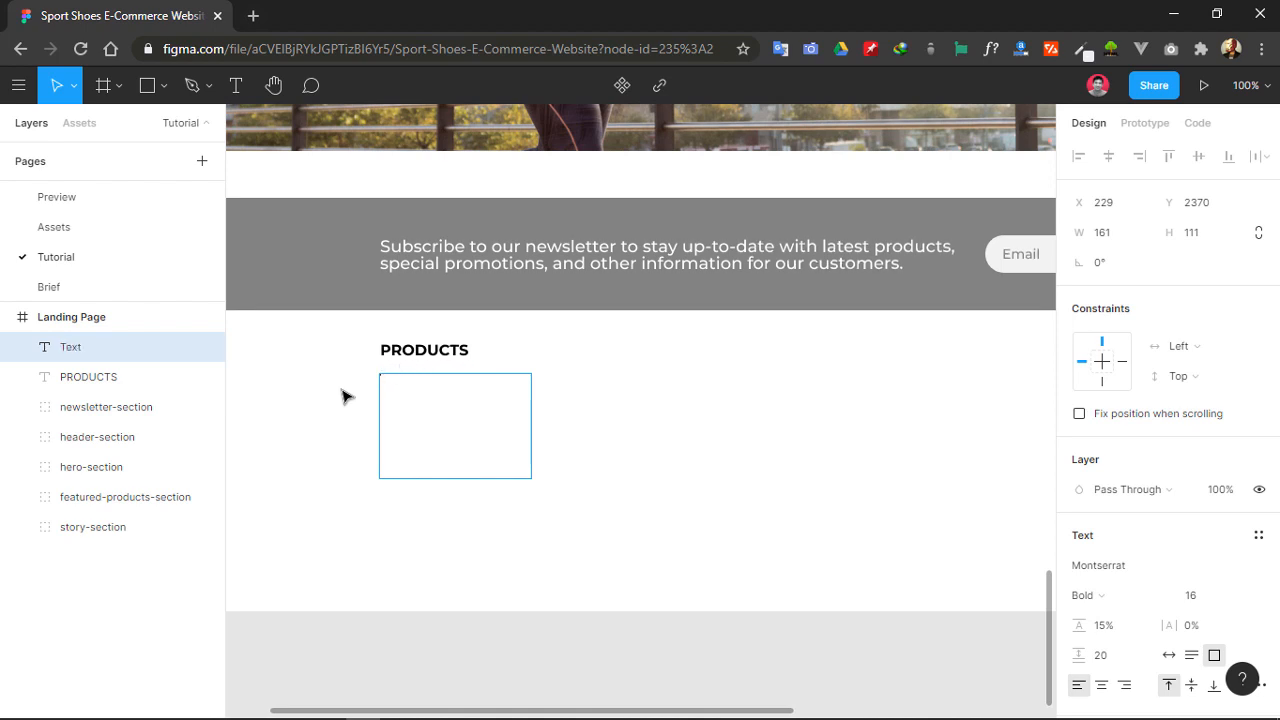
type("New Arriva")
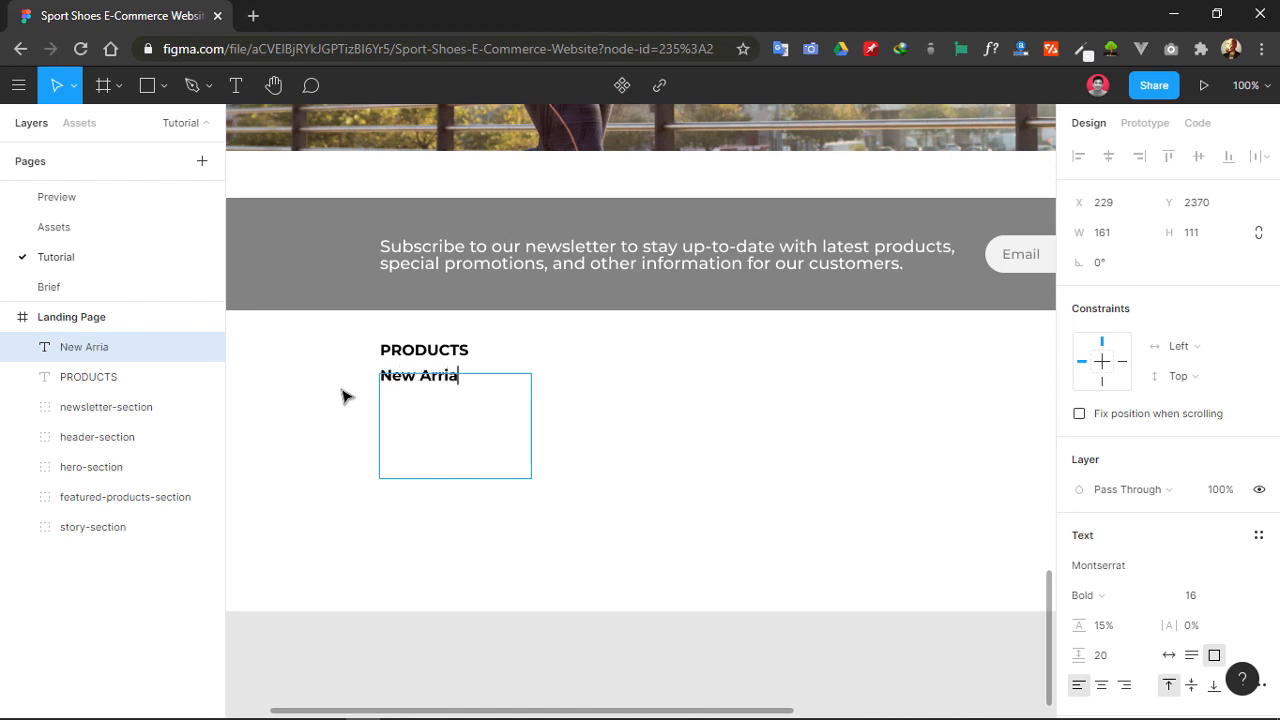
key("BackSpace")
type("vals")
key("Return")
type("Bes")
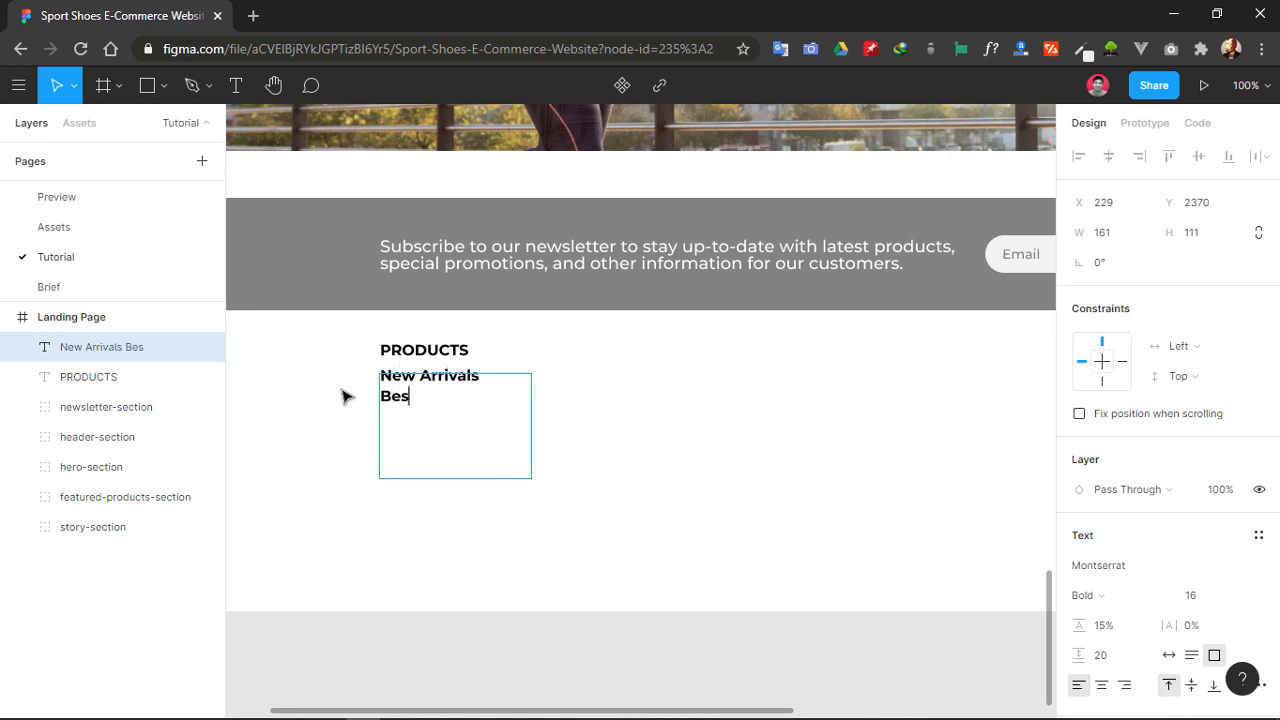
type("t Sellers")
key("Return")
type("Release Da")
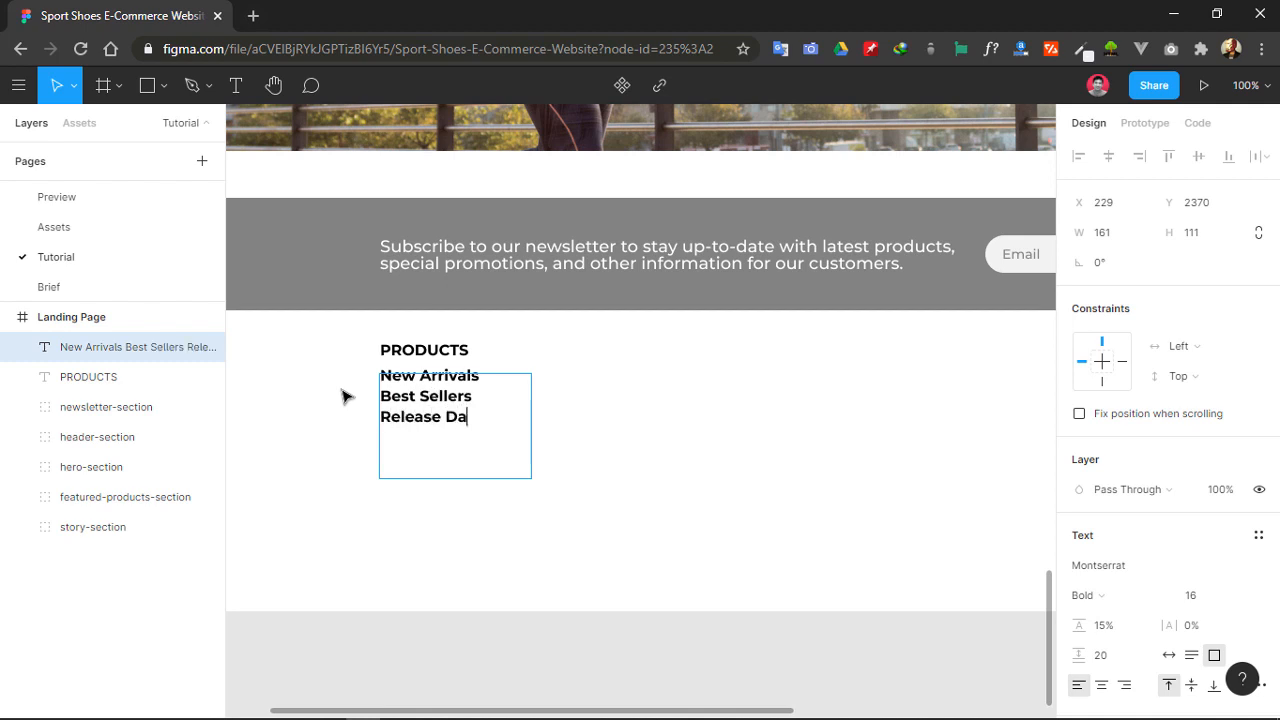
type("tesN")
key("BackSpace")
type("Sale")
- Set the product list's text to Regular weight and font size 14
key("ctrl+a")
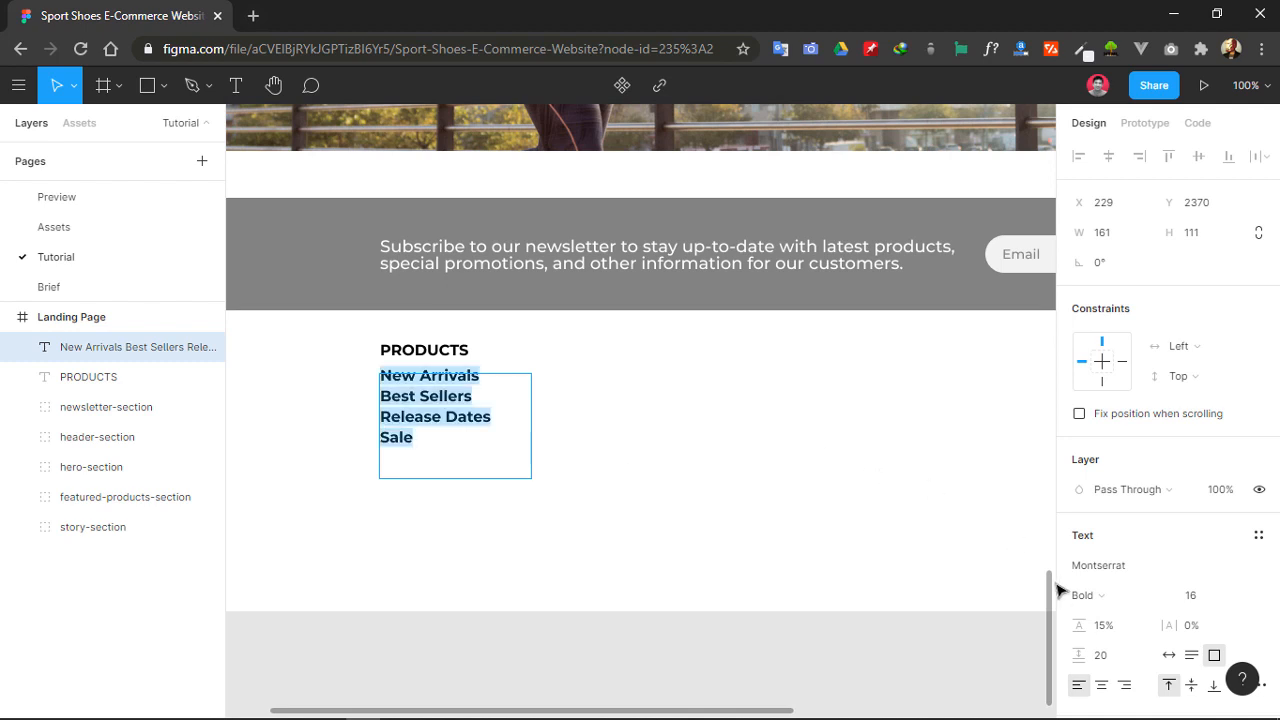
left_click(1162, 597)
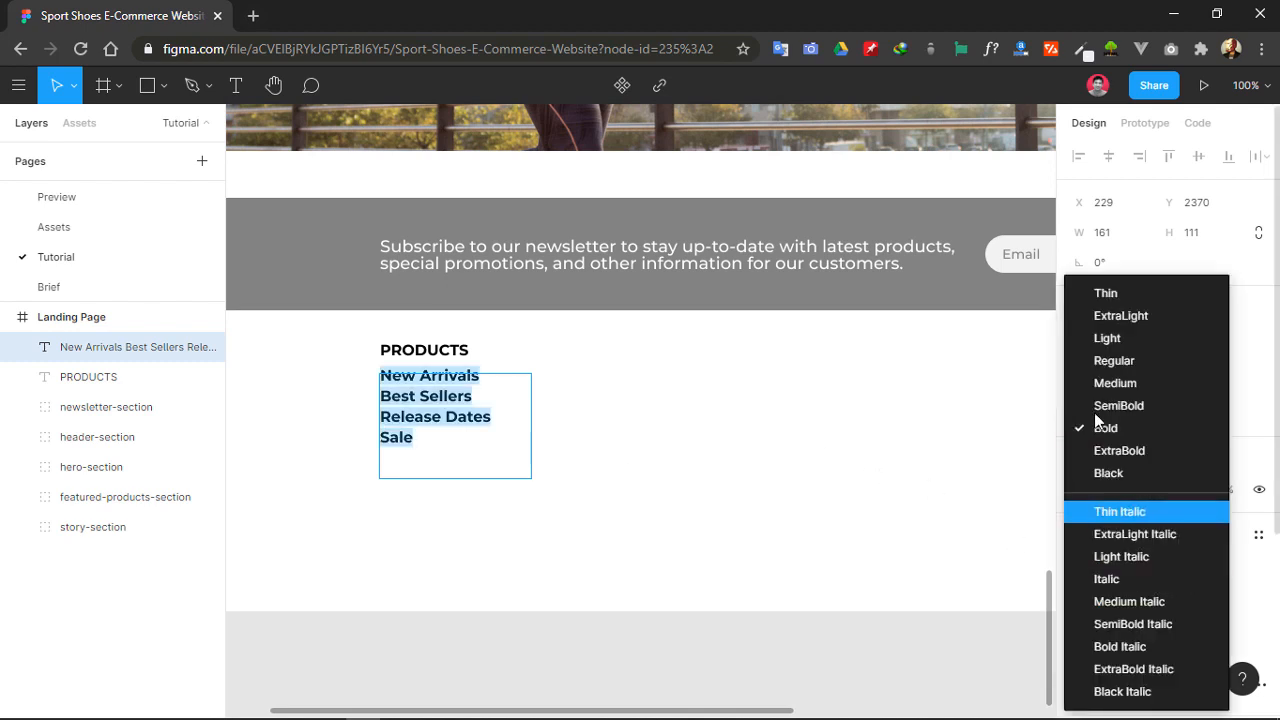
left_click(1127, 362)
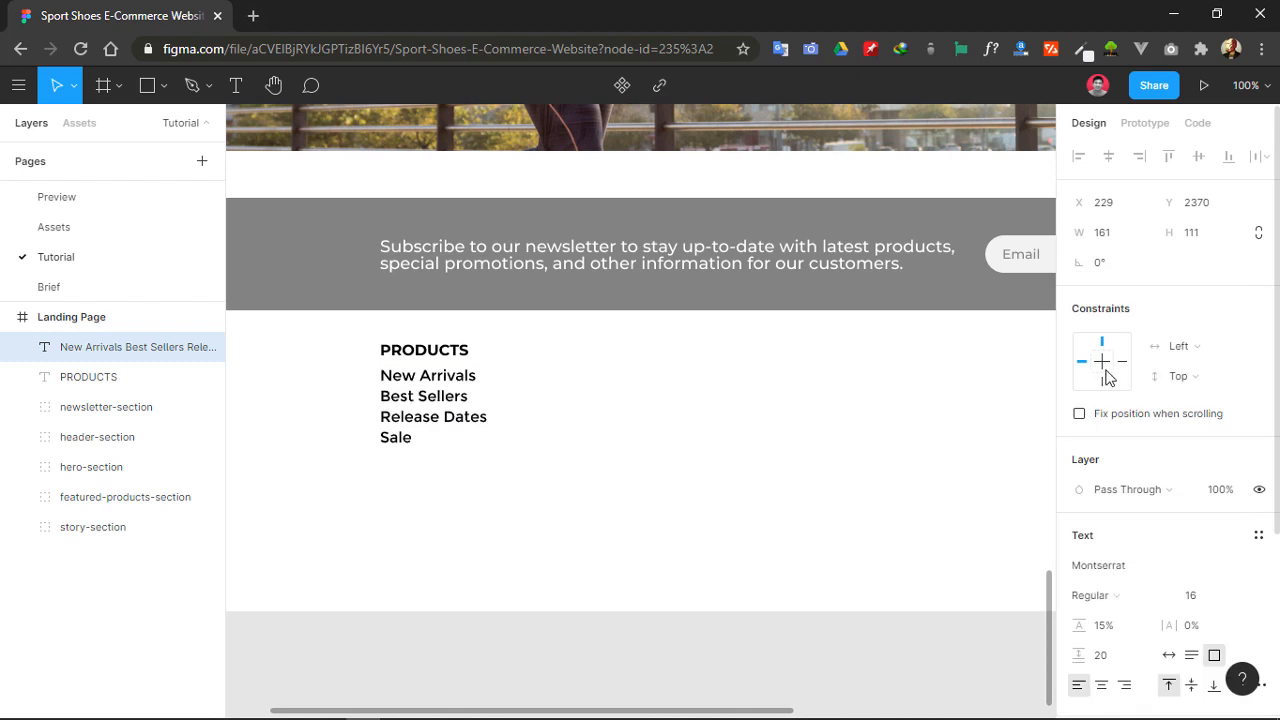
left_click(483, 421)
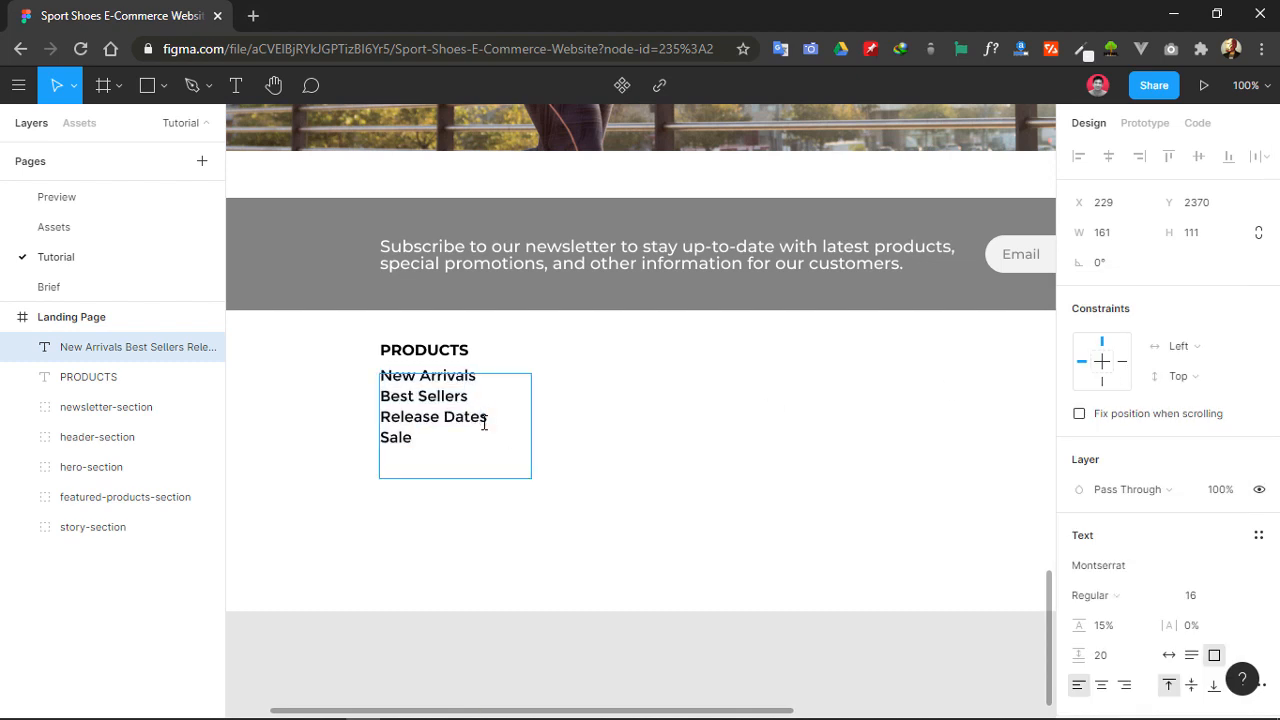
key("ctrl+a")
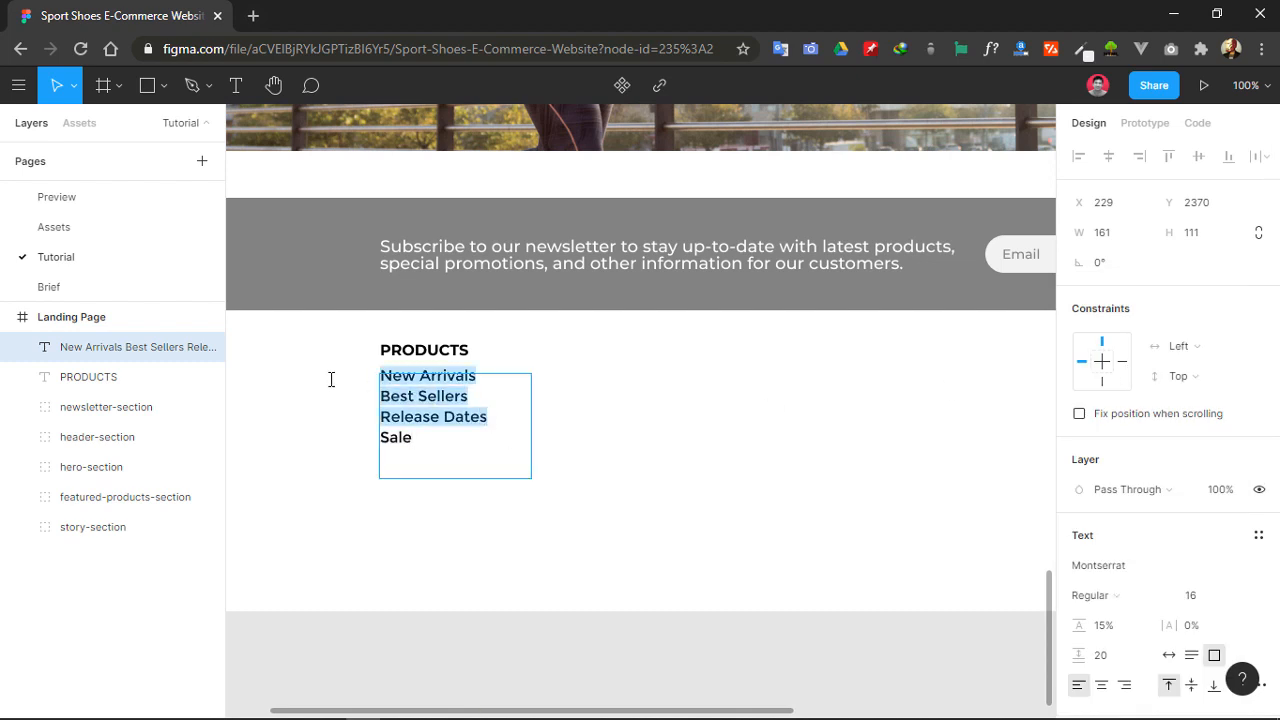
left_click(1193, 598)
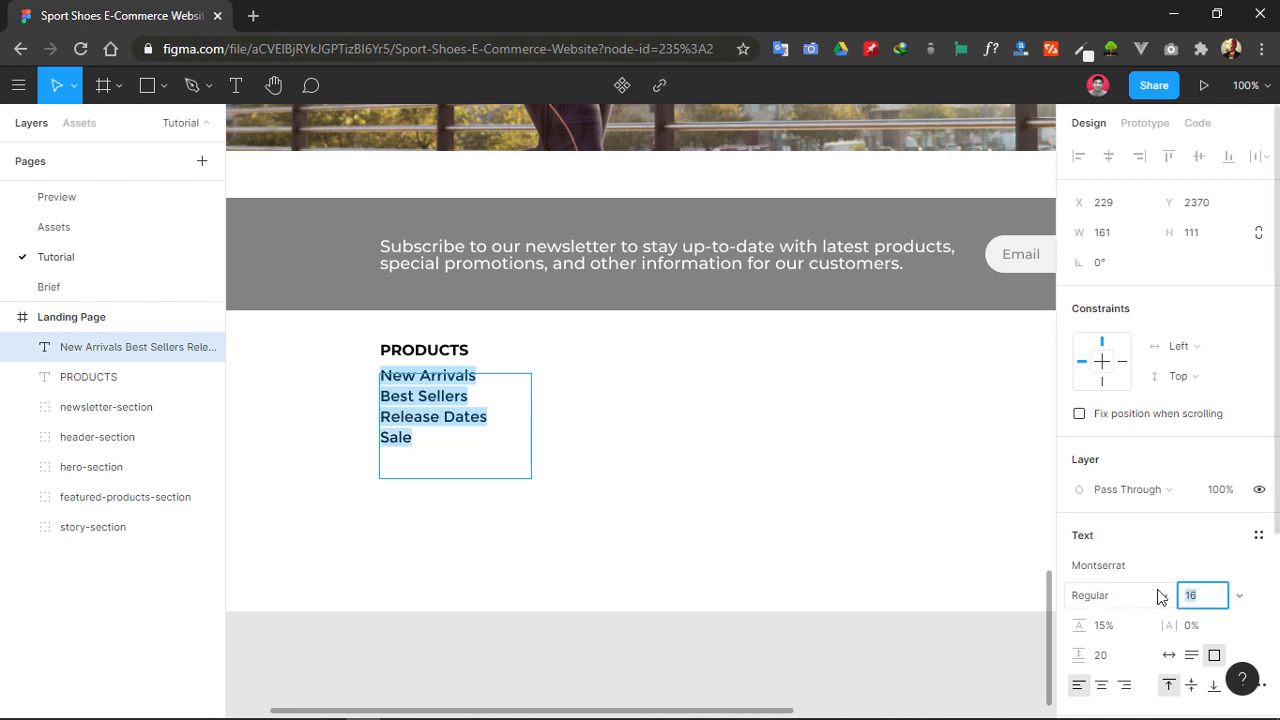
key("Return")
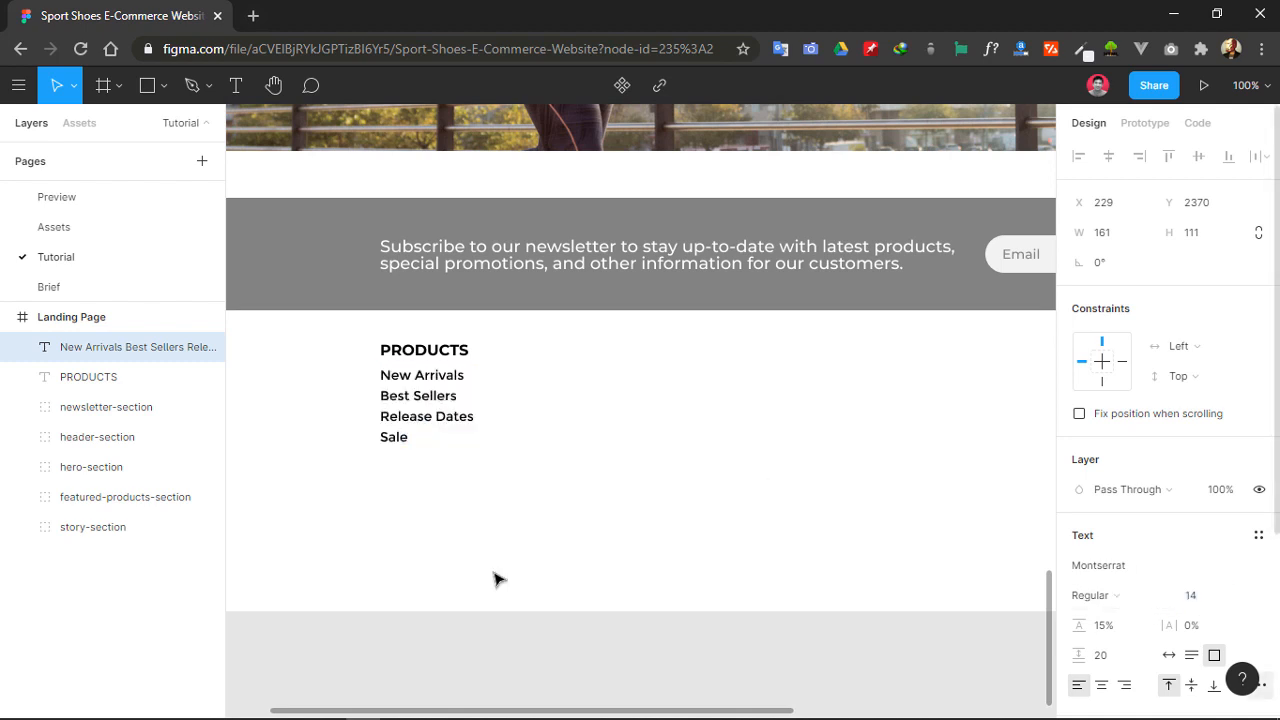
- Group the PRODUCTS heading with its list and rename the group sitemap-1
left_click(445, 396)
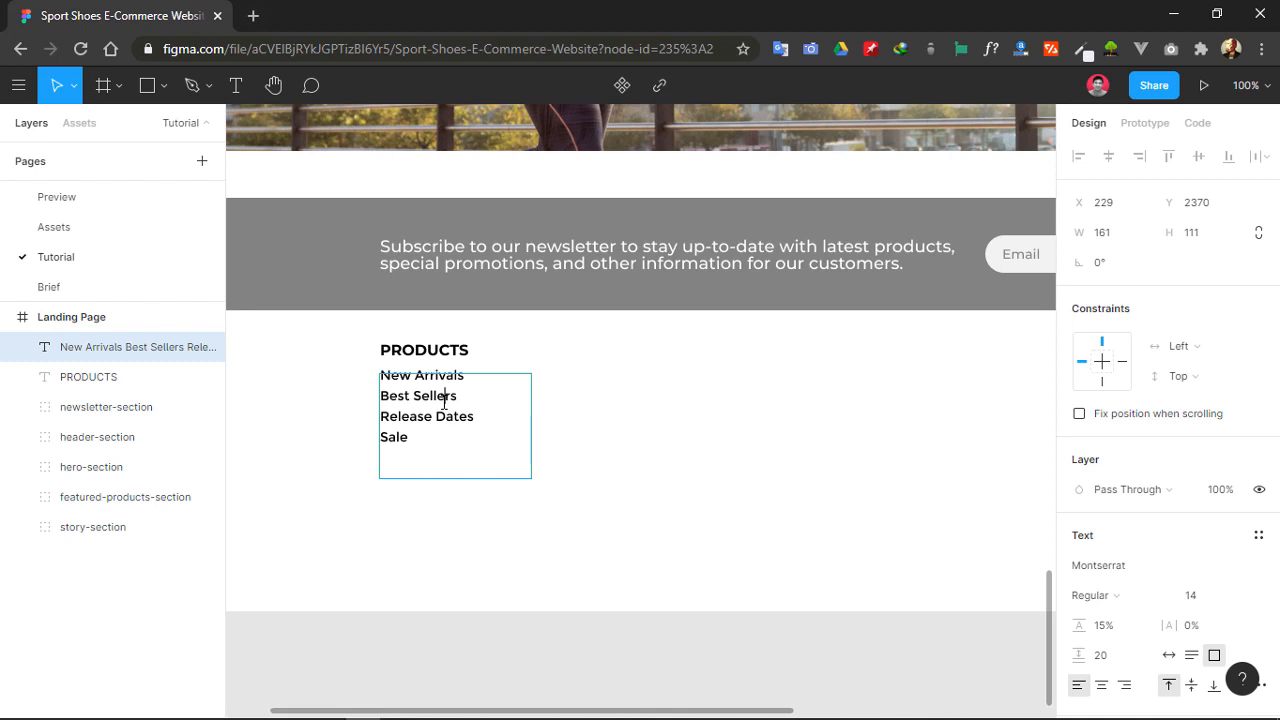
key("Escape")
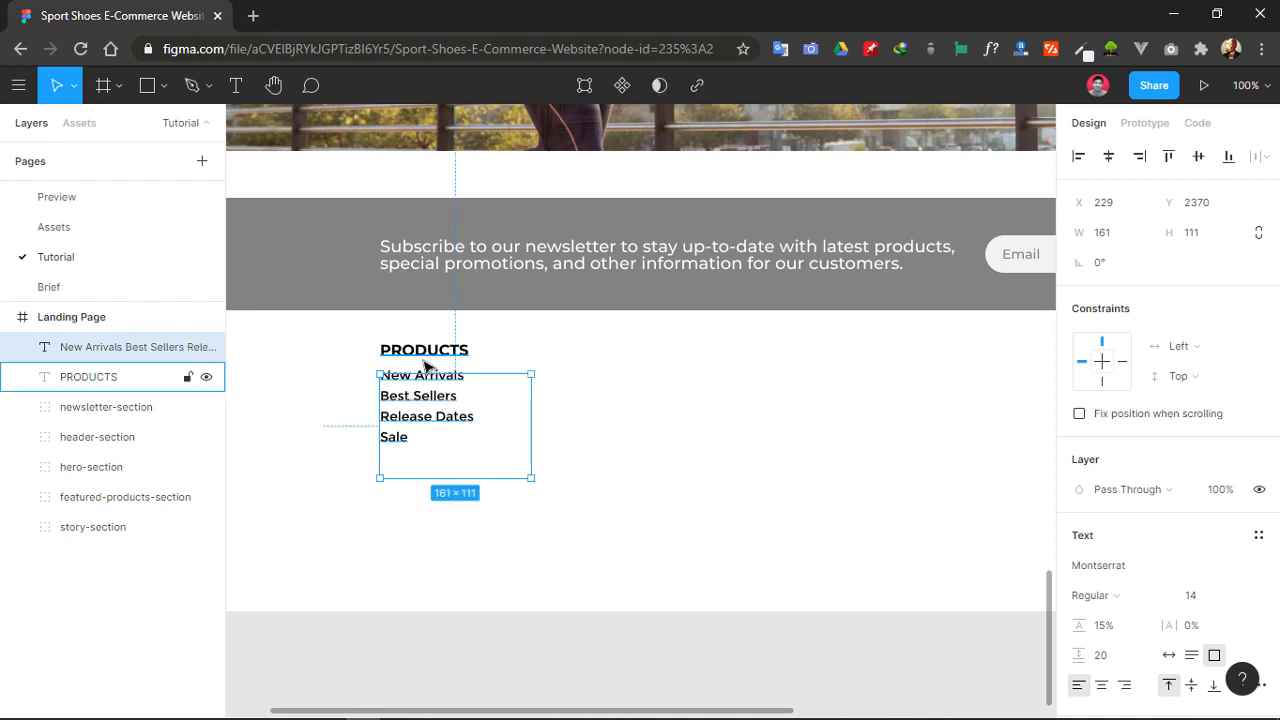
key("alt")
left_click(430, 352, "shift")
key("ctrl+g")
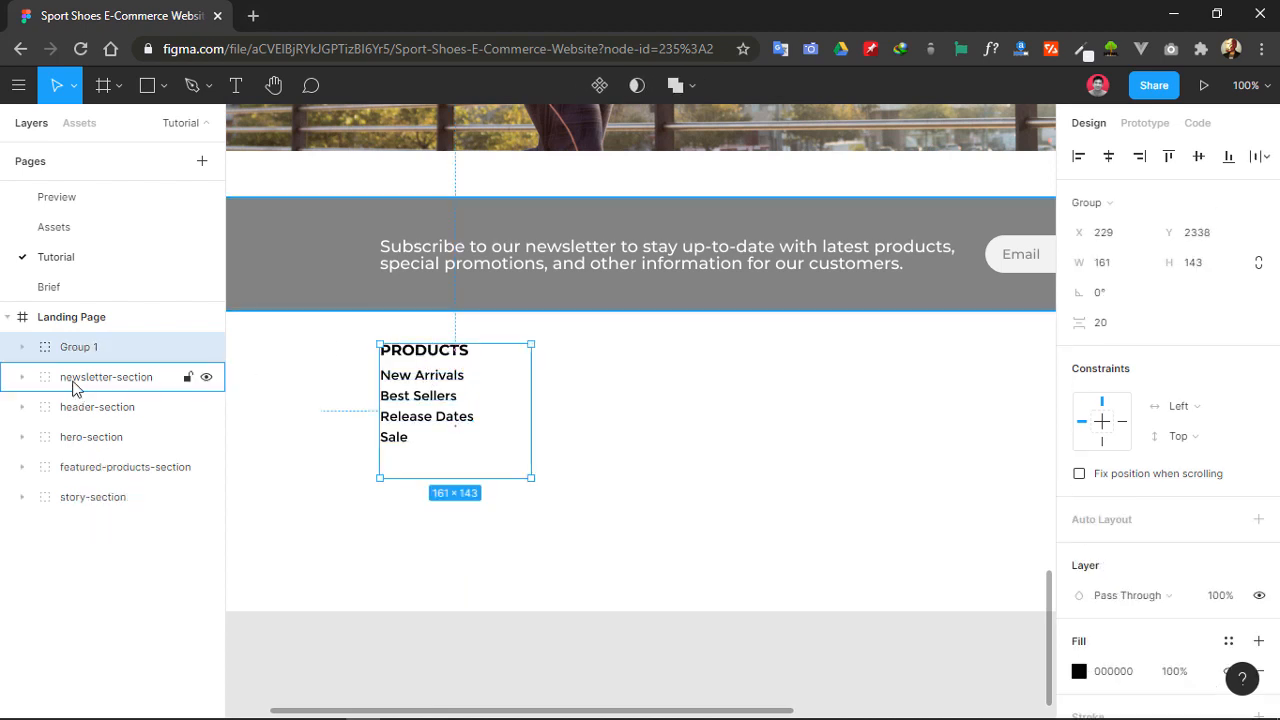
double_click(95, 348)
type("sitemap-1")
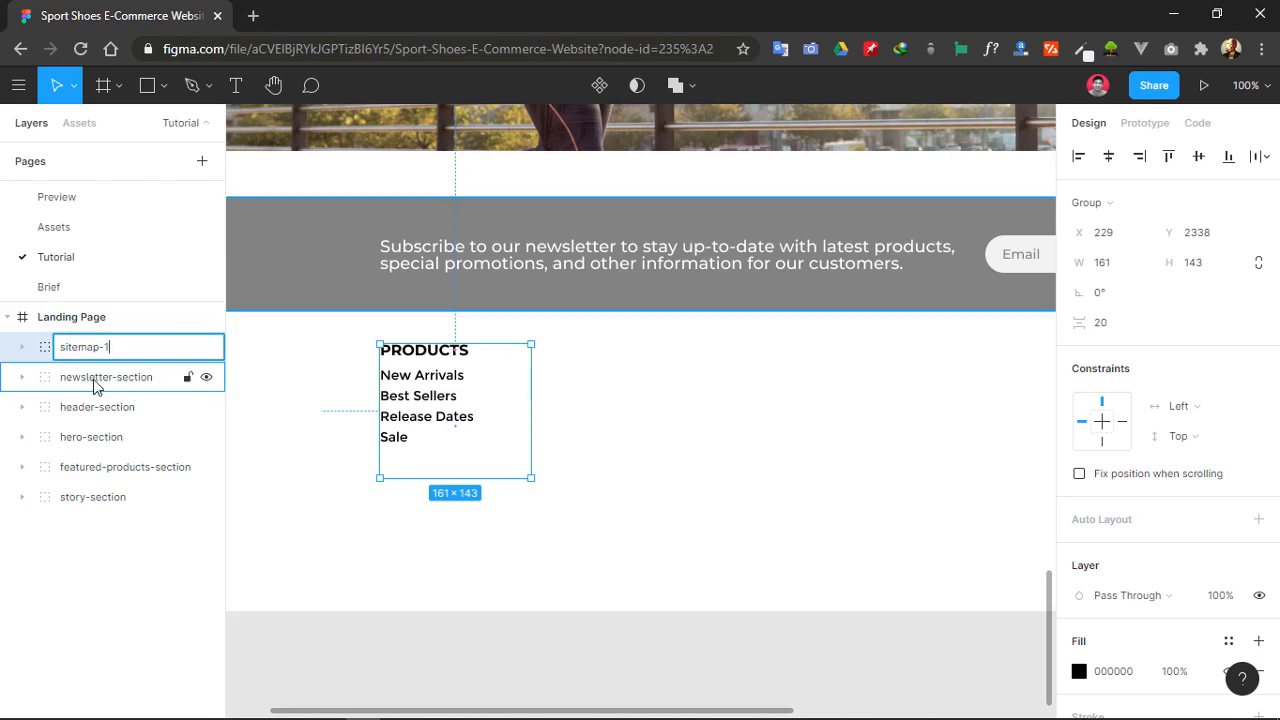
key("Return")
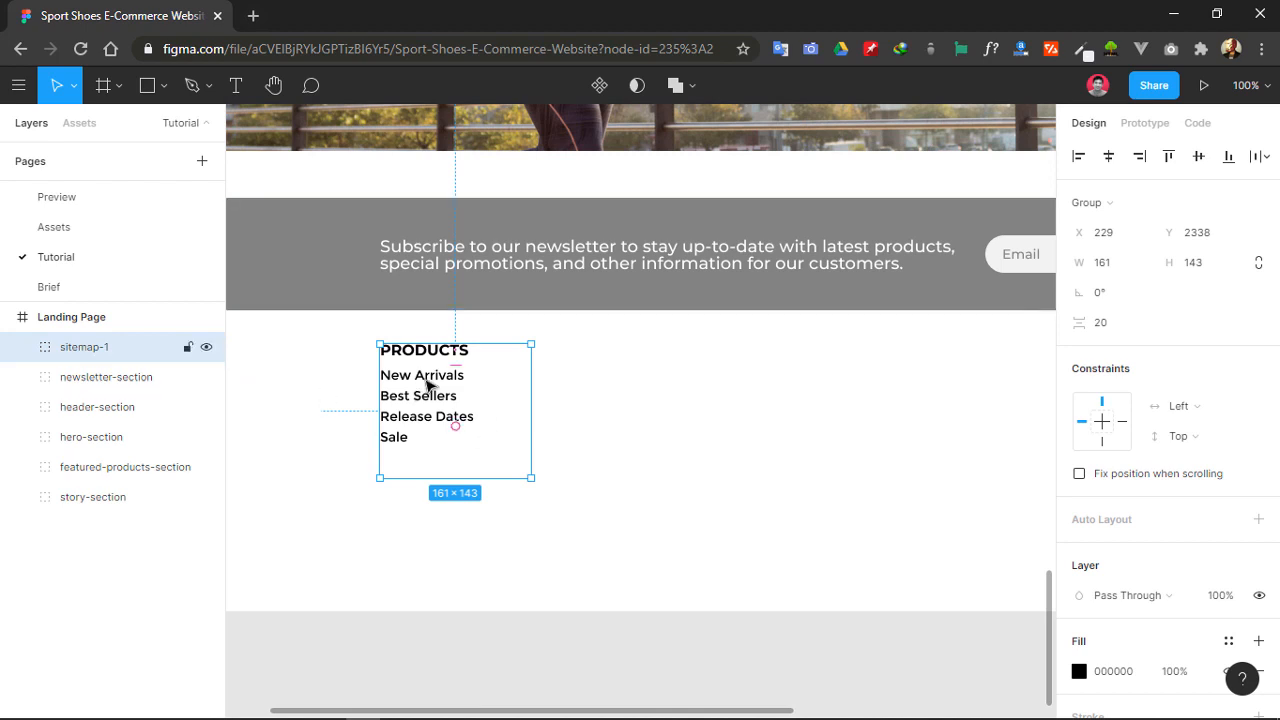
- Duplicate the sitemap-1 group twice so that three equal columns sit edge to edge in one row
key("ctrl+d")
left_click_drag(428, 385, 581, 386)
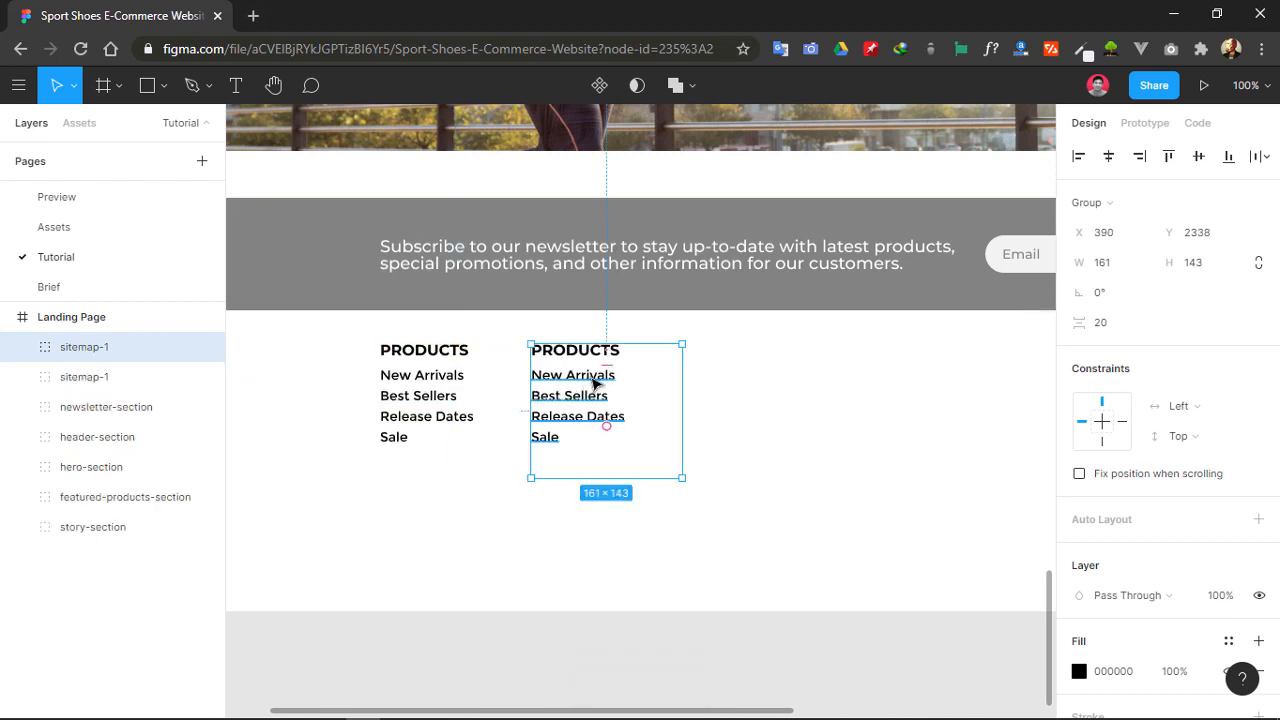
key("ctrl+d")
- Set the horizontal spacing between the three sitemap columns to 30
left_click(450, 400)
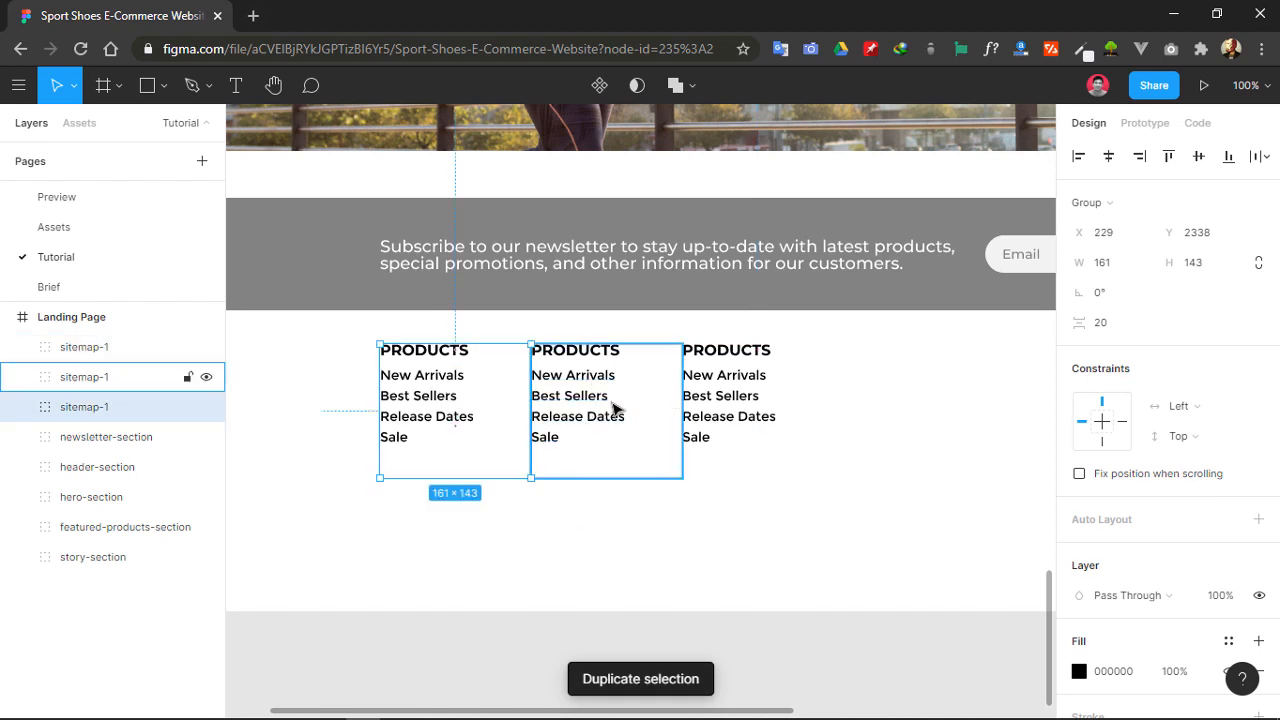
left_click(580, 408, "shift")
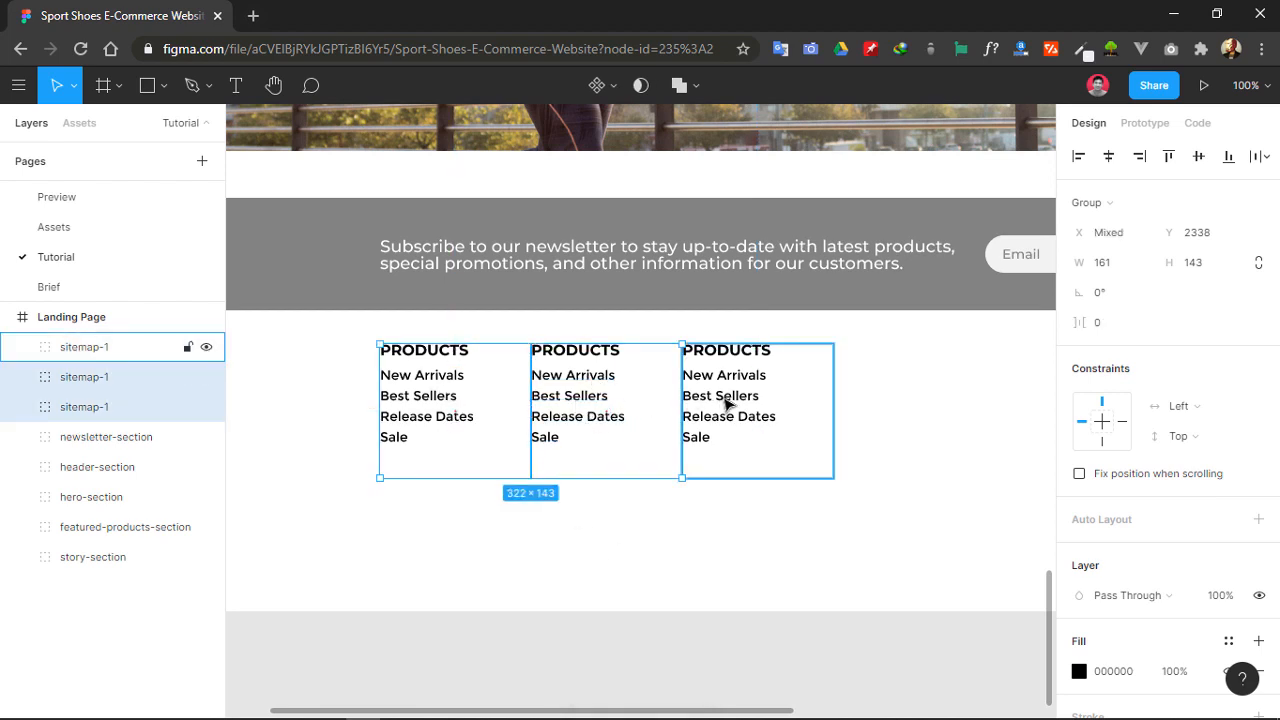
left_click(727, 402, "shift")
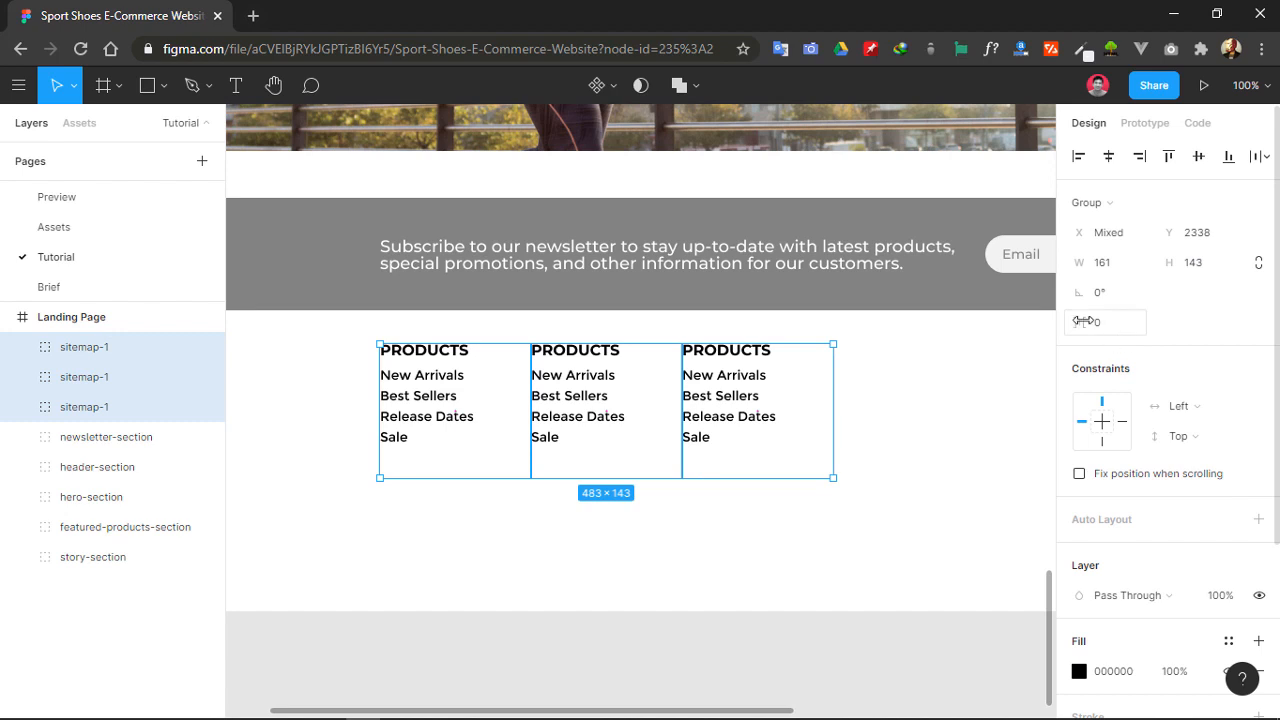
left_click_drag(1083, 321, 1095, 321)
type("30")
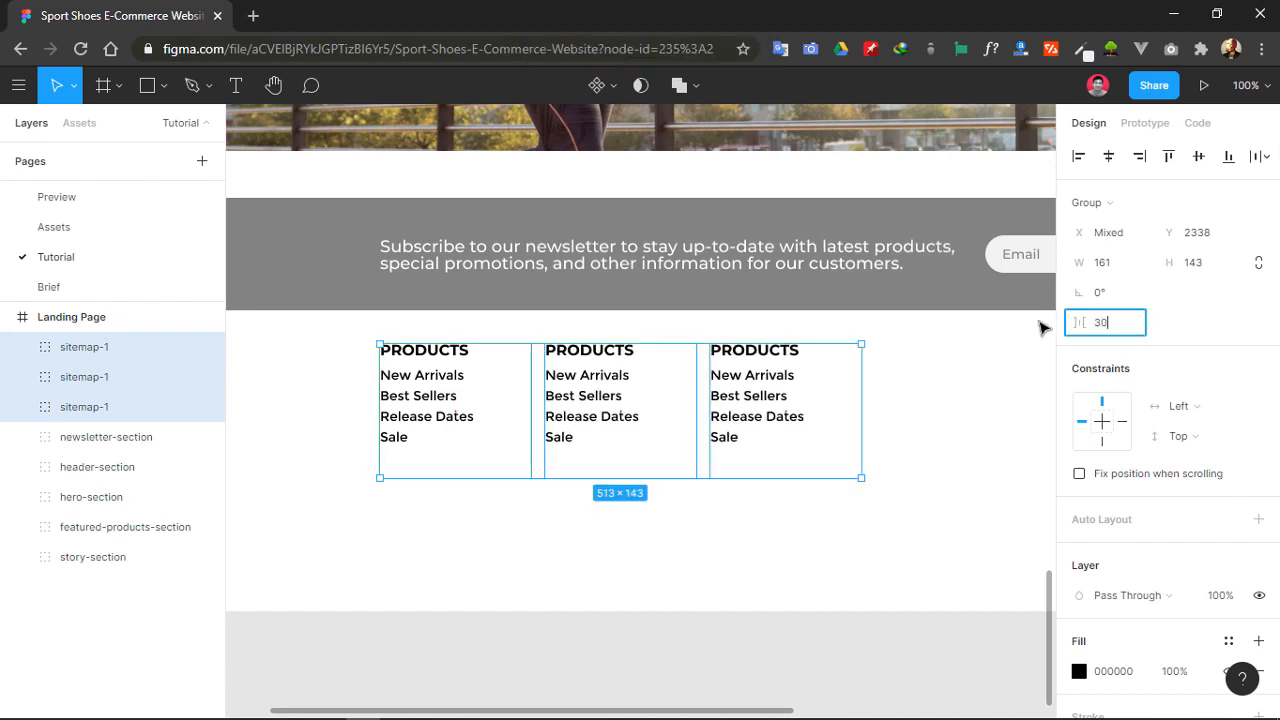
key("Return")
left_click(546, 551)
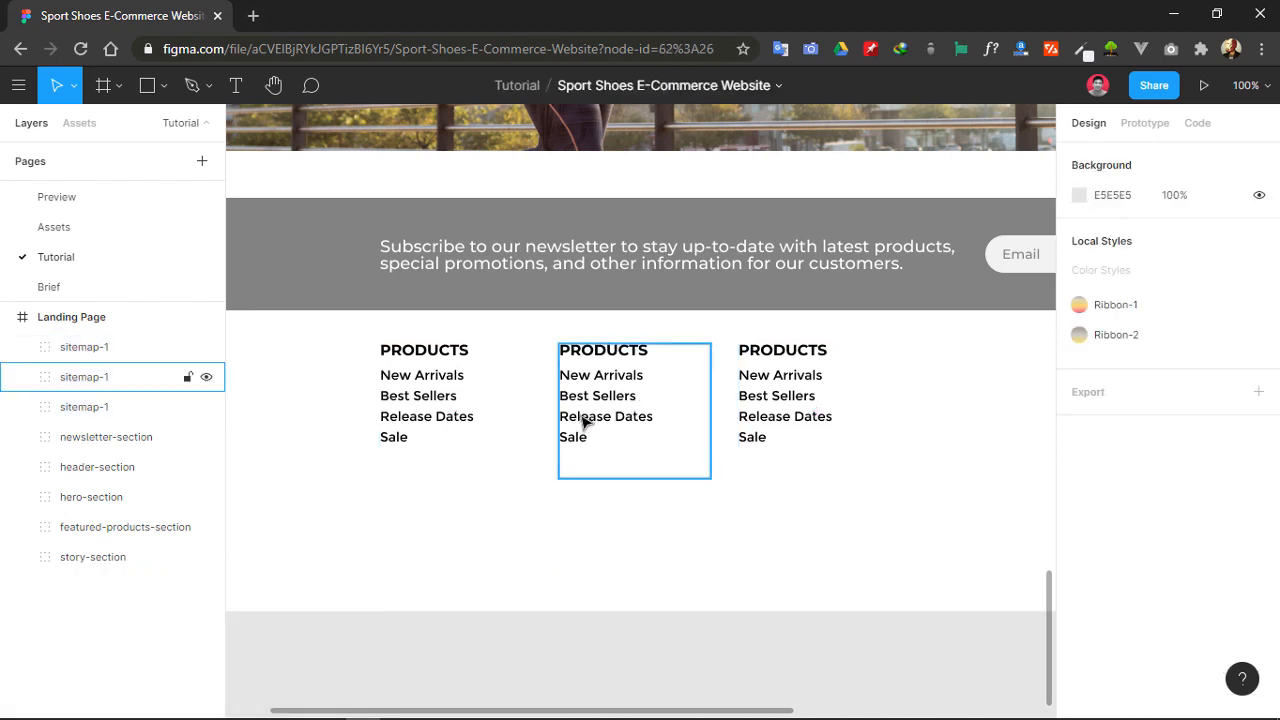
- Change the second column's heading to GET HELP and the third column's heading to ABOUT US
double_click(652, 360)
left_click(664, 356)
double_click(648, 352)
double_click(648, 352)
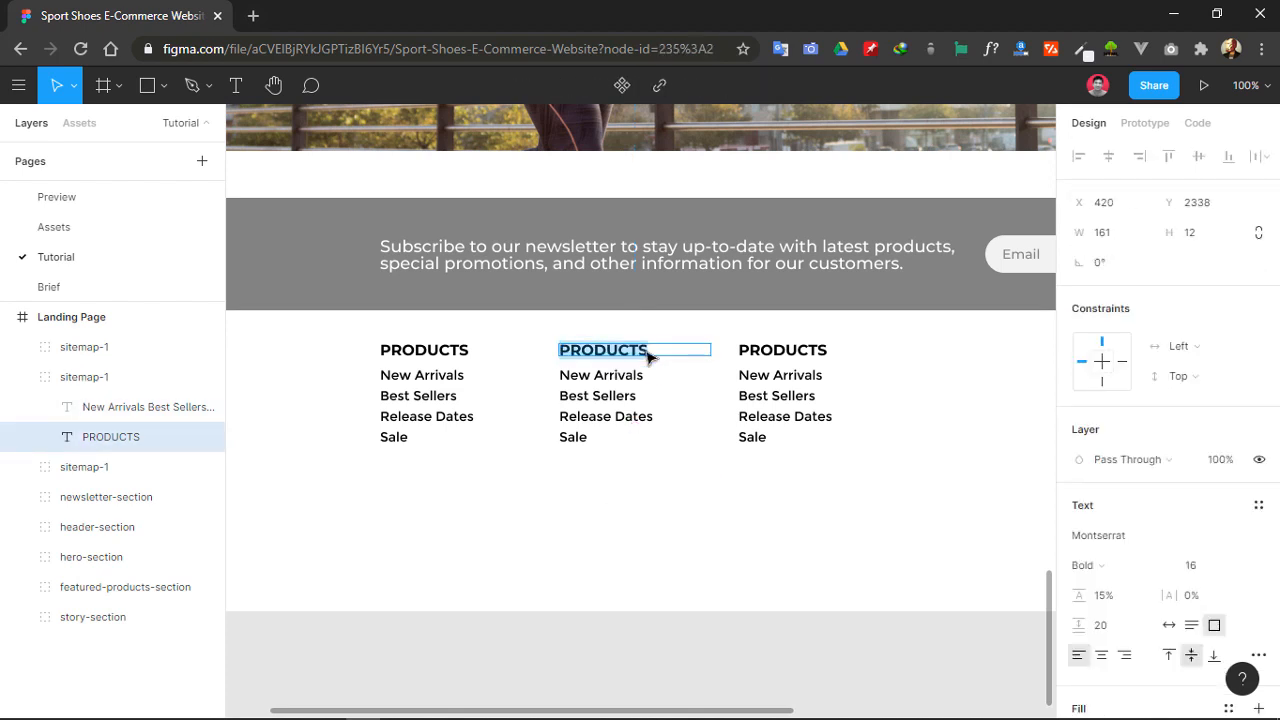
type("GET HELP")
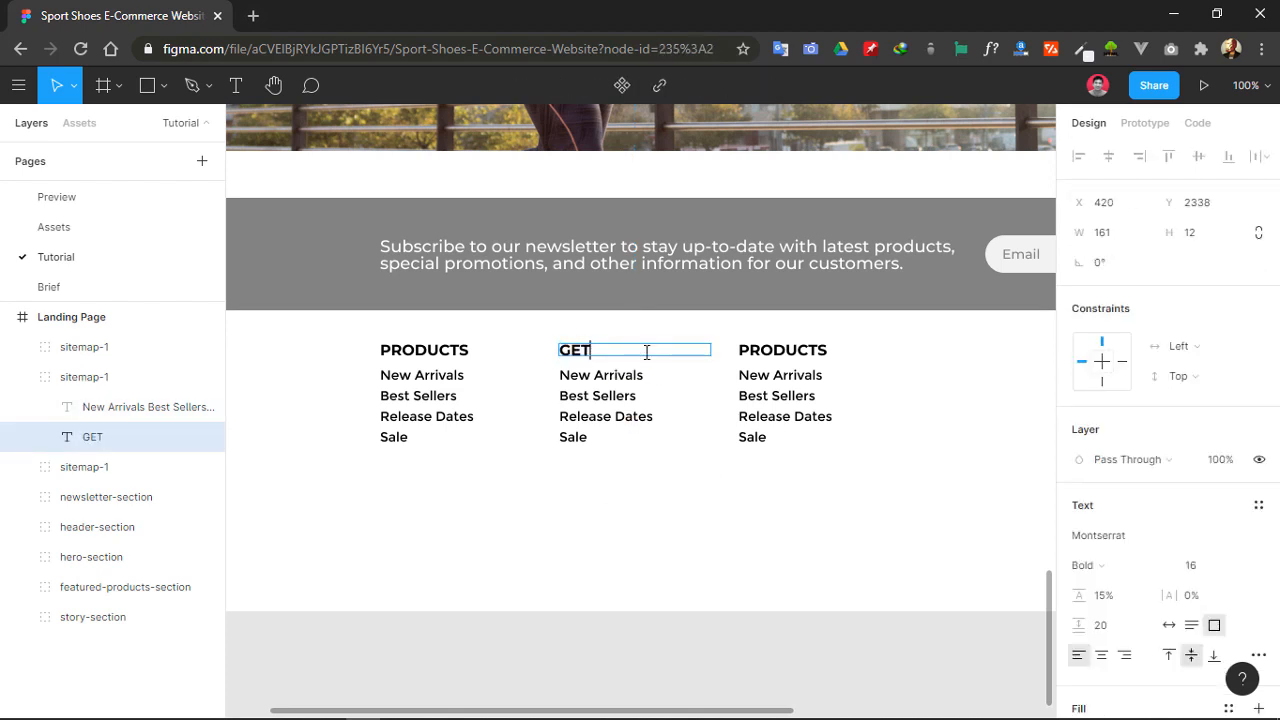
double_click(797, 350)
double_click(797, 350)
type("ABOUT US")
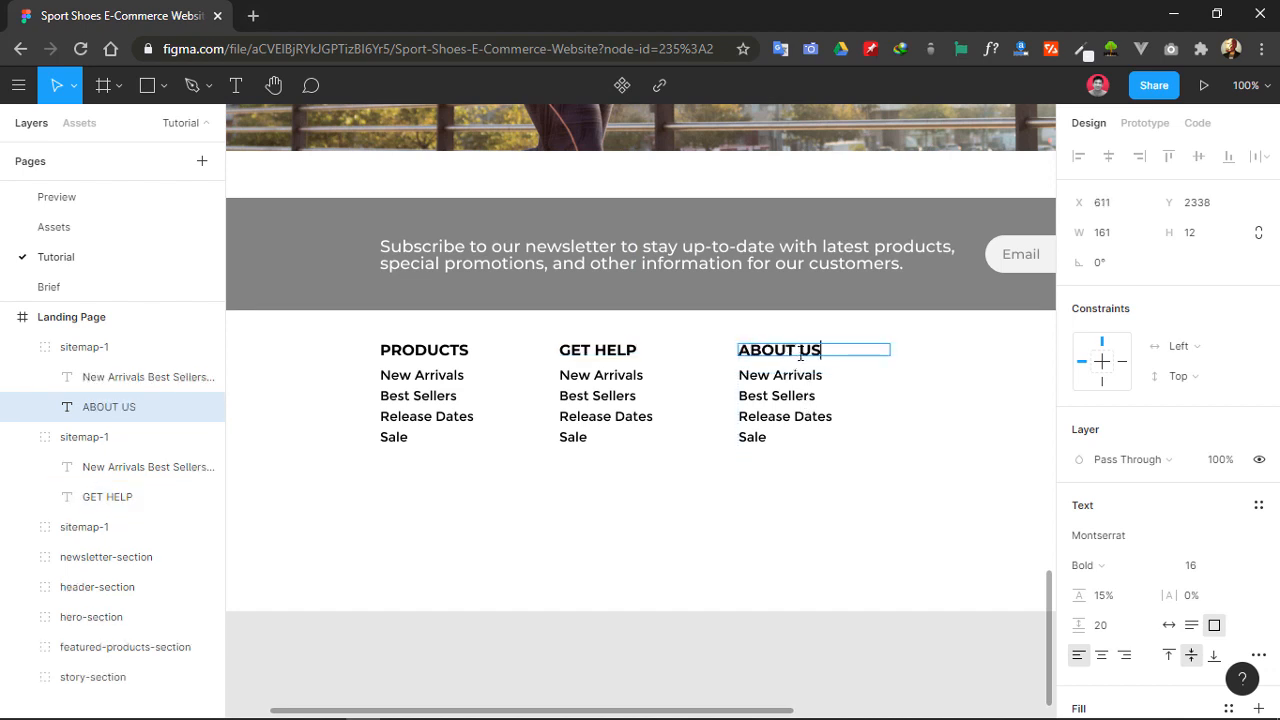
- Replace the GET HELP list with the lines Order Tracker, Shipping, Returns & Exchange, Payment Methods and Contact Us
left_click(592, 395)
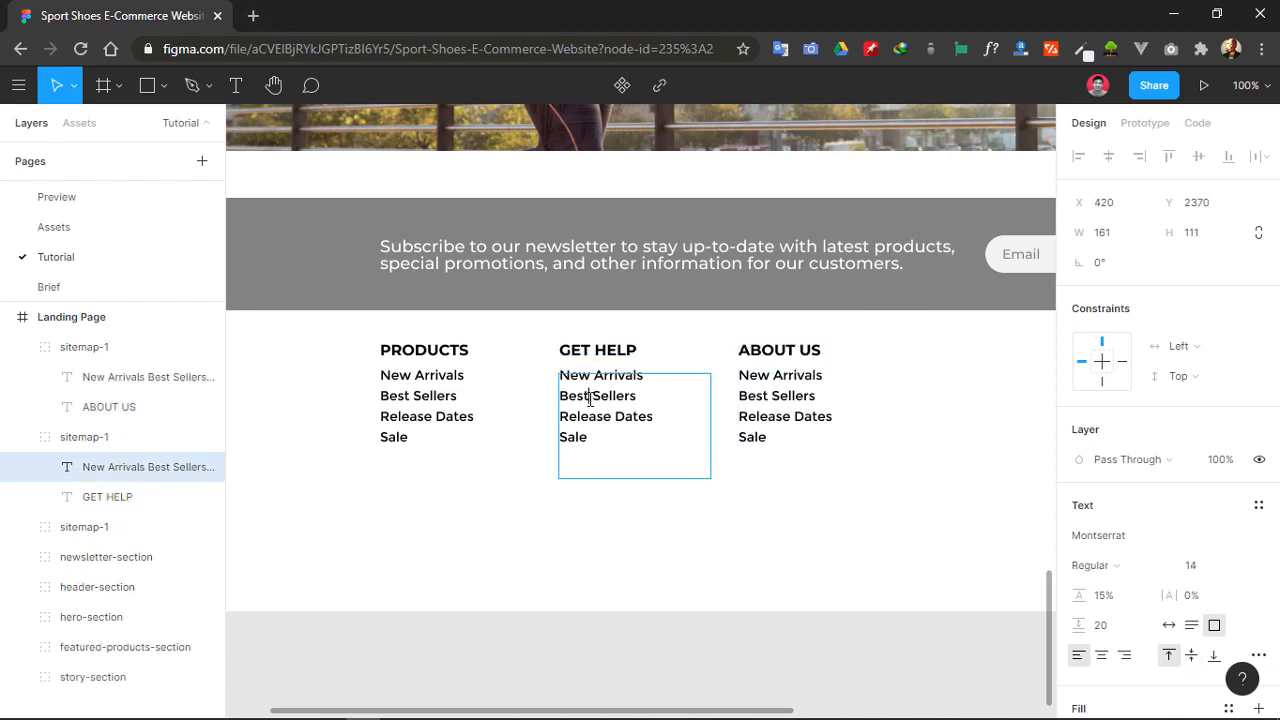
double_click(595, 395)
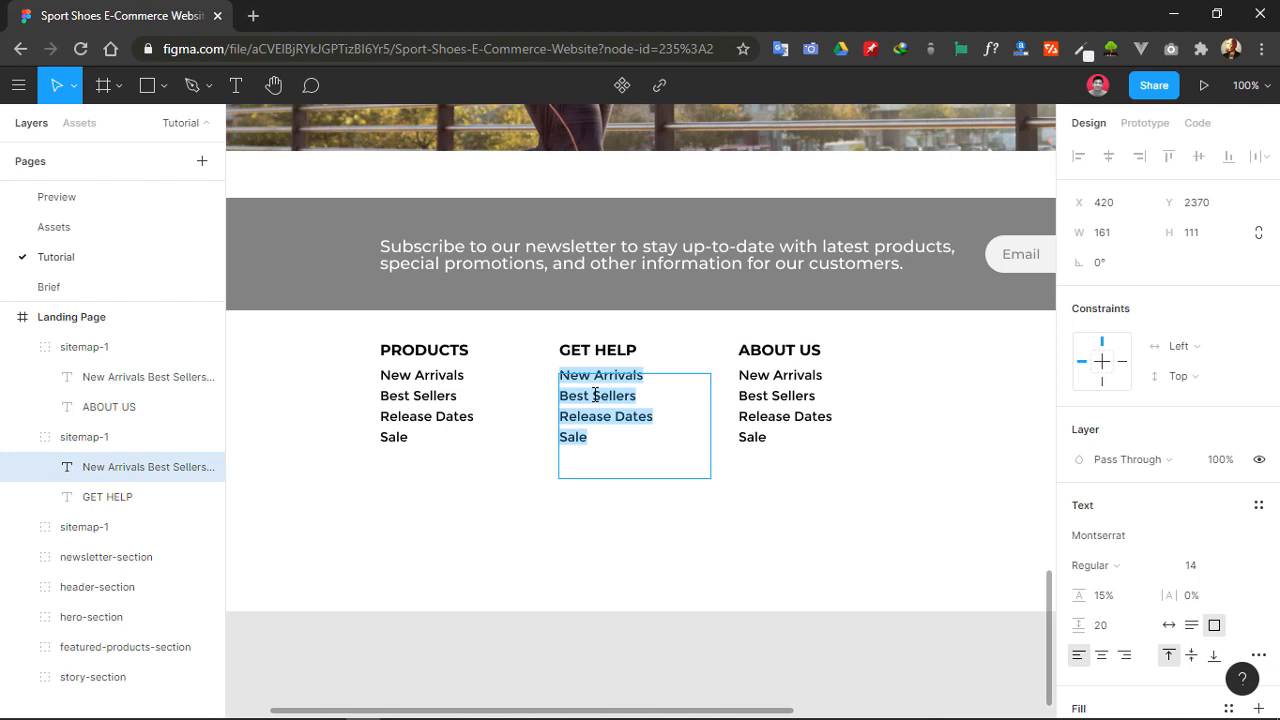
type("Order Tracker ")
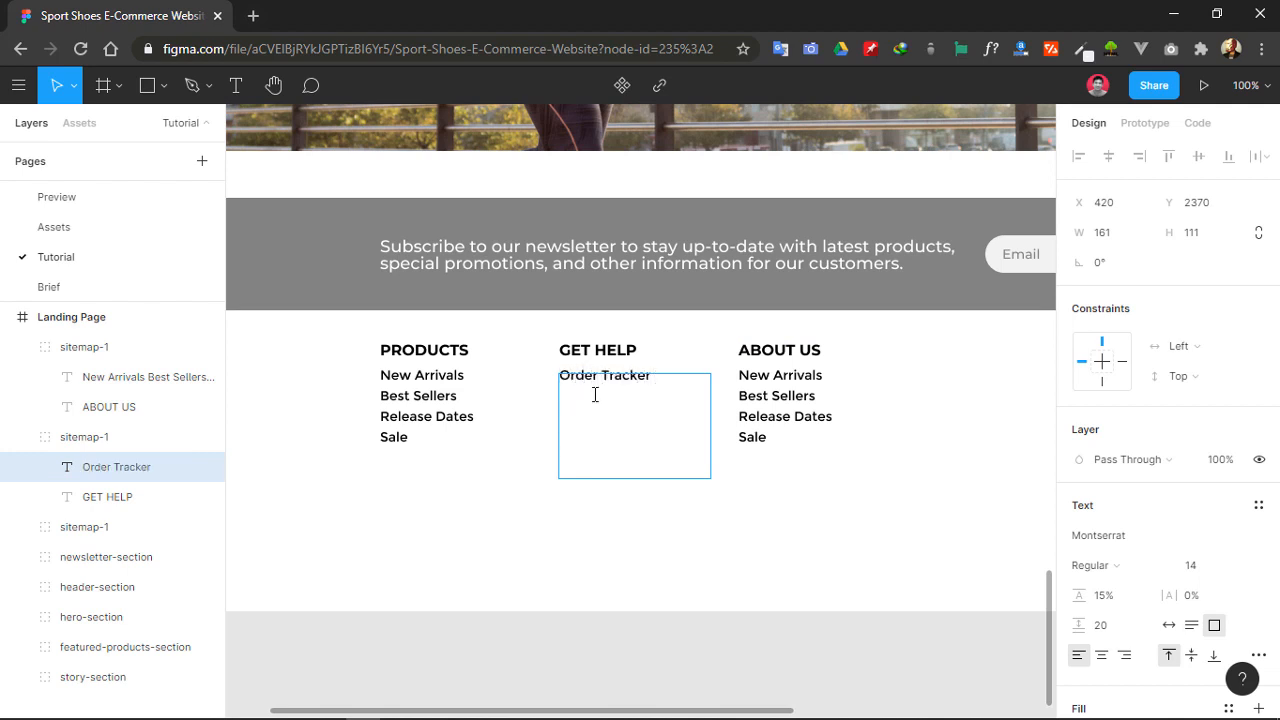
type("Shipping")
key("Return")
type("Return")
type("s & Exhange")
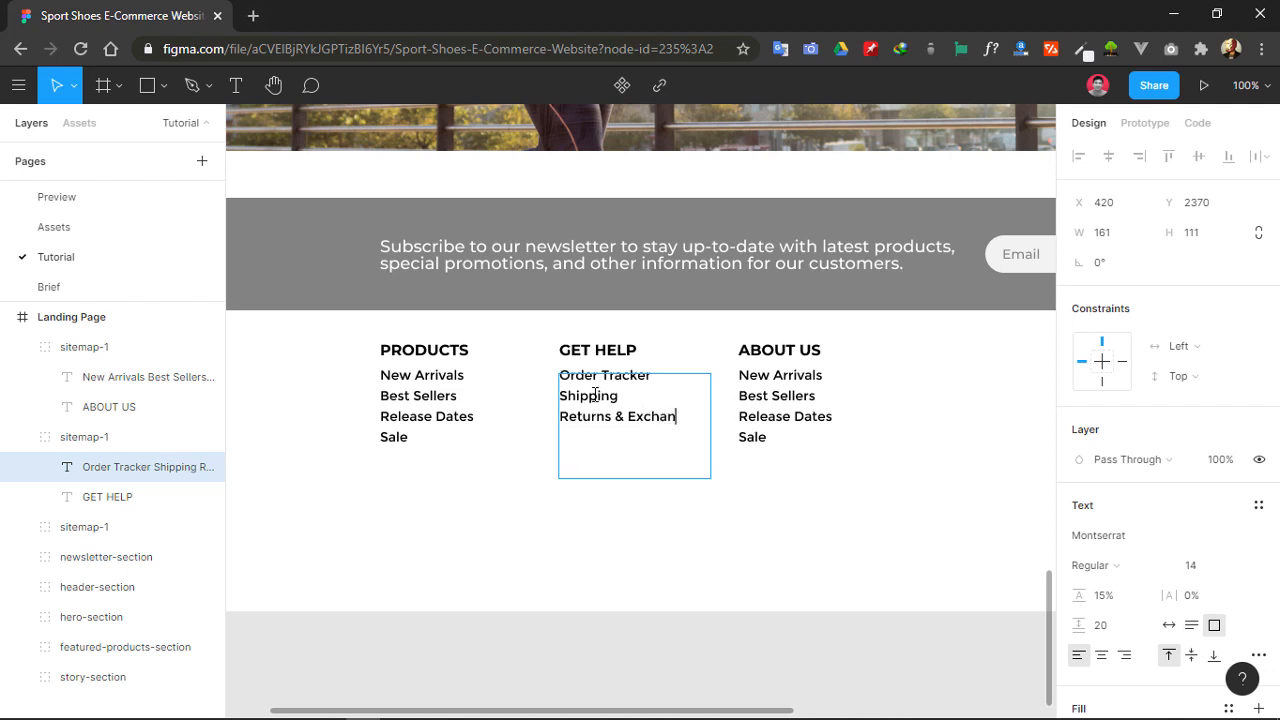
type("et")
key("BackSpace")
key("BackSpace")
key("BackSpace")
type("PAyment")
key("BackSpace")
key("BackSpace")
key("BackSpace")
key("BackSpace")
key("BackSpace")
type("ayment Methods ")
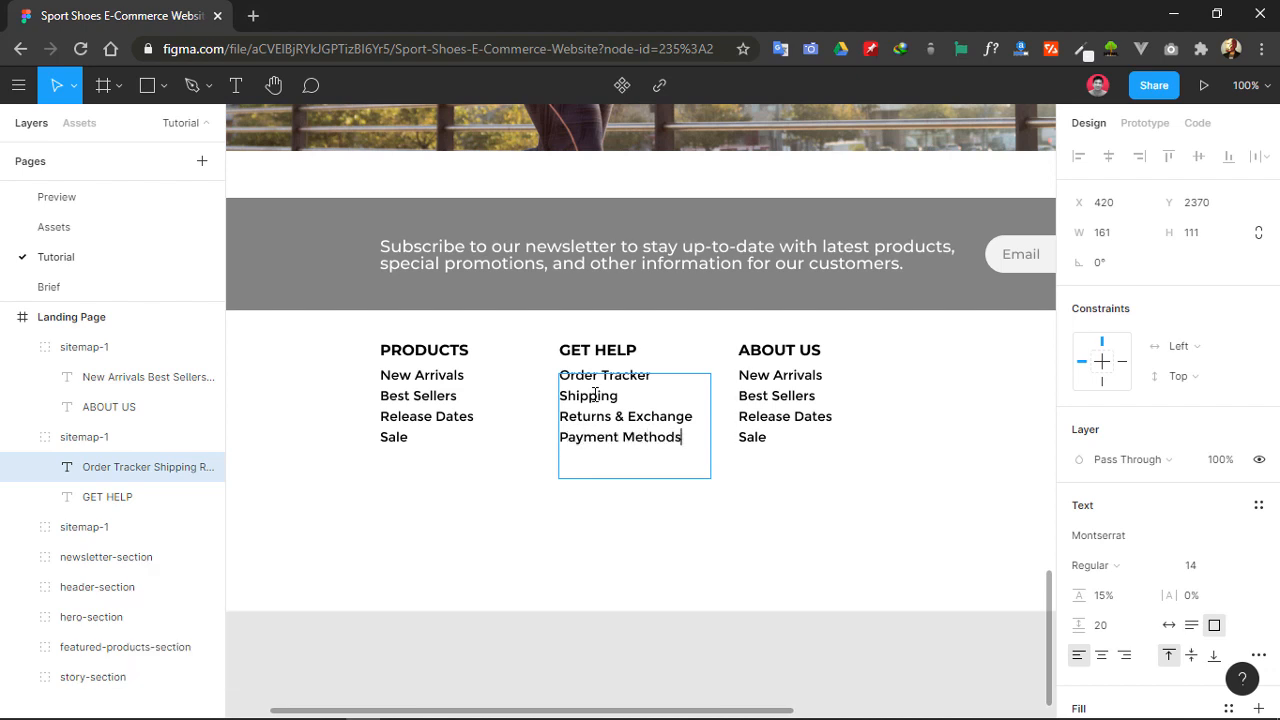
type("Contact Us")
- Replace the ABOUT US list with the lines Stories, Sustainability, News and Careers
left_click(772, 382)
double_click(777, 388)
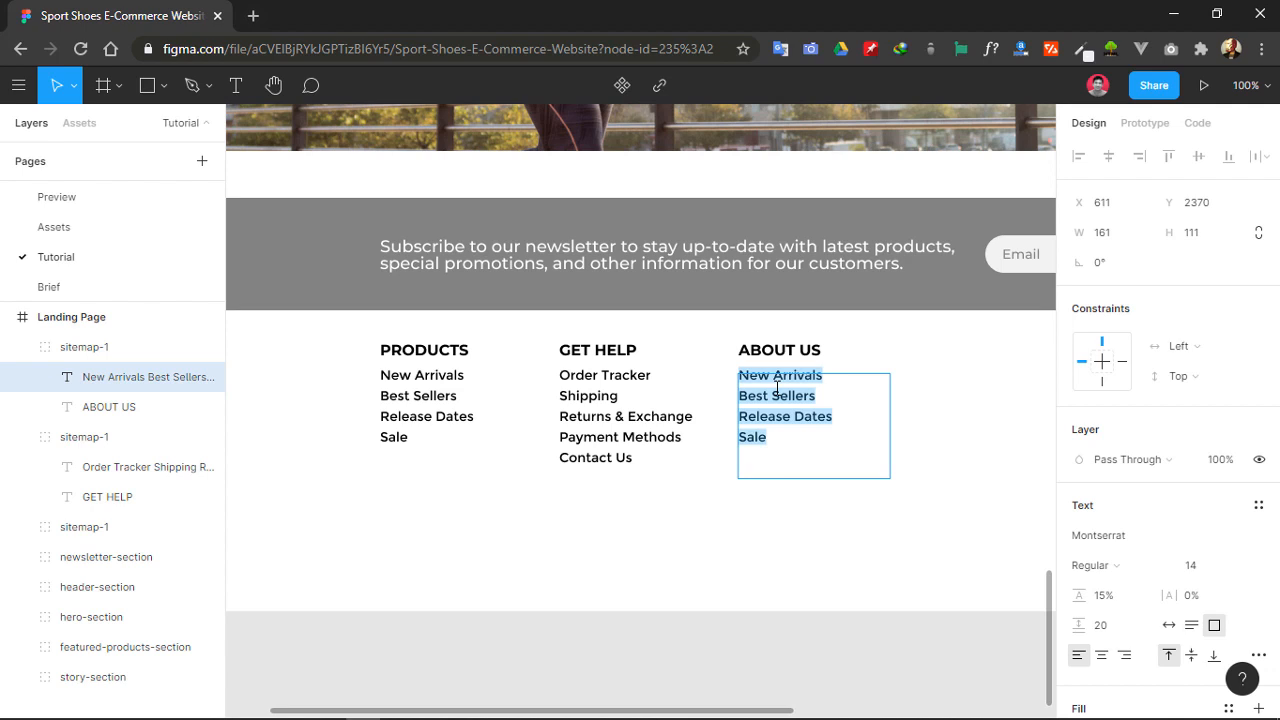
type("Stories")
key("Return")
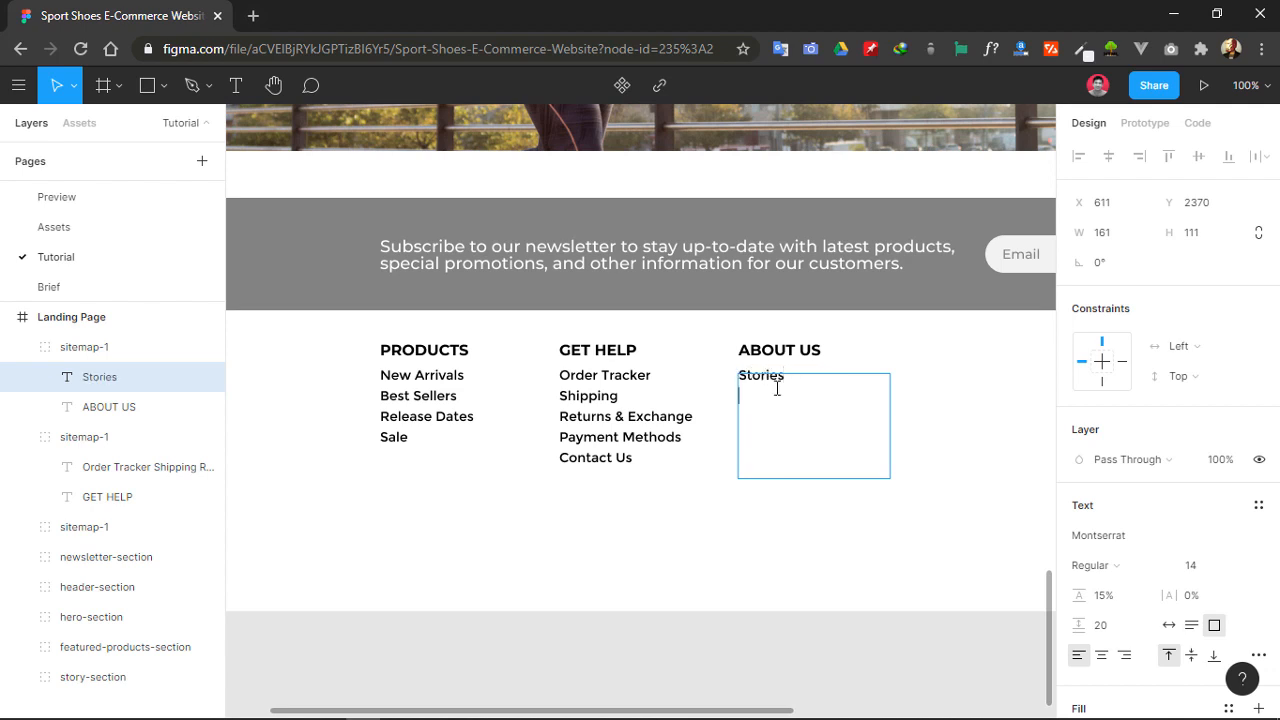
type("Sustain")
type("ability ")
type("New")
type("s")
key("BackSpace")
type("ws")
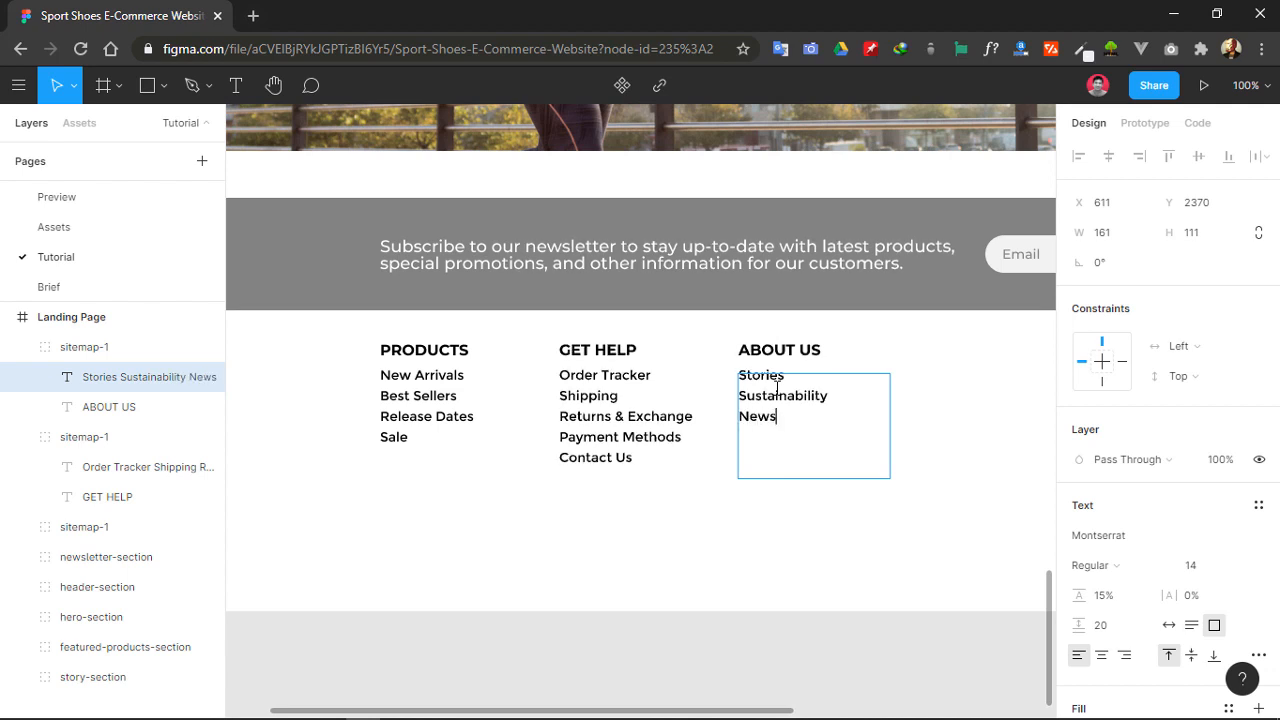
key("Return")
type("Care")
type("re")
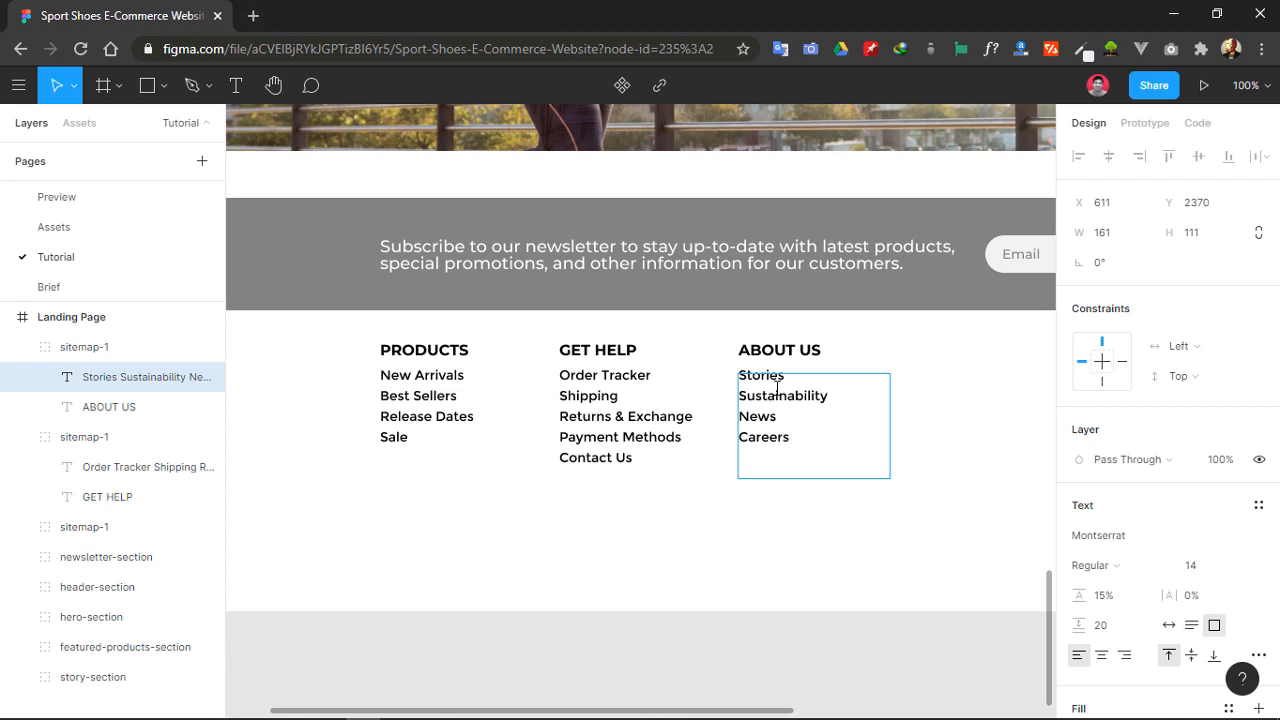
- Rename the GET HELP column's group as sitemap-2 and the ABOUT US column's group as sitemap-3
key("Escape")
left_click(700, 571)
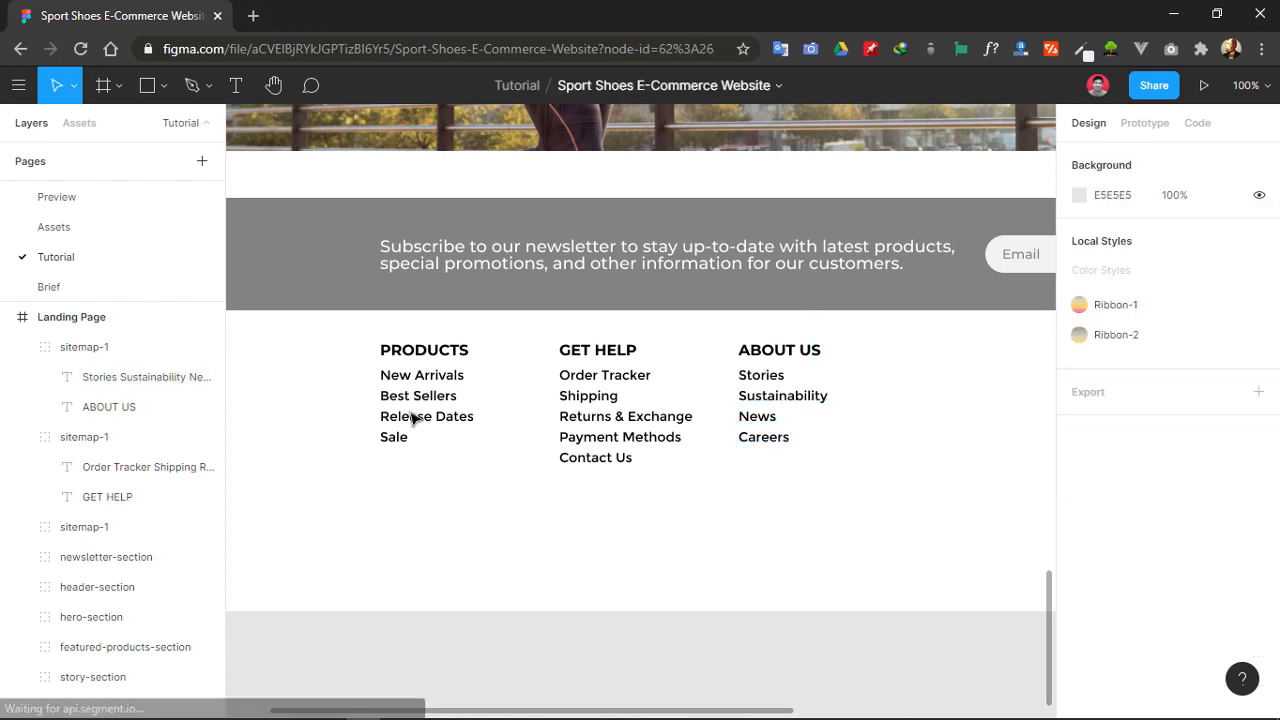
left_click(24, 438)
left_click(104, 443)
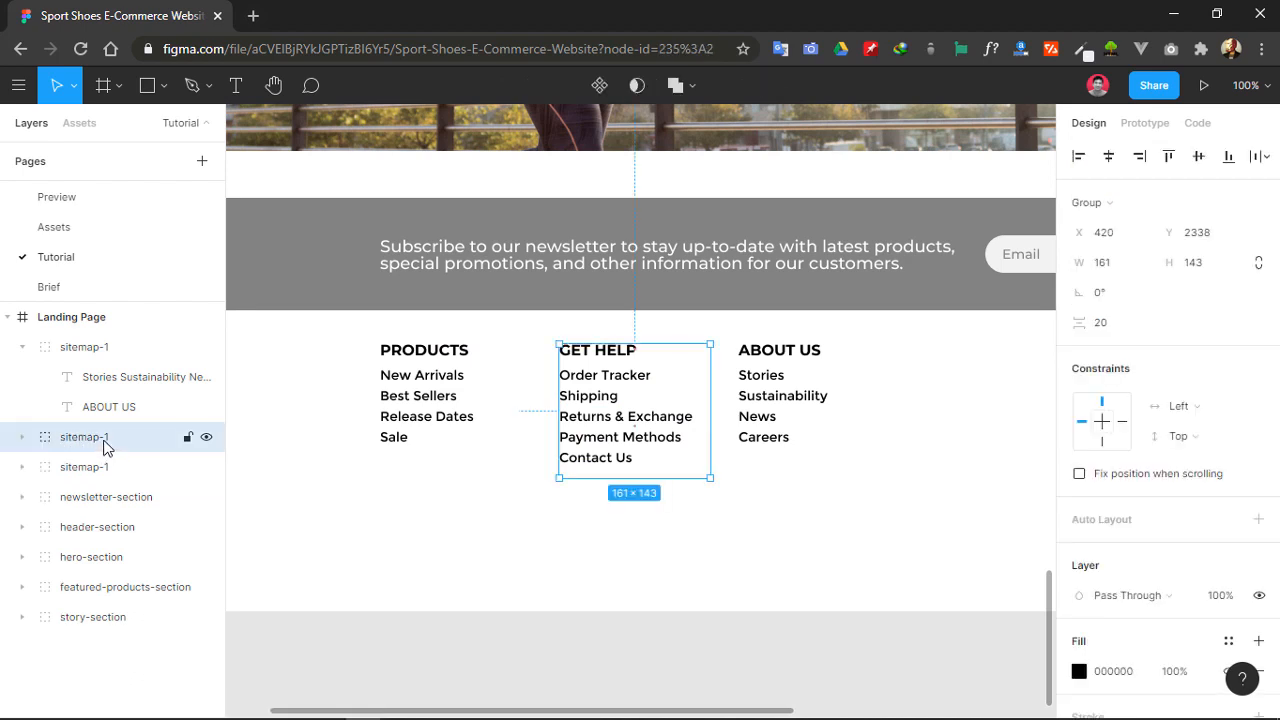
double_click(104, 443)
left_click(123, 438)
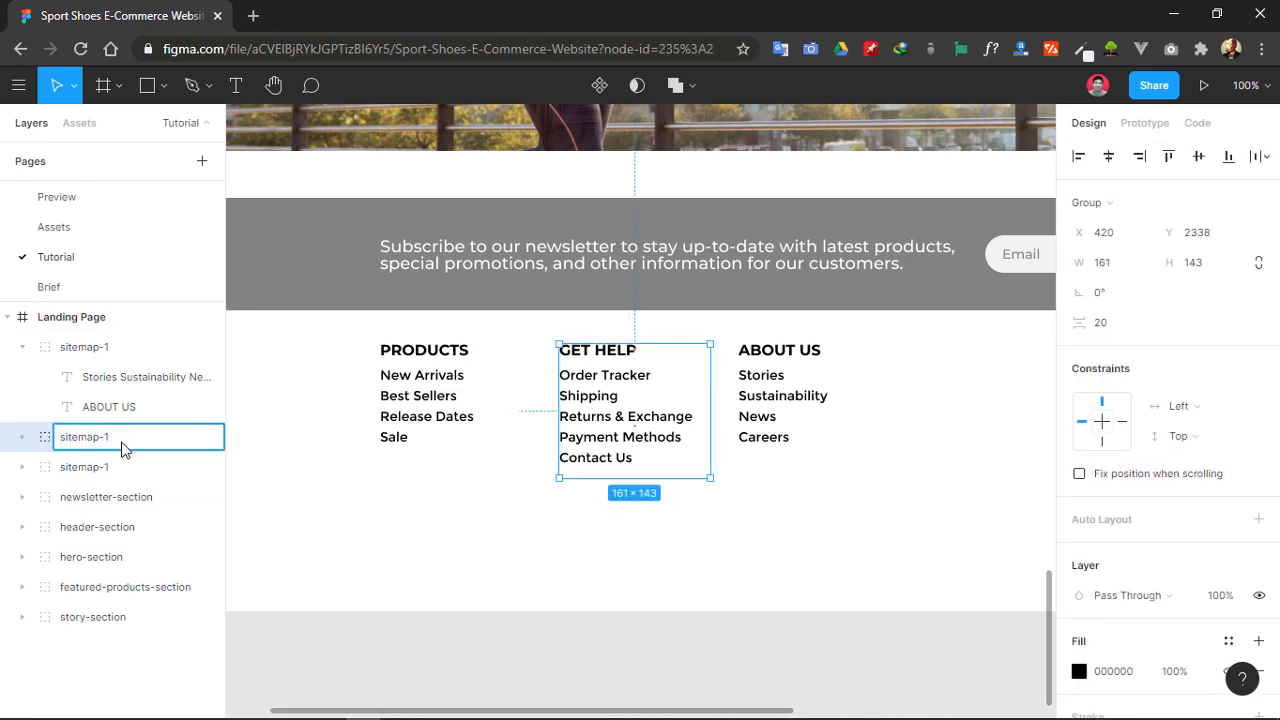
type("2")
double_click(100, 467)
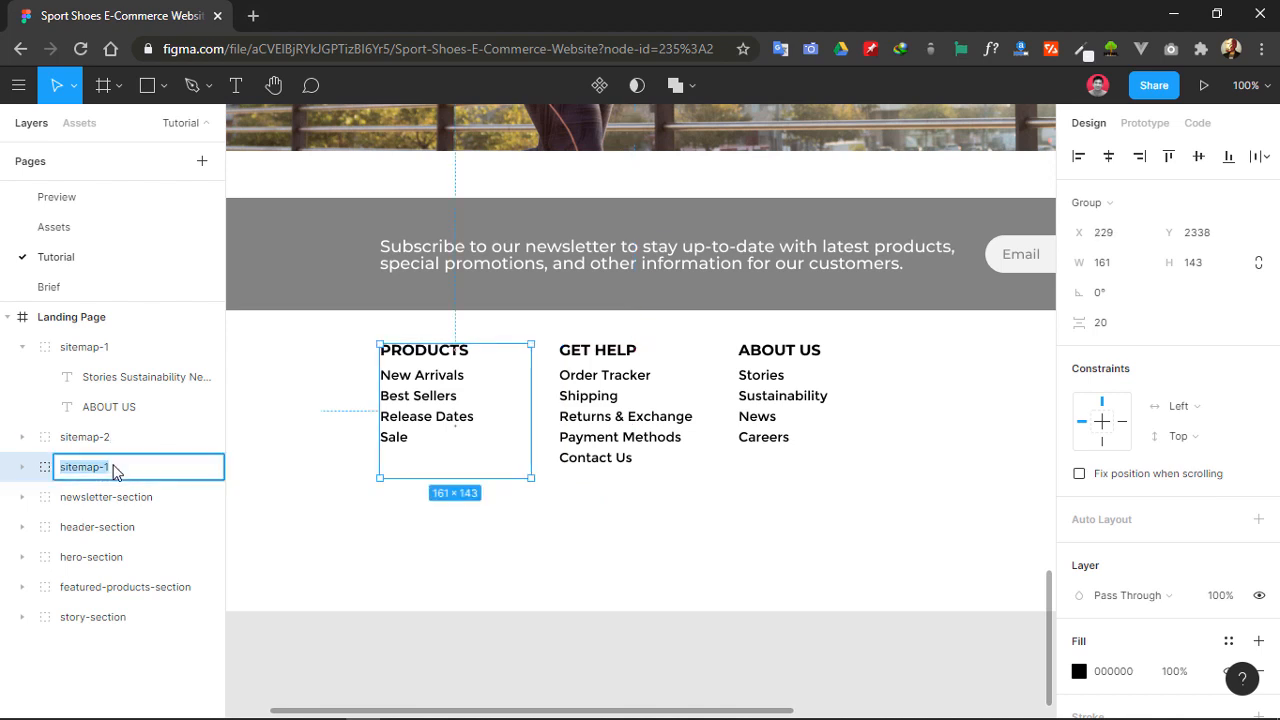
left_click(109, 349)
double_click(115, 348)
left_click(123, 349)
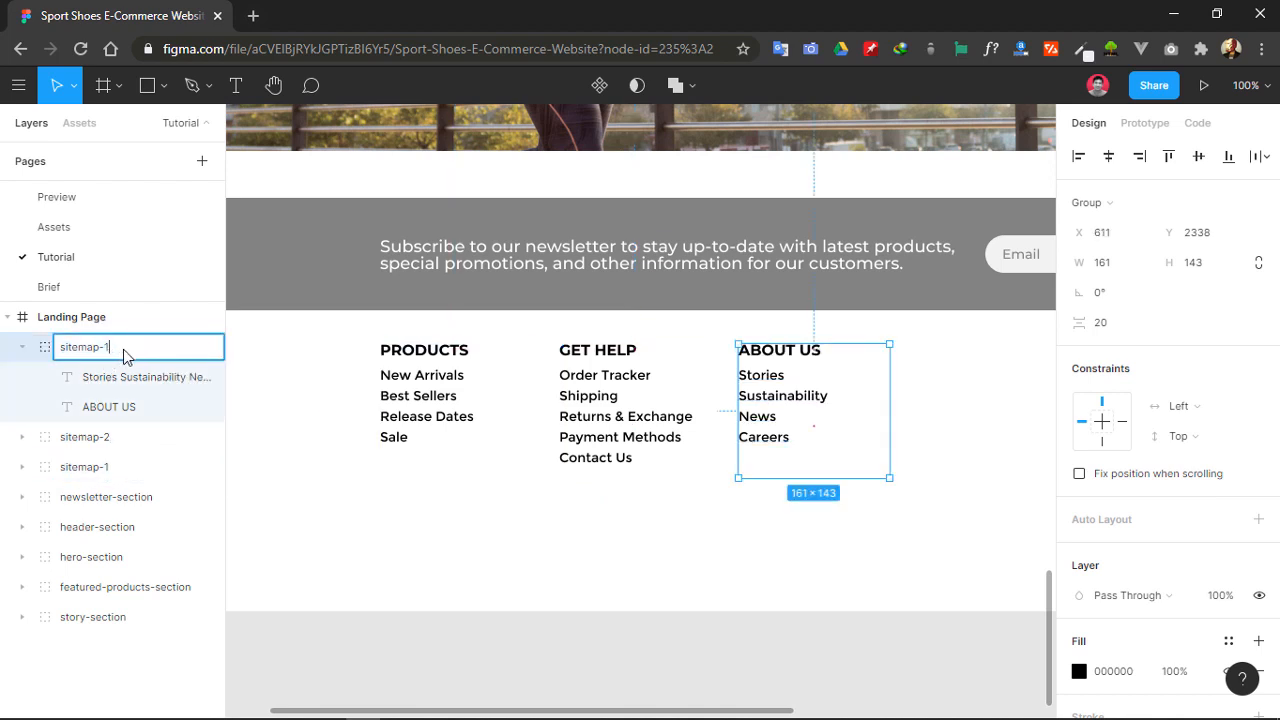
type("3")
- Group the three sitemap columns together and name the new group sitemap
left_click(22, 347)
left_click(94, 408, "shift")
key("ctrl+g")
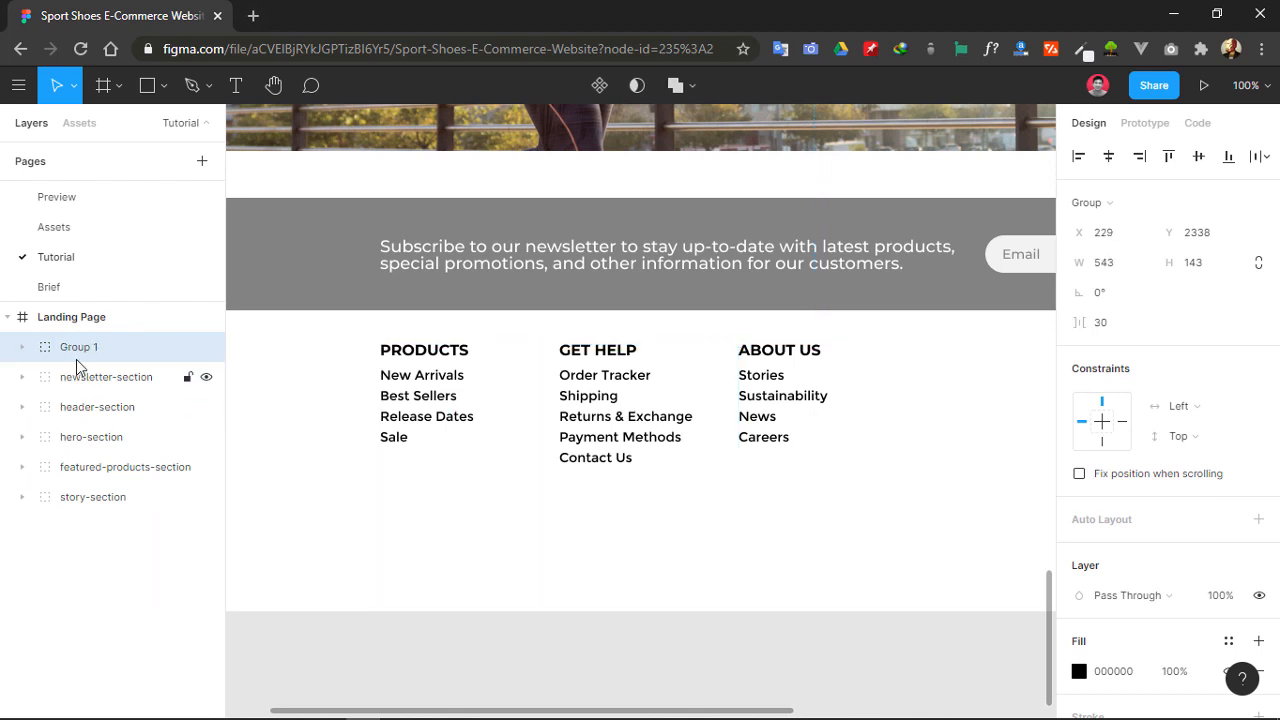
double_click(88, 348)
type("sitem")
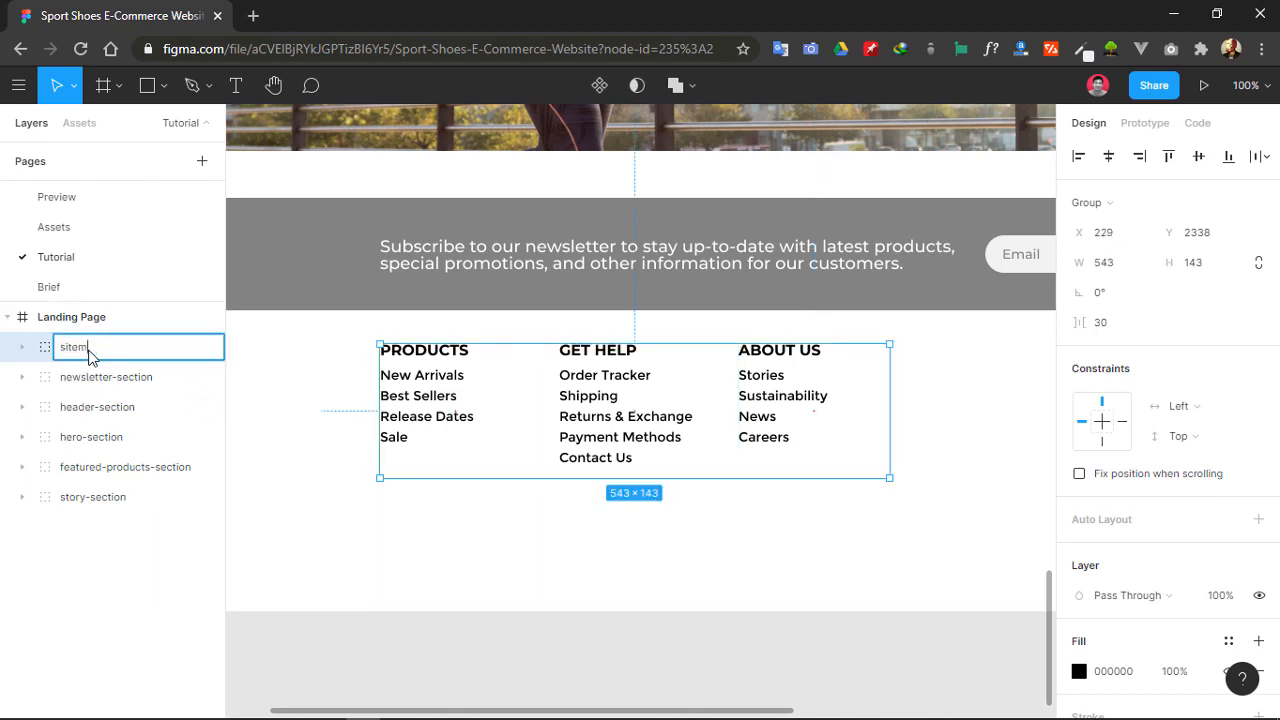
type("ap")
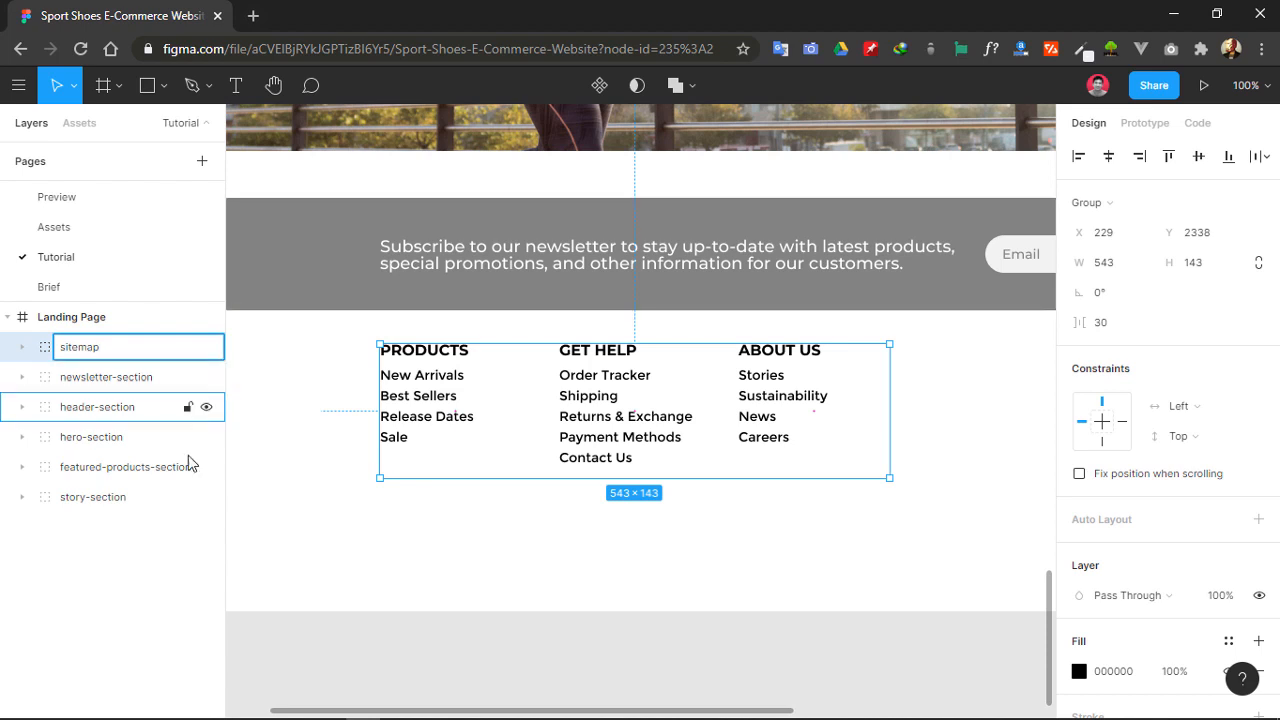
left_click(180, 597)
- Move the sitemap group down below the newsletter section to Y 2352
left_click(447, 392)
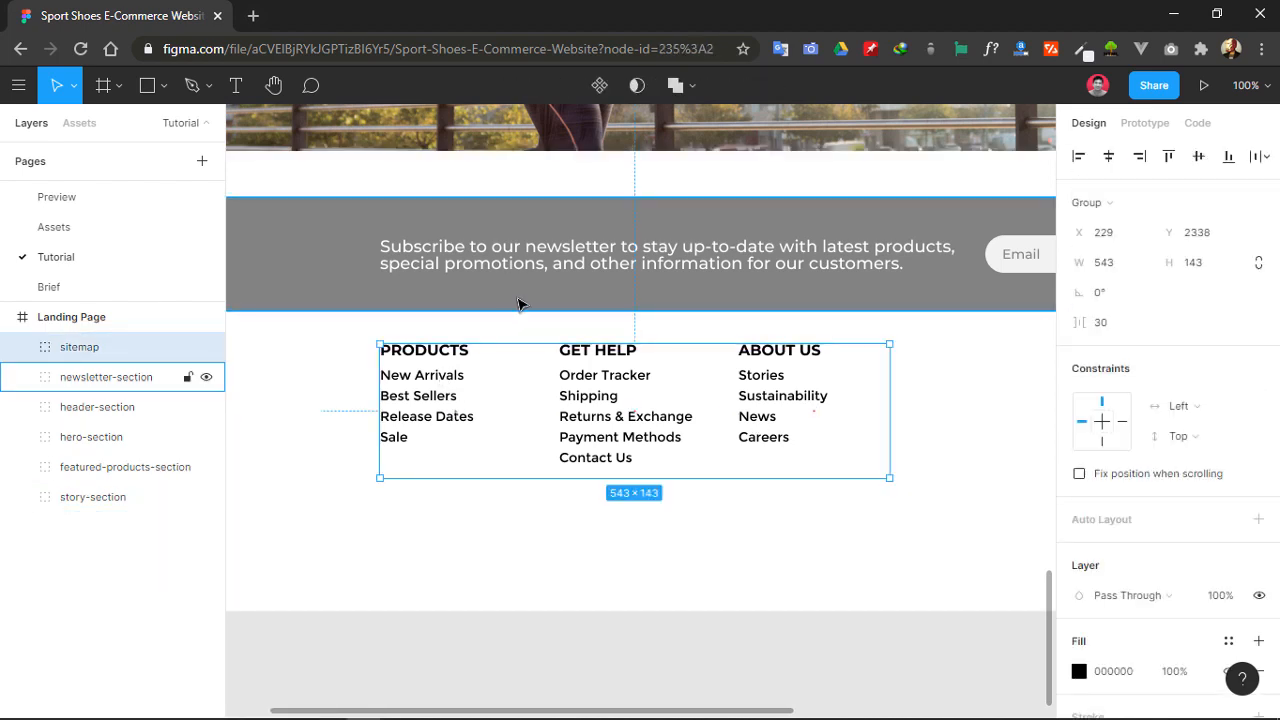
key("alt")
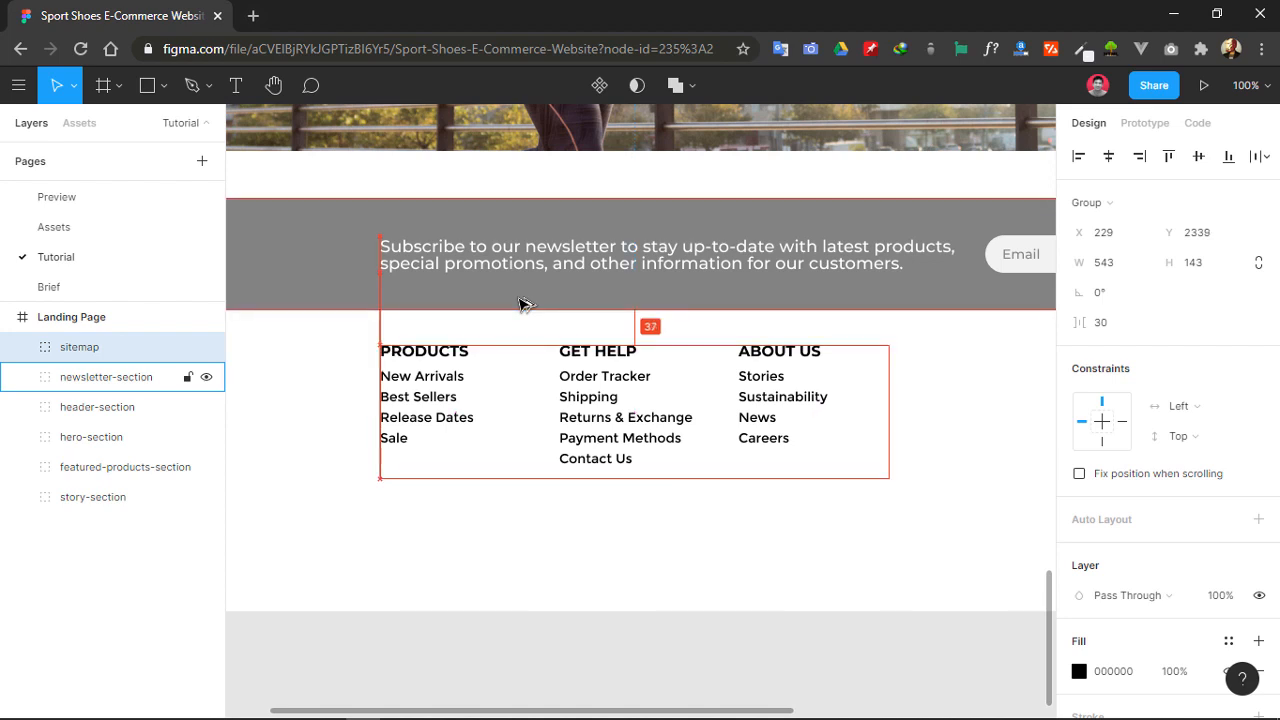
key("Down")
key("Down")
key("Down")
key("Down")
key("Down")
key("Down")
key("Down")
key("Down")
key("Down")
key("Down")
key("Down")
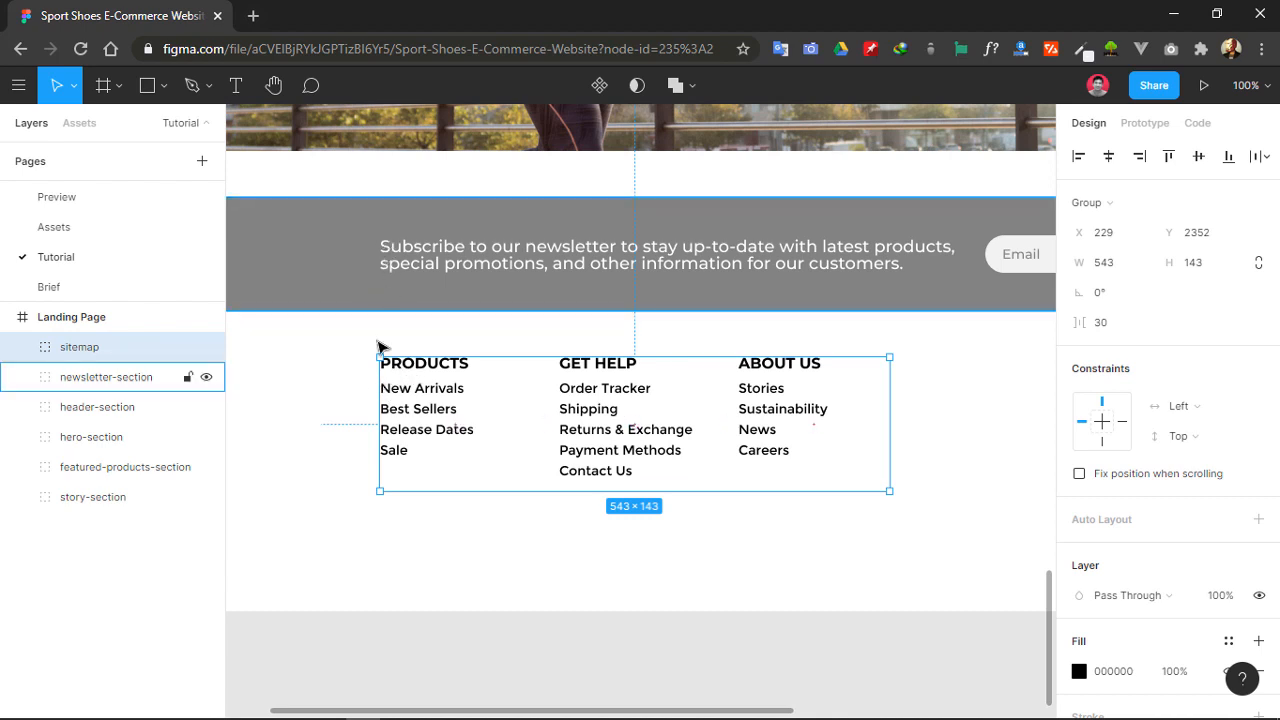
key("Right")
key("Right")
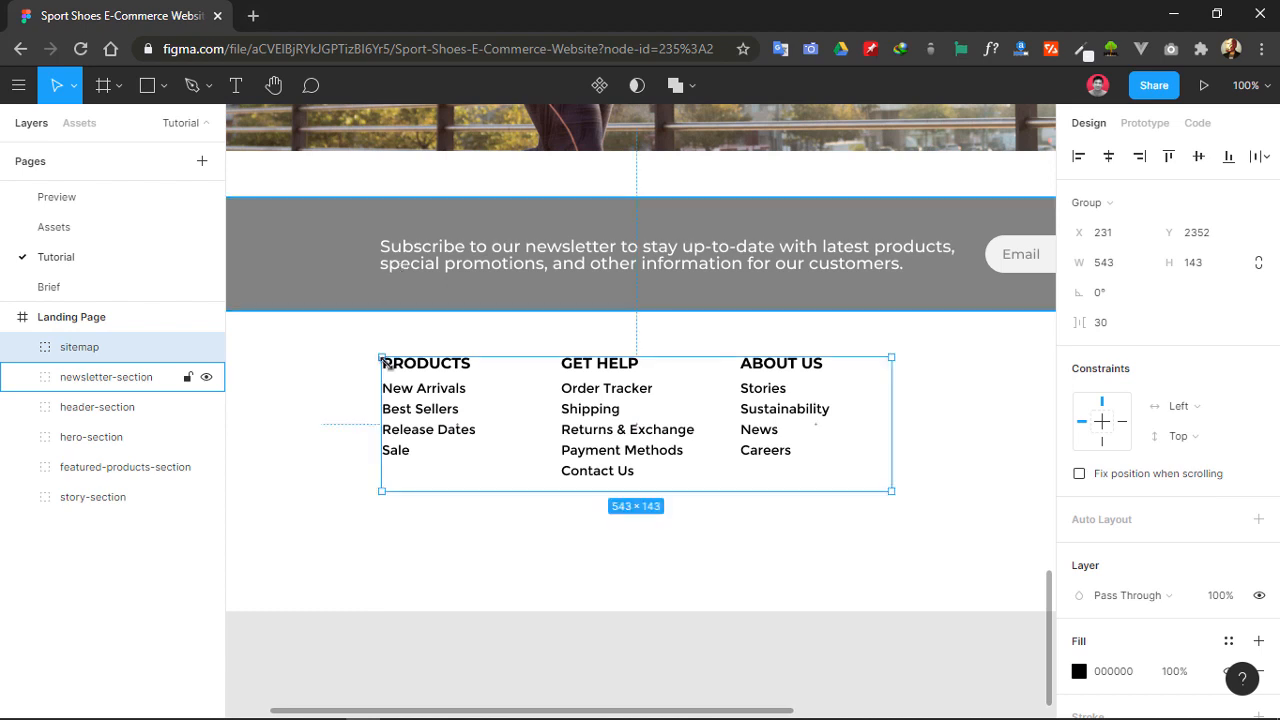
key("Left")
key("Left")
key("Right")
key("Left")
key("Right")
key("Left")
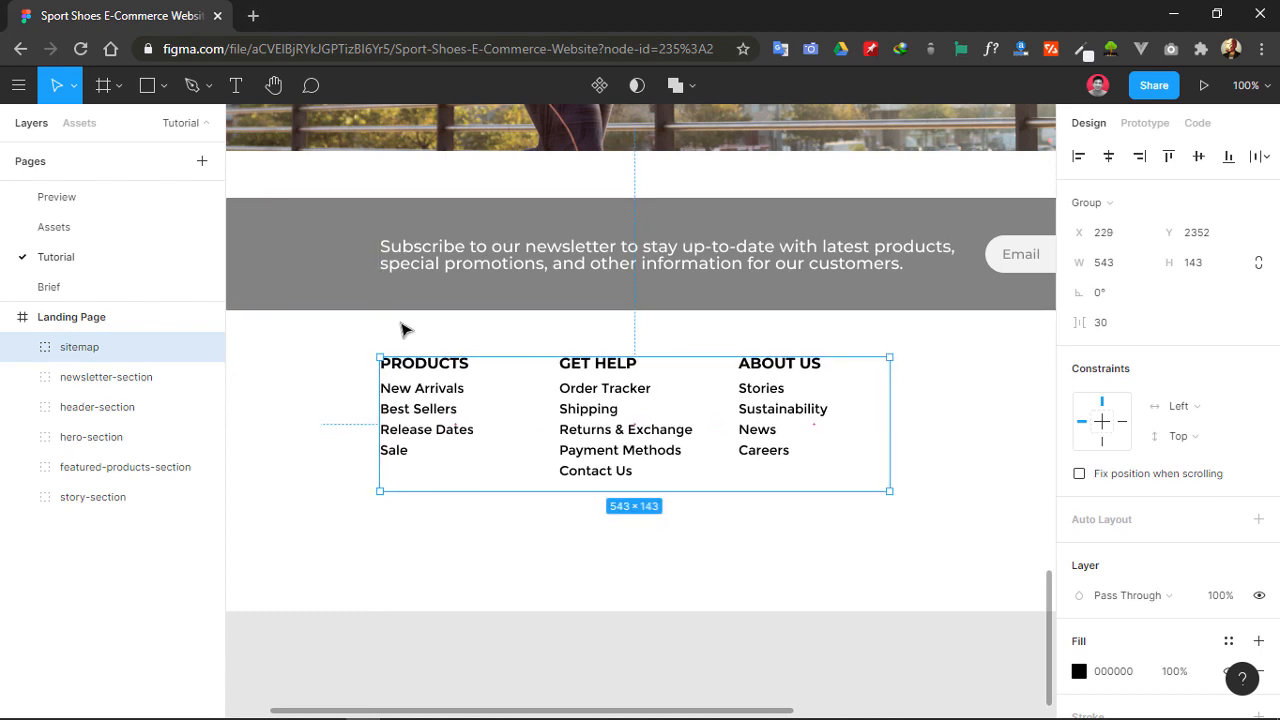
left_click(372, 343)
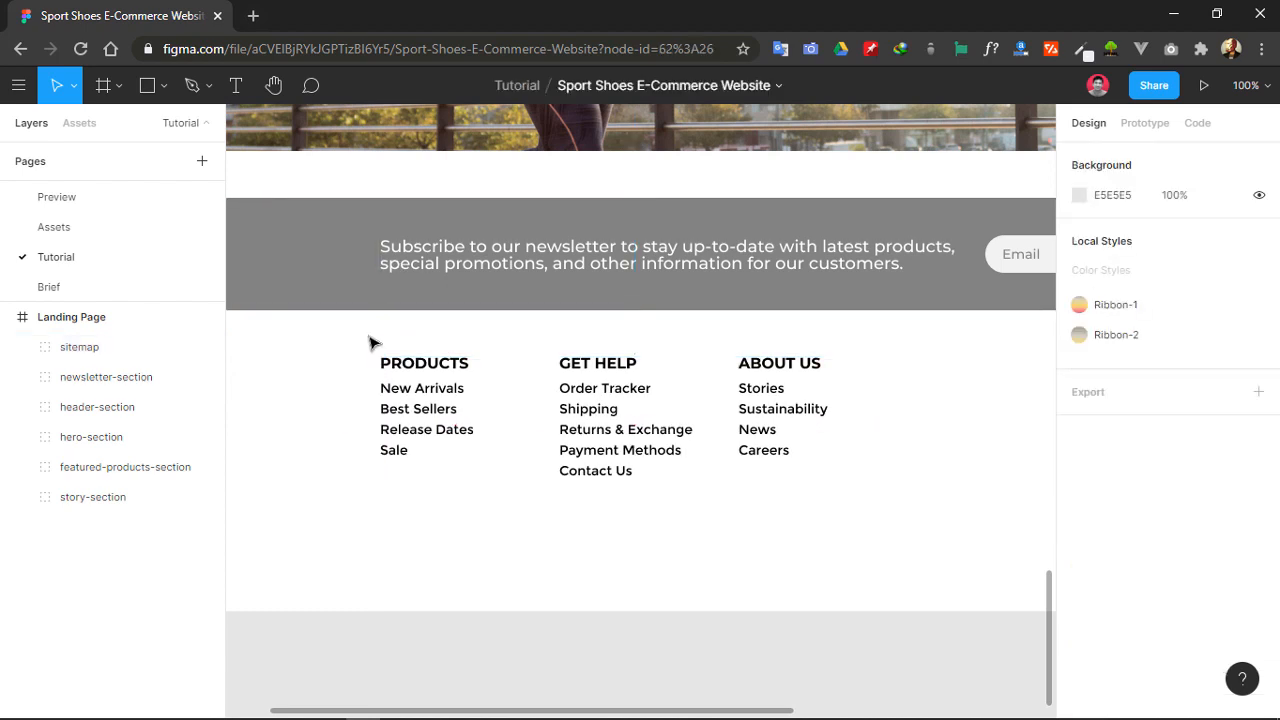
- Reorder the Landing Page layers so that newsletter-section and then sitemap follow story-section at the end of the list
left_click(1247, 86)
type("61")
key("Return")
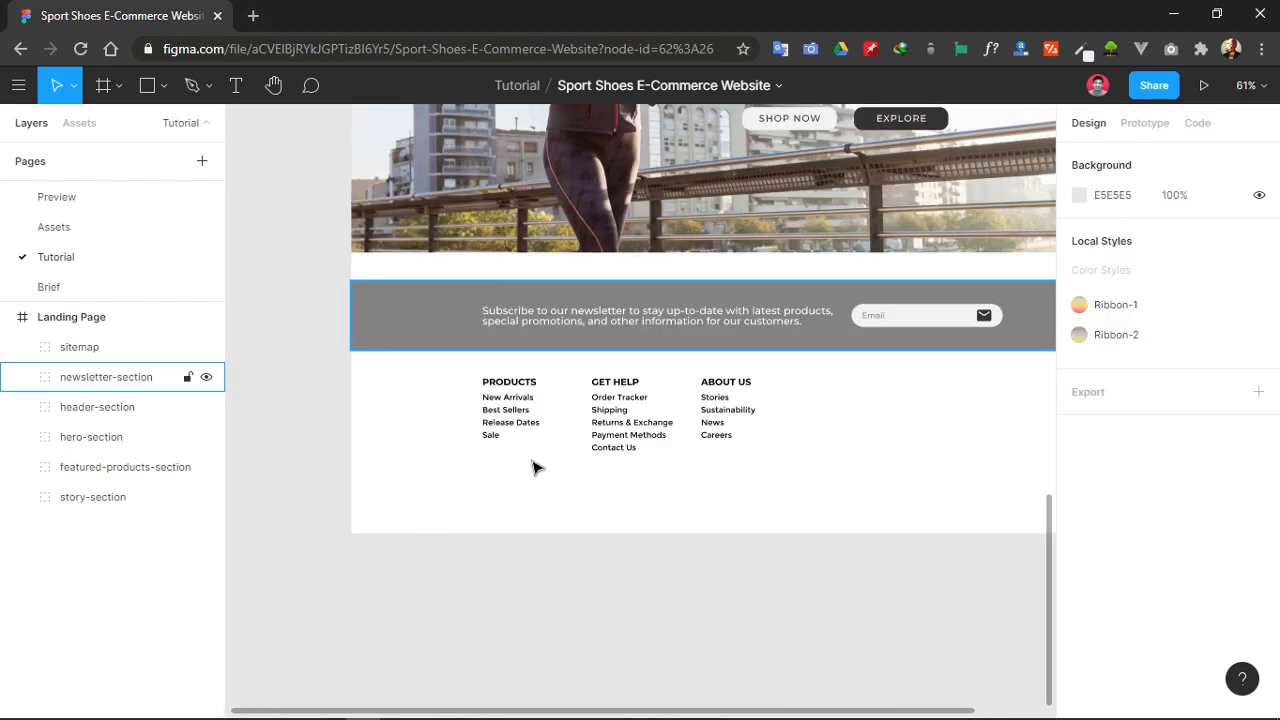
left_click_drag(620, 590, 514, 597)
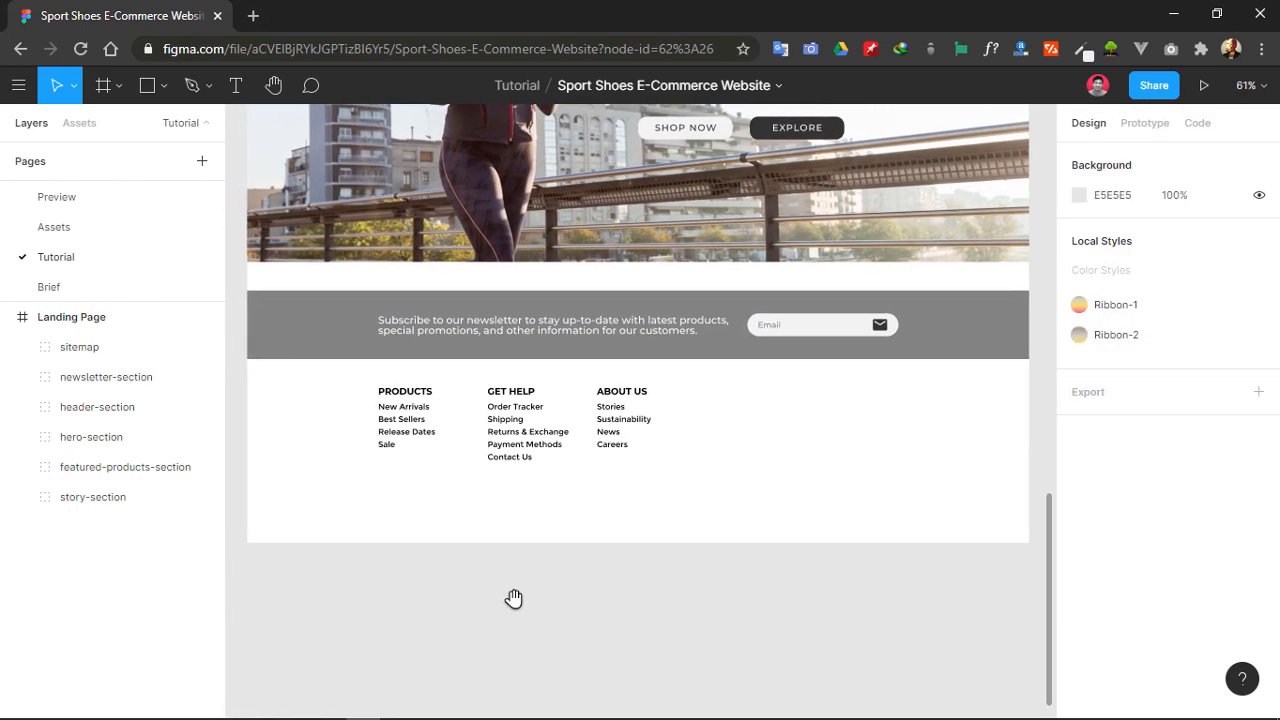
left_click(97, 349)
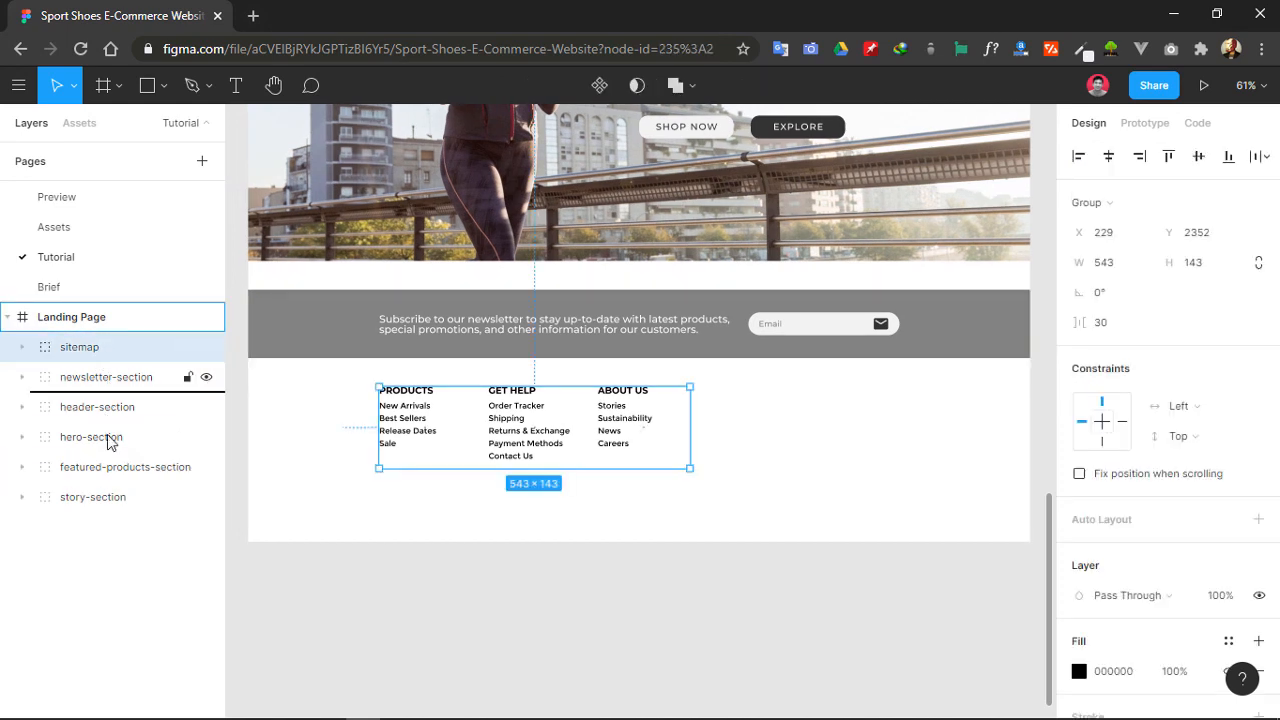
left_click_drag(116, 496, 116, 510)
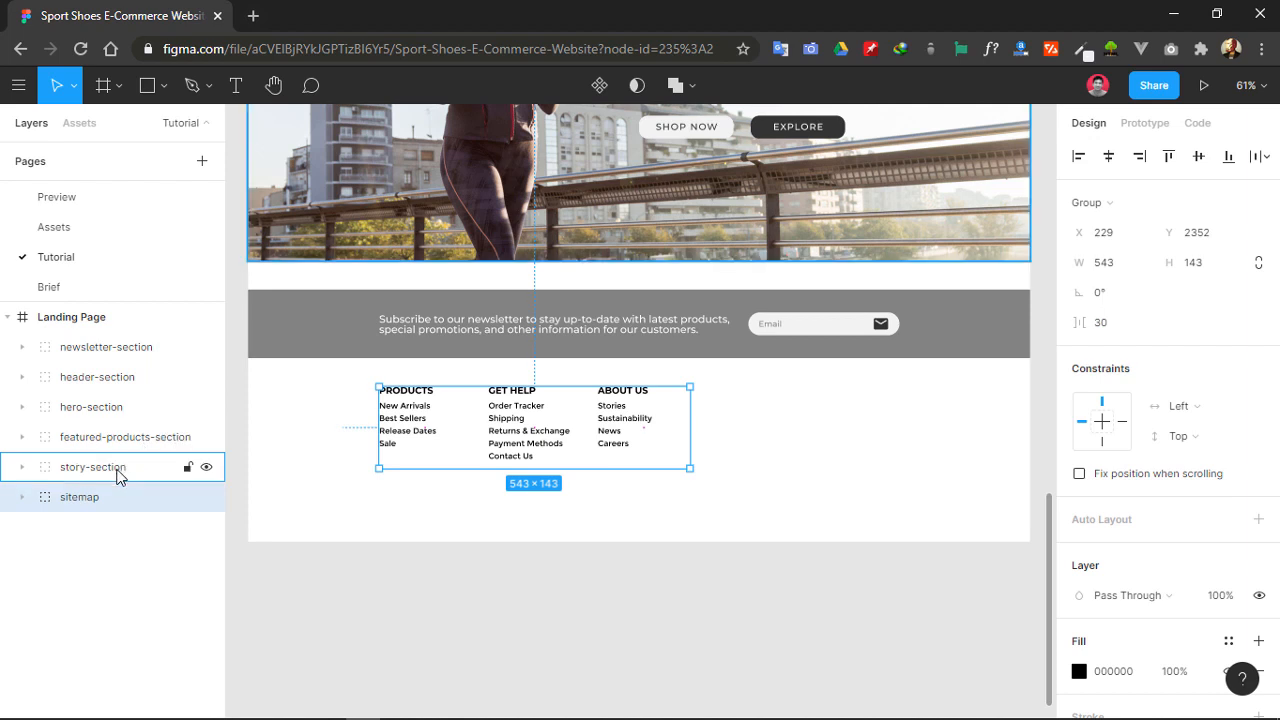
left_click(120, 470)
left_click(113, 510)
left_click(109, 350)
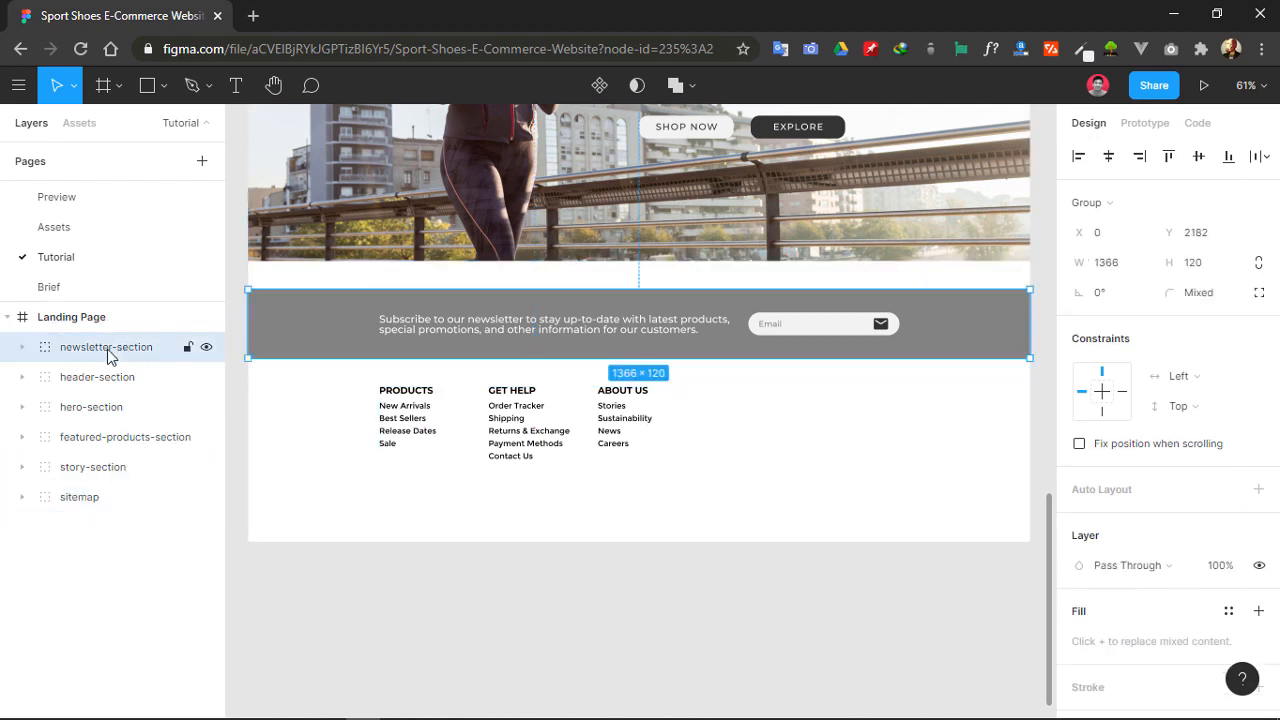
left_click_drag(123, 358, 120, 487)
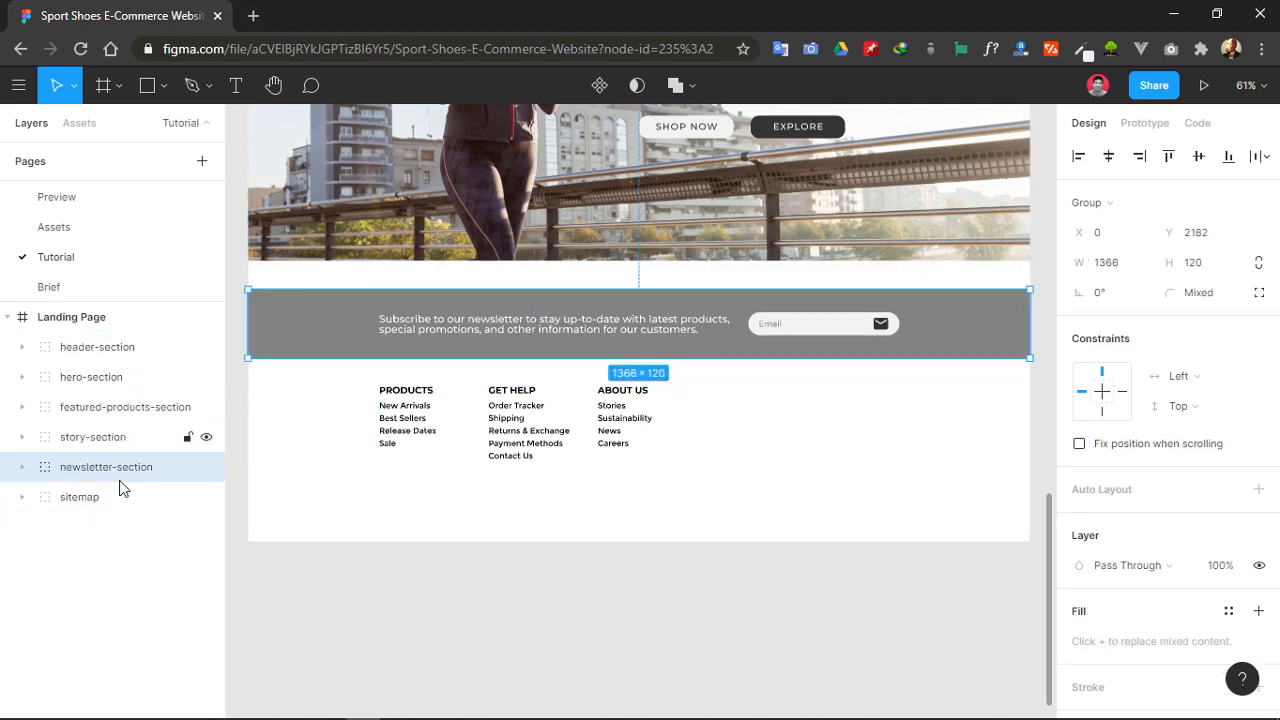
left_click(461, 548)
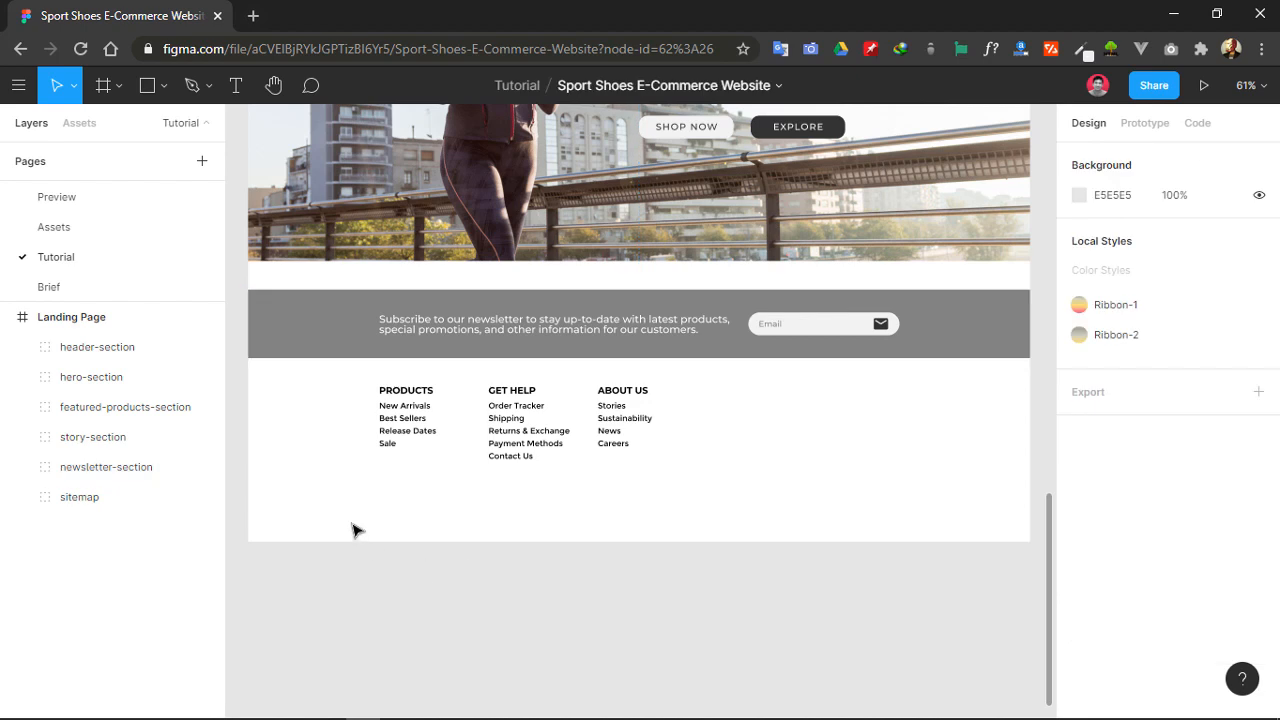
- Copy the header-section and place the duplicate inside the Landing Page frame along its bottom edge, at X 0, Y 2545
scroll(355, 545, "right", 1)
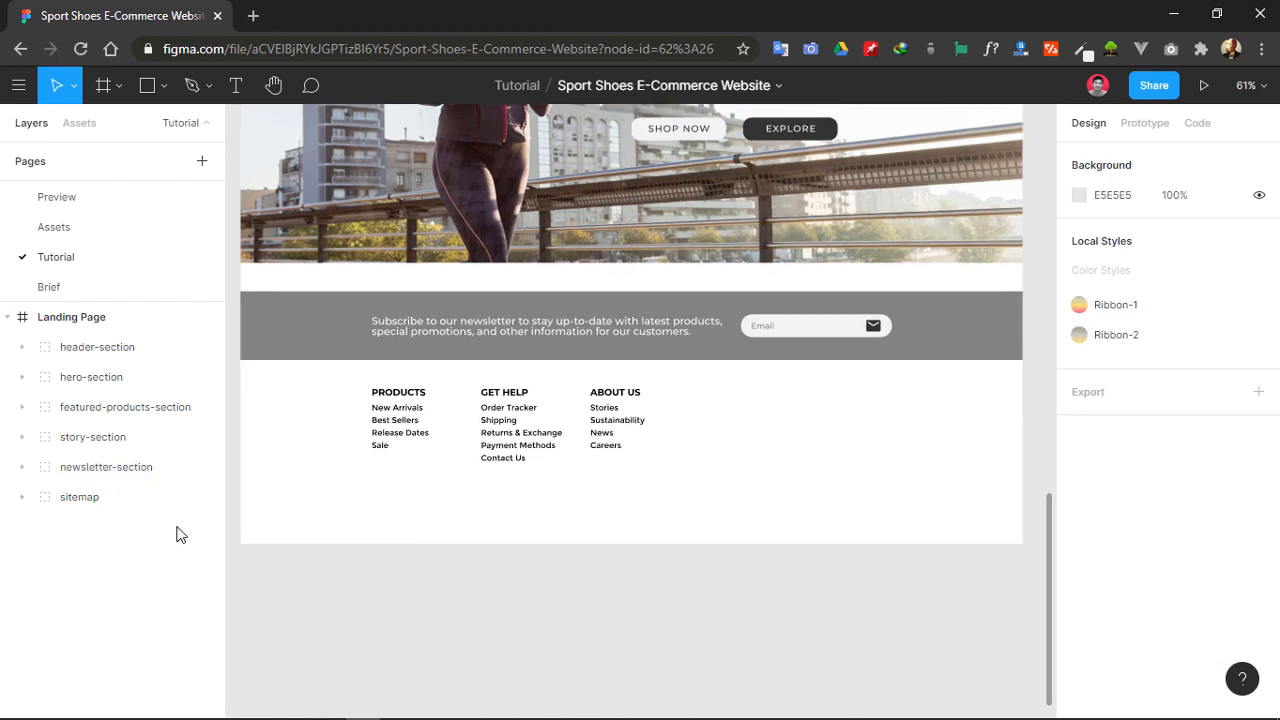
scroll(628, 493, "up", 15)
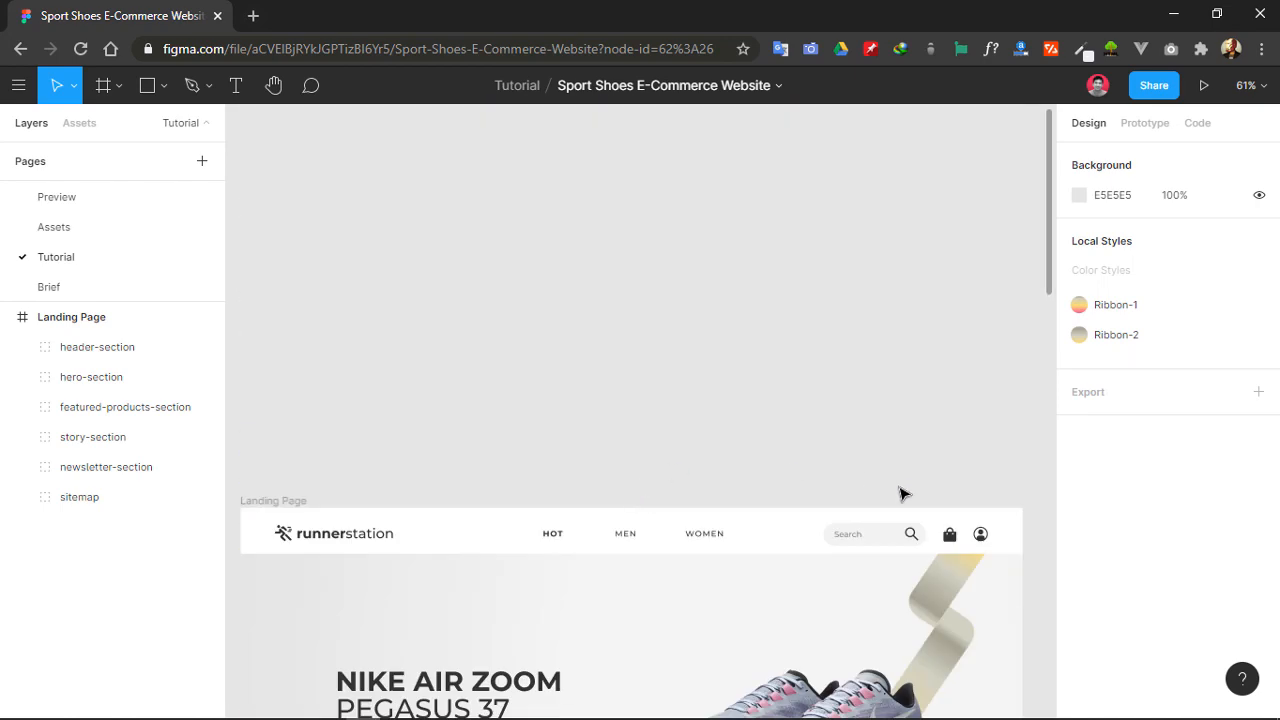
scroll(878, 530, "down", 2)
left_click(808, 414)
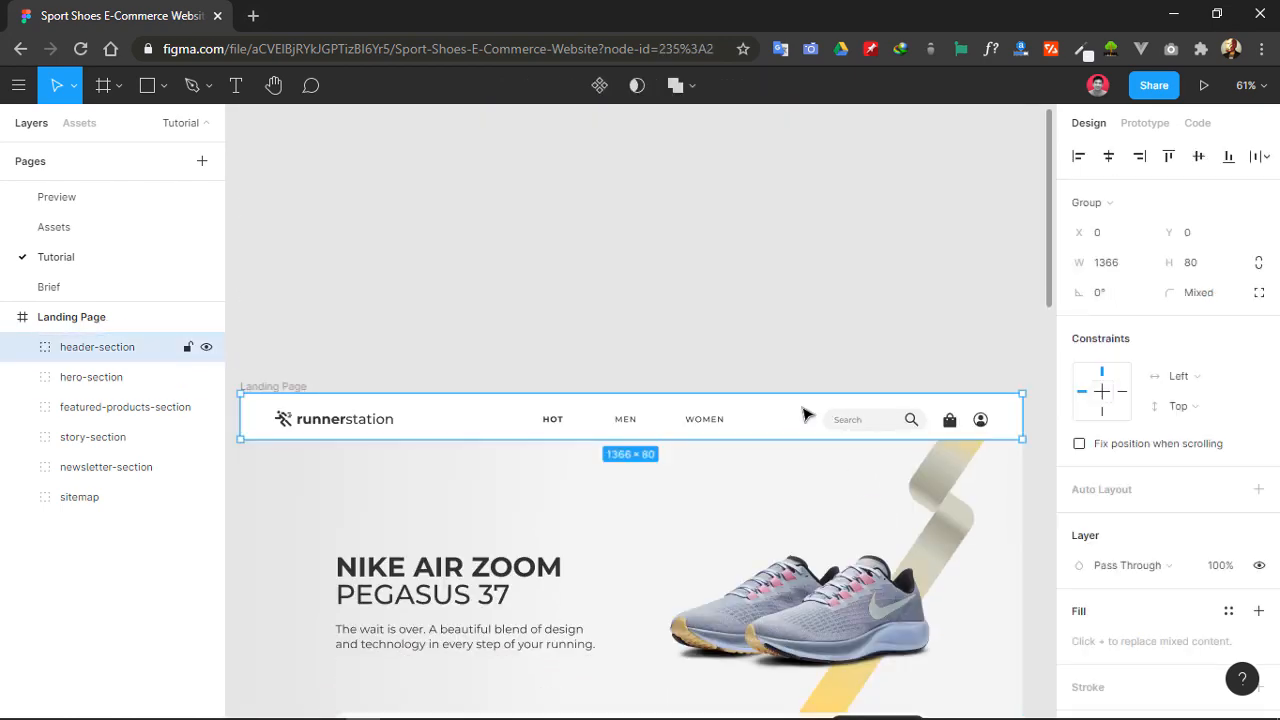
scroll(740, 518, "down", 15)
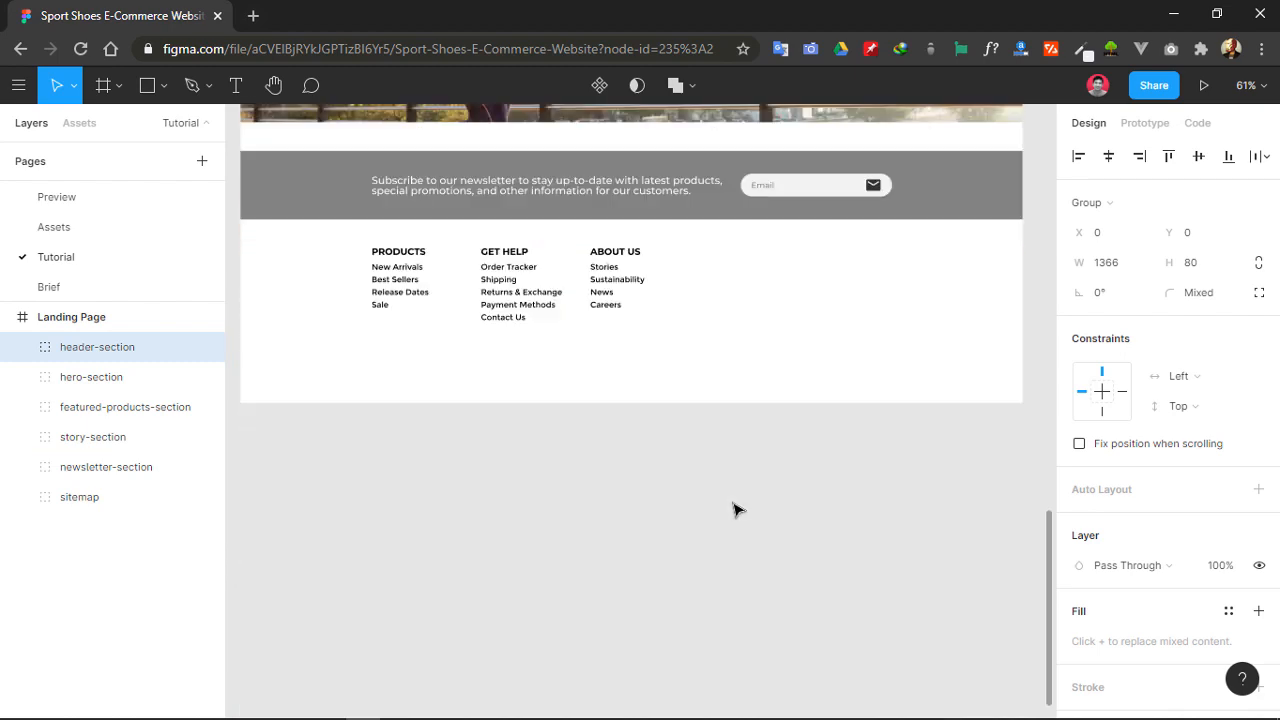
left_click(338, 388)
key("ctrl+v")
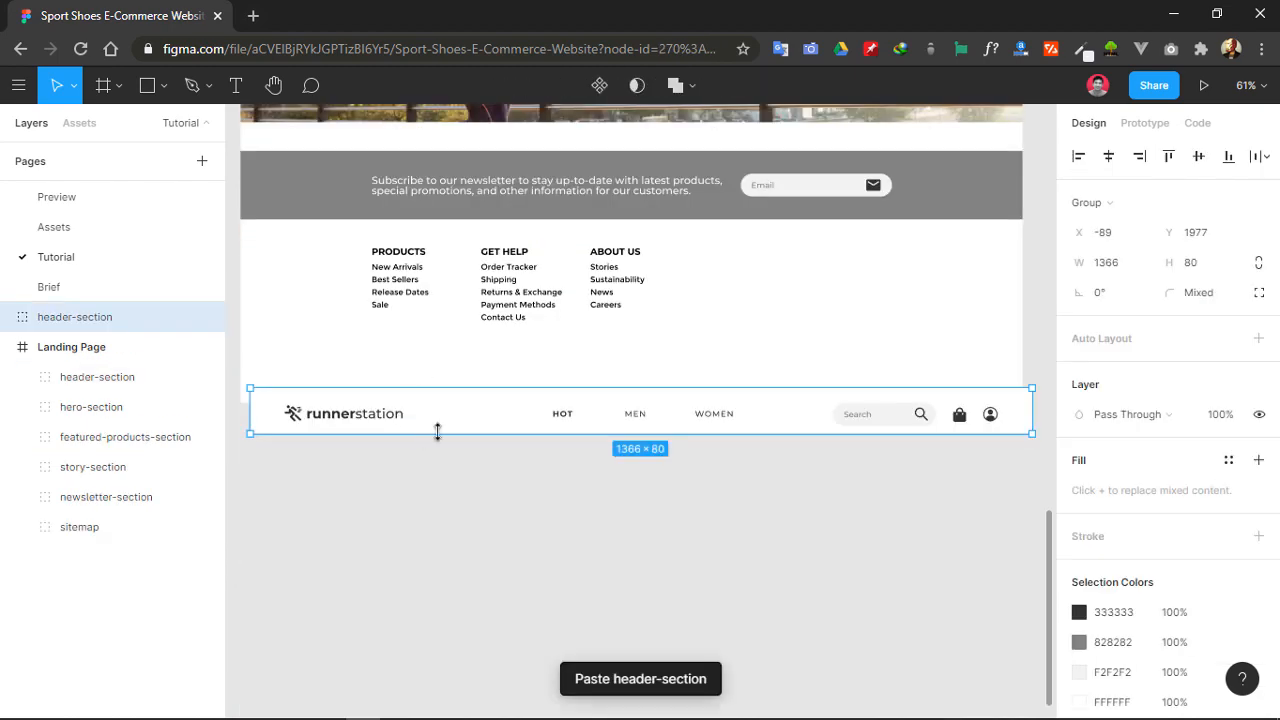
left_click_drag(437, 434, 444, 392)
left_click(968, 462)
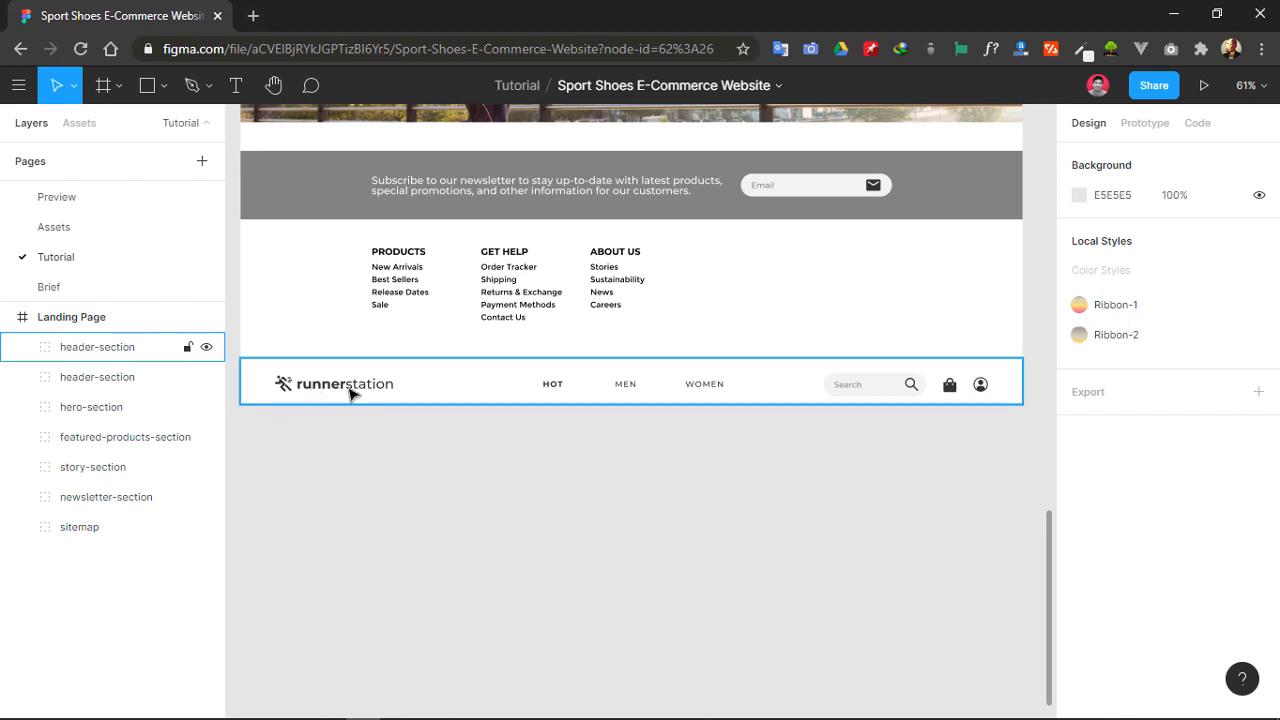
- Delete the navigation, search bar, login icon and shopping bag from the copied header, keeping only the logo and bar
double_click(555, 388)
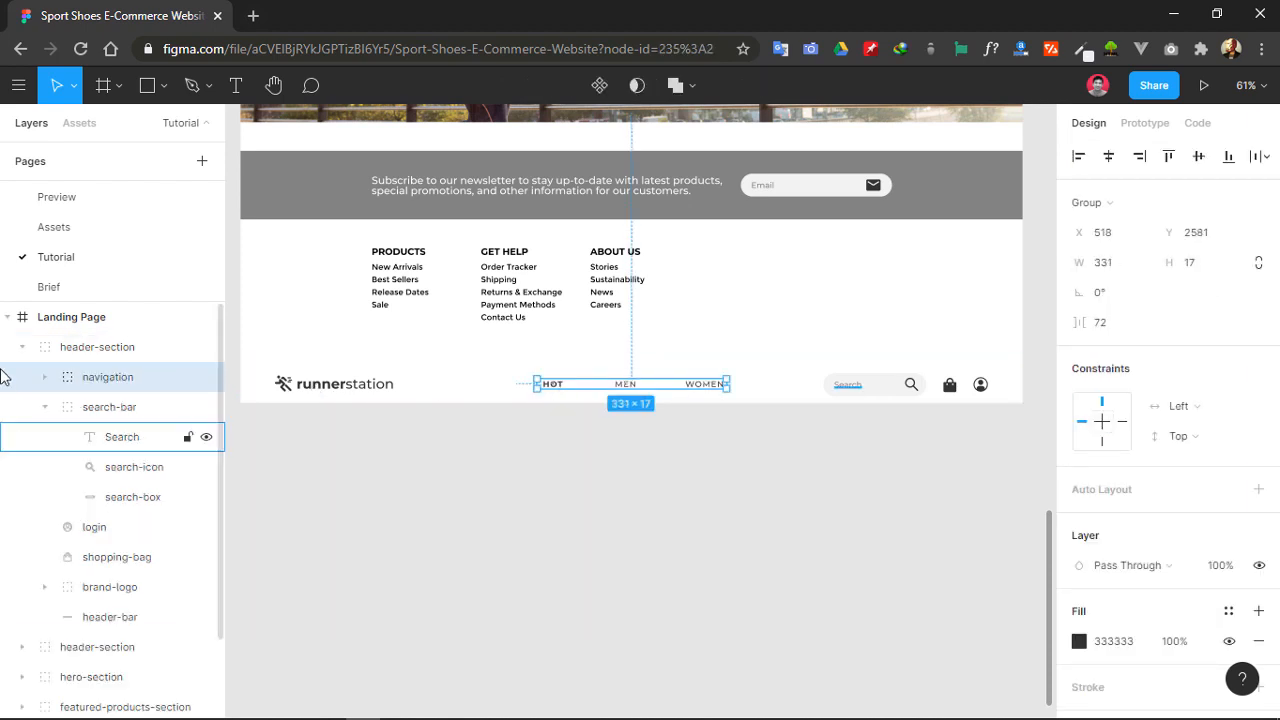
key("Delete")
left_click(112, 381)
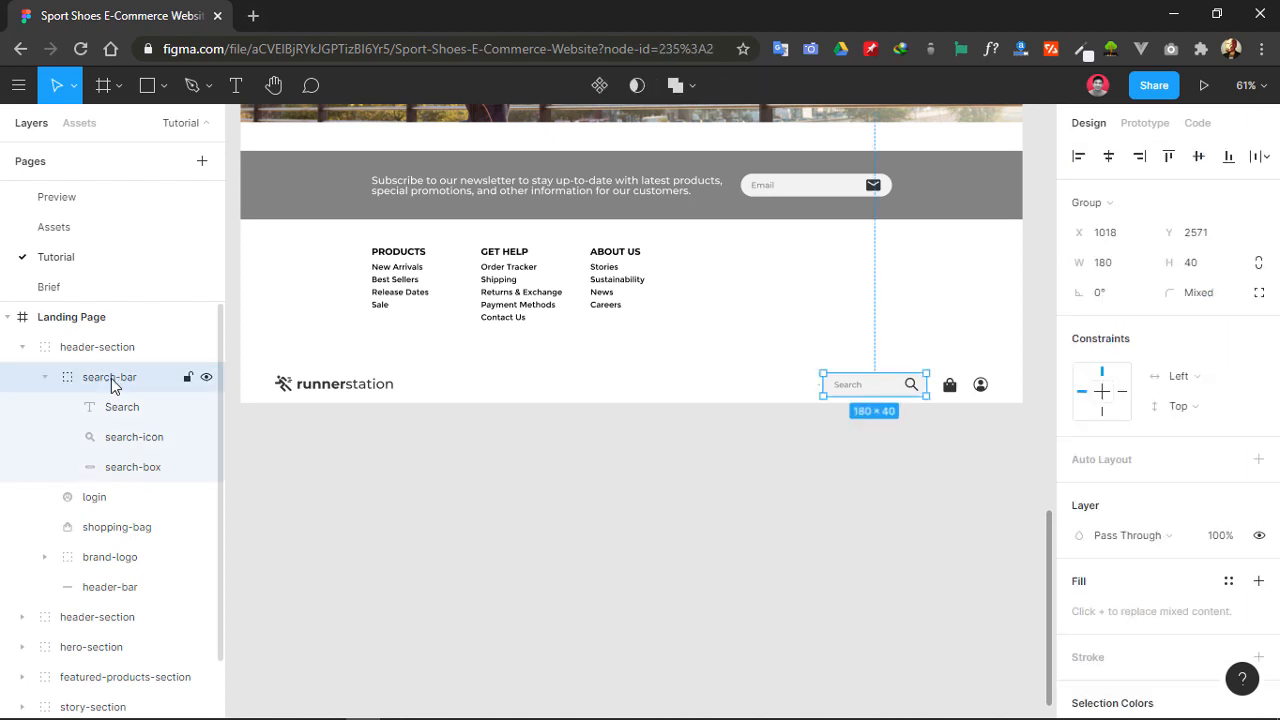
key("Delete")
left_click(105, 378)
key("Delete")
left_click(105, 377)
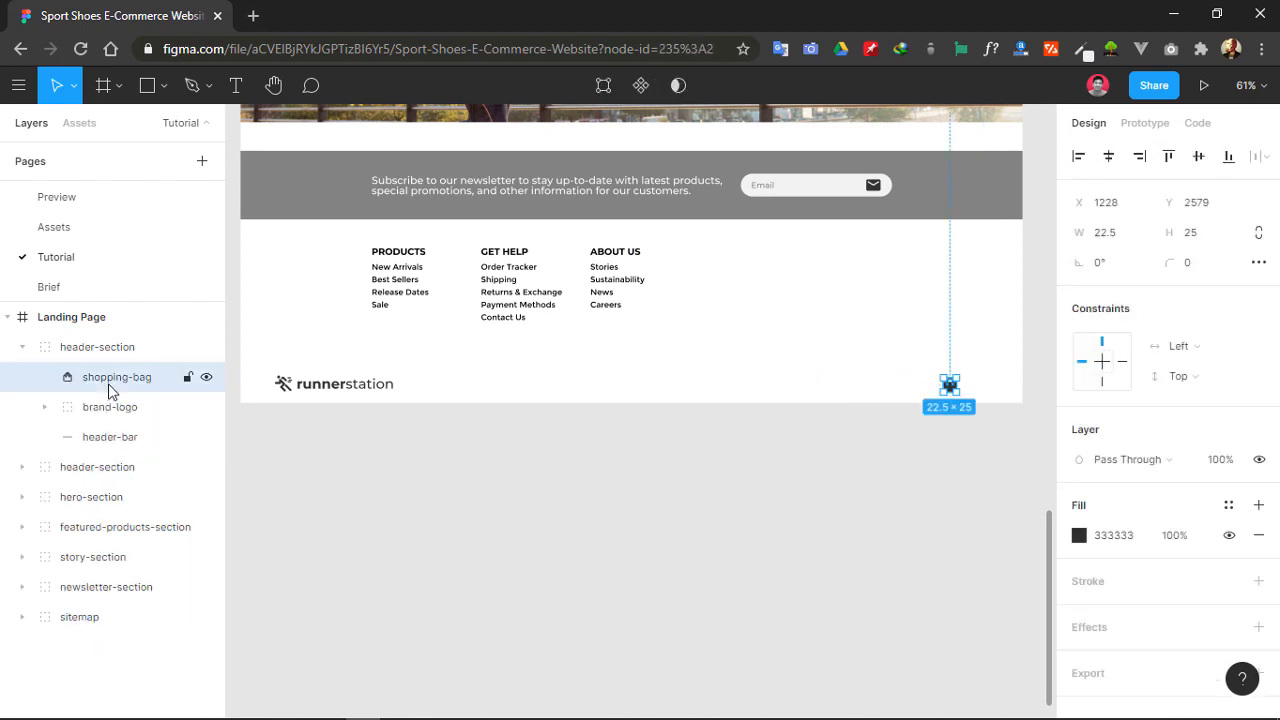
key("Delete")
- Rename the copied header group as footer-section
left_click(97, 348)
double_click(97, 349)
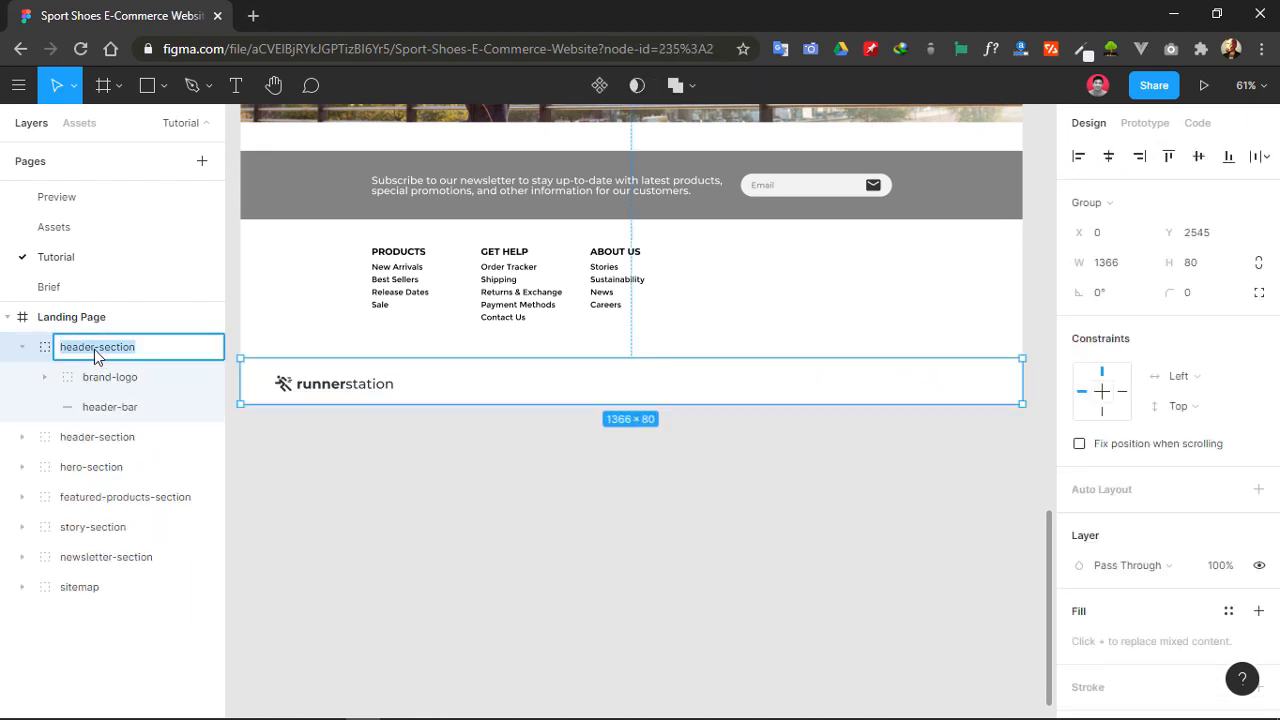
double_click(97, 350)
triple_click(97, 350)
left_click(86, 348)
double_click(90, 347)
type("foot")
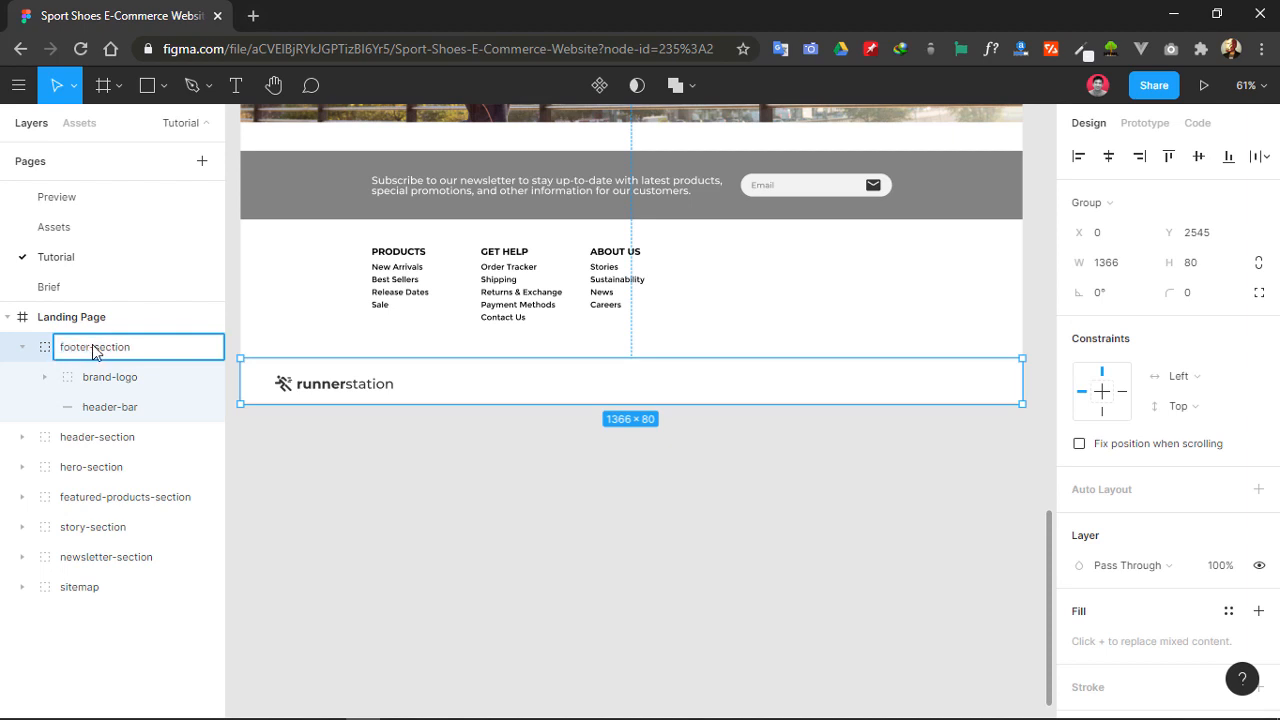
- Rename the header-bar layer inside footer-section as footer-bar
double_click(107, 409)
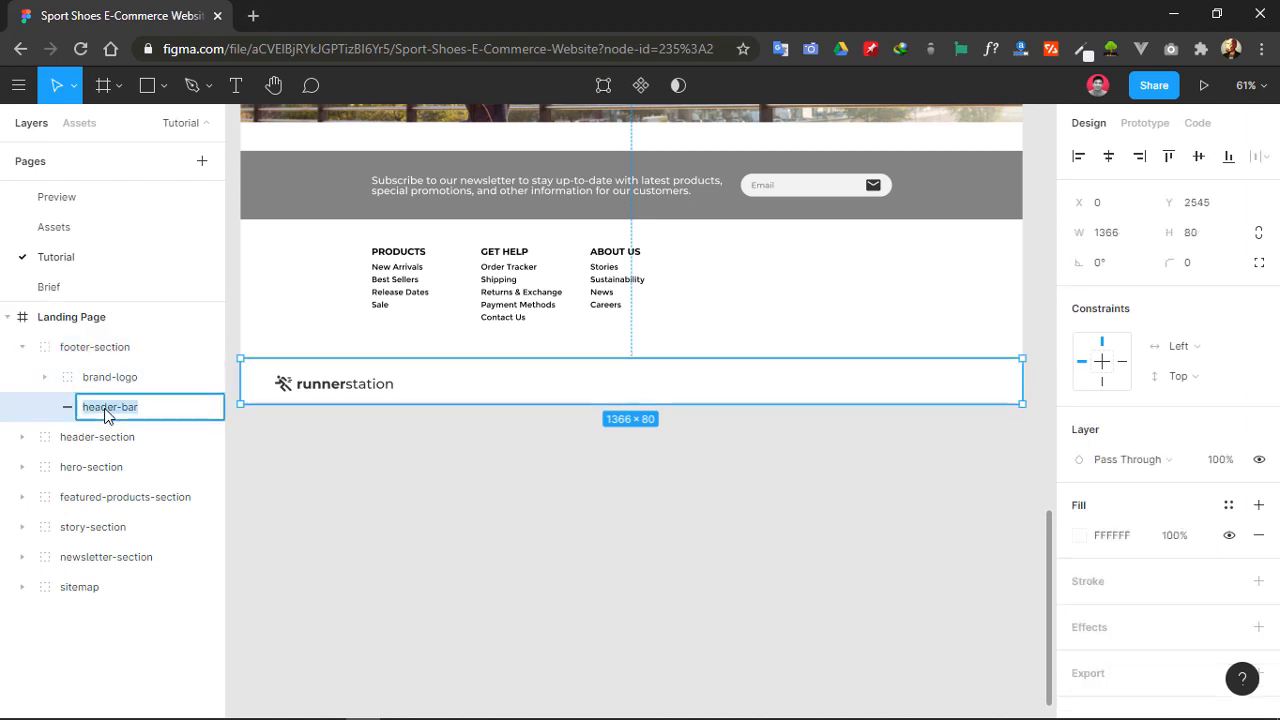
left_click(75, 460)
double_click(105, 405)
double_click(110, 411)
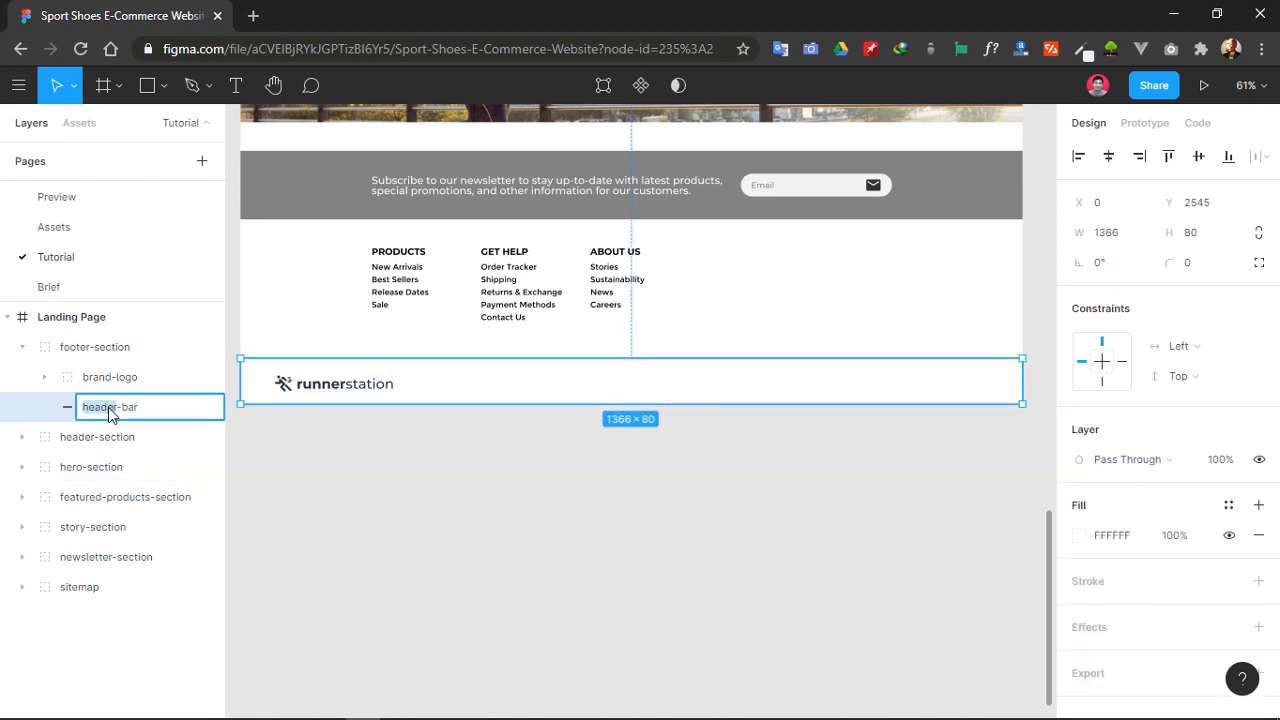
type("foot")
key("Return")
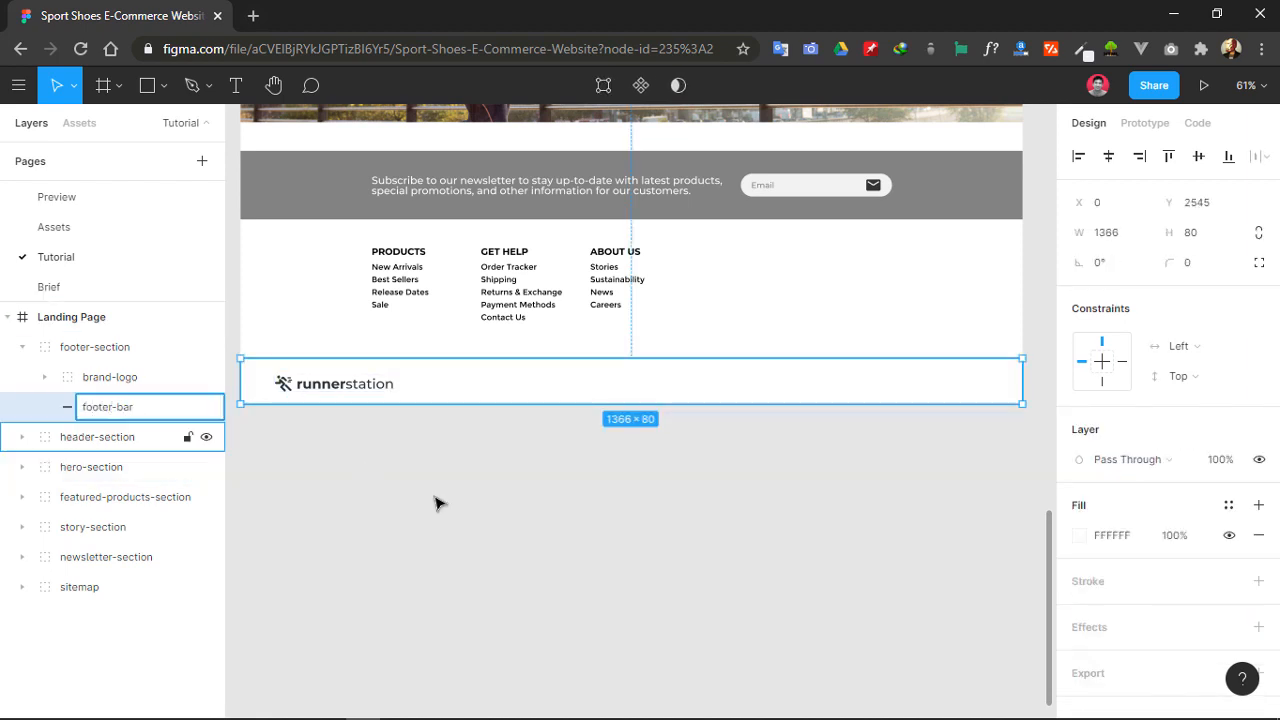
- Move the footer-section group below sitemap in the Landing Page layer order
left_click(440, 504)
left_click(22, 350)
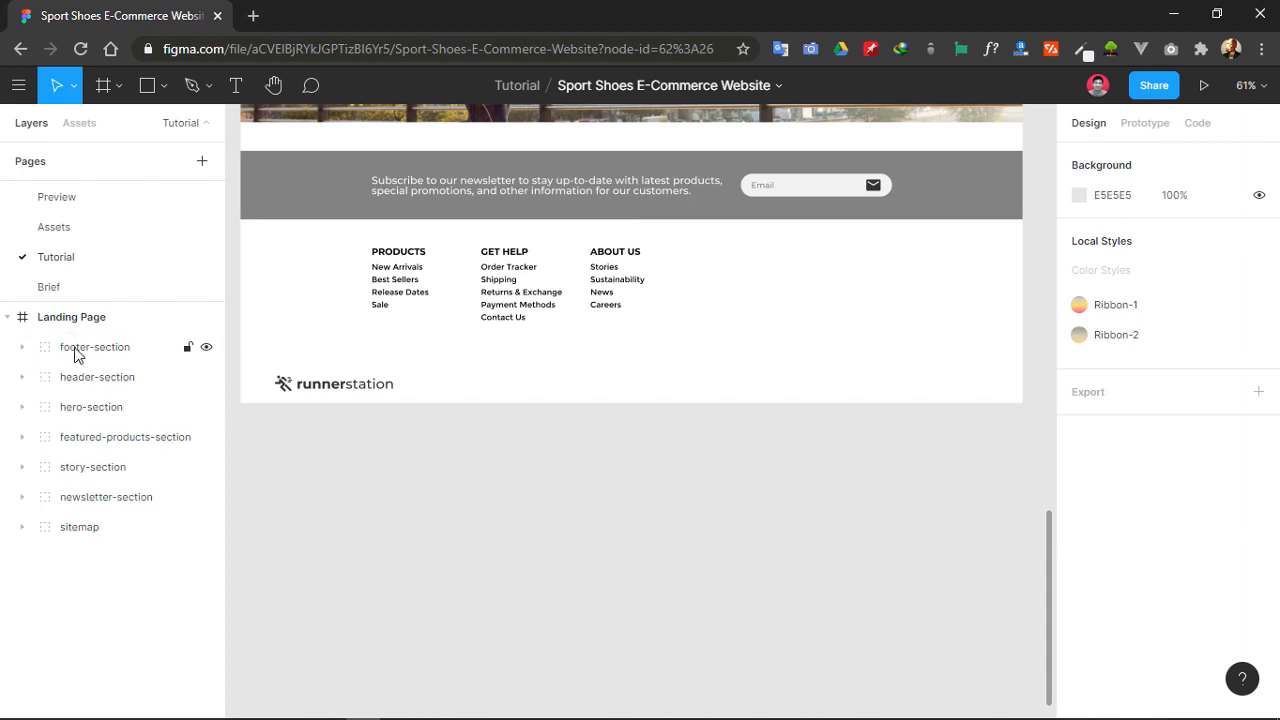
left_click_drag(77, 350, 100, 533)
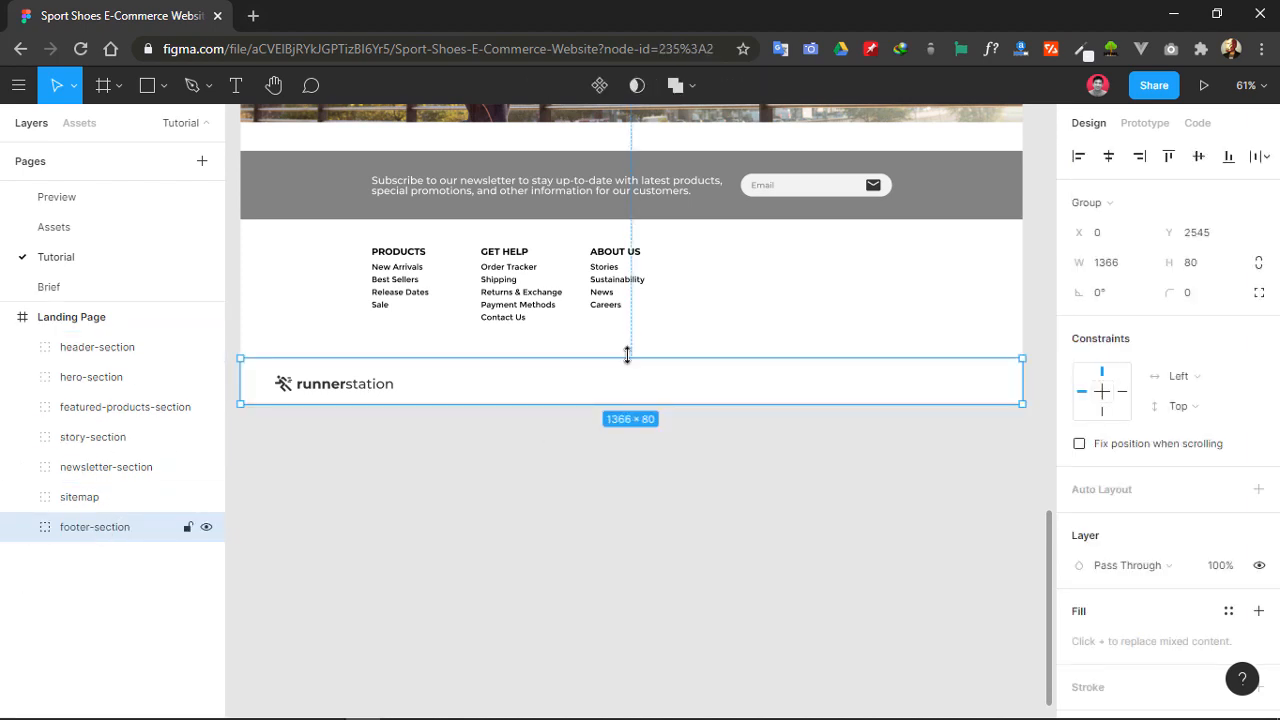
double_click(340, 395)
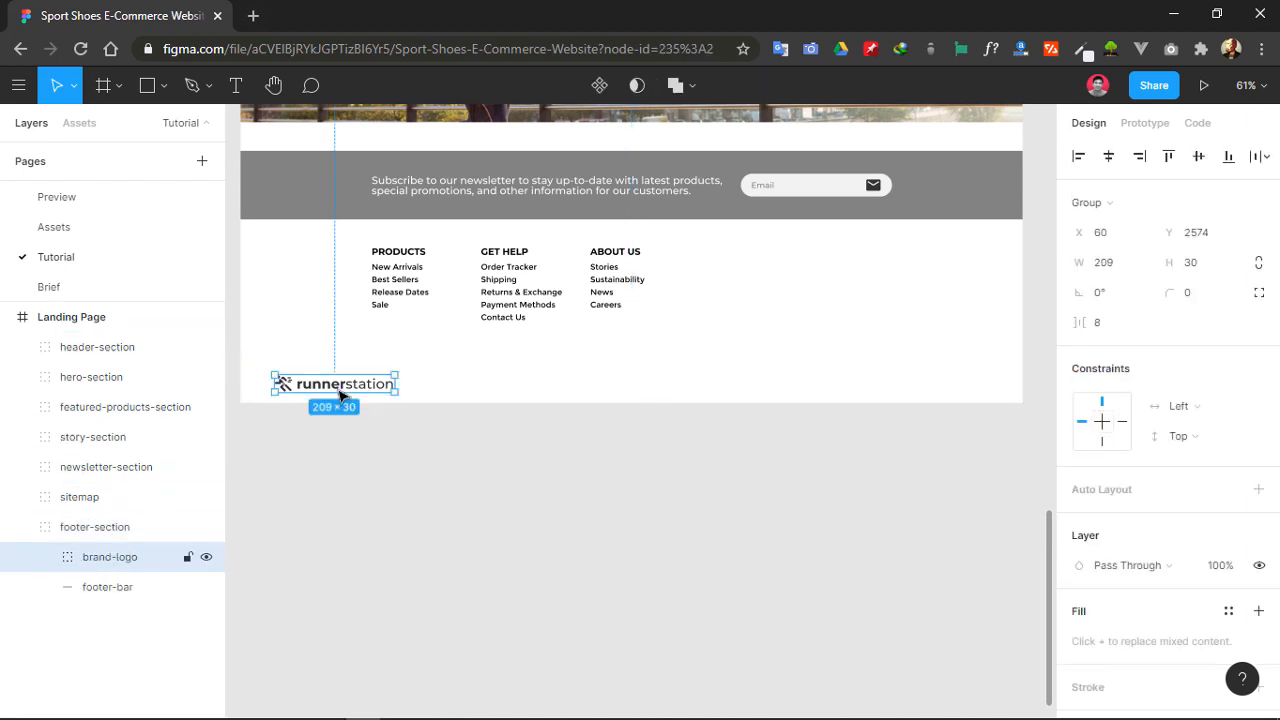
double_click(283, 386)
left_click(403, 449)
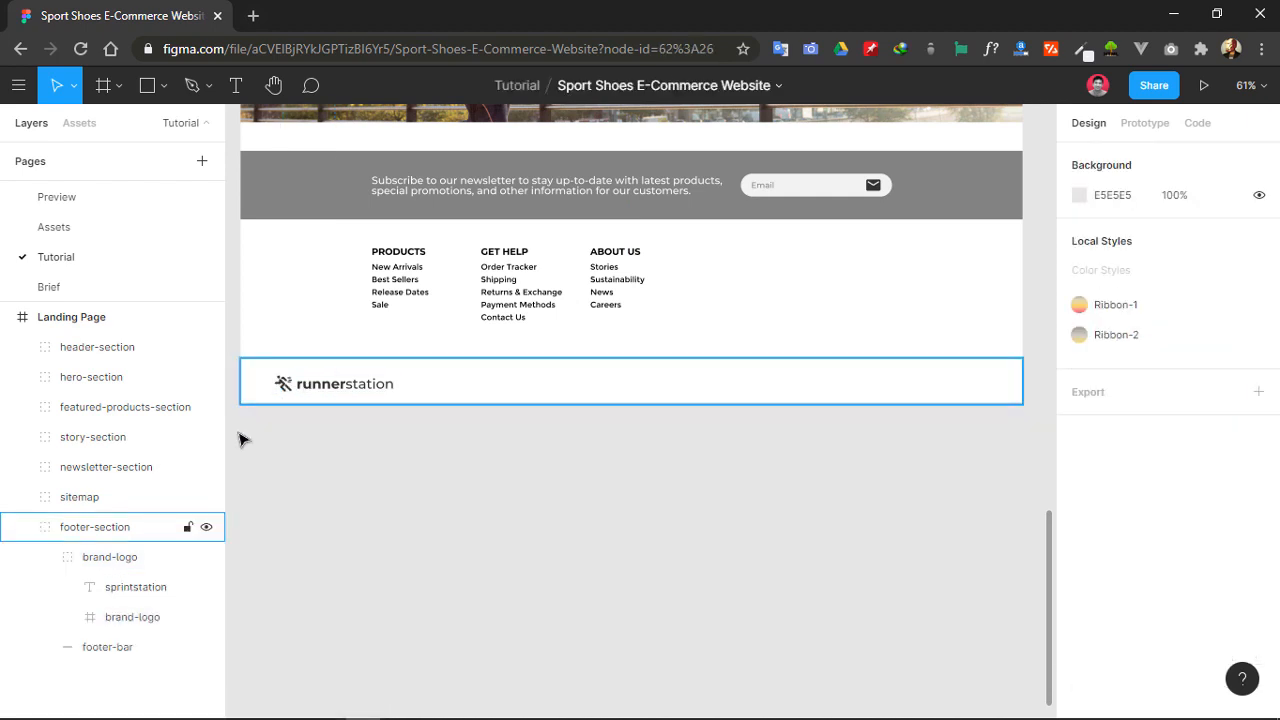
left_click(131, 590)
left_click(137, 617, "shift")
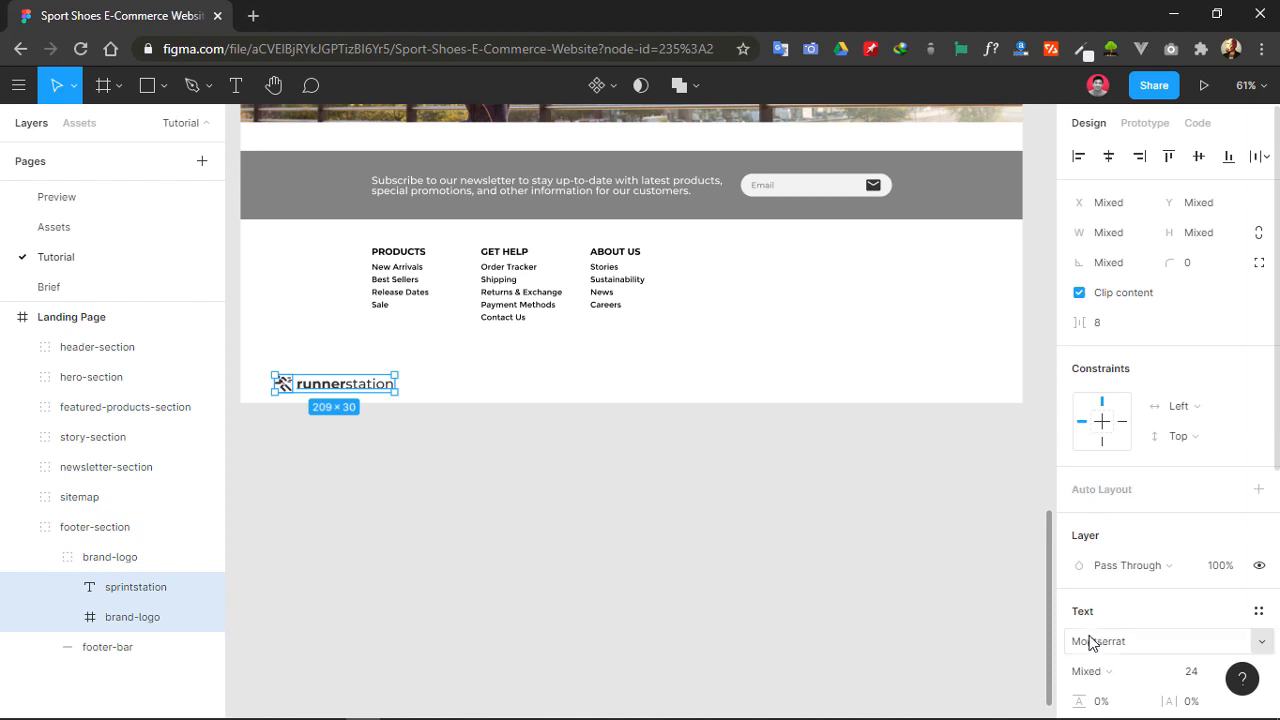
scroll(1096, 660, "down", 3)
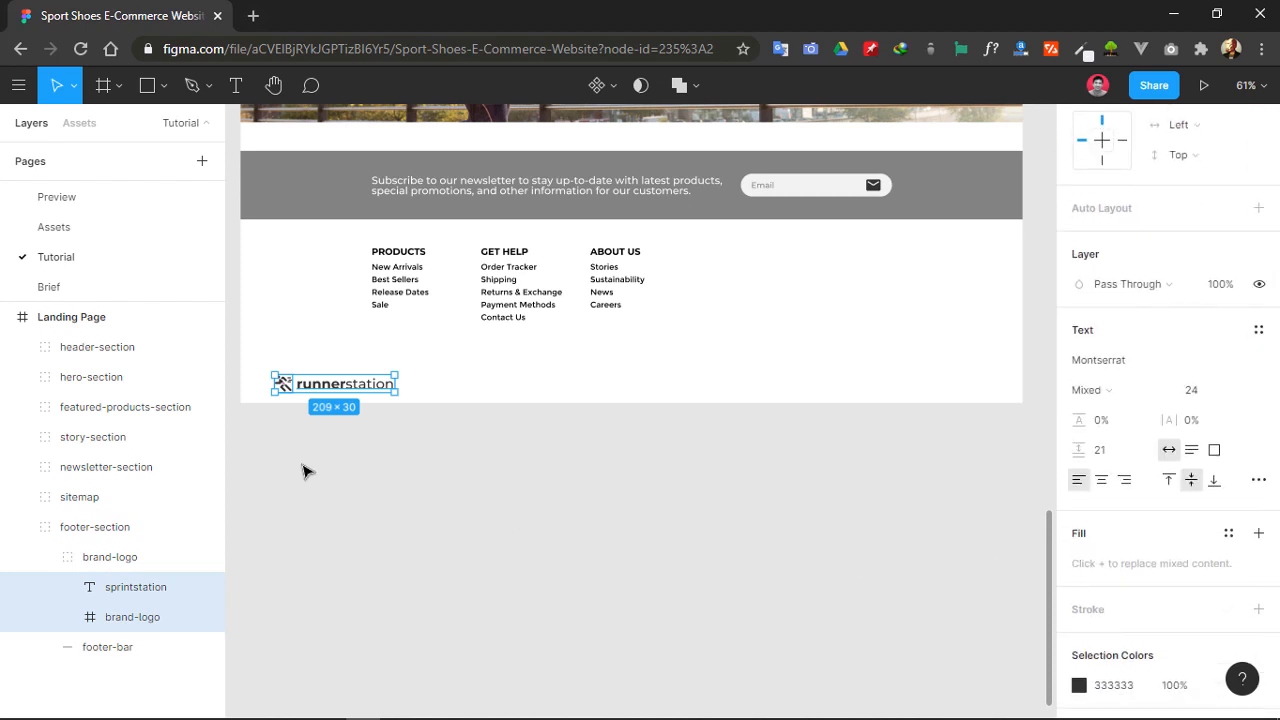
left_click(391, 614)
- Set the fill of the runnerstation wordmark in footer-section to FFFFFF
left_click(112, 557)
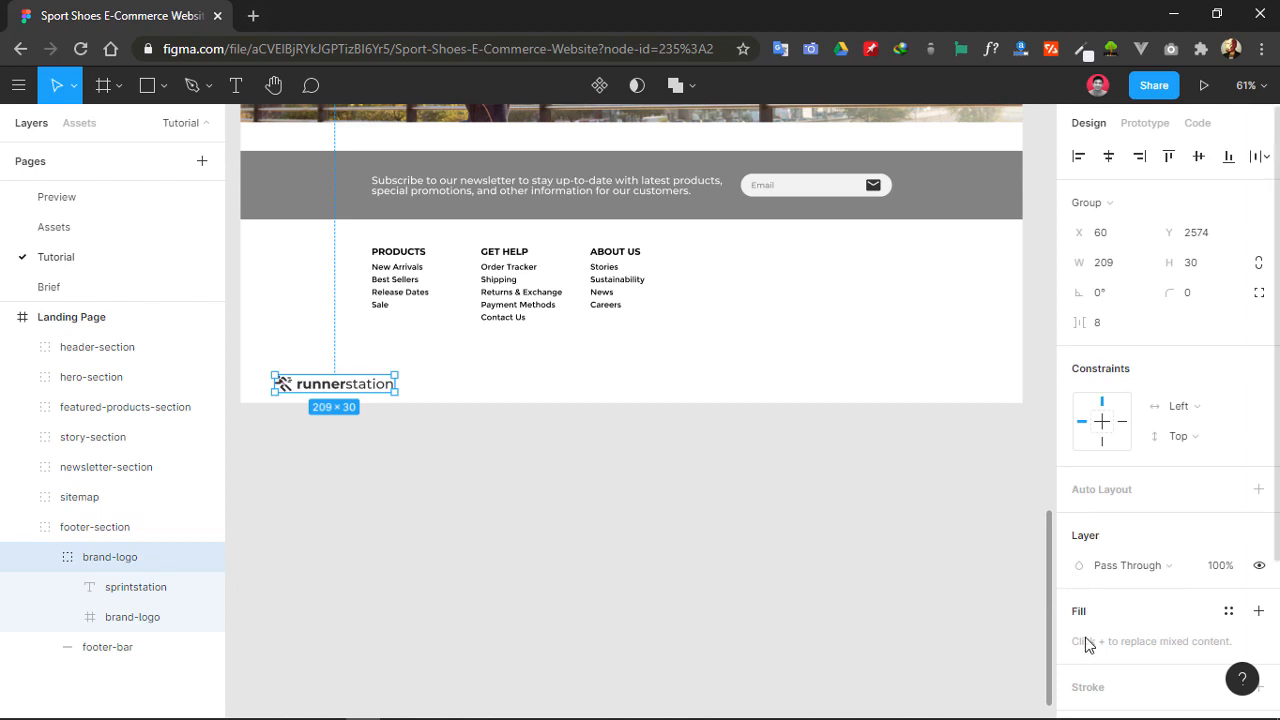
double_click(340, 391)
scroll(1093, 593, "down", 4)
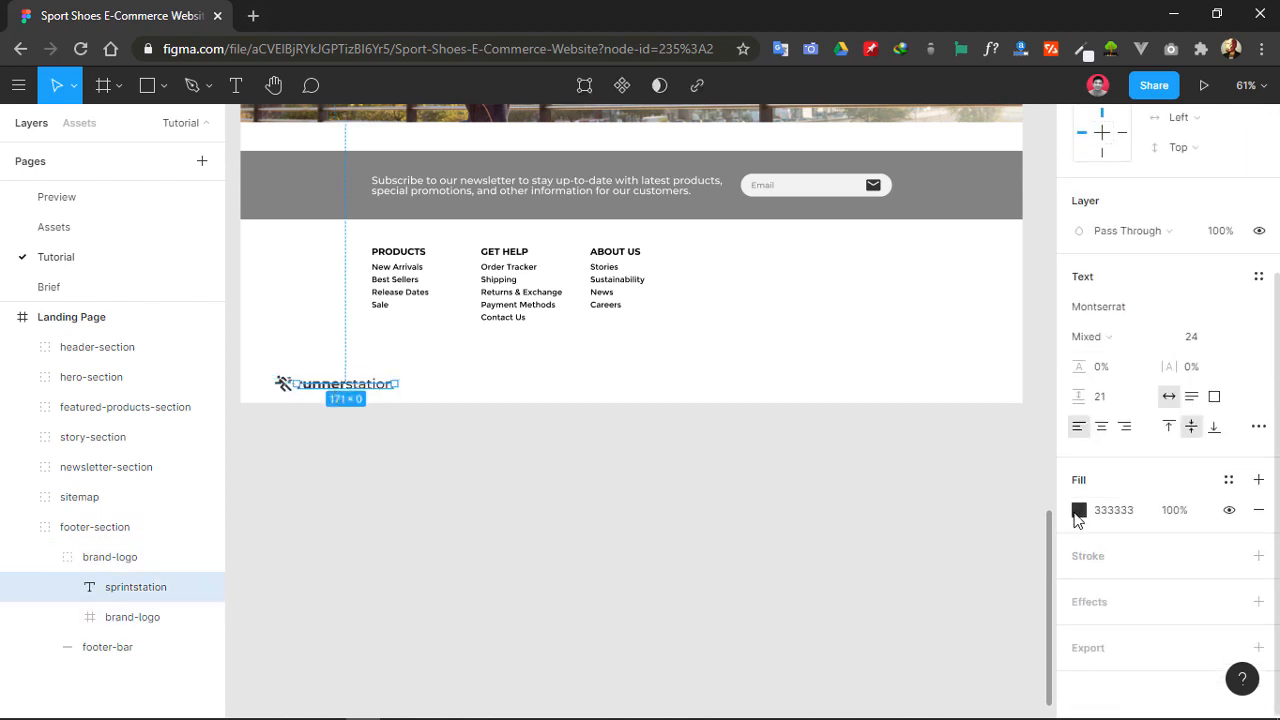
left_click(1079, 510)
type("ffffff")
key("Return")
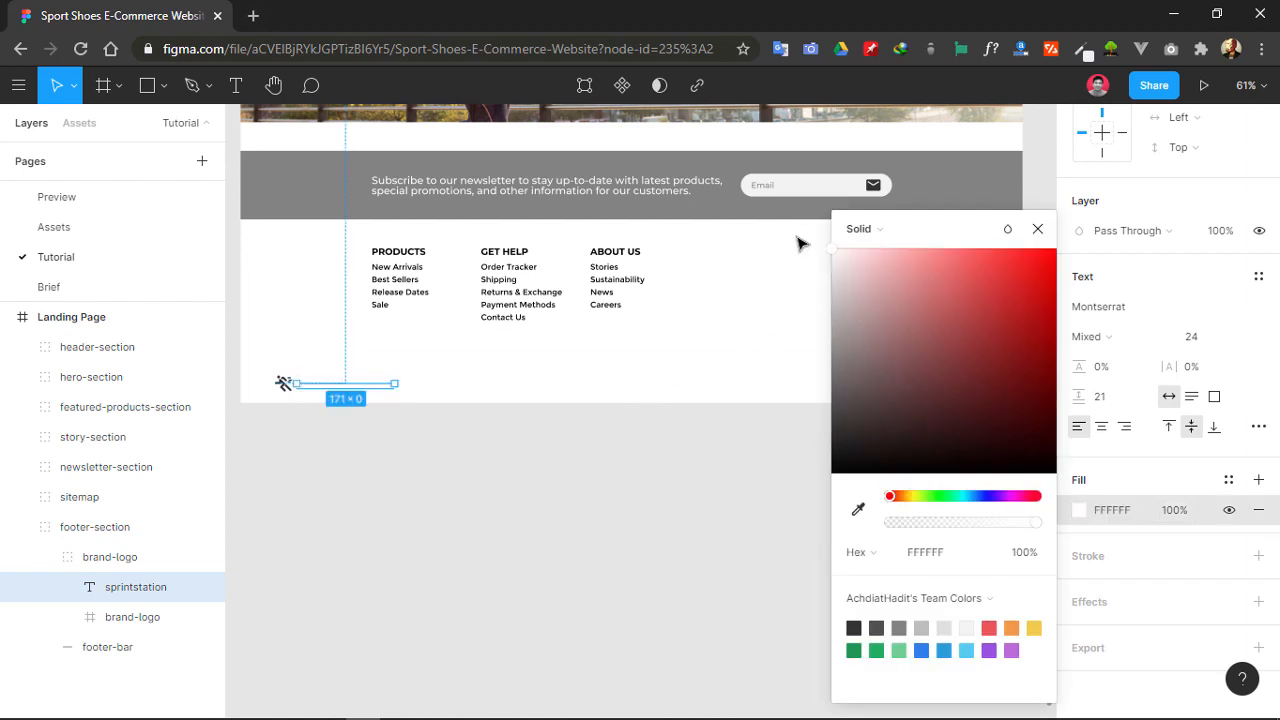
left_click(1037, 229)
- Recolor the runner icon in the footer logo to FFFFFF
left_click(284, 382)
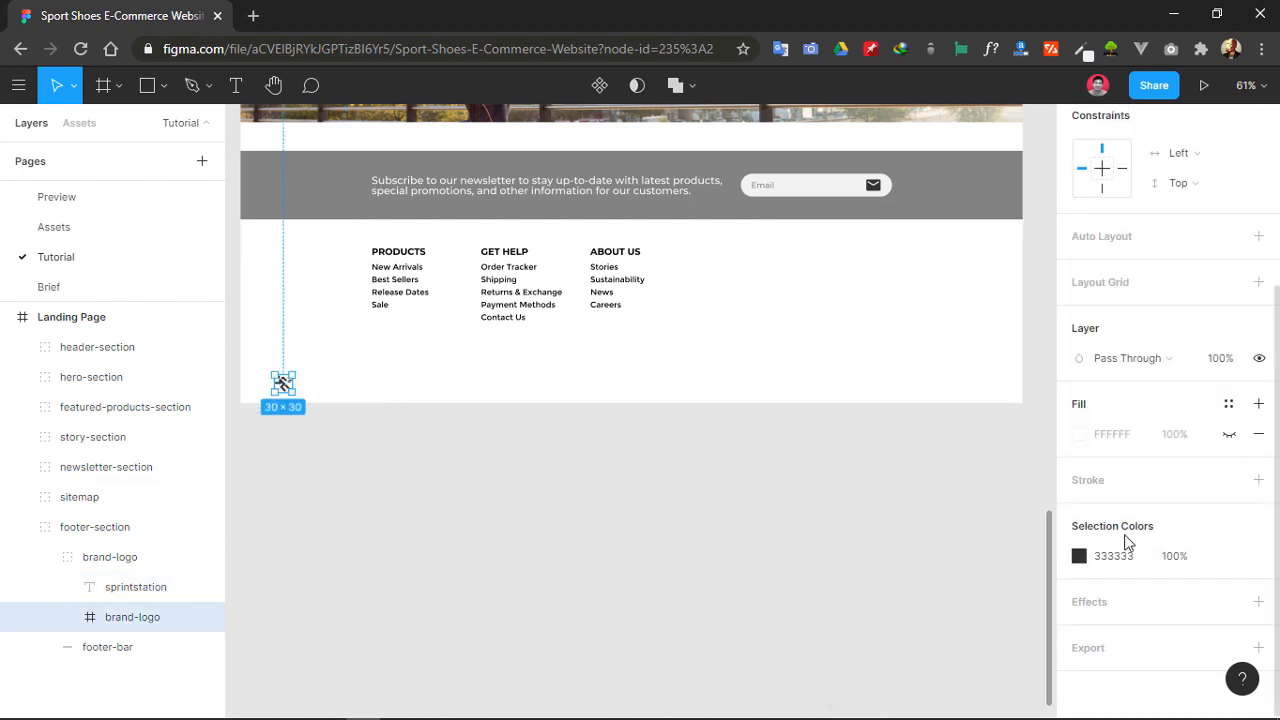
left_click(1079, 556)
type("ffffff")
key("Return")
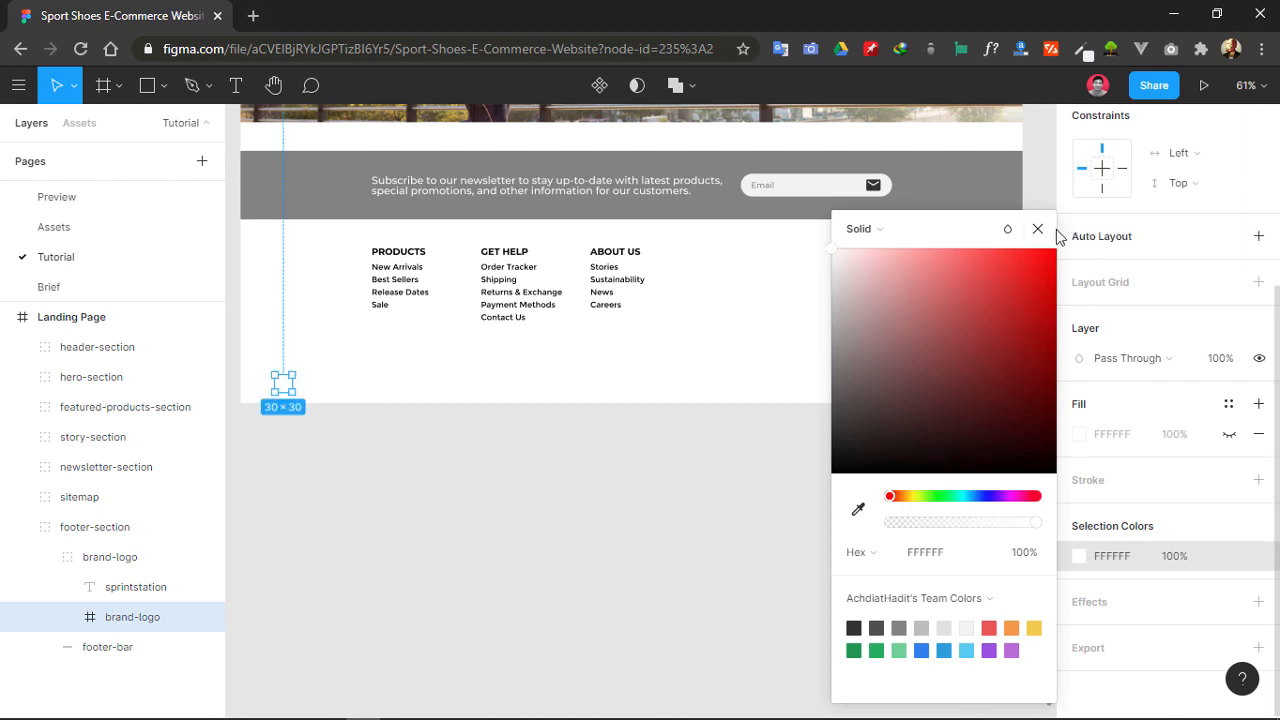
left_click(1037, 229)
left_click(700, 554)
- Set the footer-bar rectangle's fill to the dark grey 333333
left_click(610, 396)
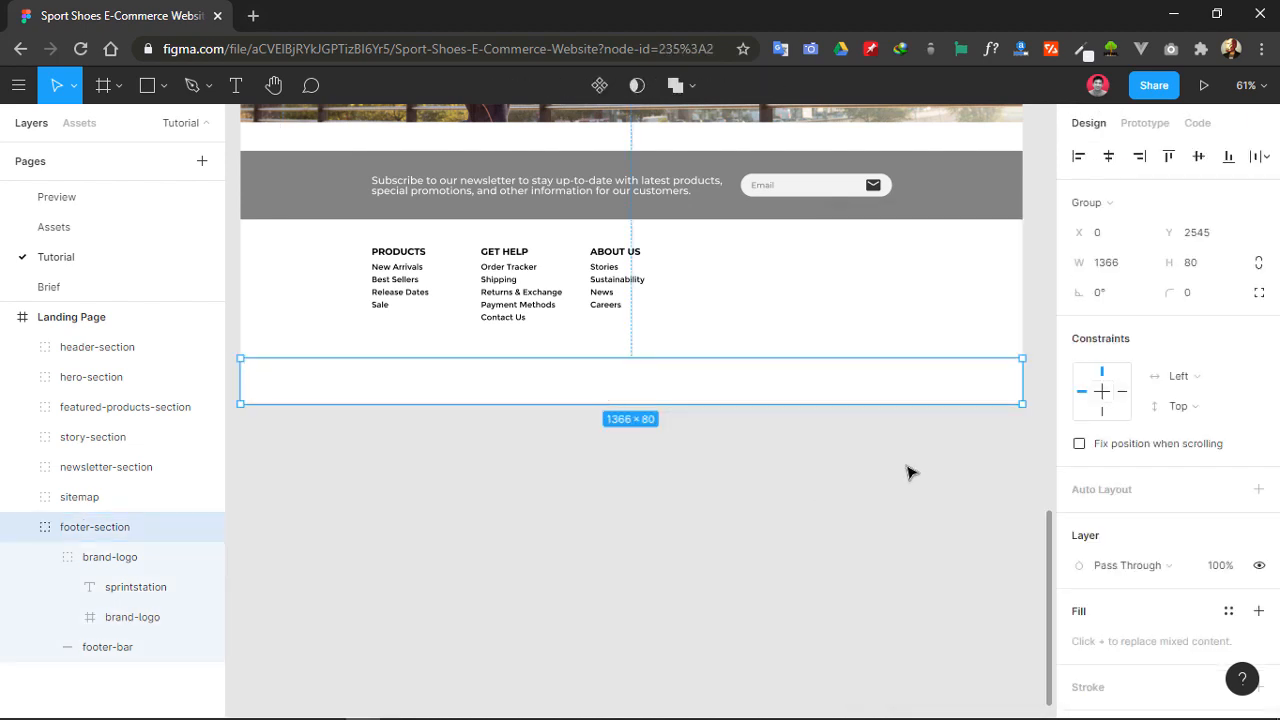
scroll(1084, 540, "down", 2)
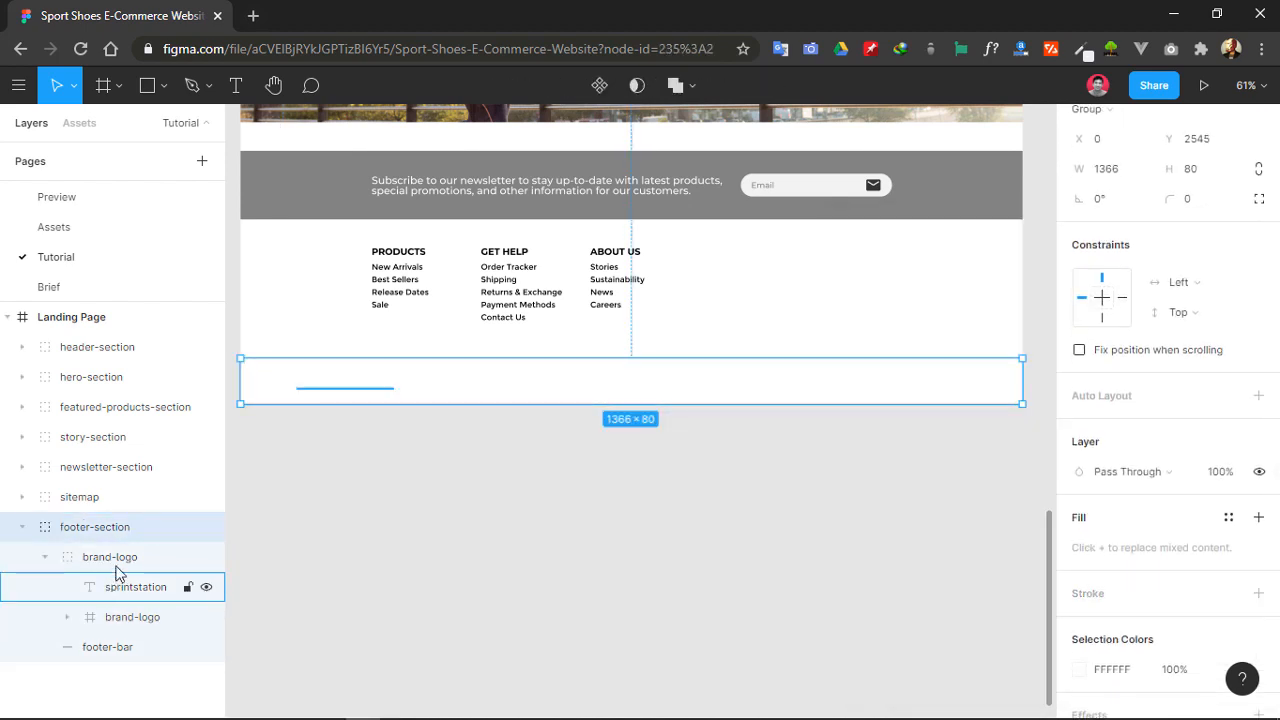
left_click(100, 648)
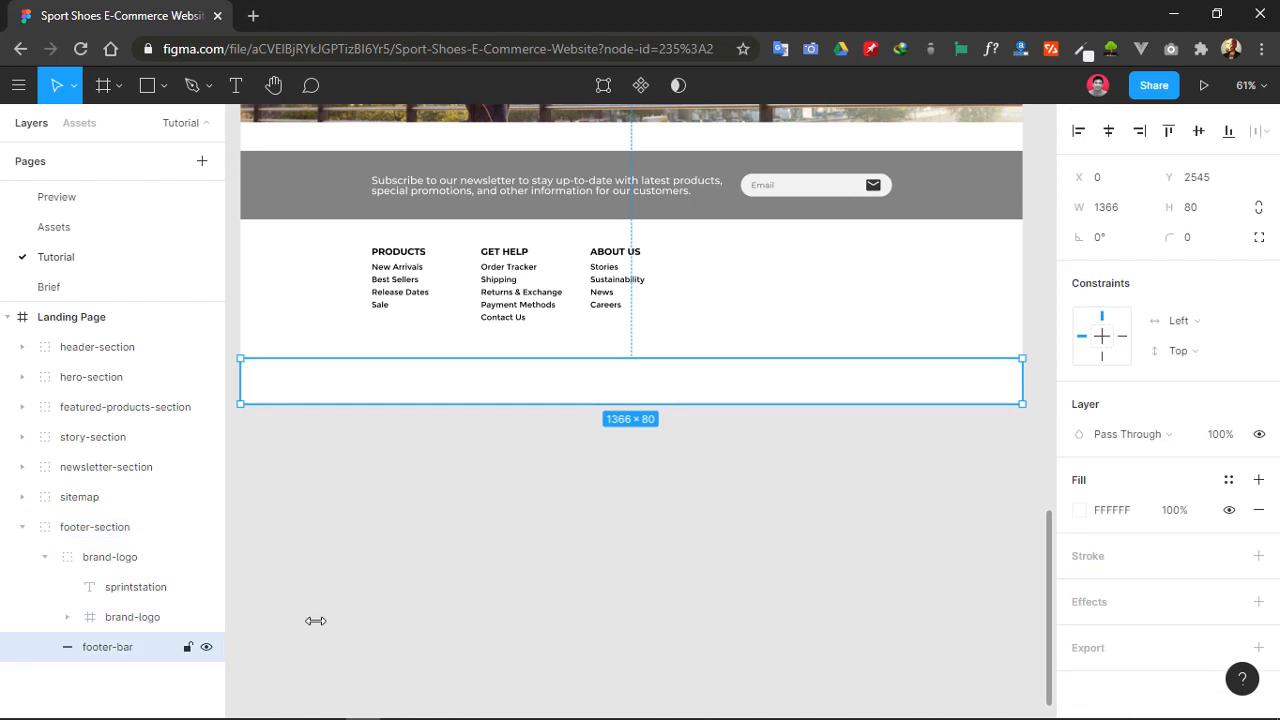
left_click(1079, 510)
left_click(860, 626)
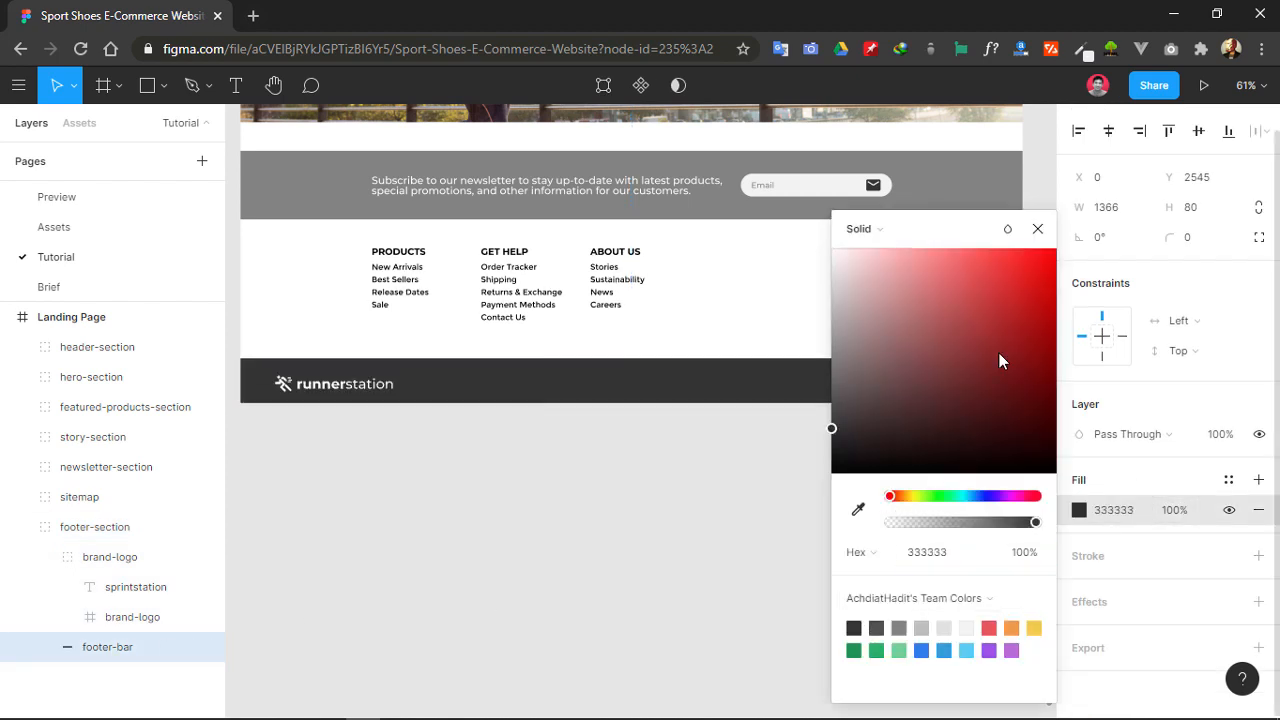
left_click(1038, 228)
left_click(598, 481)
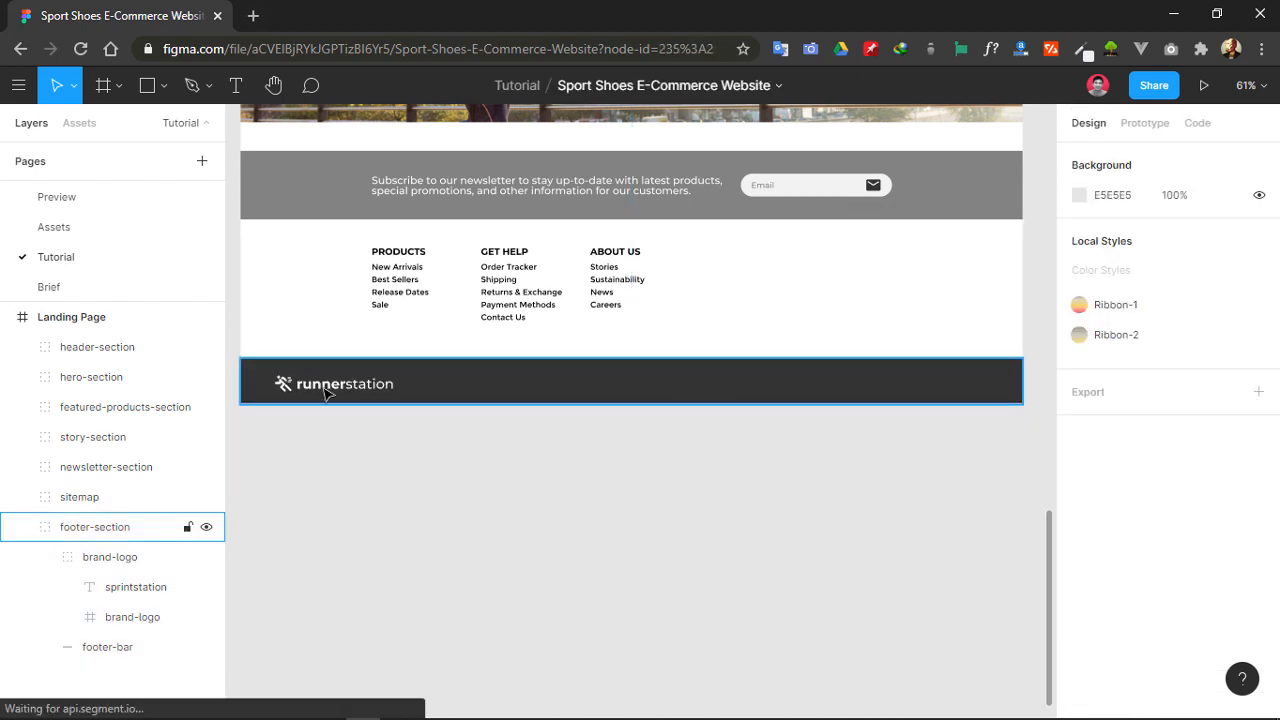
- Align the footer's brand-logo group and footer-bar along their vertical centers
left_click(327, 392)
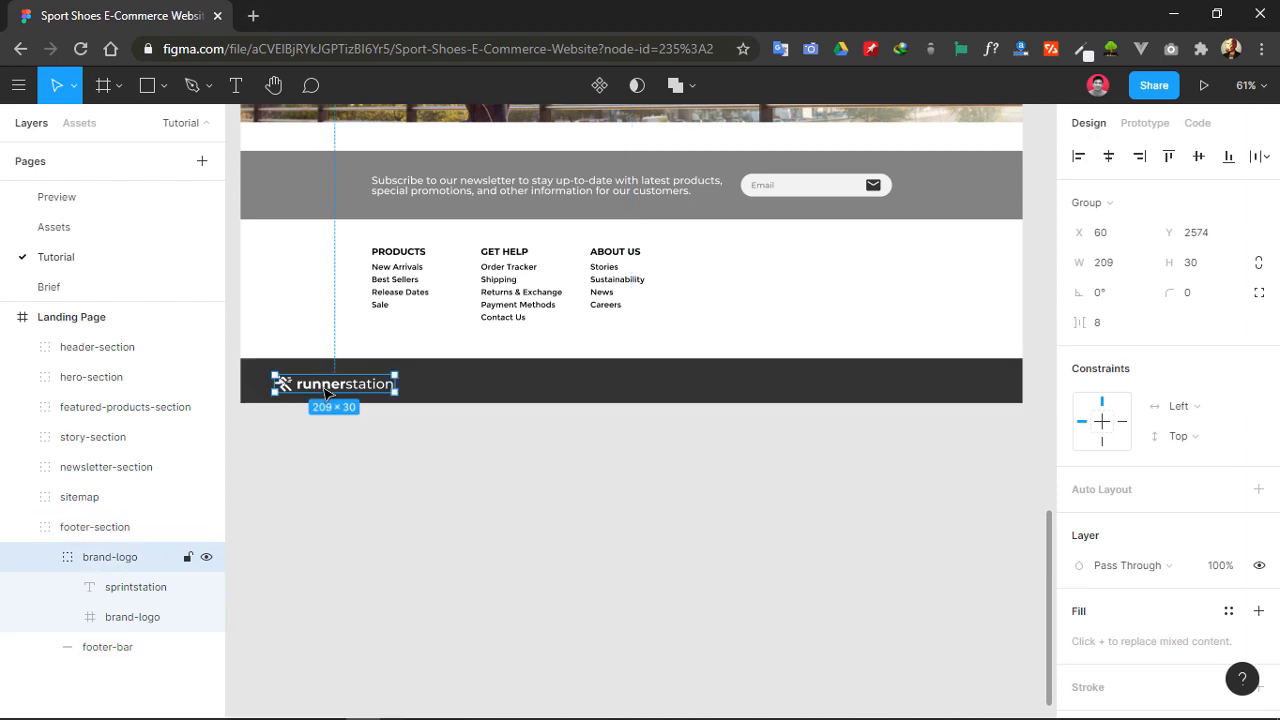
left_click(500, 386, "shift")
left_click(1203, 158)
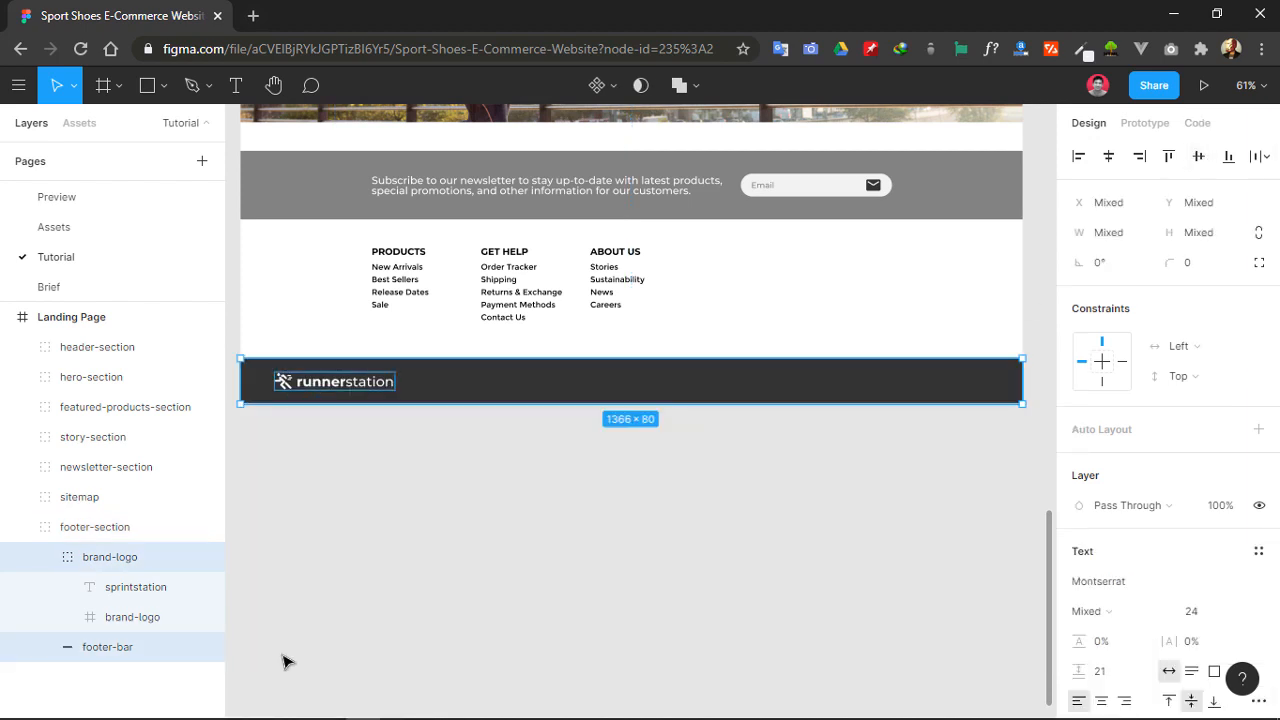
left_click(408, 537)
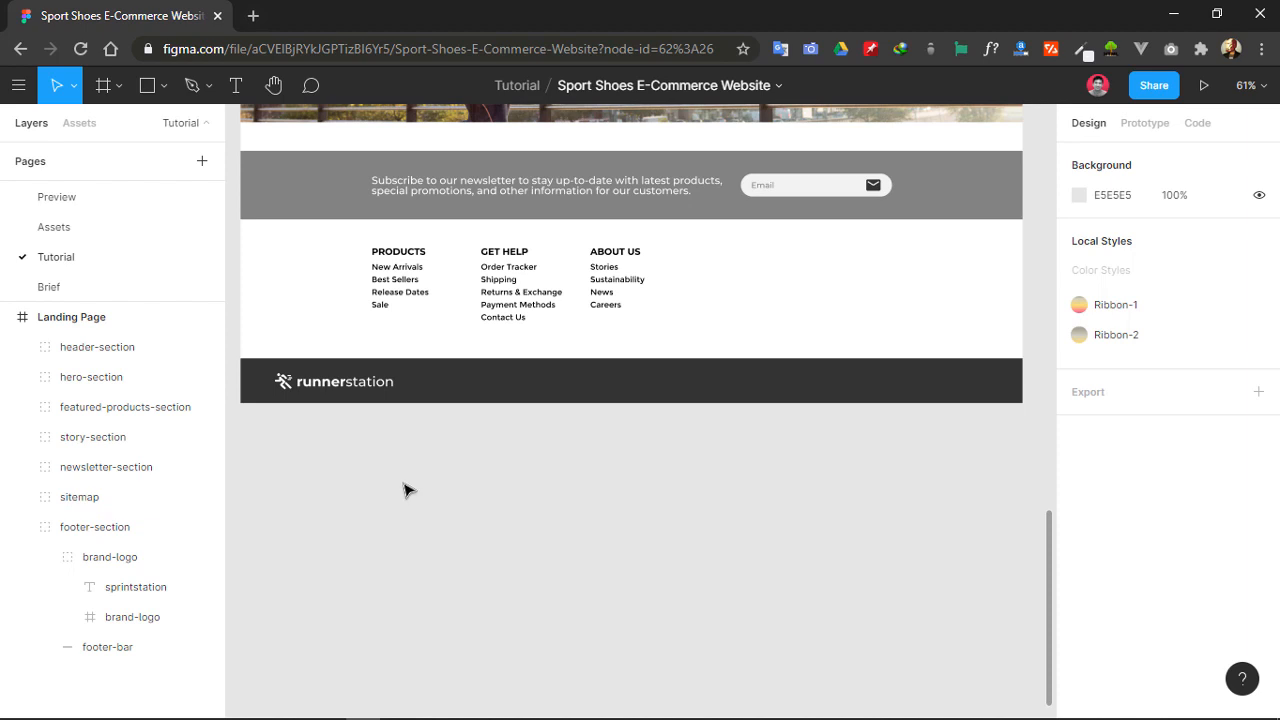
- Draw a text box about 389 × 36 in the footer bar beside the logo and enter the placeholder "asas"
scroll(511, 507, "up", 1)
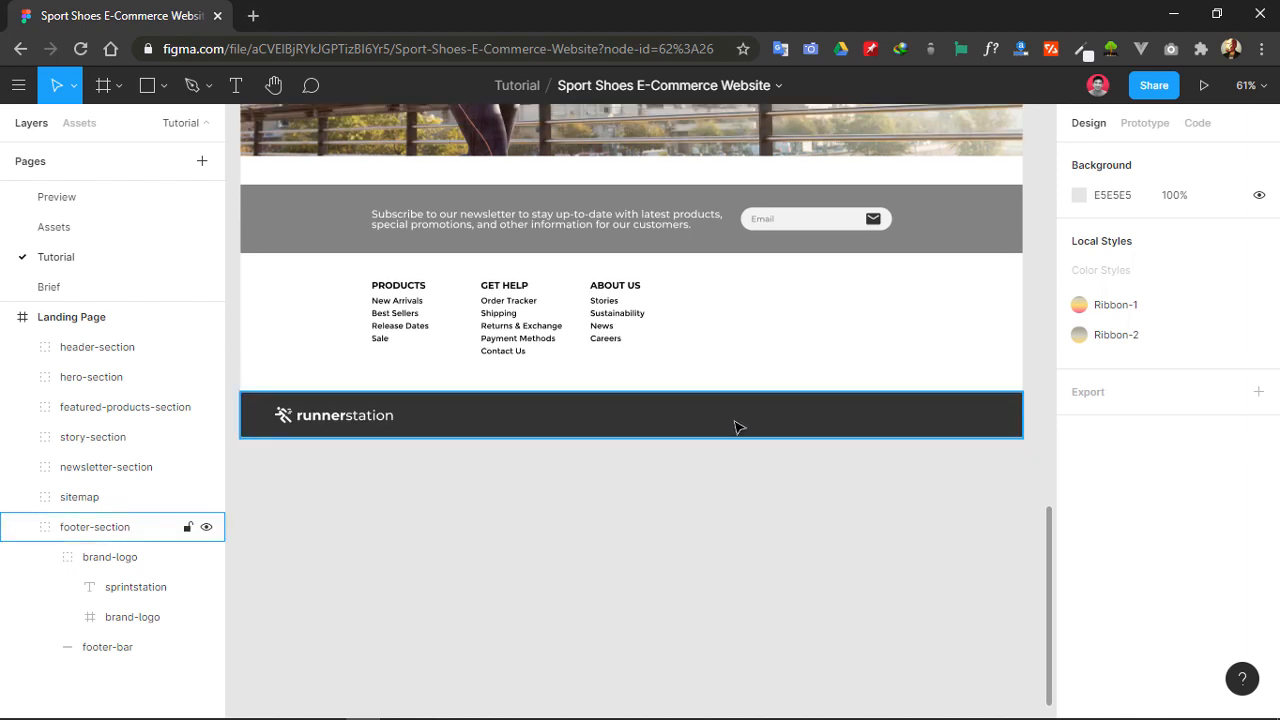
key("t")
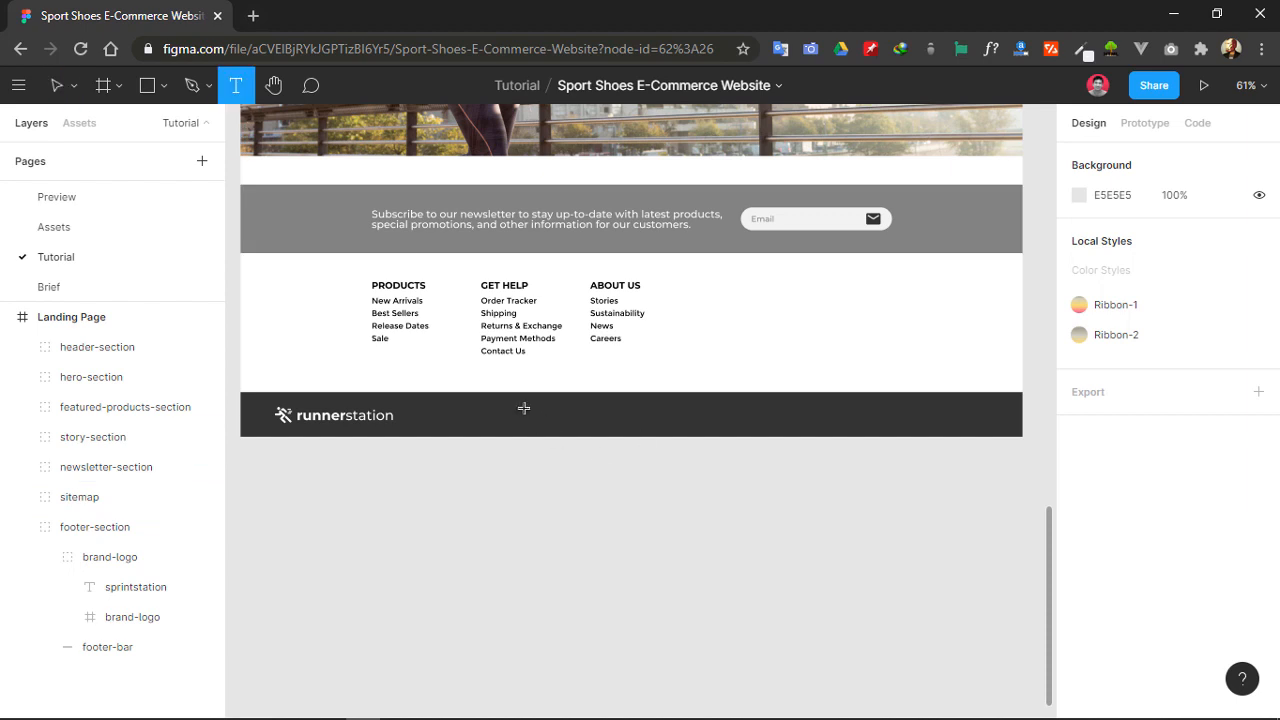
left_click_drag(517, 403, 741, 426)
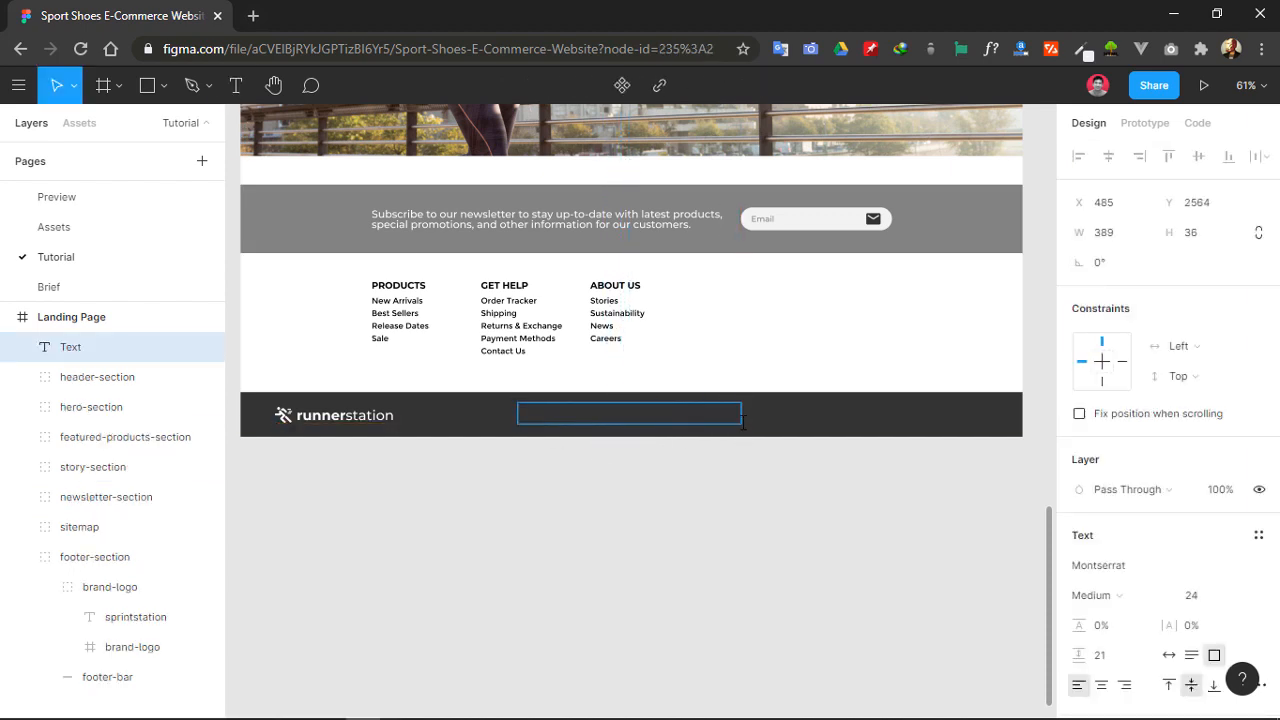
type("asas")
- Set the footer placeholder text's fill to FFFFFF, keeping the placeholder "asas"
key("ctrl+a")
scroll(1117, 609, "down", 3)
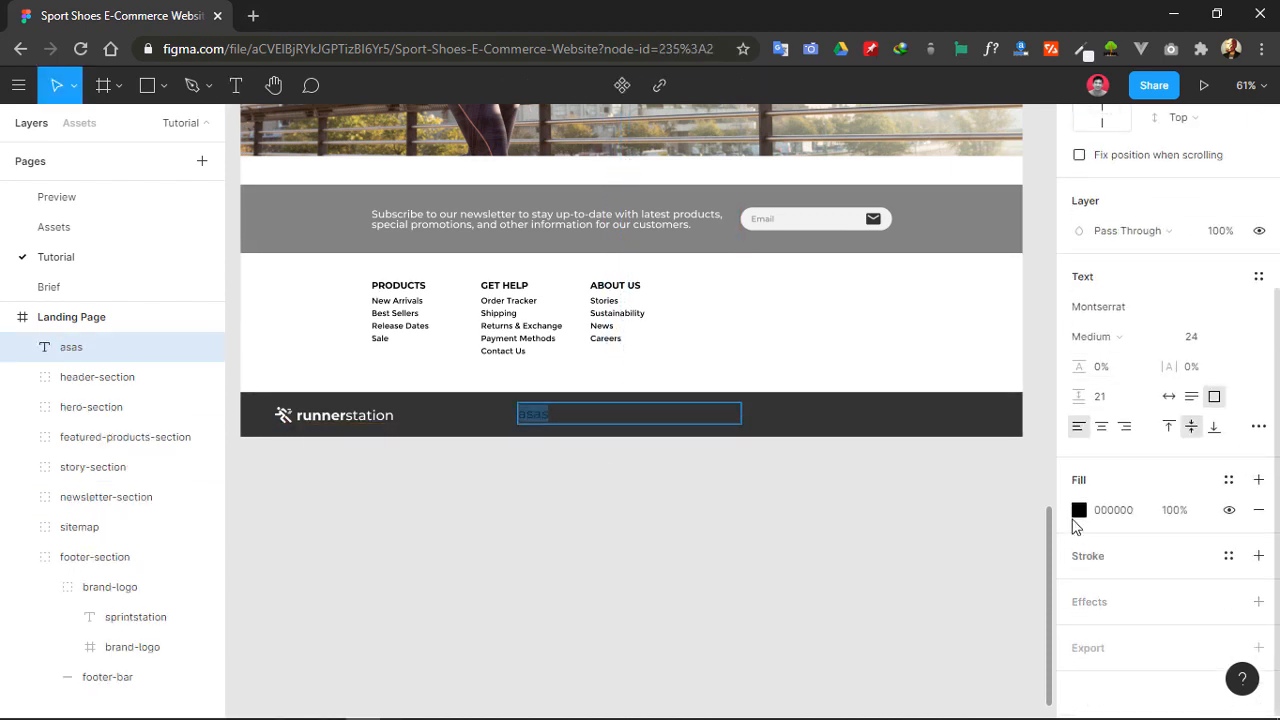
left_click(1079, 511)
type("FFFFFF")
key("Return")
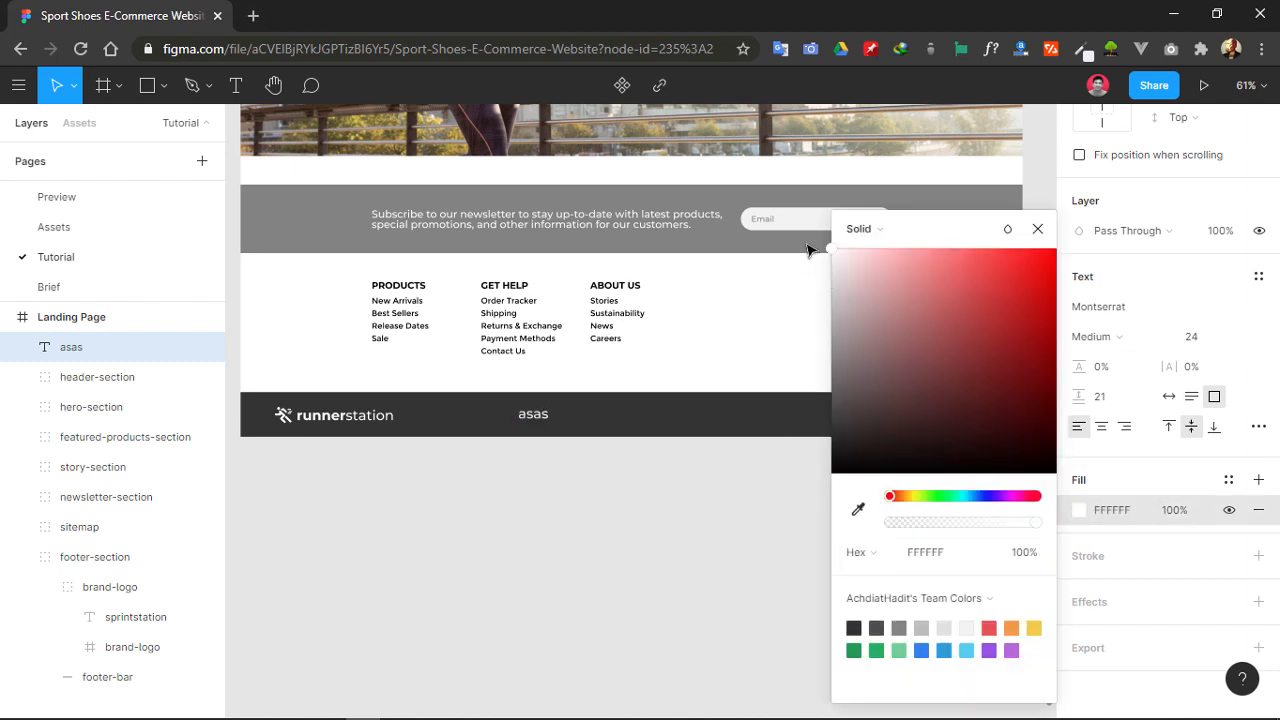
left_click(1038, 231)
key("Return")
type("=")
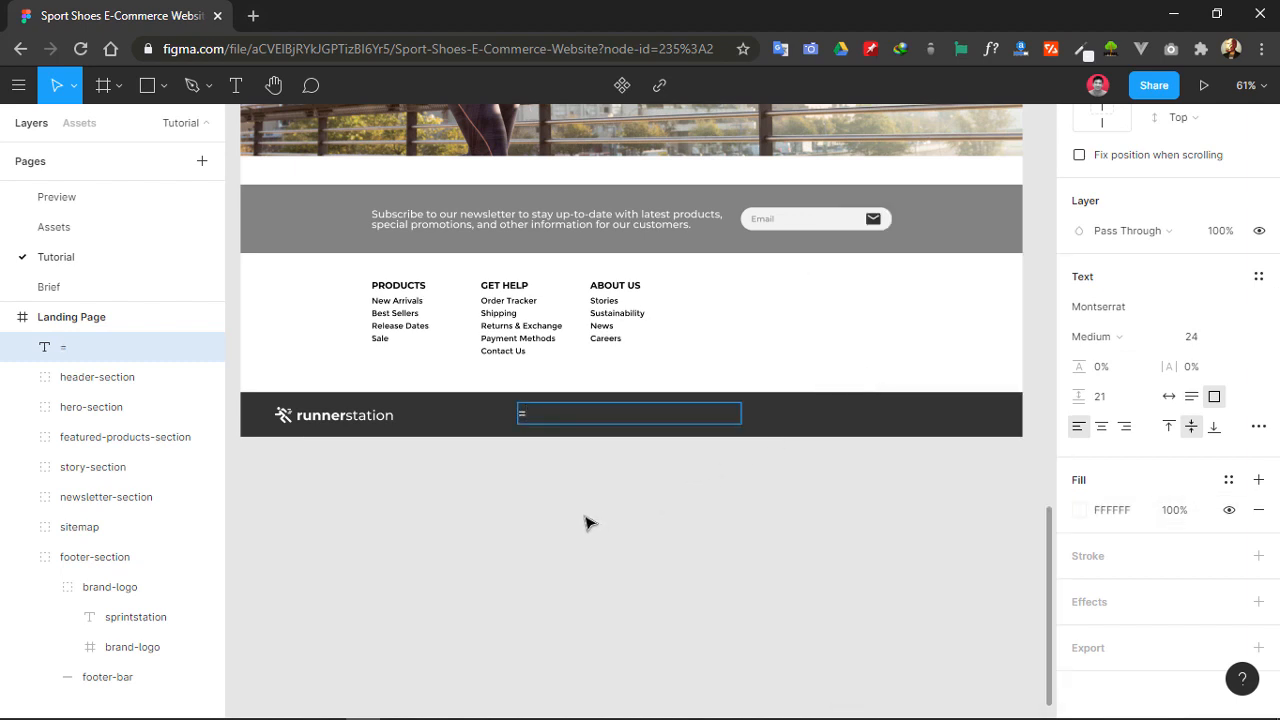
key("ctrl+z")
key("Escape")
- Set the footer placeholder text's font size to 14
key("shift+0")
scroll(572, 423, "left", 2)
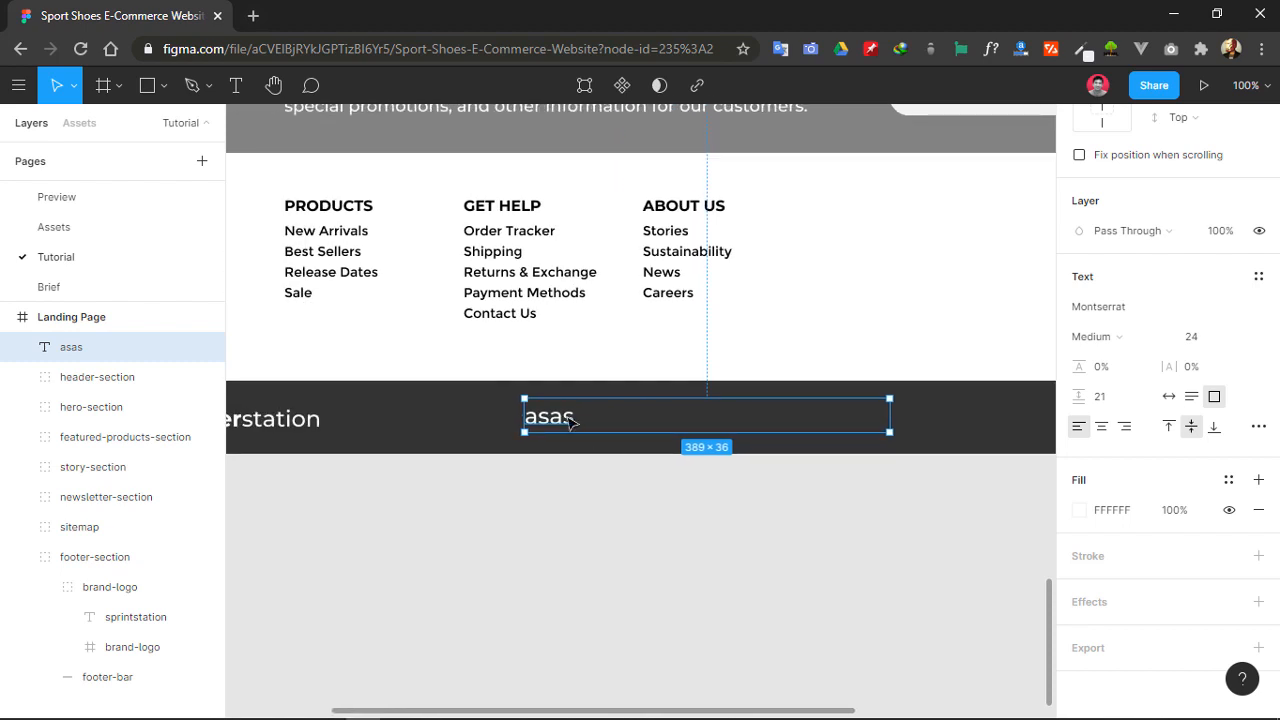
double_click(563, 420)
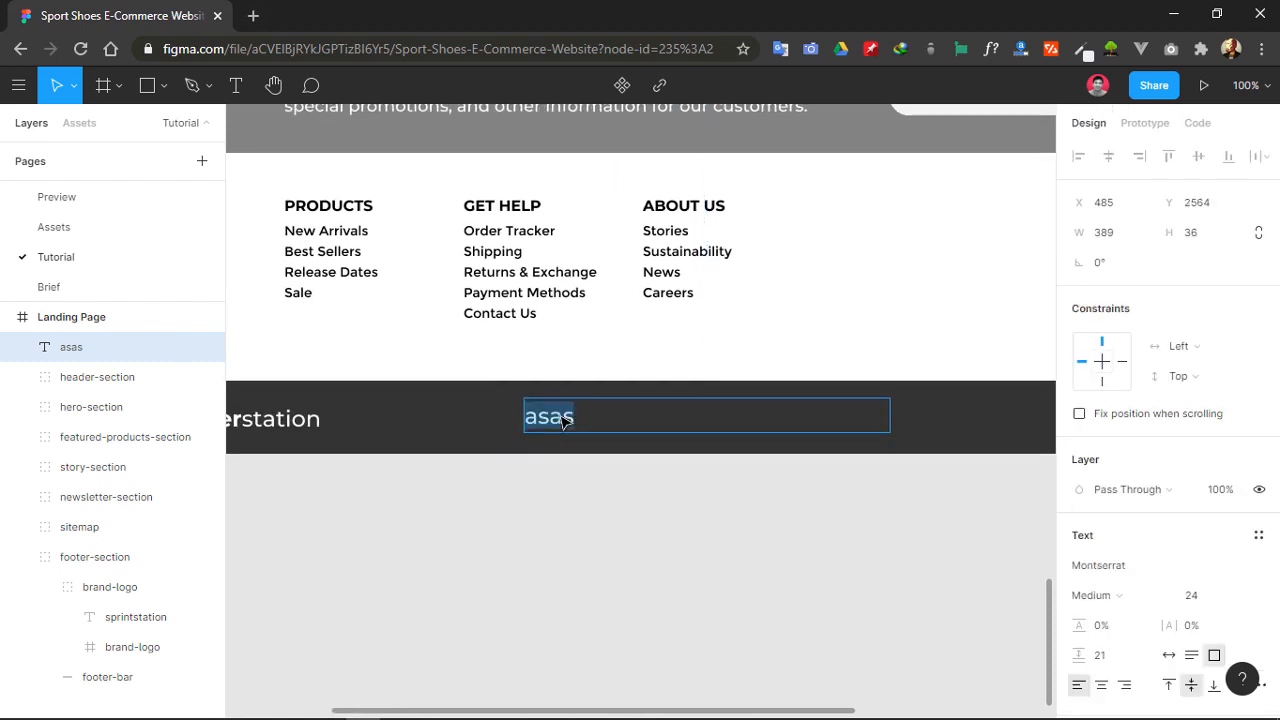
left_click(1201, 597)
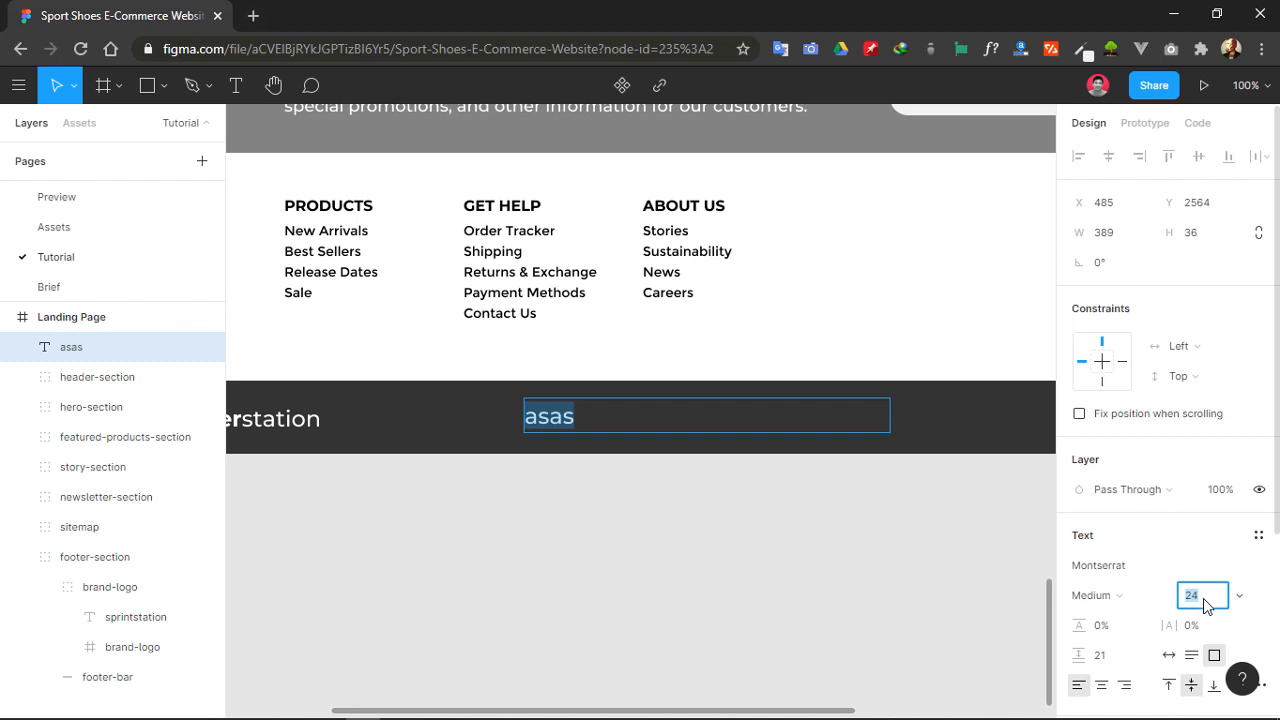
type("14")
key("Return")
key("Escape")
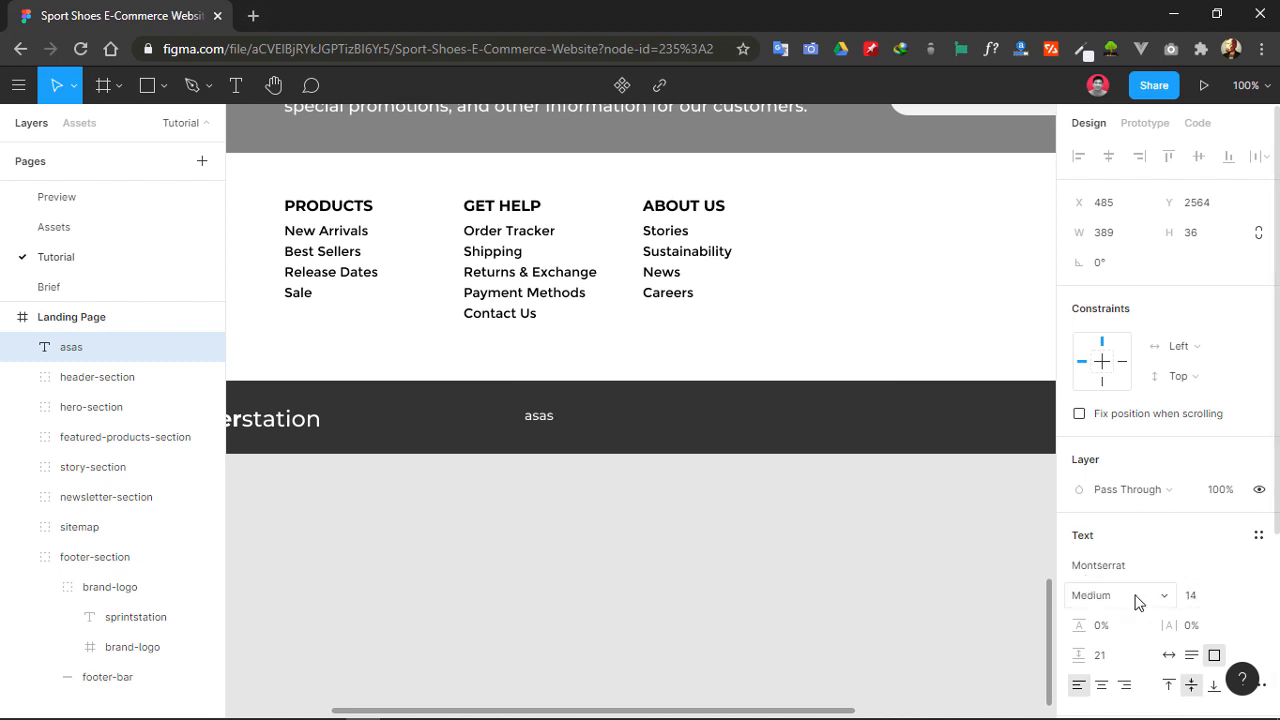
- Replace the footer placeholder with "© 2020 RunnerStation, Inc. All Rights Reserved."
key("Return")
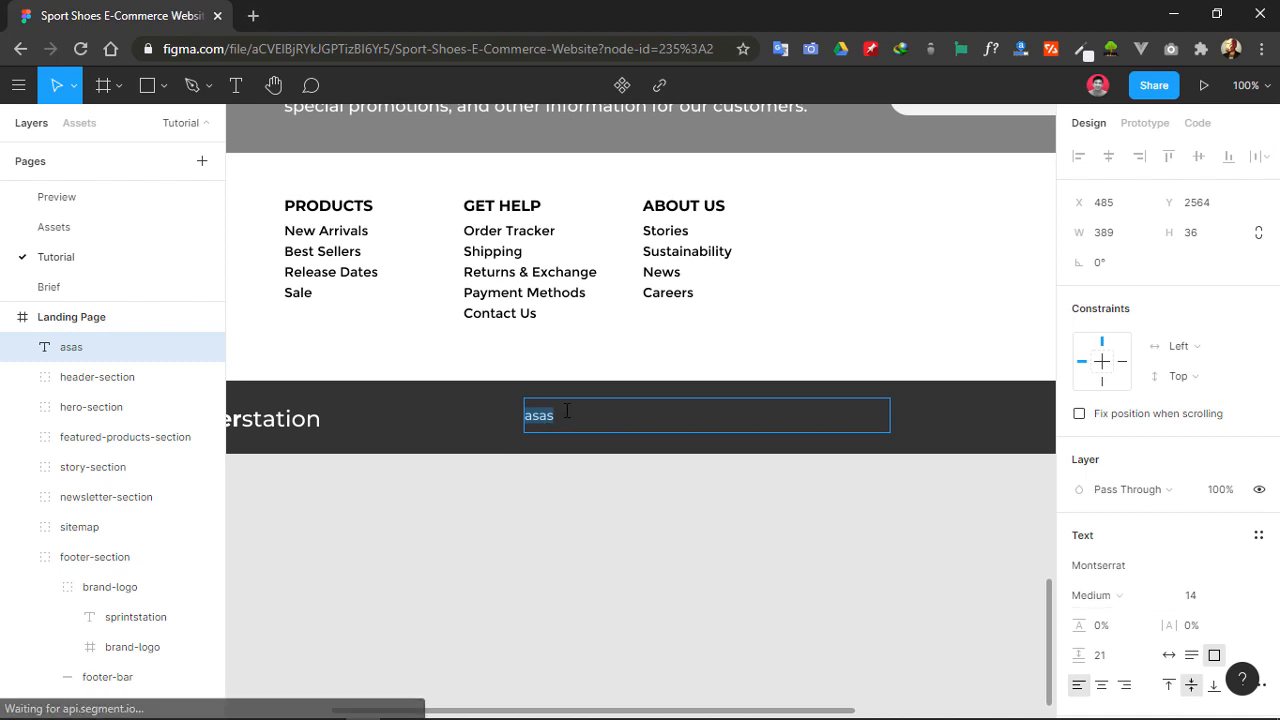
type("©")
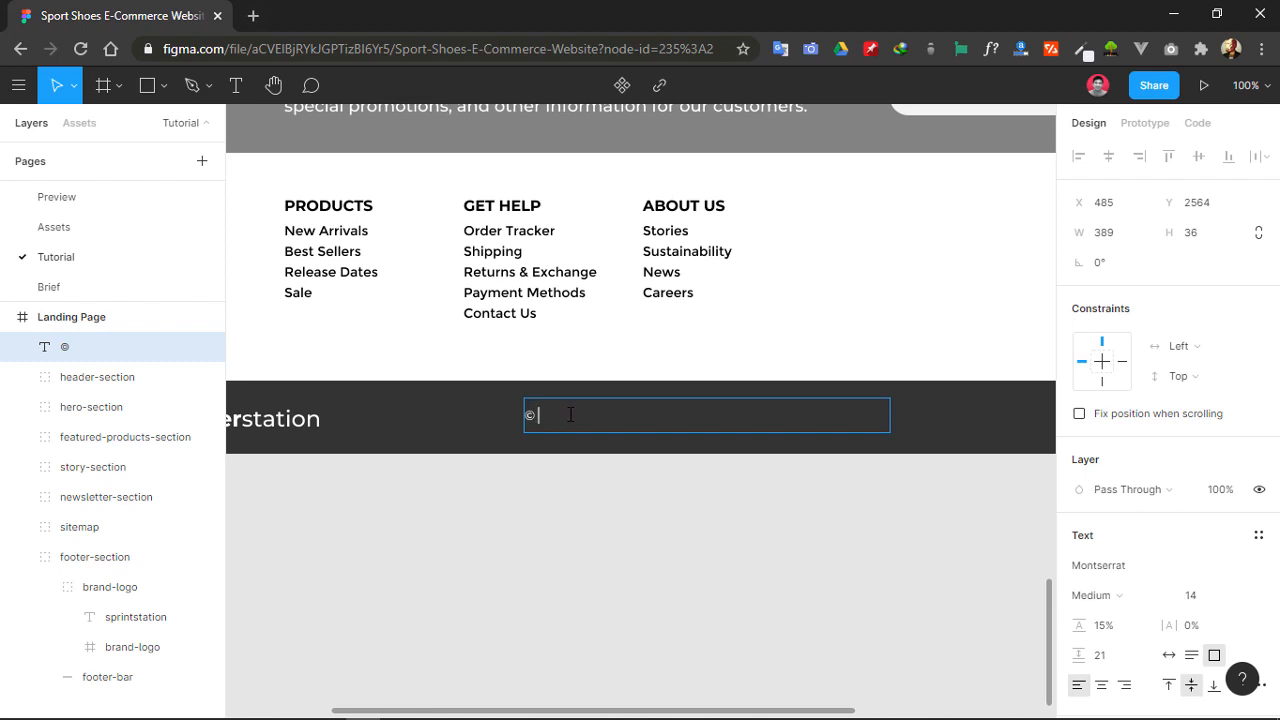
type("2020 RunnerStation, Inc. All Rights Reserved.")
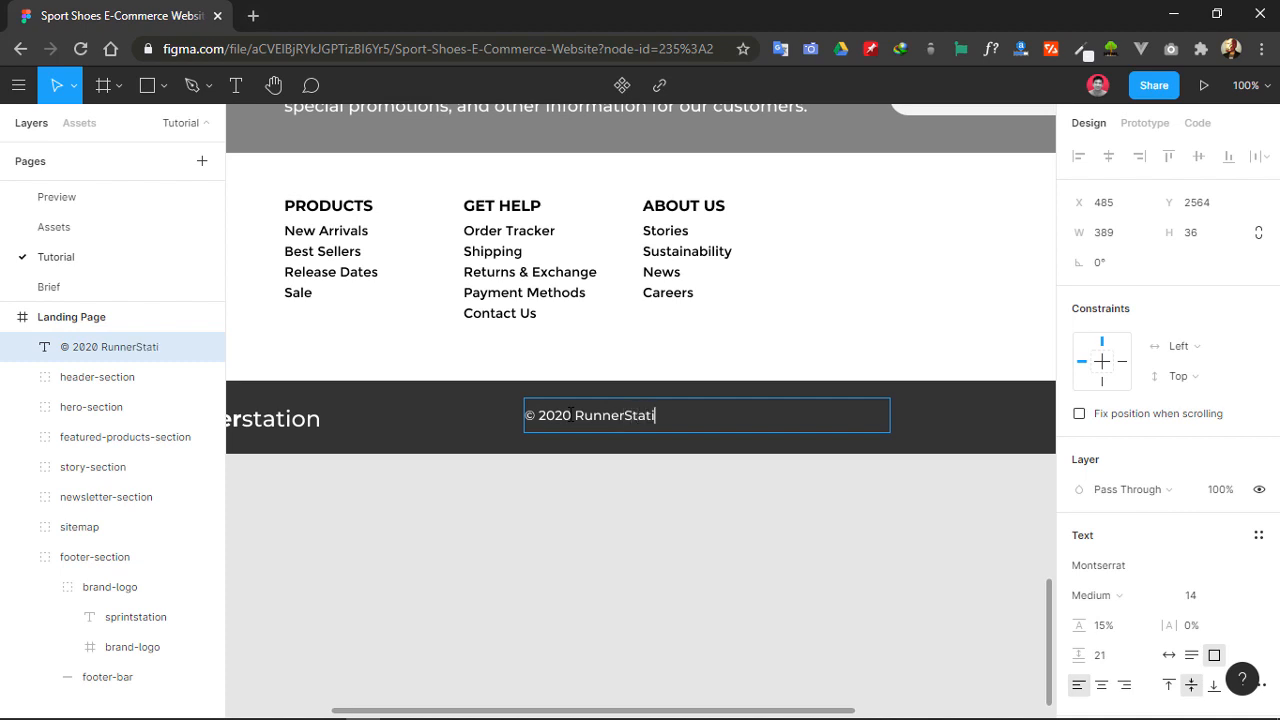
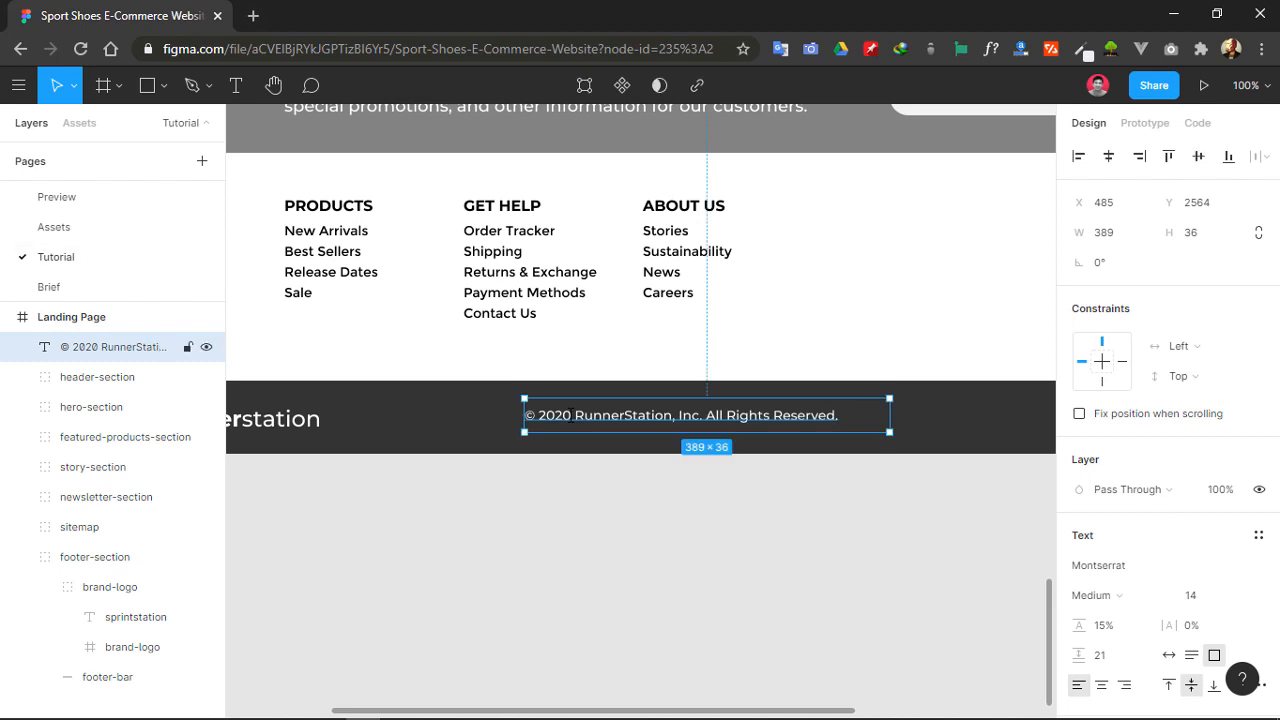
- Change the capitalisation in the footer copyright line so it ends with "All rights reserved."
double_click(717, 419)
left_click(722, 416)
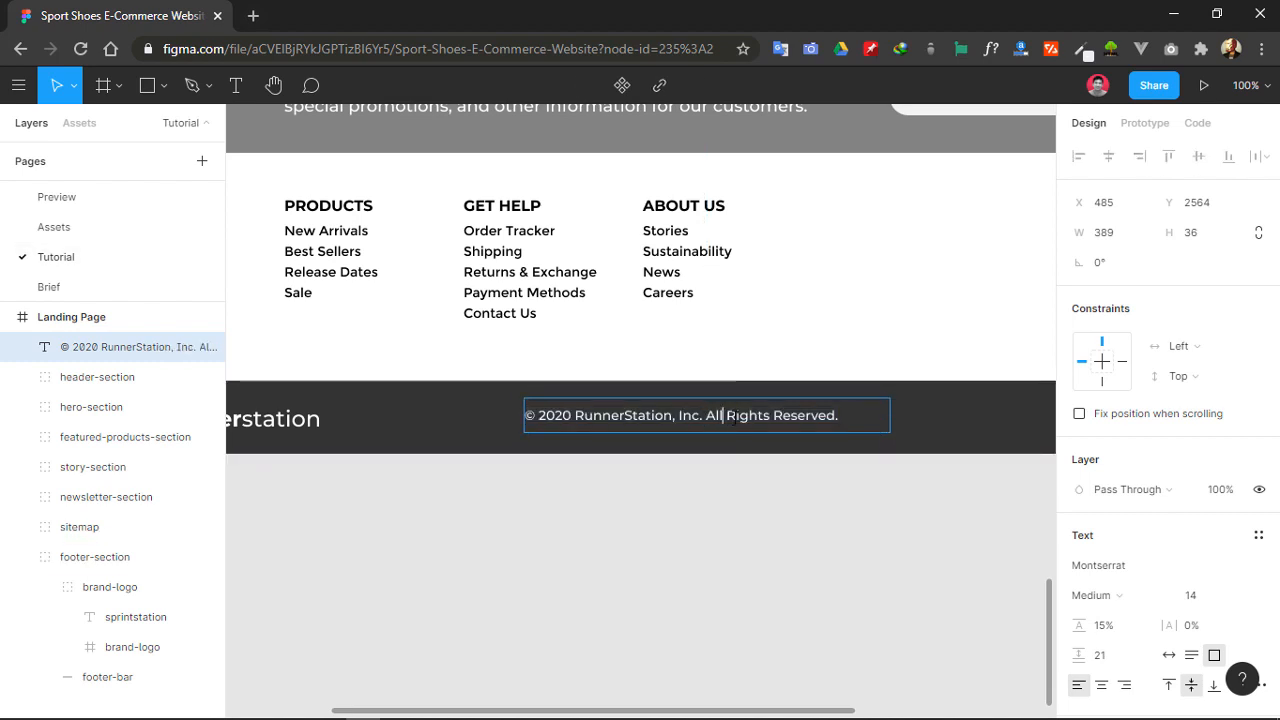
type("rese")
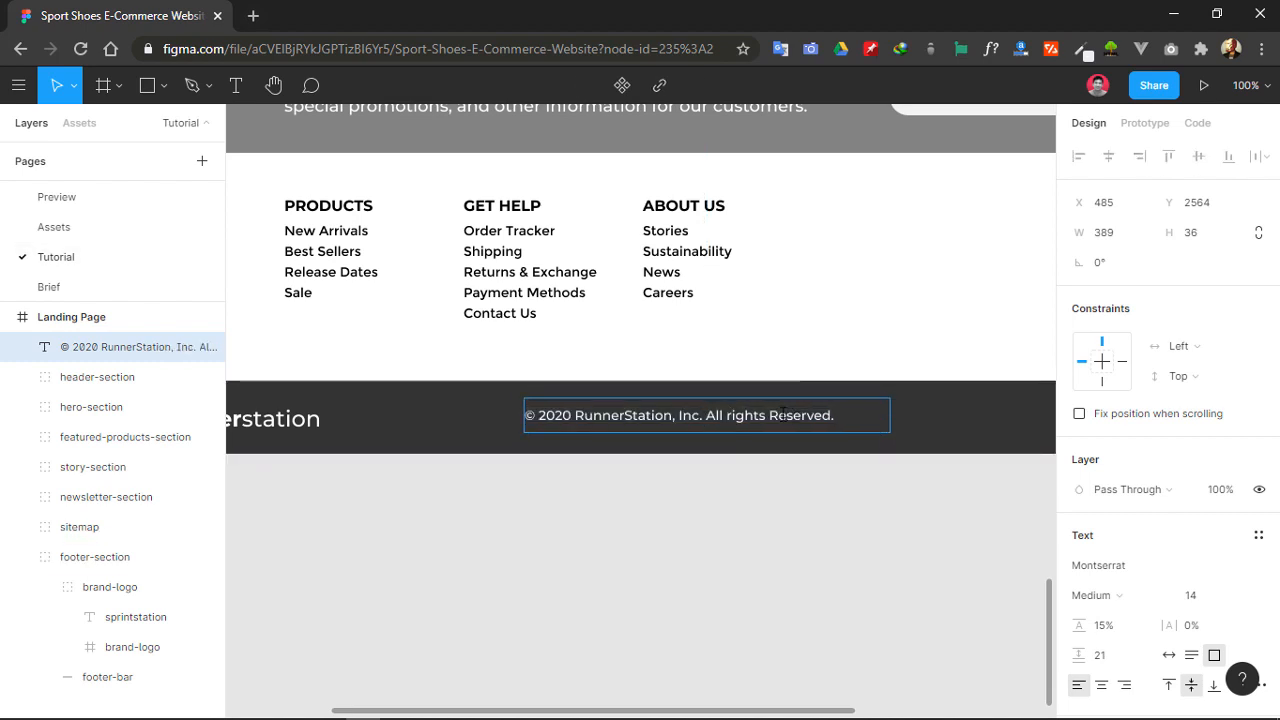
type("r")
key("Escape")
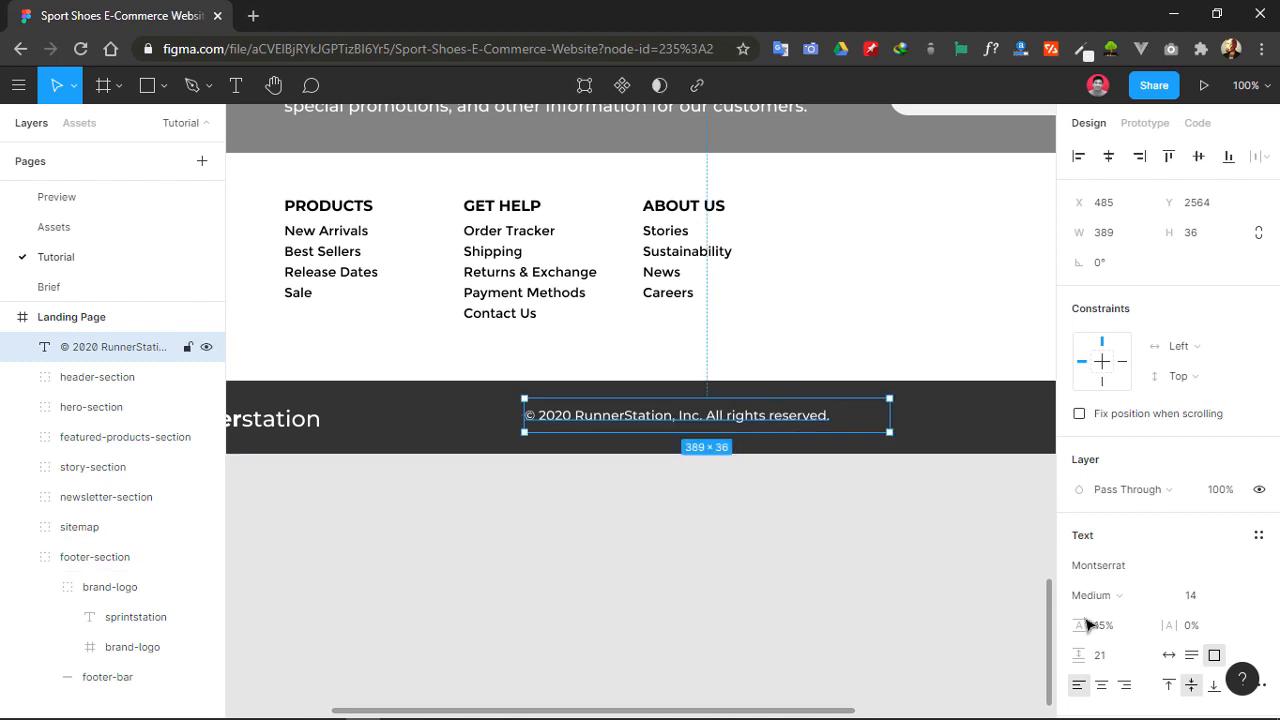
- Center-align the copyright text and center its text box horizontally on the page and vertically in the footer bar
left_click(1102, 686)
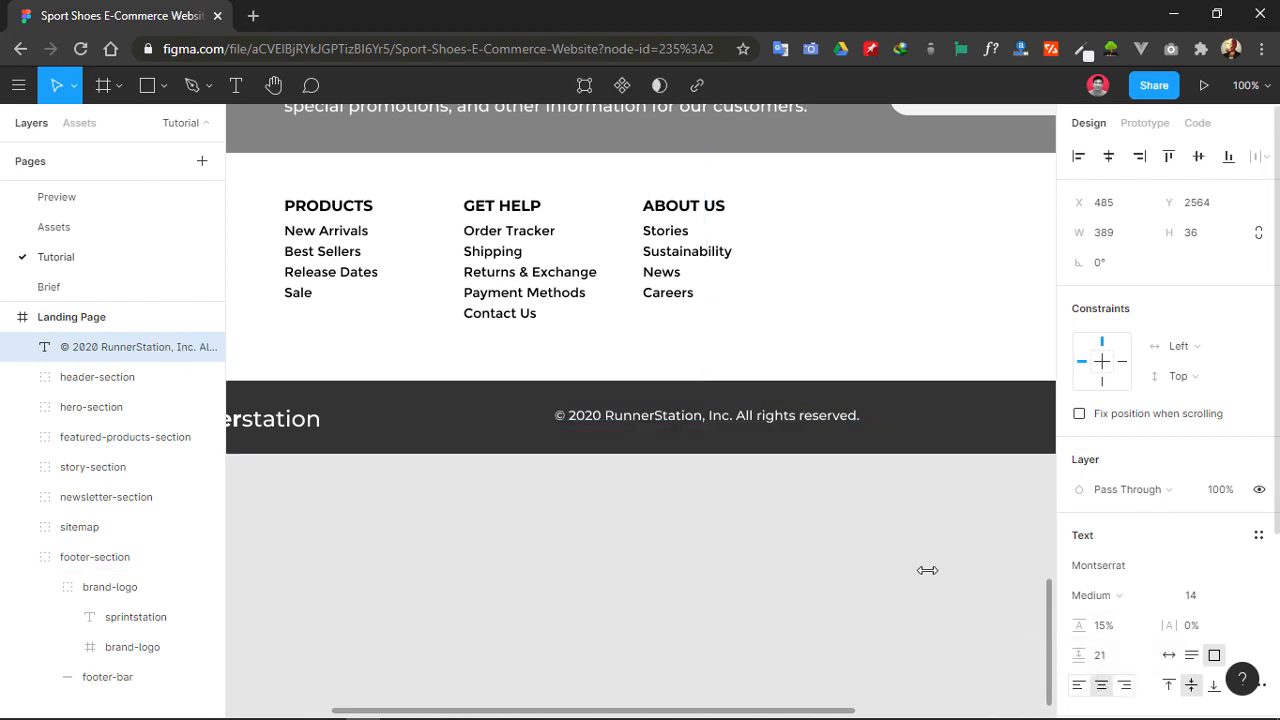
left_click(1108, 160)
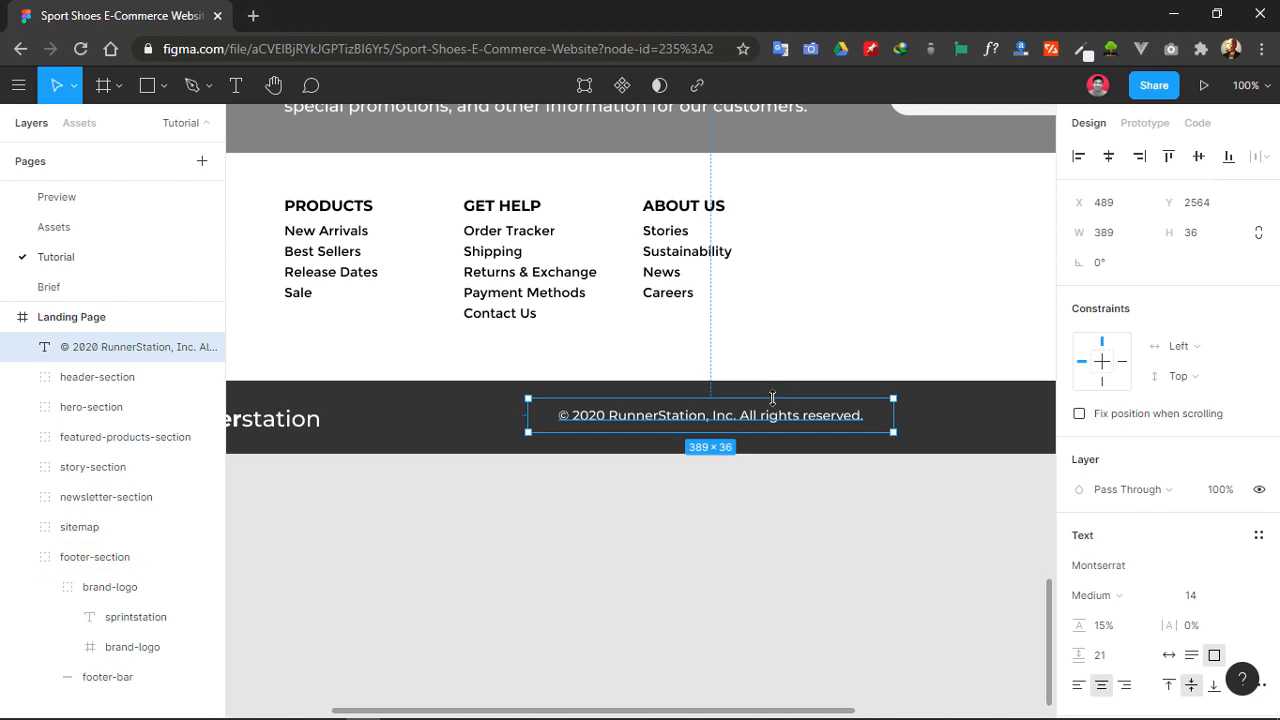
left_click_drag(773, 399, 779, 411)
left_click(969, 409, "shift")
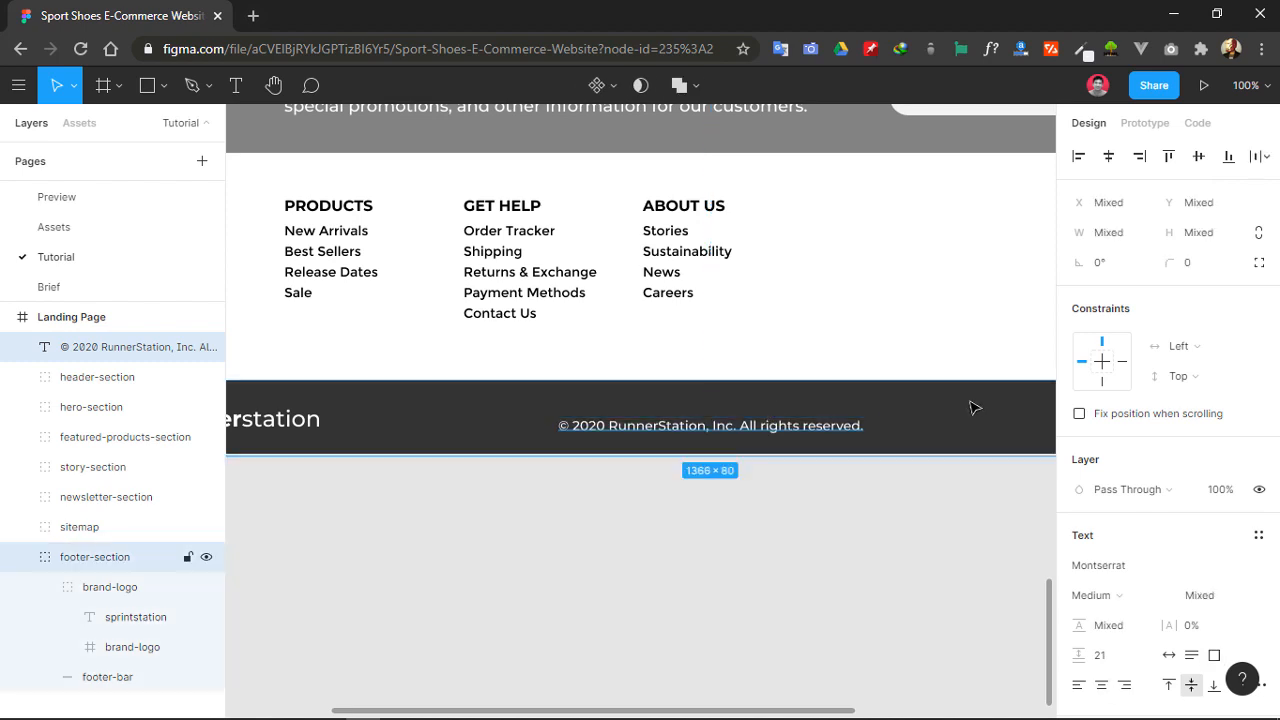
left_click(1203, 156)
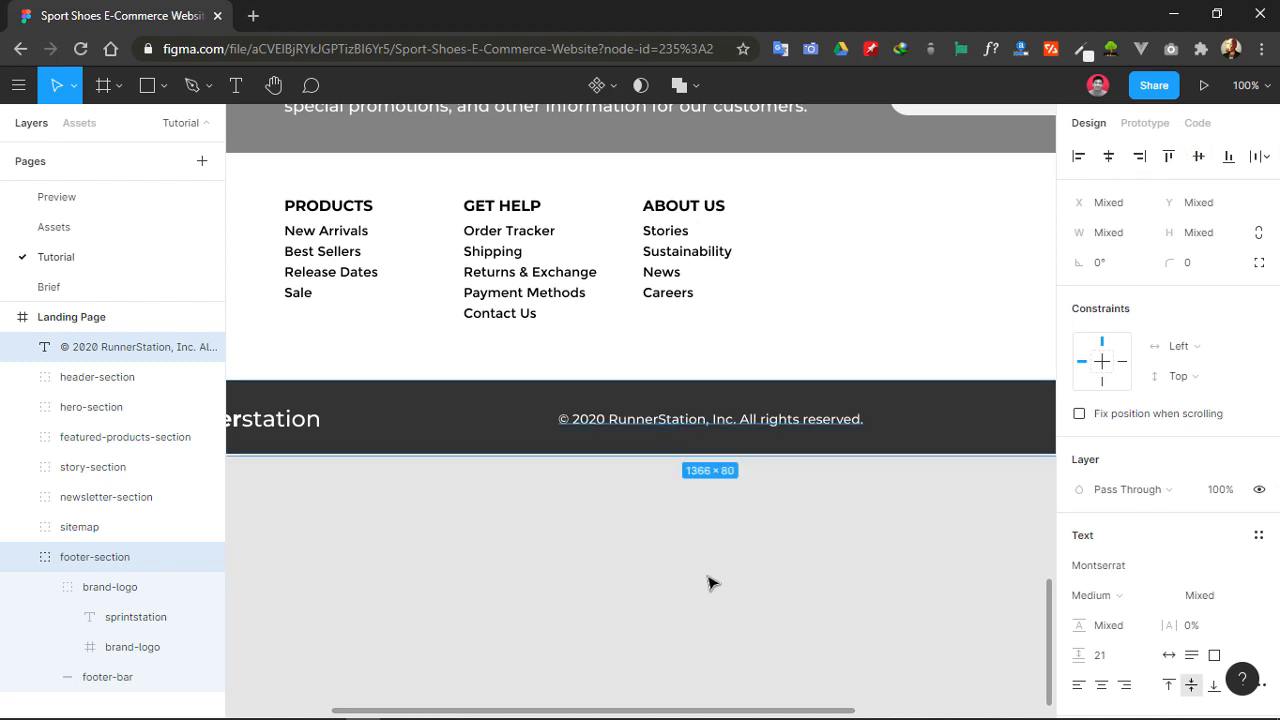
left_click(560, 572)
- Move the copyright text layer into the footer-section group, directly above the brand-logo group
scroll(723, 580, "left", 3)
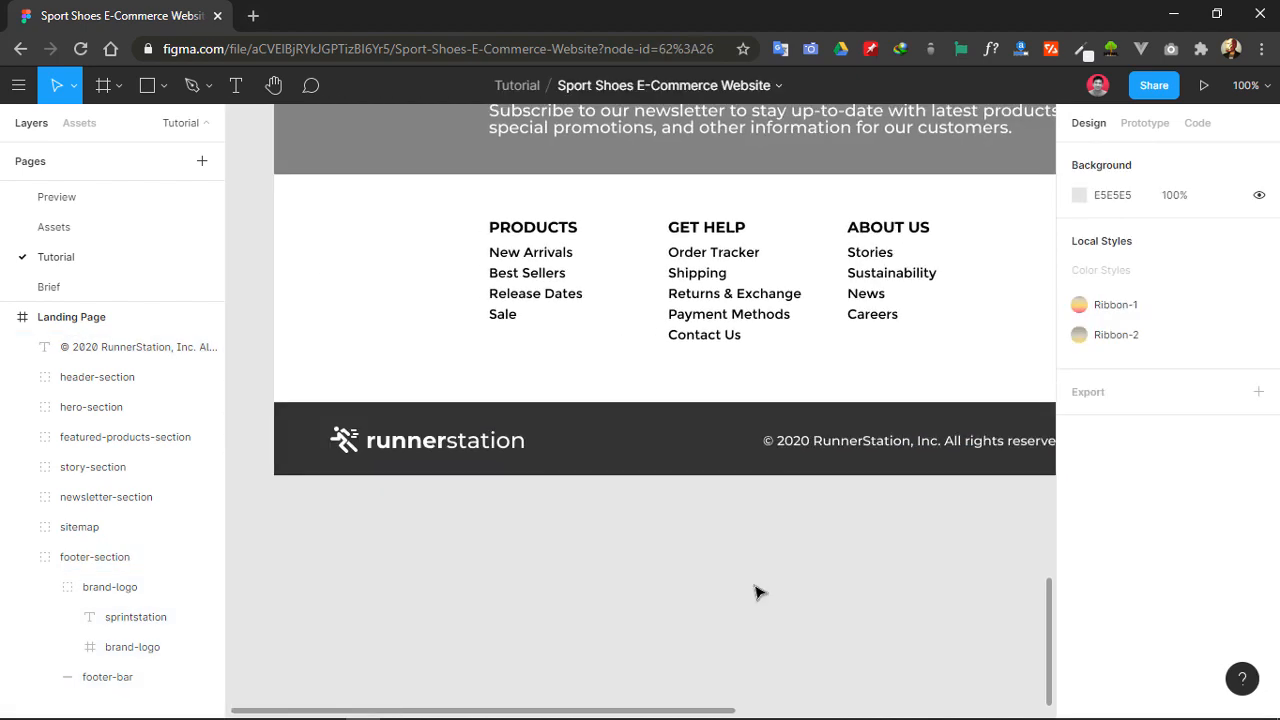
left_click(103, 348)
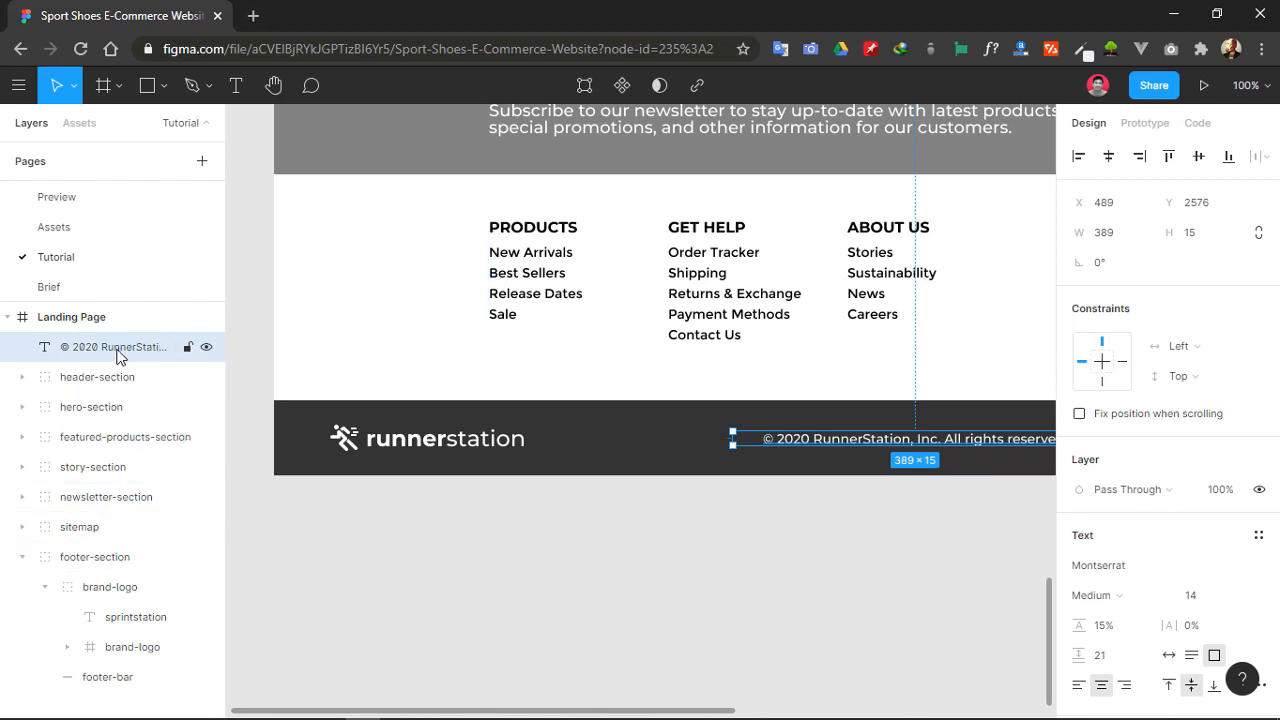
left_click_drag(117, 357, 137, 575)
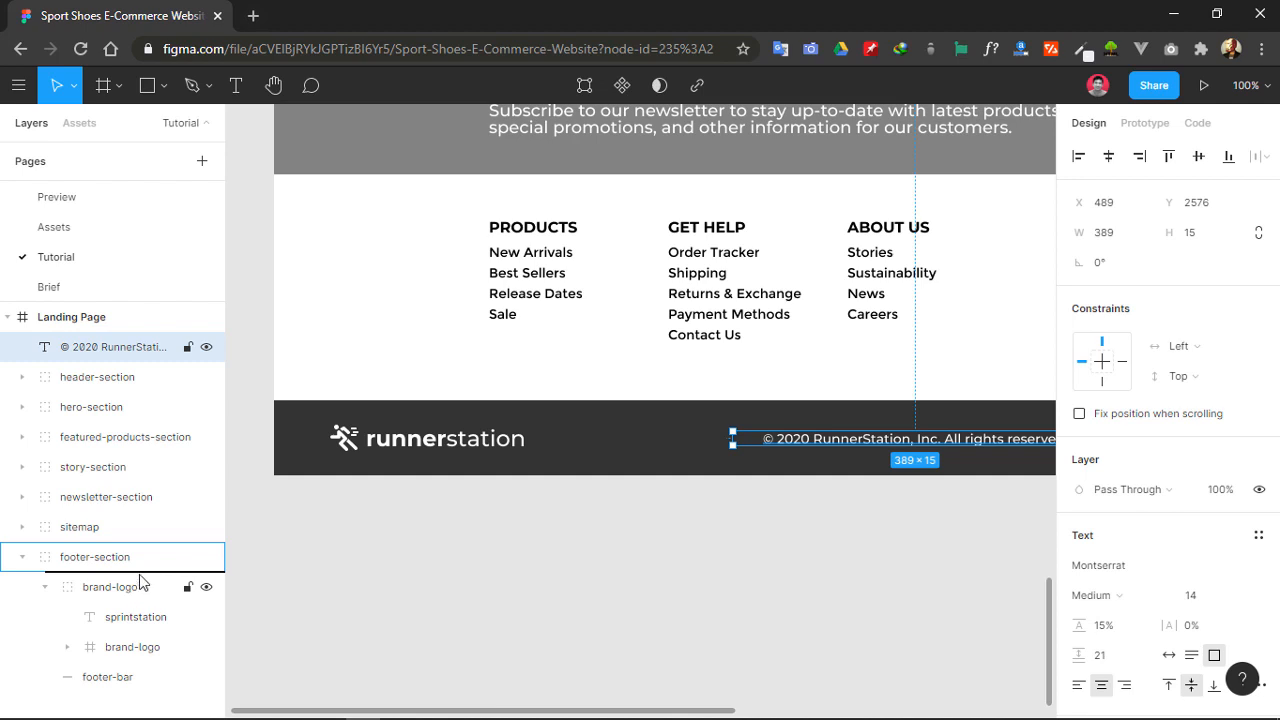
left_click_drag(138, 582, 138, 582)
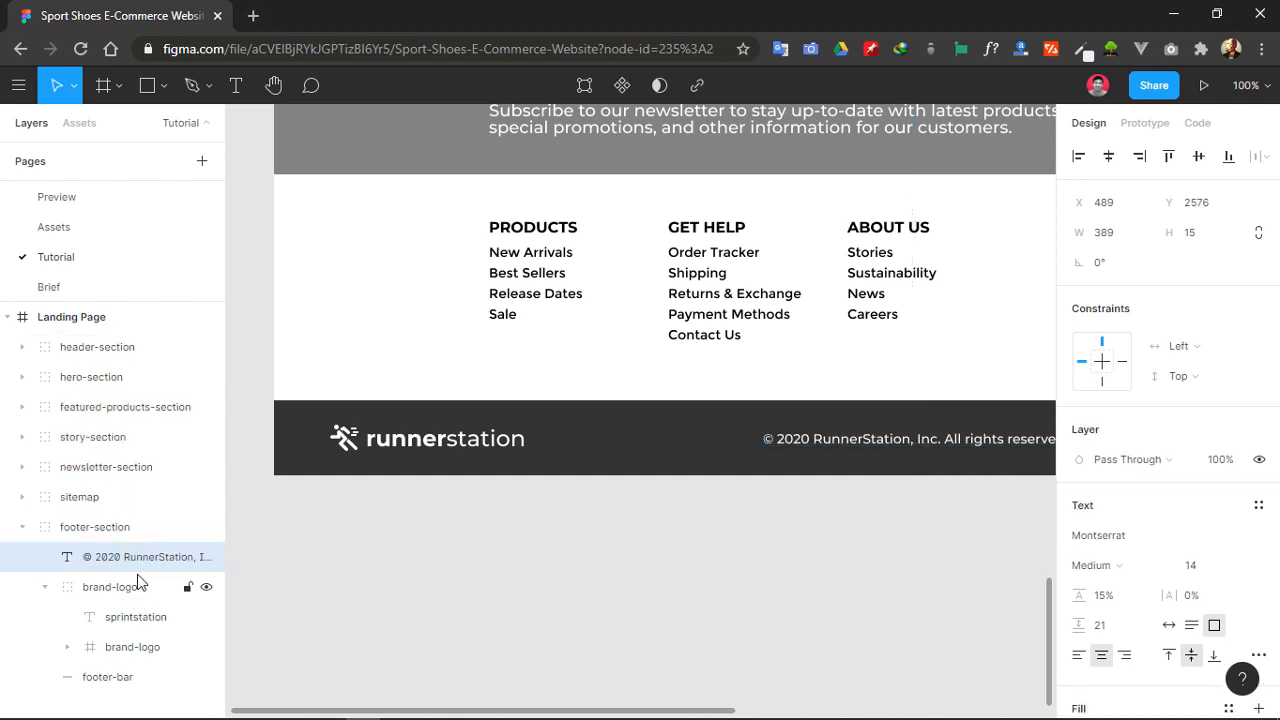
left_click(797, 535)
- Copy the YouTube, Instagram and Facebook icons from the Assets page and place them in the Tutorial page's footer bar, beside the copyright text
scroll(797, 530, "right", 10)
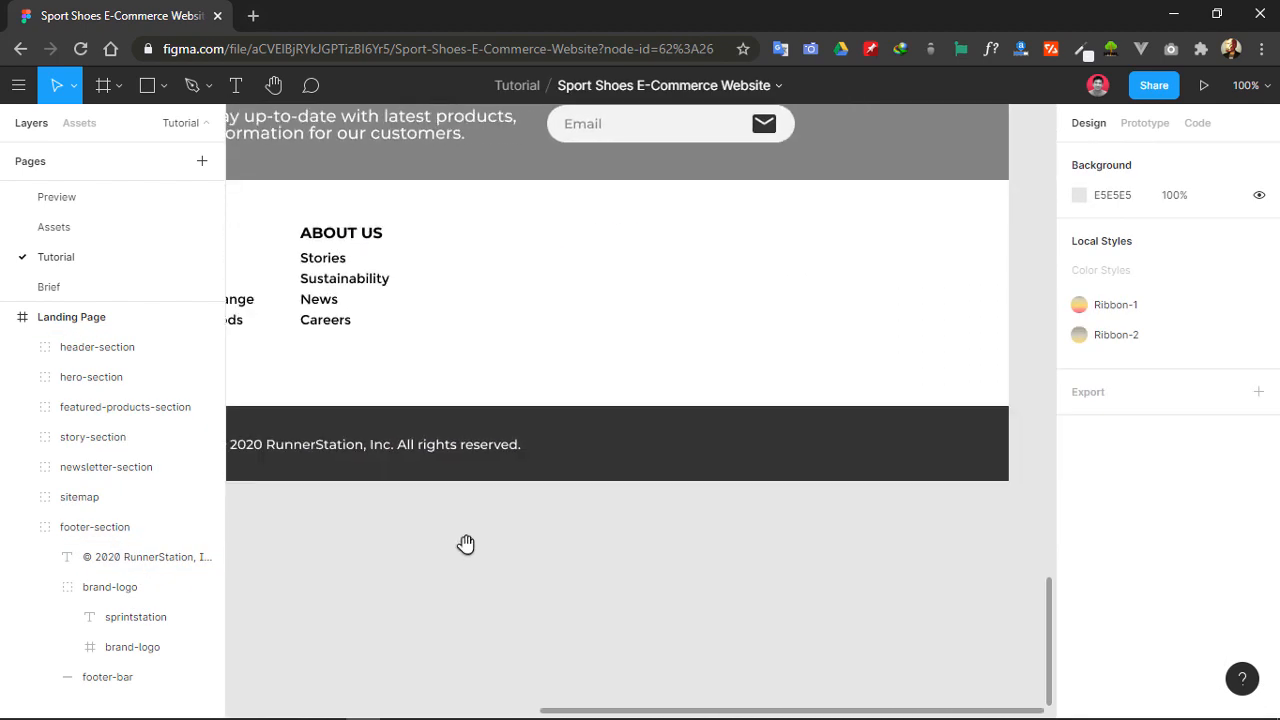
left_click_drag(586, 532, 594, 534)
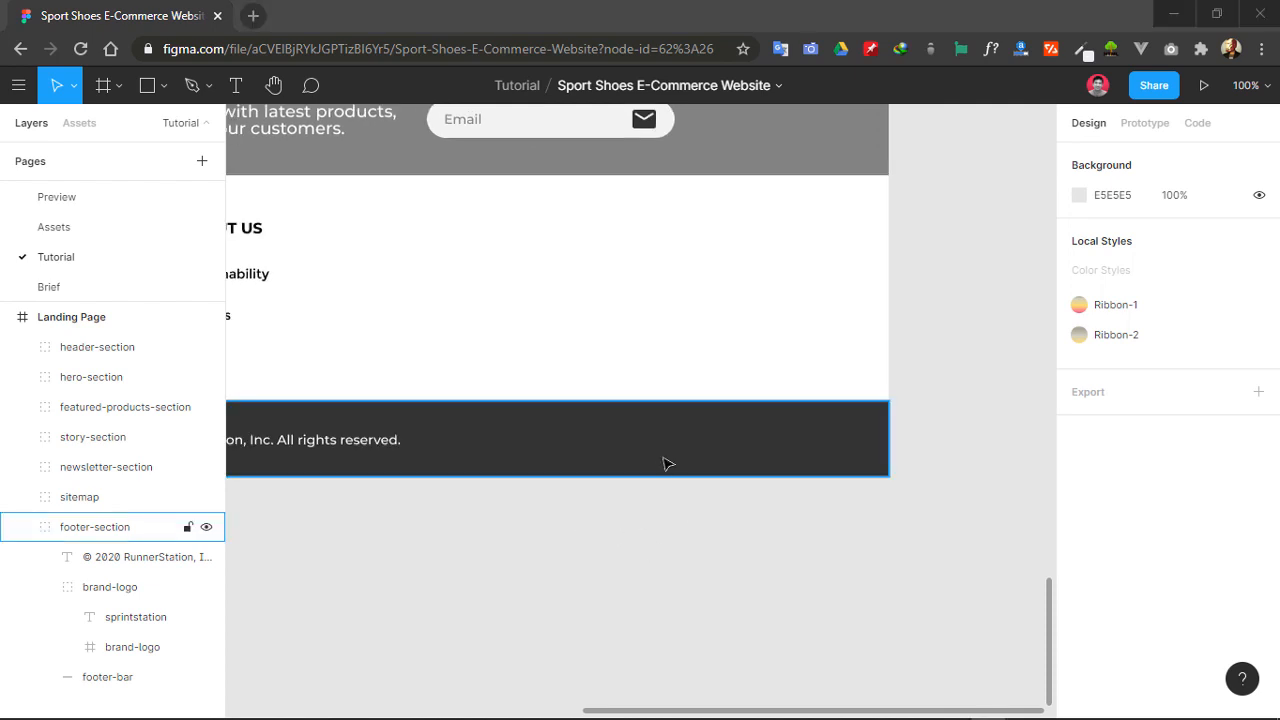
left_click(110, 235)
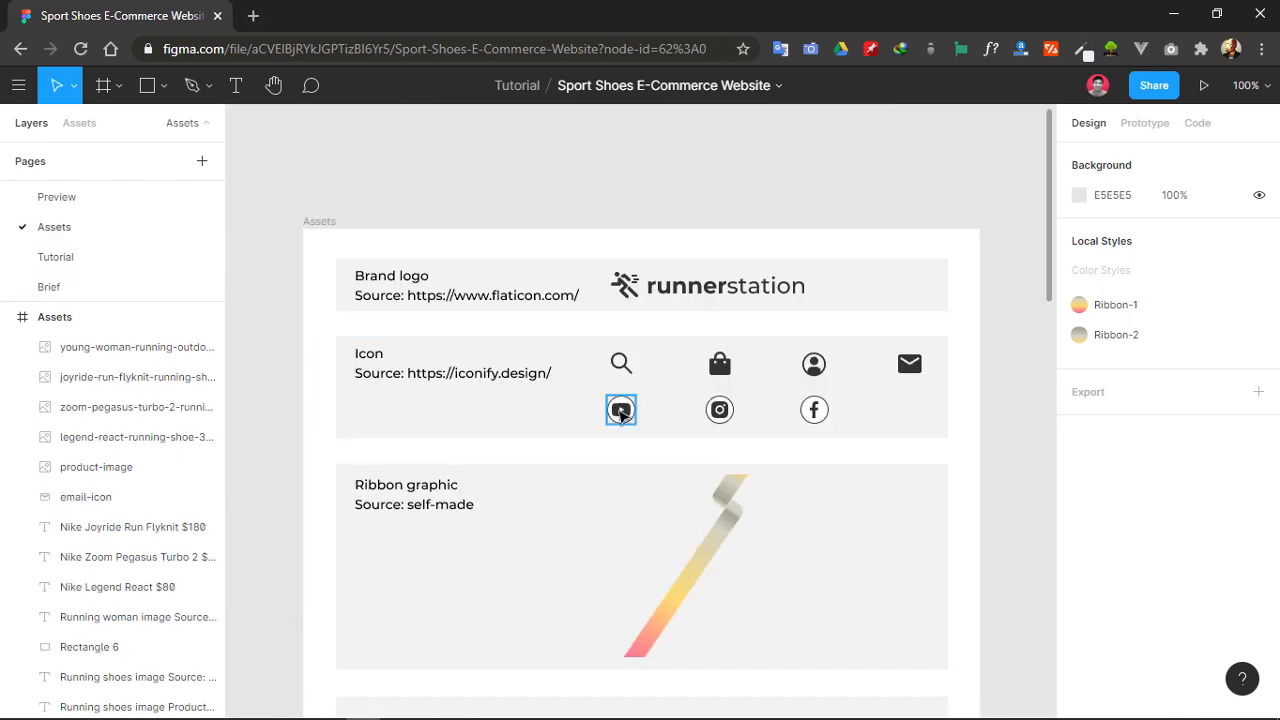
left_click(622, 412)
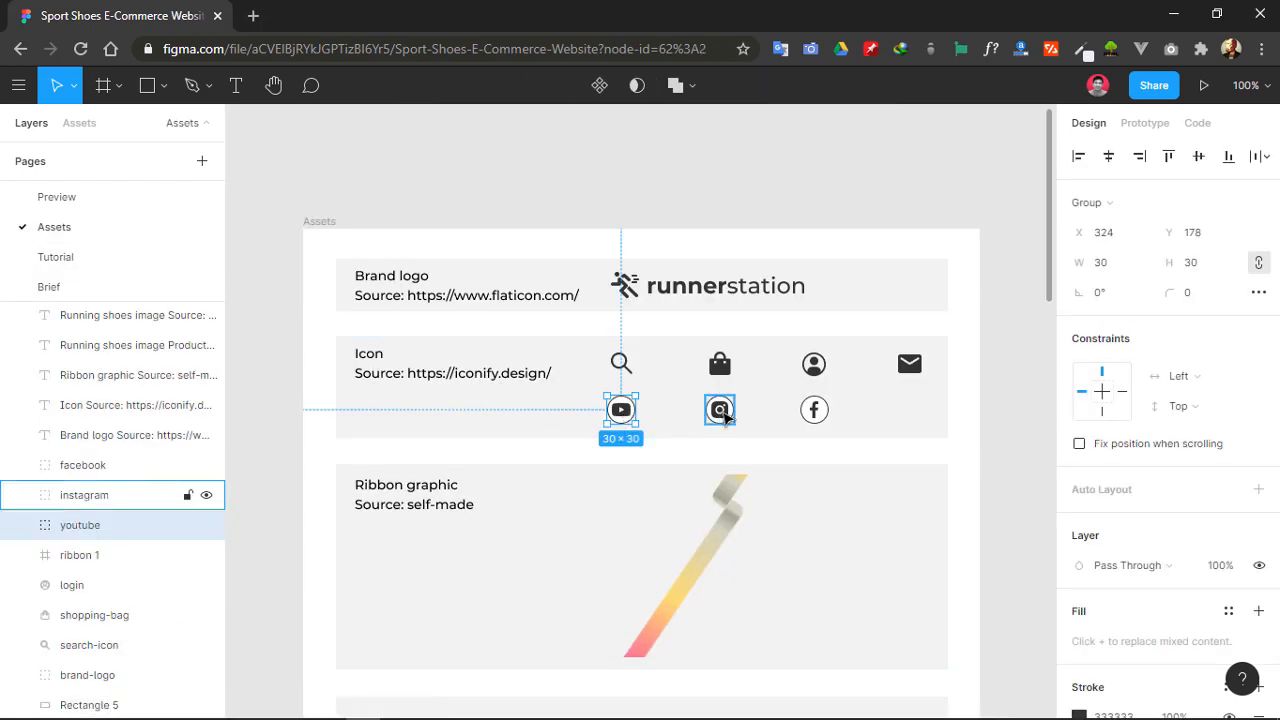
left_click(720, 410, "shift")
left_click(815, 416, "shift")
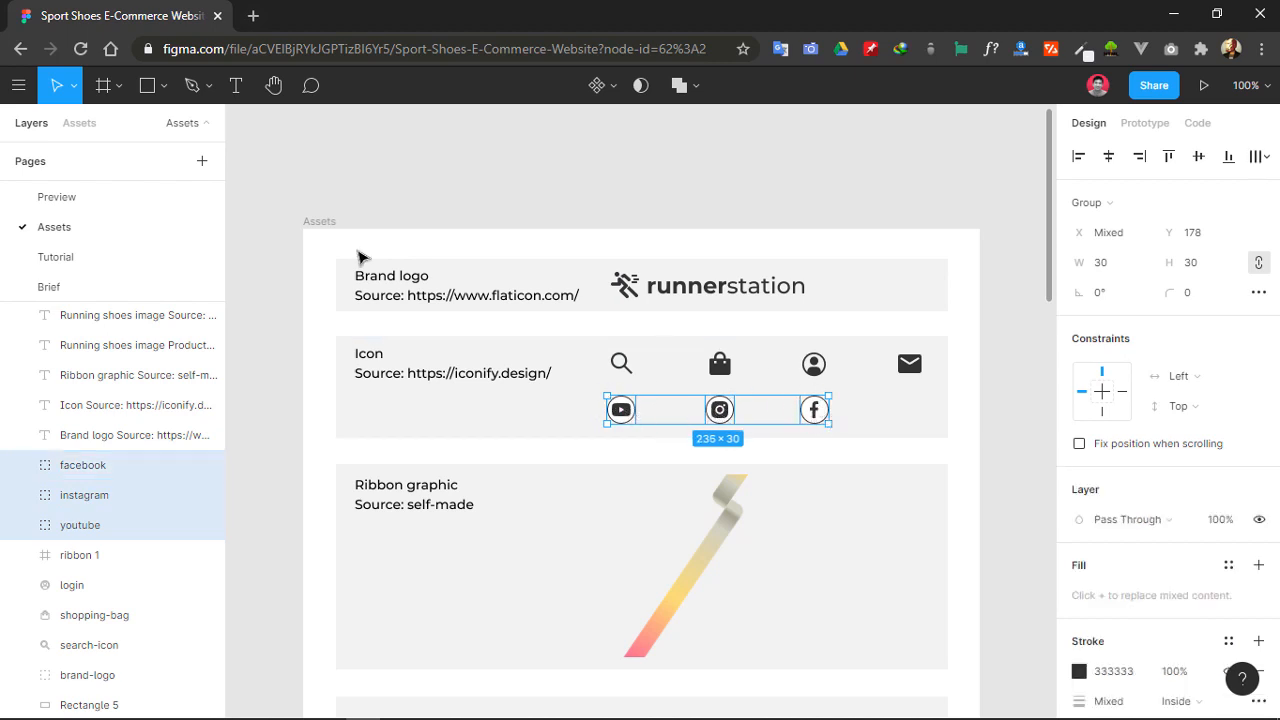
left_click(99, 254)
key("ctrl+v")
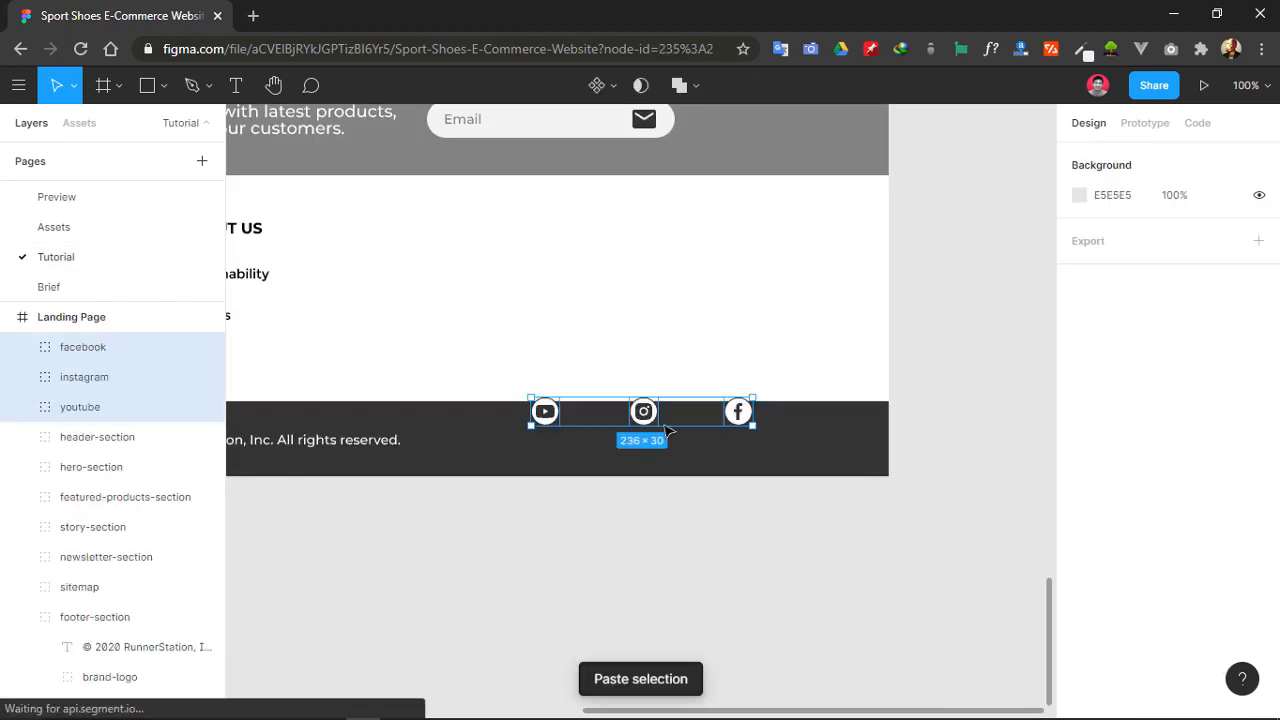
left_click_drag(668, 428, 746, 450)
- Distribute the three social media icons horizontally in the footer bar with a spacing of 15
left_click(639, 441)
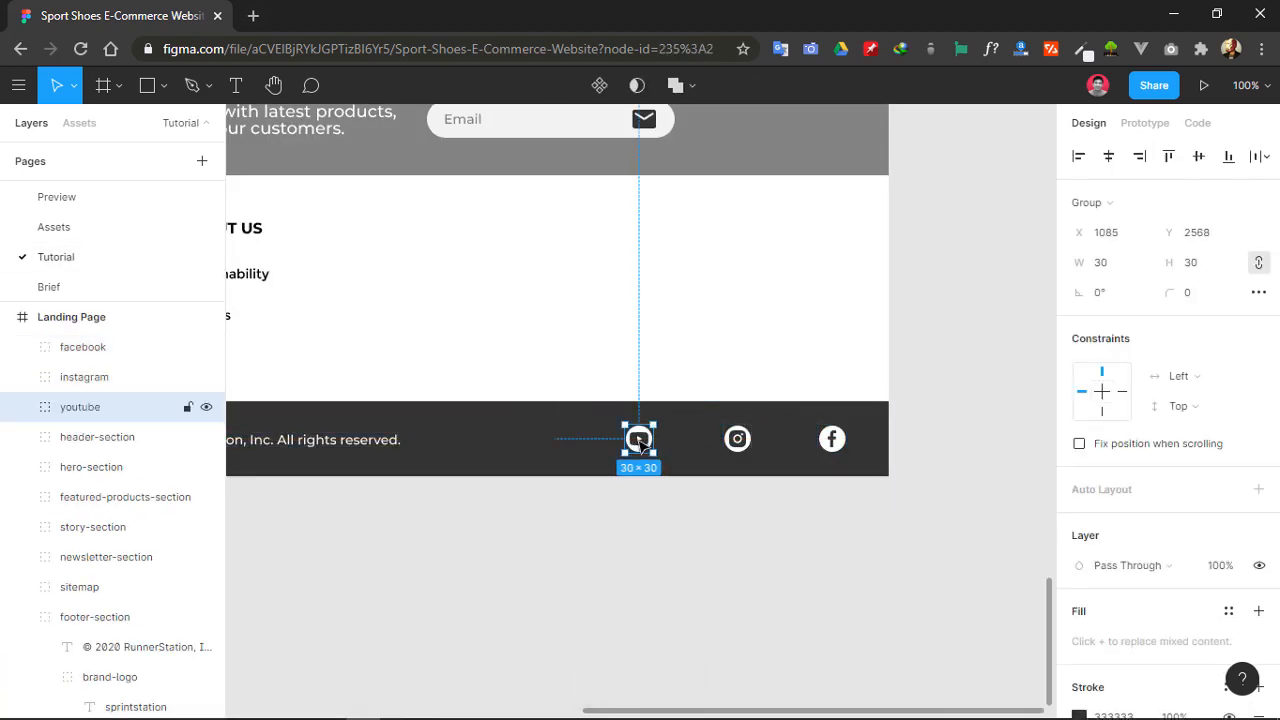
left_click(737, 438, "shift")
left_click(831, 438, "shift")
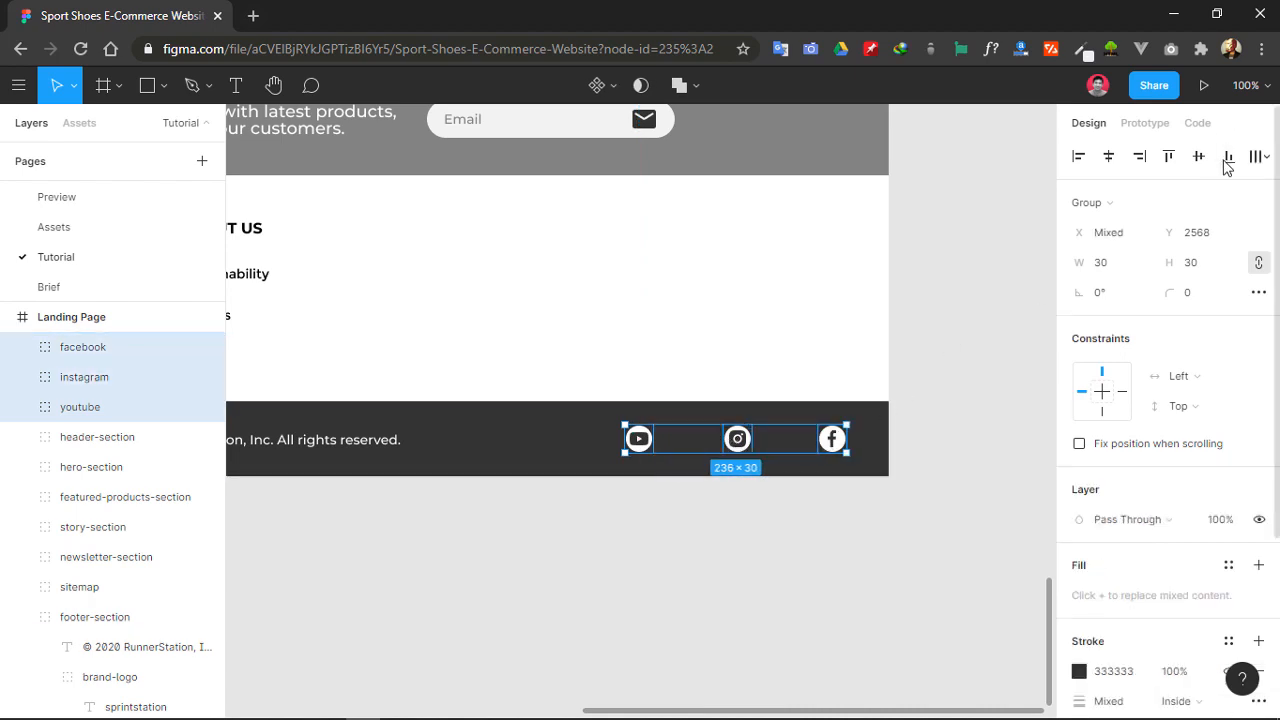
left_click(1257, 161)
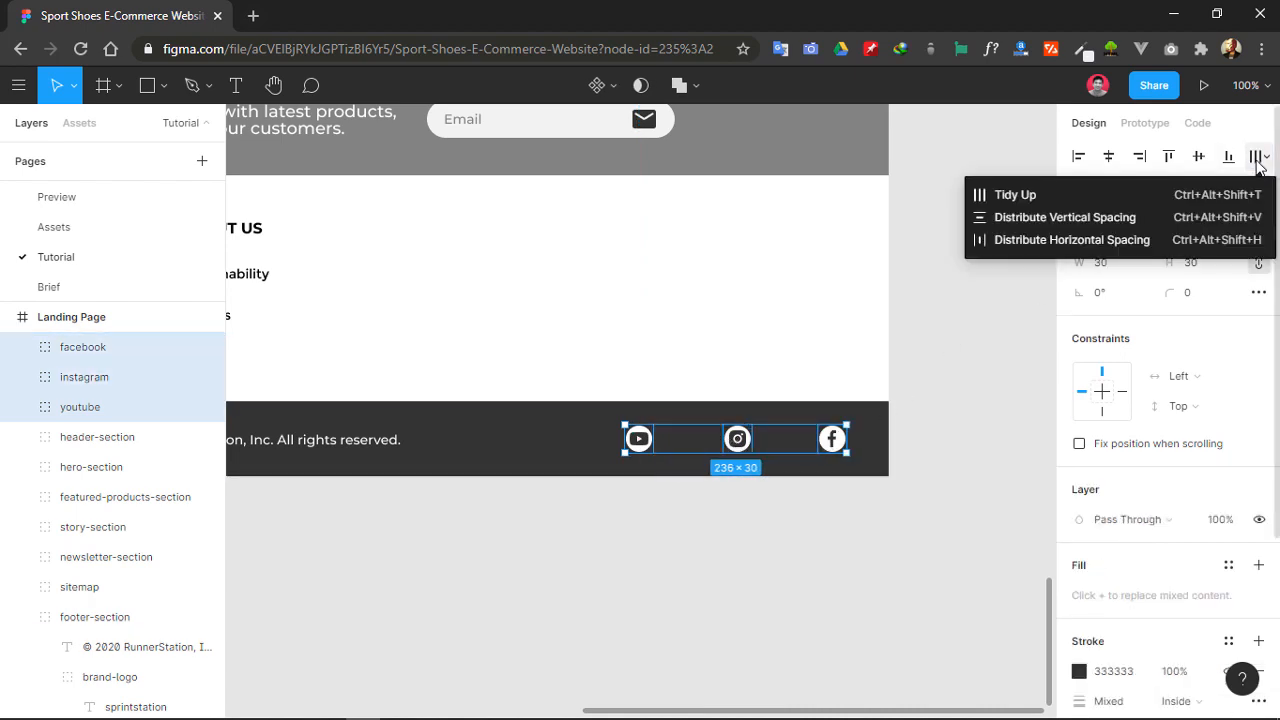
left_click(1135, 241)
left_click(1115, 323)
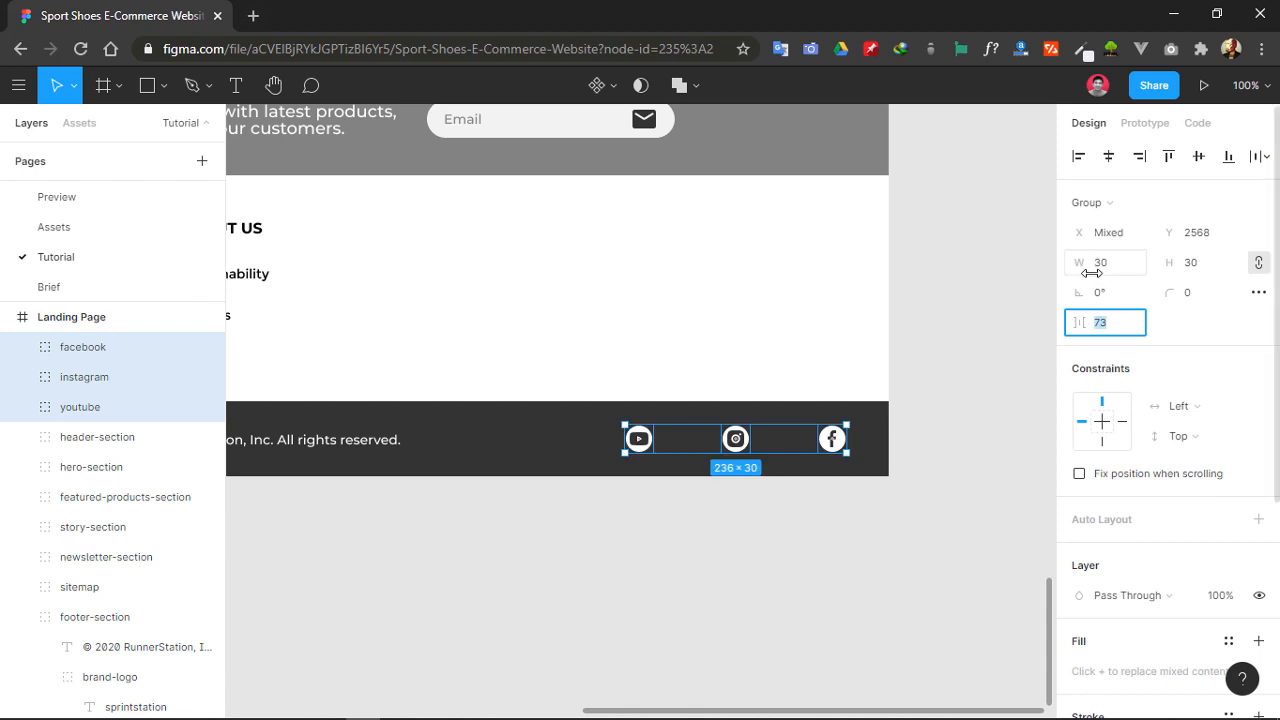
type("15")
key("Return")
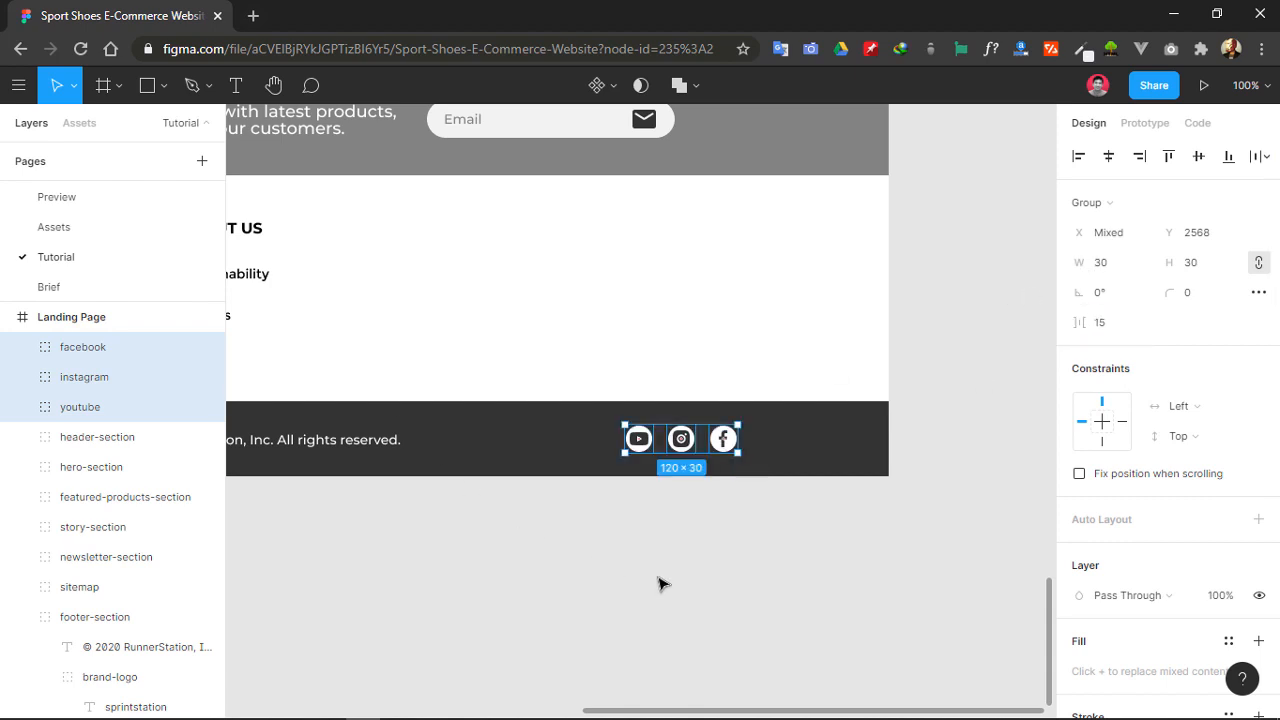
left_click(500, 546)
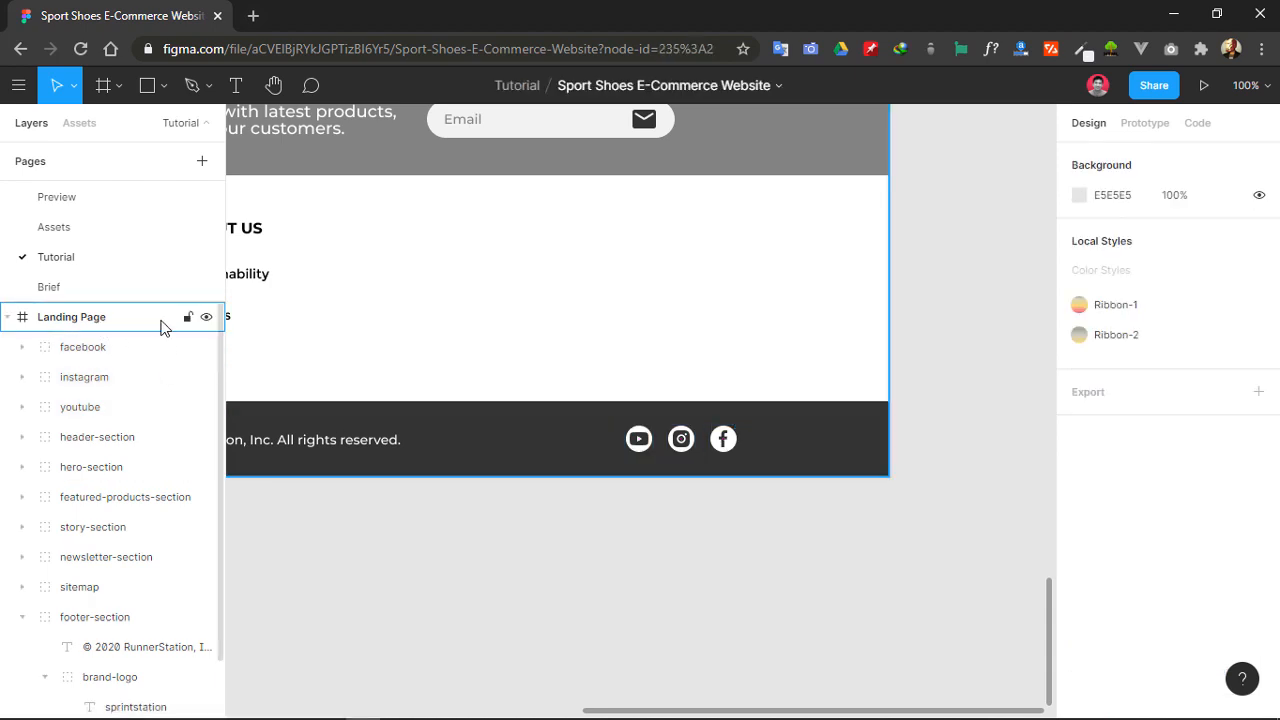
- Show the Landing Page's layout grid and move the three social icons to end at the last column's right edge
left_click(155, 318)
left_click(1229, 444)
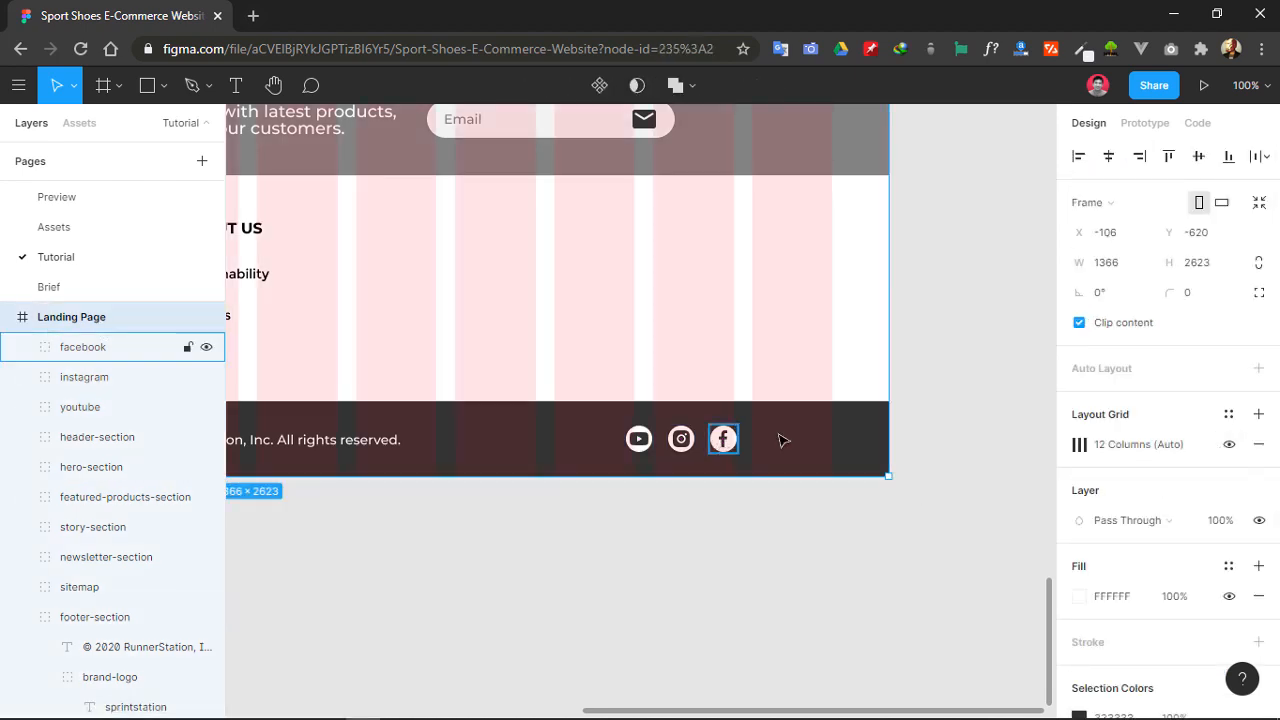
left_click(638, 438)
left_click(680, 438, "shift")
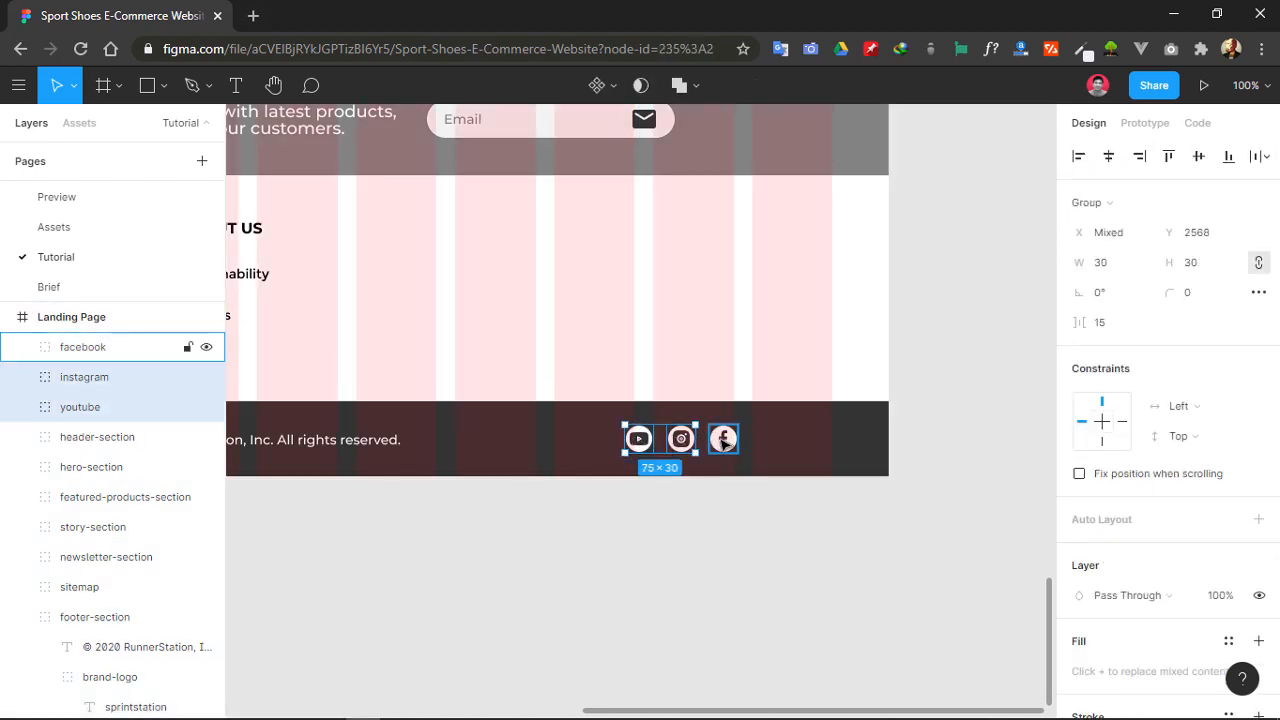
left_click(723, 440, "shift")
left_click_drag(727, 438, 822, 438)
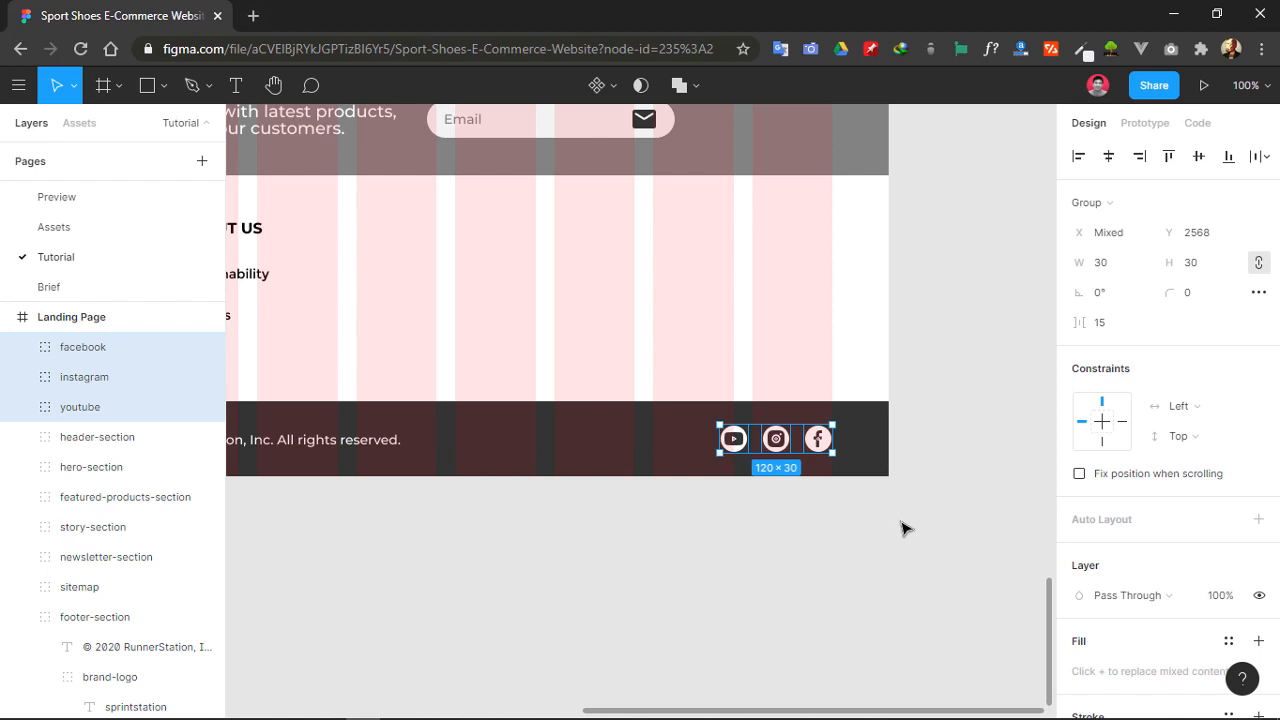
- Hide the Landing Page frame's 12-column layout grid
left_click(120, 318)
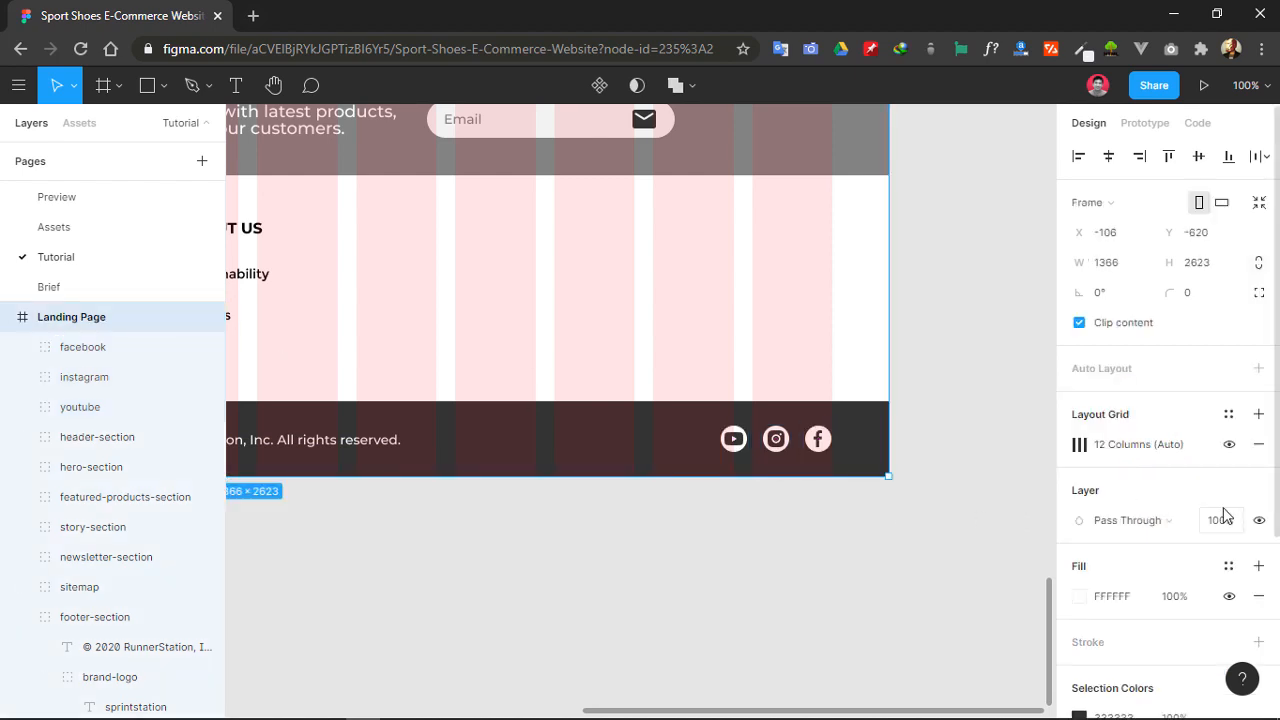
left_click(1229, 448)
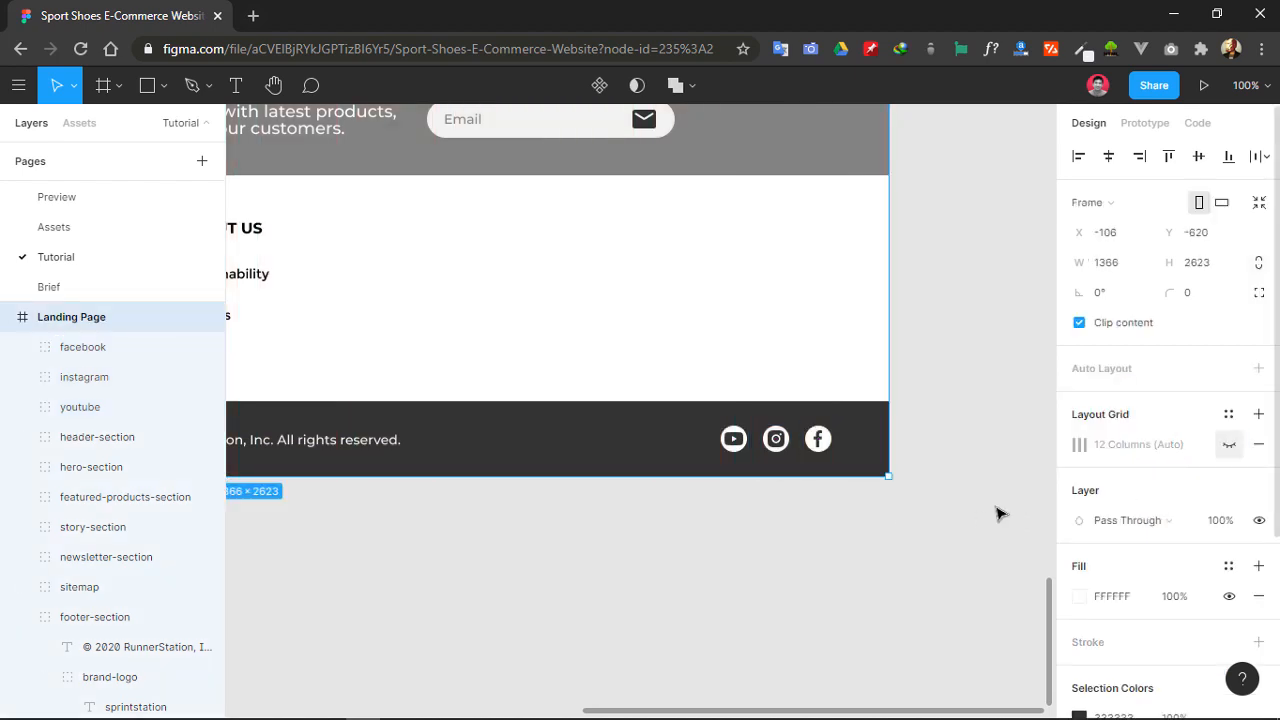
left_click(997, 514)
- Group the Facebook, Instagram and YouTube icons and name the group "social-media-icon"
left_click(817, 438)
left_click(777, 440, "shift")
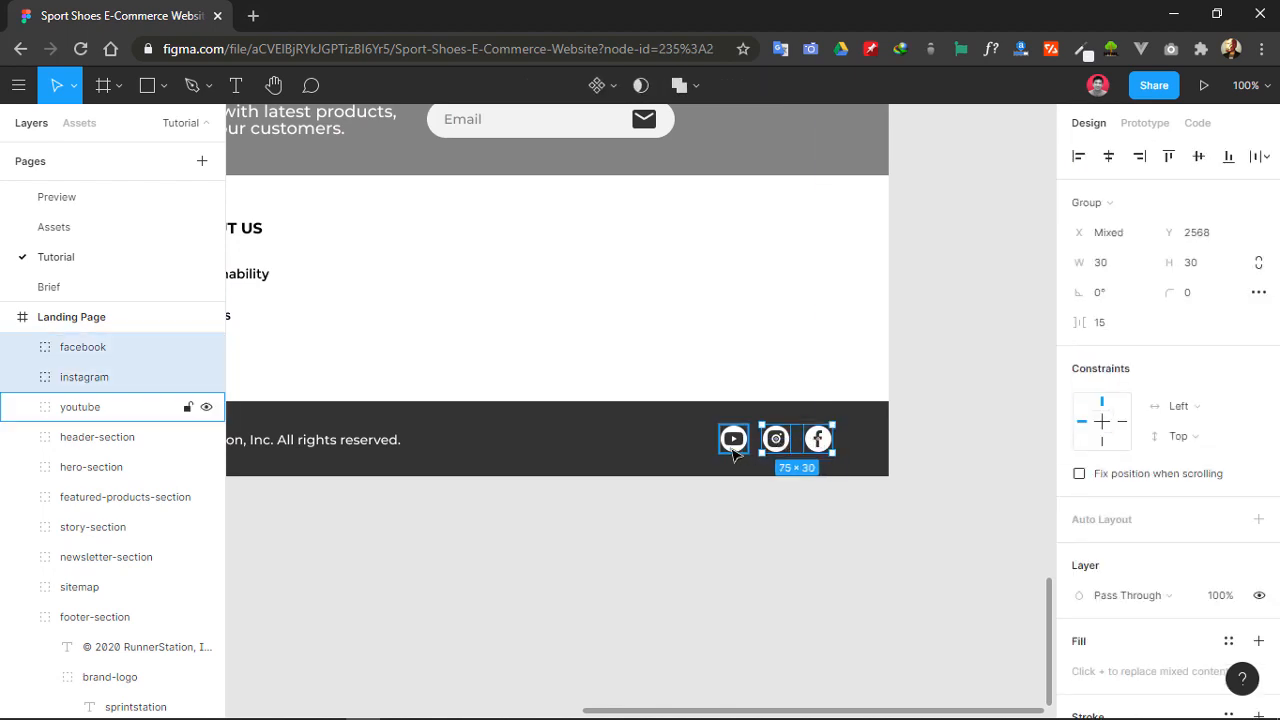
left_click(80, 407, "shift")
key("ctrl+g")
double_click(86, 350)
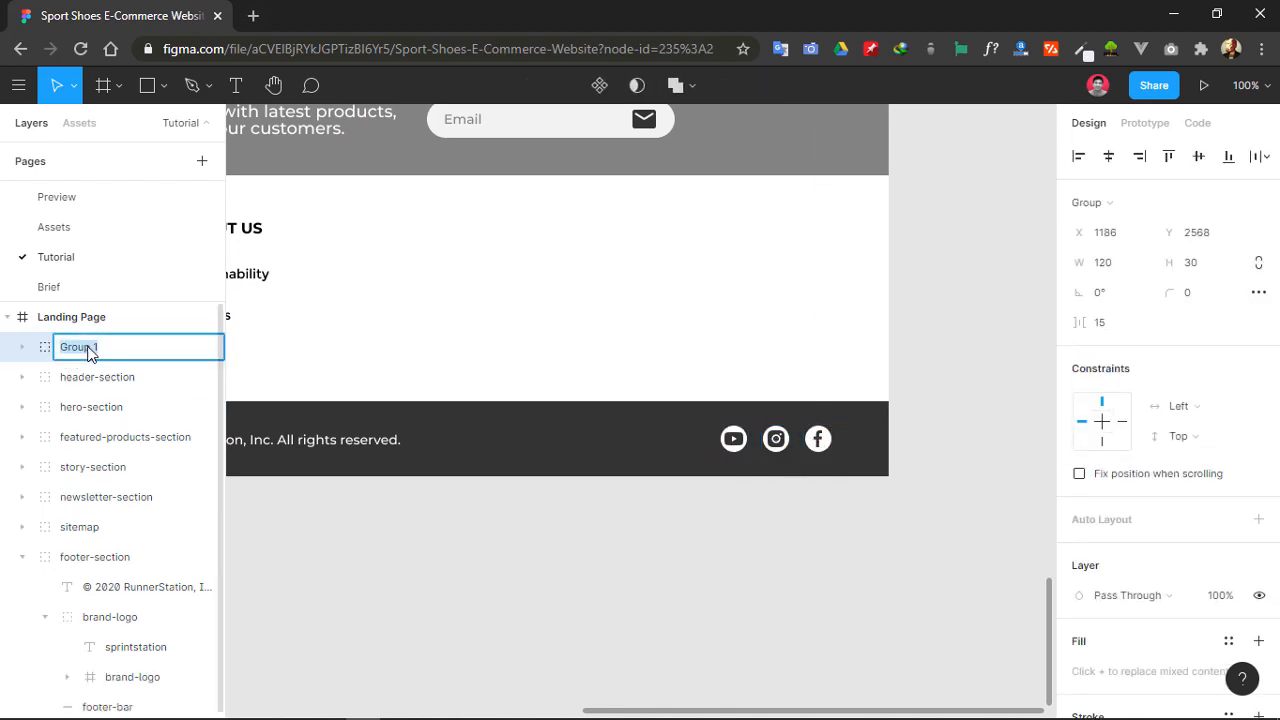
type("social-media-icon")
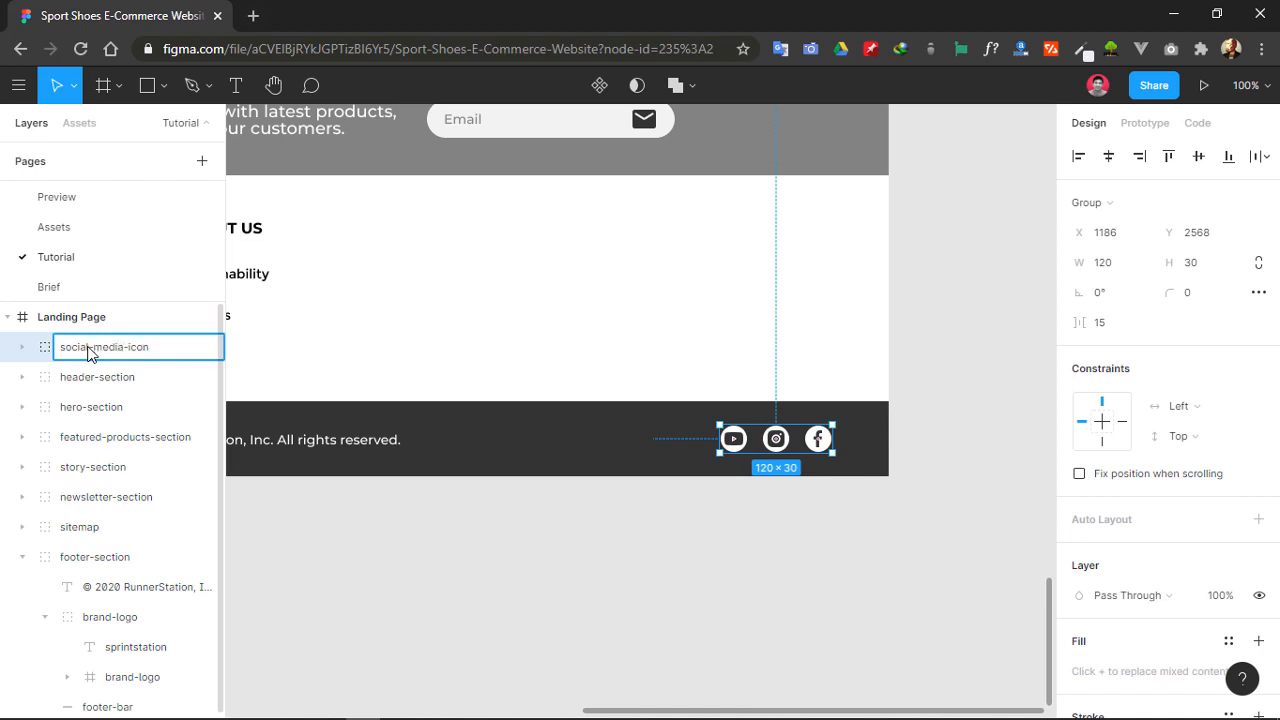
key("Return")
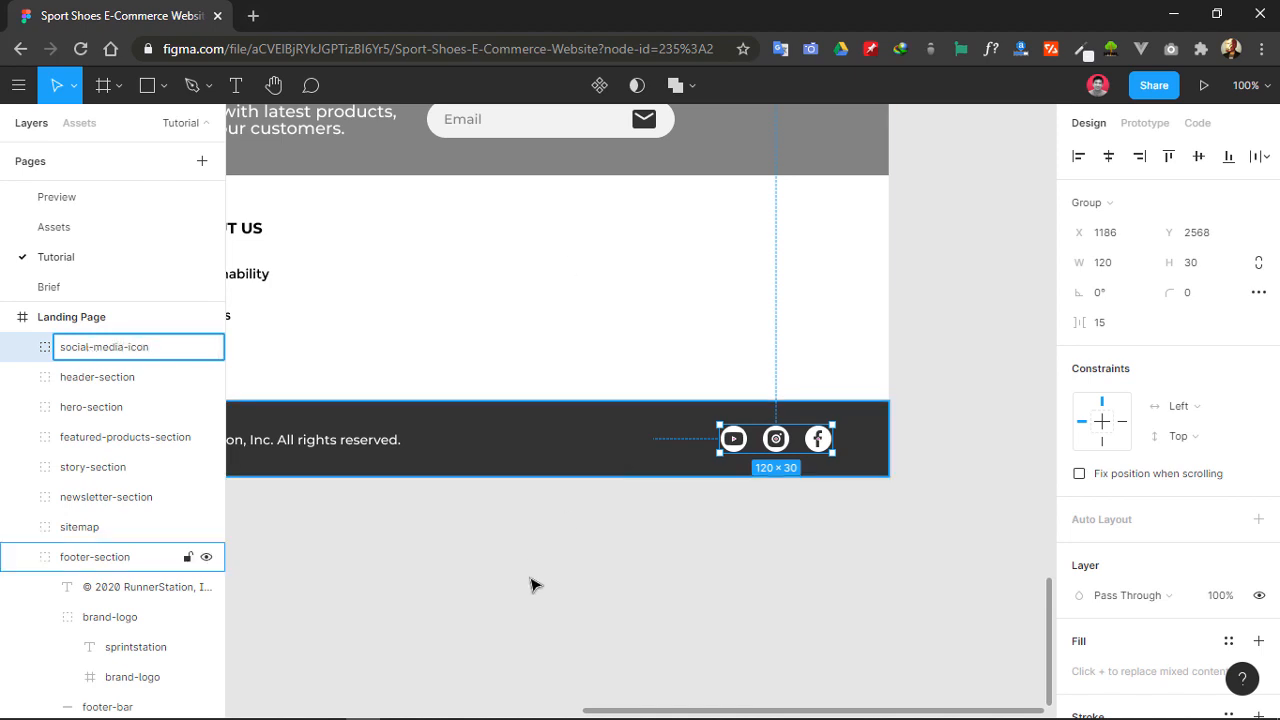
left_click(531, 583)
- Align the social-media-icon group to the vertical center of the footer section
left_click(733, 440)
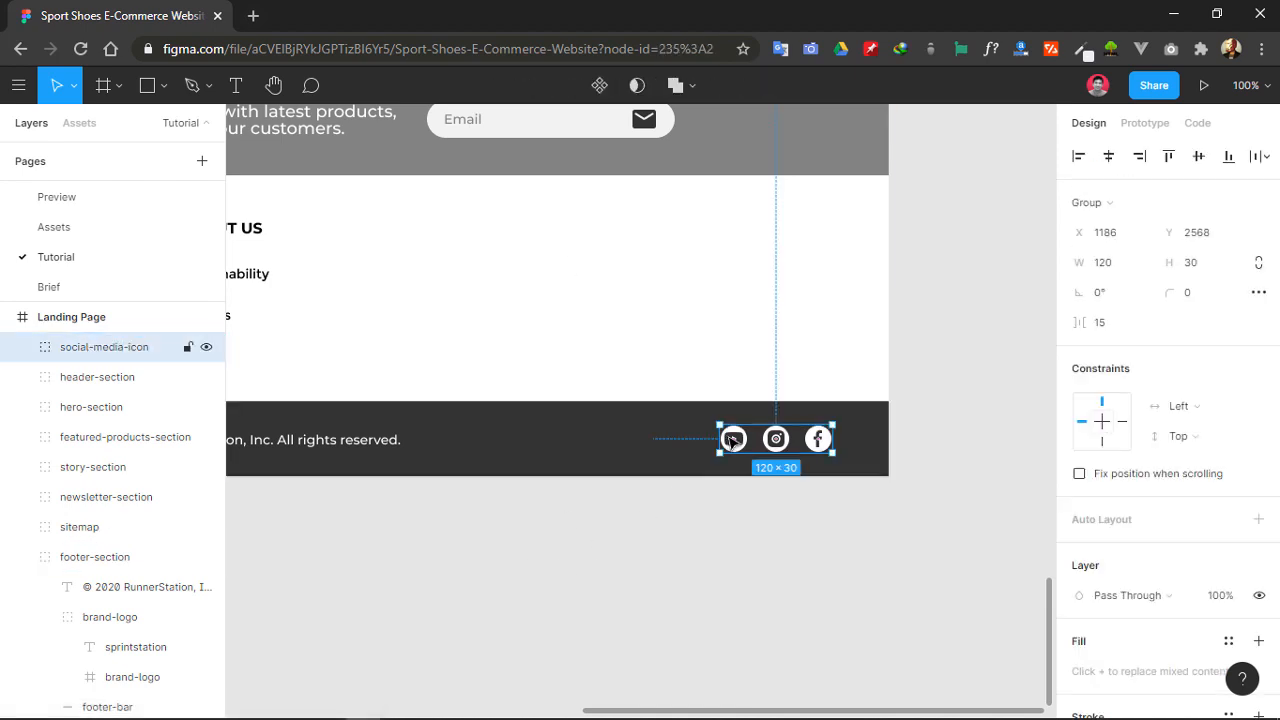
left_click(868, 447, "shift")
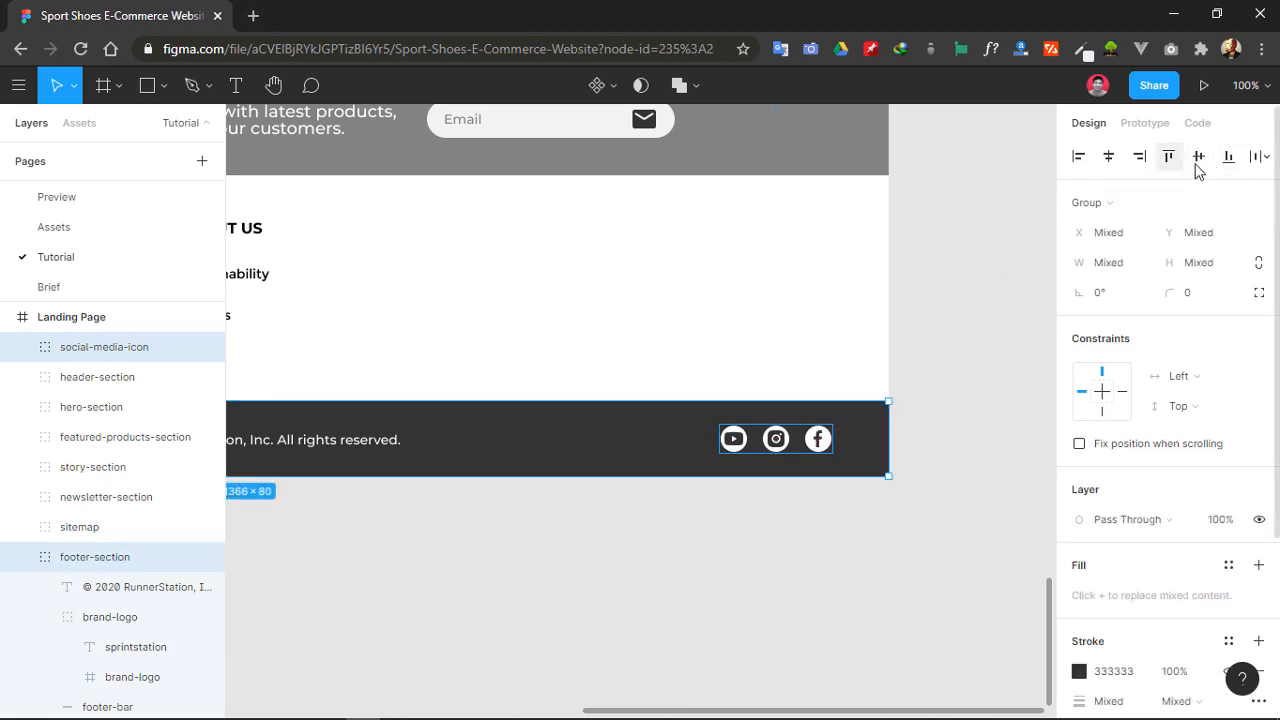
left_click(548, 612)
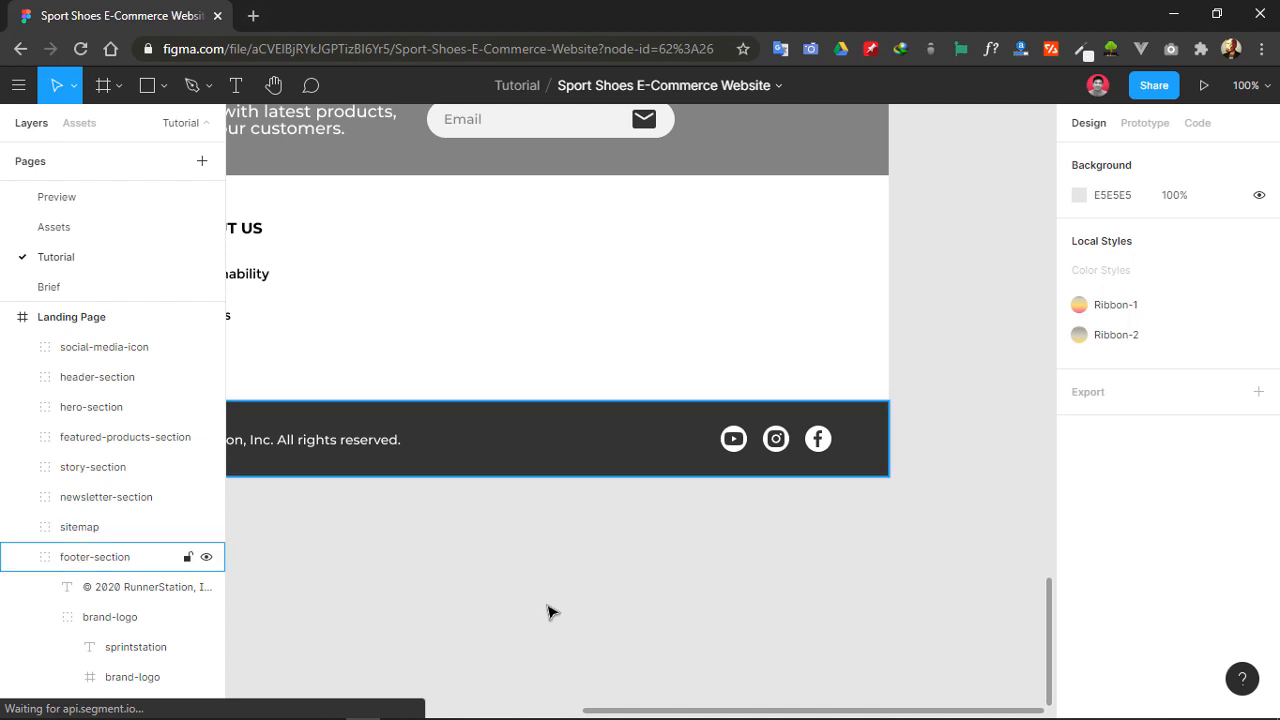
- Move the social-media-icon group into the footer-section group, above the copyright text, and collapse footer-section in the layer list
left_click(80, 348)
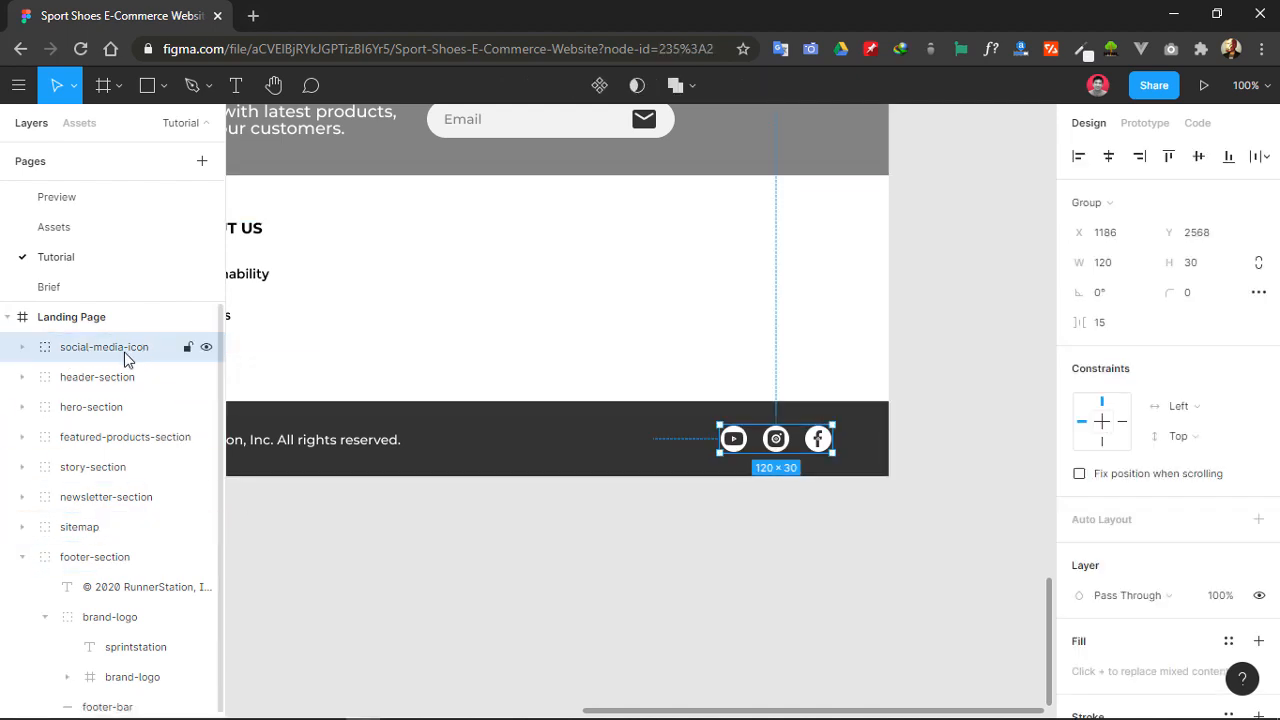
left_click_drag(126, 354, 158, 574)
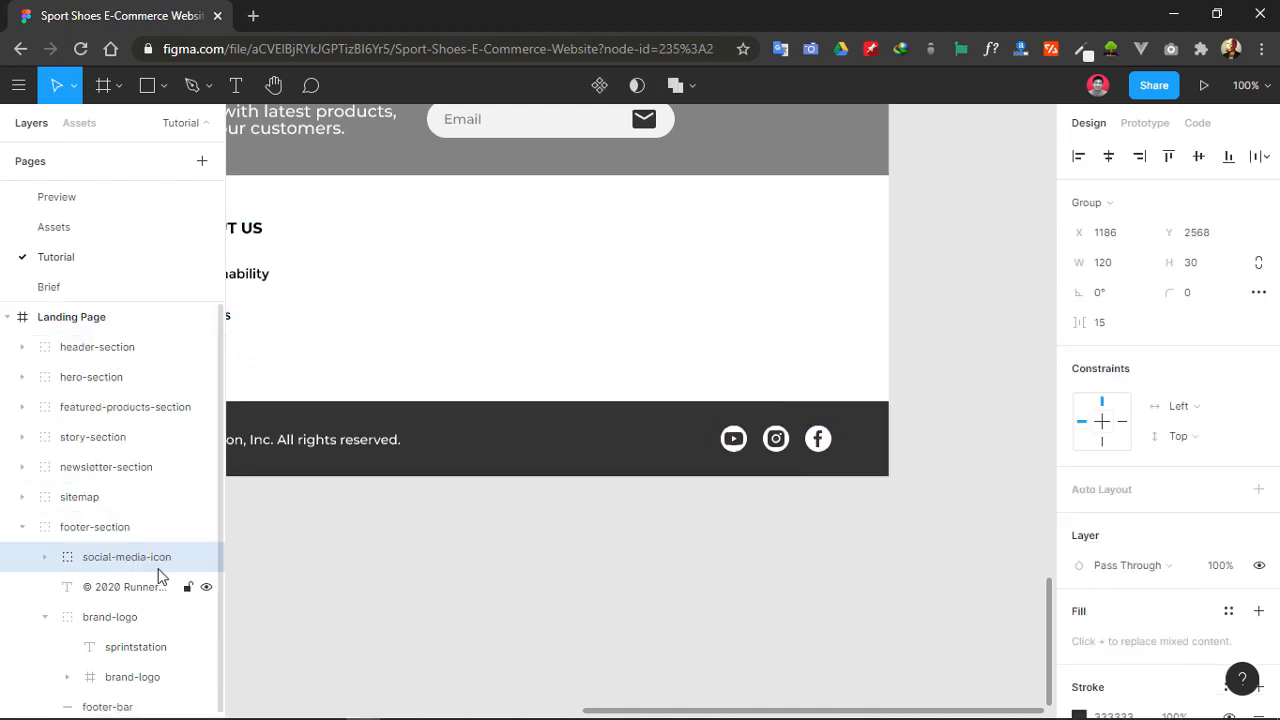
left_click(22, 538)
left_click(400, 551)
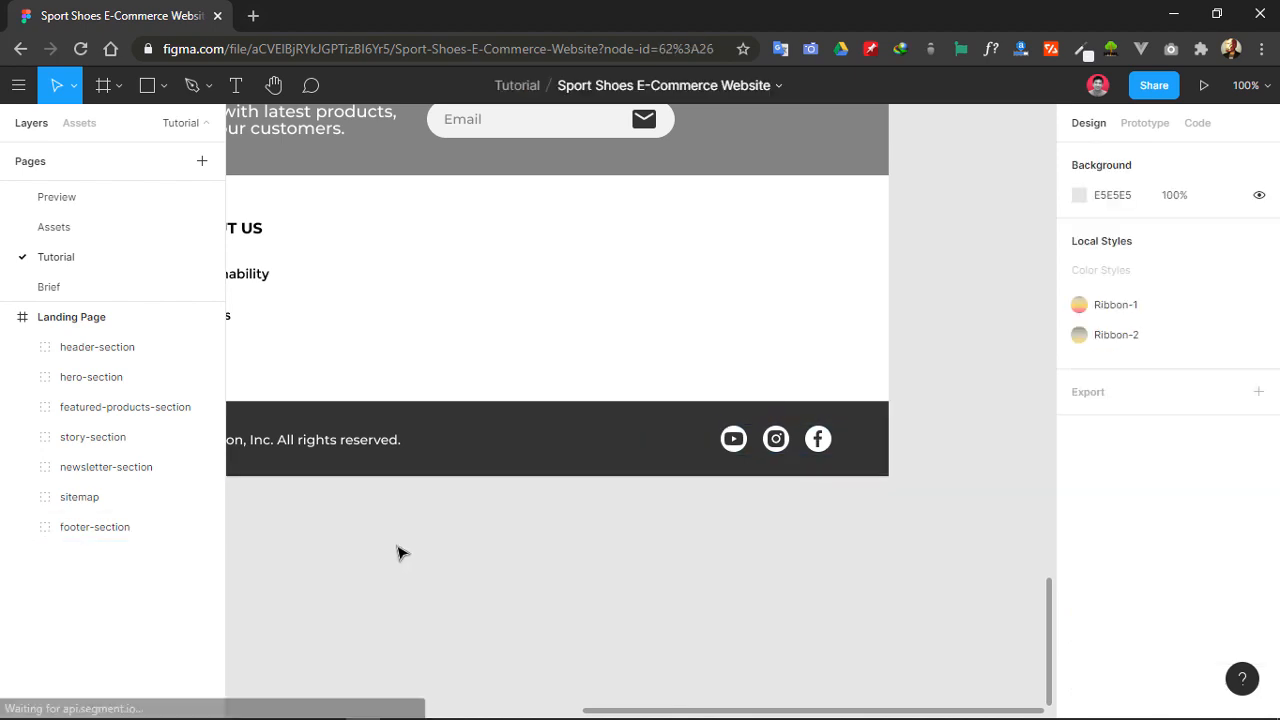
- Set the canvas zoom to 61% and review the full Landing Page design from the hero section down to the footer
scroll(746, 509, "left", 5)
scroll(490, 524, "left", 5)
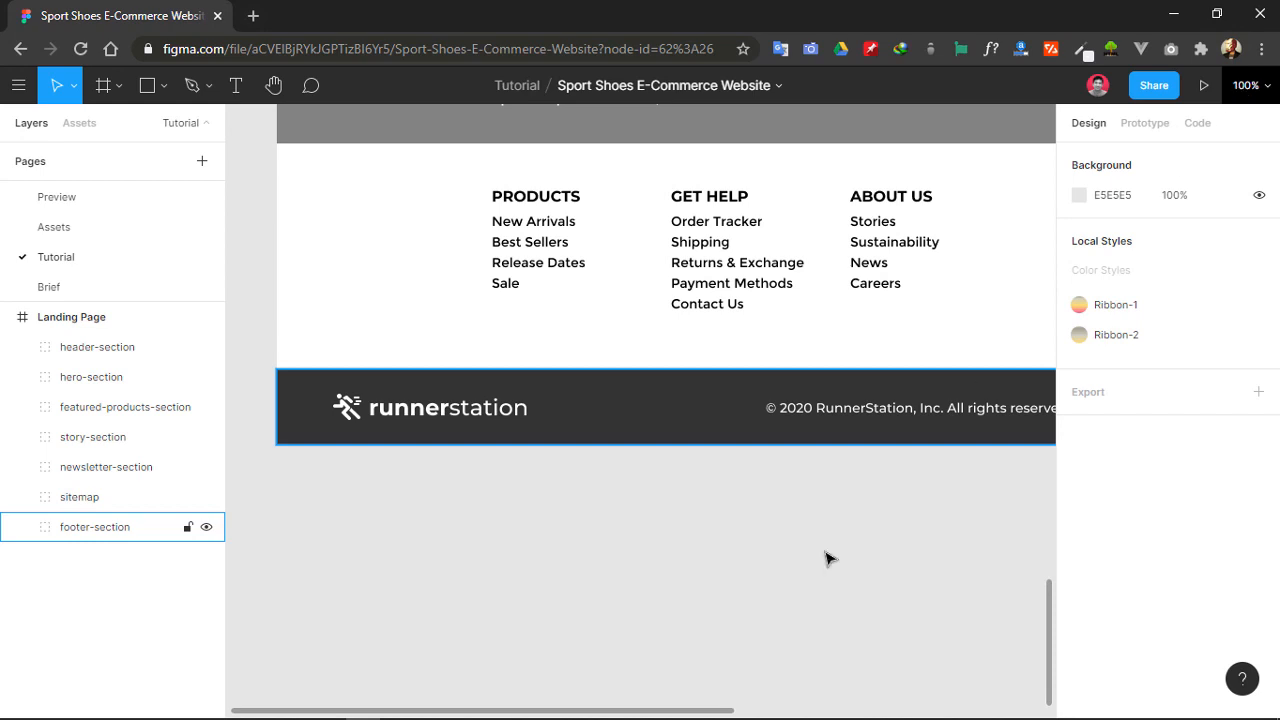
left_click(1267, 90)
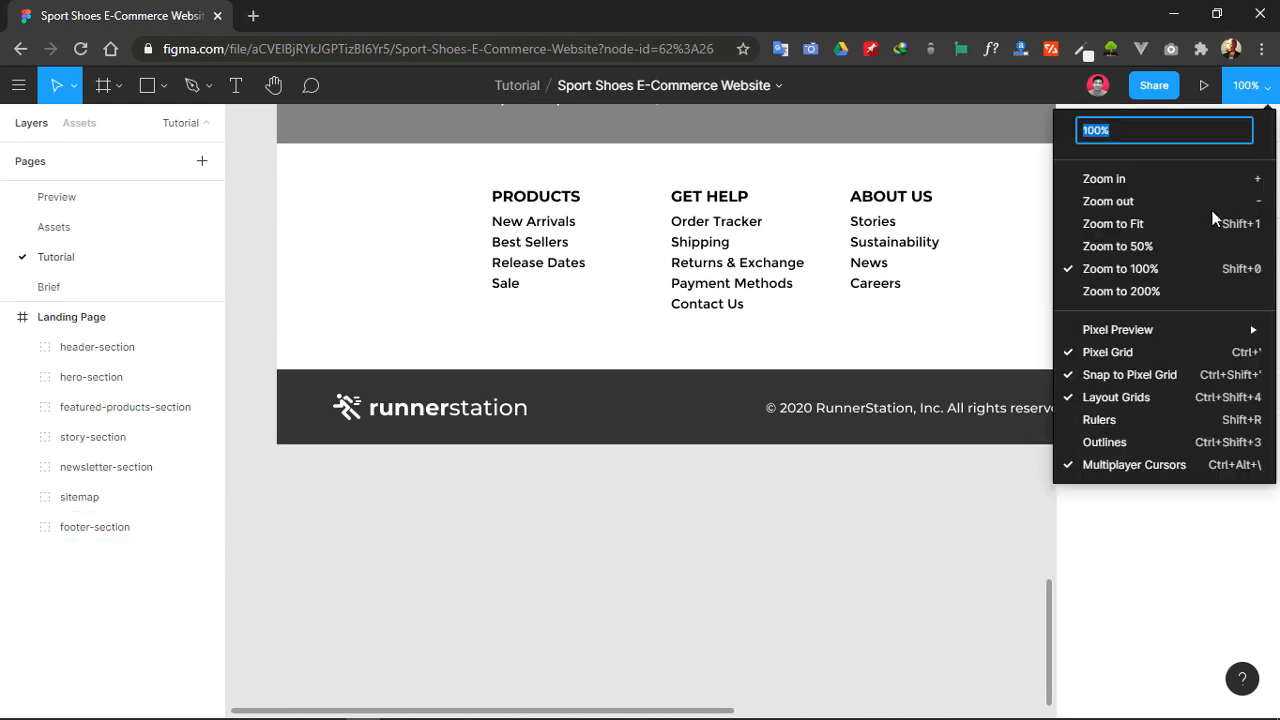
left_click(1249, 88)
left_click(1248, 88)
type("61")
key("Return")
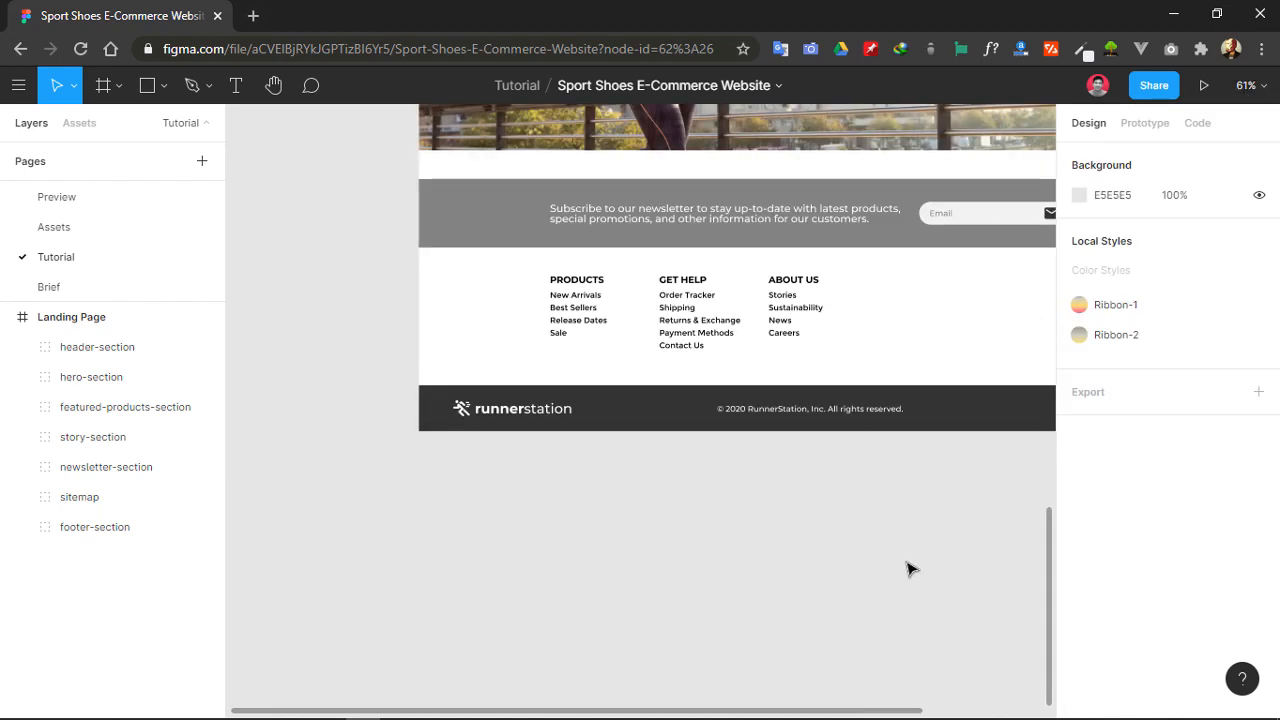
left_click_drag(818, 569, 670, 594)
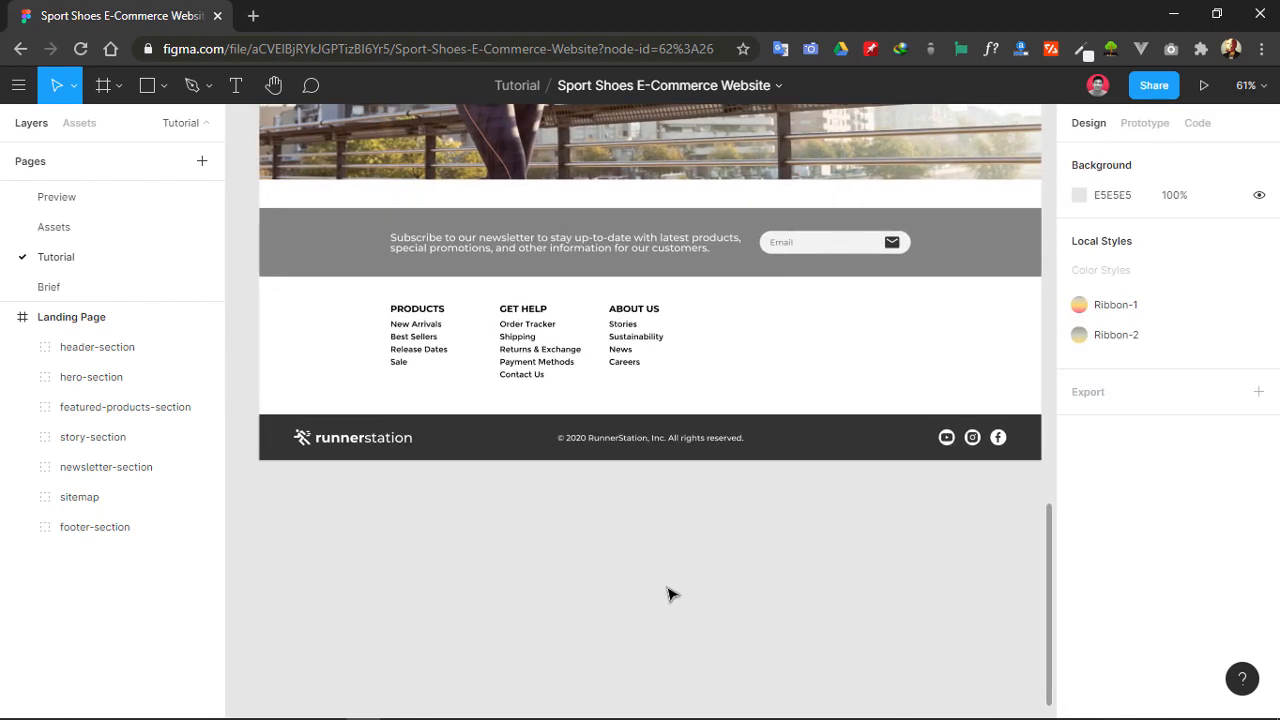
scroll(644, 560, "up", 10)
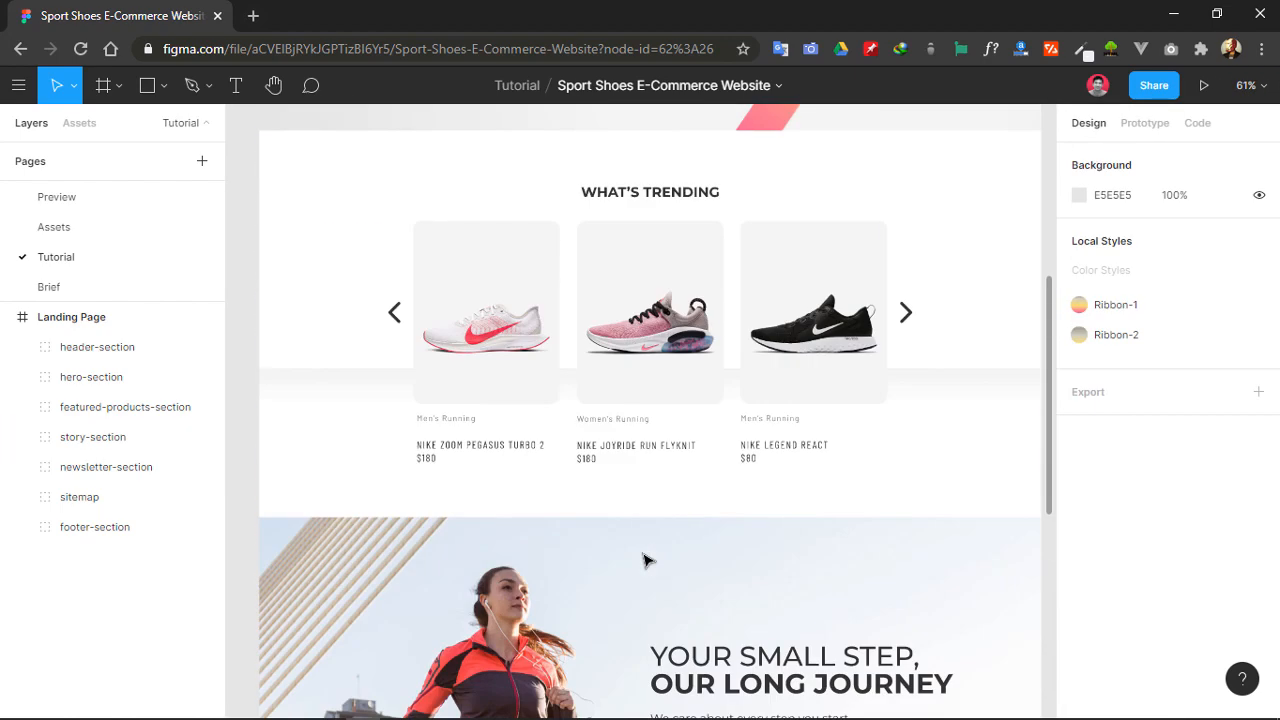
scroll(644, 560, "up", 8)
scroll(646, 559, "down", 4)
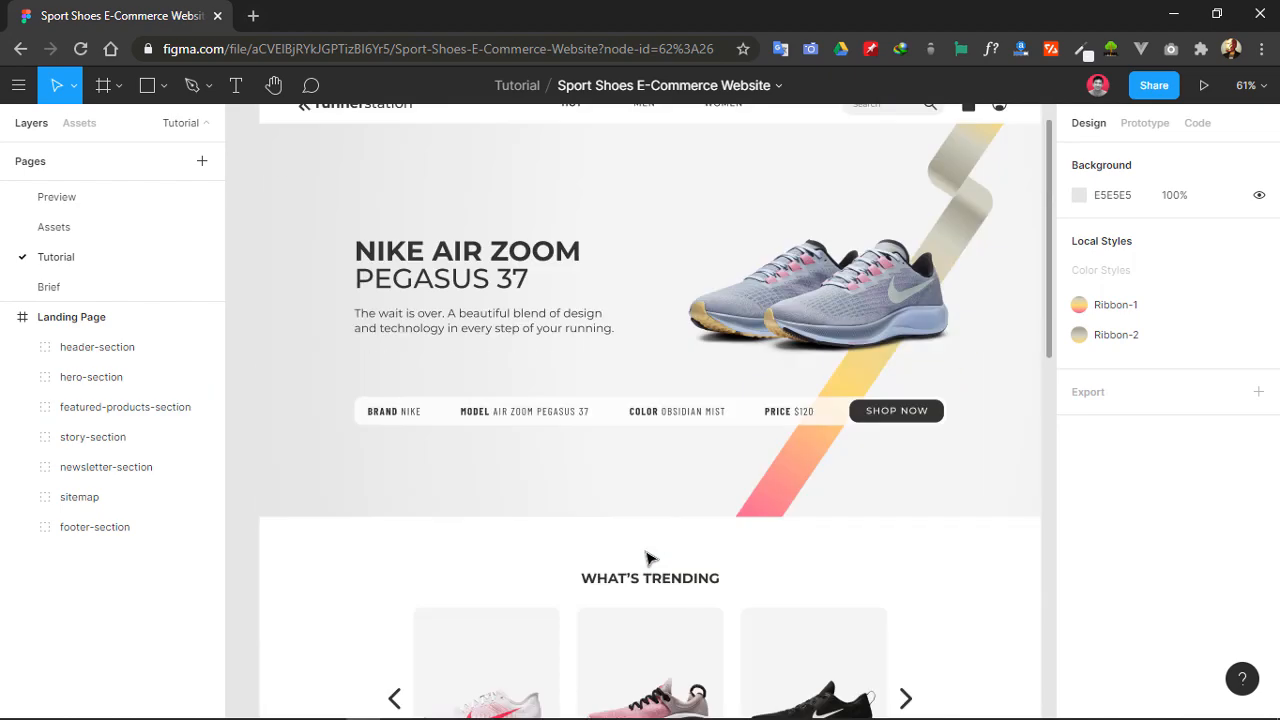
scroll(646, 559, "up", 2)
scroll(646, 559, "down", 10)
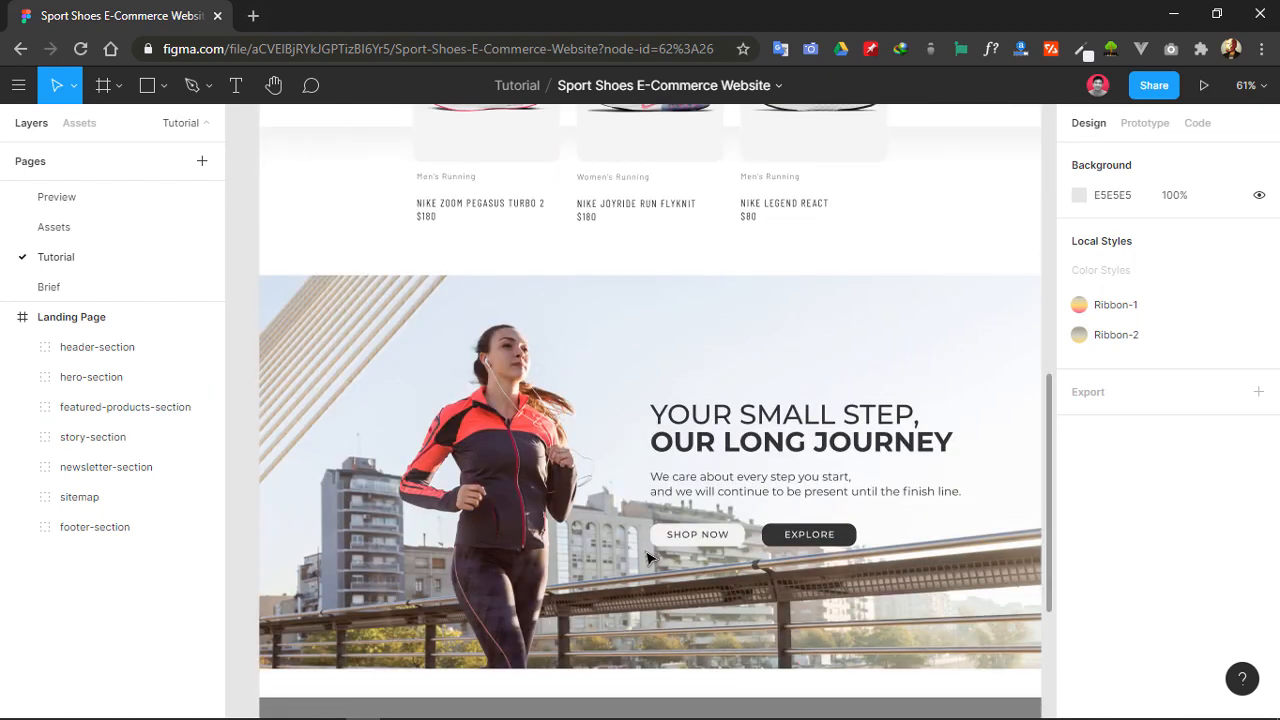
scroll(647, 557, "down", 5)
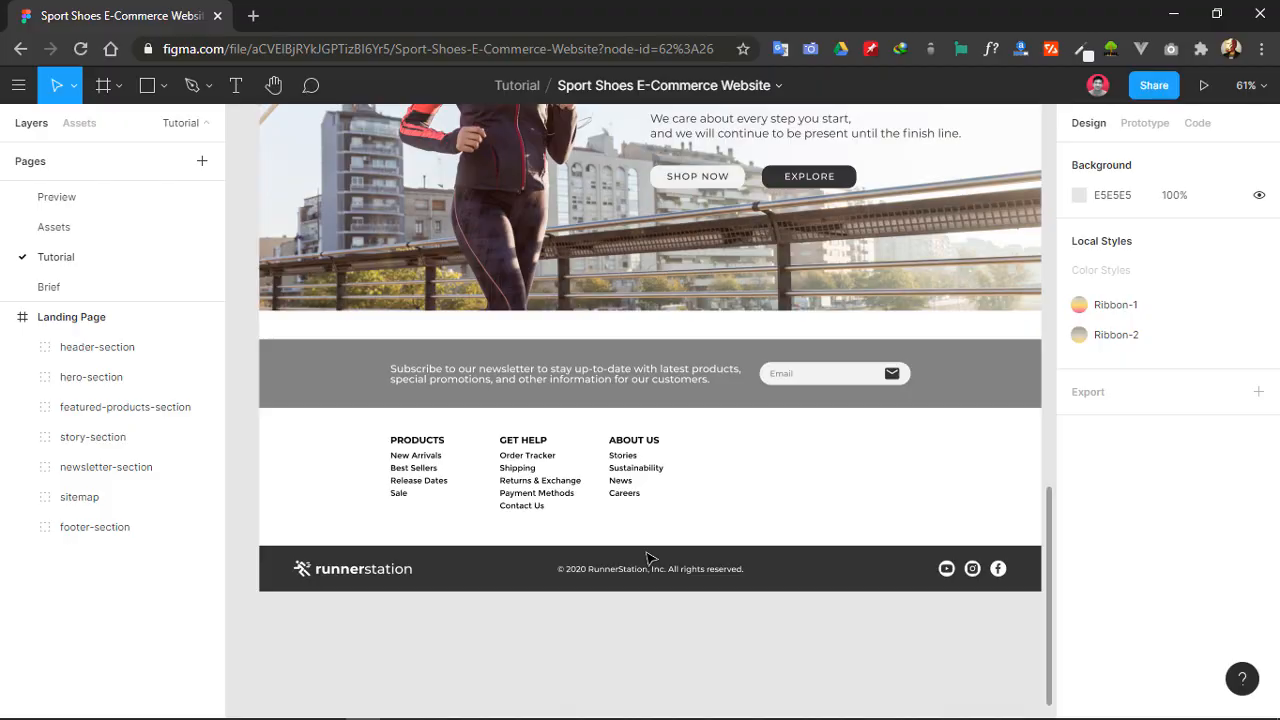